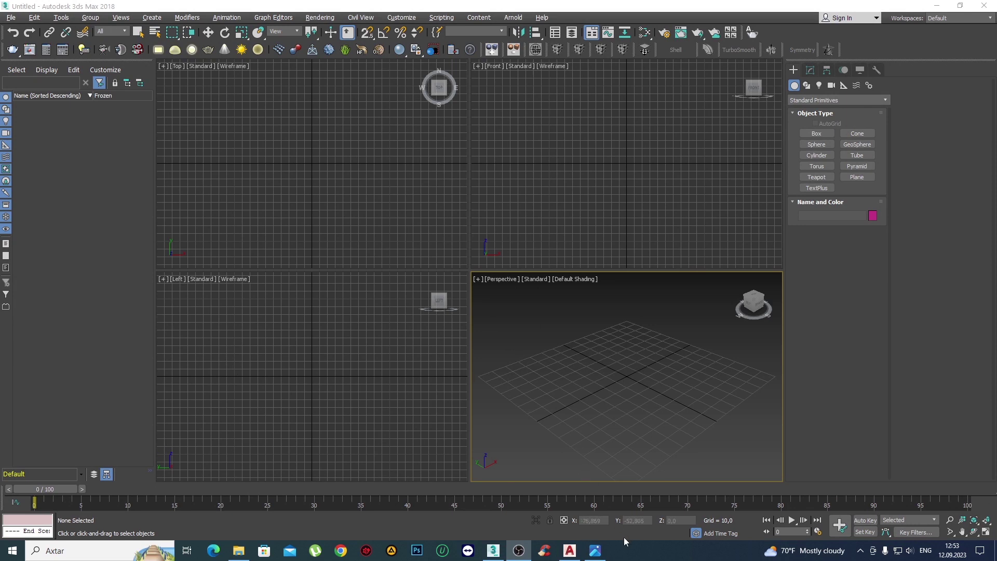
Bring up the Jewelry rings 015.jpg ring reference photo from the taskbar.
{"action": "left_click", "coordinate": [595, 550]}
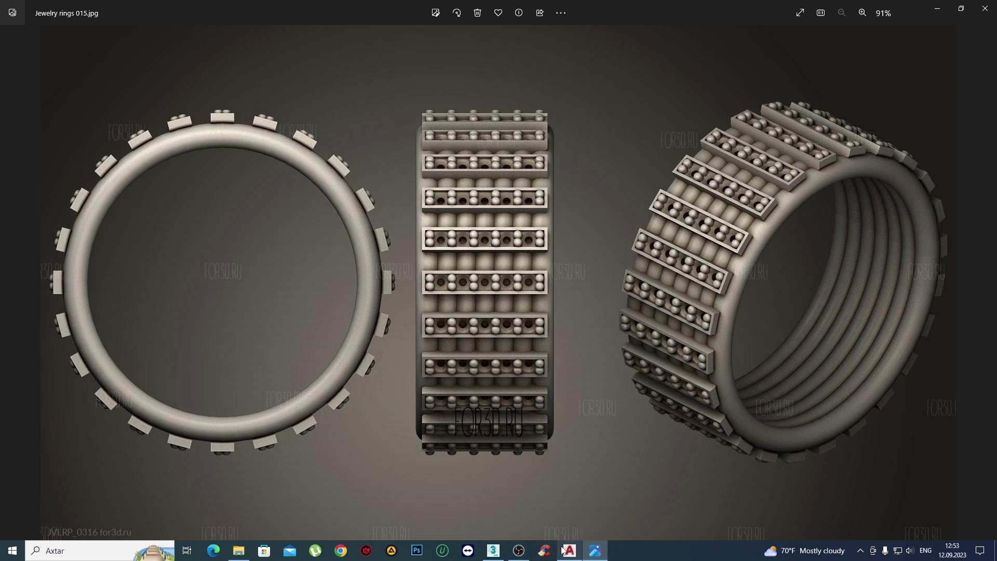
Bring the empty four-viewport 3ds Max scene back in front of the photo.
{"action": "left_click", "coordinate": [494, 551]}
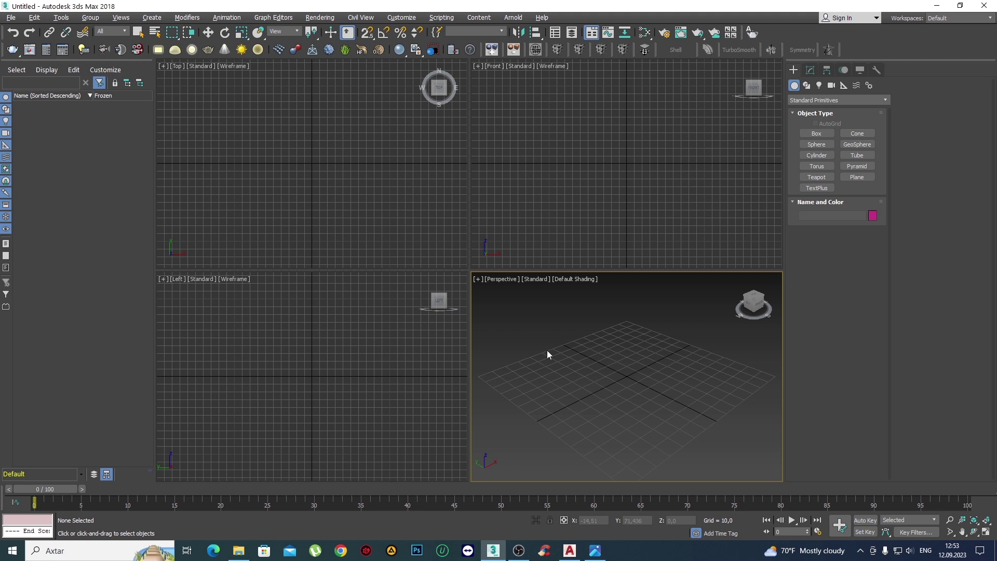
Maximize the Front view and draw a 4×4-segment plane about 196,678 by 229,236.
{"action": "left_click", "coordinate": [573, 177]}
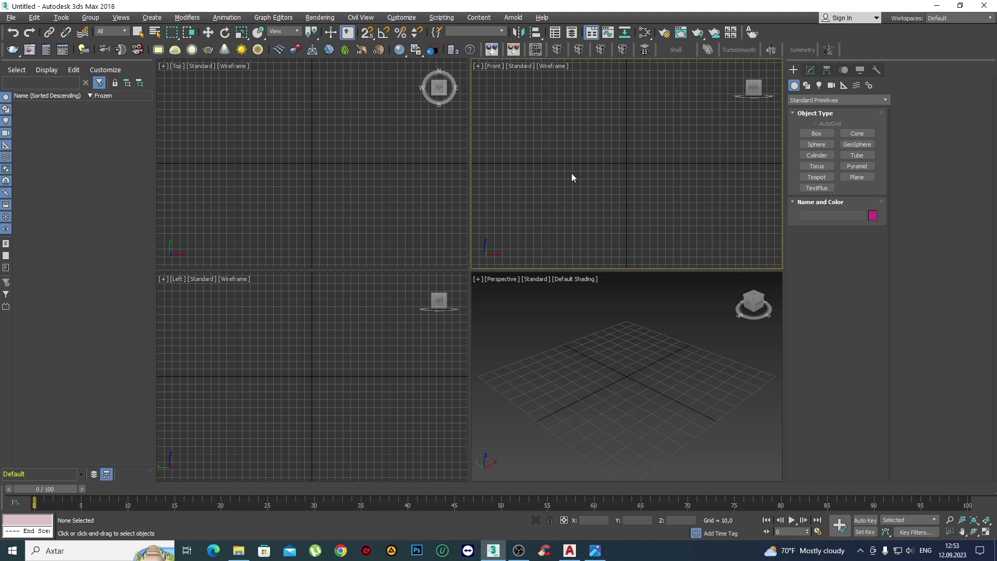
{"action": "key", "text": "alt+w"}
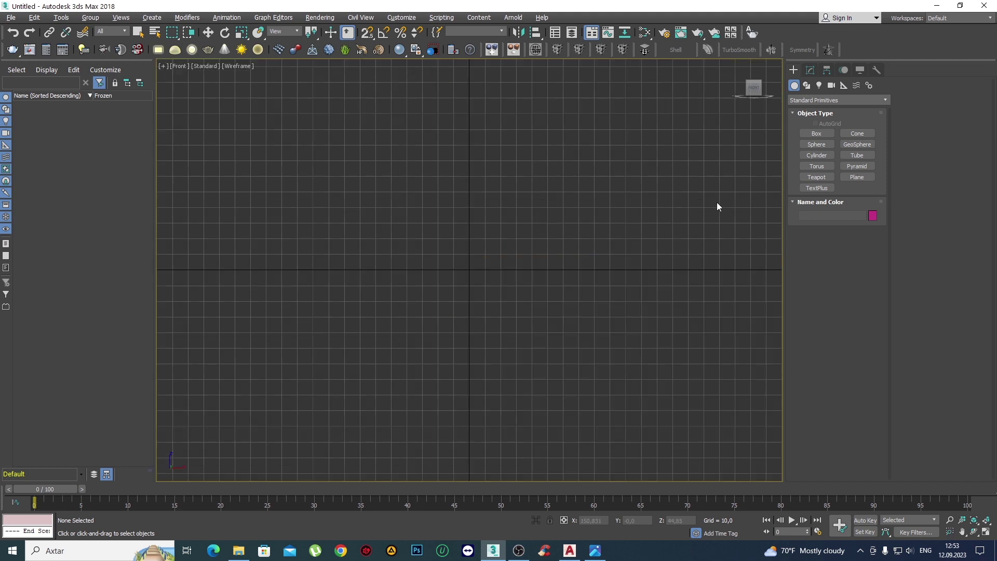
{"action": "left_click", "coordinate": [857, 177]}
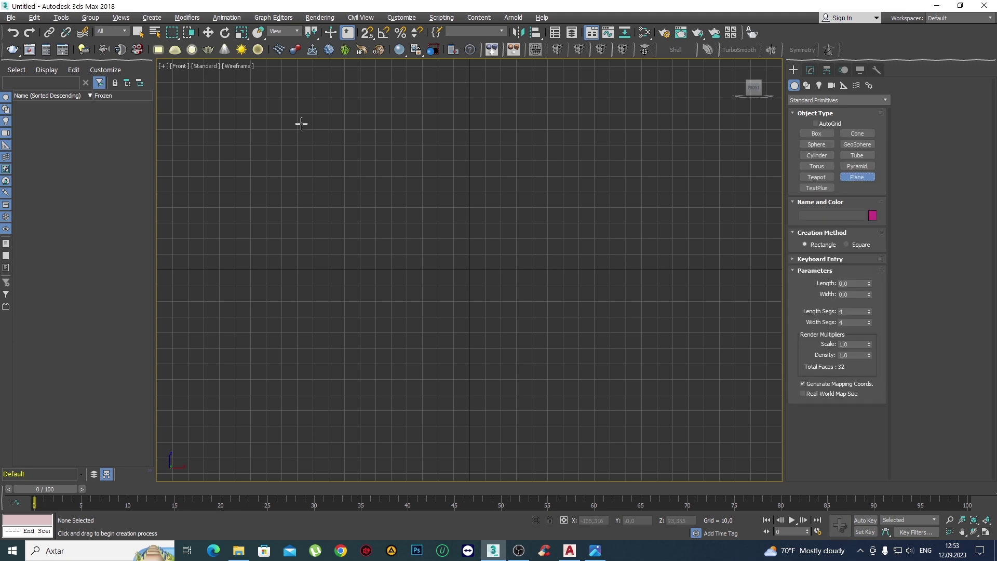
{"action": "left_click_drag", "start_coordinate": [289, 119], "coordinate": [649, 427]}
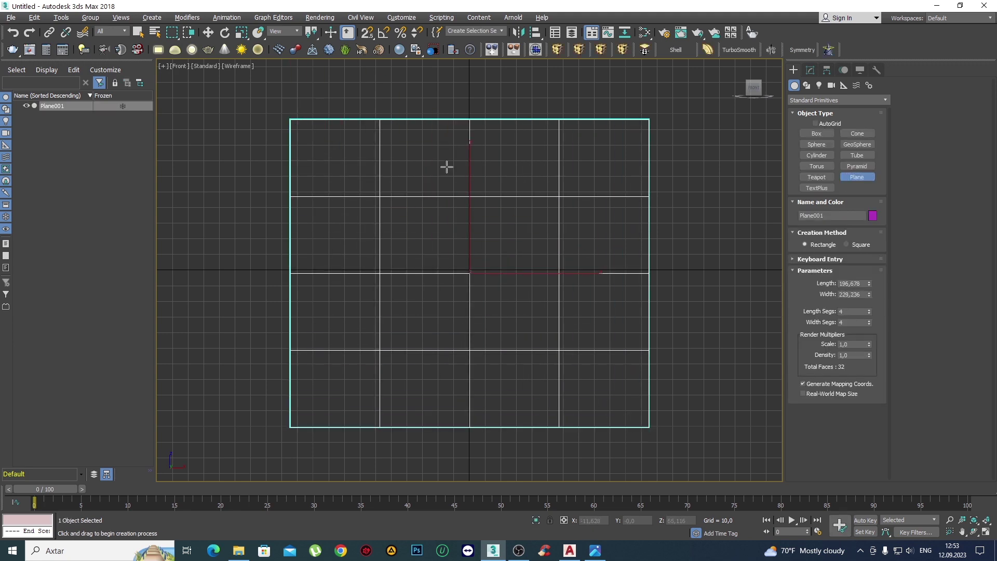
{"action": "left_click", "coordinate": [810, 70]}
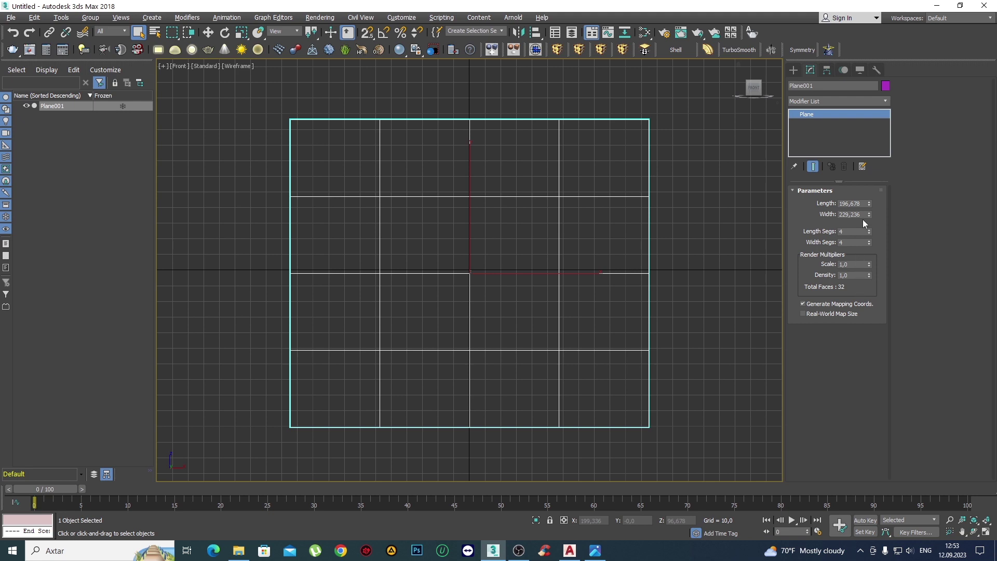
Set Plane001's Length to 108 and Width to 192 in Plane Parameters.
{"action": "left_click", "coordinate": [862, 203]}
{"action": "type", "text": "192"}
{"action": "left_click", "coordinate": [863, 214]}
{"action": "type", "text": "108"}
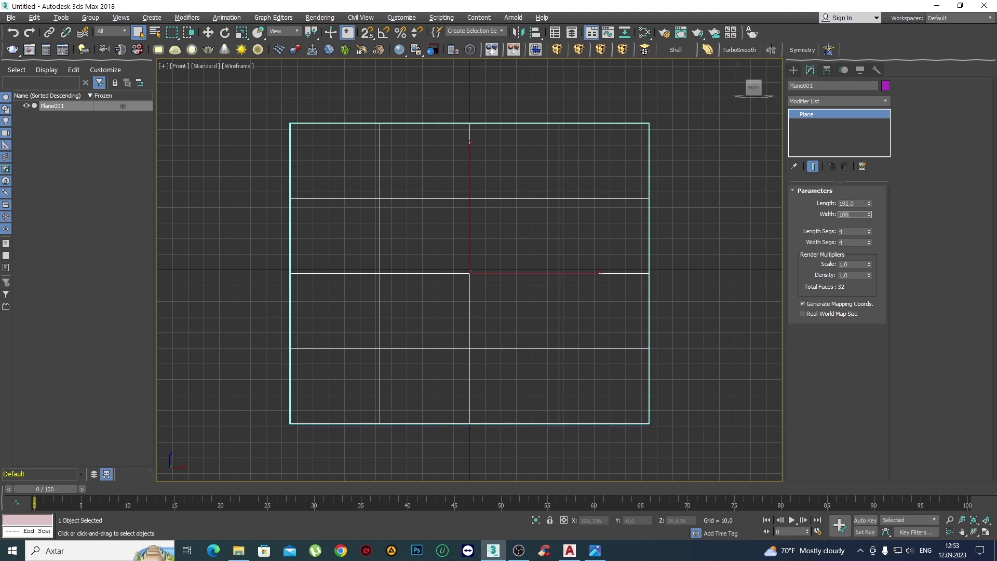
{"action": "key", "text": "Return"}
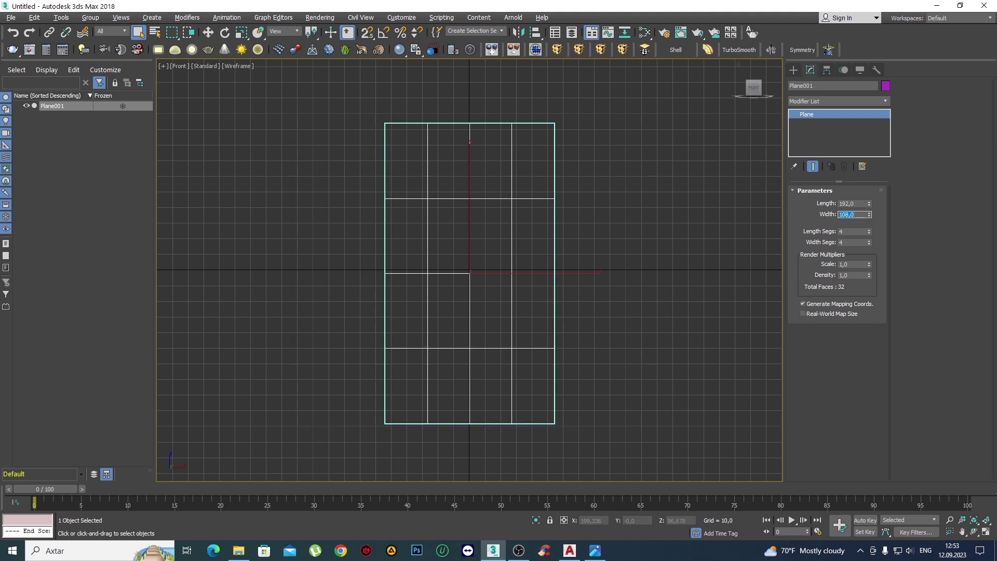
{"action": "left_click", "coordinate": [862, 203]}
{"action": "type", "text": "108"}
{"action": "key", "text": "Return"}
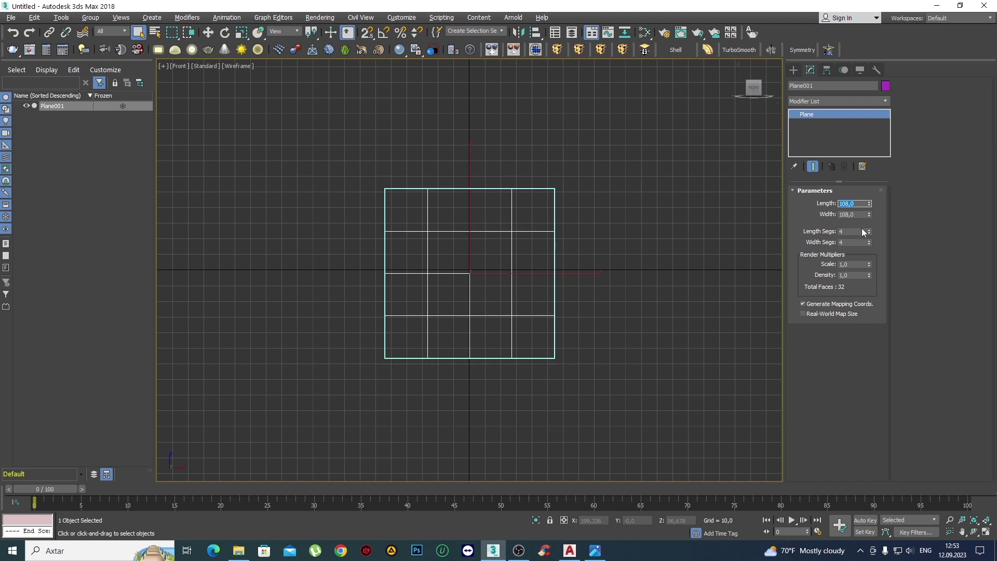
{"action": "left_click", "coordinate": [859, 215]}
{"action": "type", "text": "192"}
{"action": "key", "text": "Return"}
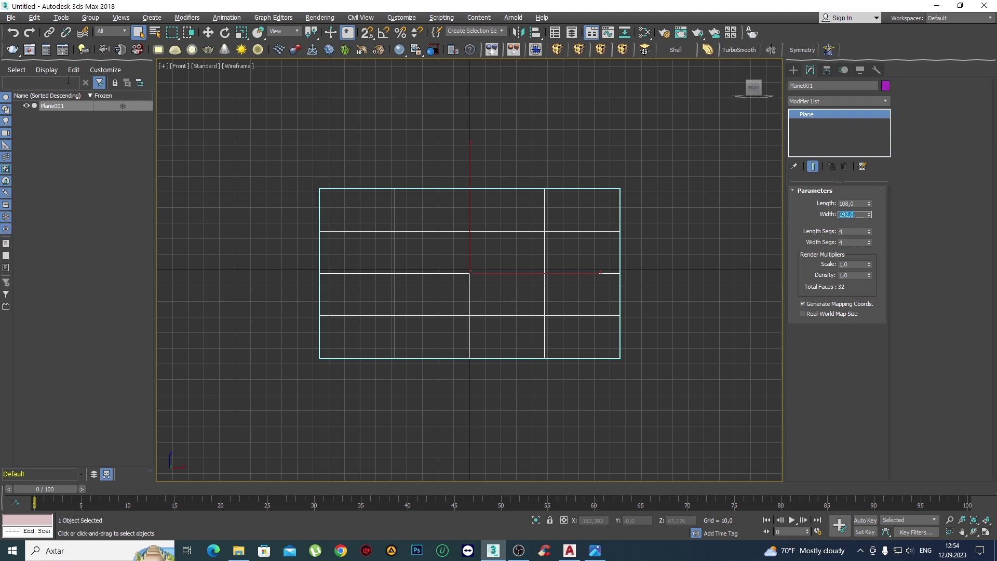
{"action": "middle_click_drag", "start_coordinate": [518, 200], "coordinate": [501, 194]}
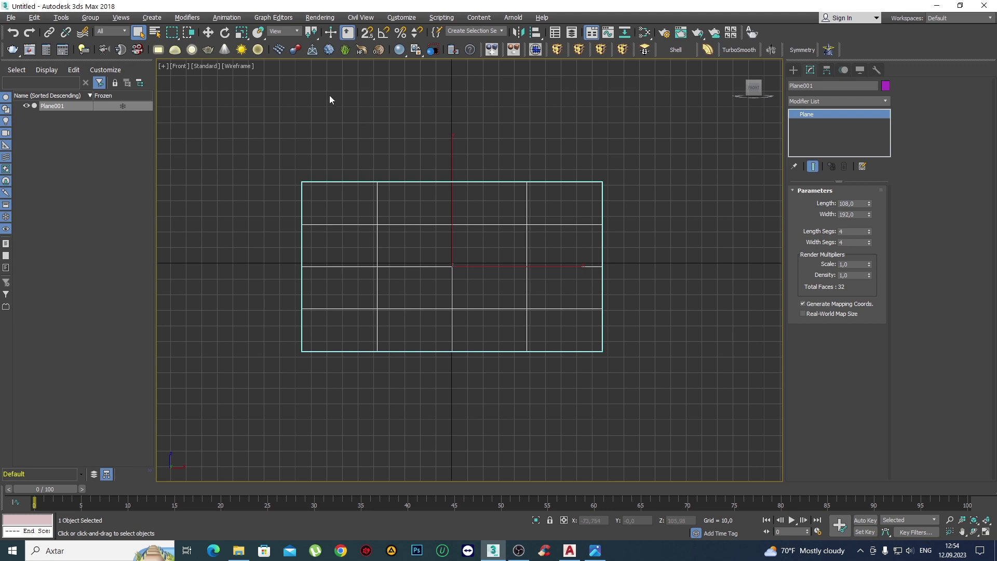
Zero the plane's absolute X and Z positions to centre it at the origin, shaded.
{"action": "right_click", "coordinate": [208, 33]}
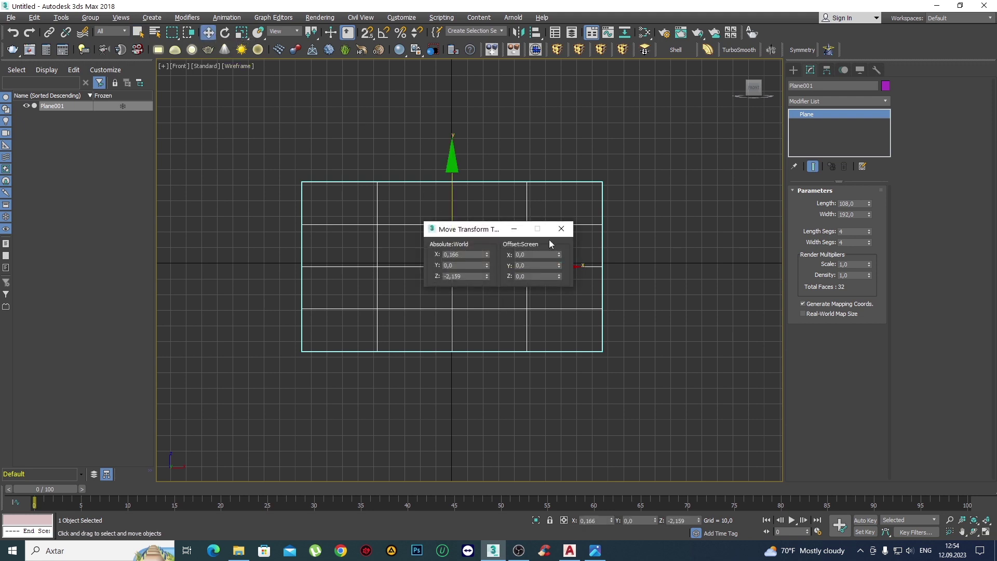
{"action": "left_click", "coordinate": [562, 230]}
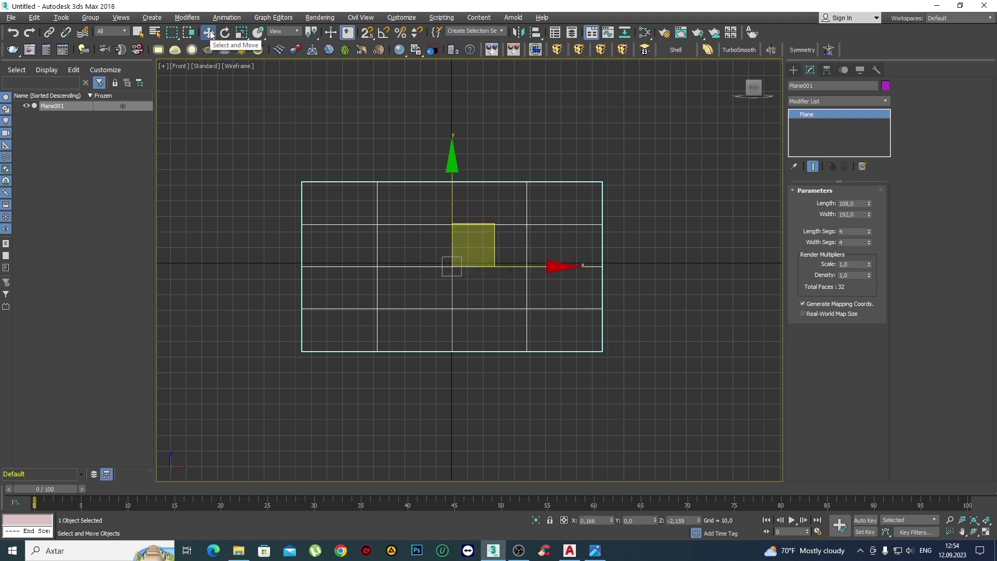
{"action": "right_click", "coordinate": [209, 32]}
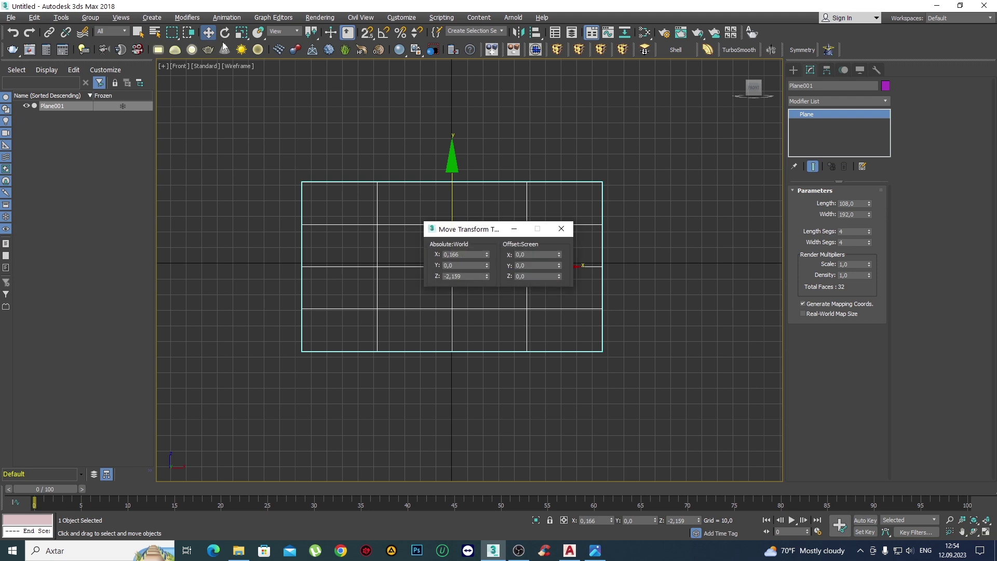
{"action": "right_click", "coordinate": [487, 257]}
{"action": "right_click", "coordinate": [487, 276]}
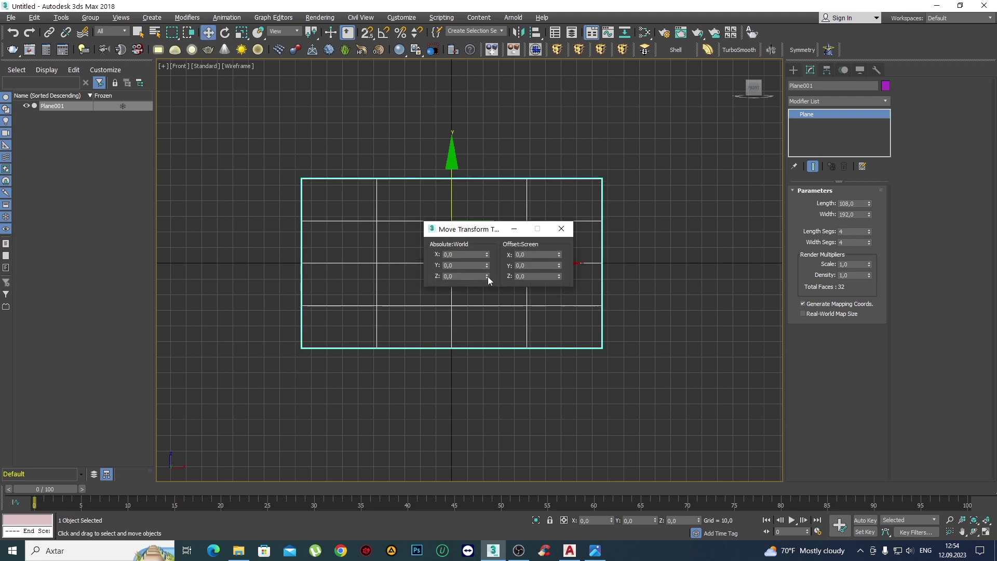
{"action": "left_click", "coordinate": [562, 229]}
{"action": "middle_click_drag", "start_coordinate": [501, 297], "coordinate": [525, 322]}
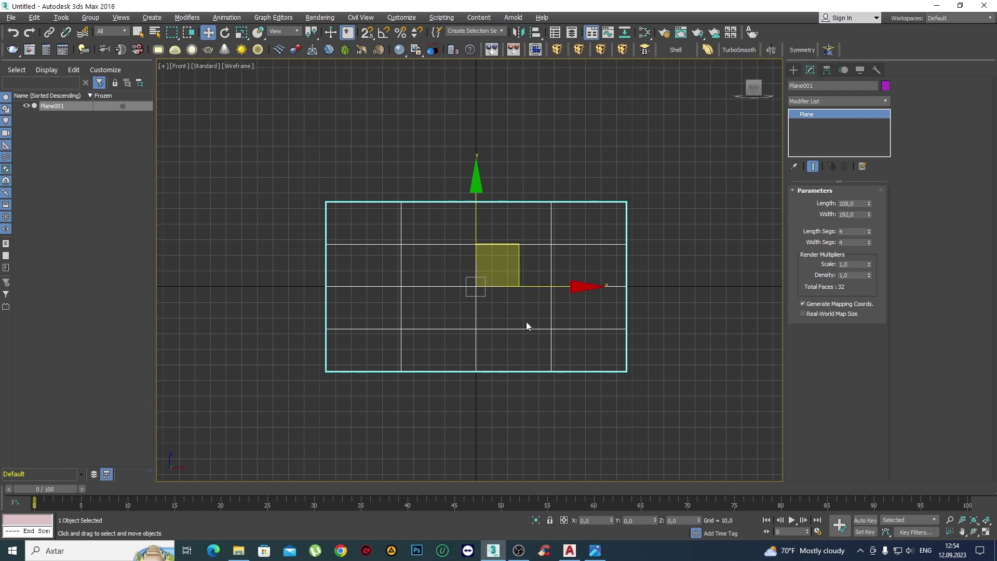
{"action": "key", "text": "F3"}
In perspective view, slide the plane along Y to 22,862.
{"action": "key", "text": "p"}
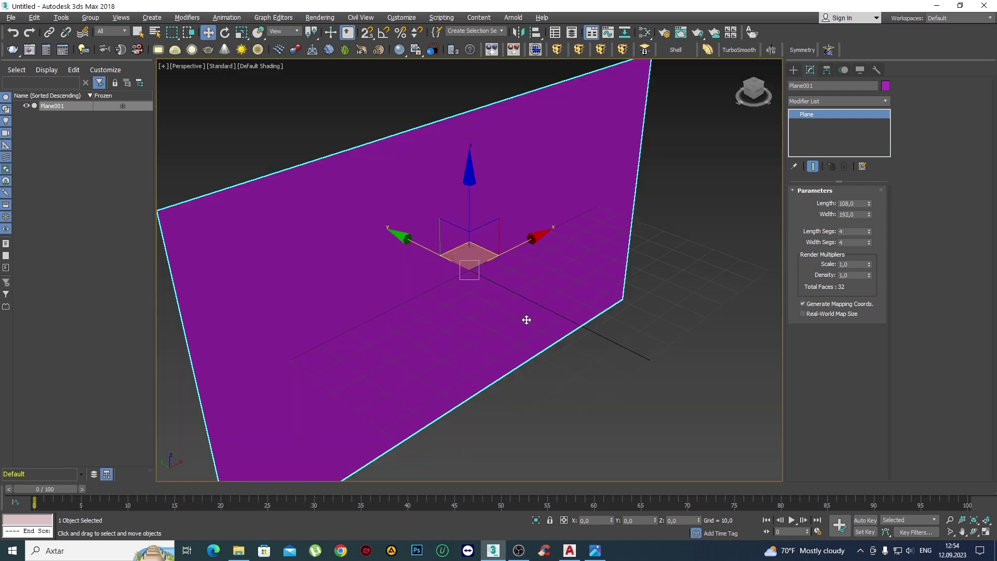
{"action": "middle_click_drag", "start_coordinate": [491, 263], "coordinate": [583, 278], "text": "alt"}
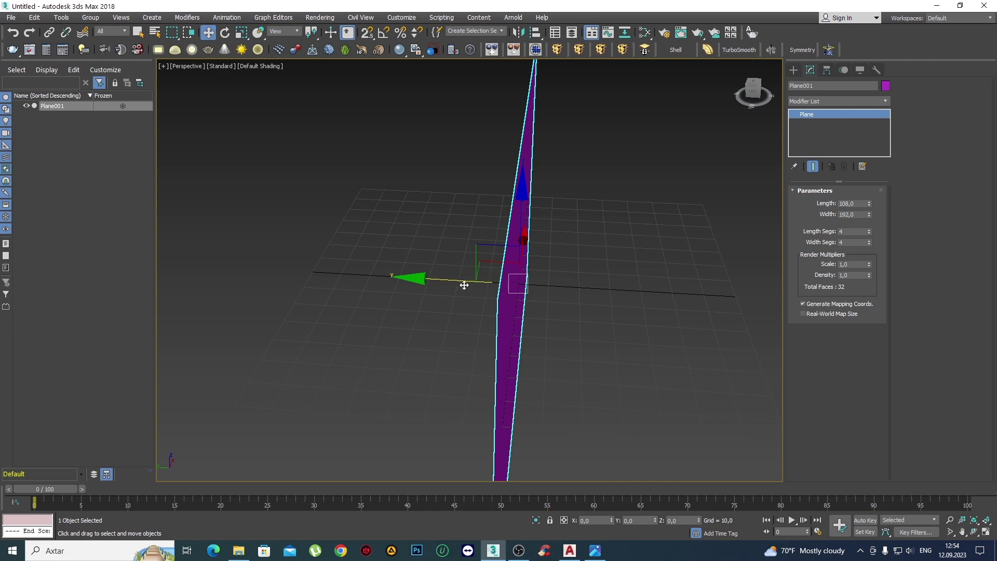
{"action": "left_click_drag", "start_coordinate": [464, 285], "coordinate": [438, 280]}
{"action": "key", "text": "shift+z"}
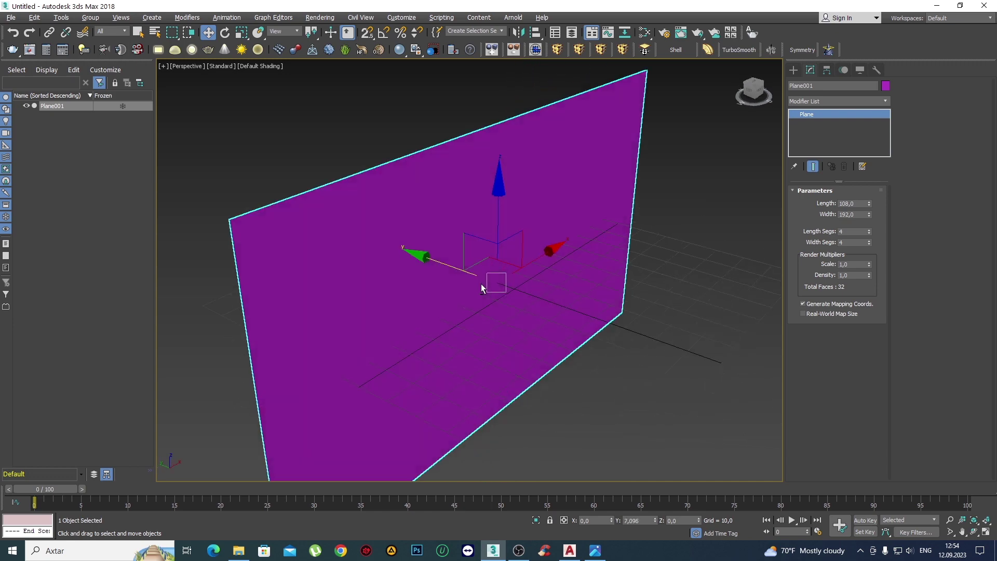
{"action": "mouse_move", "coordinate": [481, 284]}
{"action": "middle_mouse_down", "text": "alt"}
{"action": "mouse_move", "coordinate": [547, 300]}
{"action": "mouse_move", "coordinate": [524, 304]}
{"action": "middle_mouse_up", "text": "alt"}
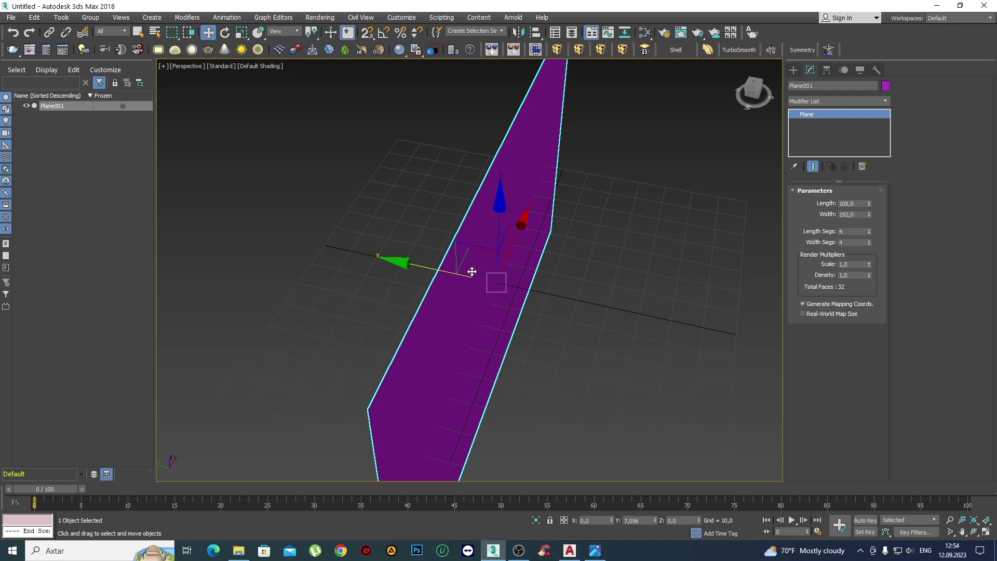
{"action": "left_click_drag", "start_coordinate": [443, 270], "coordinate": [396, 273]}
{"action": "mouse_move", "coordinate": [485, 318]}
{"action": "middle_mouse_down", "text": "alt"}
{"action": "mouse_move", "coordinate": [429, 305]}
{"action": "mouse_move", "coordinate": [410, 265]}
{"action": "mouse_move", "coordinate": [490, 312]}
{"action": "middle_mouse_up", "text": "alt"}
Return to a zoomed, grid-free Front view and restore down the 3ds Max window.
{"action": "key", "text": "f"}
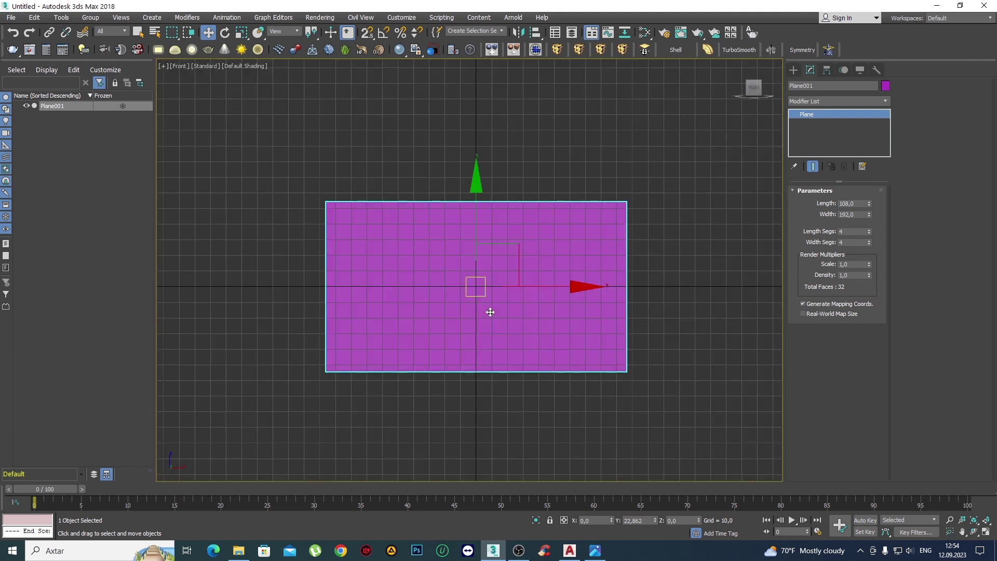
{"action": "key", "text": "g"}
{"action": "scroll", "coordinate": [491, 311], "scroll_direction": "up", "scroll_amount": 2}
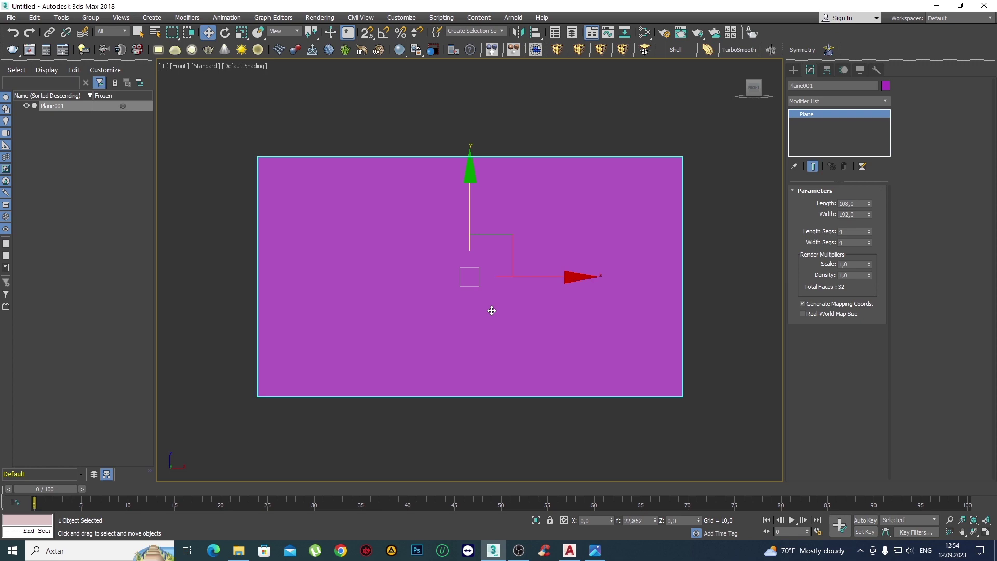
{"action": "key", "text": "q"}
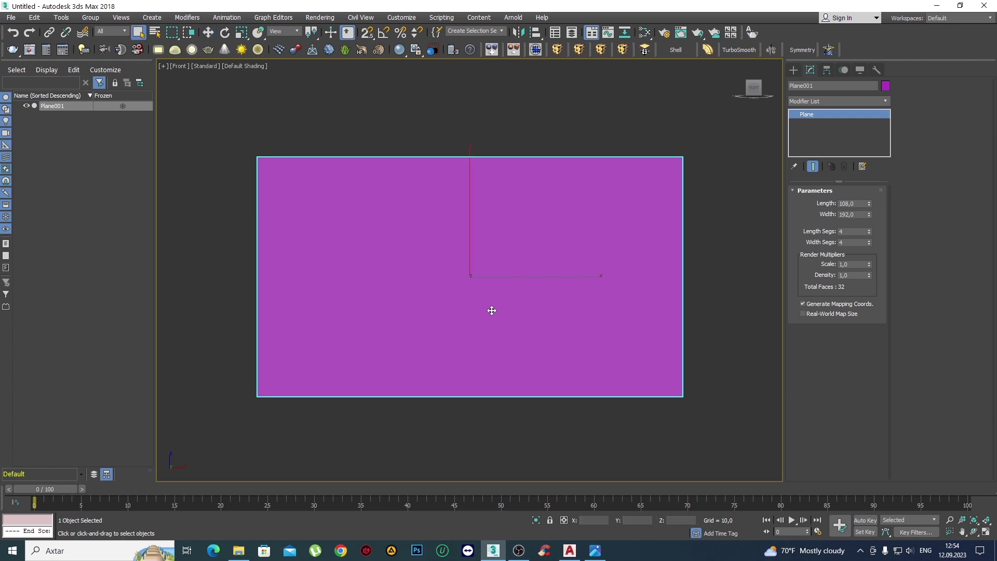
{"action": "left_click", "coordinate": [960, 6]}
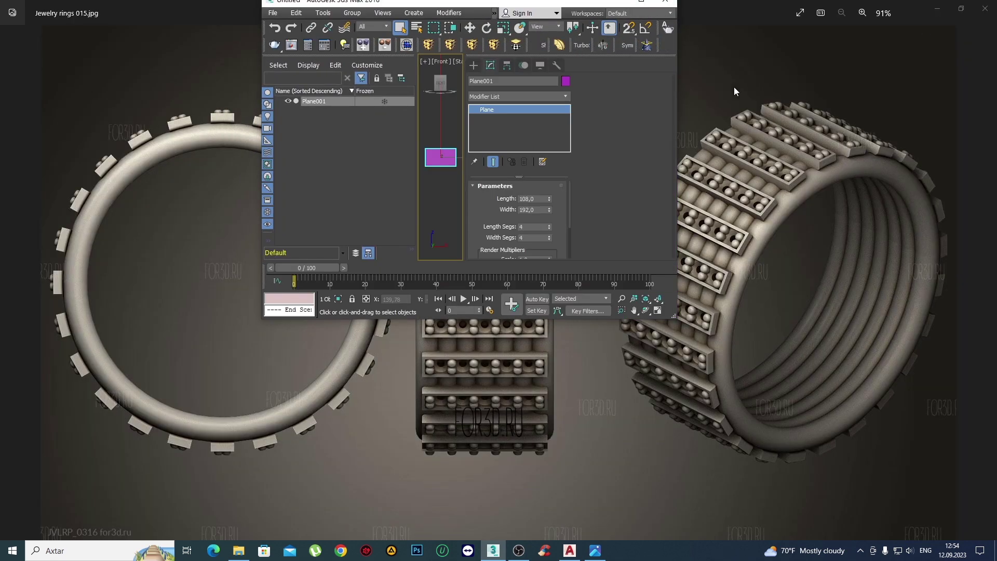
Drag Jewelry rings 015.jpg from the desktop onto the plane, then maximize 3ds Max.
{"action": "left_click_drag", "start_coordinate": [598, 2], "coordinate": [592, 101]}
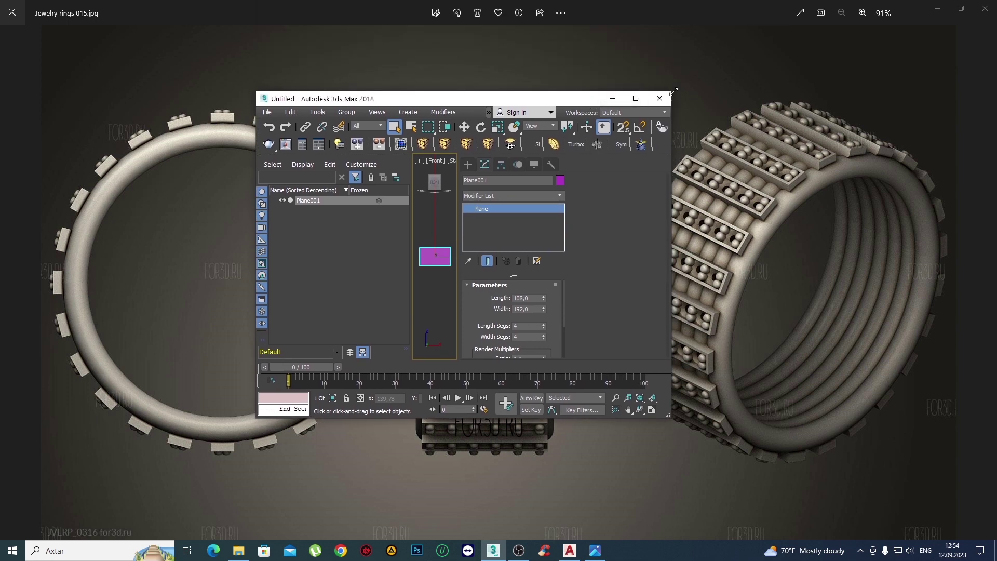
{"action": "left_click", "coordinate": [659, 98]}
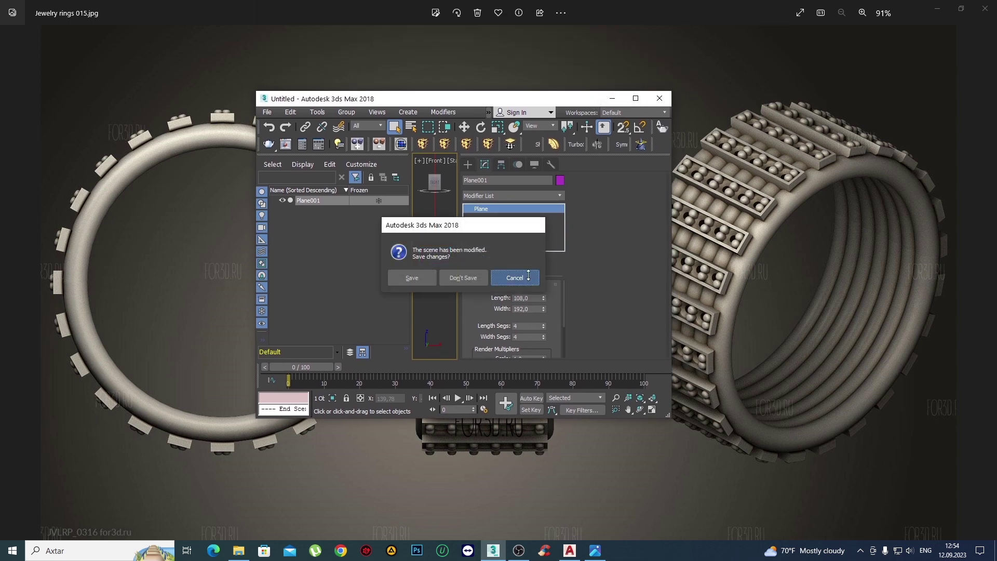
{"action": "left_click", "coordinate": [528, 277]}
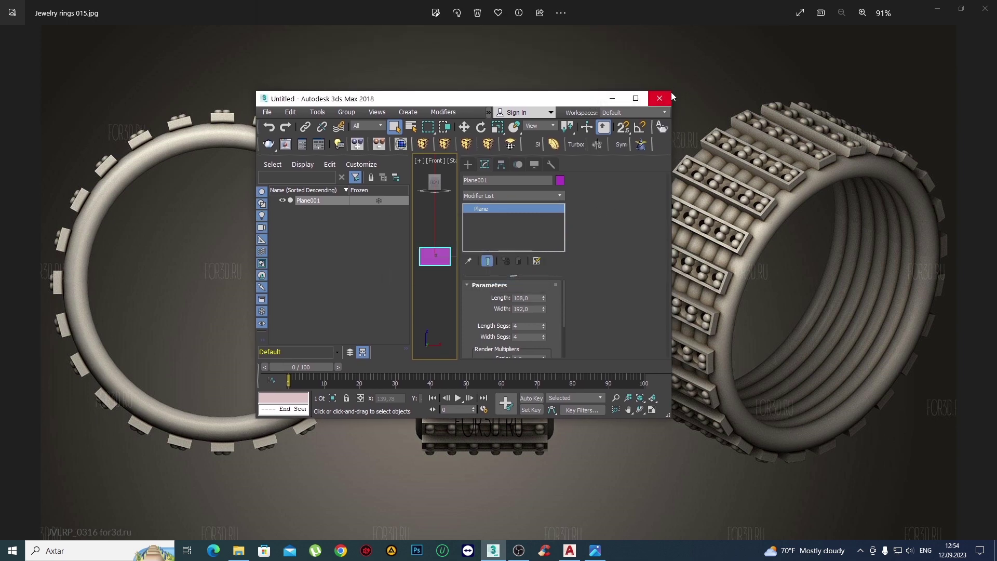
{"action": "left_click_drag", "start_coordinate": [255, 91], "coordinate": [130, 5]}
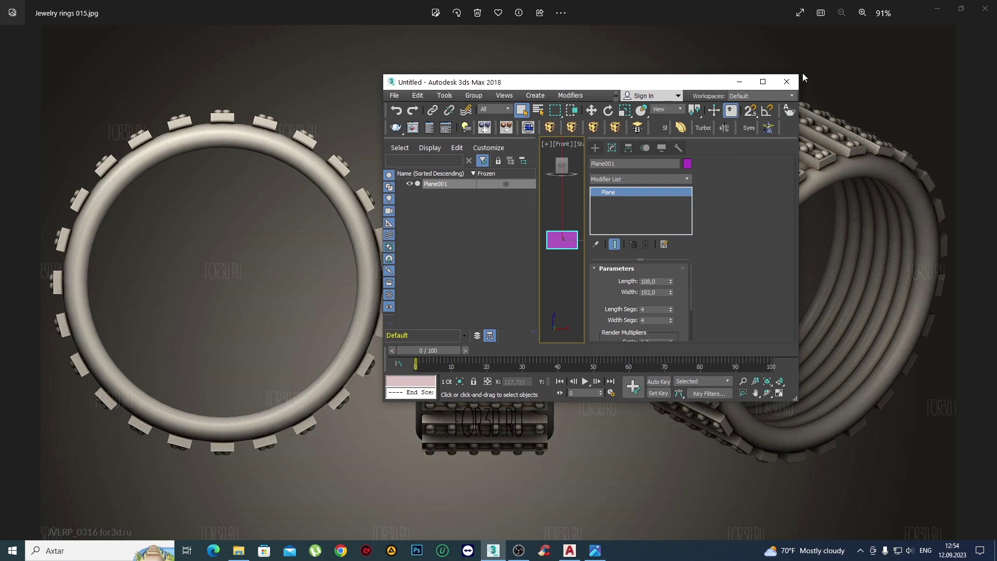
{"action": "left_click_drag", "start_coordinate": [798, 74], "coordinate": [908, 14]}
{"action": "left_click", "coordinate": [969, 17]}
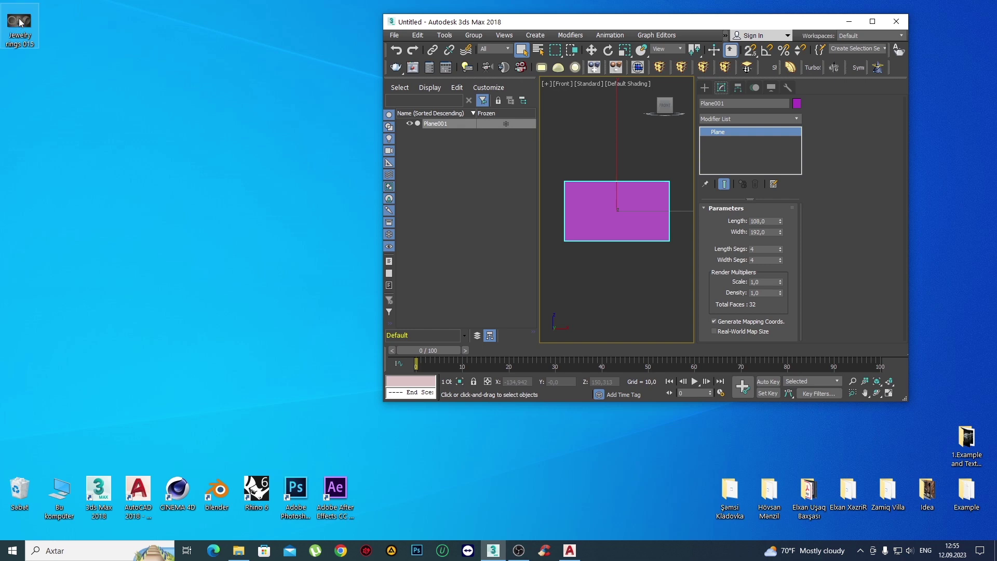
{"action": "left_click_drag", "start_coordinate": [19, 22], "coordinate": [589, 210]}
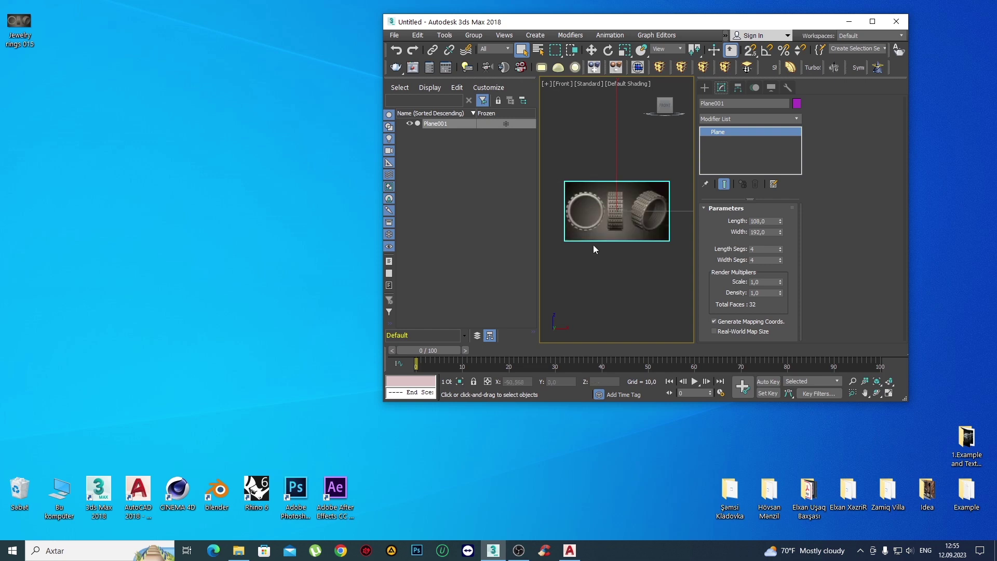
{"action": "left_click", "coordinate": [872, 22]}
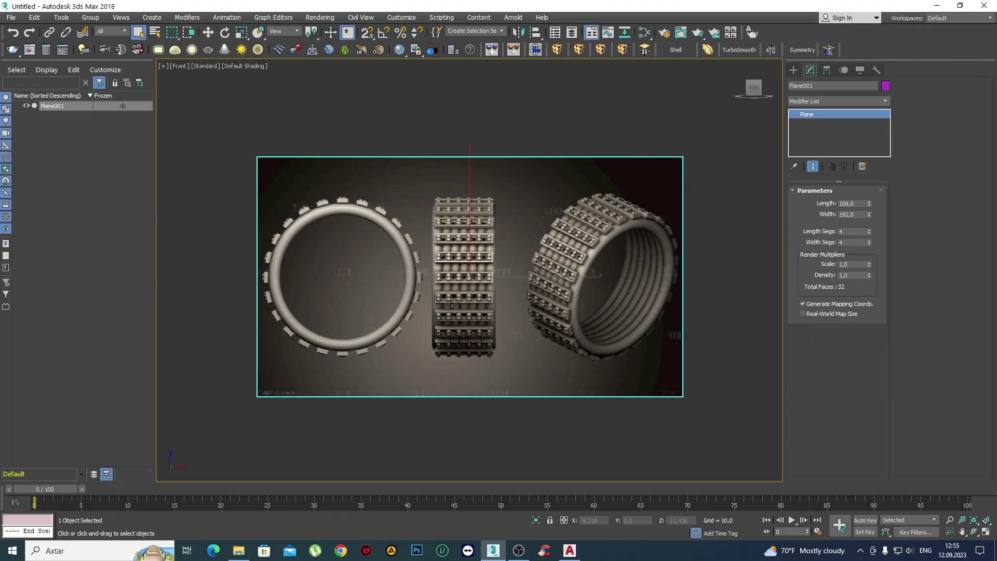
Freeze the reference plane through the viewport quad menu.
{"action": "middle_click_drag", "start_coordinate": [457, 307], "coordinate": [431, 290]}
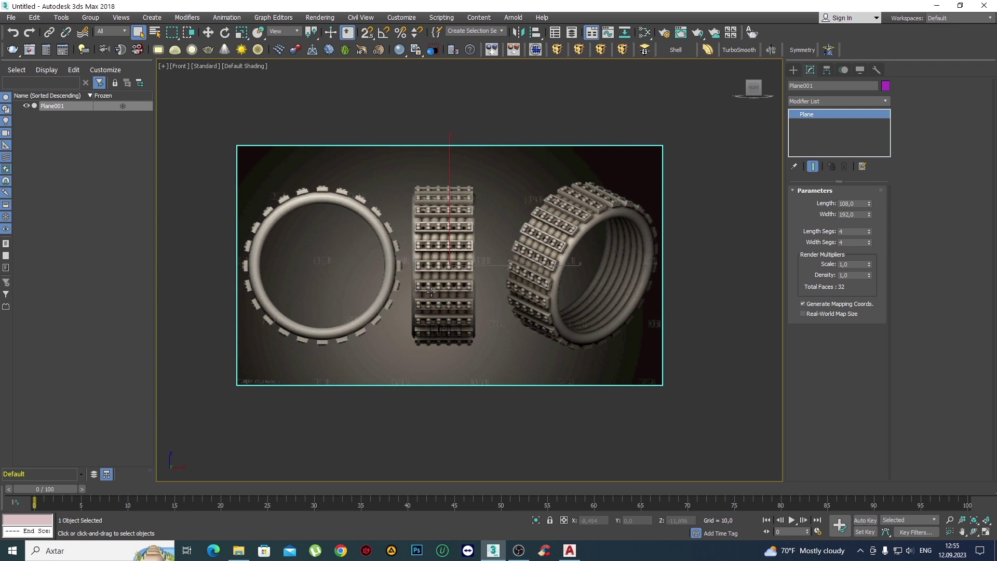
{"action": "right_click", "coordinate": [428, 203]}
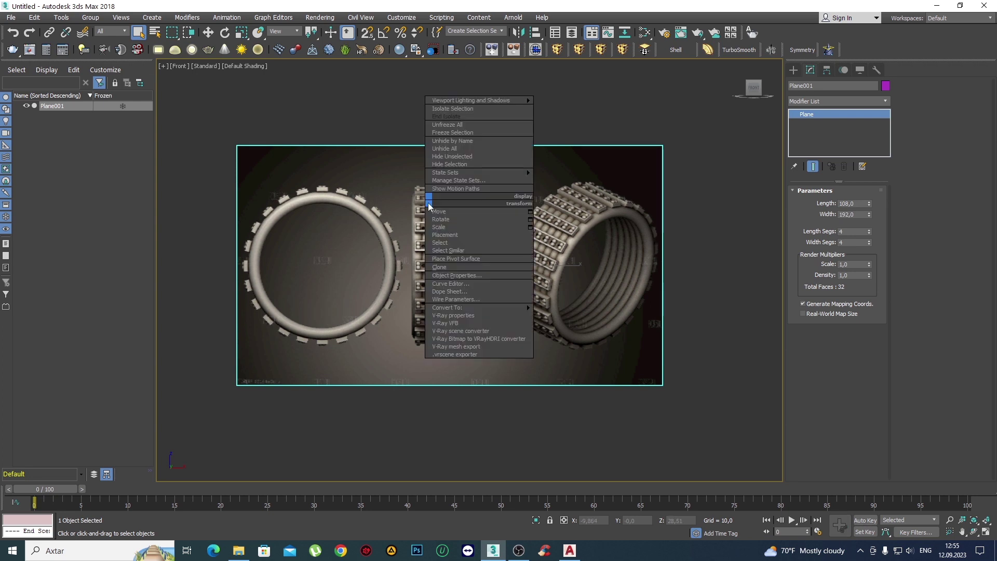
{"action": "left_click", "coordinate": [347, 193]}
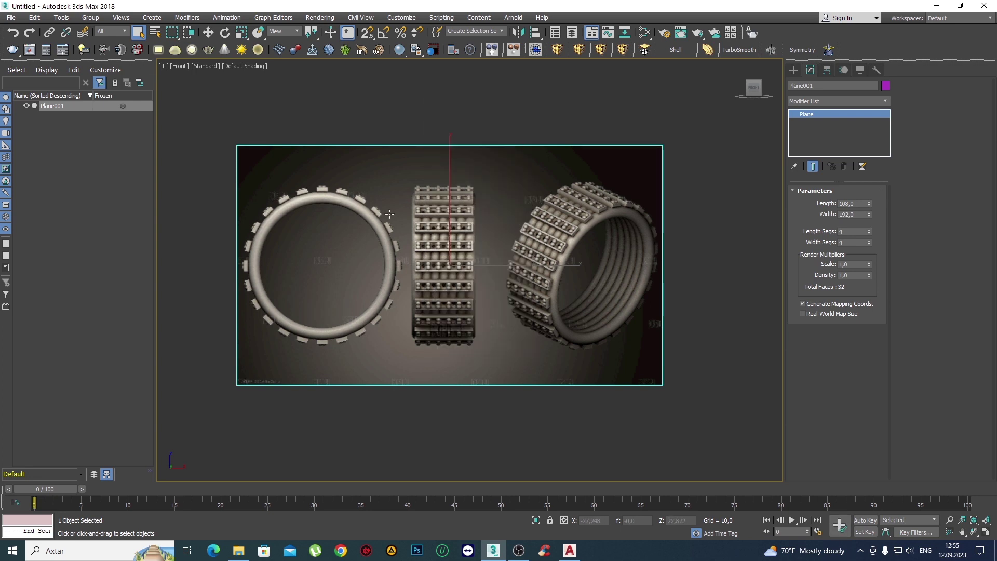
{"action": "left_click_drag", "start_coordinate": [370, 117], "coordinate": [522, 265]}
{"action": "right_click", "coordinate": [471, 207]}
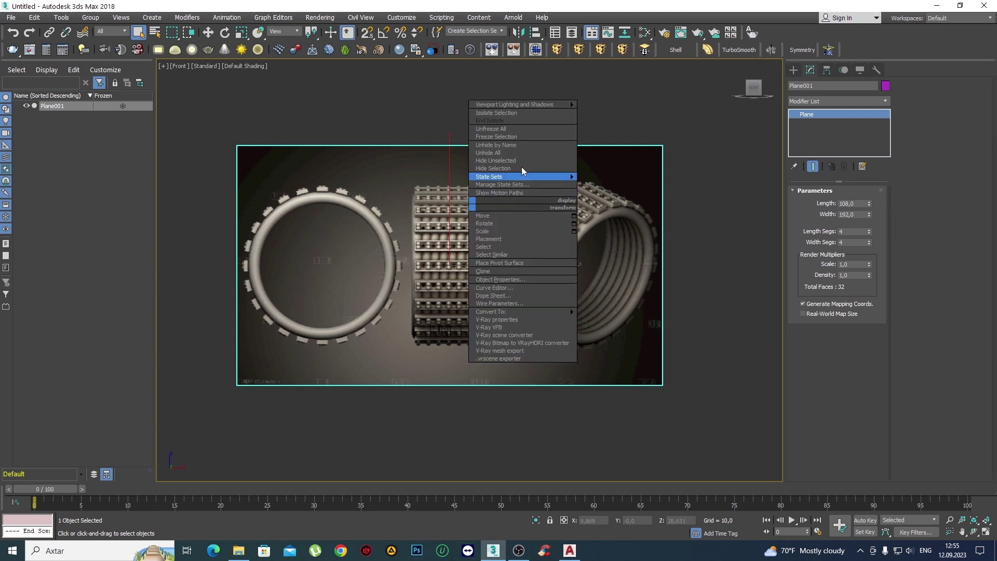
{"action": "left_click", "coordinate": [497, 137]}
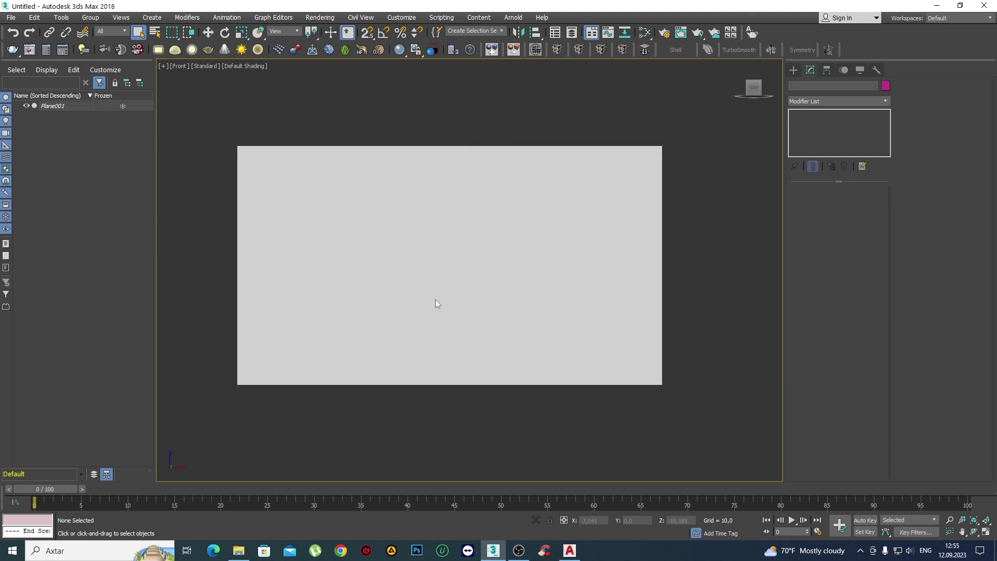
Unfreeze all and turn off Show Frozen in Gray in the plane's Object Properties.
{"action": "right_click", "coordinate": [446, 195]}
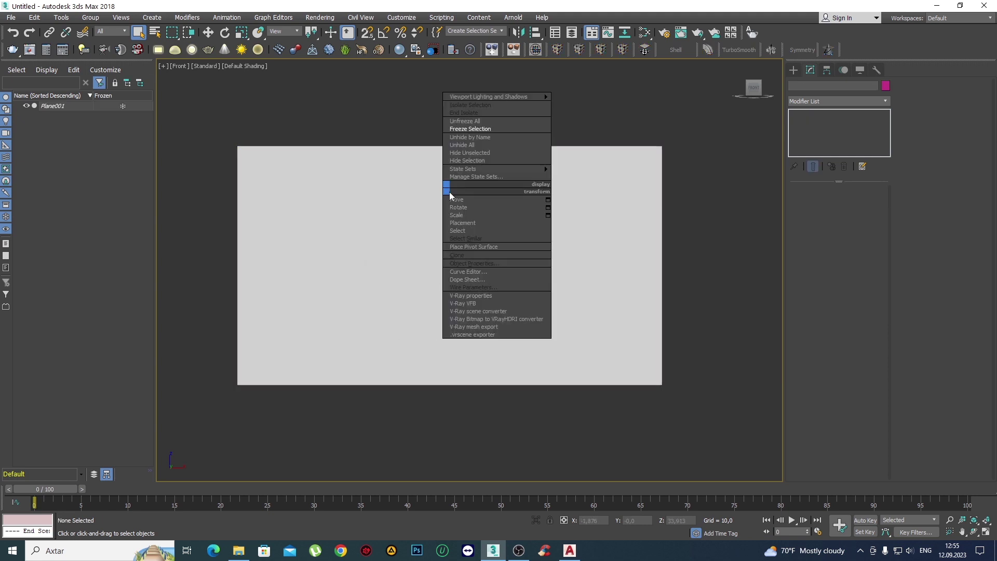
{"action": "left_click", "coordinate": [488, 128]}
{"action": "left_click", "coordinate": [436, 220]}
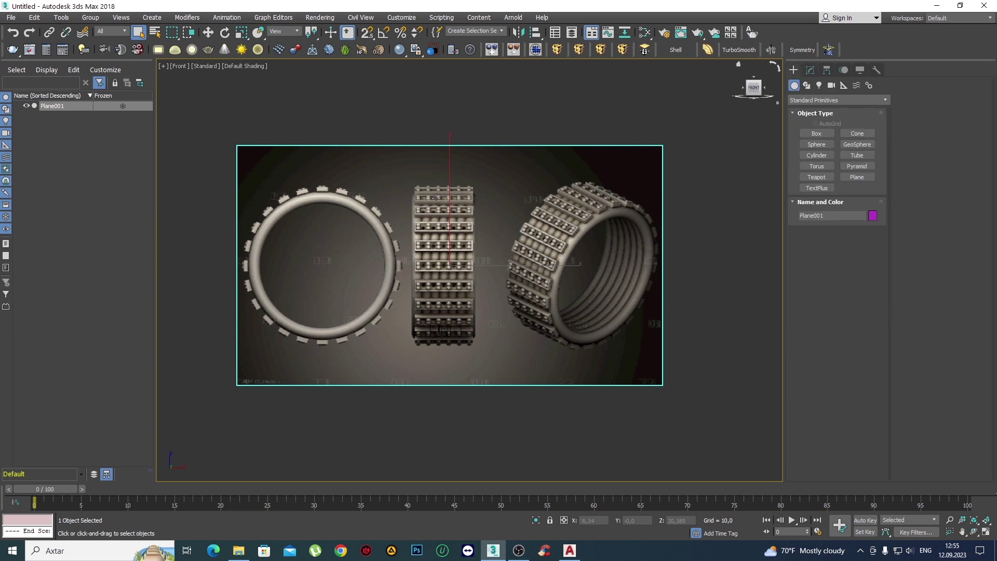
{"action": "right_click", "coordinate": [445, 199]}
{"action": "left_click", "coordinate": [463, 270]}
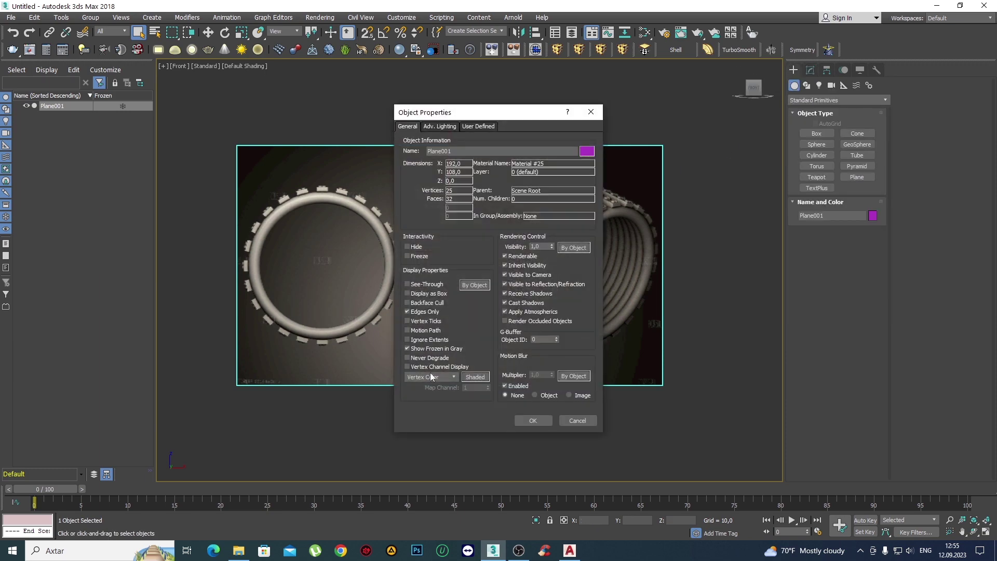
{"action": "left_click", "coordinate": [424, 347]}
{"action": "left_click", "coordinate": [534, 420]}
Freeze the plane again and confirm it can no longer be selected.
{"action": "right_click", "coordinate": [478, 280]}
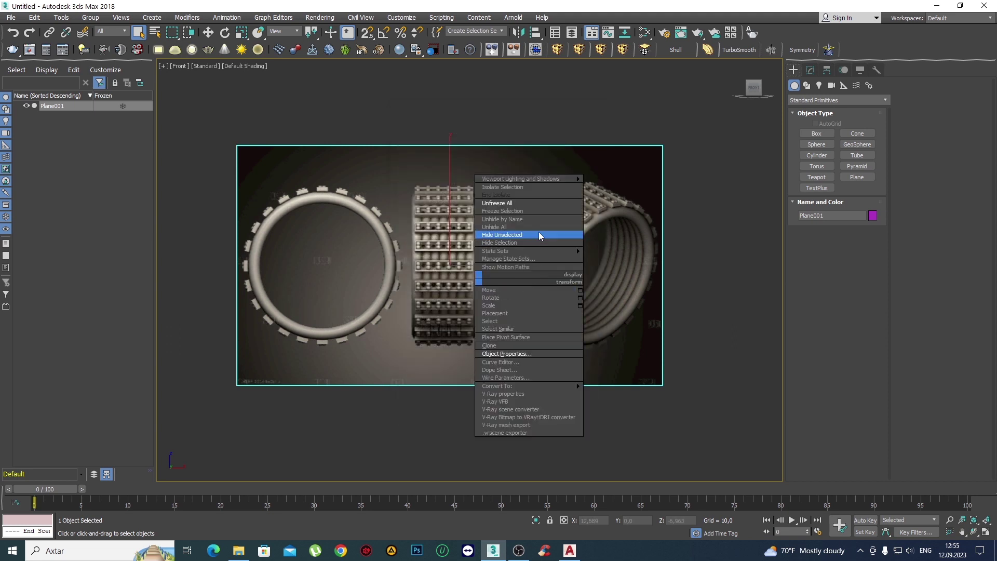
{"action": "left_click", "coordinate": [522, 212]}
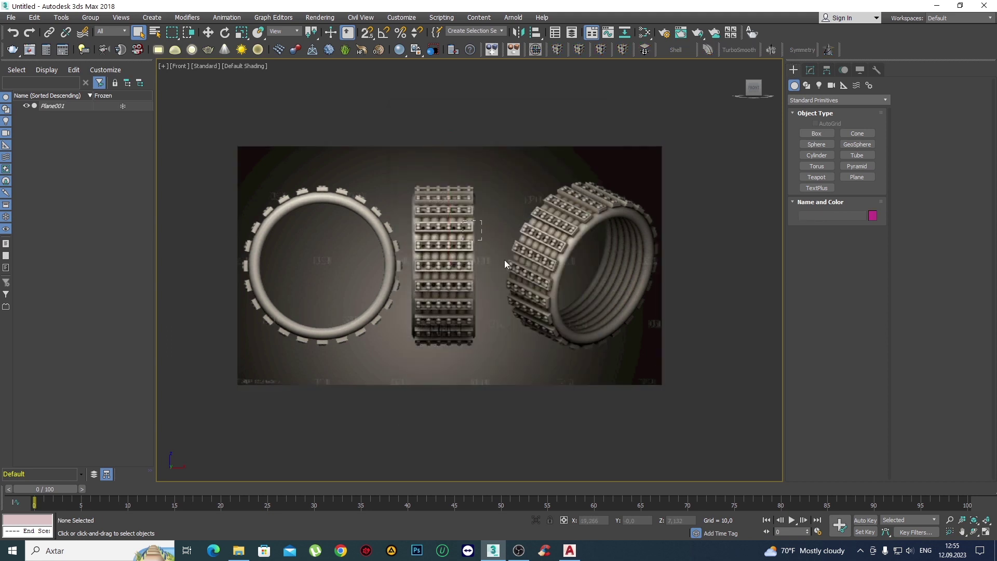
{"action": "left_click_drag", "start_coordinate": [621, 319], "coordinate": [565, 306]}
{"action": "key", "text": "ctrl+s"}
Save the scene in the Desktop folder under the name Jewelry rings 01.
{"action": "left_click", "coordinate": [29, 111]}
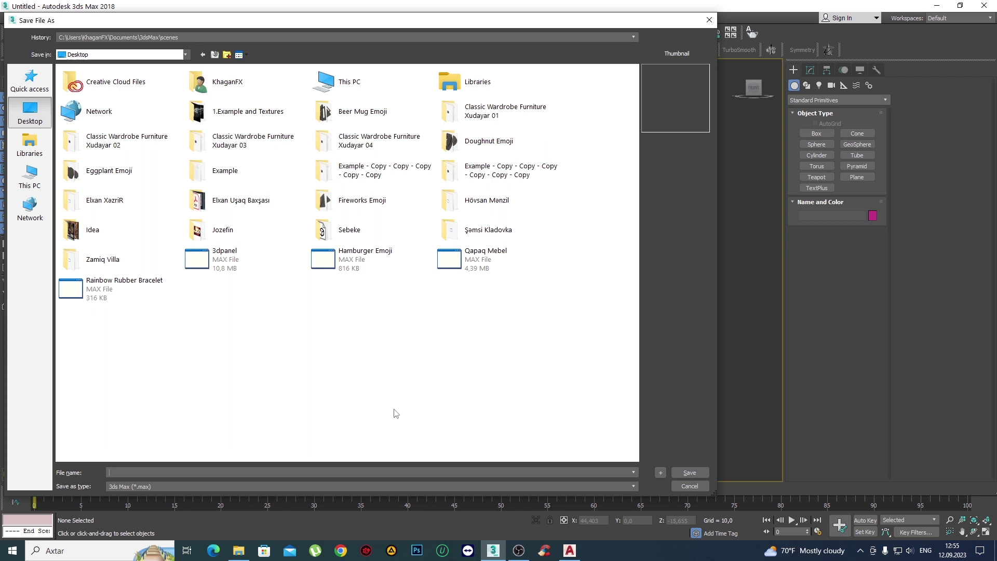
{"action": "type", "text": "J"}
{"action": "key", "text": "Down"}
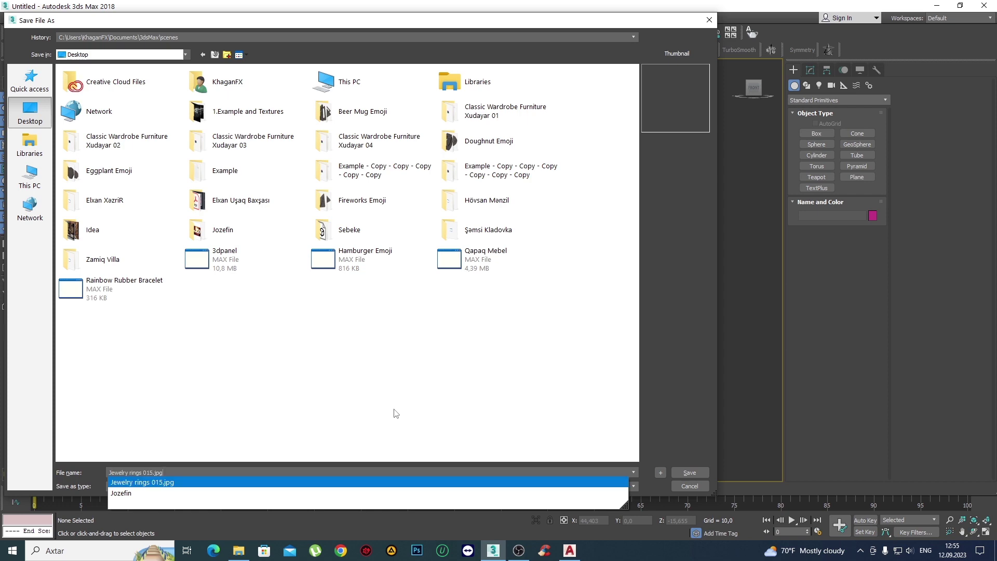
{"action": "key", "text": "BackSpace"}
{"action": "key", "text": "BackSpace"}
{"action": "key", "text": "BackSpace"}
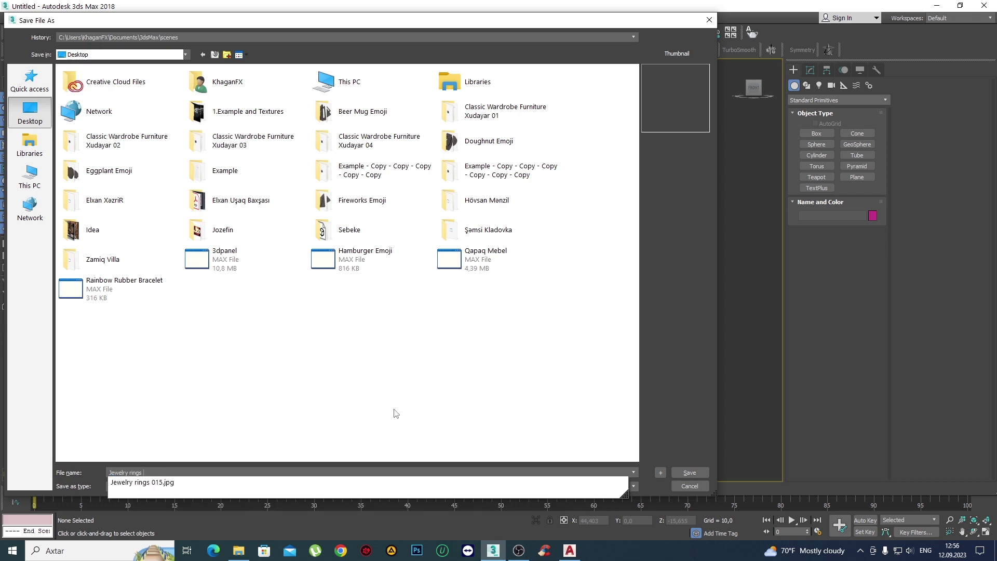
{"action": "type", "text": "01"}
{"action": "key", "text": "Return"}
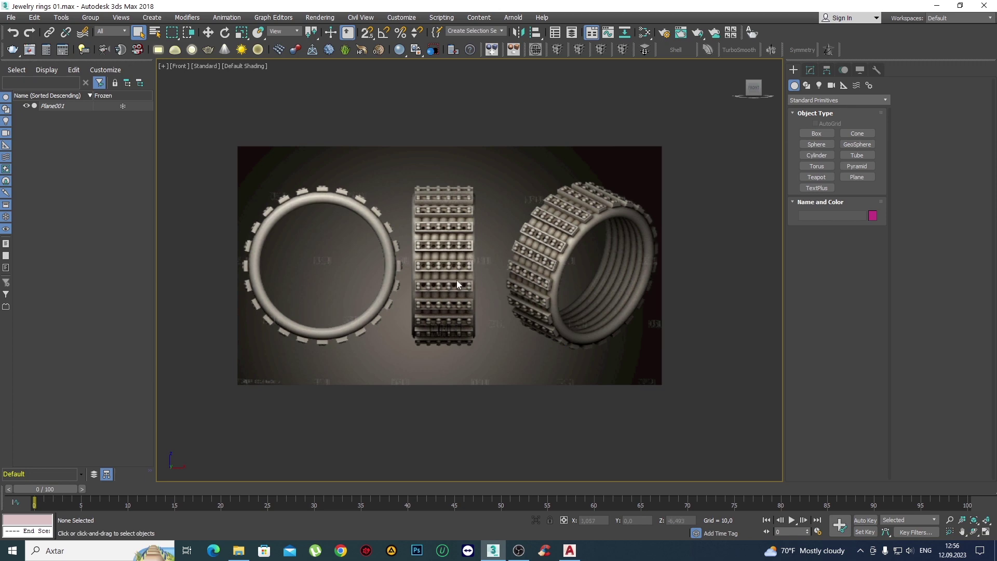
{"action": "scroll", "coordinate": [566, 284], "scroll_direction": "up", "scroll_amount": 3}
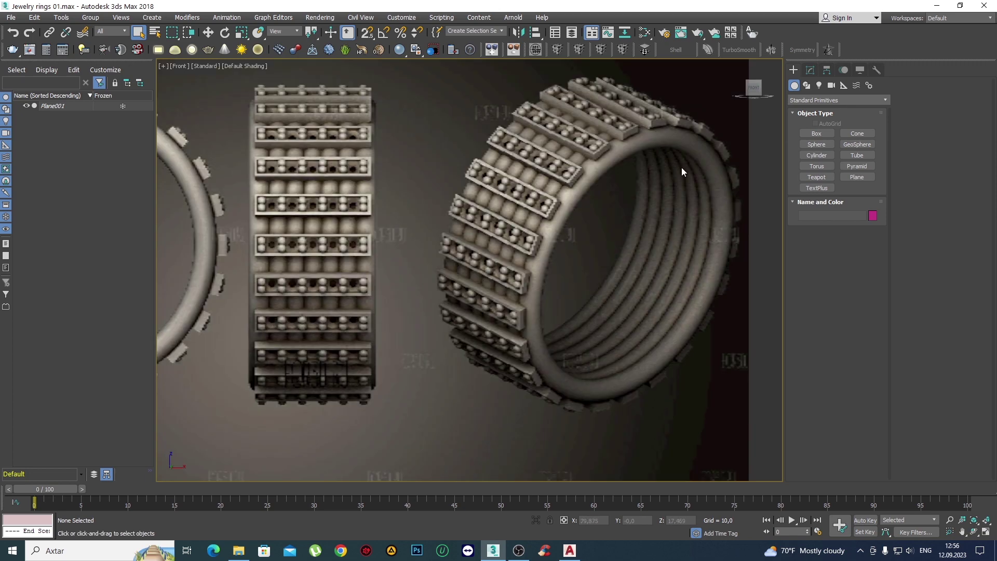
Draw a circle of radius 31,362 from the left reference ring's centre out to its band.
{"action": "scroll", "coordinate": [568, 255], "scroll_direction": "down", "scroll_amount": 3}
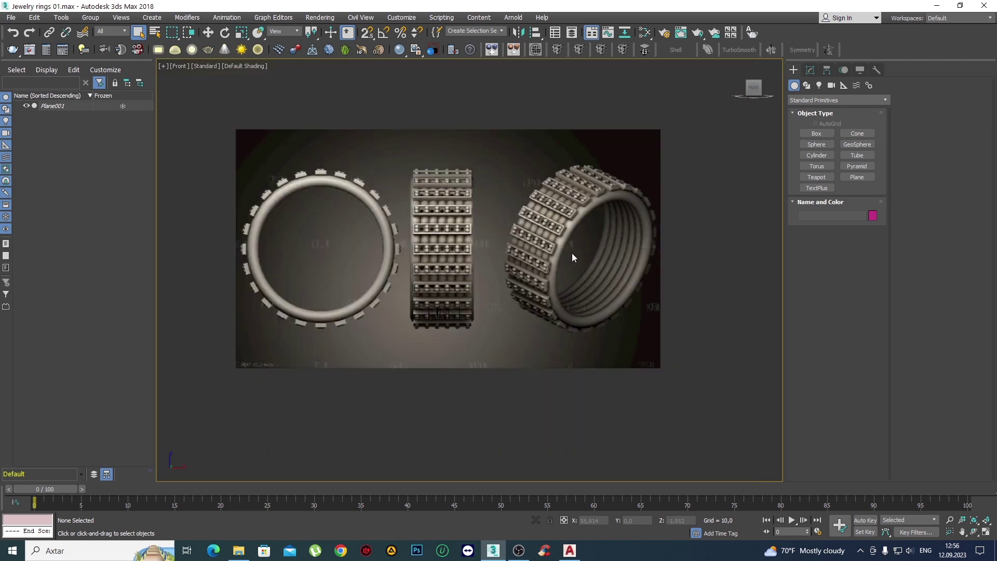
{"action": "scroll", "coordinate": [499, 250], "scroll_direction": "up", "scroll_amount": 1}
{"action": "scroll", "coordinate": [486, 262], "scroll_direction": "down", "scroll_amount": 1}
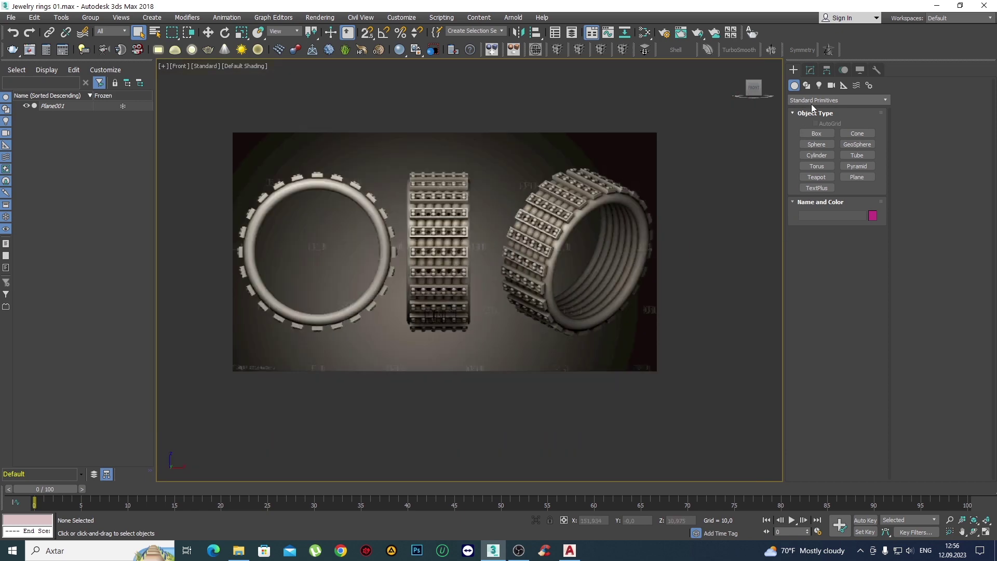
{"action": "left_click", "coordinate": [808, 87]}
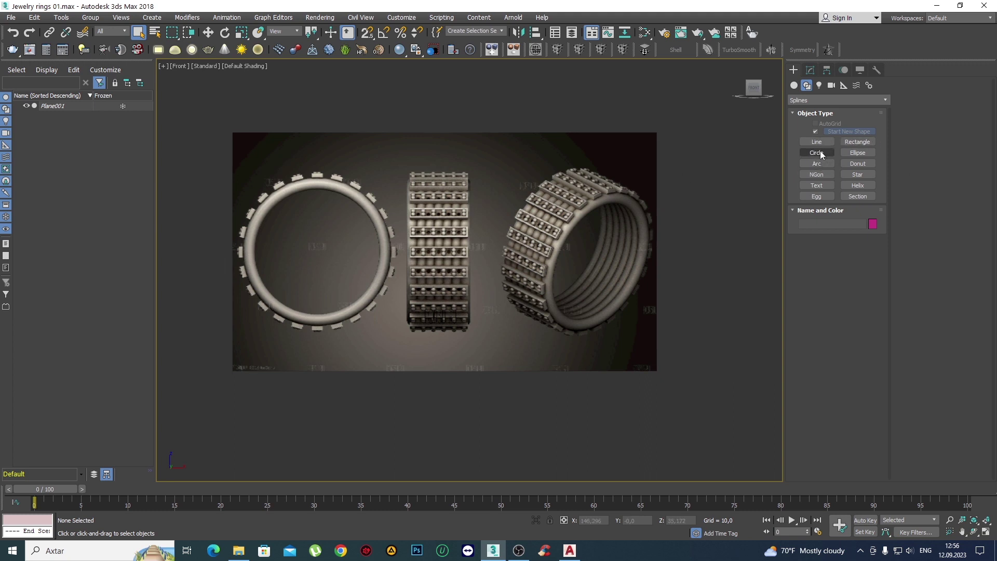
{"action": "left_click", "coordinate": [816, 152]}
{"action": "middle_click_drag", "start_coordinate": [240, 266], "coordinate": [247, 266]}
{"action": "scroll", "coordinate": [248, 265], "scroll_direction": "up", "scroll_amount": 2}
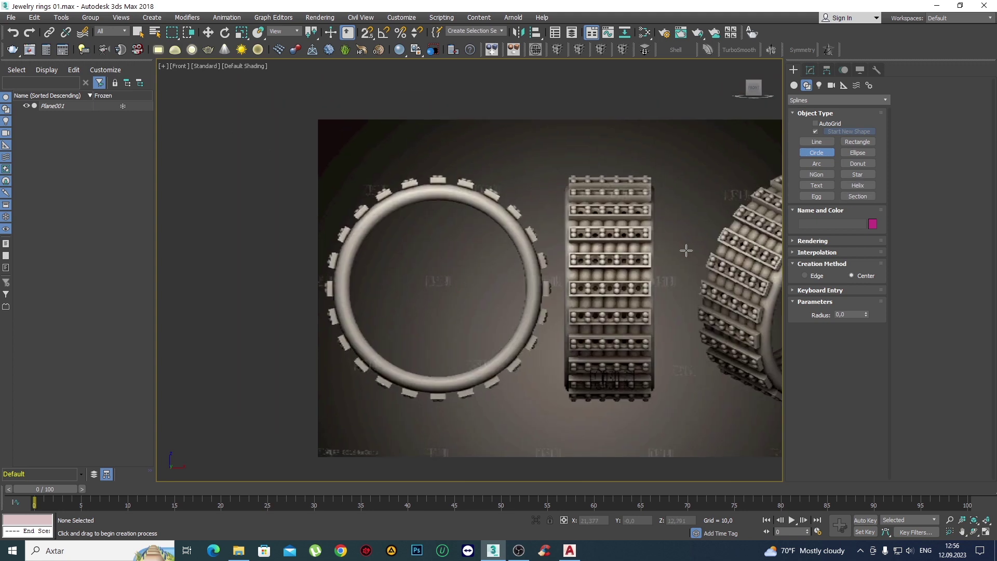
{"action": "left_click_drag", "start_coordinate": [437, 285], "coordinate": [504, 353]}
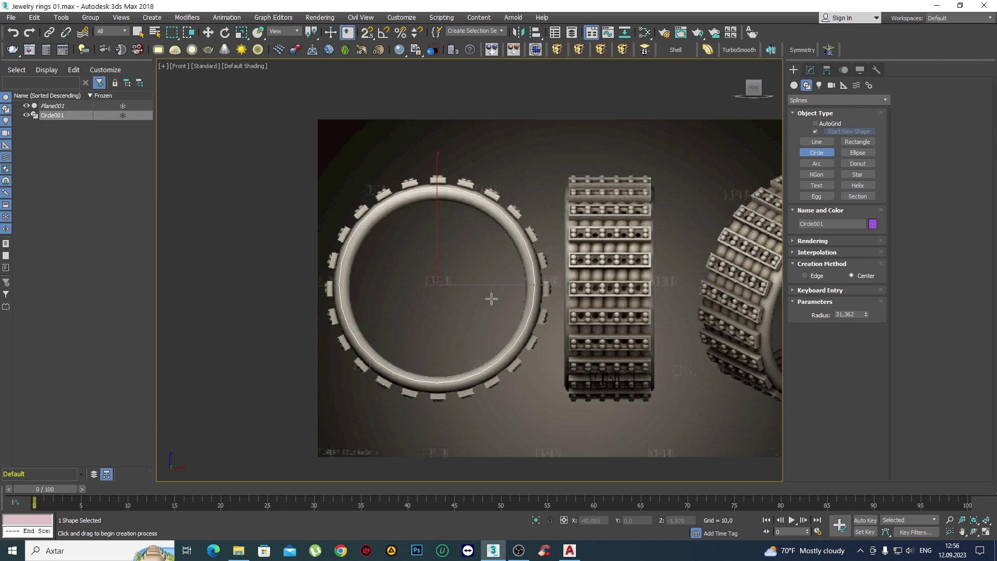
{"action": "scroll", "coordinate": [464, 287], "scroll_direction": "up", "scroll_amount": 2}
Nudge Circle001 down onto the left ring's band and show its parameters (radius 31.362).
{"action": "key", "text": "w"}
{"action": "middle_click_drag", "start_coordinate": [465, 285], "coordinate": [475, 285]}
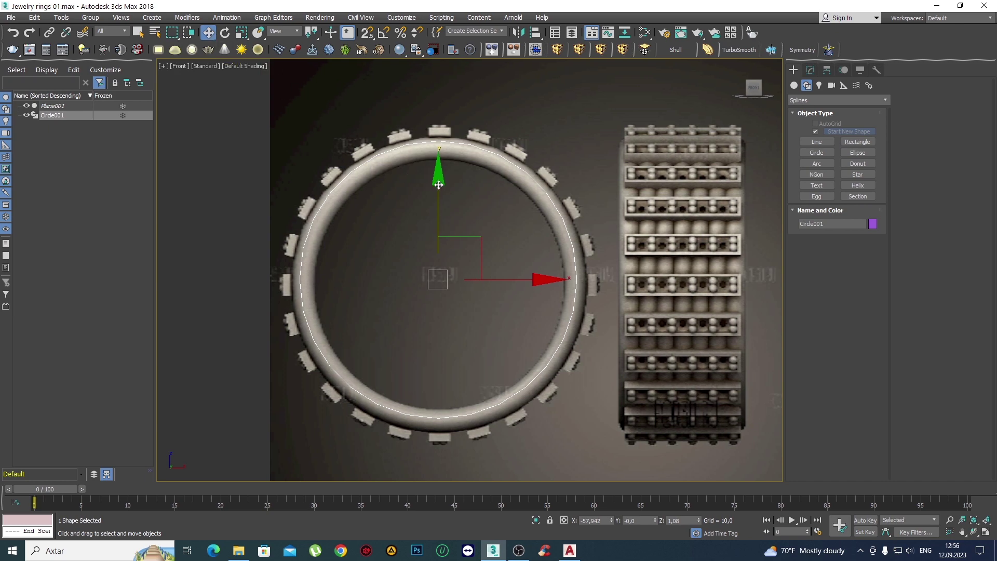
{"action": "left_click_drag", "start_coordinate": [439, 182], "coordinate": [445, 187]}
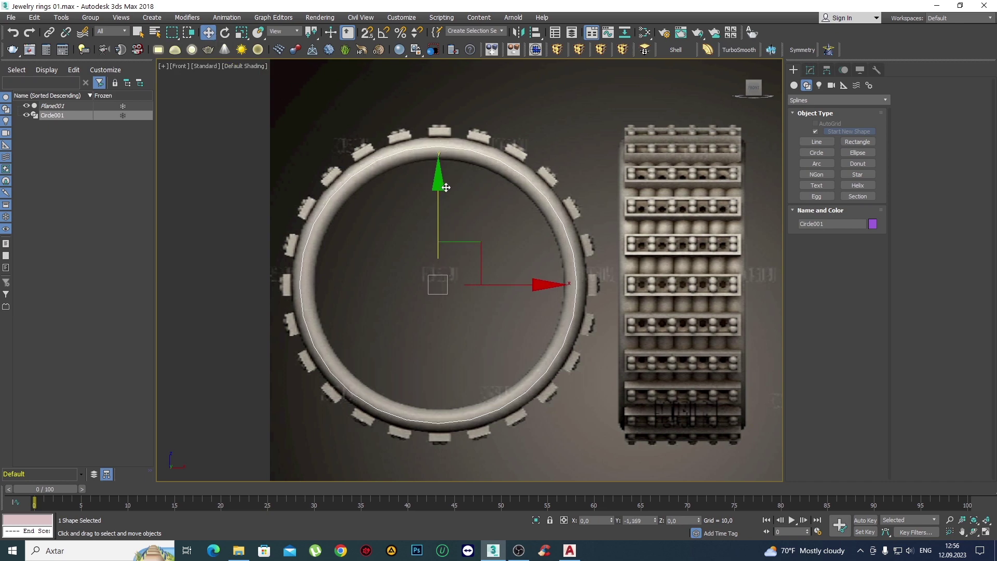
{"action": "left_click", "coordinate": [810, 69]}
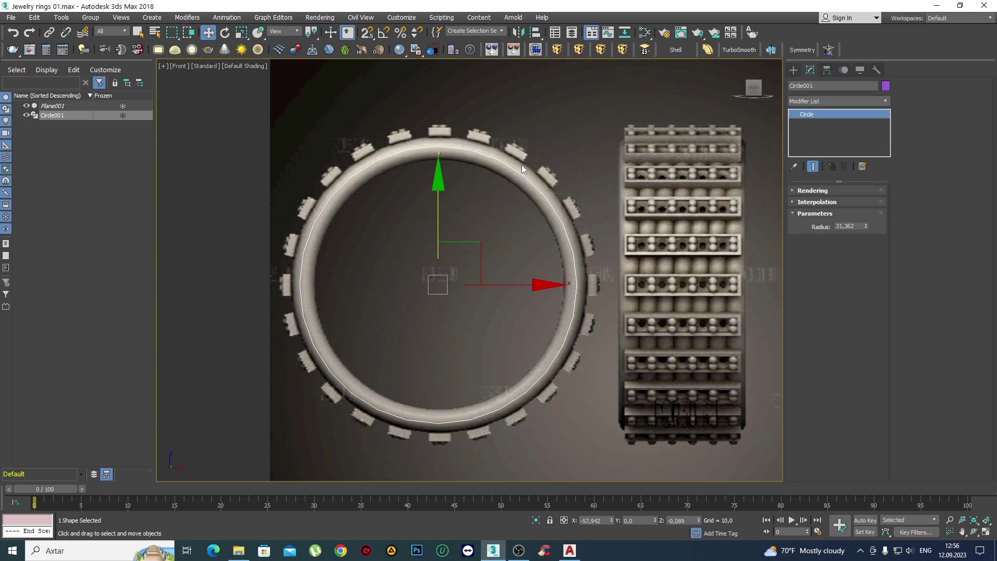
Make Circle001 render in the viewport with a rectangular cross-section.
{"action": "left_click", "coordinate": [809, 191]}
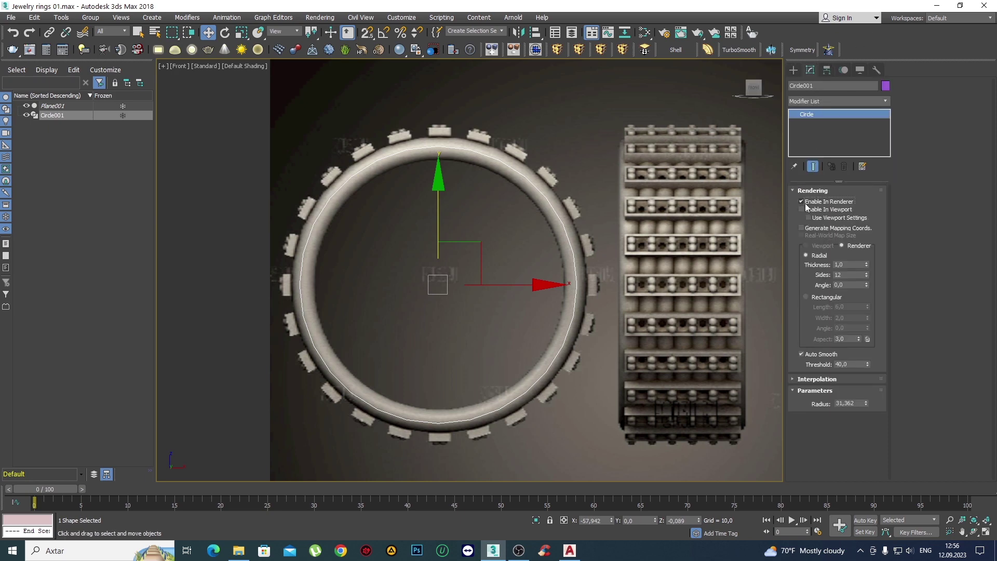
{"action": "left_click", "coordinate": [802, 209]}
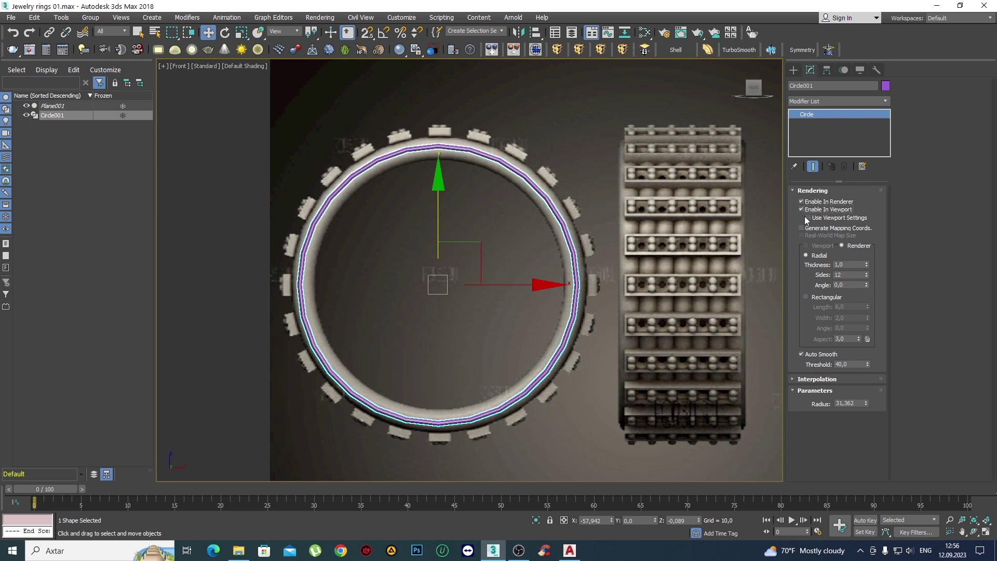
{"action": "left_click", "coordinate": [826, 299]}
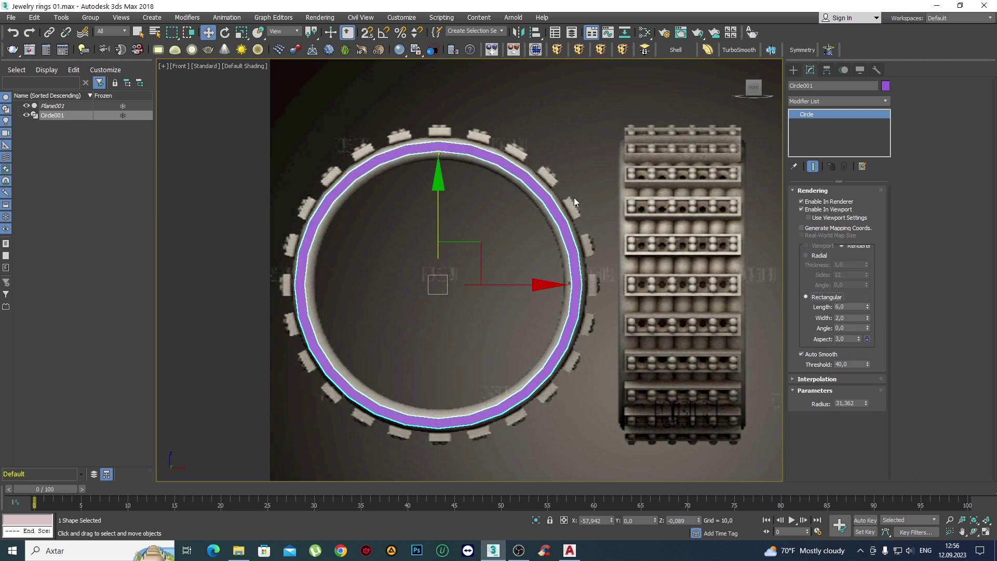
{"action": "scroll", "coordinate": [549, 219], "scroll_direction": "down", "scroll_amount": 3}
{"action": "key", "text": "p"}
{"action": "middle_click_drag", "start_coordinate": [528, 260], "coordinate": [387, 317], "text": "alt"}
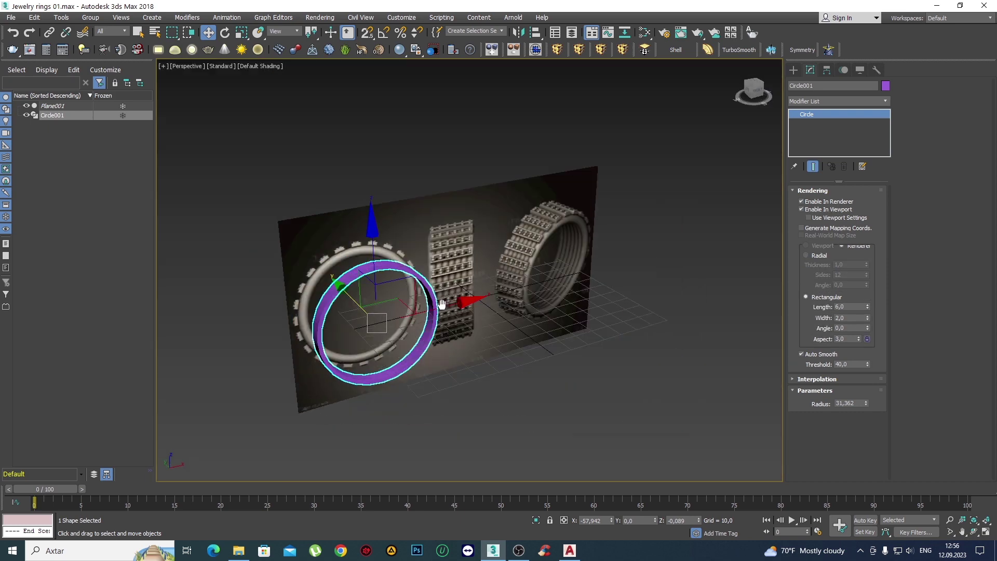
{"action": "scroll", "coordinate": [387, 317], "scroll_direction": "up", "scroll_amount": 3}
{"action": "scroll", "coordinate": [452, 313], "scroll_direction": "up", "scroll_amount": 2}
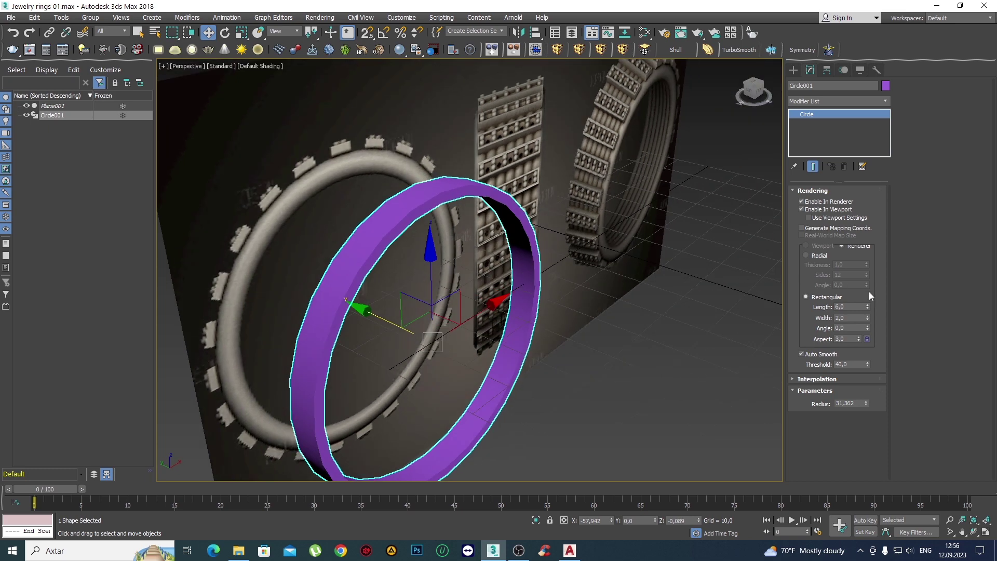
Switch the cross-section to Radial and raise Thickness to 3.78, viewed from the front.
{"action": "left_click", "coordinate": [806, 255]}
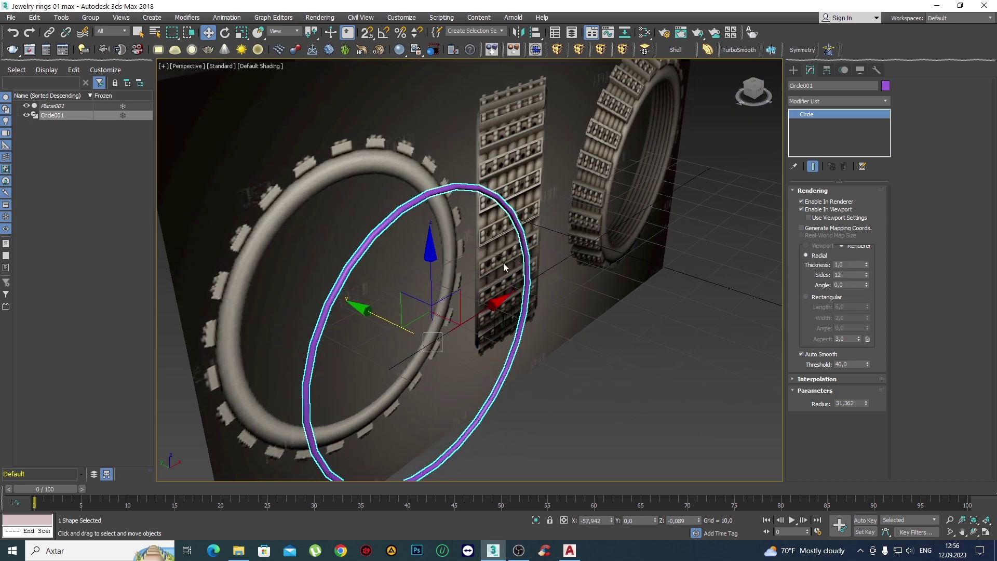
{"action": "middle_click_drag", "start_coordinate": [503, 263], "coordinate": [958, 323], "text": "alt"}
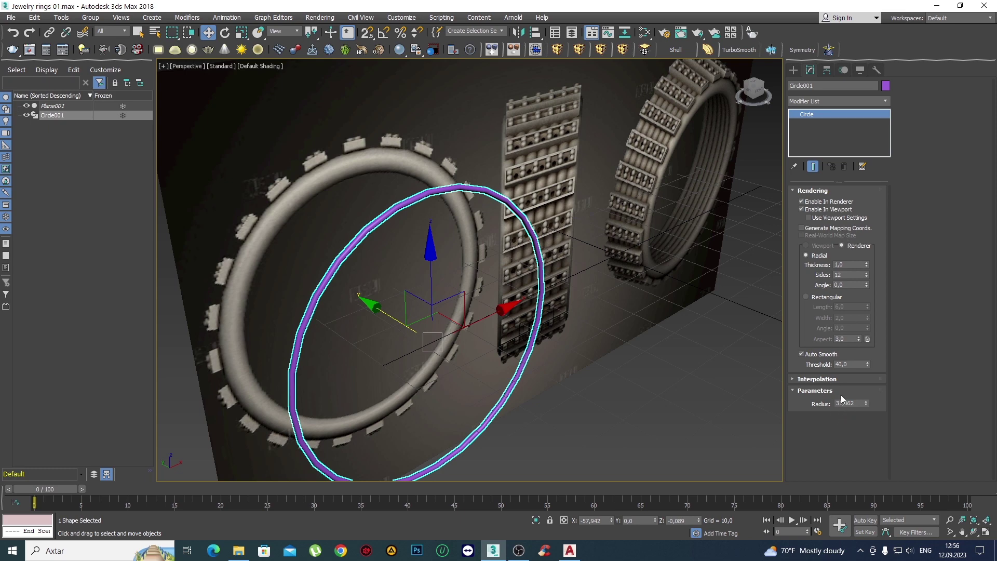
{"action": "left_click", "coordinate": [835, 379]}
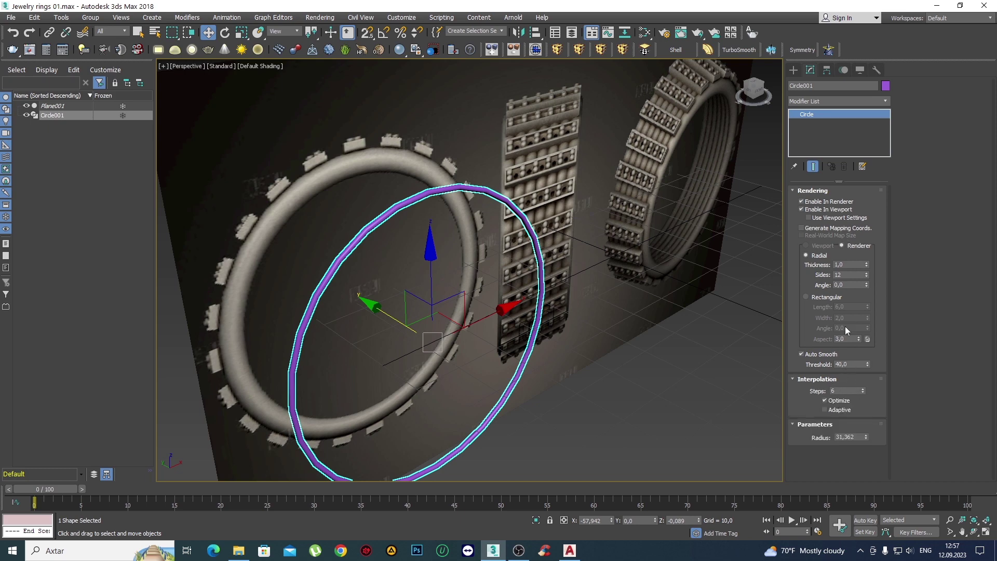
{"action": "left_click_drag", "start_coordinate": [868, 264], "coordinate": [837, 130]}
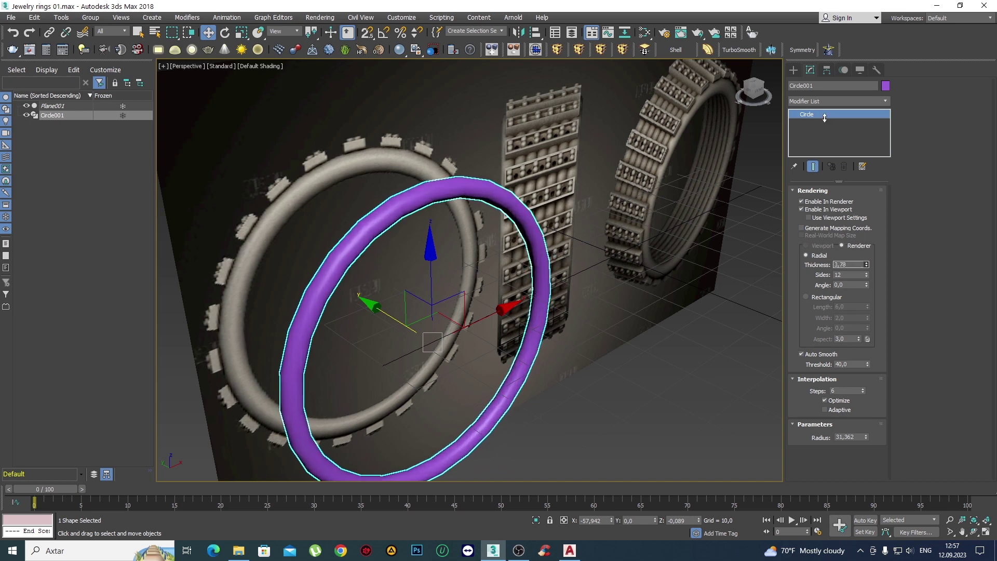
{"action": "key", "text": "f"}
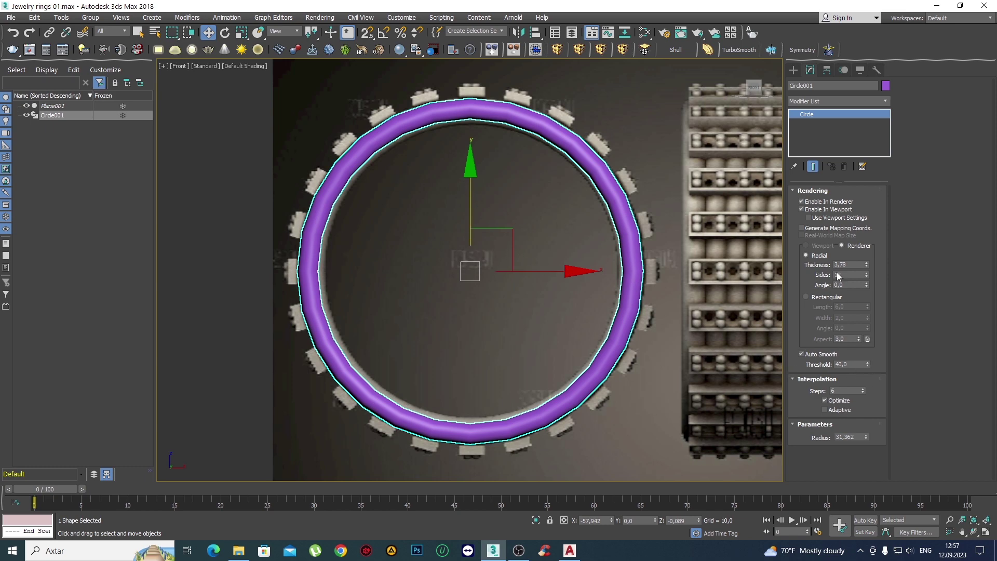
Set the radius to 30.735, nudge the ring onto the reference, and thicken the tube to 4.985.
{"action": "left_click_drag", "start_coordinate": [867, 440], "coordinate": [867, 439]}
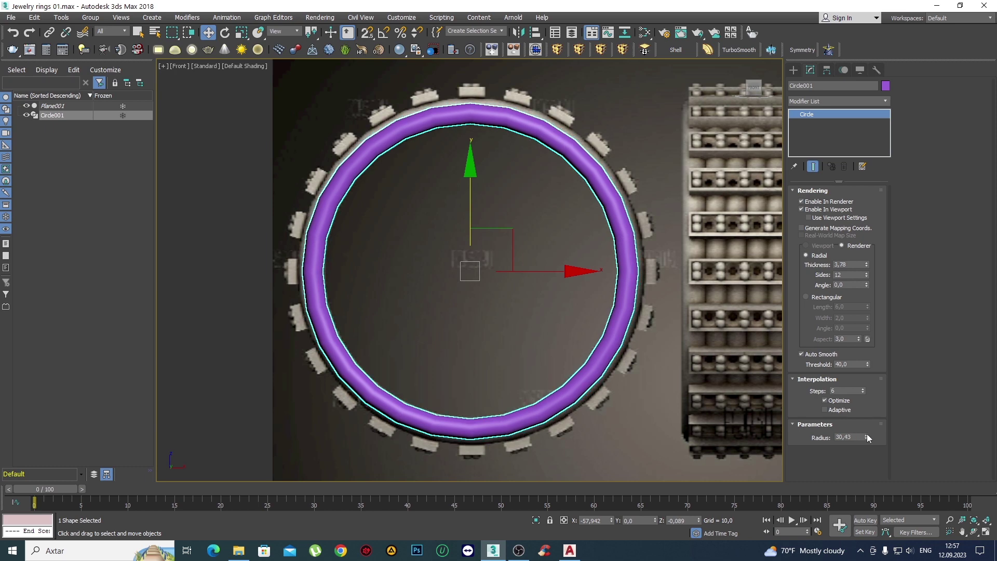
{"action": "left_click_drag", "start_coordinate": [867, 438], "coordinate": [865, 434]}
{"action": "left_click_drag", "start_coordinate": [510, 225], "coordinate": [510, 227]}
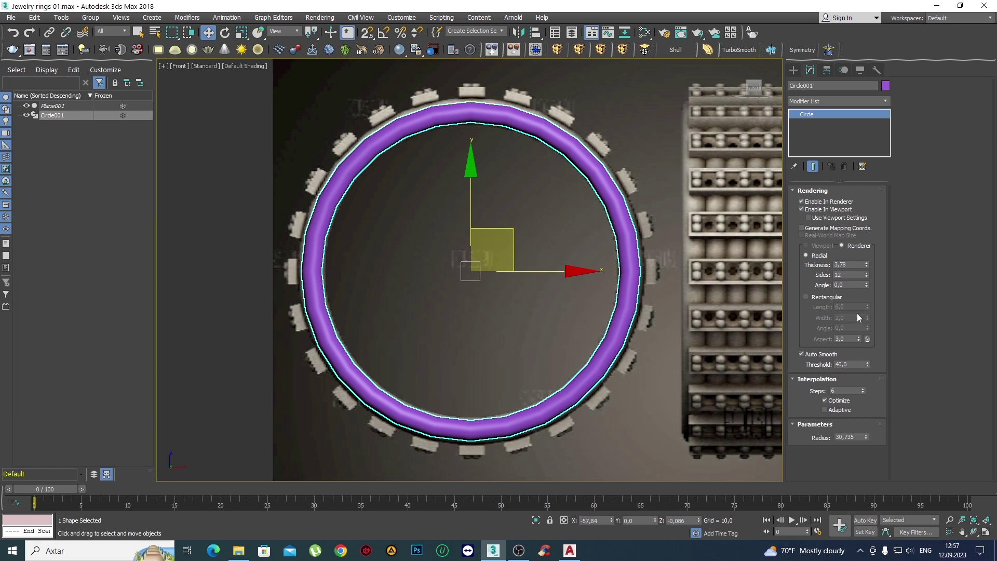
{"action": "left_click_drag", "start_coordinate": [866, 265], "coordinate": [853, 251]}
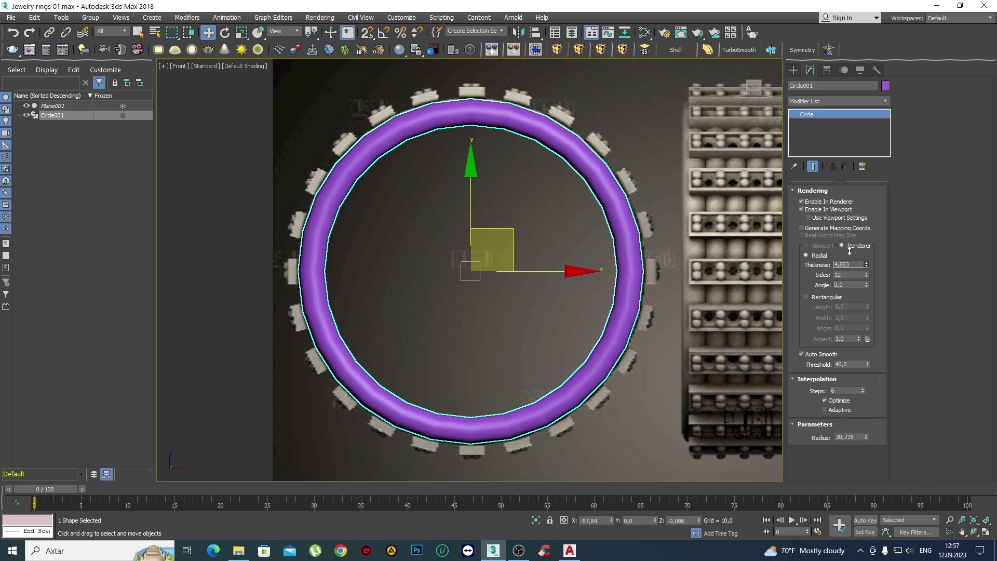
{"action": "left_click_drag", "start_coordinate": [849, 251], "coordinate": [846, 245]}
Toggle edged-faces and wireframe display (F4/F3) to check the ring's edges in perspective.
{"action": "key", "text": "F4"}
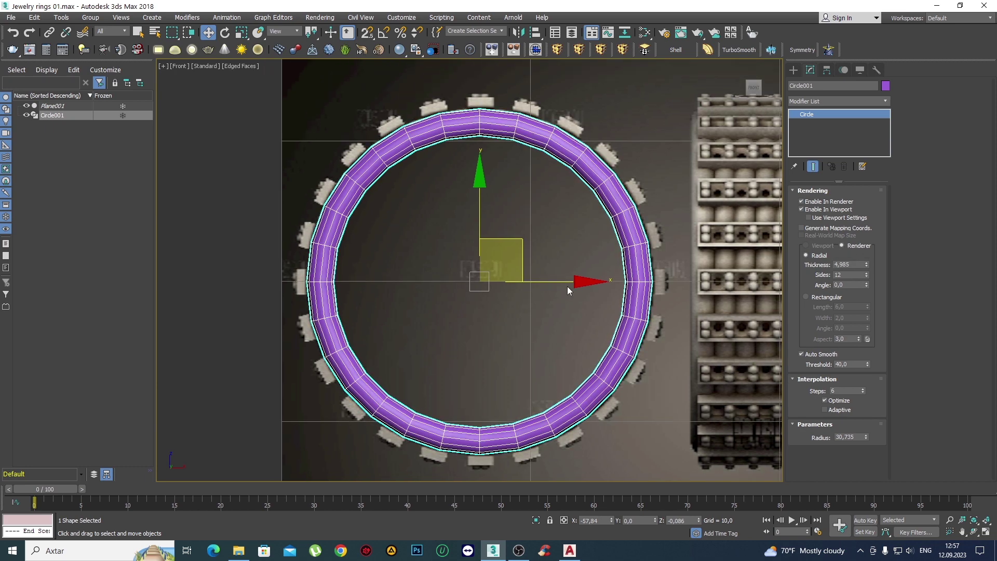
{"action": "key", "text": "shift+z"}
{"action": "key", "text": "shift+z"}
{"action": "key", "text": "shift+z"}
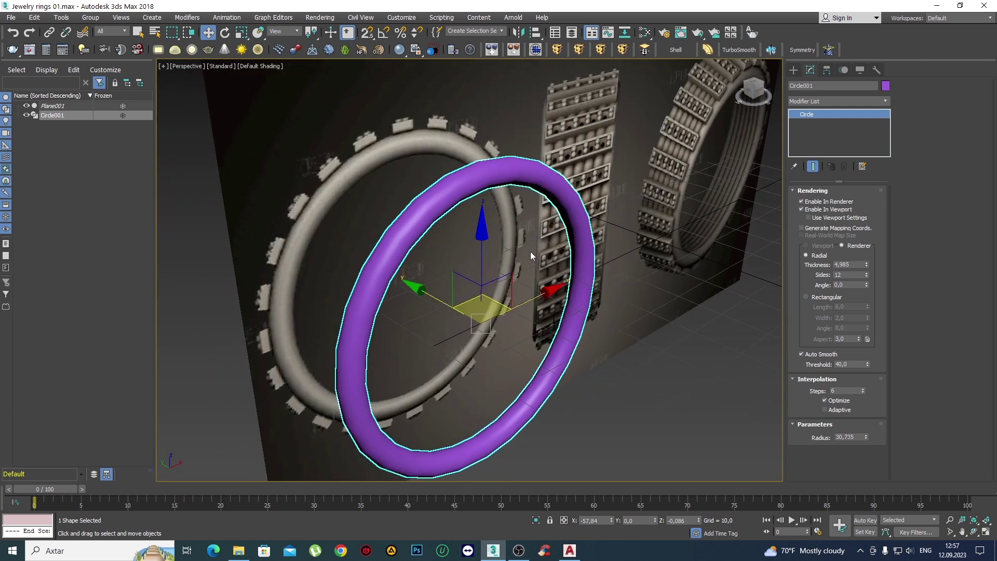
{"action": "key", "text": "F4"}
{"action": "key", "text": "F4"}
{"action": "key", "text": "F3"}
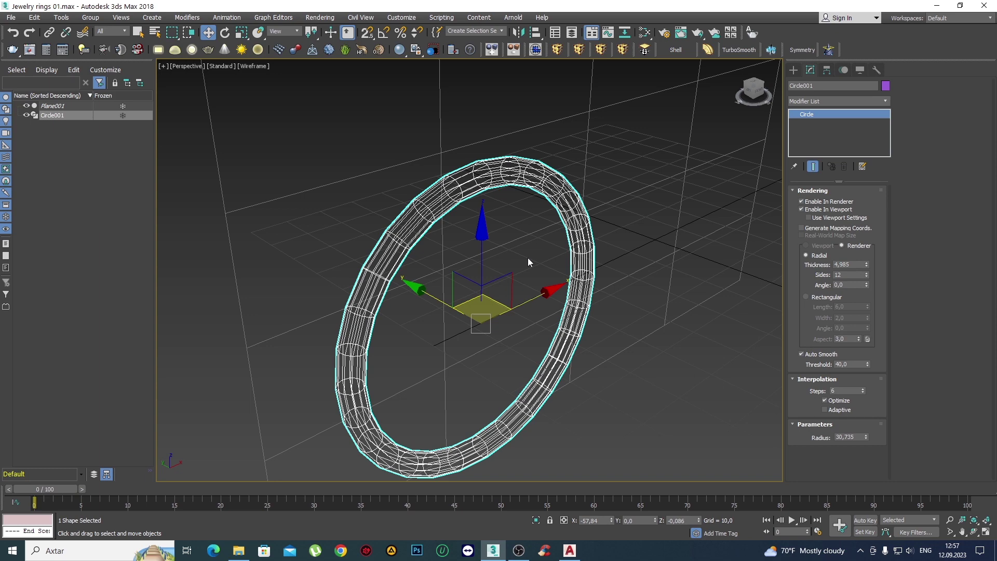
{"action": "key", "text": "F3"}
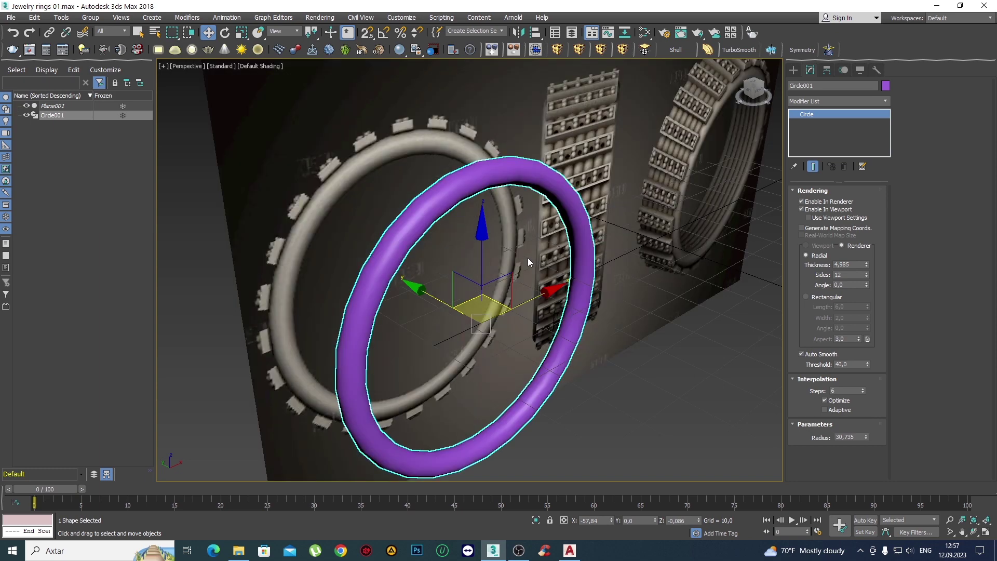
{"action": "middle_click_drag", "start_coordinate": [521, 285], "coordinate": [517, 287], "text": "alt"}
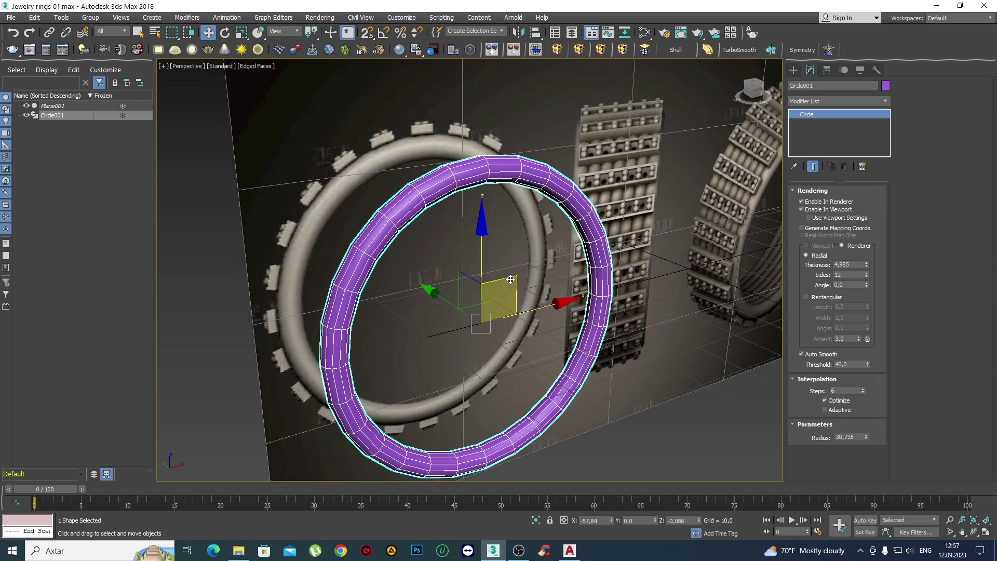
{"action": "key", "text": "q"}
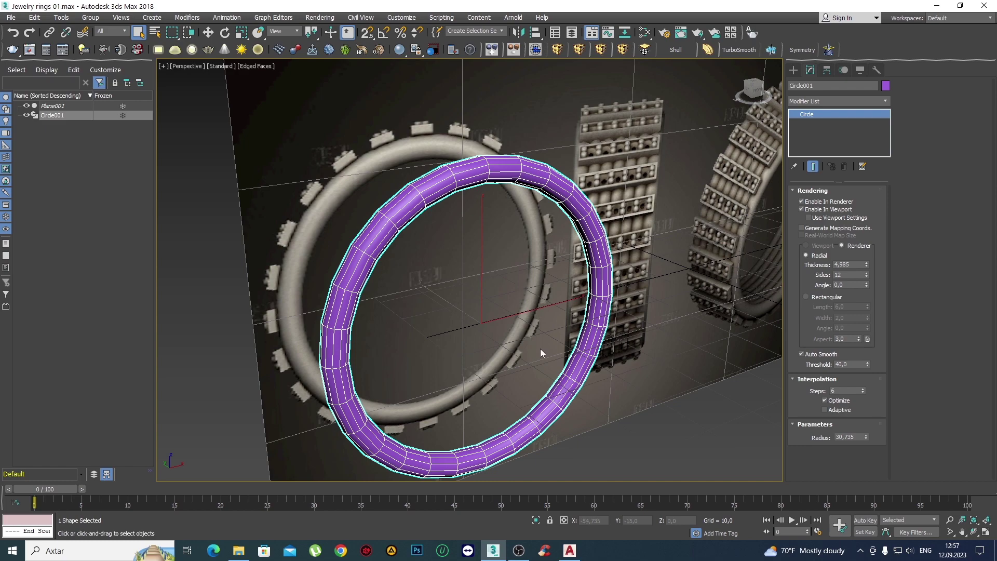
{"action": "mouse_move", "coordinate": [538, 350]}
{"action": "middle_mouse_down"}
{"action": "mouse_move", "coordinate": [518, 310]}
{"action": "mouse_move", "coordinate": [519, 344]}
{"action": "mouse_move", "coordinate": [478, 345]}
{"action": "mouse_move", "coordinate": [499, 325]}
{"action": "mouse_move", "coordinate": [438, 246]}
{"action": "mouse_move", "coordinate": [456, 304]}
{"action": "mouse_move", "coordinate": [543, 260]}
{"action": "mouse_move", "coordinate": [523, 298]}
{"action": "mouse_move", "coordinate": [447, 253]}
{"action": "mouse_move", "coordinate": [462, 258]}
{"action": "middle_mouse_up"}
{"action": "scroll", "coordinate": [523, 298], "scroll_direction": "down", "scroll_amount": 5}
{"action": "scroll", "coordinate": [572, 236], "scroll_direction": "up", "scroll_amount": 5}
{"action": "scroll", "coordinate": [540, 258], "scroll_direction": "up", "scroll_amount": 3}
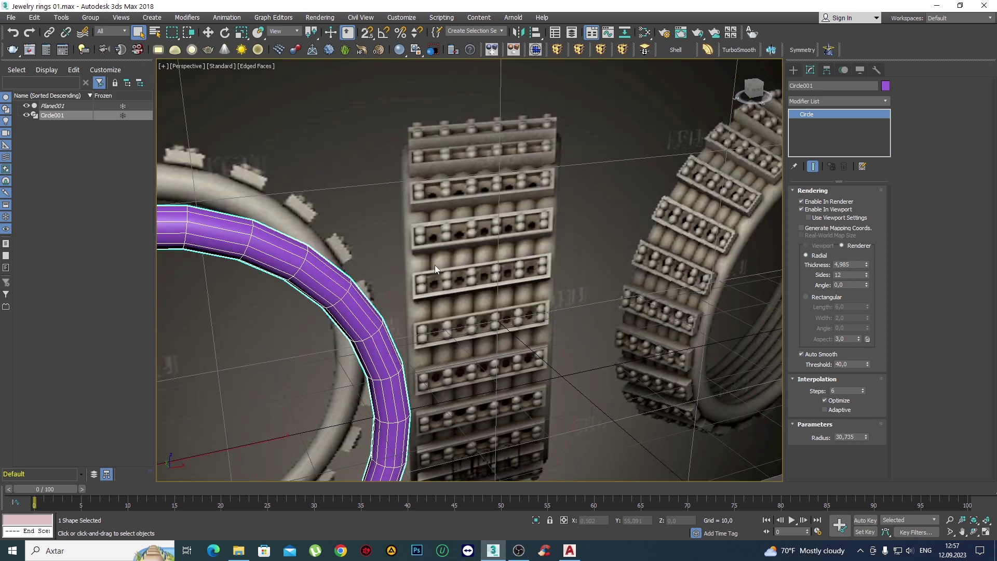
{"action": "mouse_move", "coordinate": [519, 260]}
{"action": "middle_mouse_down", "text": "alt"}
{"action": "mouse_move", "coordinate": [512, 279]}
{"action": "mouse_move", "coordinate": [545, 241]}
{"action": "mouse_move", "coordinate": [515, 238]}
{"action": "mouse_move", "coordinate": [553, 246]}
{"action": "mouse_move", "coordinate": [534, 241]}
{"action": "middle_mouse_up", "text": "alt"}
{"action": "scroll", "coordinate": [484, 251], "scroll_direction": "down", "scroll_amount": 5}
{"action": "scroll", "coordinate": [488, 205], "scroll_direction": "up", "scroll_amount": 4}
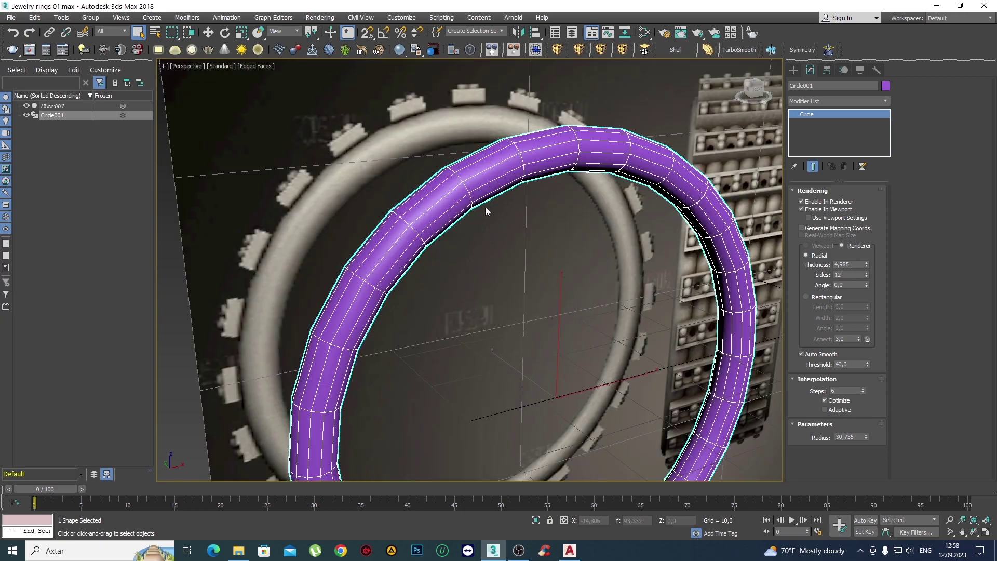
{"action": "scroll", "coordinate": [487, 209], "scroll_direction": "down", "scroll_amount": 3}
{"action": "mouse_move", "coordinate": [503, 211]}
{"action": "middle_mouse_down", "text": "alt"}
{"action": "mouse_move", "coordinate": [511, 221]}
{"action": "mouse_move", "coordinate": [615, 152]}
{"action": "middle_mouse_up", "text": "alt"}
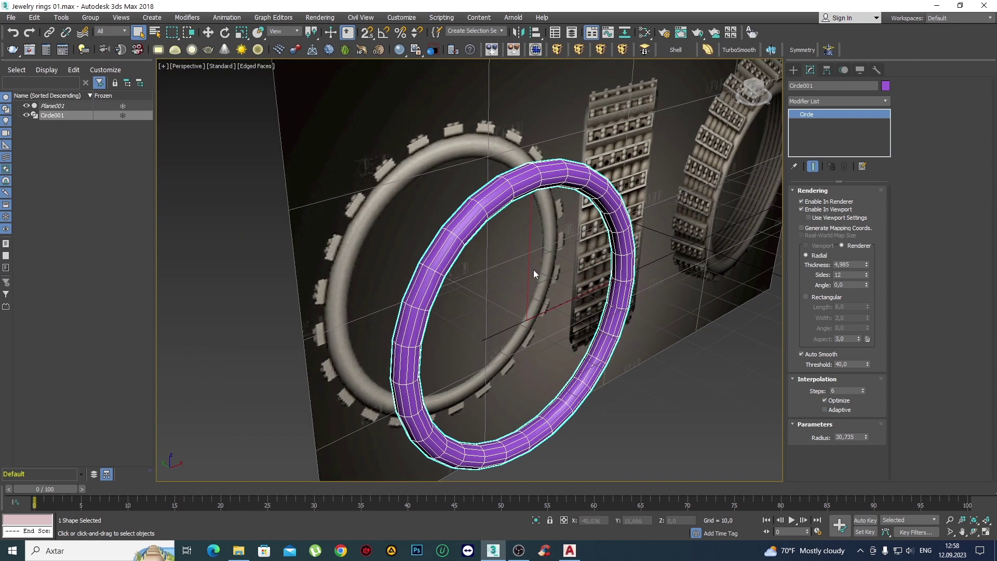
{"action": "scroll", "coordinate": [491, 263], "scroll_direction": "up", "scroll_amount": 3}
{"action": "mouse_move", "coordinate": [480, 214]}
{"action": "middle_mouse_down"}
{"action": "mouse_move", "coordinate": [529, 254]}
{"action": "mouse_move", "coordinate": [702, 197]}
{"action": "middle_mouse_up"}
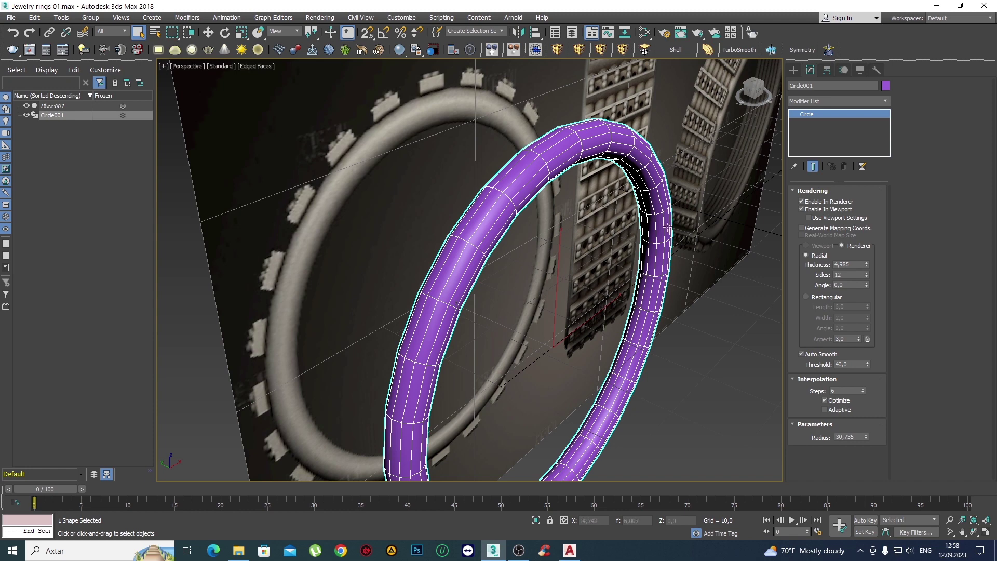
{"action": "middle_click_drag", "start_coordinate": [668, 227], "coordinate": [531, 191], "text": "alt"}
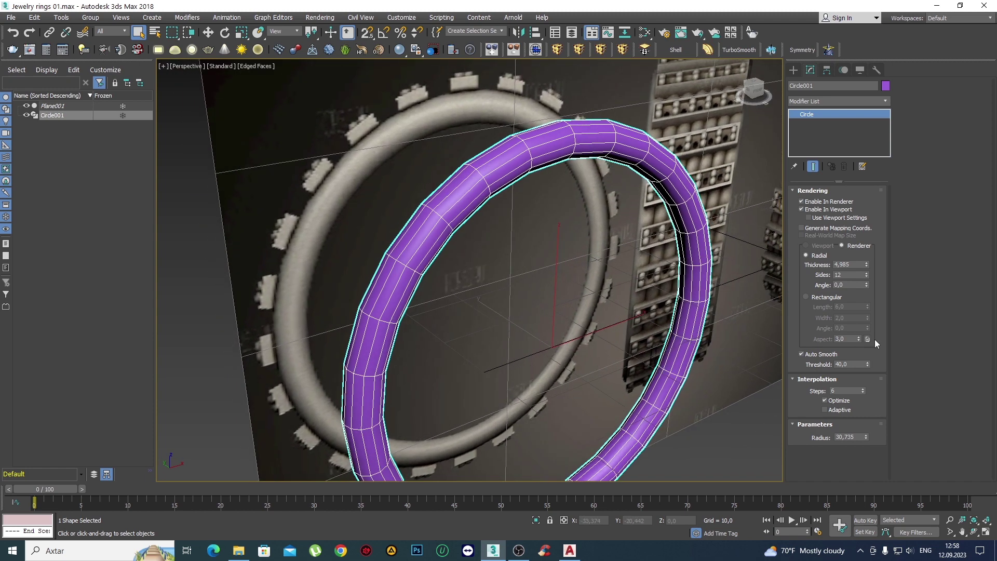
Lower Circle001's interpolation steps from 6 to 4 and check it in Front and Perspective views.
{"action": "left_click", "coordinate": [862, 392]}
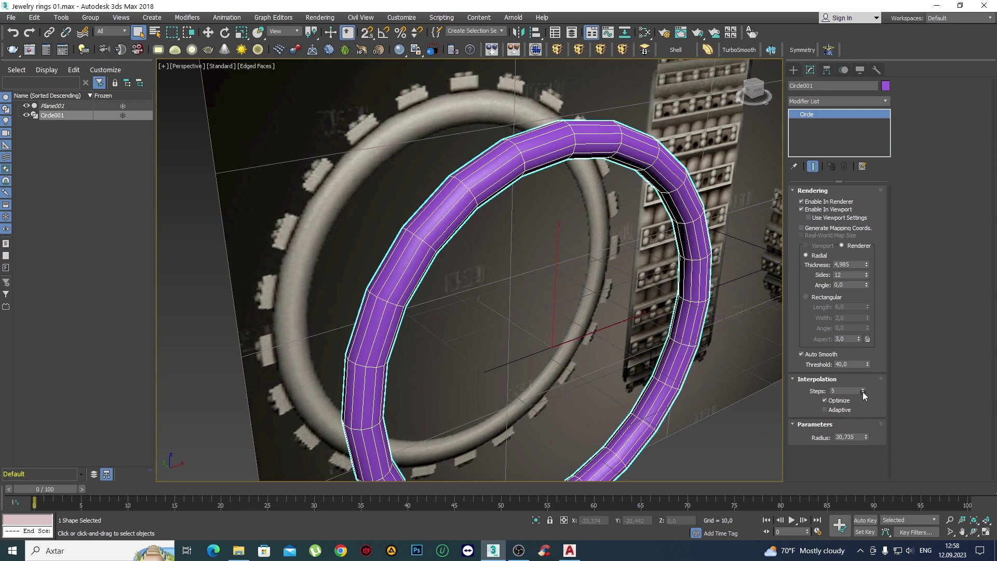
{"action": "left_click", "coordinate": [862, 392]}
{"action": "middle_click_drag", "start_coordinate": [597, 270], "coordinate": [494, 272], "text": "alt"}
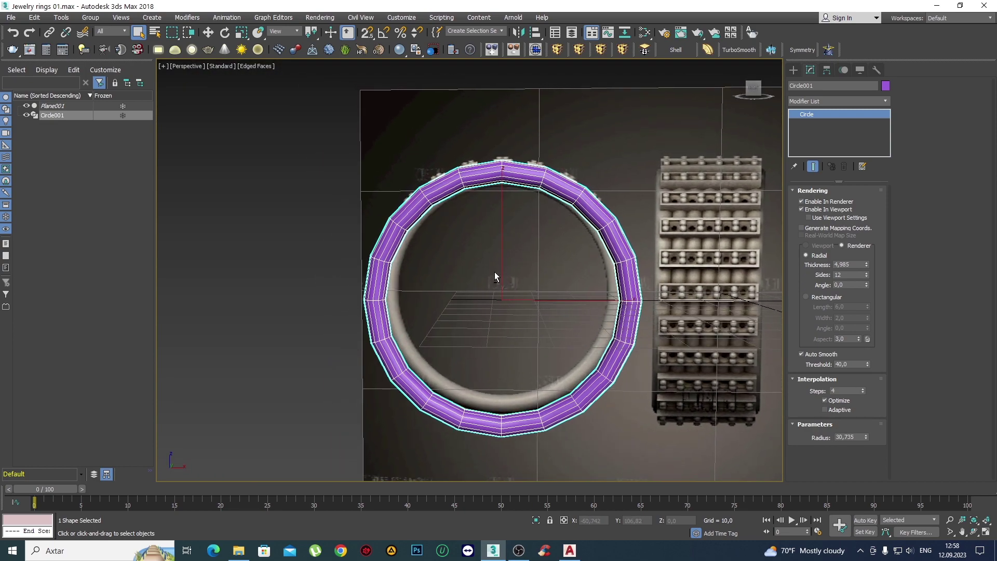
{"action": "key", "text": "f"}
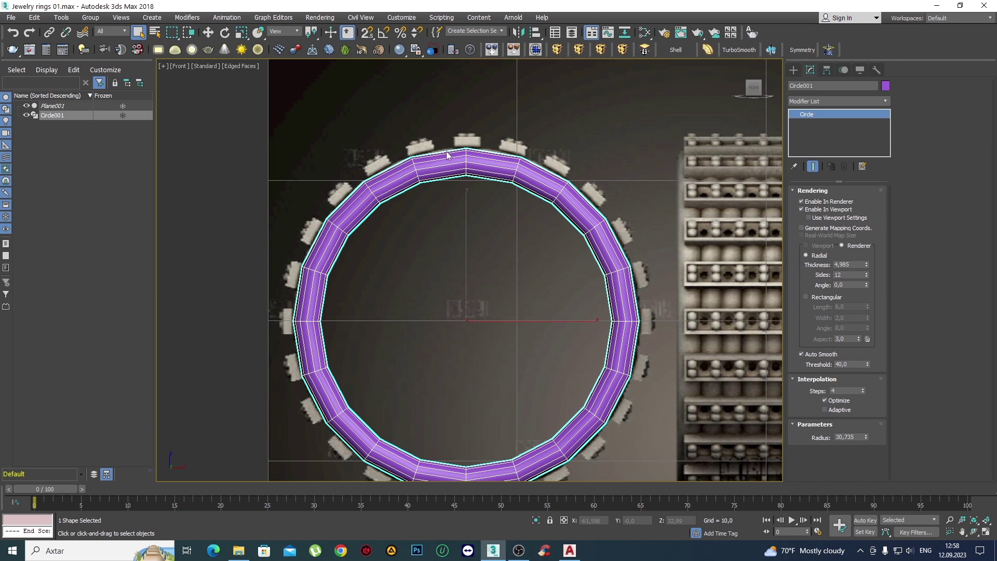
{"action": "scroll", "coordinate": [482, 236], "scroll_direction": "down", "scroll_amount": 1}
{"action": "scroll", "coordinate": [478, 245], "scroll_direction": "down", "scroll_amount": 2}
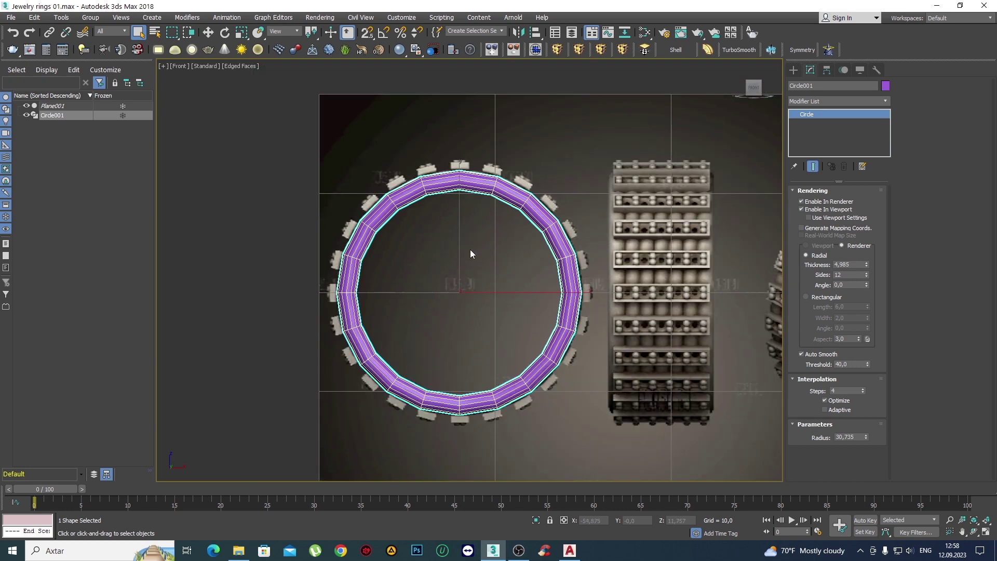
{"action": "scroll", "coordinate": [471, 254], "scroll_direction": "up", "scroll_amount": 2}
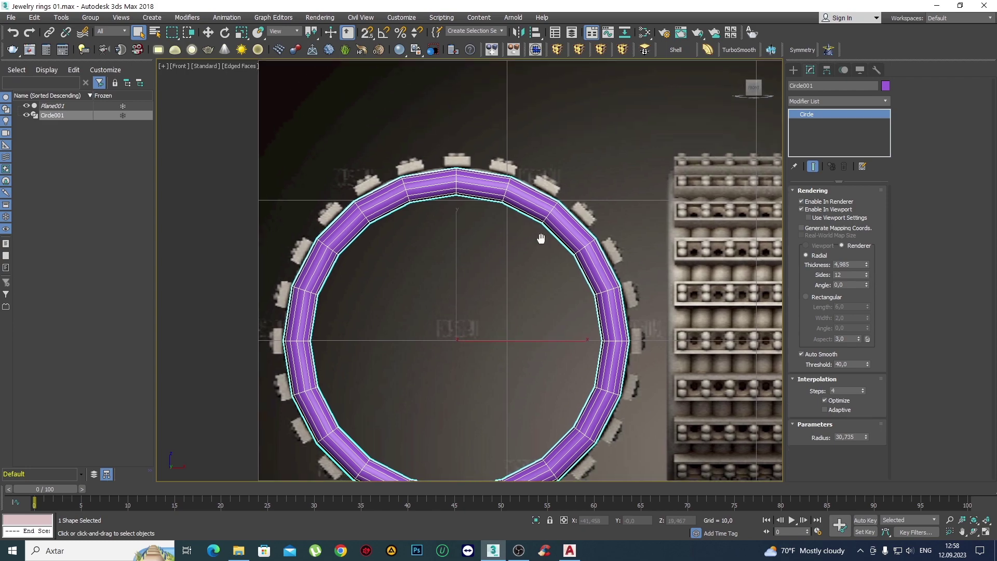
{"action": "key", "text": "p"}
{"action": "scroll", "coordinate": [541, 239], "scroll_direction": "up", "scroll_amount": 3}
{"action": "mouse_move", "coordinate": [541, 239]}
{"action": "middle_mouse_down"}
{"action": "mouse_move", "coordinate": [522, 222]}
{"action": "mouse_move", "coordinate": [515, 270]}
{"action": "middle_mouse_up"}
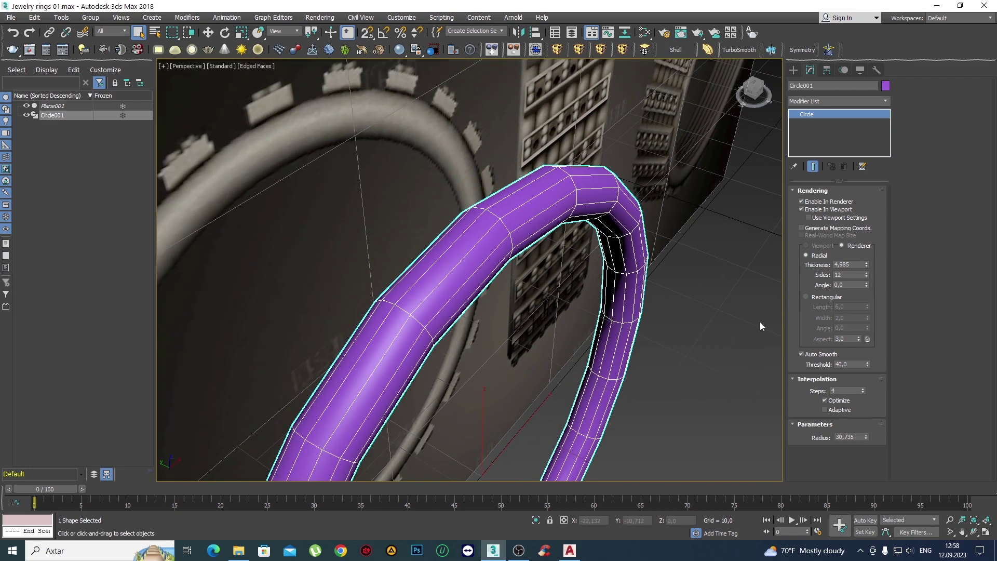
Reduce the tube's sides to 6, orbiting to inspect the faceted ring.
{"action": "left_click", "coordinate": [867, 276]}
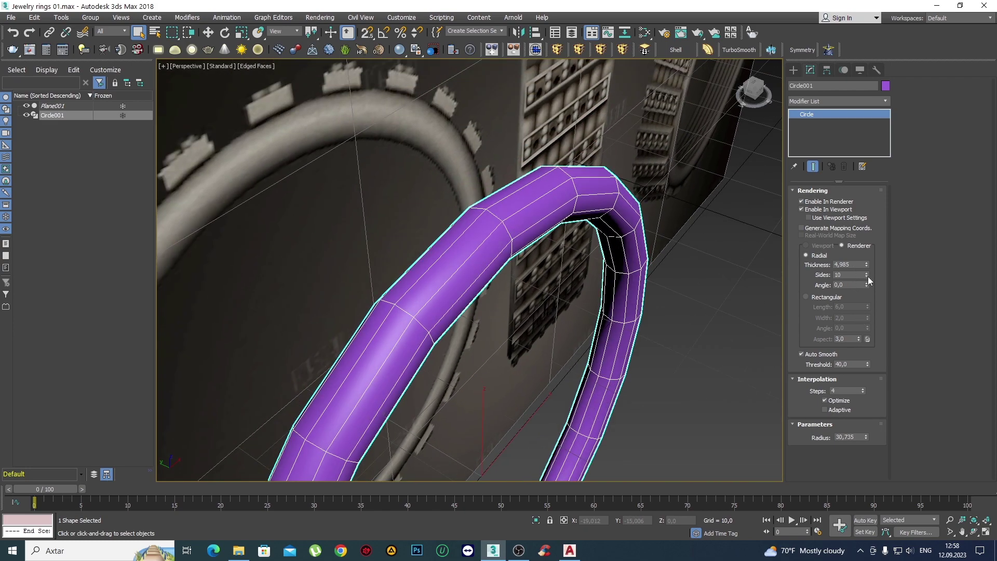
{"action": "left_click", "coordinate": [867, 276]}
{"action": "left_click", "coordinate": [867, 276]}
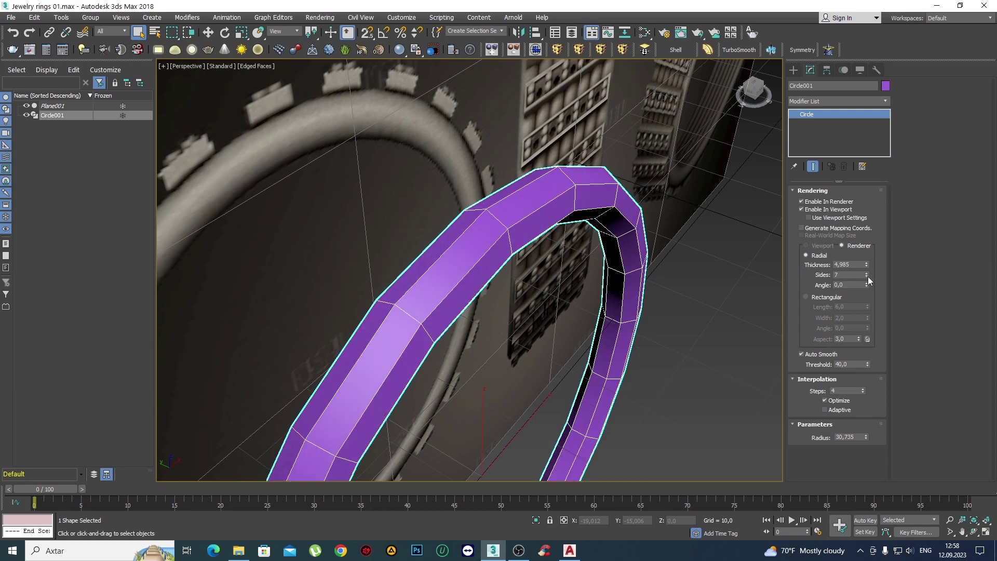
{"action": "left_click", "coordinate": [867, 276]}
{"action": "mouse_move", "coordinate": [540, 272]}
{"action": "middle_mouse_down", "text": "alt"}
{"action": "mouse_move", "coordinate": [373, 199]}
{"action": "mouse_move", "coordinate": [496, 190]}
{"action": "mouse_move", "coordinate": [558, 231]}
{"action": "mouse_move", "coordinate": [565, 260]}
{"action": "mouse_move", "coordinate": [583, 255]}
{"action": "middle_mouse_up", "text": "alt"}
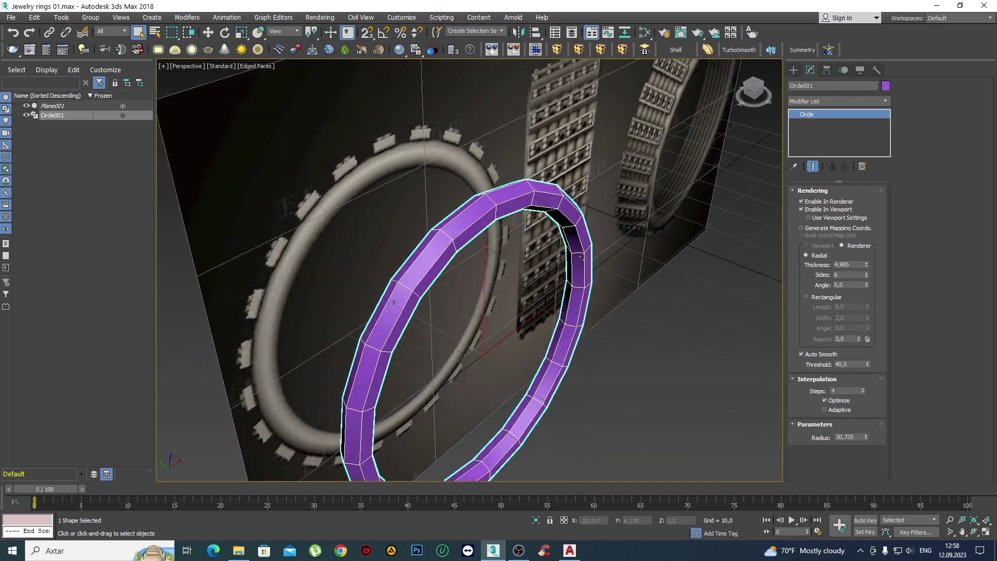
{"action": "left_click", "coordinate": [866, 273]}
{"action": "middle_click_drag", "start_coordinate": [519, 259], "coordinate": [454, 232], "text": "alt"}
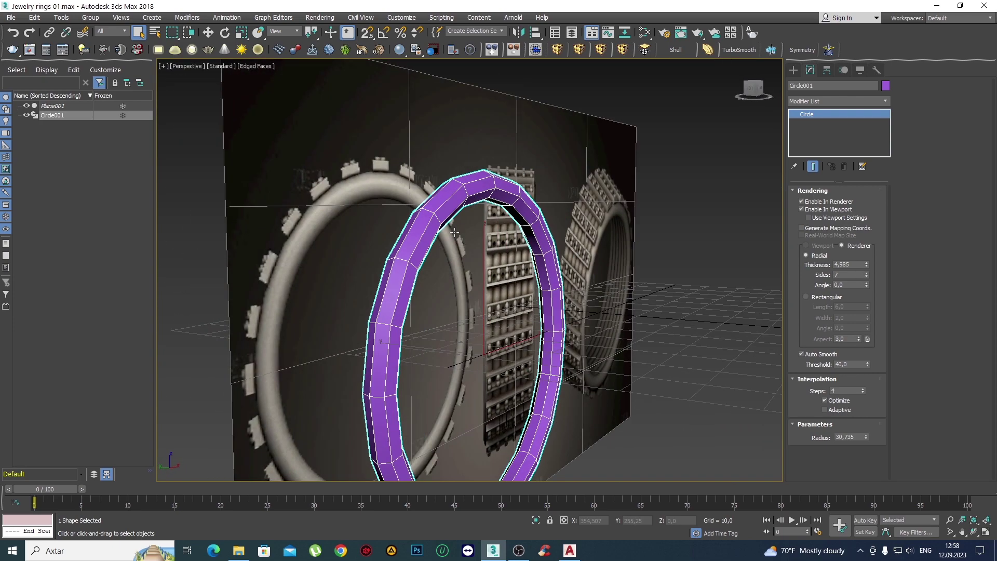
{"action": "left_click", "coordinate": [866, 278]}
{"action": "mouse_move", "coordinate": [441, 270]}
{"action": "middle_mouse_down", "text": "alt"}
{"action": "mouse_move", "coordinate": [414, 276]}
{"action": "mouse_move", "coordinate": [468, 255]}
{"action": "mouse_move", "coordinate": [456, 256]}
{"action": "middle_mouse_up", "text": "alt"}
Frame the selected ring in Front view with the Create Shapes panel showing.
{"action": "key", "text": "f"}
{"action": "key", "text": "z"}
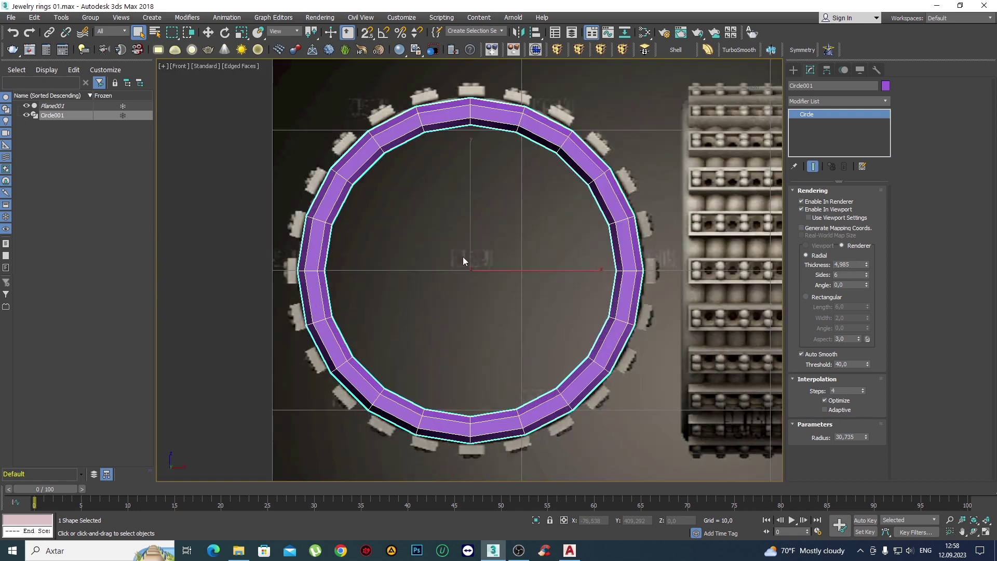
{"action": "left_click", "coordinate": [794, 69]}
{"action": "scroll", "coordinate": [475, 198], "scroll_direction": "down", "scroll_amount": 3}
{"action": "scroll", "coordinate": [519, 213], "scroll_direction": "up", "scroll_amount": 3}
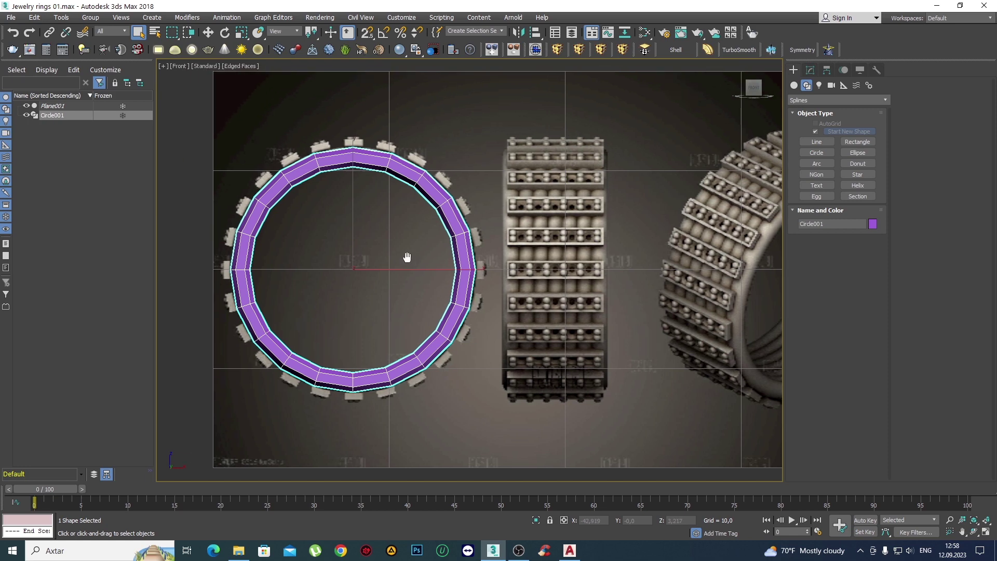
Enable a 45° angle snap and rotate Circle001 to stand edge-on over the reference ring.
{"action": "key", "text": "e"}
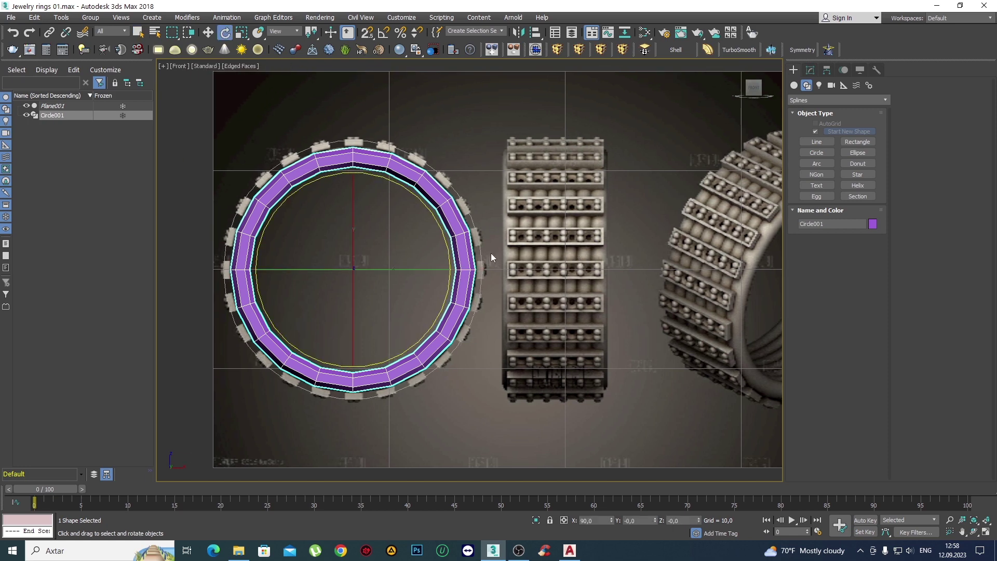
{"action": "middle_click_drag", "start_coordinate": [572, 251], "coordinate": [517, 237]}
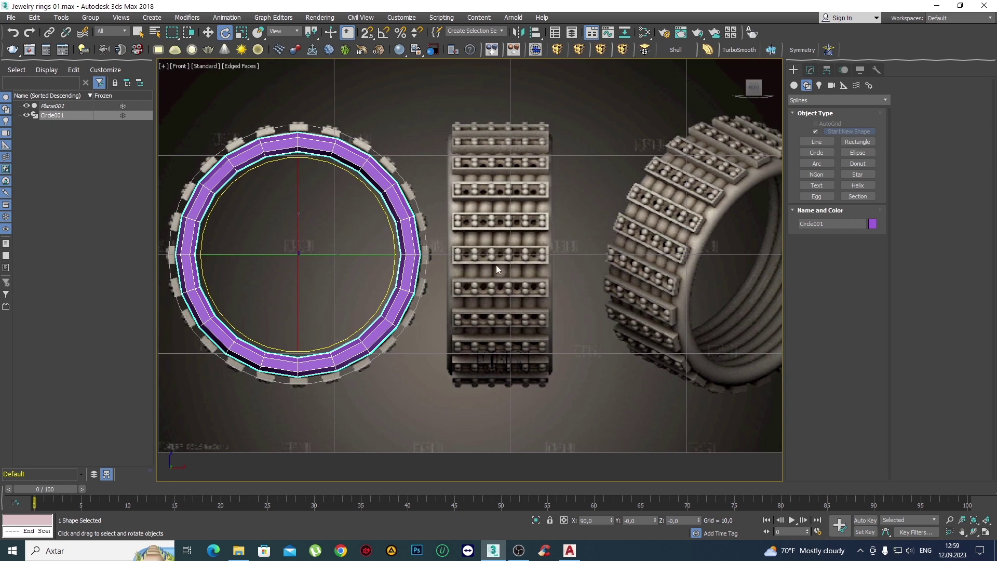
{"action": "middle_click_drag", "start_coordinate": [439, 245], "coordinate": [509, 270]}
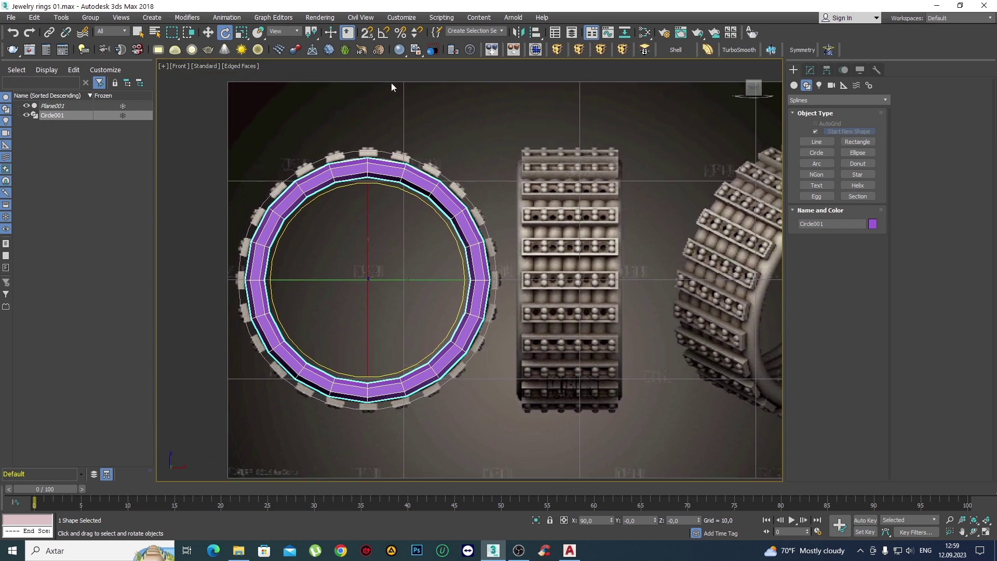
{"action": "left_click", "coordinate": [385, 36]}
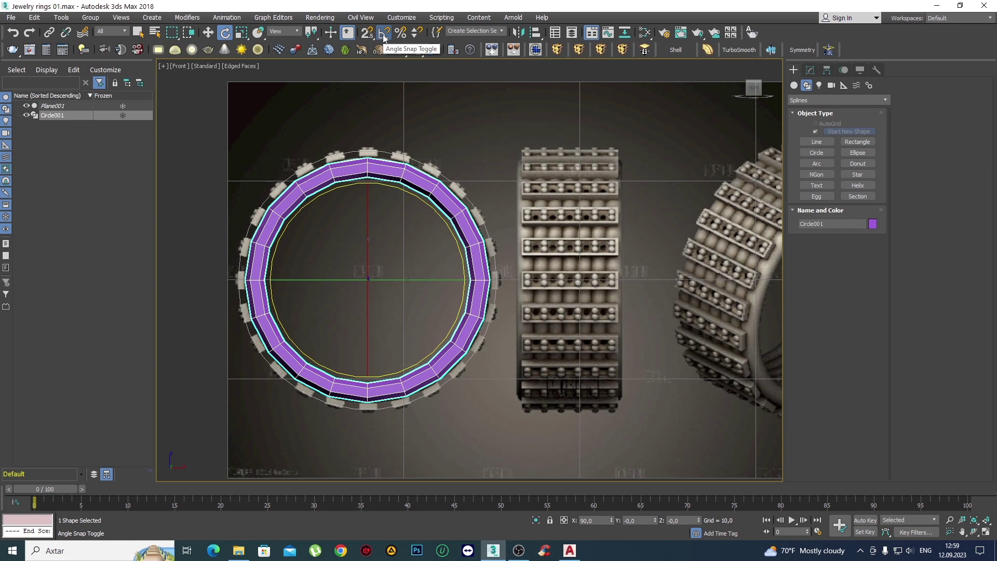
{"action": "right_click", "coordinate": [385, 35]}
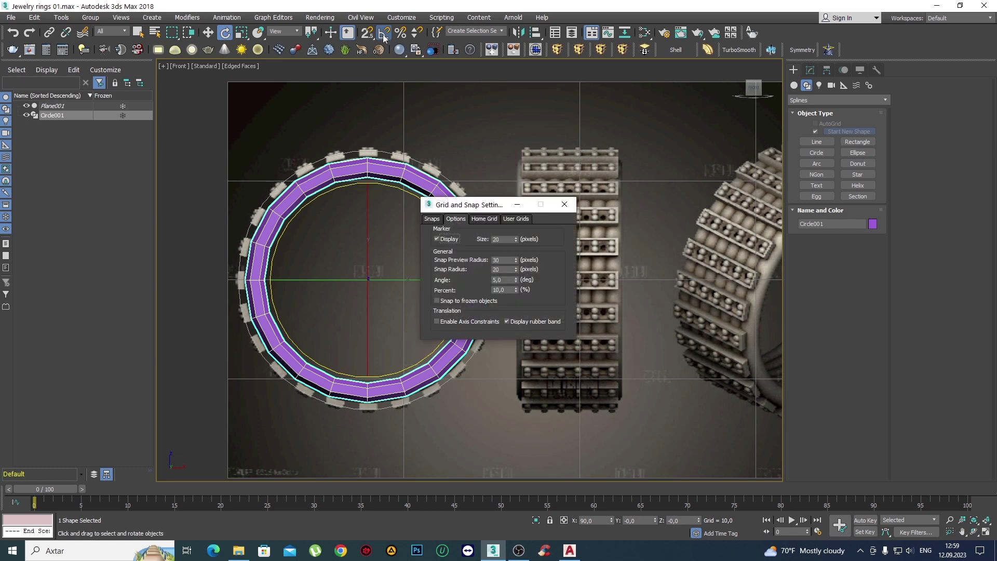
{"action": "double_click", "coordinate": [506, 281]}
{"action": "key", "text": "Return"}
{"action": "left_click", "coordinate": [565, 206]}
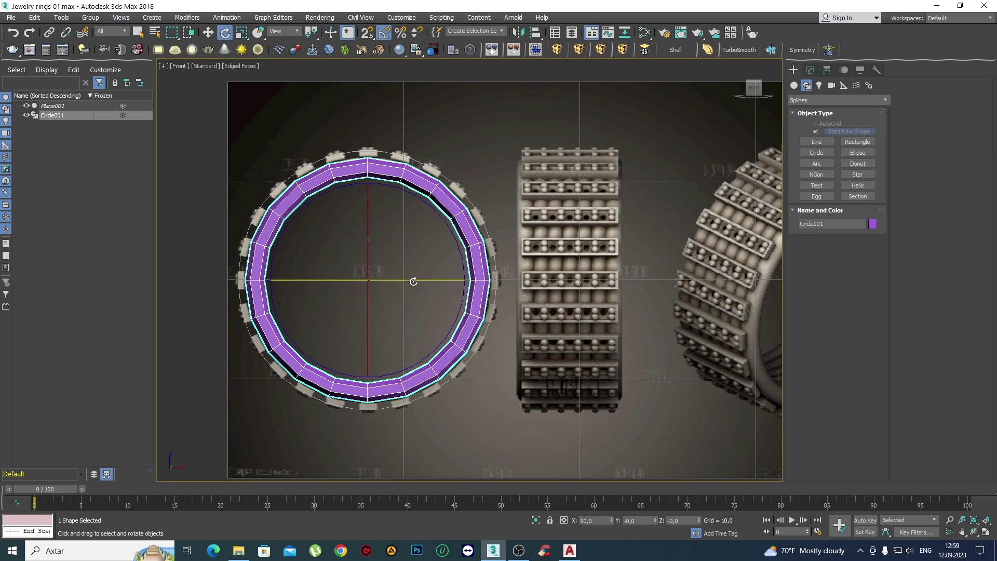
{"action": "left_click_drag", "start_coordinate": [413, 281], "coordinate": [422, 281]}
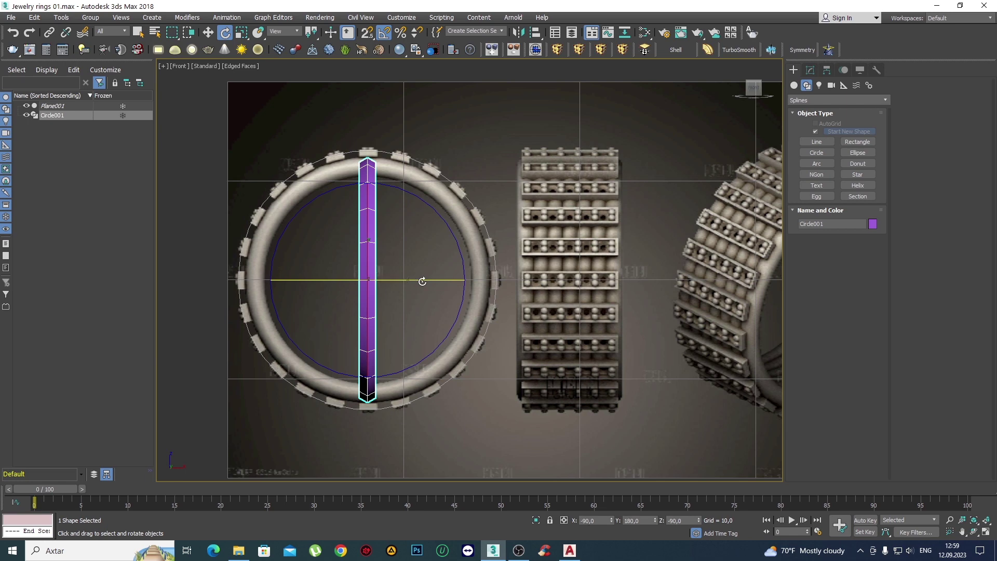
{"action": "scroll", "coordinate": [415, 276], "scroll_direction": "up", "scroll_amount": 2}
Move the upright ring beside the middle reference ring, with See-Through and Safe Frame on.
{"action": "key", "text": "w"}
{"action": "left_click_drag", "start_coordinate": [413, 274], "coordinate": [648, 299]}
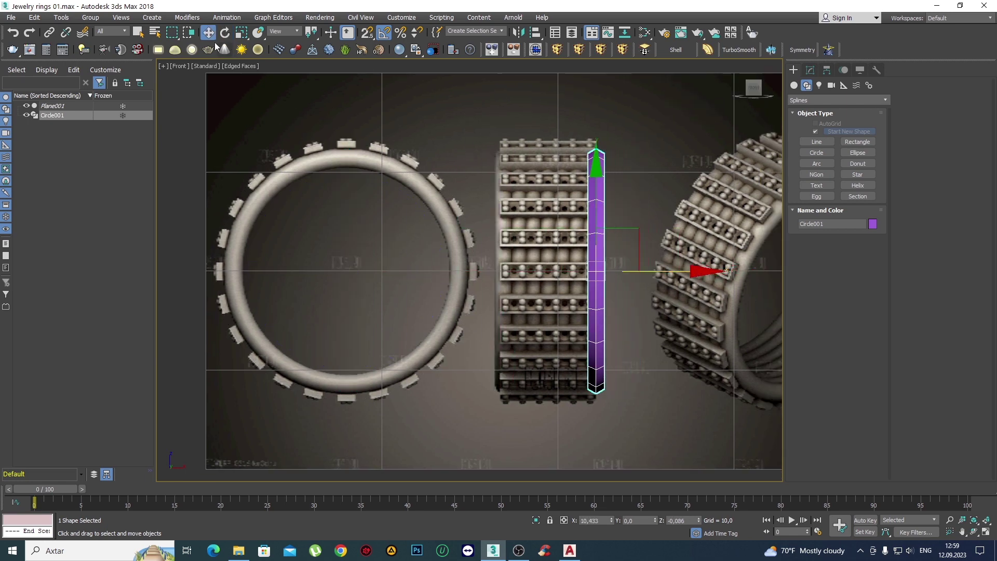
{"action": "scroll", "coordinate": [594, 252], "scroll_direction": "up", "scroll_amount": 4}
{"action": "scroll", "coordinate": [585, 262], "scroll_direction": "down", "scroll_amount": 2}
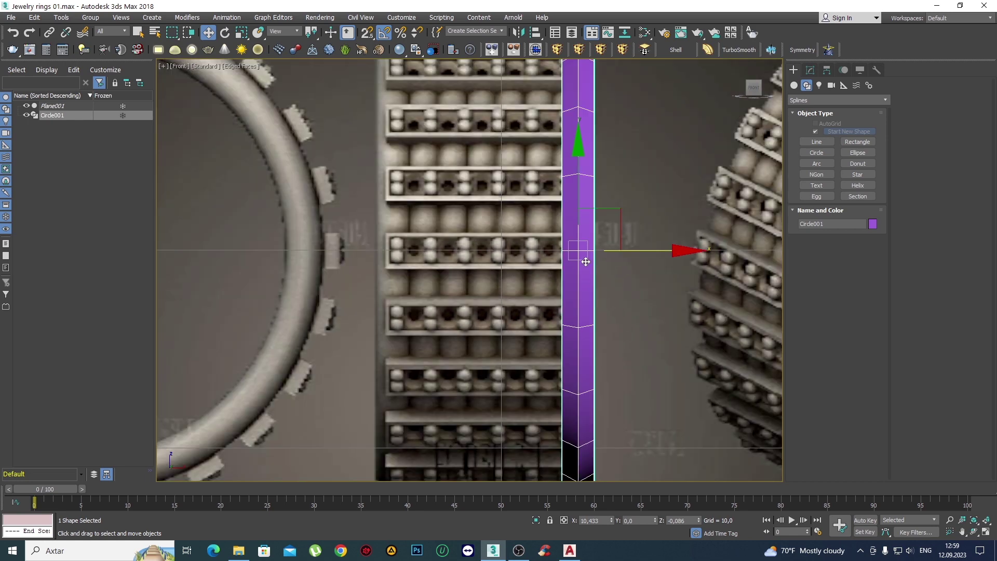
{"action": "key", "text": "alt+x"}
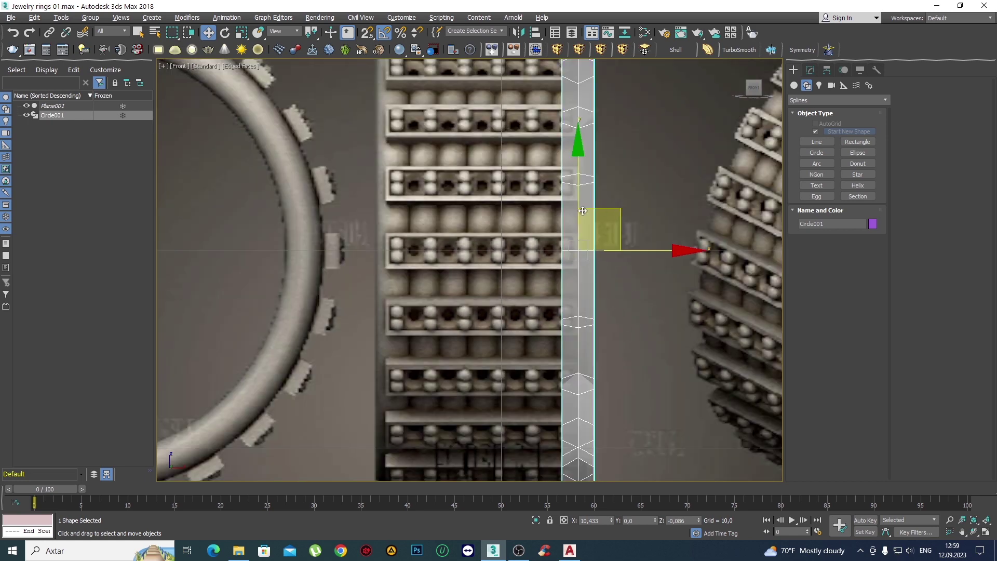
{"action": "scroll", "coordinate": [592, 261], "scroll_direction": "up", "scroll_amount": 3}
{"action": "mouse_move", "coordinate": [571, 225]}
{"action": "middle_mouse_down"}
{"action": "mouse_move", "coordinate": [654, 303]}
{"action": "mouse_move", "coordinate": [642, 296]}
{"action": "middle_mouse_up"}
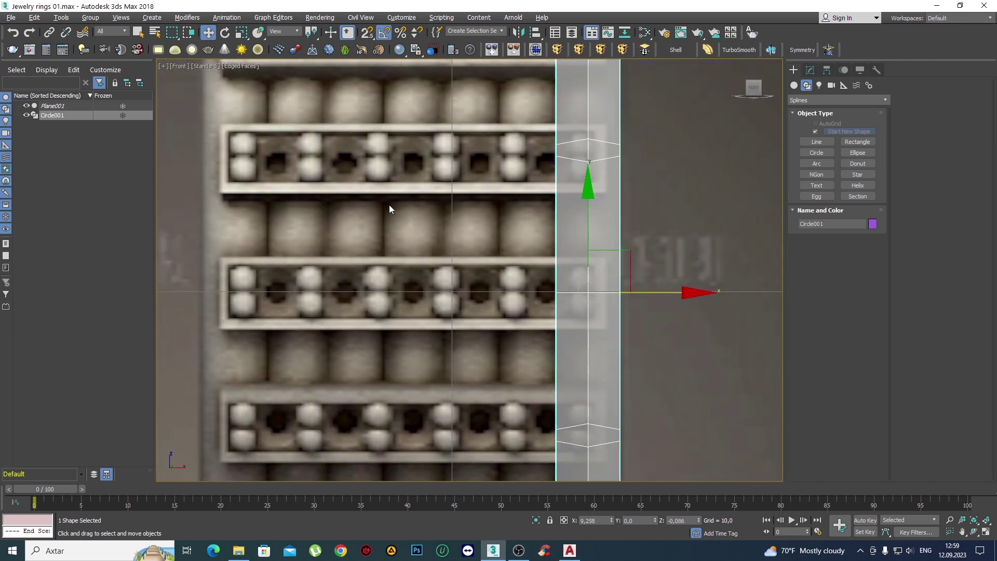
{"action": "scroll", "coordinate": [395, 197], "scroll_direction": "down", "scroll_amount": 5}
{"action": "key", "text": "shift+f"}
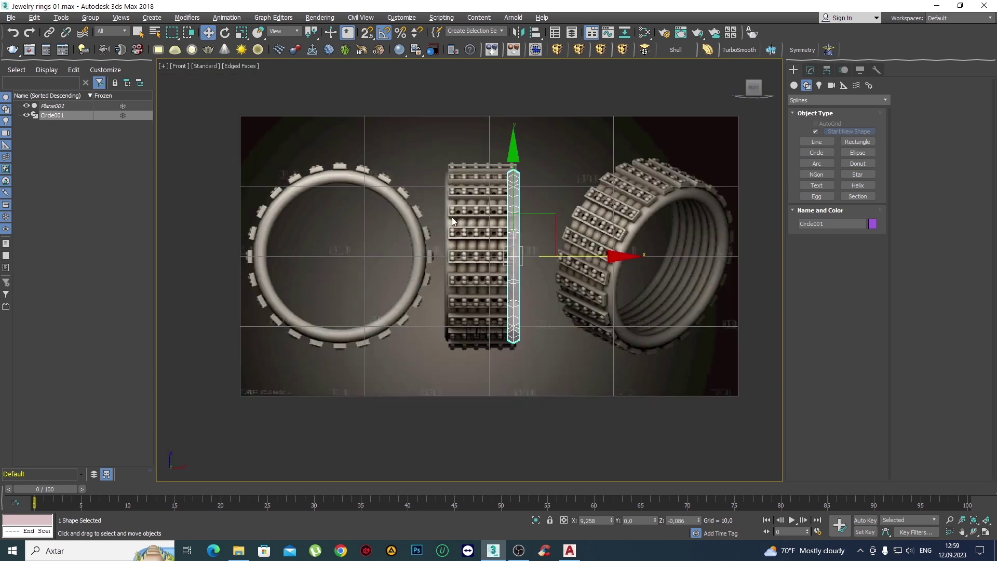
{"action": "scroll", "coordinate": [511, 256], "scroll_direction": "up", "scroll_amount": 5}
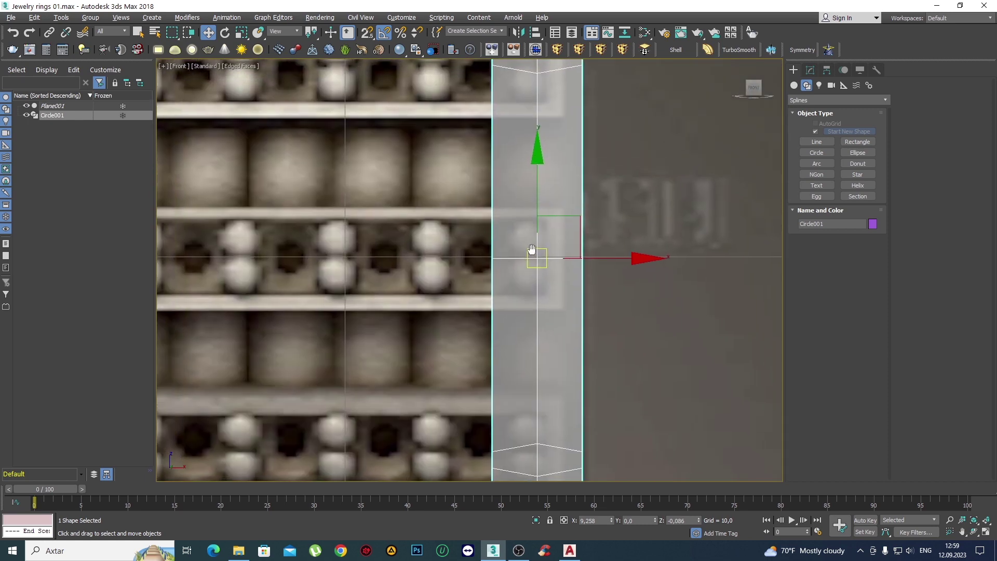
{"action": "left_click_drag", "start_coordinate": [594, 262], "coordinate": [593, 279]}
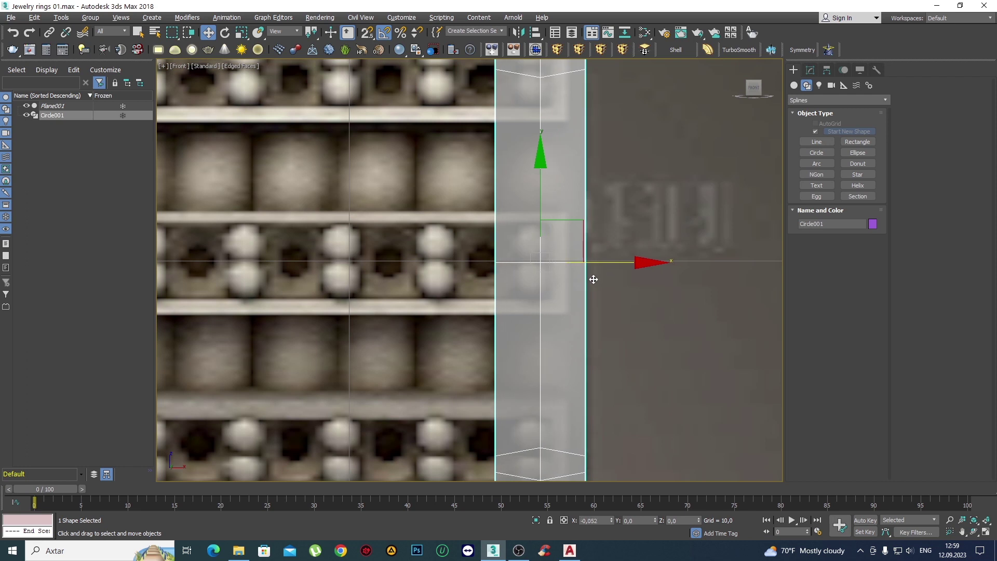
{"action": "middle_click_drag", "start_coordinate": [575, 280], "coordinate": [649, 309]}
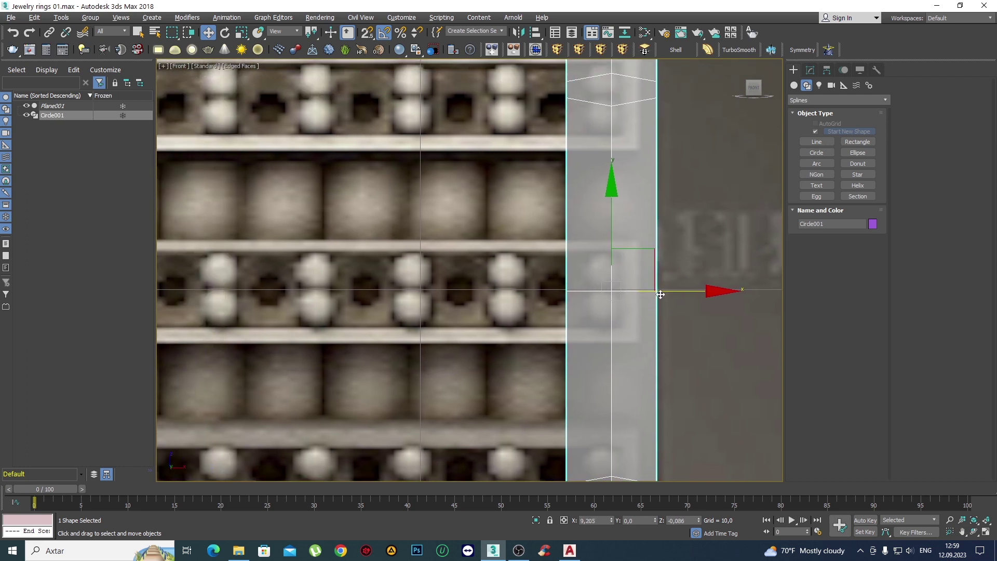
Shift-drag a copy of the ring to the left, bringing up Clone Options for Circle002.
{"action": "left_click_drag", "start_coordinate": [659, 292], "coordinate": [604, 290], "text": "shift"}
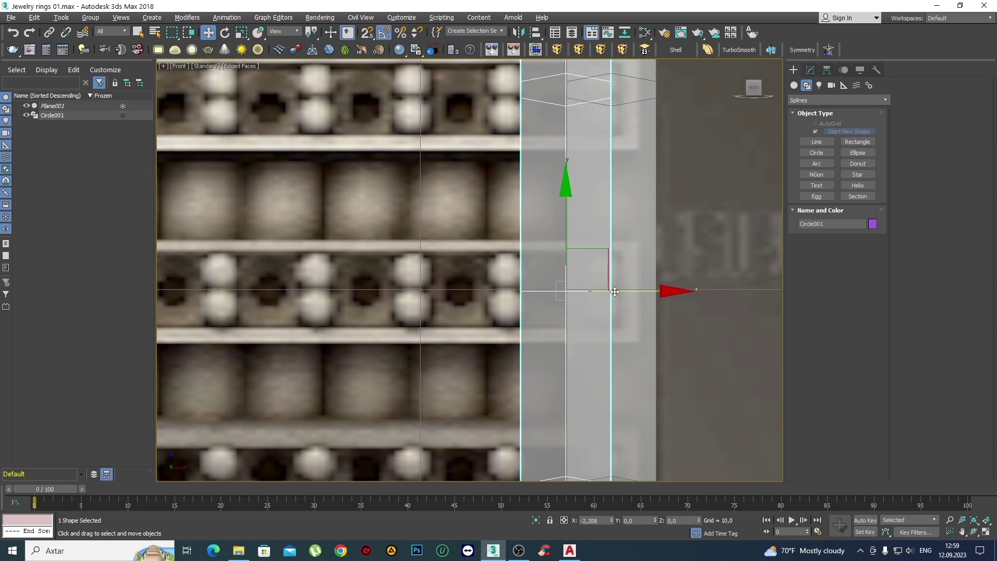
{"action": "left_click", "coordinate": [558, 319]}
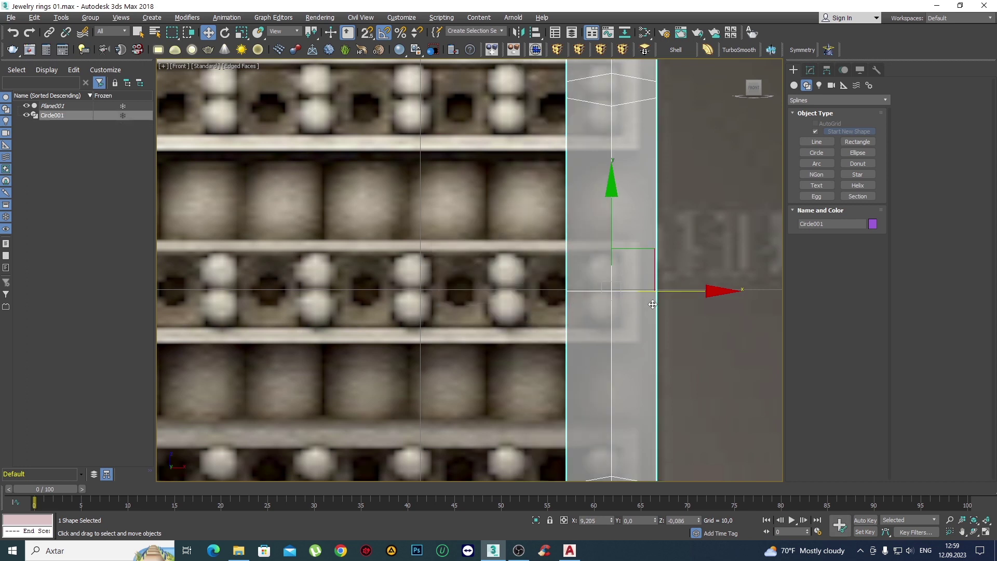
{"action": "left_click_drag", "start_coordinate": [681, 293], "coordinate": [590, 299], "text": "shift"}
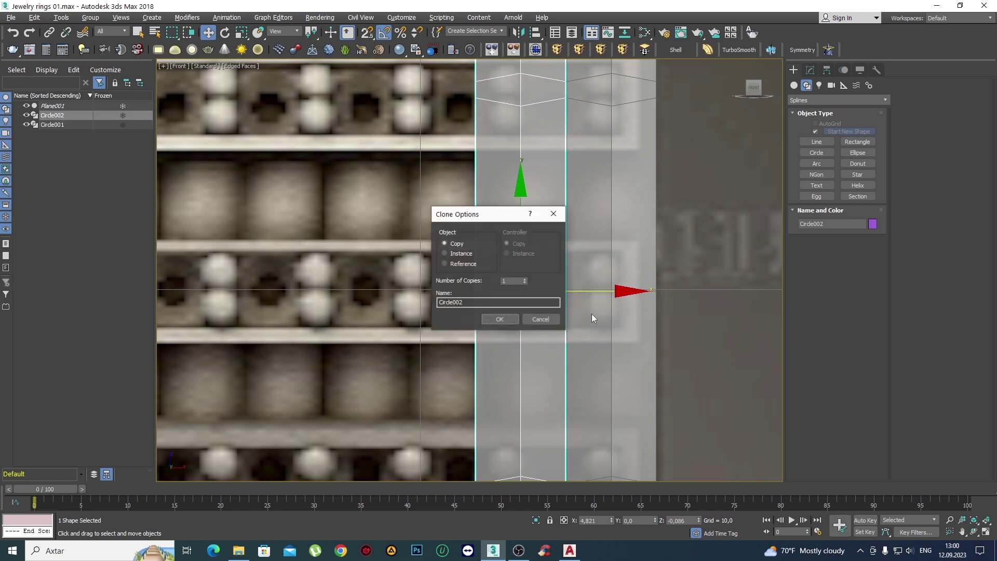
Cancel the copy and slide Circle001 onto the middle reference ring's left edge.
{"action": "left_click", "coordinate": [555, 319]}
{"action": "scroll", "coordinate": [541, 260], "scroll_direction": "down", "scroll_amount": 3}
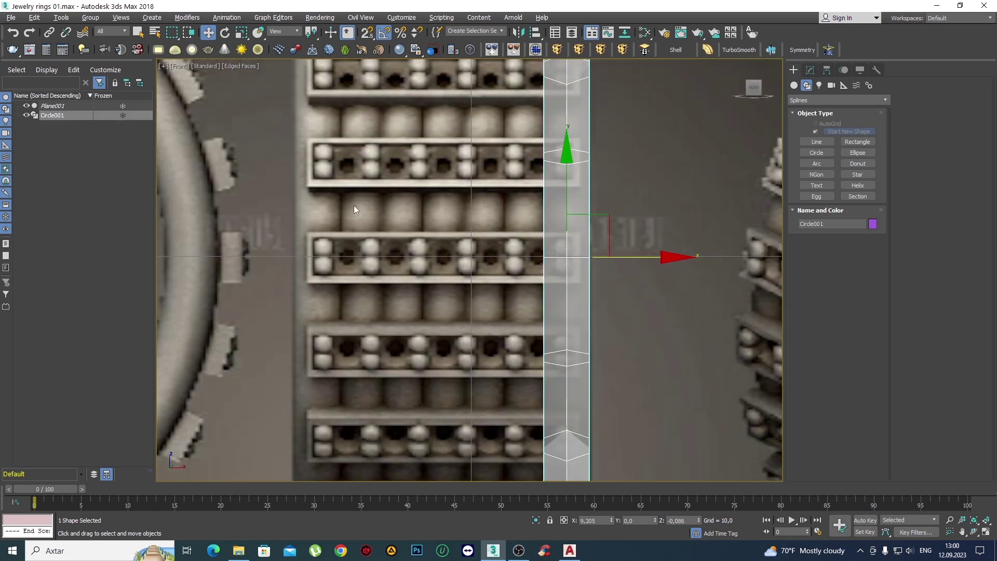
{"action": "scroll", "coordinate": [494, 203], "scroll_direction": "up", "scroll_amount": 1}
{"action": "scroll", "coordinate": [605, 299], "scroll_direction": "up", "scroll_amount": 1}
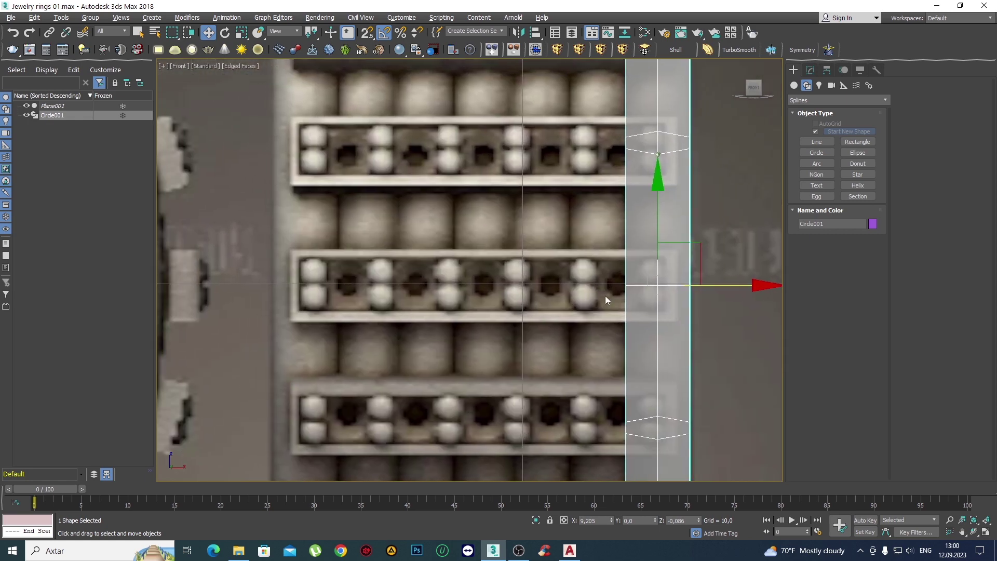
{"action": "left_click_drag", "start_coordinate": [720, 294], "coordinate": [362, 282]}
{"action": "scroll", "coordinate": [441, 309], "scroll_direction": "up", "scroll_amount": 2}
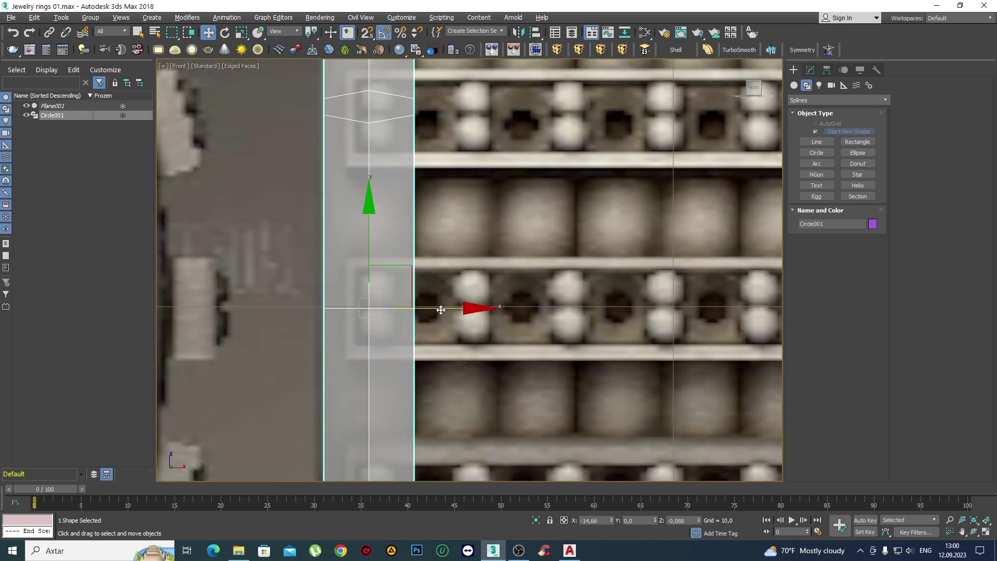
{"action": "left_click_drag", "start_coordinate": [423, 310], "coordinate": [419, 312]}
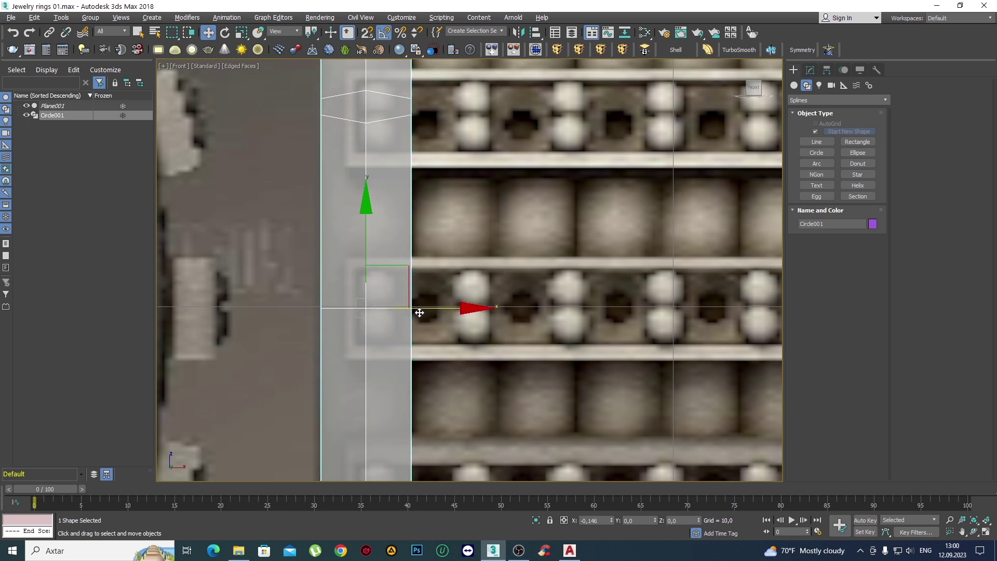
Set Circle001's radius to 30 and its tube thickness to 4.74.
{"action": "left_click", "coordinate": [810, 70]}
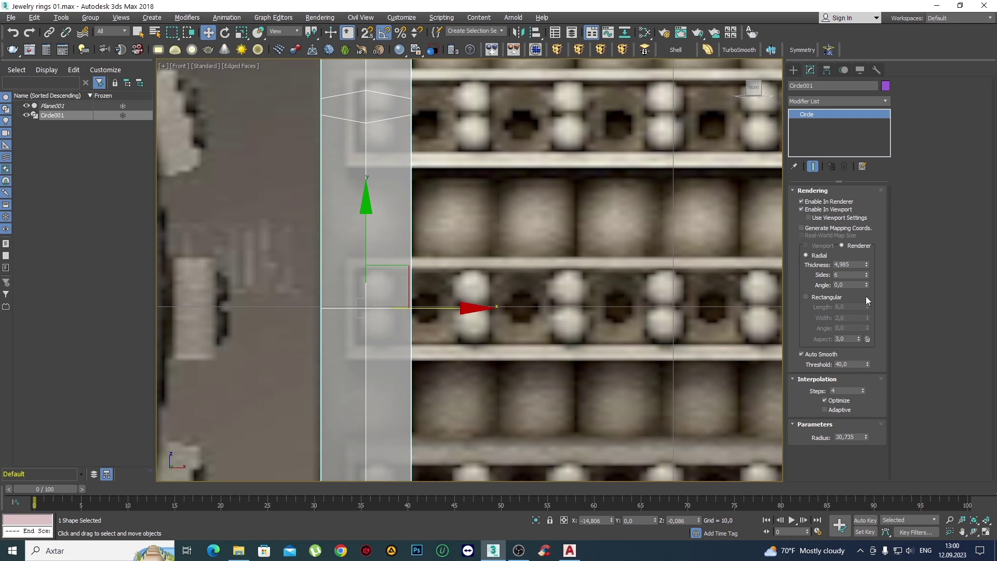
{"action": "double_click", "coordinate": [851, 436]}
{"action": "type", "text": "3"}
{"action": "type", "text": "0"}
{"action": "key", "text": "Return"}
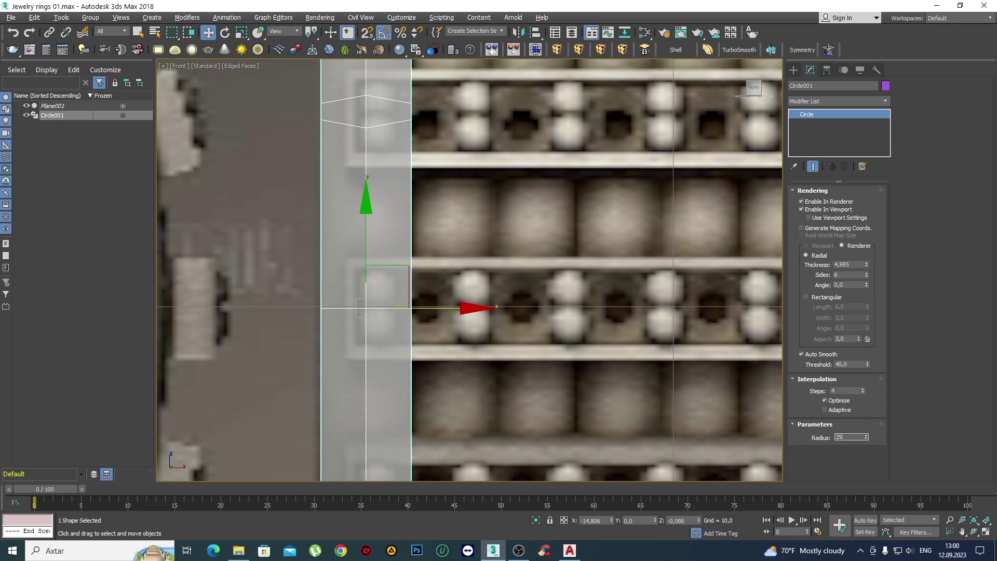
{"action": "key", "text": "Return"}
{"action": "key", "text": "Return"}
{"action": "left_click_drag", "start_coordinate": [868, 265], "coordinate": [866, 269]}
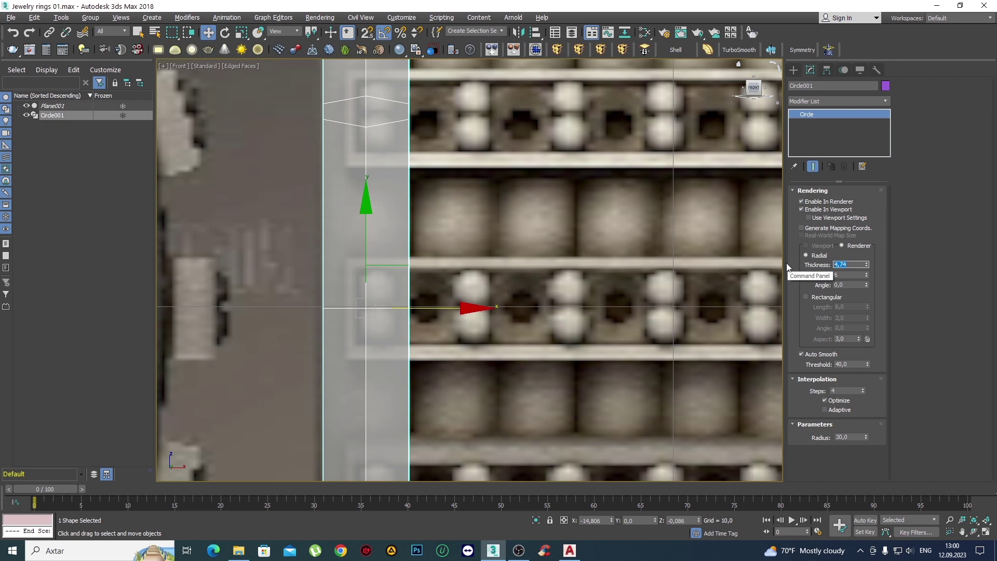
Slide the ring right and Shift-clone 5 copies, making seven circles in a band.
{"action": "left_click", "coordinate": [793, 70]}
{"action": "scroll", "coordinate": [353, 291], "scroll_direction": "up", "scroll_amount": 2}
{"action": "left_click_drag", "start_coordinate": [428, 316], "coordinate": [430, 320]}
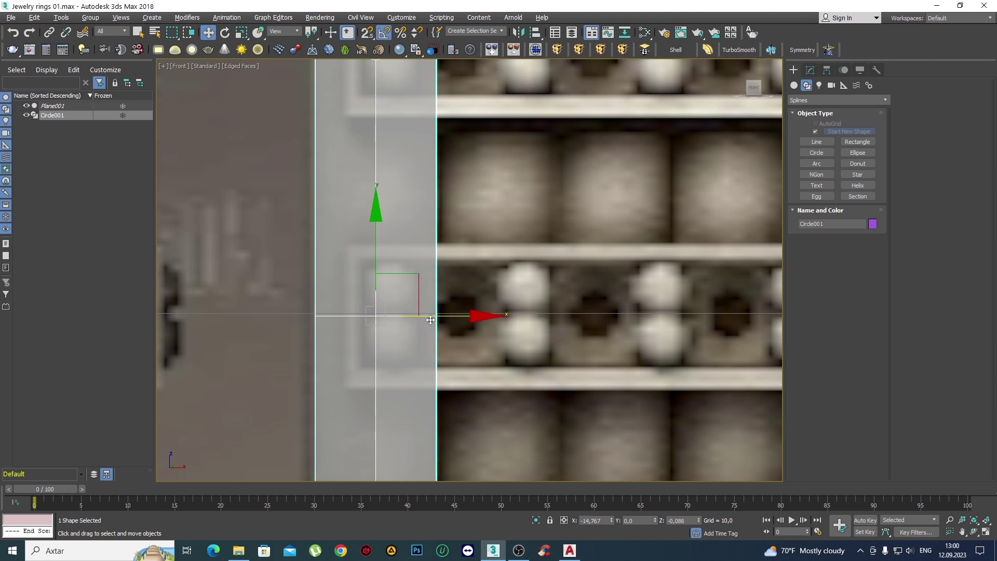
{"action": "left_click_drag", "start_coordinate": [437, 317], "coordinate": [559, 321]}
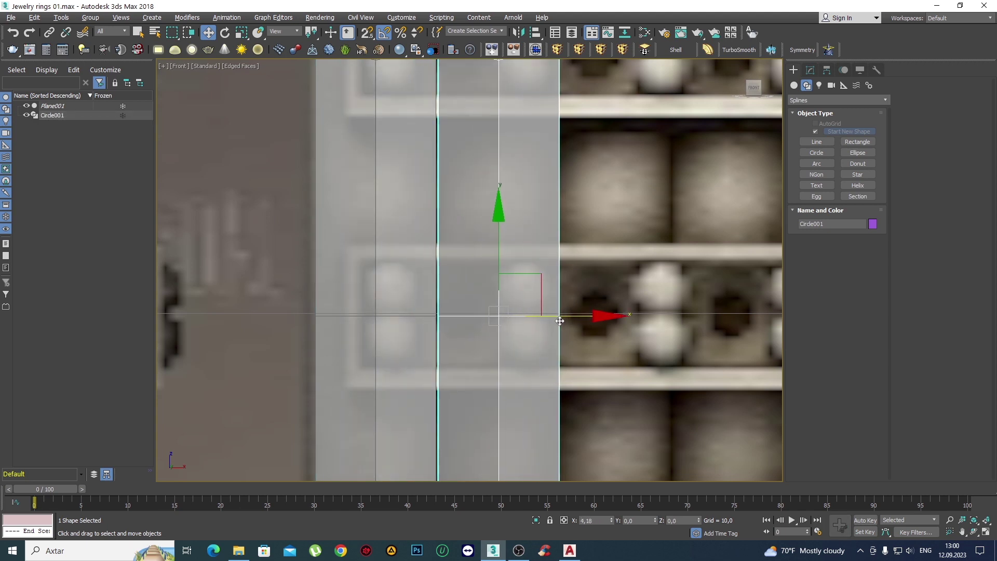
{"action": "left_click_drag", "start_coordinate": [559, 320], "coordinate": [559, 319], "text": "shift"}
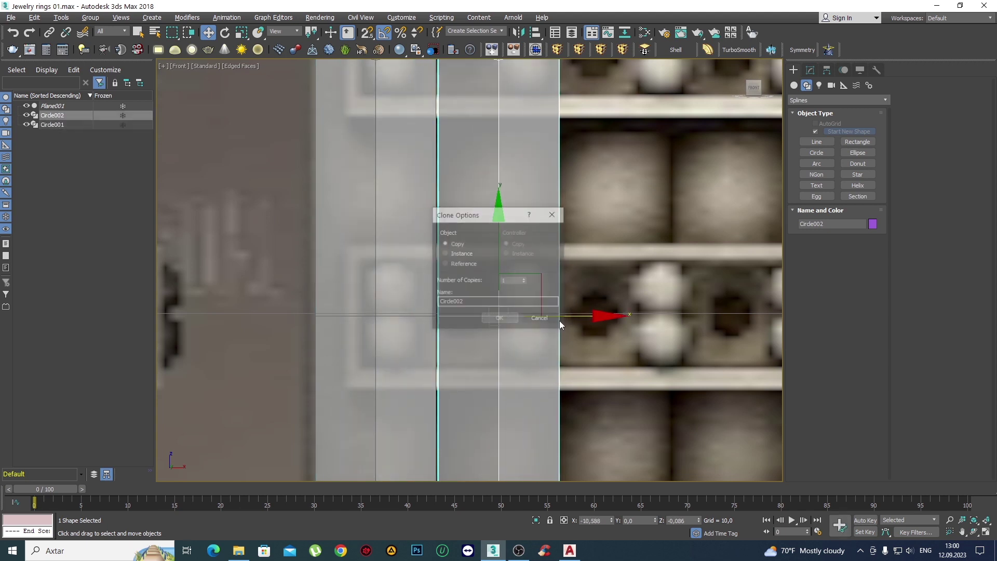
{"action": "double_click", "coordinate": [513, 281]}
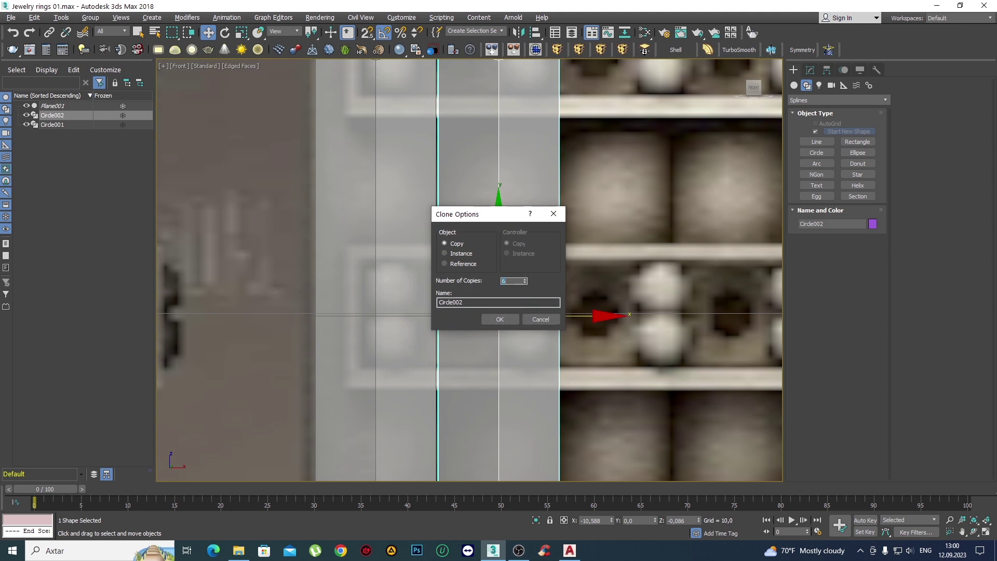
{"action": "left_click", "coordinate": [499, 320]}
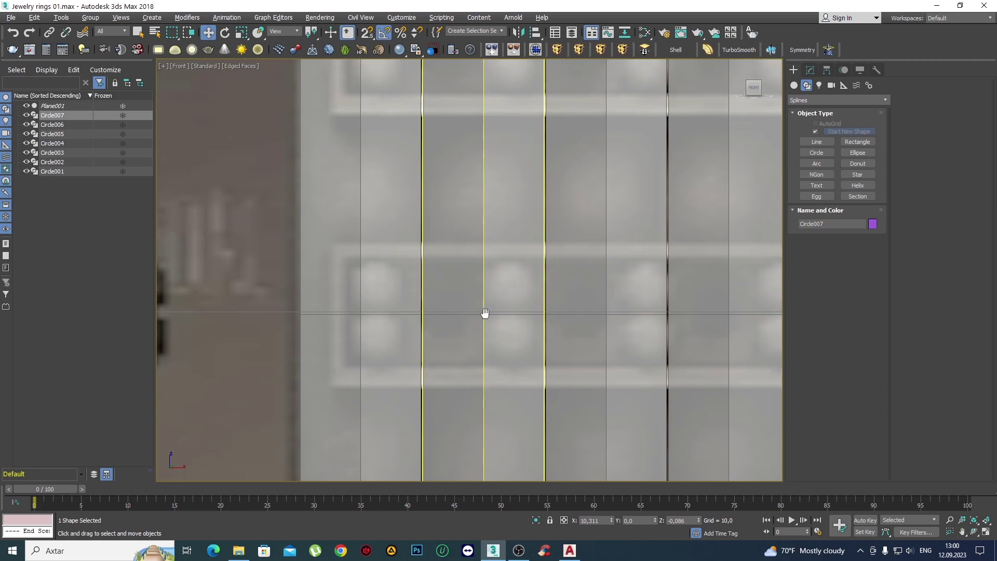
View all seven circles in Perspective with F3 display toggled.
{"action": "scroll", "coordinate": [484, 311], "scroll_direction": "down", "scroll_amount": 3}
{"action": "mouse_move", "coordinate": [618, 308]}
{"action": "middle_mouse_down"}
{"action": "mouse_move", "coordinate": [577, 308]}
{"action": "mouse_move", "coordinate": [573, 258]}
{"action": "mouse_move", "coordinate": [534, 289]}
{"action": "mouse_move", "coordinate": [554, 290]}
{"action": "mouse_move", "coordinate": [628, 246]}
{"action": "mouse_move", "coordinate": [568, 315]}
{"action": "middle_mouse_up"}
{"action": "scroll", "coordinate": [576, 308], "scroll_direction": "down", "scroll_amount": 3}
{"action": "key", "text": "p"}
{"action": "key", "text": "F3"}
{"action": "key", "text": "F3"}
Nudge the seven circles slightly along Y, then select only Circle001 and show its parameters.
{"action": "left_click_drag", "start_coordinate": [521, 309], "coordinate": [521, 311]}
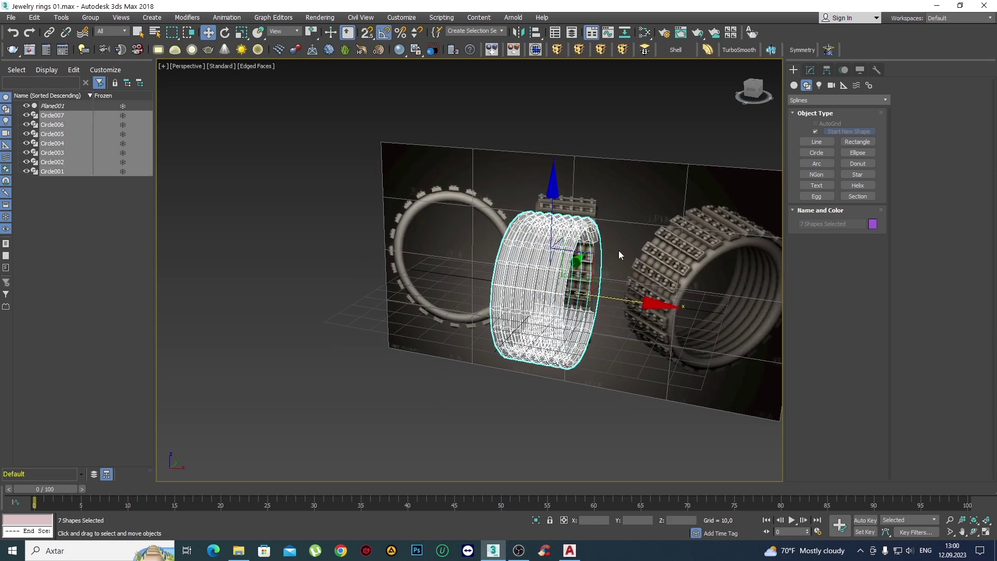
{"action": "mouse_move", "coordinate": [625, 279]}
{"action": "middle_mouse_down", "text": "alt"}
{"action": "mouse_move", "coordinate": [534, 267]}
{"action": "mouse_move", "coordinate": [535, 251]}
{"action": "mouse_move", "coordinate": [529, 281]}
{"action": "middle_mouse_up", "text": "alt"}
{"action": "left_click_drag", "start_coordinate": [601, 285], "coordinate": [597, 289]}
{"action": "mouse_move", "coordinate": [596, 289]}
{"action": "middle_mouse_down", "text": "alt"}
{"action": "mouse_move", "coordinate": [586, 288]}
{"action": "mouse_move", "coordinate": [721, 289]}
{"action": "mouse_move", "coordinate": [685, 302]}
{"action": "mouse_move", "coordinate": [558, 270]}
{"action": "mouse_move", "coordinate": [540, 249]}
{"action": "mouse_move", "coordinate": [418, 267]}
{"action": "mouse_move", "coordinate": [478, 276]}
{"action": "mouse_move", "coordinate": [467, 267]}
{"action": "mouse_move", "coordinate": [508, 259]}
{"action": "middle_mouse_up", "text": "alt"}
{"action": "key", "text": "q"}
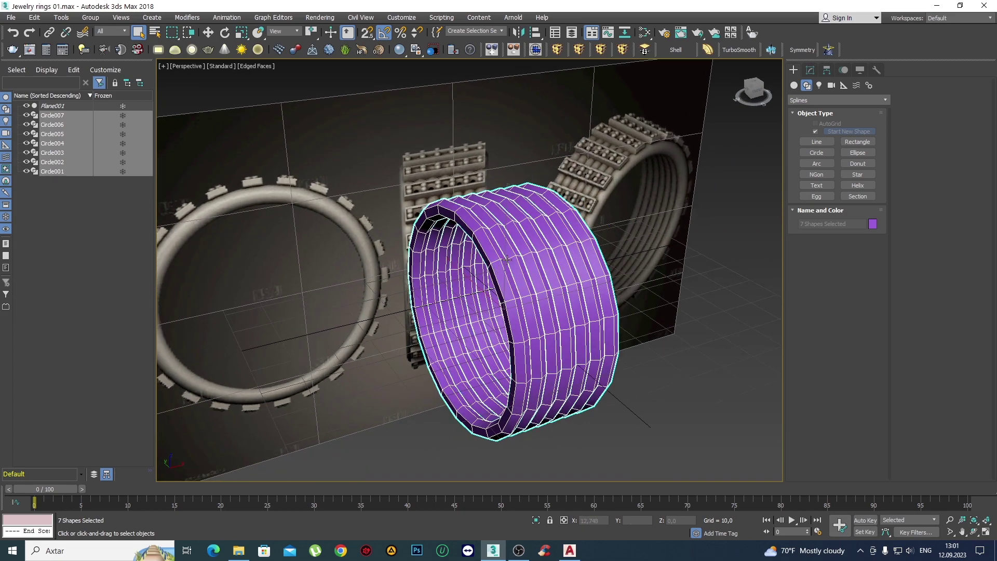
{"action": "left_click", "coordinate": [705, 363]}
{"action": "left_click", "coordinate": [528, 312]}
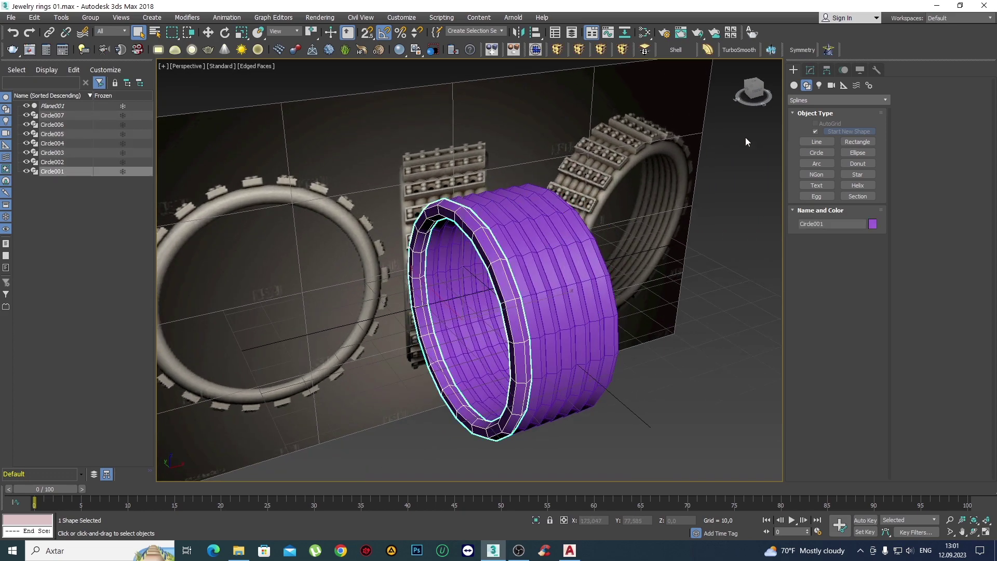
{"action": "left_click", "coordinate": [810, 70]}
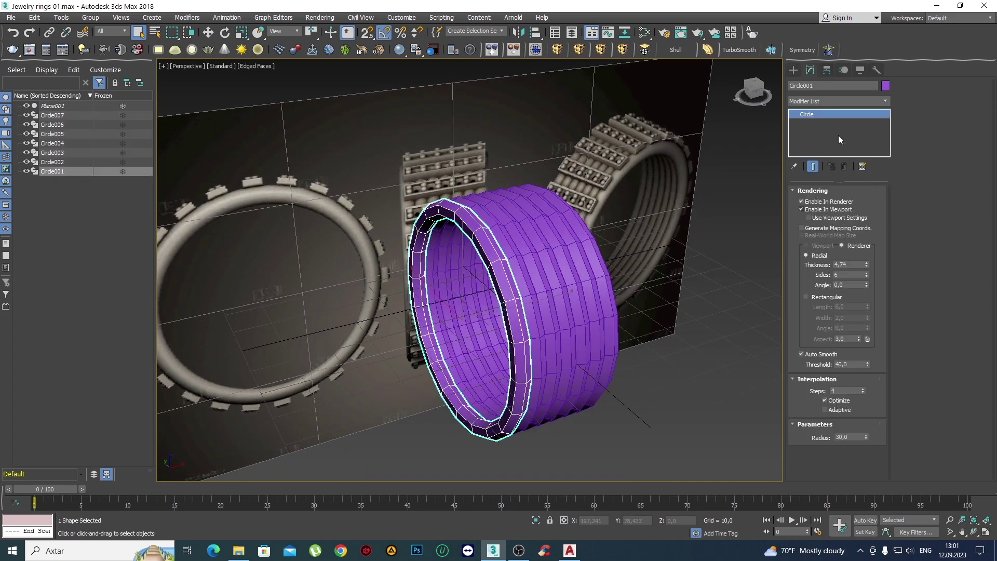
Convert the circle to an Editable Poly and attach the neighbouring circles one by one as a trial.
{"action": "right_click", "coordinate": [814, 113]}
{"action": "left_click", "coordinate": [875, 203]}
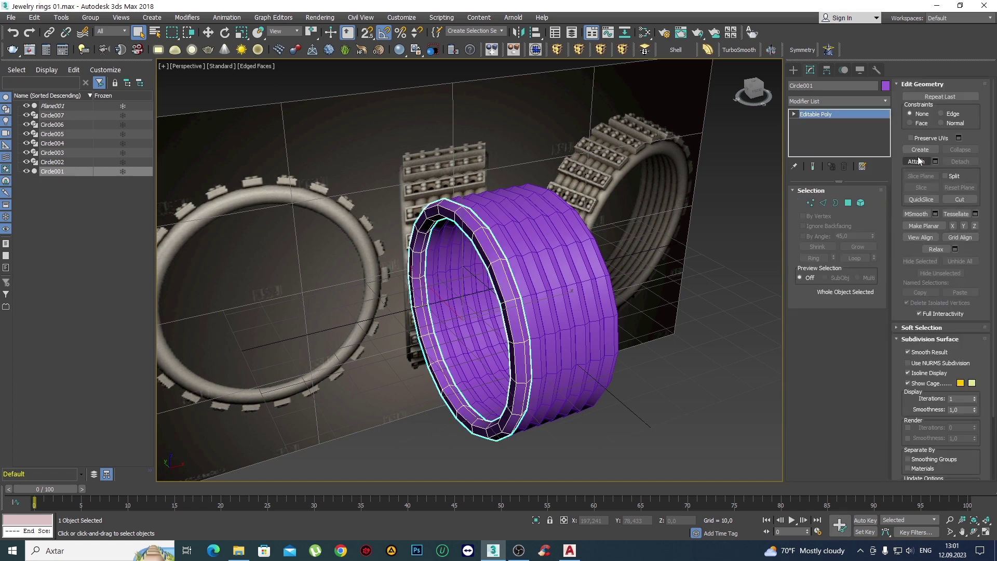
{"action": "left_click", "coordinate": [918, 160]}
{"action": "left_click", "coordinate": [508, 239]}
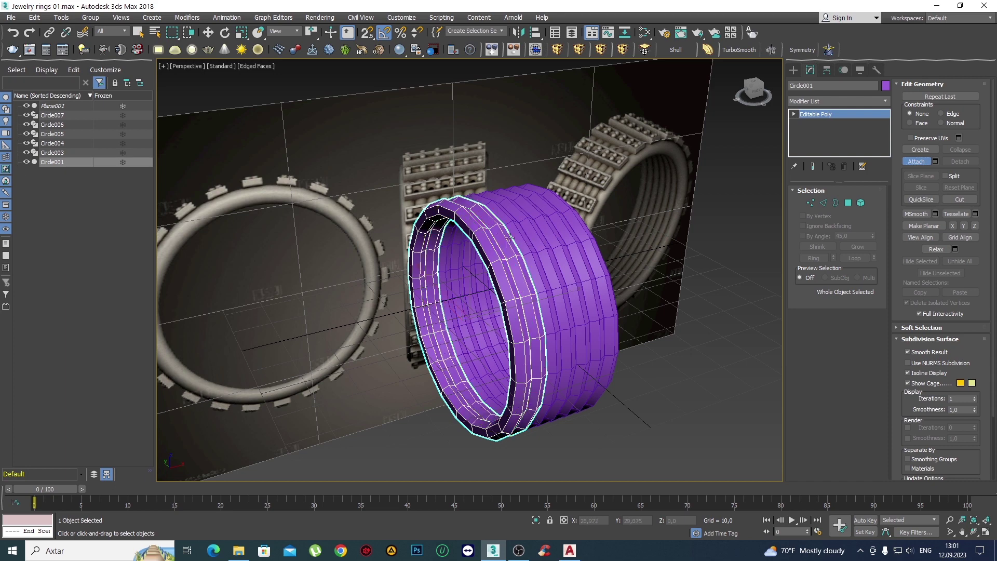
{"action": "left_click", "coordinate": [524, 231]}
{"action": "left_click", "coordinate": [552, 219]}
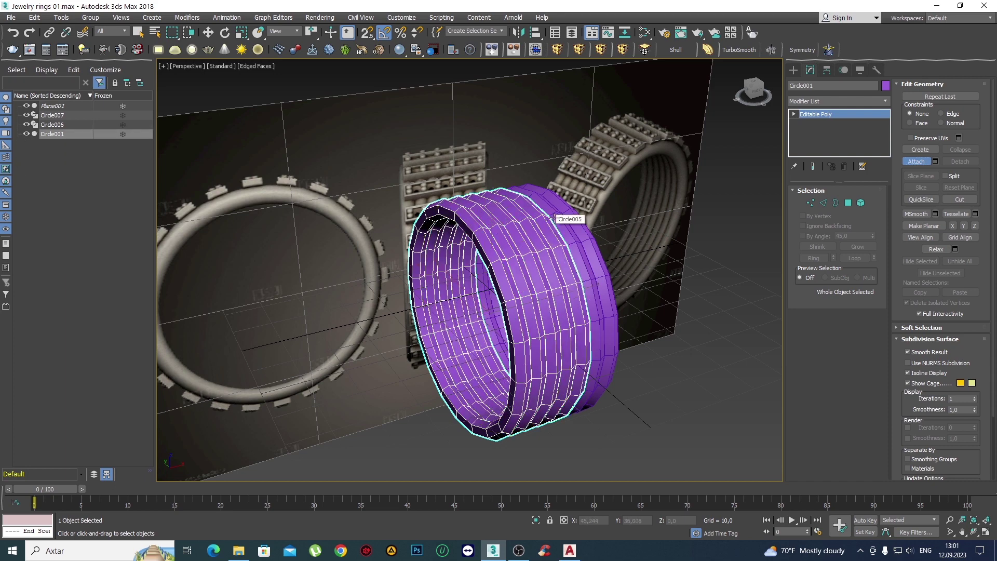
{"action": "left_click", "coordinate": [575, 209]}
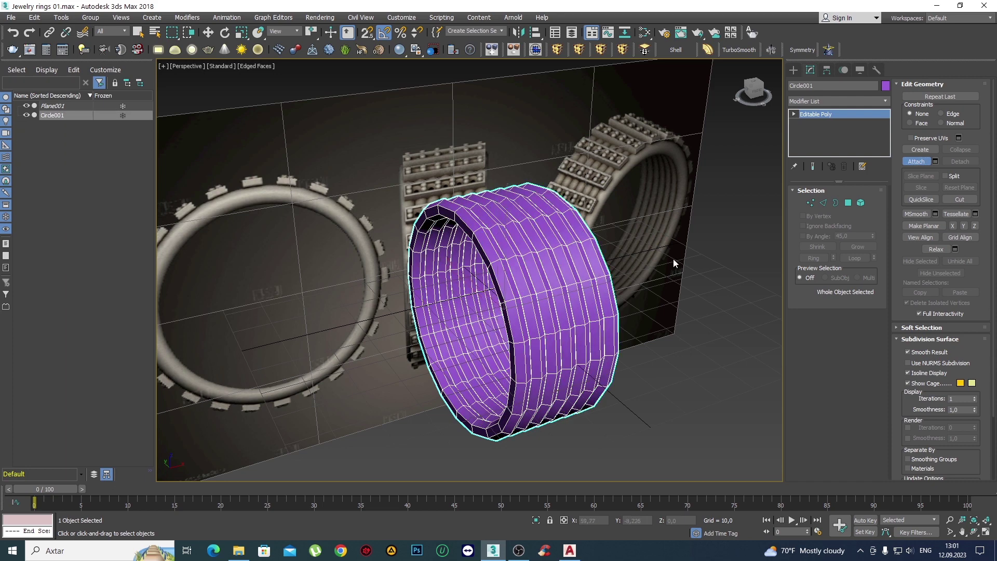
Orbit and rotate the ring, then undo the trial attachments back to separate circles.
{"action": "left_click", "coordinate": [794, 70]}
{"action": "middle_click_drag", "start_coordinate": [659, 200], "coordinate": [595, 257], "text": "alt"}
{"action": "key", "text": "e"}
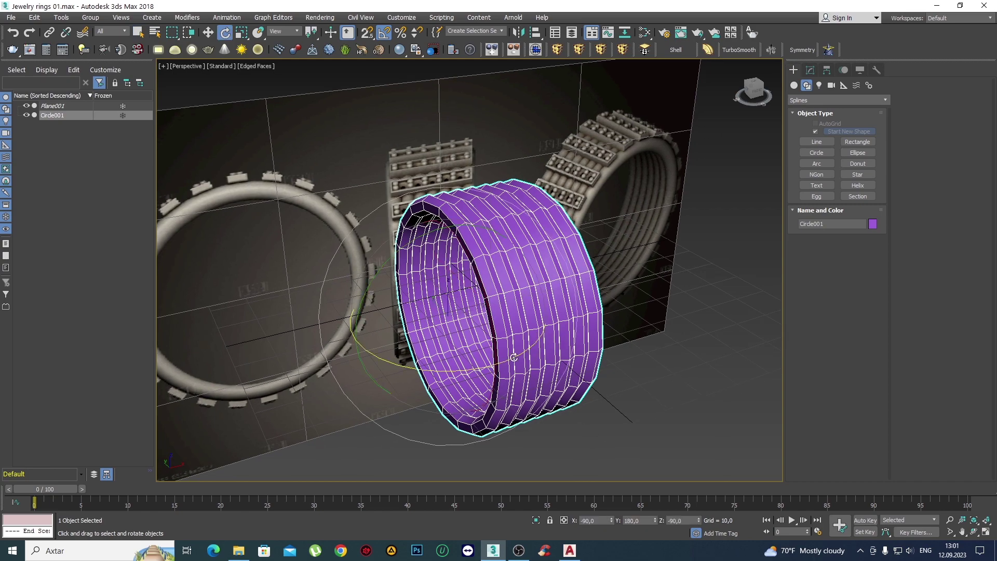
{"action": "left_click_drag", "start_coordinate": [510, 359], "coordinate": [597, 337]}
{"action": "key", "text": "ctrl+z"}
{"action": "key", "text": "ctrl+z"}
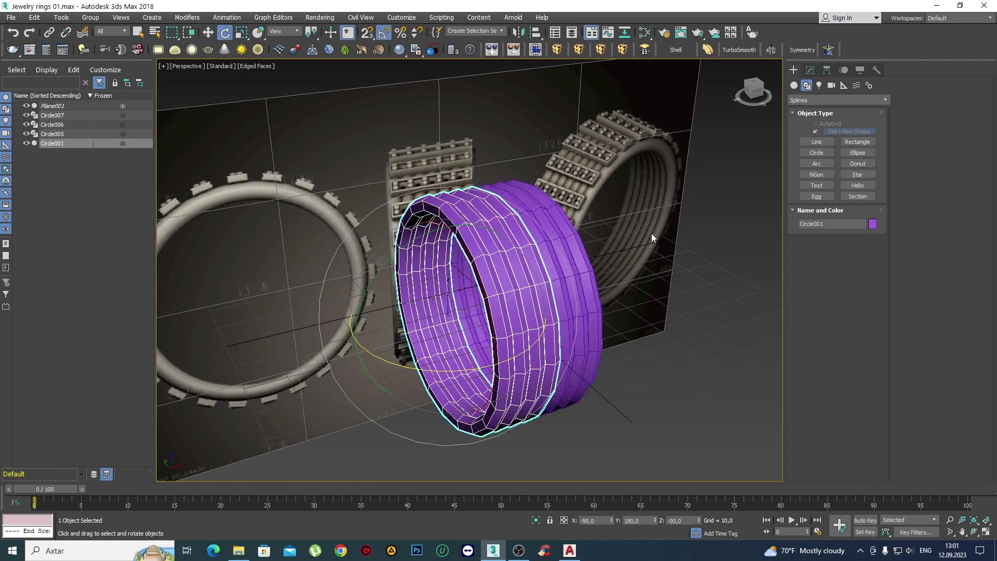
{"action": "key", "text": "ctrl+z"}
{"action": "key", "text": "ctrl+z"}
{"action": "key", "text": "ctrl+z"}
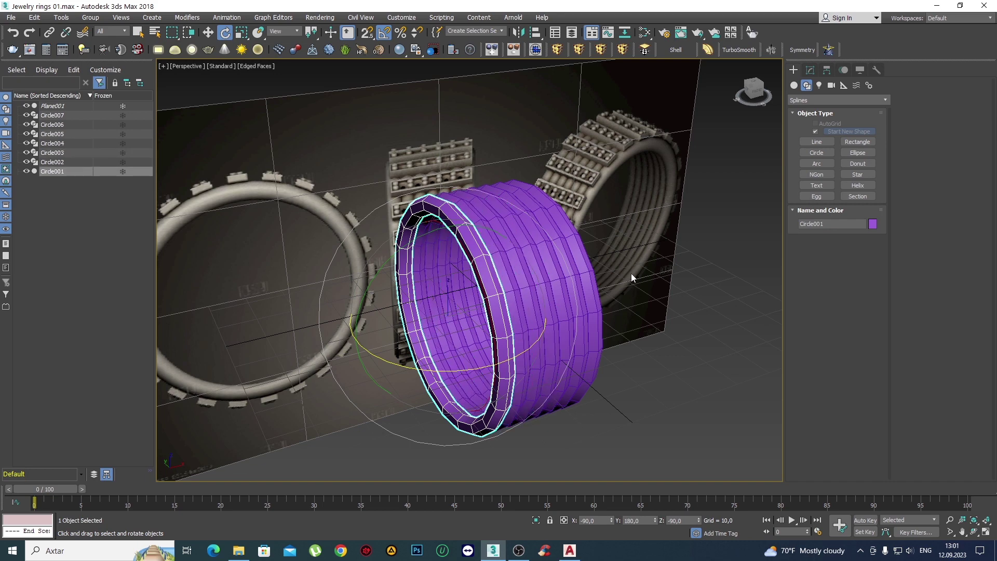
{"action": "key", "text": "q"}
Box-select all seven circles and attach them into one object, Circle014.
{"action": "left_click_drag", "start_coordinate": [482, 287], "coordinate": [383, 198]}
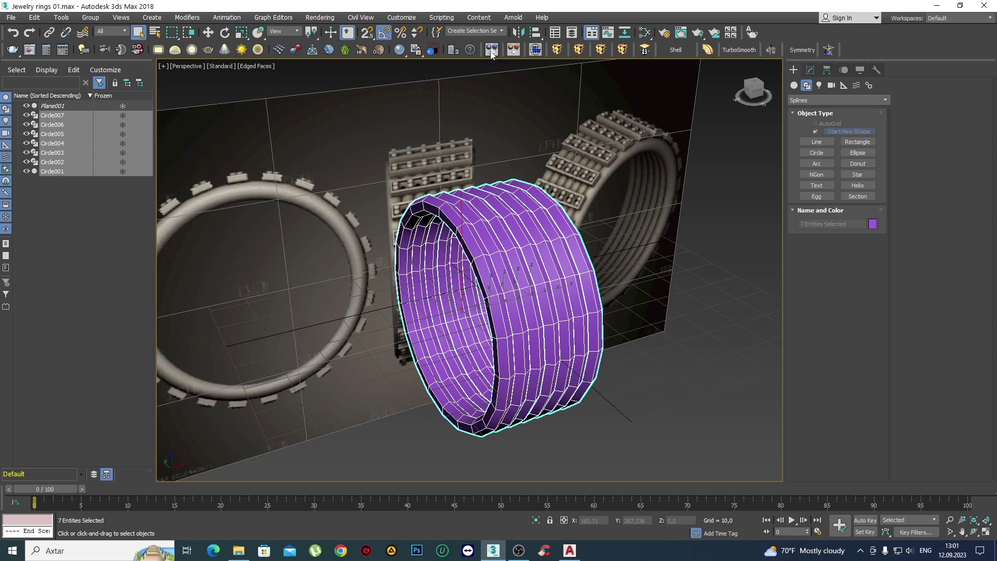
{"action": "left_click", "coordinate": [491, 52]}
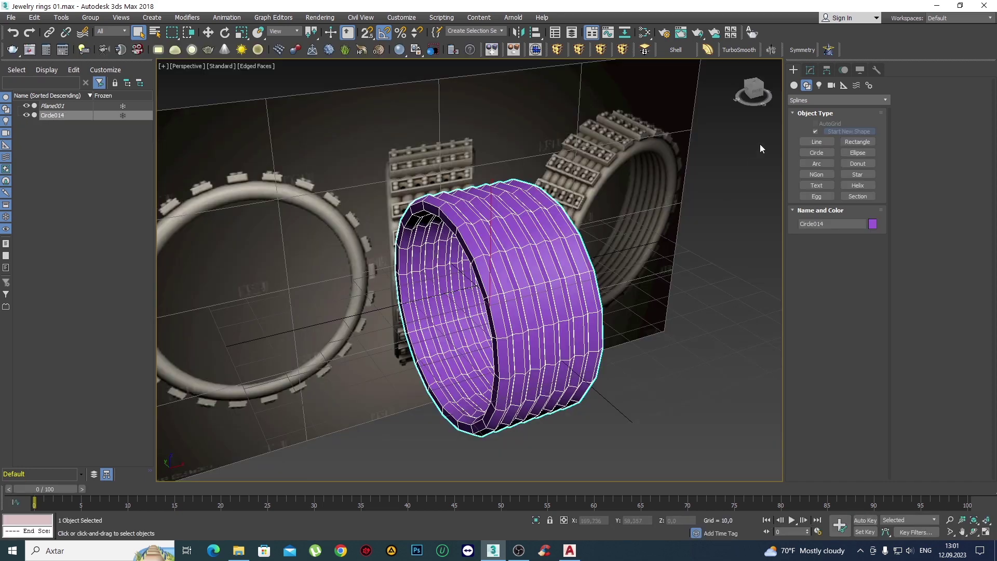
{"action": "left_click", "coordinate": [807, 69]}
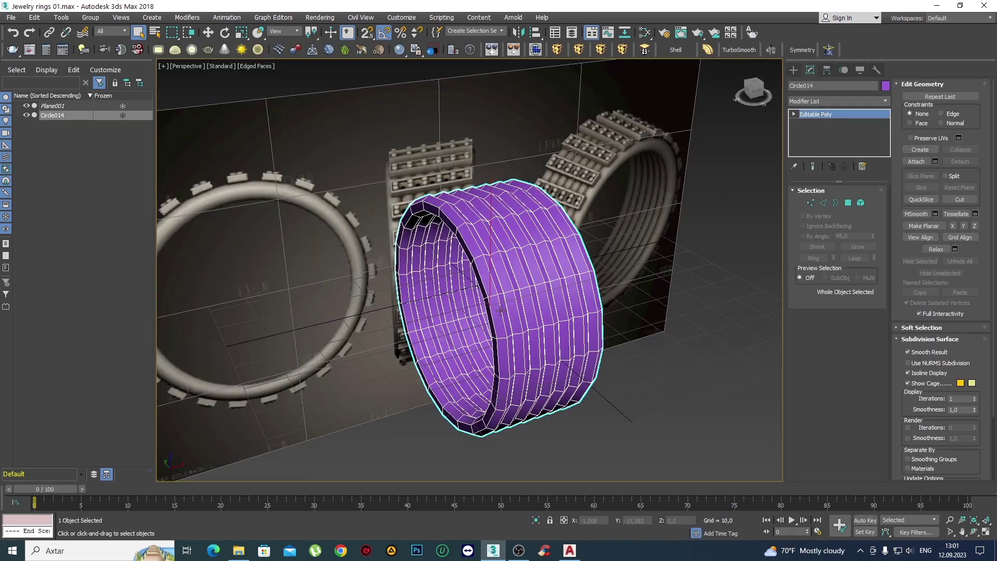
{"action": "mouse_move", "coordinate": [500, 311]}
{"action": "middle_mouse_down", "text": "alt"}
{"action": "mouse_move", "coordinate": [539, 292]}
{"action": "mouse_move", "coordinate": [527, 330]}
{"action": "middle_mouse_up", "text": "alt"}
{"action": "key", "text": "w"}
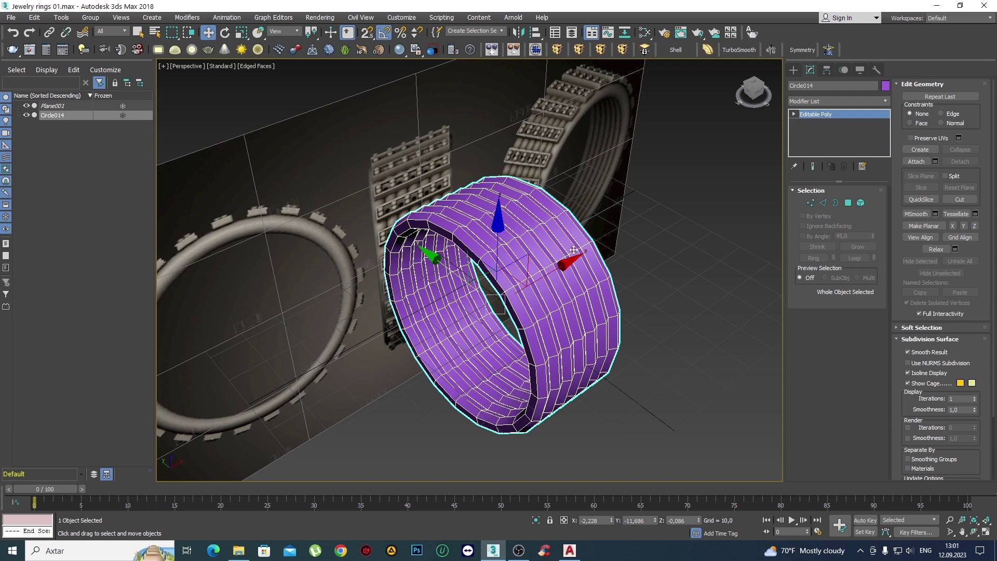
{"action": "left_click", "coordinate": [794, 69]}
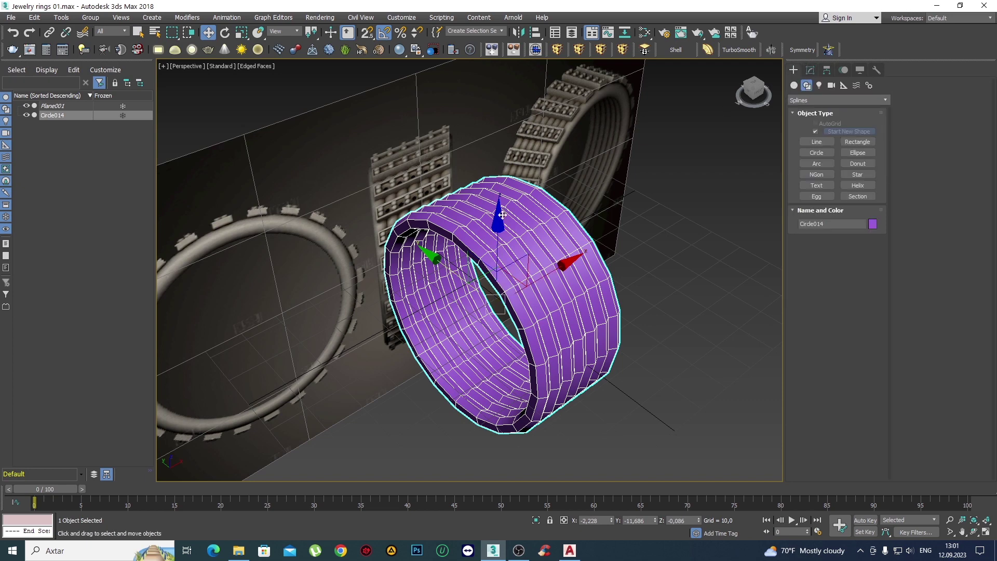
{"action": "left_click", "coordinate": [825, 70]}
{"action": "left_click", "coordinate": [829, 140]}
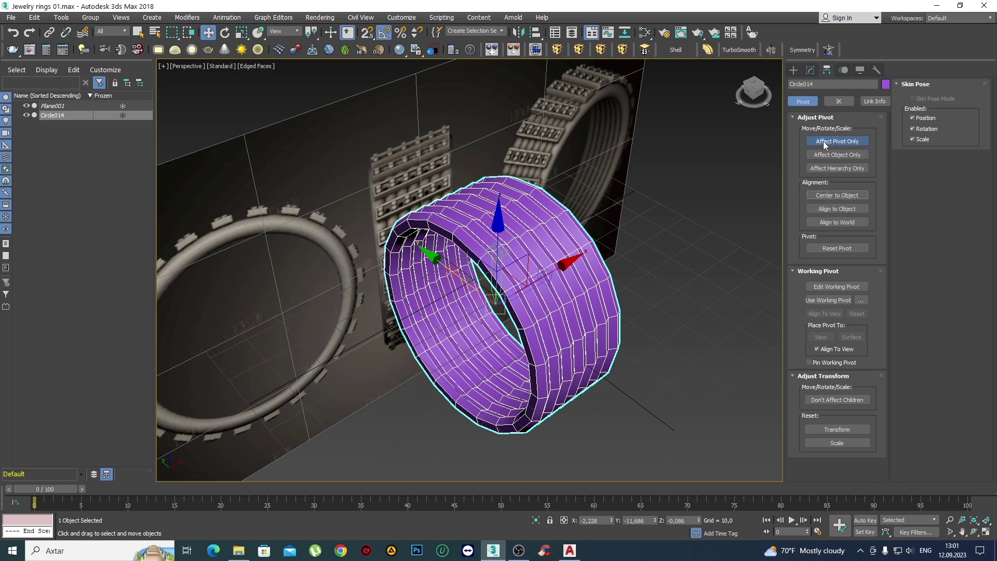
{"action": "left_click", "coordinate": [831, 141]}
{"action": "left_click", "coordinate": [793, 71]}
{"action": "middle_click_drag", "start_coordinate": [571, 298], "coordinate": [547, 296], "text": "alt"}
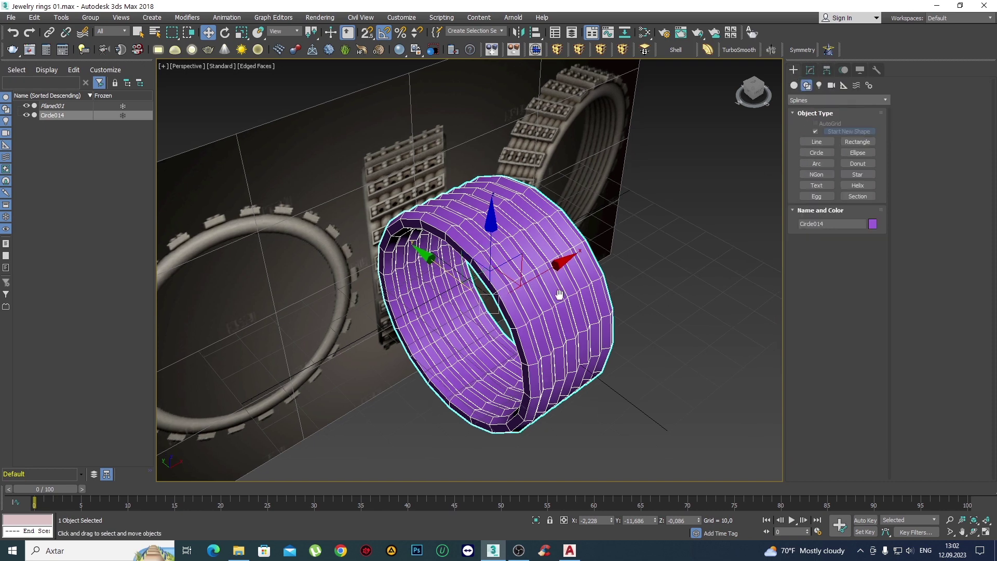
{"action": "key", "text": "e"}
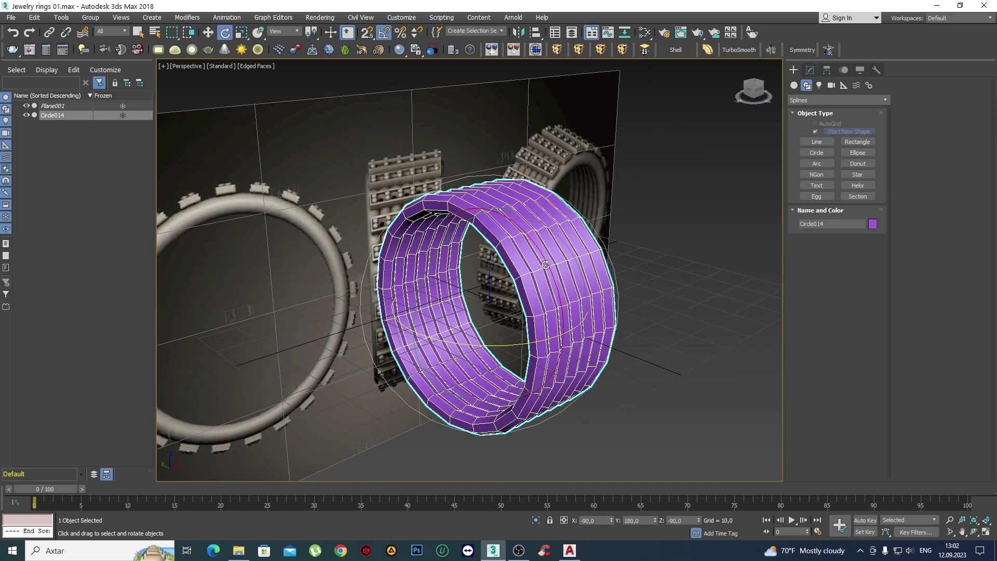
{"action": "left_click_drag", "start_coordinate": [545, 264], "coordinate": [570, 309]}
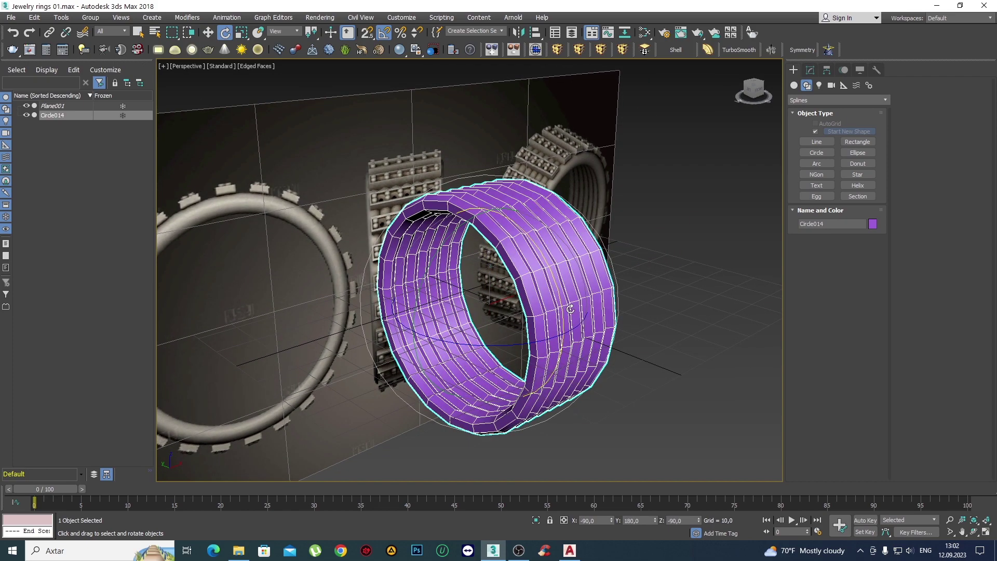
{"action": "mouse_move", "coordinate": [570, 309]}
{"action": "middle_mouse_down", "text": "alt"}
{"action": "mouse_move", "coordinate": [558, 301]}
{"action": "mouse_move", "coordinate": [597, 255]}
{"action": "mouse_move", "coordinate": [570, 308]}
{"action": "mouse_move", "coordinate": [498, 299]}
{"action": "mouse_move", "coordinate": [568, 292]}
{"action": "mouse_move", "coordinate": [644, 313]}
{"action": "mouse_move", "coordinate": [618, 331]}
{"action": "mouse_move", "coordinate": [638, 262]}
{"action": "mouse_move", "coordinate": [589, 274]}
{"action": "middle_mouse_up", "text": "alt"}
Add TurboSmooth to the ring and raise its Iterations to 2.
{"action": "left_click", "coordinate": [740, 50]}
{"action": "key", "text": "F4"}
{"action": "scroll", "coordinate": [483, 295], "scroll_direction": "up", "scroll_amount": 2}
{"action": "scroll", "coordinate": [484, 295], "scroll_direction": "up", "scroll_amount": 2}
{"action": "left_click", "coordinate": [871, 206]}
Inspect the smoothed ring shaded from the Top view.
{"action": "key", "text": "t"}
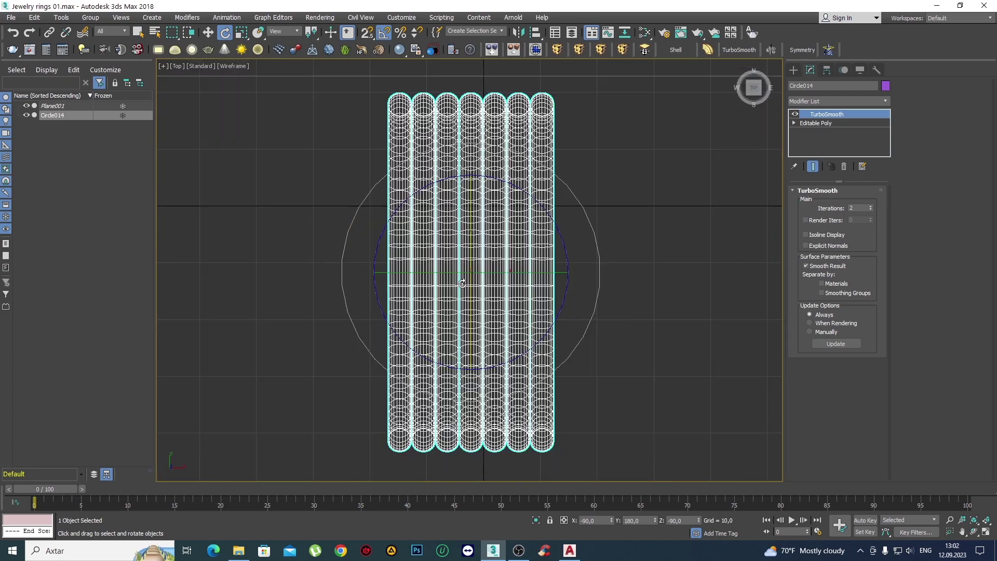
{"action": "scroll", "coordinate": [462, 283], "scroll_direction": "up", "scroll_amount": 3}
{"action": "scroll", "coordinate": [456, 215], "scroll_direction": "down", "scroll_amount": 2}
{"action": "key", "text": "F3"}
{"action": "scroll", "coordinate": [454, 184], "scroll_direction": "up", "scroll_amount": 4}
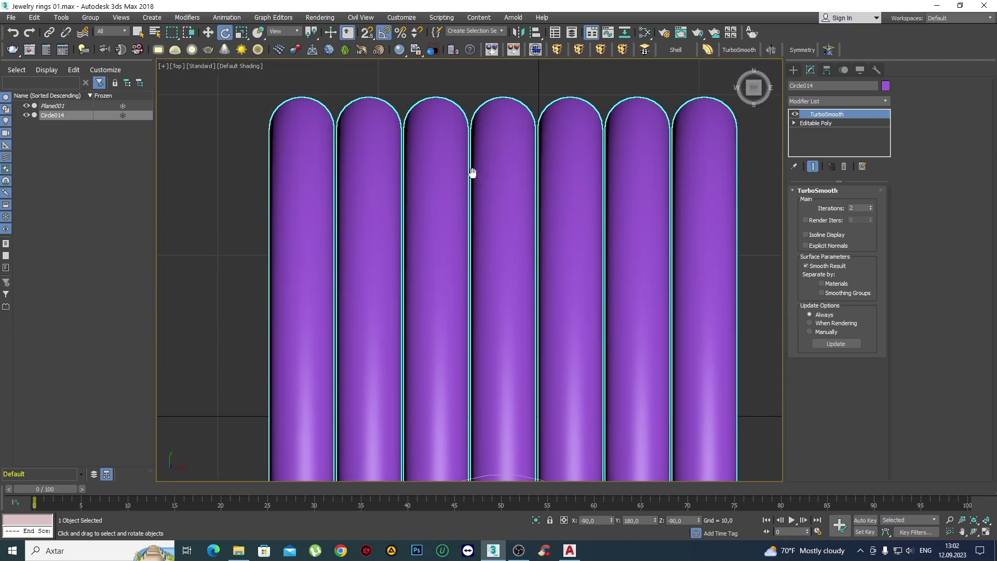
{"action": "scroll", "coordinate": [467, 177], "scroll_direction": "up", "scroll_amount": 5}
{"action": "scroll", "coordinate": [441, 170], "scroll_direction": "down", "scroll_amount": 4}
{"action": "scroll", "coordinate": [451, 162], "scroll_direction": "up", "scroll_amount": 3}
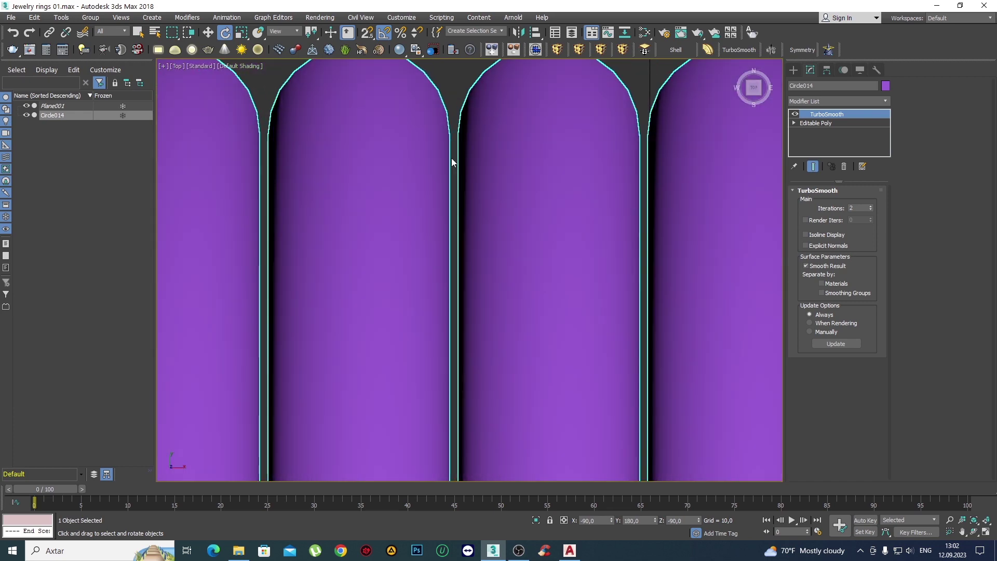
{"action": "scroll", "coordinate": [454, 161], "scroll_direction": "down", "scroll_amount": 6}
{"action": "scroll", "coordinate": [509, 218], "scroll_direction": "down", "scroll_amount": 3}
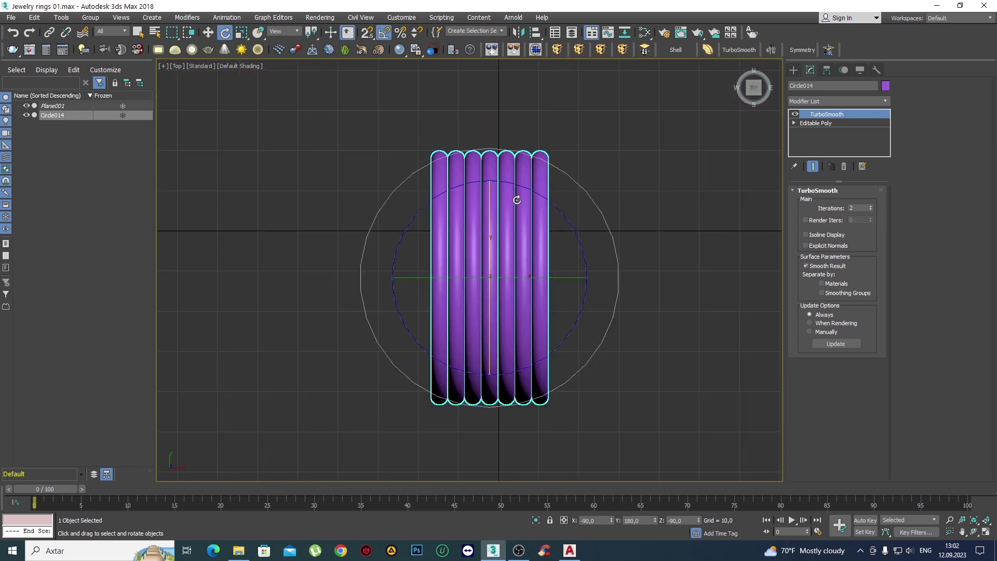
Delete the TurboSmooth modifier from the ring and recentre the view.
{"action": "right_click", "coordinate": [842, 116]}
{"action": "left_click", "coordinate": [856, 129]}
{"action": "scroll", "coordinate": [399, 161], "scroll_direction": "up", "scroll_amount": 5}
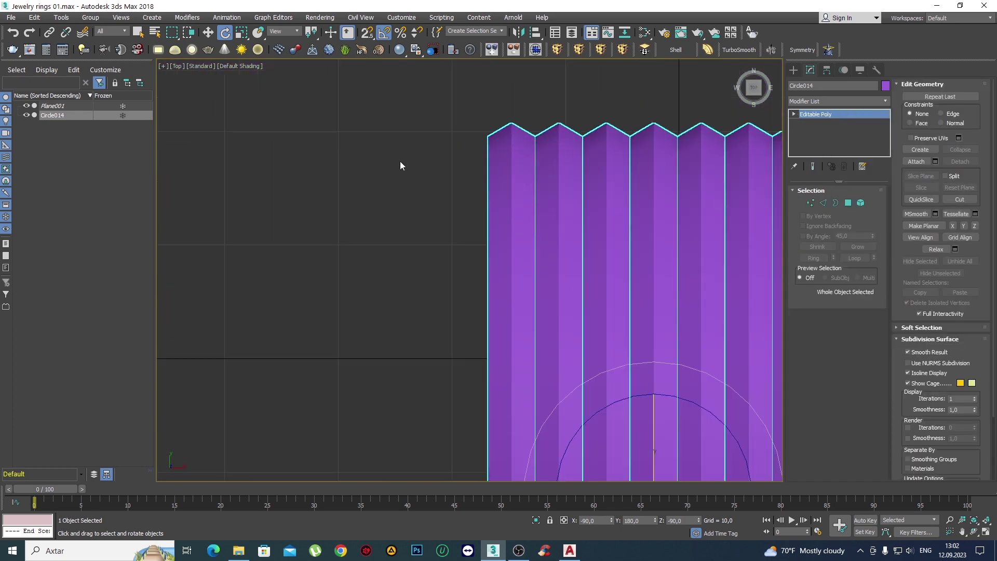
{"action": "middle_click_drag", "start_coordinate": [589, 179], "coordinate": [494, 173]}
{"action": "scroll", "coordinate": [507, 207], "scroll_direction": "down", "scroll_amount": 1}
{"action": "scroll", "coordinate": [507, 207], "scroll_direction": "down", "scroll_amount": 2}
{"action": "middle_click_drag", "start_coordinate": [507, 207], "coordinate": [486, 164]}
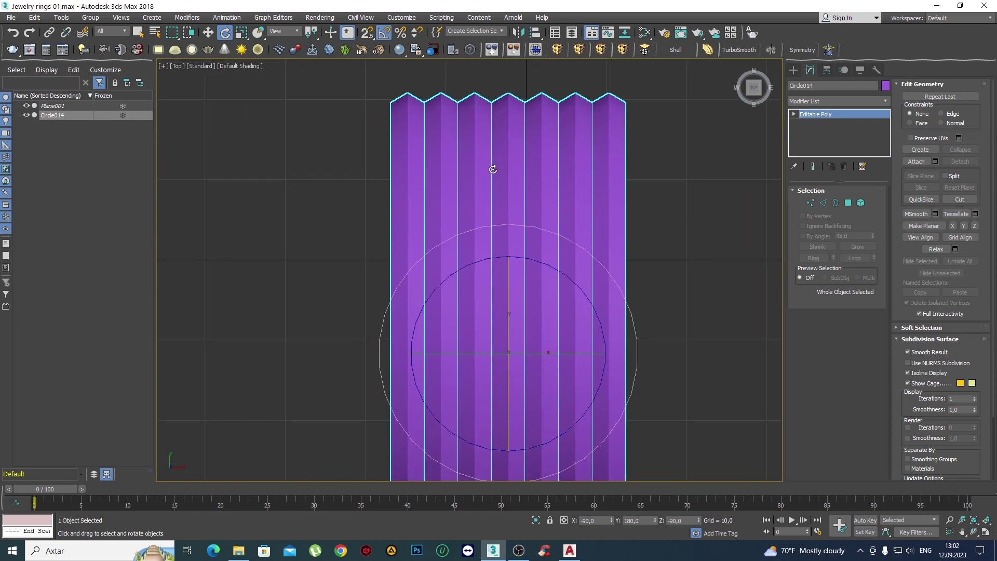
{"action": "scroll", "coordinate": [493, 171], "scroll_direction": "down", "scroll_amount": 3}
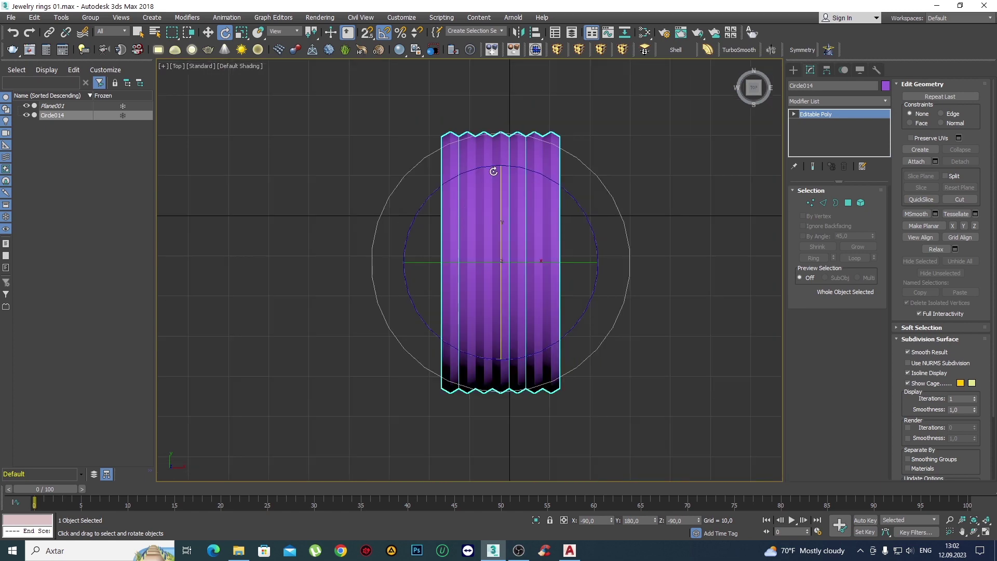
In Perspective, reapply the smoothing, then undo back to the seven separate circles.
{"action": "key", "text": "p"}
{"action": "mouse_move", "coordinate": [494, 173]}
{"action": "middle_mouse_down", "text": "alt"}
{"action": "mouse_move", "coordinate": [521, 299]}
{"action": "mouse_move", "coordinate": [460, 300]}
{"action": "middle_mouse_up", "text": "alt"}
{"action": "key", "text": "ctrl+t"}
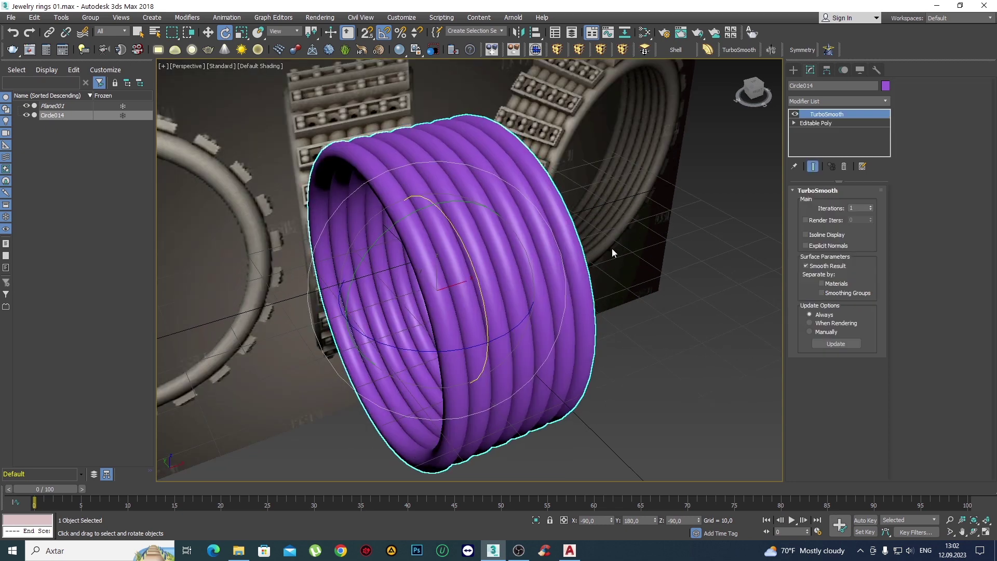
{"action": "key", "text": "ctrl+z"}
{"action": "key", "text": "ctrl+z"}
Step through undo and redo to restore the seven separate circle tubes.
{"action": "key", "text": "ctrl+y"}
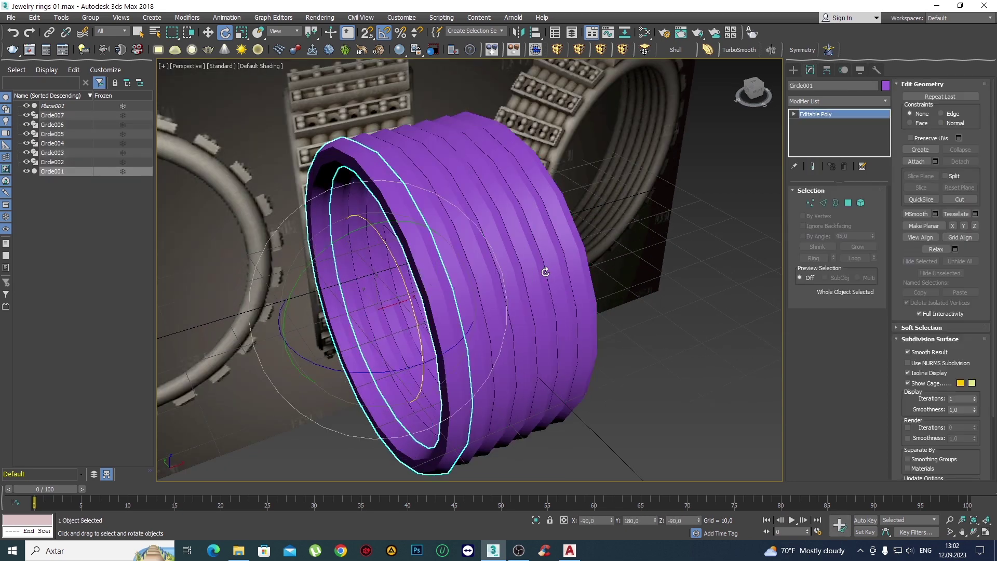
{"action": "key", "text": "ctrl+z"}
{"action": "key", "text": "ctrl+z"}
{"action": "key", "text": "ctrl+y"}
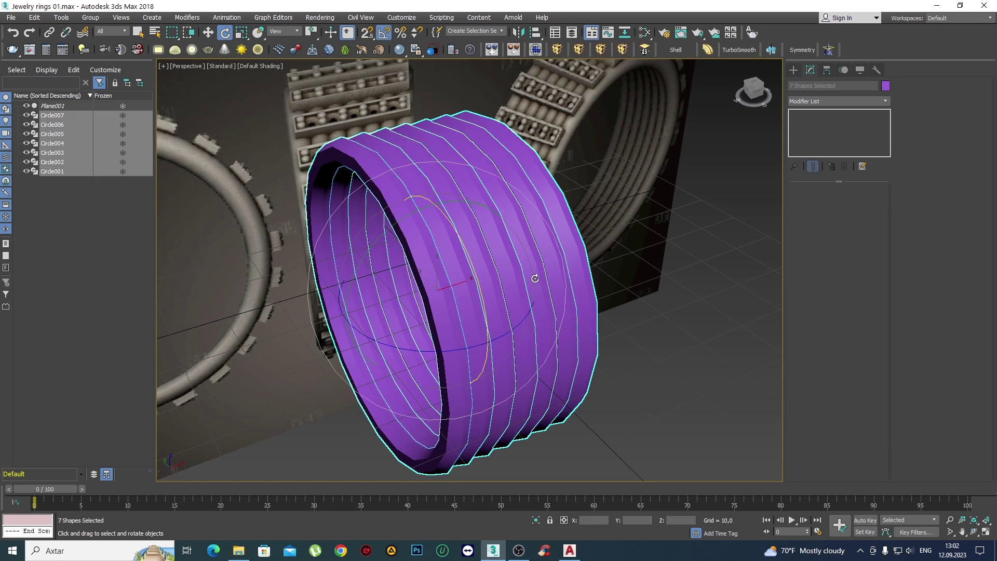
{"action": "middle_click_drag", "start_coordinate": [534, 278], "coordinate": [547, 285]}
{"action": "key", "text": "ctrl+z"}
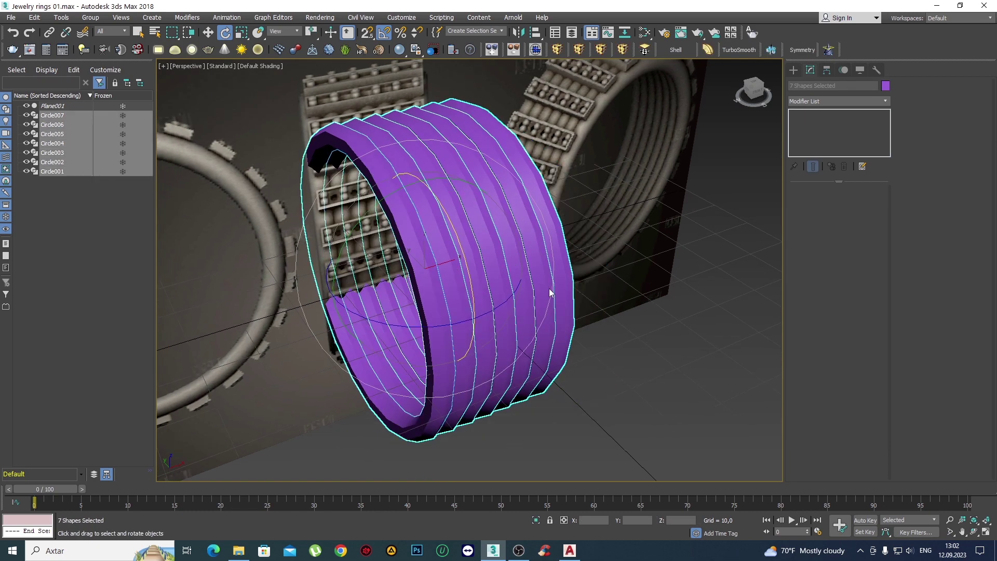
{"action": "key", "text": "ctrl+z"}
{"action": "key", "text": "ctrl+z"}
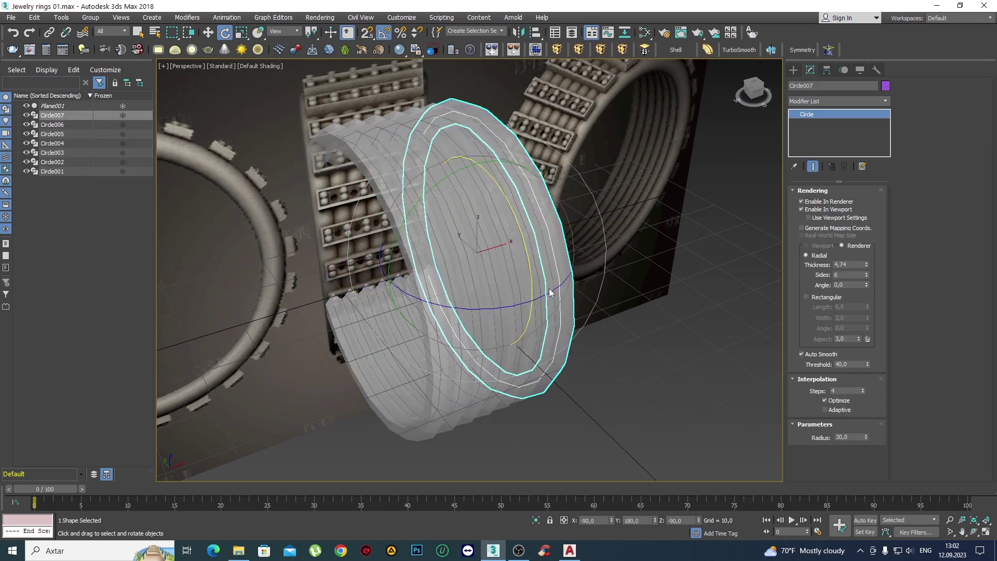
{"action": "mouse_move", "coordinate": [550, 293]}
{"action": "middle_mouse_down", "text": "alt"}
{"action": "mouse_move", "coordinate": [476, 285]}
{"action": "mouse_move", "coordinate": [514, 207]}
{"action": "middle_mouse_up", "text": "alt"}
{"action": "key", "text": "q"}
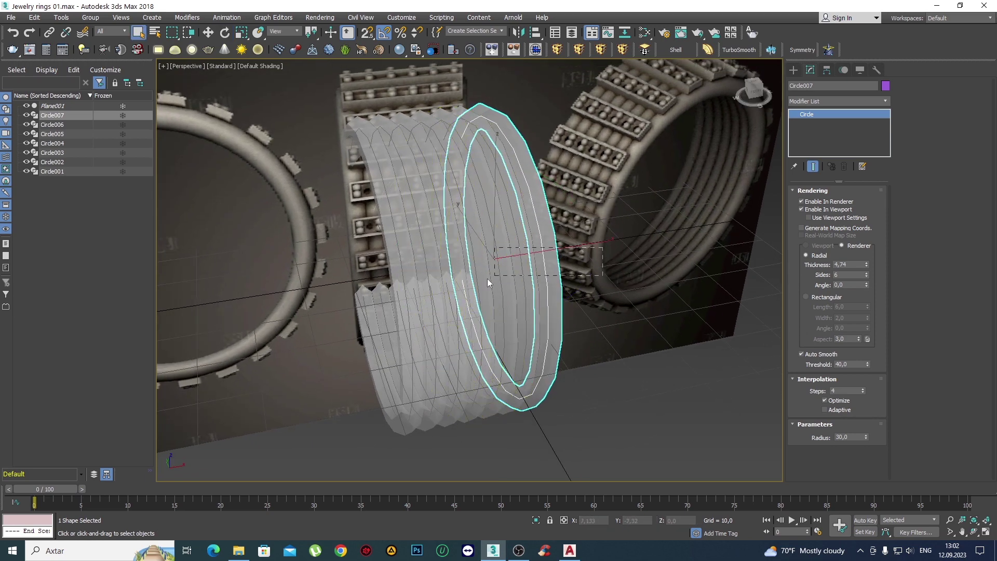
Box-select the tubes, exclude Circle001, and delete the other six.
{"action": "left_click_drag", "start_coordinate": [422, 281], "coordinate": [415, 276]}
{"action": "middle_click_drag", "start_coordinate": [415, 276], "coordinate": [480, 220], "text": "alt"}
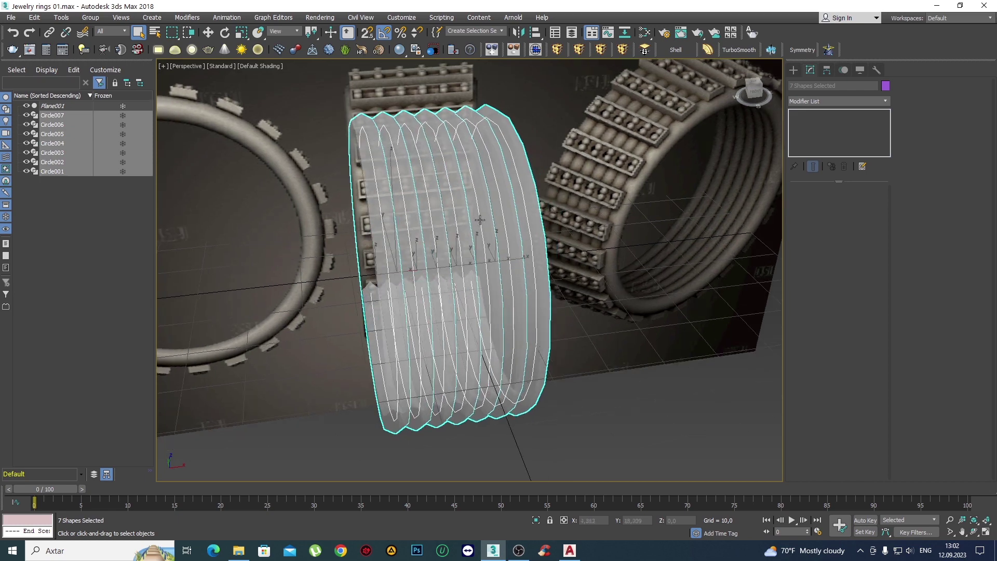
{"action": "left_click_drag", "start_coordinate": [464, 213], "coordinate": [404, 195], "text": "alt"}
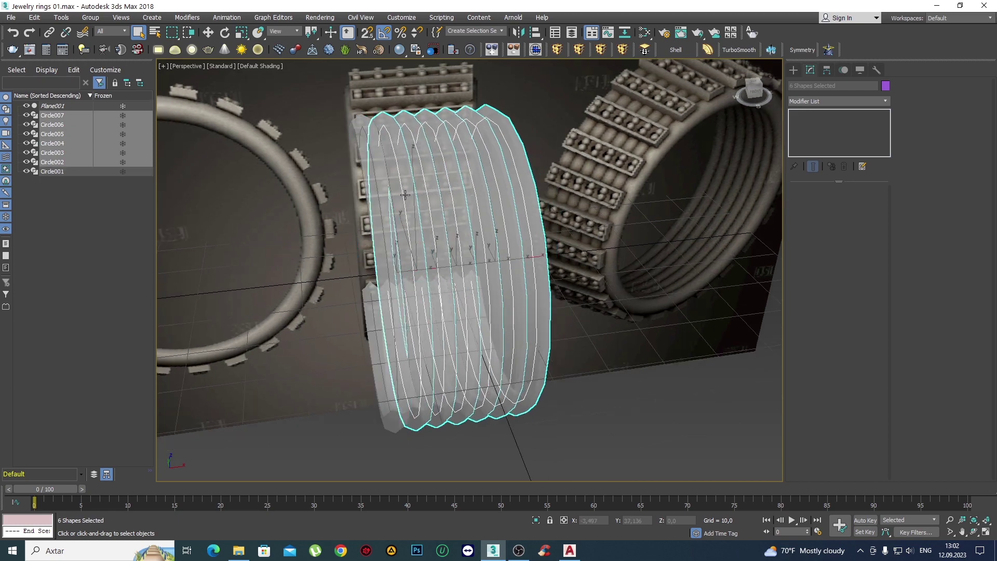
{"action": "key", "text": "Delete"}
{"action": "left_click", "coordinate": [376, 190]}
{"action": "key", "text": "F3"}
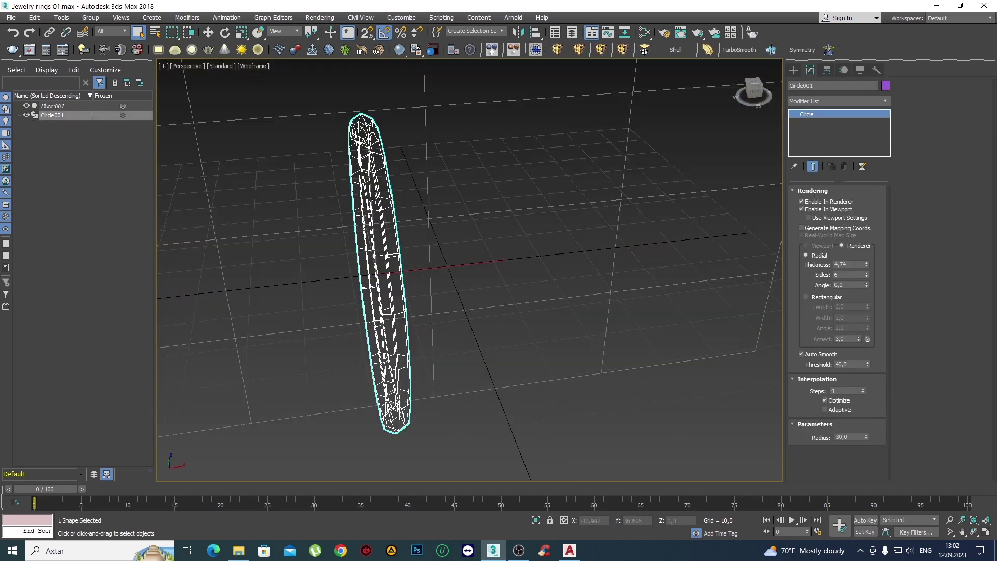
In Front view with See-Through on, set Circle001's Radial Thickness to 5,5.
{"action": "key", "text": "F3"}
{"action": "key", "text": "f"}
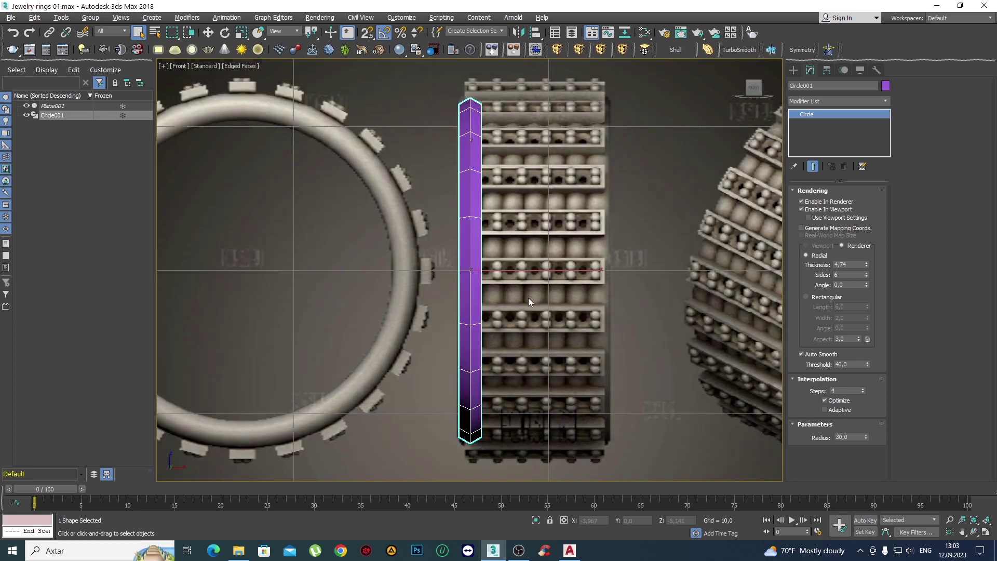
{"action": "scroll", "coordinate": [528, 297], "scroll_direction": "up", "scroll_amount": 4}
{"action": "key", "text": "alt+x"}
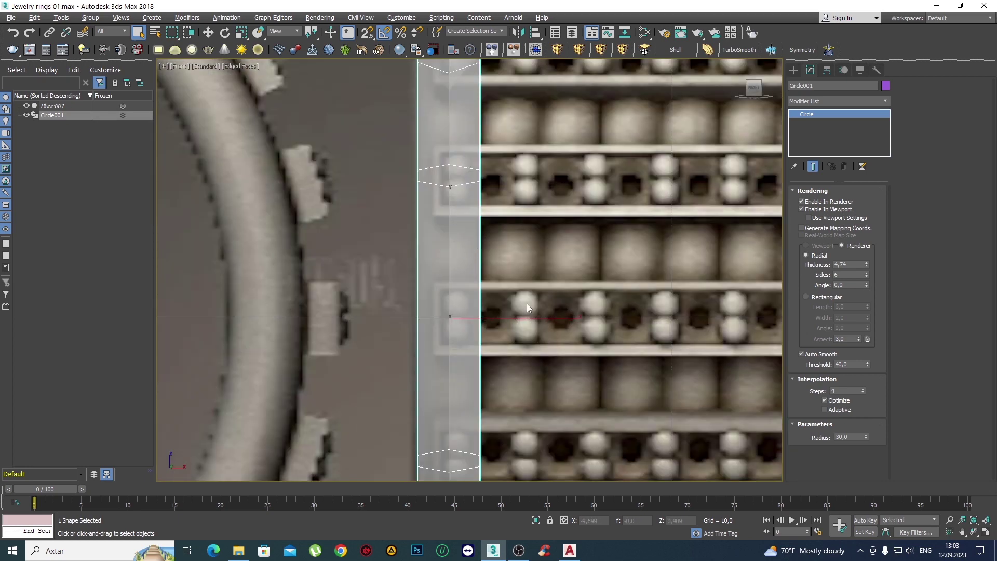
{"action": "double_click", "coordinate": [855, 266]}
{"action": "type", "text": "5"}
{"action": "key", "text": "Return"}
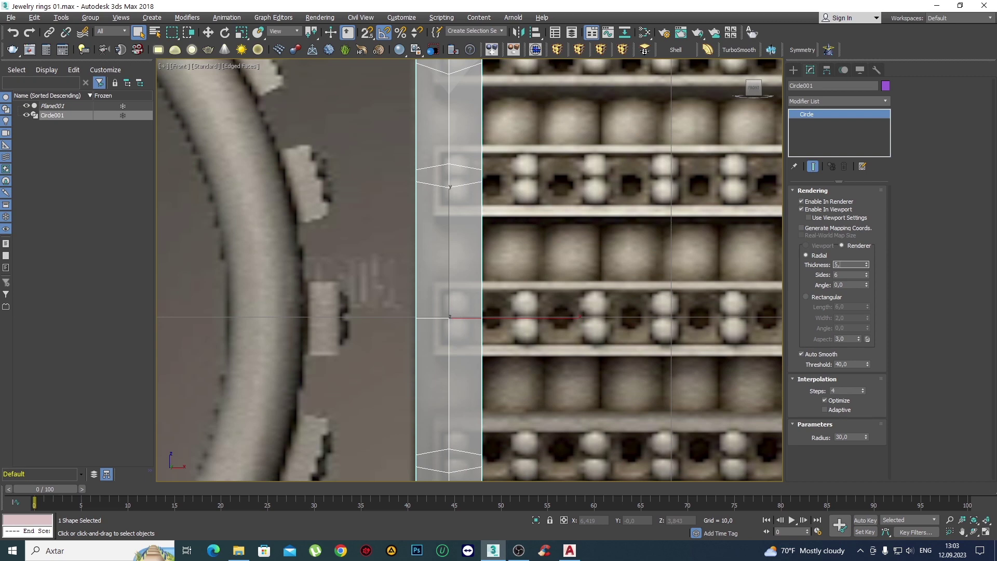
{"action": "type", "text": "5"}
{"action": "key", "text": "Return"}
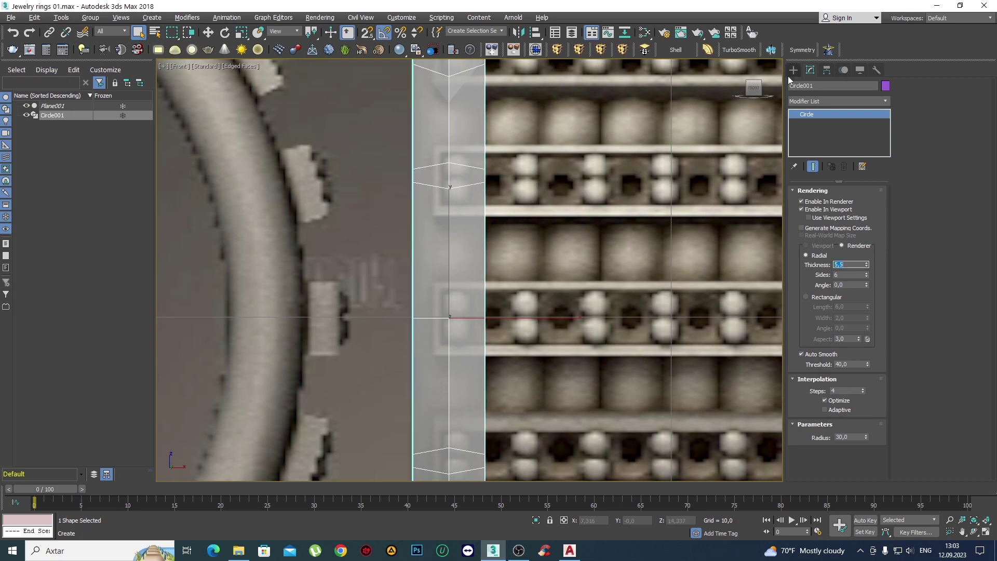
Return to the Create panel and switch to the Move tool.
{"action": "left_click", "coordinate": [794, 69]}
{"action": "key", "text": "w"}
{"action": "scroll", "coordinate": [481, 284], "scroll_direction": "up", "scroll_amount": 2}
{"action": "scroll", "coordinate": [463, 339], "scroll_direction": "up", "scroll_amount": 2}
Shift-drag Circle001 along X to make 6 copies, Circle002 through Circle007.
{"action": "scroll", "coordinate": [436, 331], "scroll_direction": "up", "scroll_amount": 2}
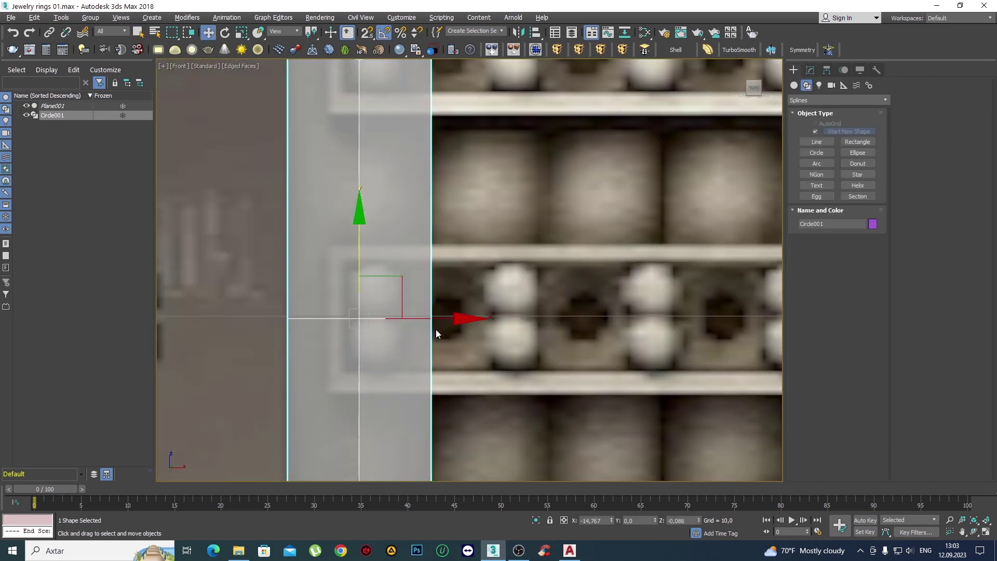
{"action": "mouse_move", "coordinate": [432, 322]}
{"action": "left_mouse_down"}
{"action": "mouse_move", "coordinate": [524, 326]}
{"action": "mouse_move", "coordinate": [561, 349]}
{"action": "left_mouse_up"}
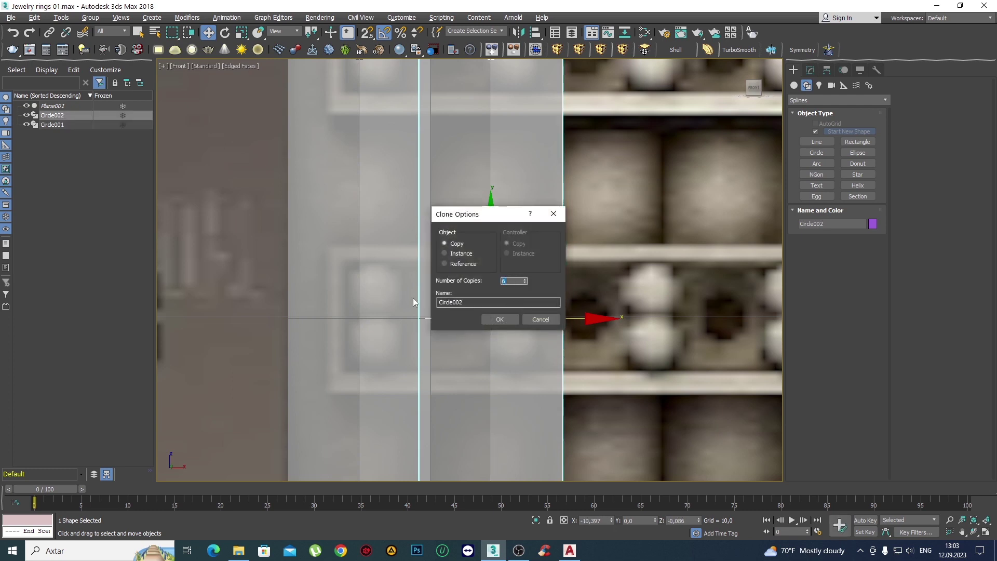
{"action": "left_click", "coordinate": [486, 319]}
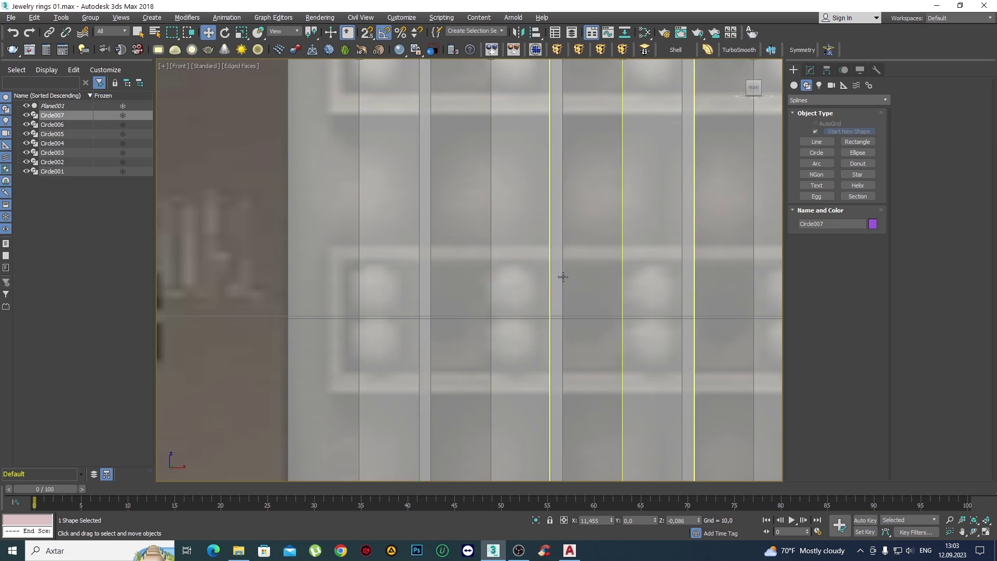
{"action": "scroll", "coordinate": [545, 272], "scroll_direction": "down", "scroll_amount": 3}
{"action": "scroll", "coordinate": [546, 272], "scroll_direction": "down", "scroll_amount": 2}
{"action": "scroll", "coordinate": [545, 272], "scroll_direction": "down", "scroll_amount": 2}
Select all seven tubes in Perspective and attach them into one object, Circle014.
{"action": "key", "text": "p"}
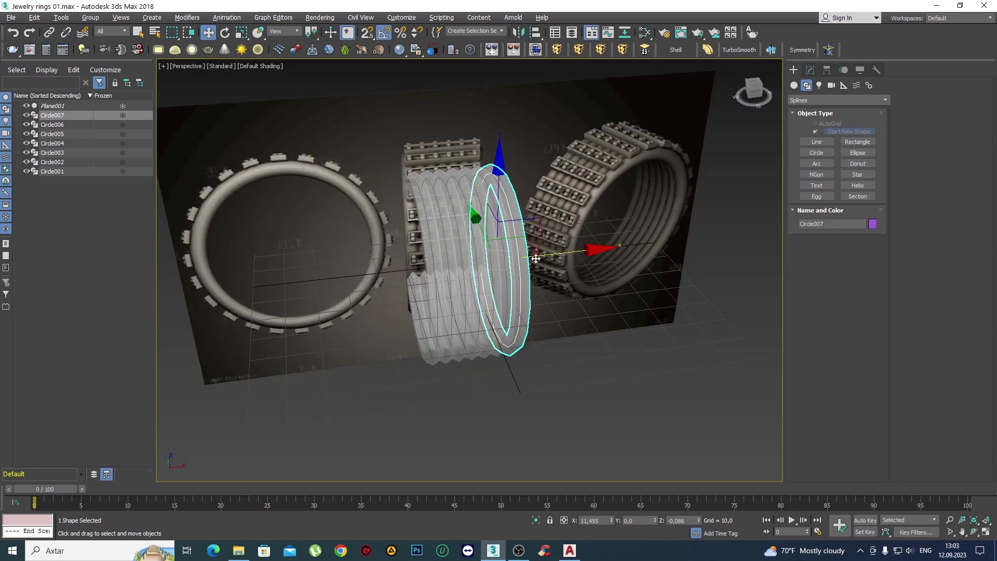
{"action": "key", "text": "ctrl+a"}
{"action": "key", "text": "z"}
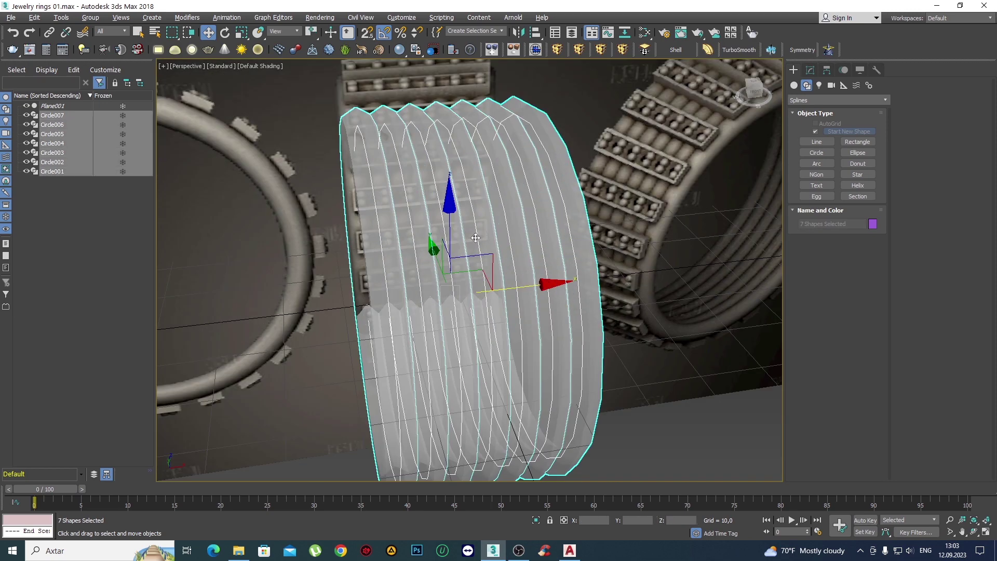
{"action": "key", "text": "F3"}
{"action": "key", "text": "F3"}
{"action": "key", "text": "alt+x"}
{"action": "mouse_move", "coordinate": [476, 237]}
{"action": "middle_mouse_down", "text": "alt"}
{"action": "mouse_move", "coordinate": [518, 237]}
{"action": "mouse_move", "coordinate": [509, 228]}
{"action": "middle_mouse_up", "text": "alt"}
{"action": "left_click", "coordinate": [491, 49]}
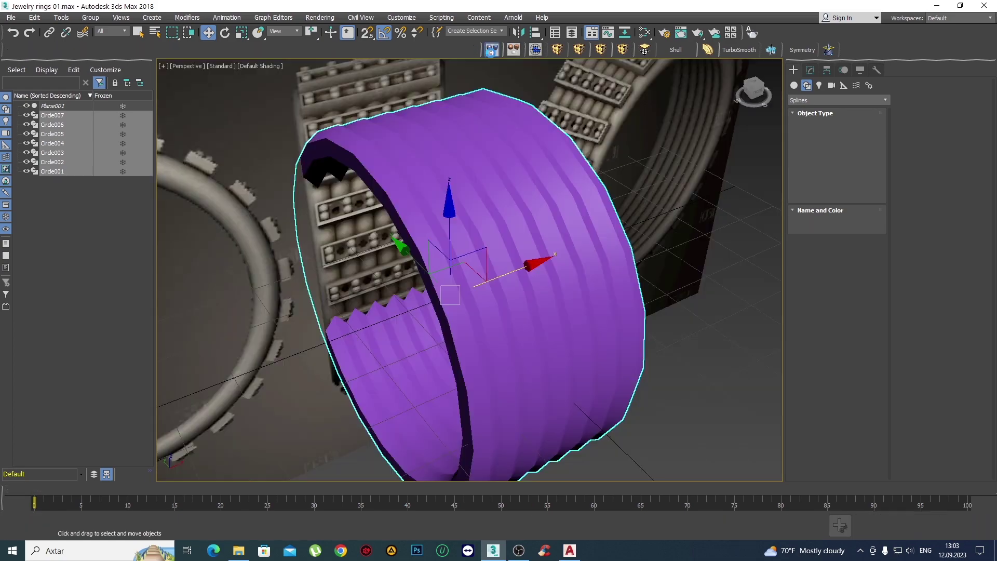
Smooth Circle014 with TurboSmooth at 2 iterations, viewed from the Top.
{"action": "key", "text": "q"}
{"action": "key", "text": "F4"}
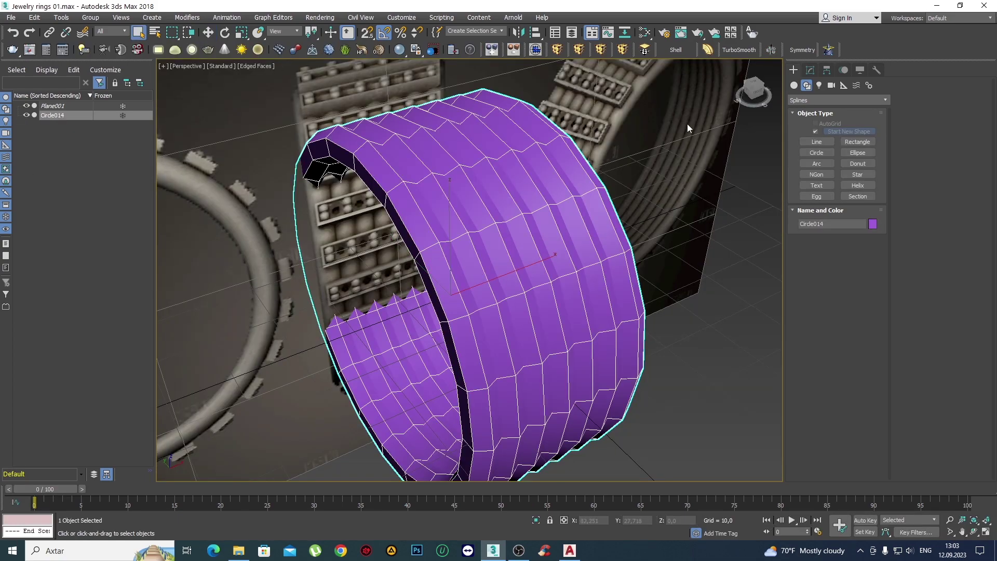
{"action": "left_click", "coordinate": [737, 50]}
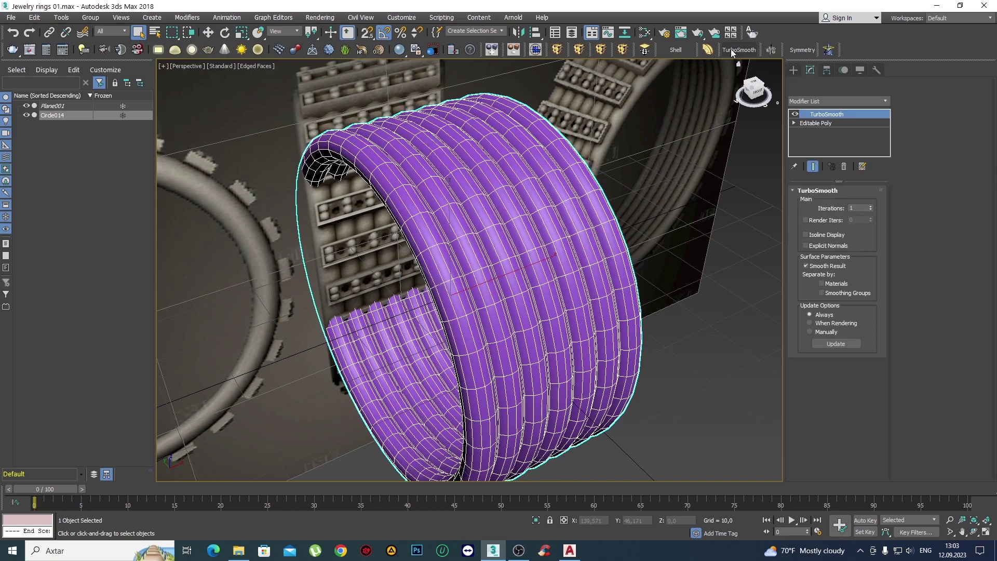
{"action": "left_click", "coordinate": [870, 207]}
{"action": "left_click", "coordinate": [747, 86]}
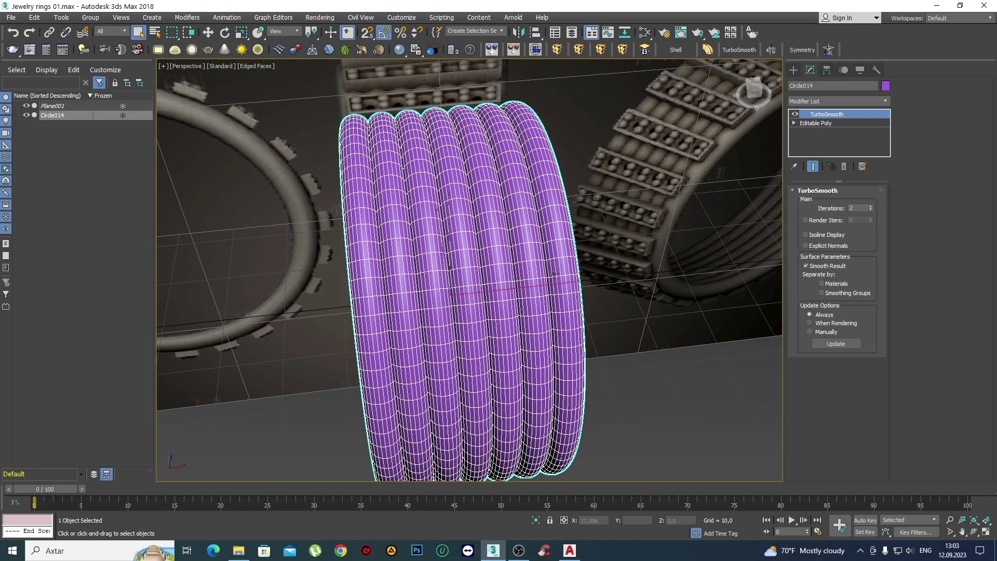
{"action": "scroll", "coordinate": [425, 228], "scroll_direction": "up", "scroll_amount": 4}
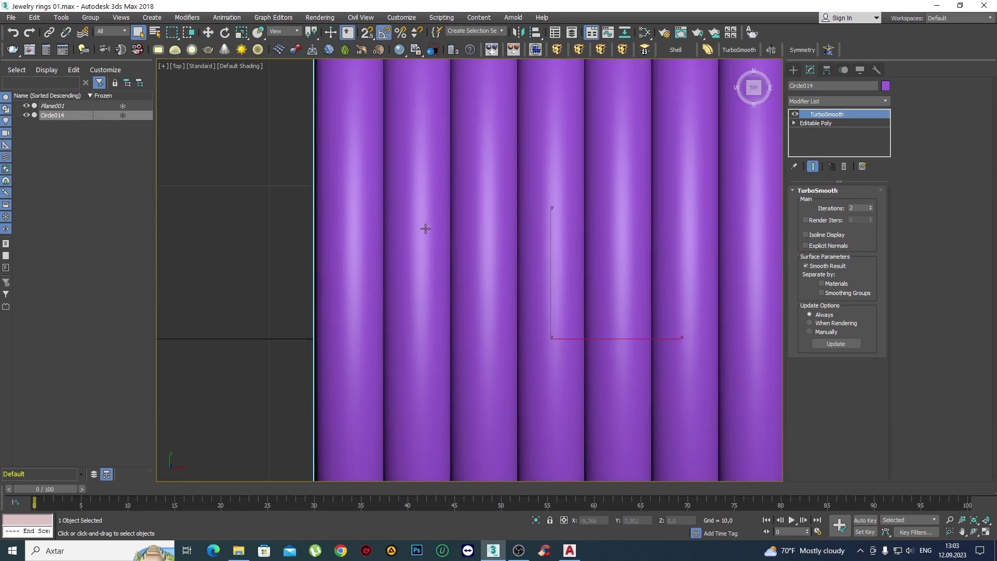
Check the smoothed ring in Top view, toggling wireframe and zooming.
{"action": "key", "text": "F3"}
{"action": "scroll", "coordinate": [397, 311], "scroll_direction": "down", "scroll_amount": 1}
{"action": "scroll", "coordinate": [393, 234], "scroll_direction": "up", "scroll_amount": 3}
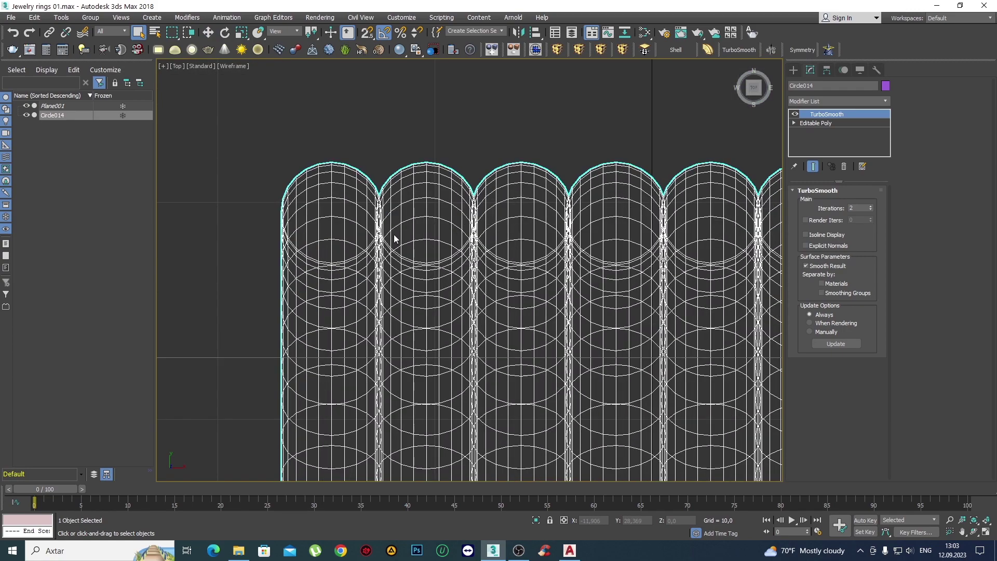
{"action": "scroll", "coordinate": [390, 210], "scroll_direction": "up", "scroll_amount": 3}
{"action": "scroll", "coordinate": [387, 205], "scroll_direction": "down", "scroll_amount": 3}
{"action": "scroll", "coordinate": [376, 166], "scroll_direction": "down", "scroll_amount": 2}
{"action": "key", "text": "F3"}
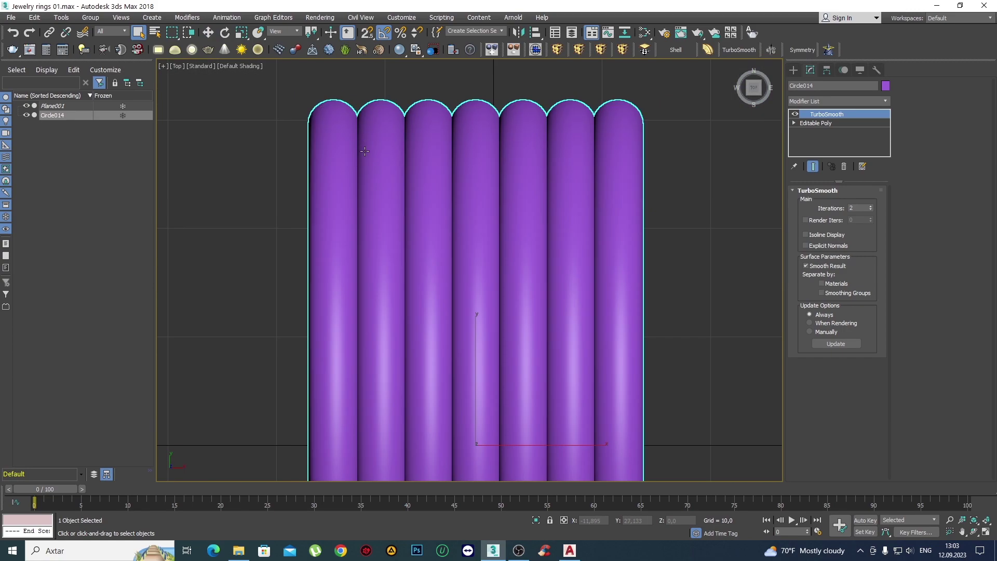
{"action": "scroll", "coordinate": [401, 186], "scroll_direction": "down", "scroll_amount": 3}
Orbit, zoom and pan the Perspective view to inspect the ring from above.
{"action": "key", "text": "p"}
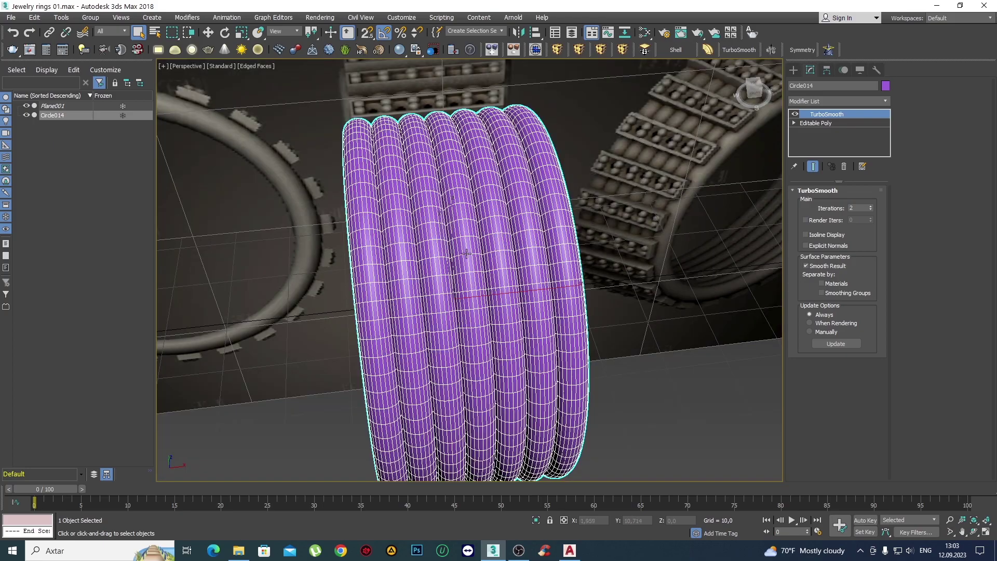
{"action": "mouse_move", "coordinate": [466, 253]}
{"action": "middle_mouse_down", "text": "alt"}
{"action": "mouse_move", "coordinate": [475, 219]}
{"action": "mouse_move", "coordinate": [536, 260]}
{"action": "mouse_move", "coordinate": [645, 267]}
{"action": "mouse_move", "coordinate": [321, 195]}
{"action": "middle_mouse_up", "text": "alt"}
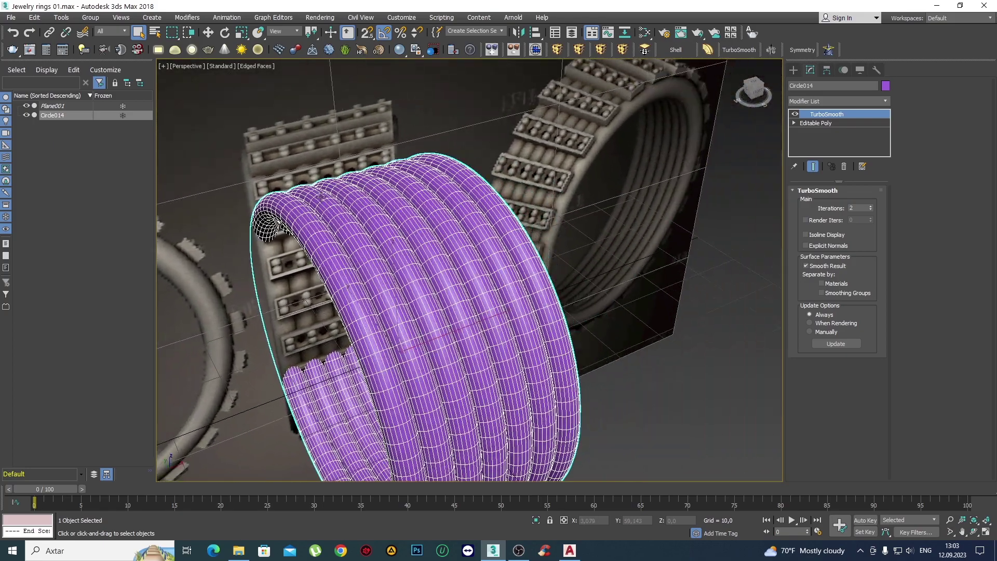
{"action": "scroll", "coordinate": [599, 149], "scroll_direction": "up", "scroll_amount": 5}
{"action": "scroll", "coordinate": [561, 236], "scroll_direction": "up", "scroll_amount": 3}
{"action": "scroll", "coordinate": [553, 230], "scroll_direction": "down", "scroll_amount": 6}
{"action": "scroll", "coordinate": [528, 305], "scroll_direction": "down", "scroll_amount": 3}
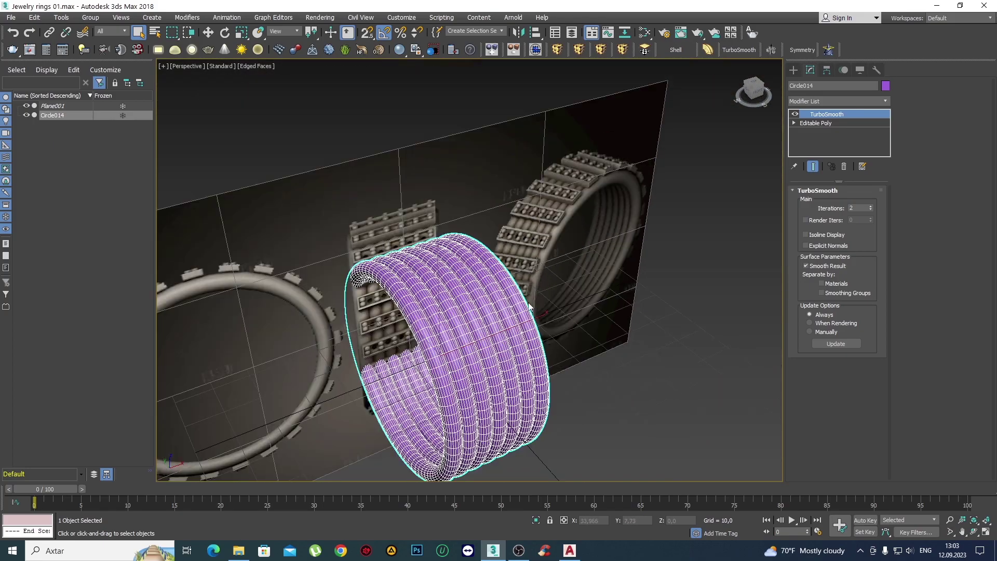
{"action": "middle_click_drag", "start_coordinate": [529, 305], "coordinate": [574, 257]}
{"action": "scroll", "coordinate": [484, 252], "scroll_direction": "up", "scroll_amount": 2}
{"action": "scroll", "coordinate": [440, 273], "scroll_direction": "up", "scroll_amount": 2}
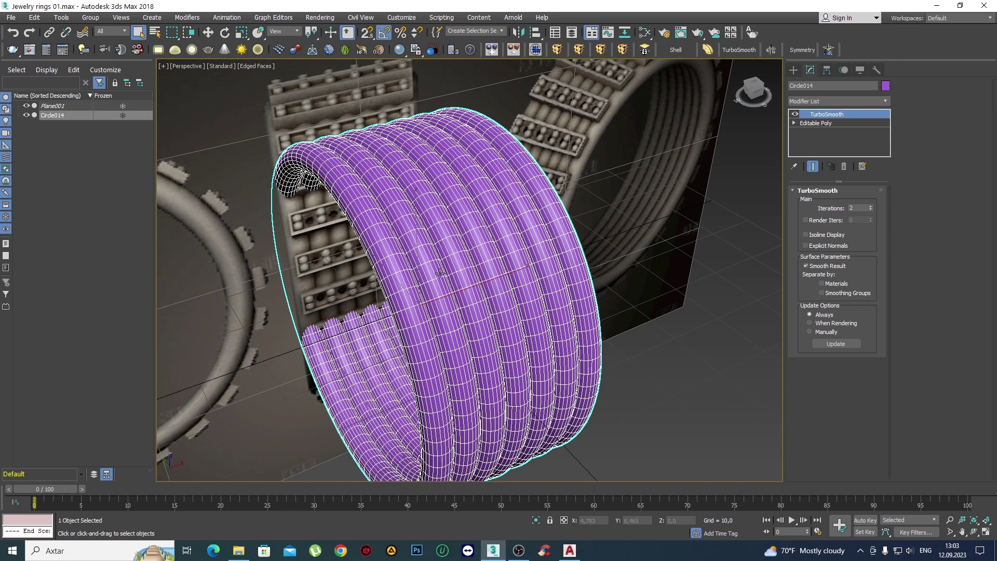
Remove TurboSmooth from Circle014 and centre its pivot using Affect Pivot Only and Center to Object.
{"action": "right_click", "coordinate": [810, 115]}
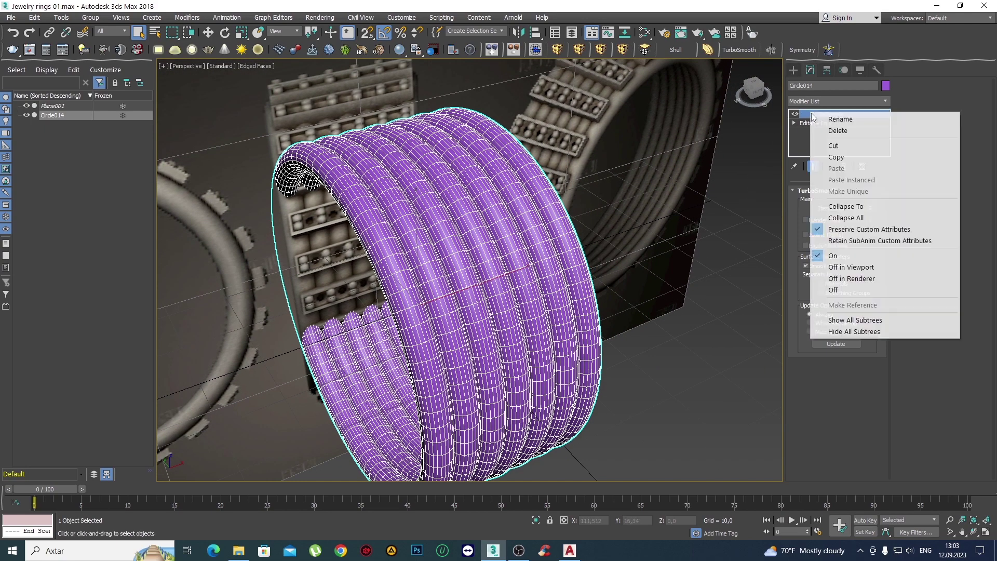
{"action": "left_click", "coordinate": [833, 132]}
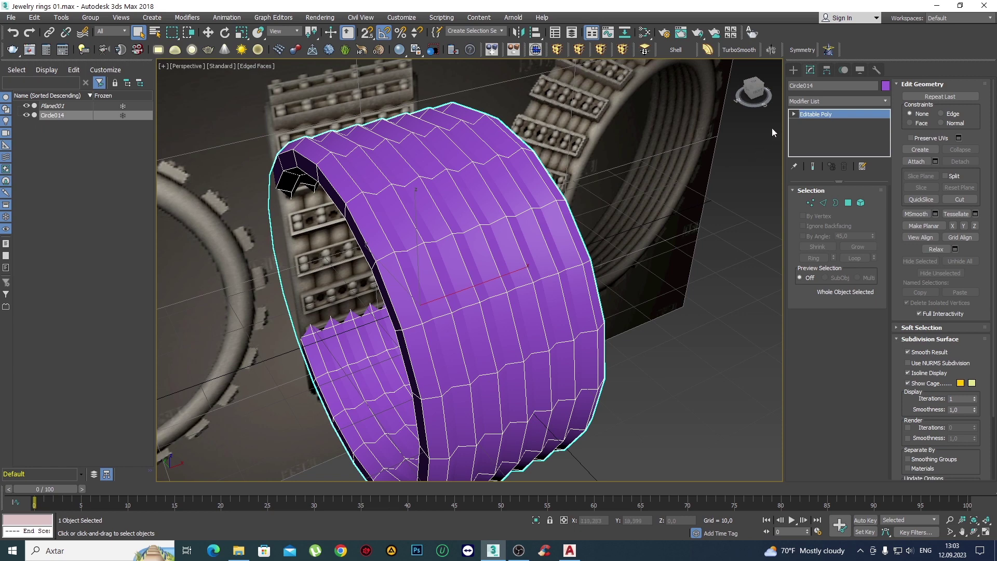
{"action": "left_click", "coordinate": [827, 70]}
{"action": "left_click", "coordinate": [828, 142]}
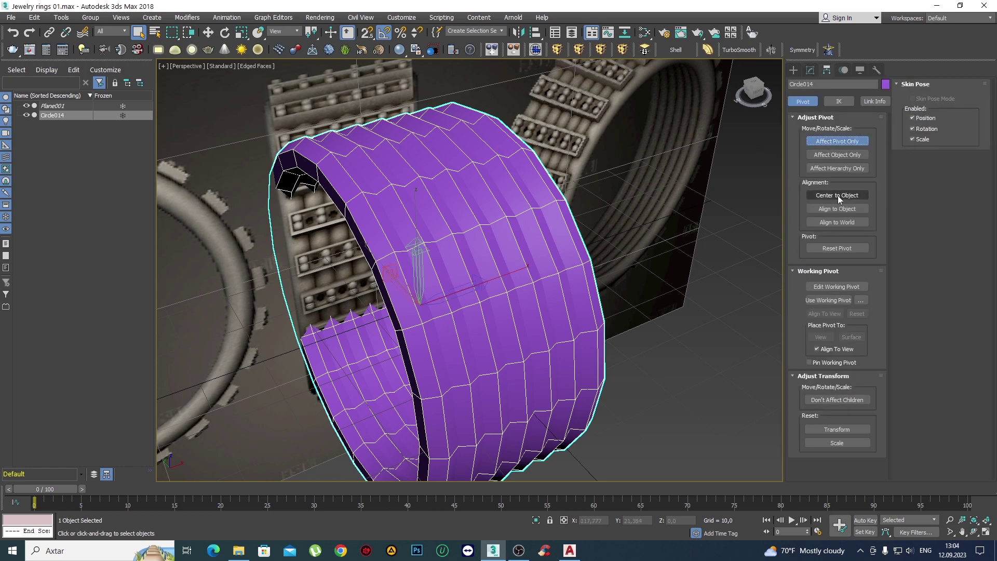
{"action": "left_click", "coordinate": [829, 139]}
{"action": "left_click", "coordinate": [794, 70]}
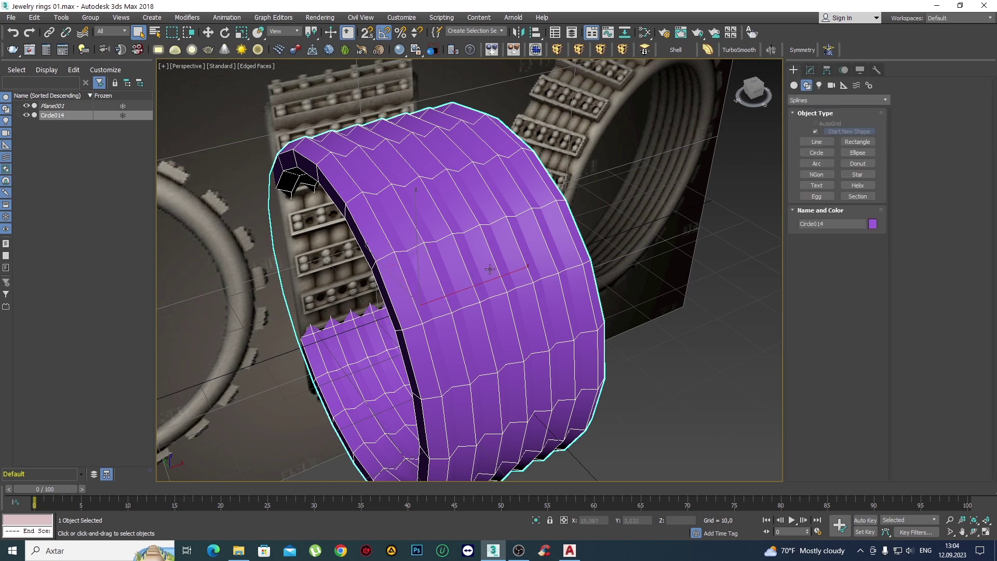
{"action": "mouse_move", "coordinate": [489, 268]}
{"action": "middle_mouse_down", "text": "alt"}
{"action": "mouse_move", "coordinate": [423, 243]}
{"action": "mouse_move", "coordinate": [502, 267]}
{"action": "middle_mouse_up", "text": "alt"}
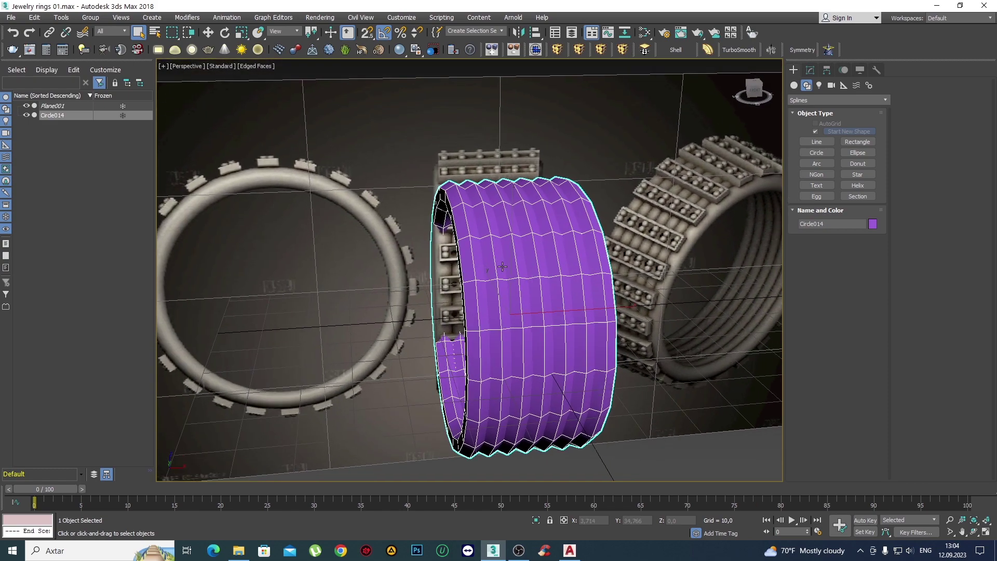
Rotate Circle014 90° upright in Front view and slide it left over the left reference ring.
{"action": "key", "text": "f"}
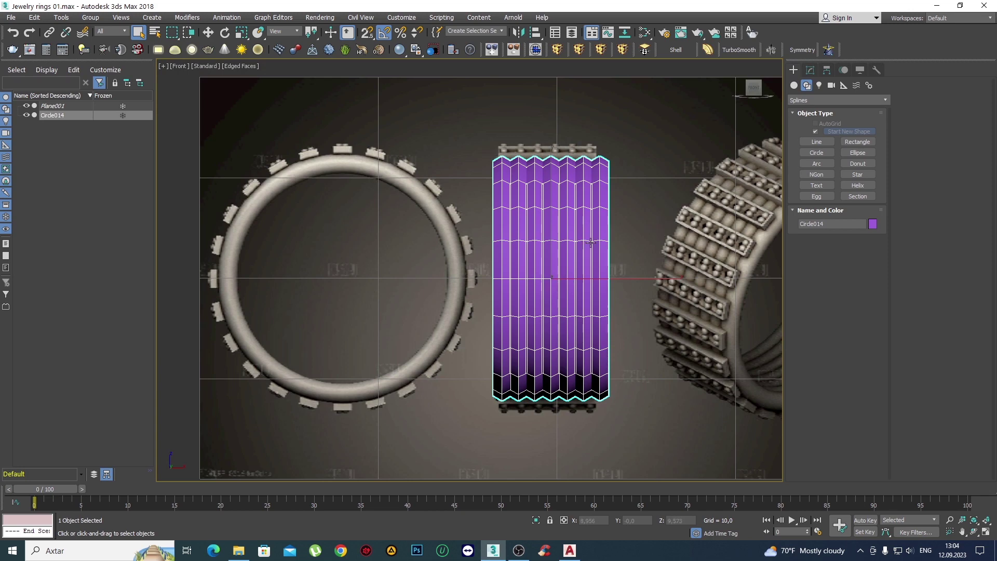
{"action": "key", "text": "e"}
{"action": "left_click_drag", "start_coordinate": [637, 294], "coordinate": [630, 295]}
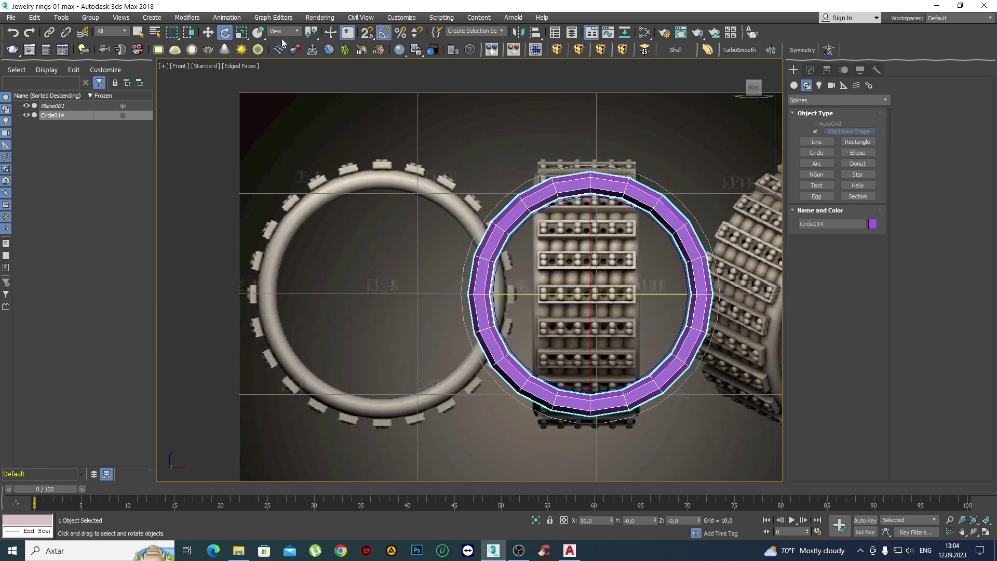
{"action": "key", "text": "w"}
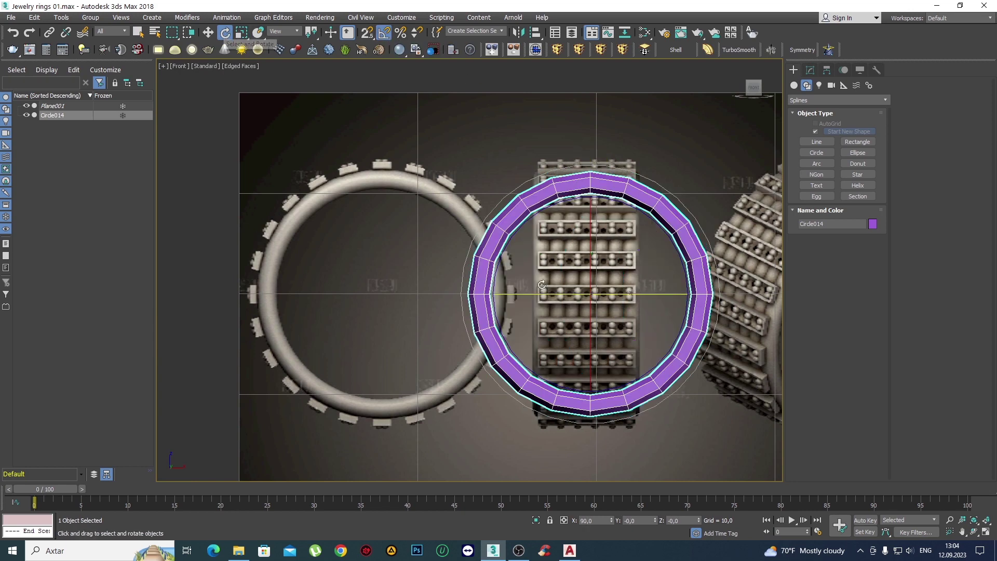
{"action": "middle_click_drag", "start_coordinate": [595, 298], "coordinate": [632, 285]}
{"action": "left_click_drag", "start_coordinate": [677, 285], "coordinate": [468, 248]}
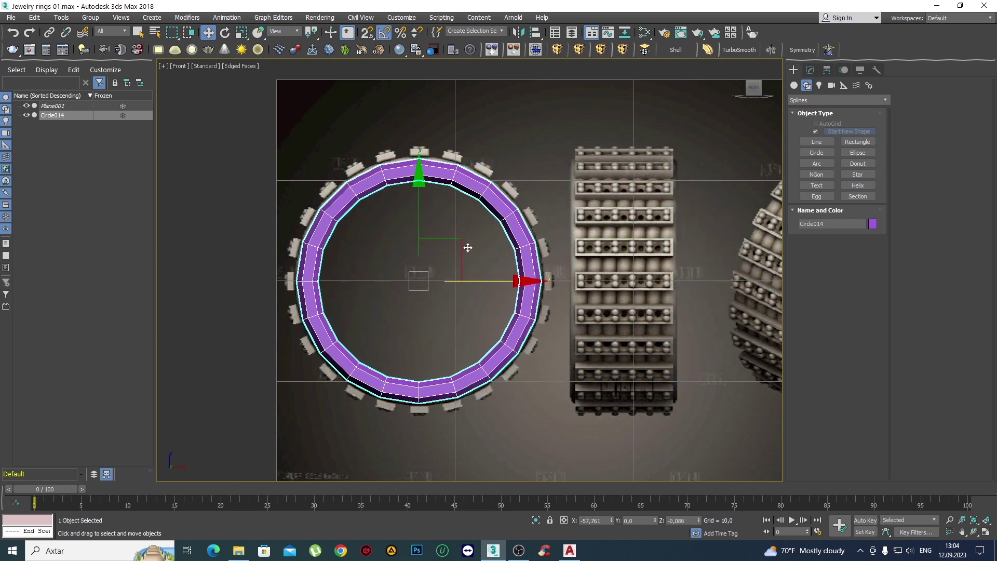
Frame the middle ring's bead rows in Front view and show the Standard Primitives.
{"action": "key", "text": "q"}
{"action": "scroll", "coordinate": [504, 264], "scroll_direction": "up", "scroll_amount": 1}
{"action": "scroll", "coordinate": [614, 294], "scroll_direction": "up", "scroll_amount": 2}
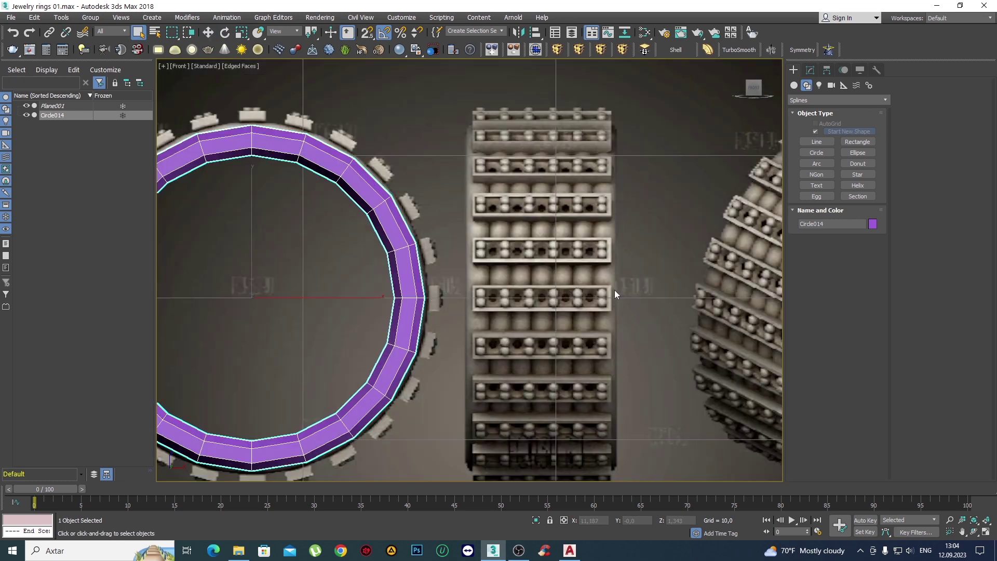
{"action": "scroll", "coordinate": [591, 260], "scroll_direction": "down", "scroll_amount": 2}
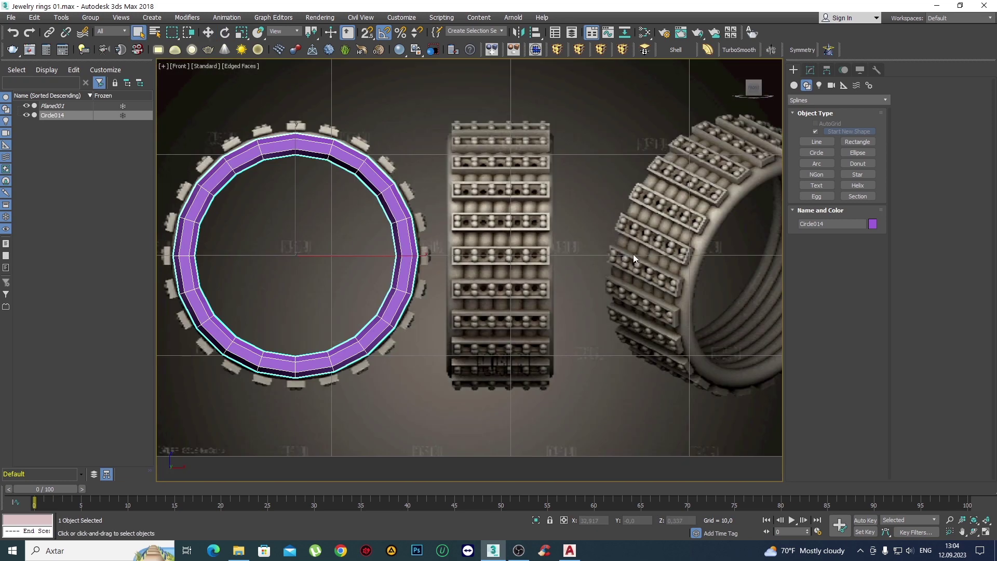
{"action": "scroll", "coordinate": [633, 254], "scroll_direction": "up", "scroll_amount": 3}
{"action": "middle_click_drag", "start_coordinate": [516, 262], "coordinate": [608, 294]}
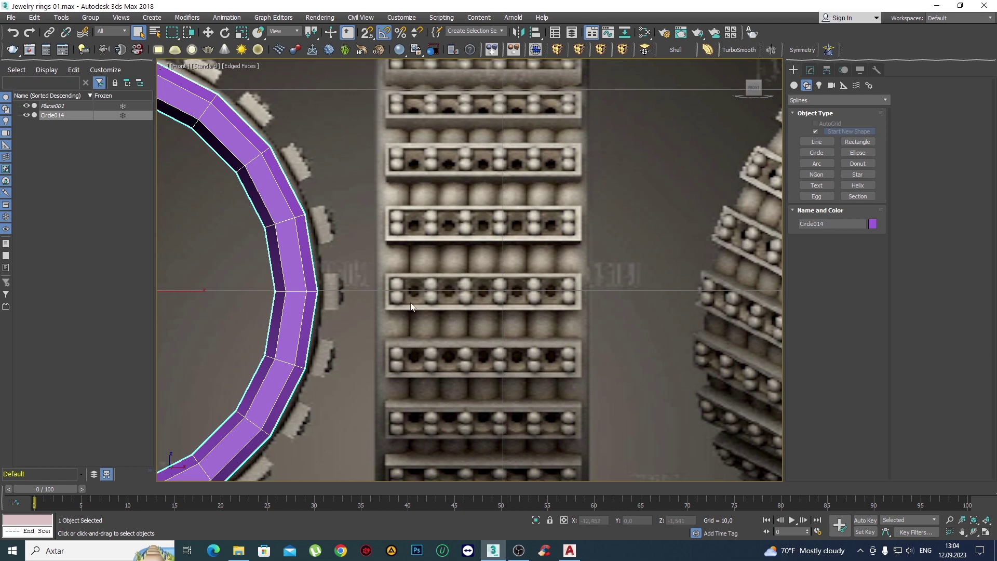
{"action": "middle_click_drag", "start_coordinate": [411, 306], "coordinate": [403, 224]}
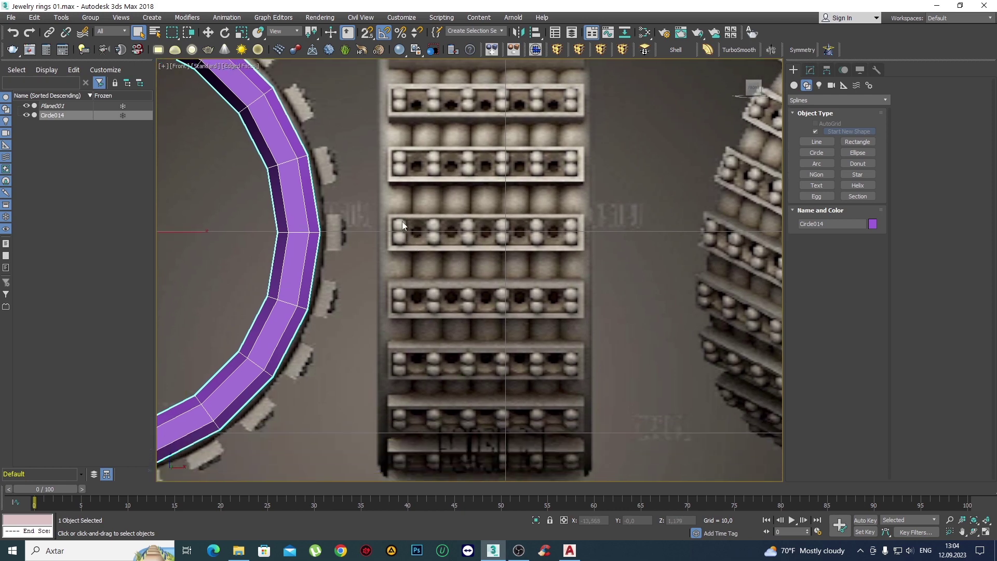
{"action": "left_click", "coordinate": [793, 85]}
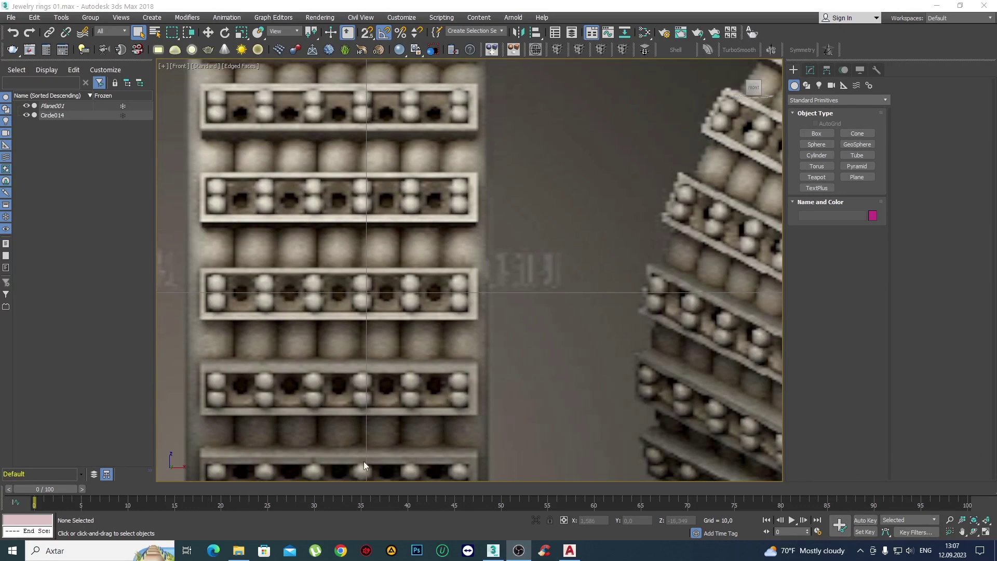
Draw Sphere001 (radius 1,011, 10 segments) over a reference bead, then frame it in Perspective.
{"action": "left_click", "coordinate": [824, 146]}
{"action": "scroll", "coordinate": [414, 238], "scroll_direction": "up", "scroll_amount": 3}
{"action": "scroll", "coordinate": [413, 238], "scroll_direction": "up", "scroll_amount": 2}
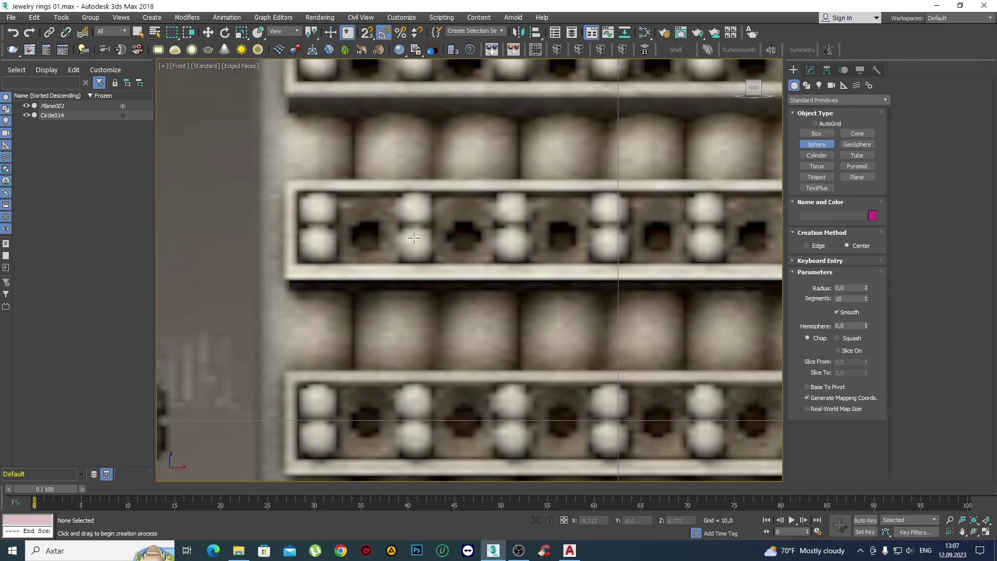
{"action": "left_click_drag", "start_coordinate": [413, 245], "coordinate": [428, 261]}
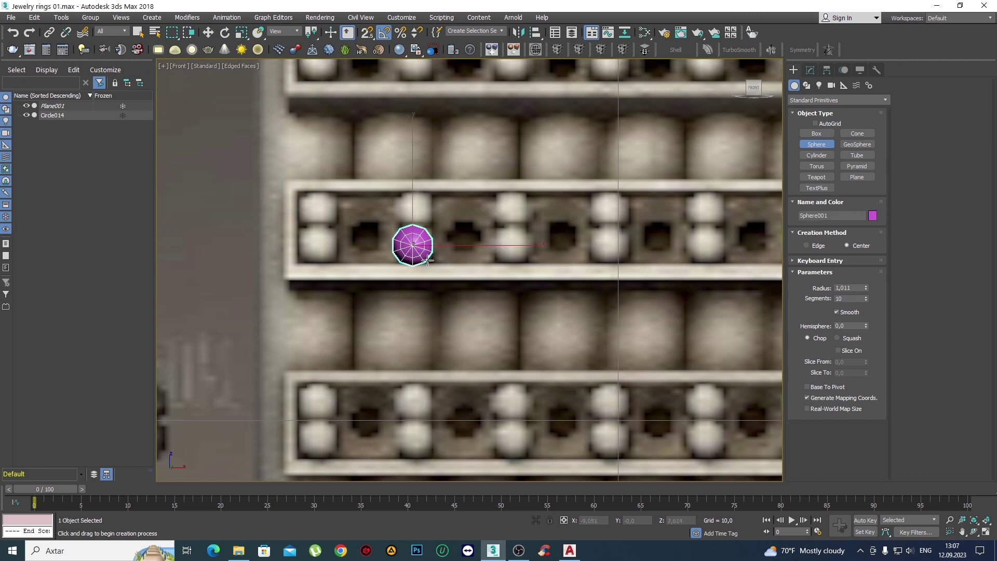
{"action": "scroll", "coordinate": [415, 249], "scroll_direction": "up", "scroll_amount": 2}
{"action": "scroll", "coordinate": [417, 259], "scroll_direction": "down", "scroll_amount": 2}
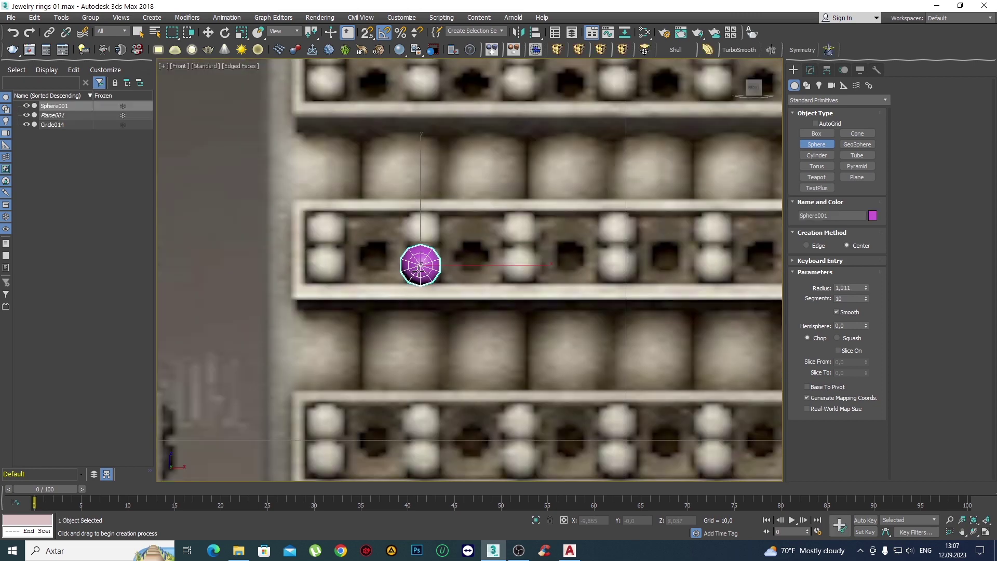
{"action": "key", "text": "p"}
{"action": "key", "text": "z"}
{"action": "mouse_move", "coordinate": [502, 265]}
{"action": "middle_mouse_down", "text": "alt"}
{"action": "mouse_move", "coordinate": [591, 264]}
{"action": "mouse_move", "coordinate": [527, 252]}
{"action": "mouse_move", "coordinate": [650, 285]}
{"action": "mouse_move", "coordinate": [678, 282]}
{"action": "mouse_move", "coordinate": [578, 267]}
{"action": "mouse_move", "coordinate": [545, 279]}
{"action": "middle_mouse_up", "text": "alt"}
Raise Sphere001's segments from 10 to 12.
{"action": "left_click", "coordinate": [810, 69]}
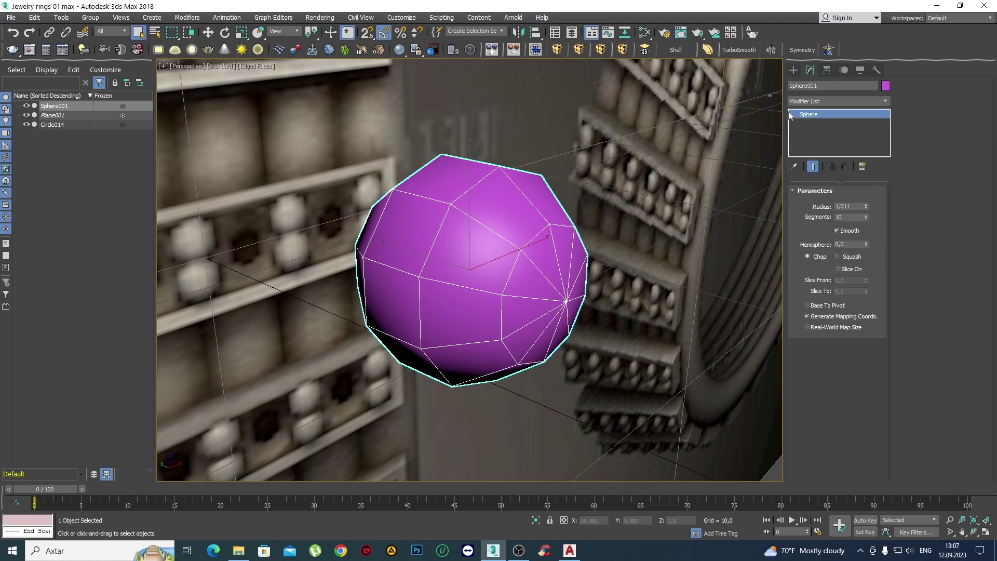
{"action": "left_click", "coordinate": [865, 215]}
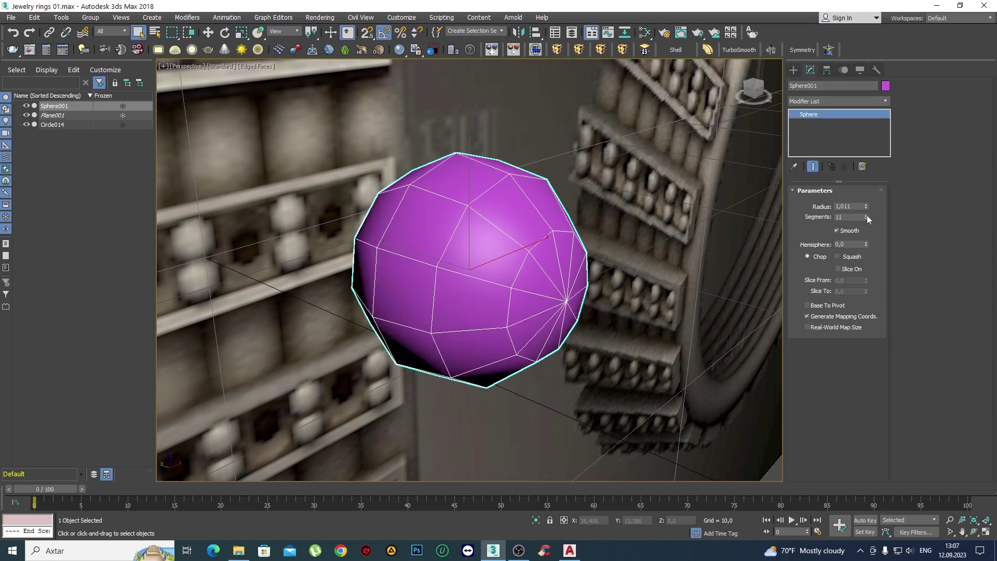
{"action": "left_click", "coordinate": [866, 215]}
{"action": "mouse_move", "coordinate": [581, 275]}
{"action": "middle_mouse_down", "text": "alt"}
{"action": "mouse_move", "coordinate": [478, 283]}
{"action": "mouse_move", "coordinate": [582, 290]}
{"action": "middle_mouse_up", "text": "alt"}
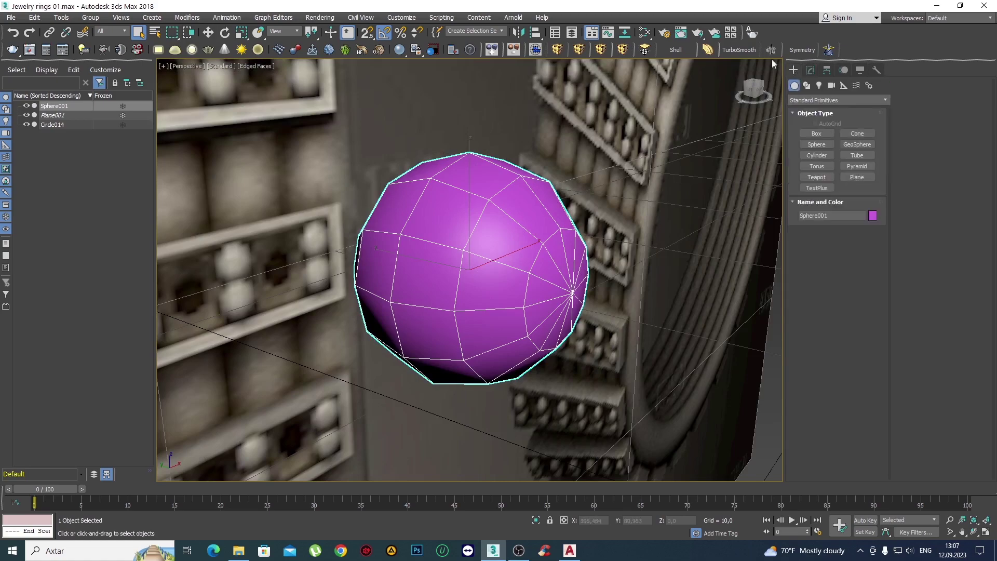
Try a TurboSmooth modifier with 2 iterations on the sphere.
{"action": "left_click", "coordinate": [752, 51]}
{"action": "scroll", "coordinate": [535, 224], "scroll_direction": "down", "scroll_amount": 3}
{"action": "scroll", "coordinate": [618, 293], "scroll_direction": "down", "scroll_amount": 5}
{"action": "scroll", "coordinate": [569, 271], "scroll_direction": "up", "scroll_amount": 6}
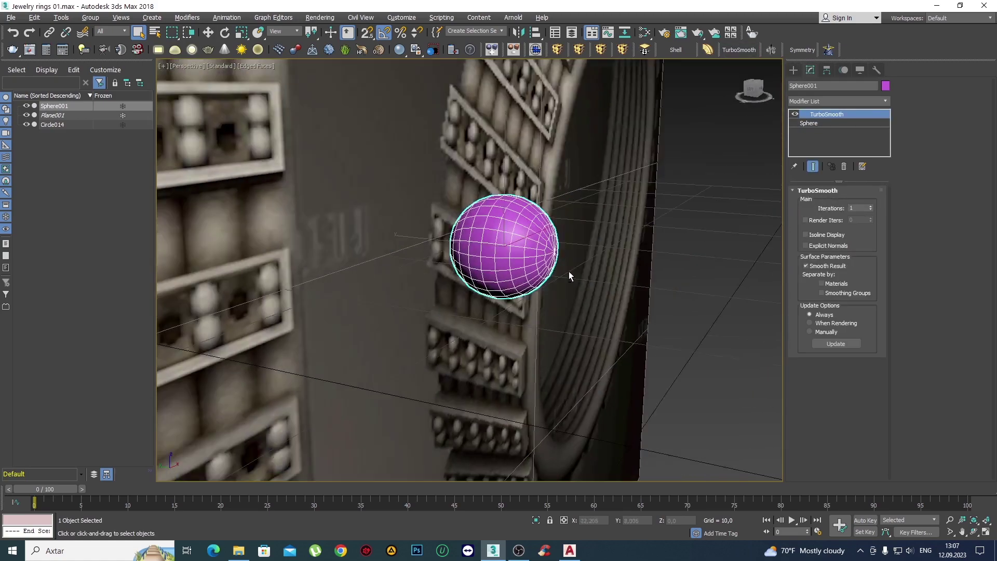
{"action": "middle_click_drag", "start_coordinate": [568, 271], "coordinate": [693, 248], "text": "alt"}
{"action": "left_click", "coordinate": [870, 207]}
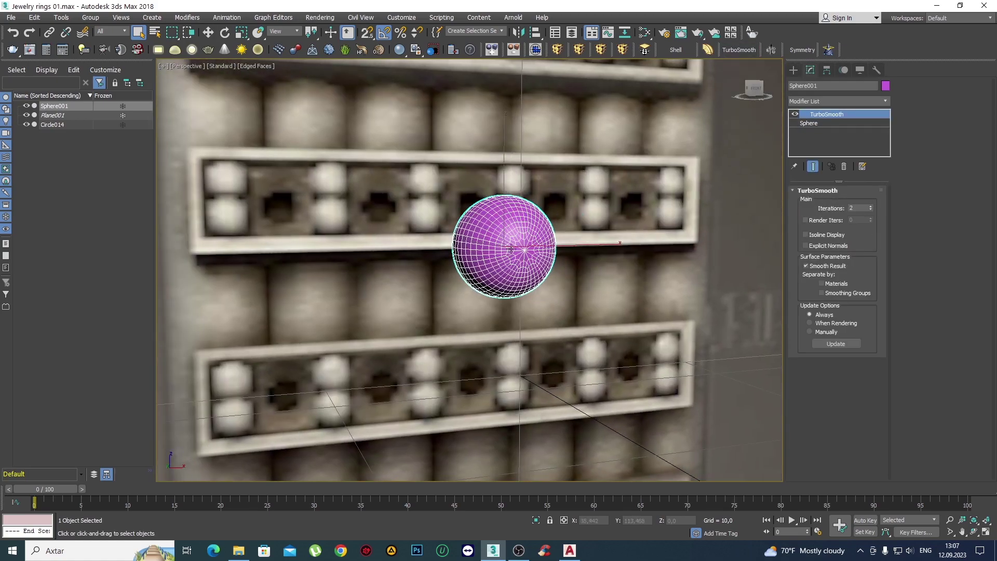
{"action": "mouse_move", "coordinate": [550, 322]}
{"action": "middle_mouse_down", "text": "alt"}
{"action": "mouse_move", "coordinate": [569, 336]}
{"action": "mouse_move", "coordinate": [544, 255]}
{"action": "middle_mouse_up", "text": "alt"}
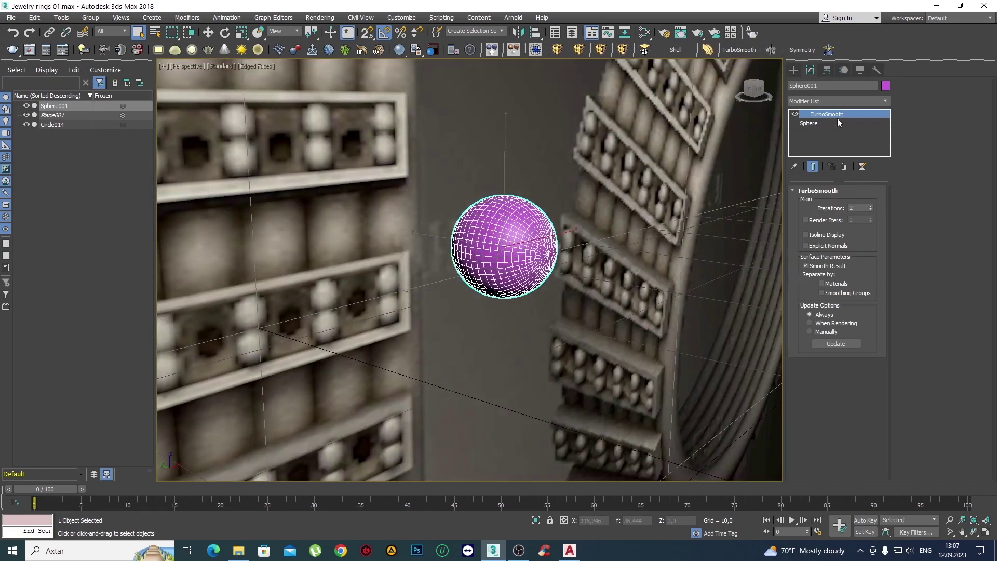
Delete the TurboSmooth modifier and go back to the Front view.
{"action": "right_click", "coordinate": [837, 119]}
{"action": "left_click", "coordinate": [856, 135]}
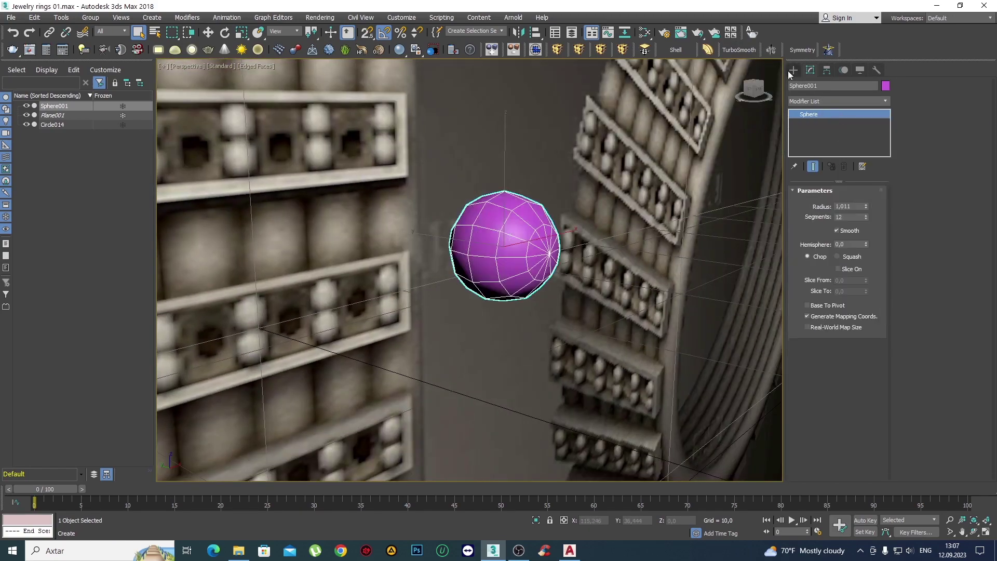
{"action": "left_click", "coordinate": [790, 70]}
{"action": "mouse_move", "coordinate": [695, 207]}
{"action": "middle_mouse_down", "text": "alt"}
{"action": "mouse_move", "coordinate": [677, 240]}
{"action": "mouse_move", "coordinate": [588, 228]}
{"action": "middle_mouse_up", "text": "alt"}
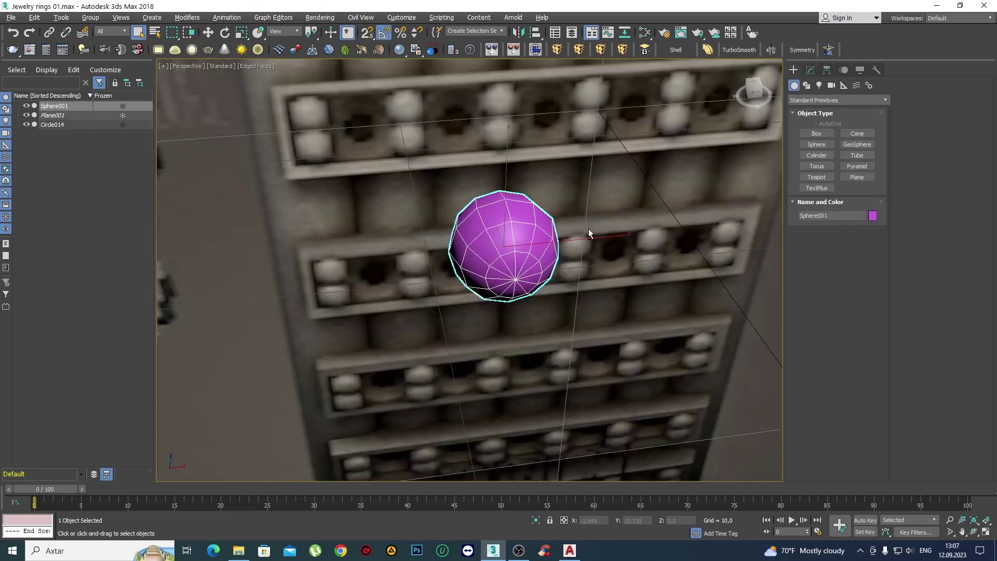
{"action": "key", "text": "f"}
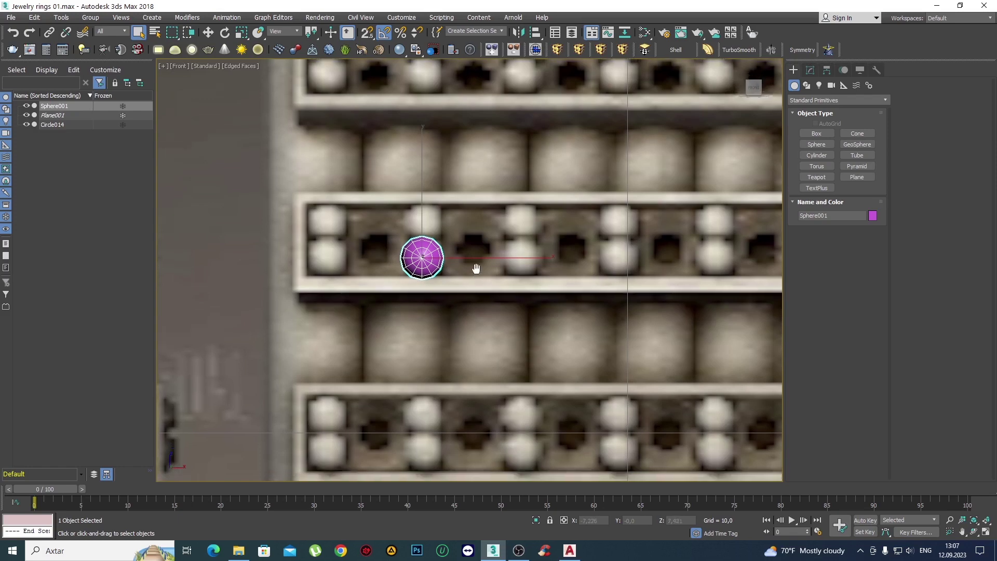
Move Sphere001 down onto the next bead row in the Front view.
{"action": "scroll", "coordinate": [475, 267], "scroll_direction": "down", "scroll_amount": 8}
{"action": "scroll", "coordinate": [486, 269], "scroll_direction": "down", "scroll_amount": 3}
{"action": "scroll", "coordinate": [481, 306], "scroll_direction": "up", "scroll_amount": 6}
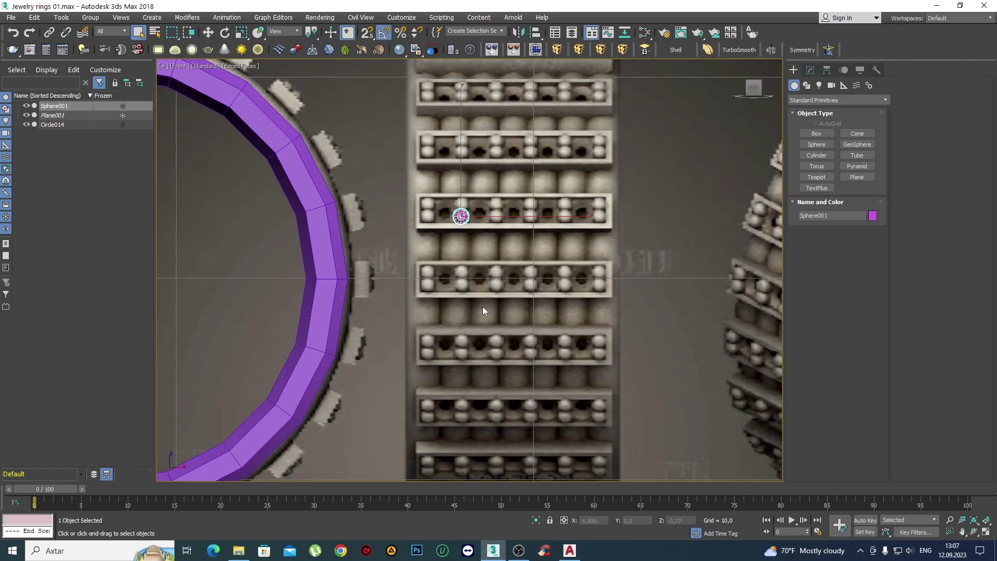
{"action": "middle_click_drag", "start_coordinate": [478, 254], "coordinate": [477, 244]}
{"action": "scroll", "coordinate": [477, 245], "scroll_direction": "up", "scroll_amount": 2}
{"action": "key", "text": "w"}
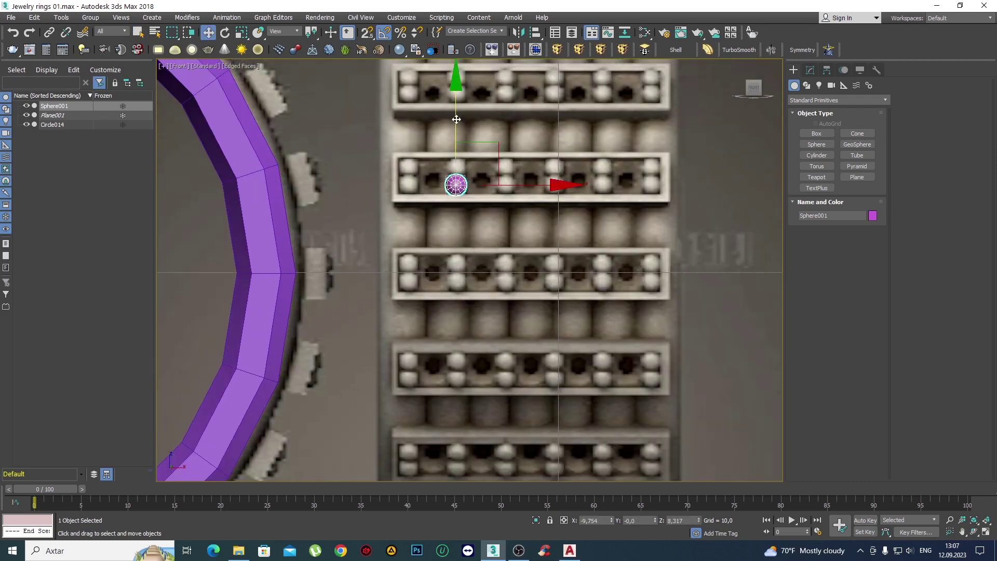
{"action": "left_click_drag", "start_coordinate": [456, 120], "coordinate": [457, 212]}
{"action": "scroll", "coordinate": [457, 213], "scroll_direction": "up", "scroll_amount": 1}
{"action": "scroll", "coordinate": [467, 202], "scroll_direction": "up", "scroll_amount": 2}
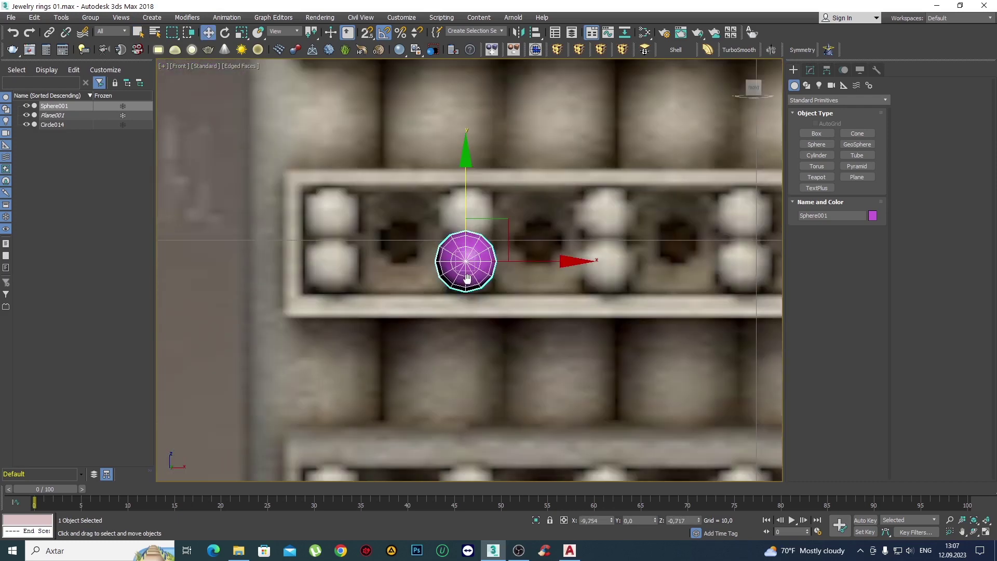
{"action": "scroll", "coordinate": [477, 187], "scroll_direction": "up", "scroll_amount": 2}
{"action": "left_click_drag", "start_coordinate": [471, 172], "coordinate": [470, 180]}
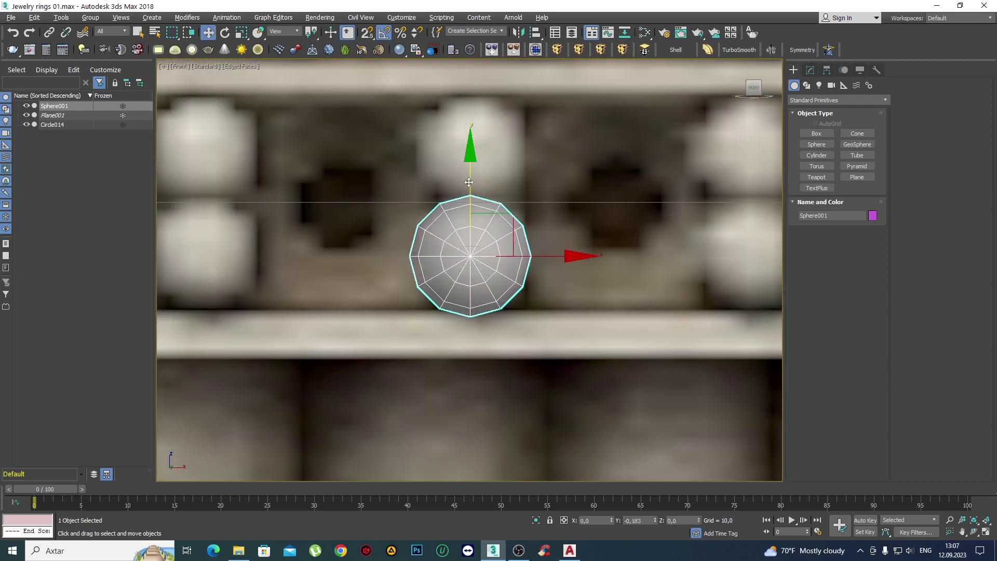
{"action": "scroll", "coordinate": [482, 200], "scroll_direction": "down", "scroll_amount": 2}
{"action": "scroll", "coordinate": [422, 251], "scroll_direction": "down", "scroll_amount": 2}
{"action": "middle_click_drag", "start_coordinate": [422, 251], "coordinate": [277, 247]}
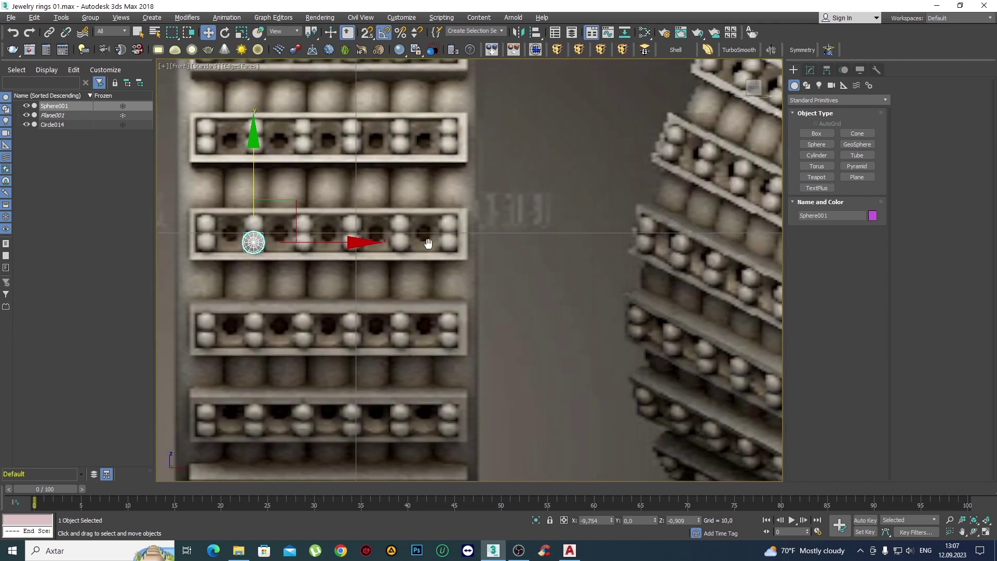
{"action": "scroll", "coordinate": [468, 249], "scroll_direction": "down", "scroll_amount": 2}
{"action": "scroll", "coordinate": [649, 223], "scroll_direction": "up", "scroll_amount": 5}
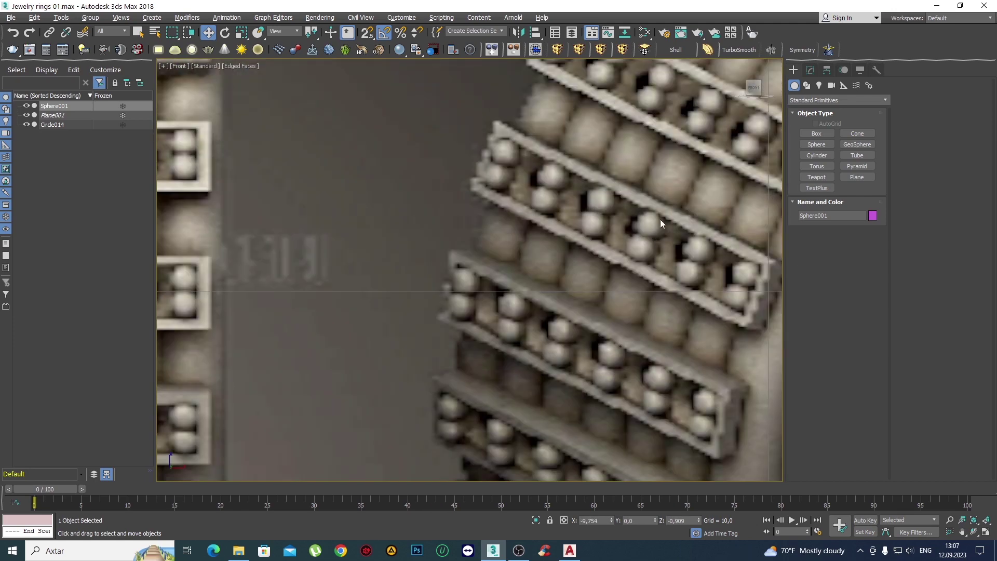
{"action": "scroll", "coordinate": [444, 258], "scroll_direction": "down", "scroll_amount": 3}
{"action": "scroll", "coordinate": [338, 294], "scroll_direction": "up", "scroll_amount": 2}
{"action": "scroll", "coordinate": [384, 260], "scroll_direction": "up", "scroll_amount": 2}
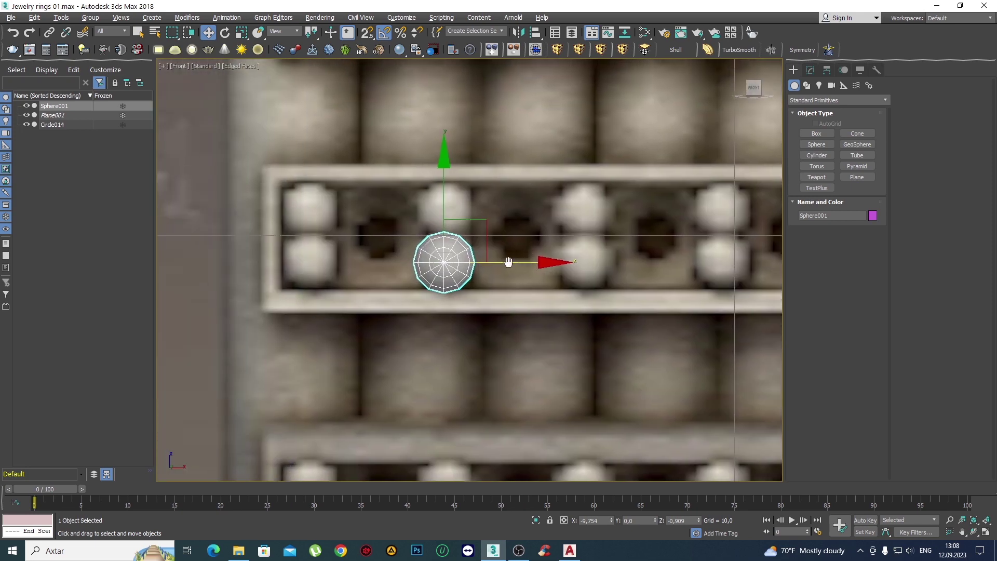
Set Sphere001's radius to 0,95.
{"action": "left_click", "coordinate": [810, 71]}
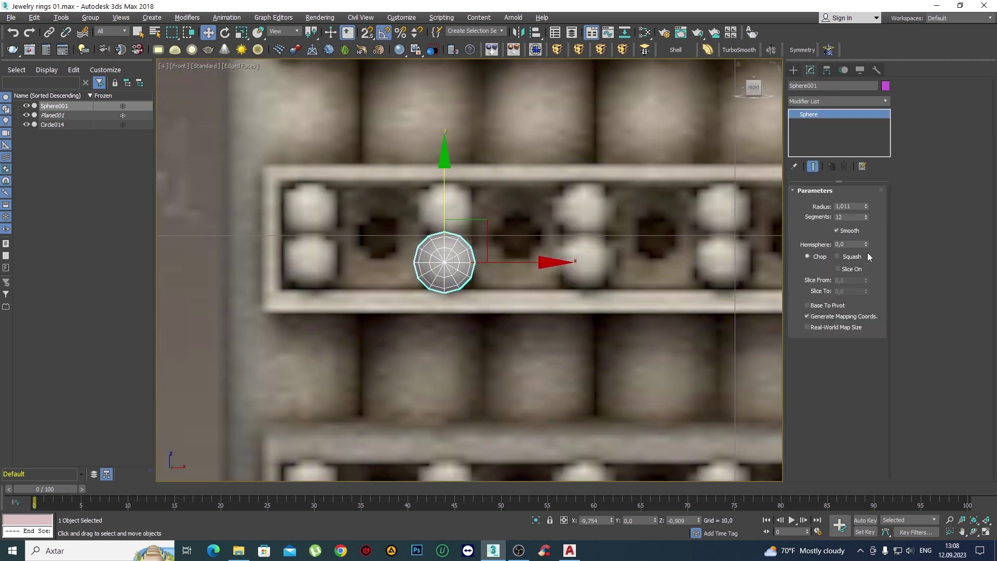
{"action": "left_click", "coordinate": [866, 208]}
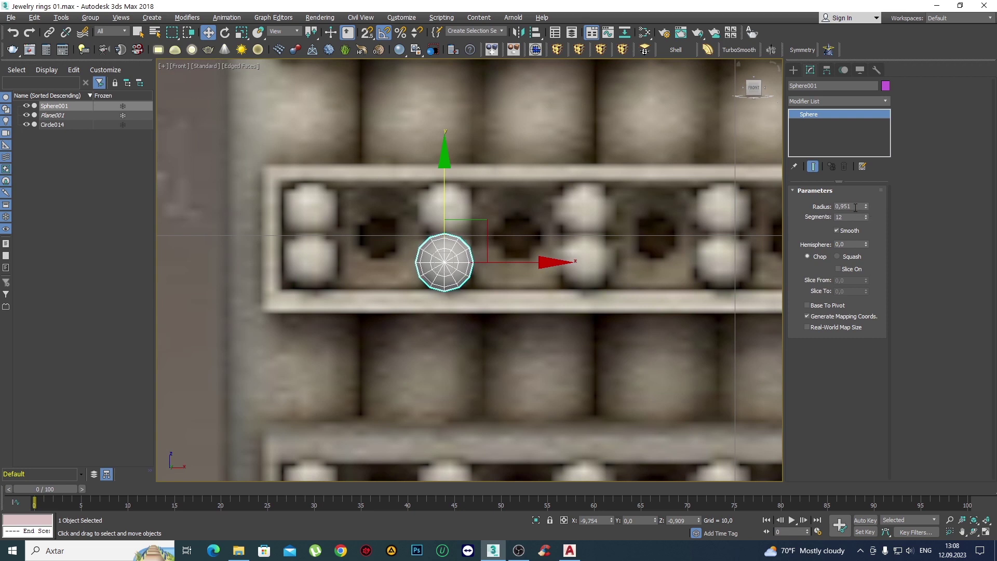
{"action": "double_click", "coordinate": [849, 206]}
{"action": "type", "text": "1"}
{"action": "key", "text": "Return"}
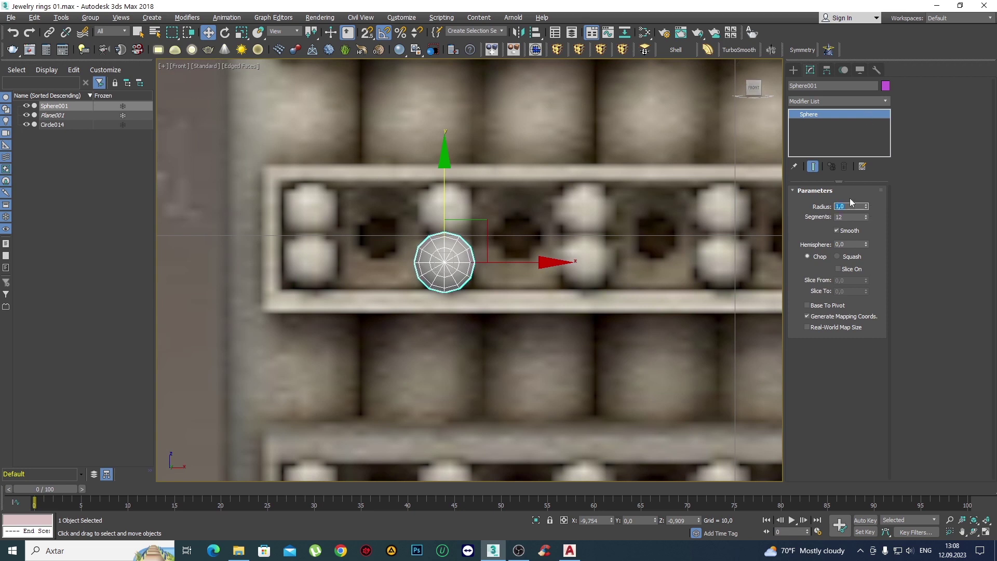
{"action": "type", "text": "0"}
{"action": "key", "text": "Return"}
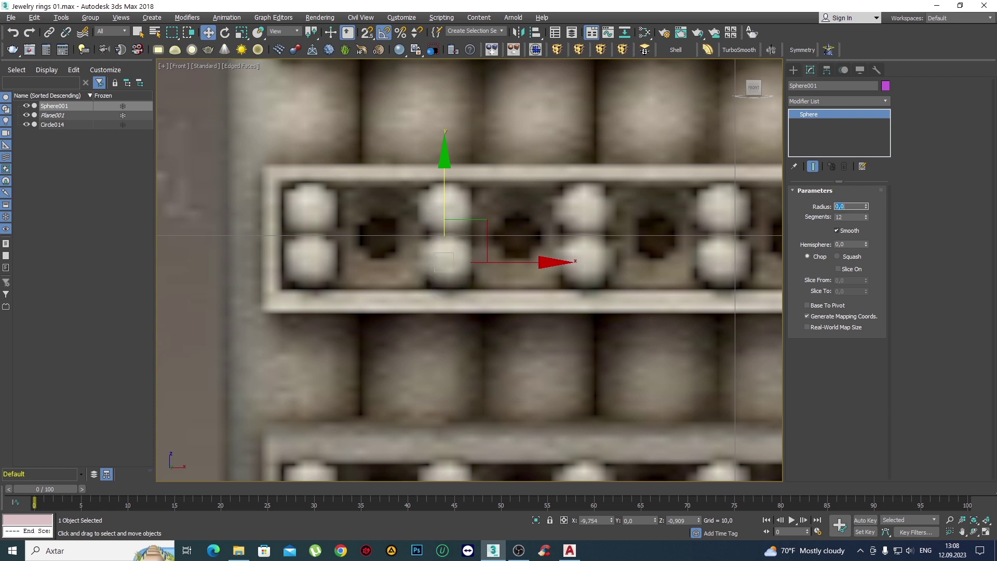
{"action": "type", "text": "95"}
{"action": "key", "text": "Return"}
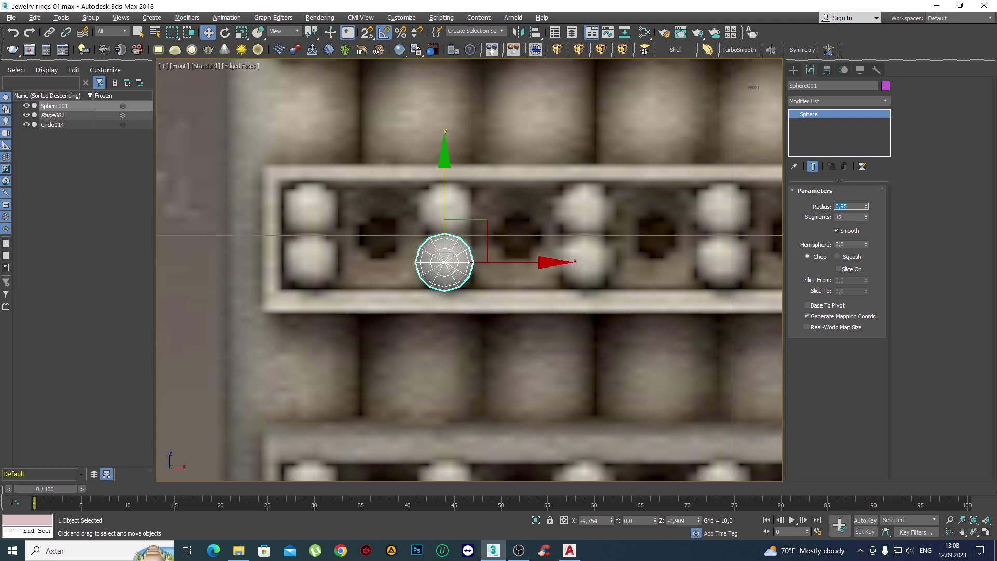
Rotate Sphere001 90° around Y so its pole no longer faces front.
{"action": "left_click", "coordinate": [792, 69]}
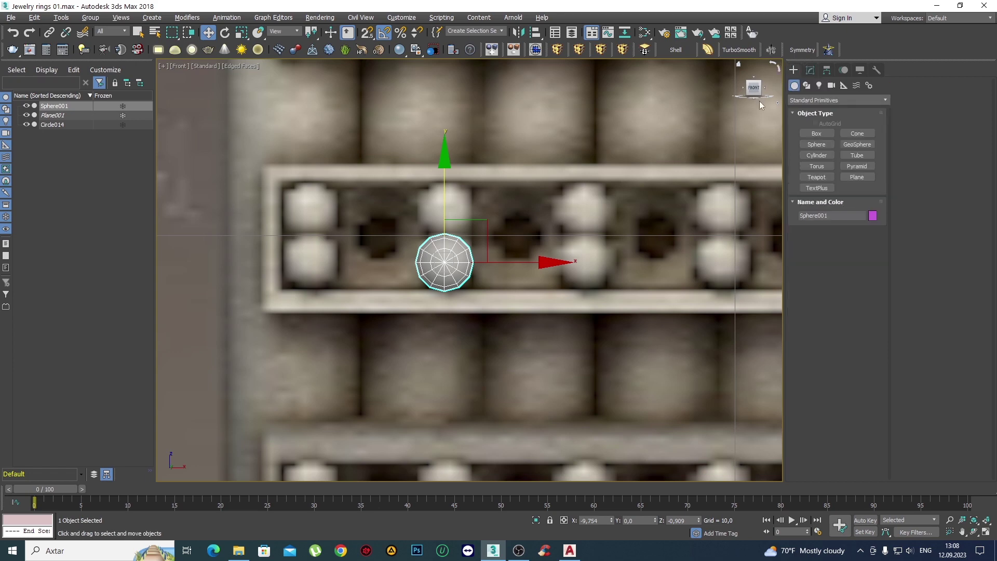
{"action": "key", "text": "z"}
{"action": "key", "text": "e"}
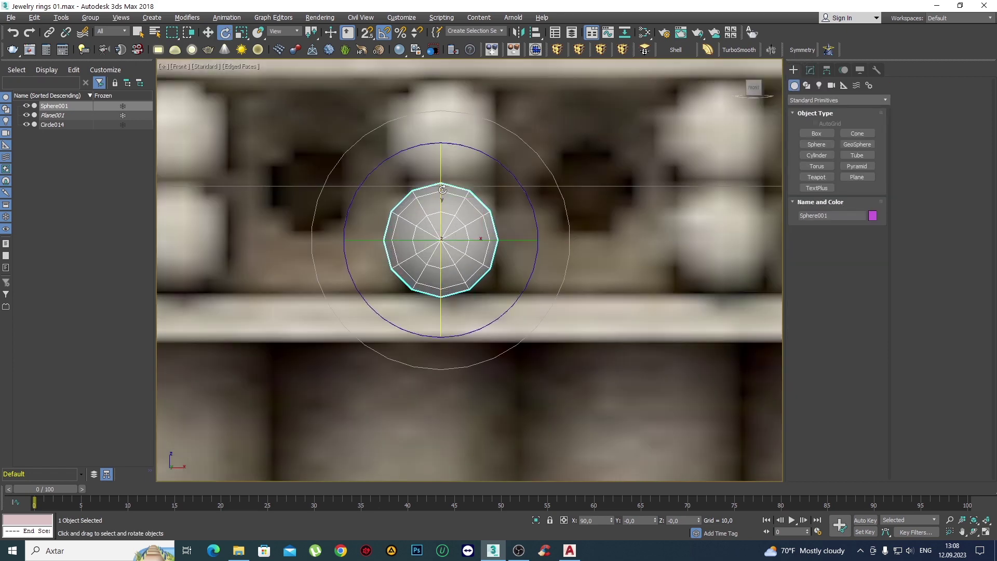
{"action": "left_click_drag", "start_coordinate": [443, 191], "coordinate": [440, 179]}
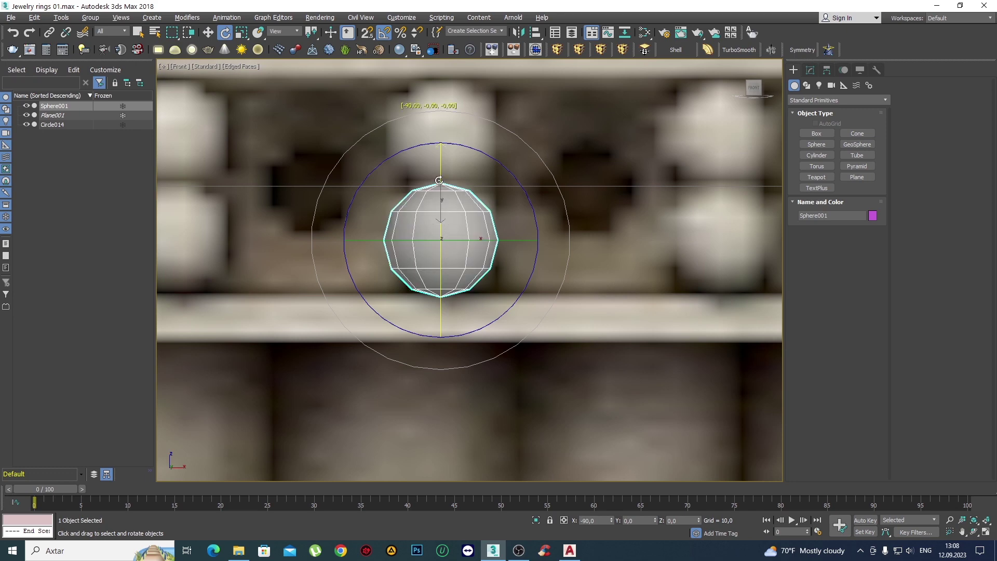
{"action": "key", "text": "q"}
{"action": "key", "text": "z"}
{"action": "key", "text": "e"}
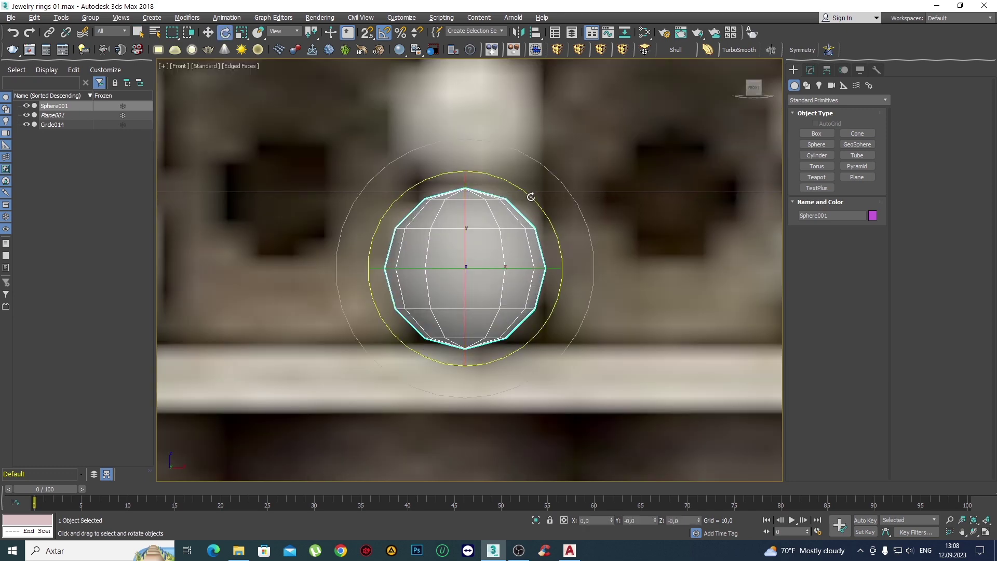
{"action": "left_click_drag", "start_coordinate": [527, 196], "coordinate": [538, 198]}
{"action": "key", "text": "q"}
Add TurboSmooth to the sphere, then delete it from the modifier stack.
{"action": "scroll", "coordinate": [521, 282], "scroll_direction": "down", "scroll_amount": 5}
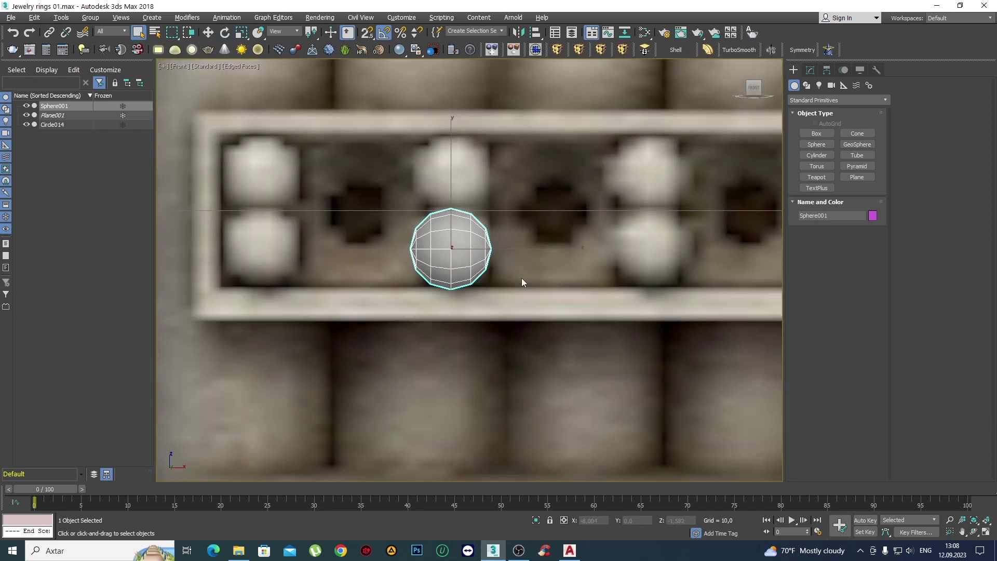
{"action": "left_click", "coordinate": [731, 50]}
{"action": "scroll", "coordinate": [480, 267], "scroll_direction": "up", "scroll_amount": 3}
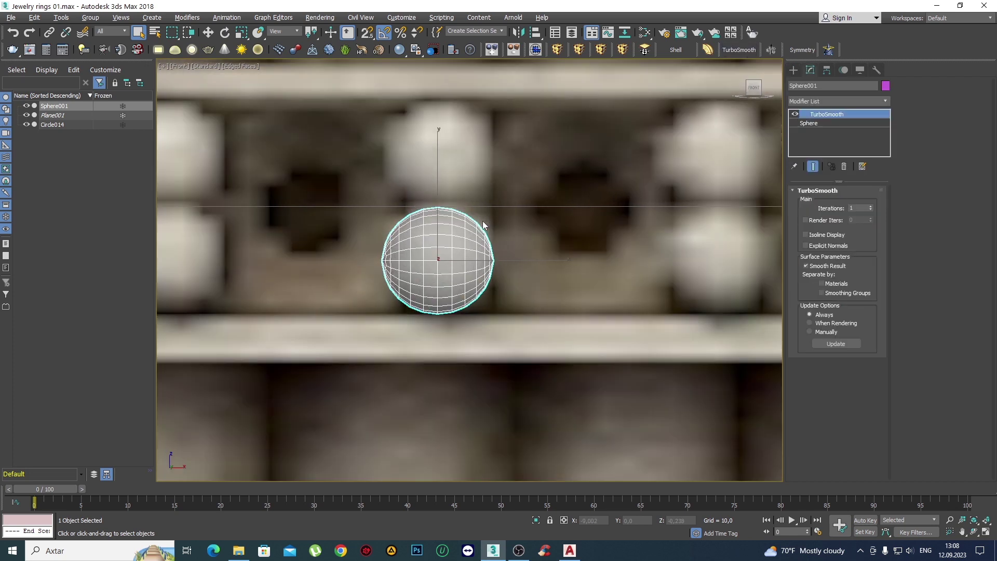
{"action": "scroll", "coordinate": [480, 267], "scroll_direction": "up", "scroll_amount": 3}
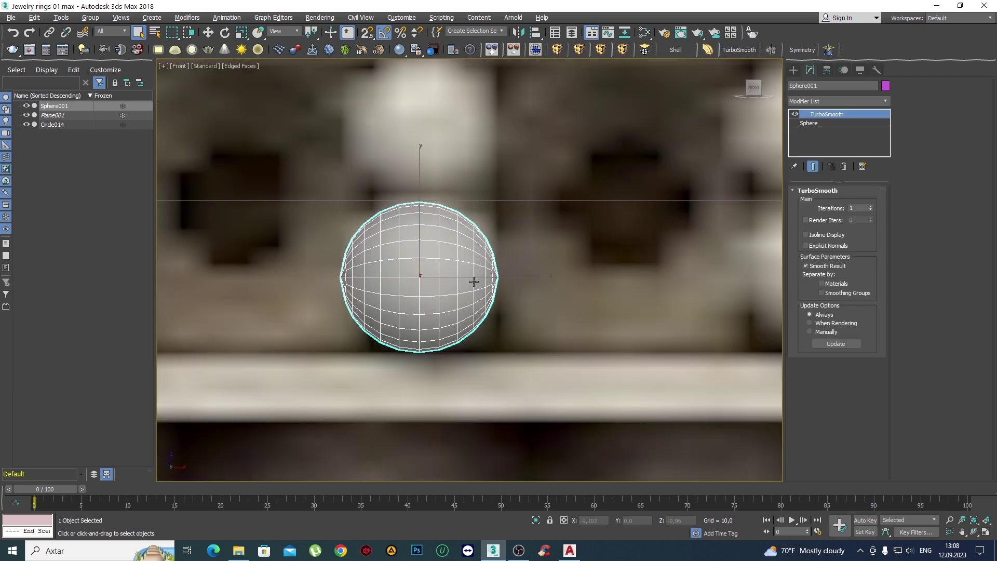
{"action": "middle_click_drag", "start_coordinate": [473, 281], "coordinate": [497, 281]}
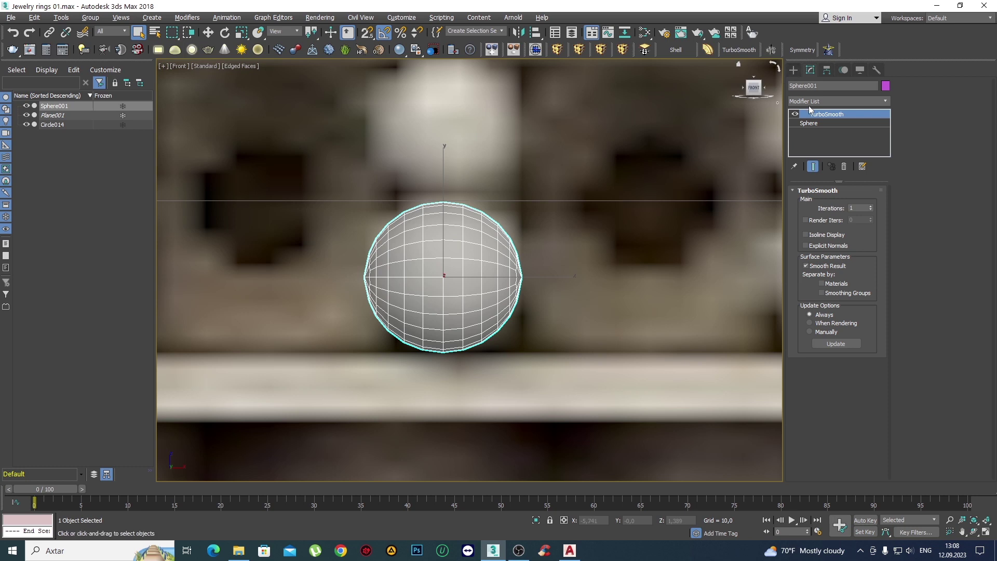
{"action": "middle_click_drag", "start_coordinate": [437, 320], "coordinate": [461, 310]}
{"action": "key", "text": "r"}
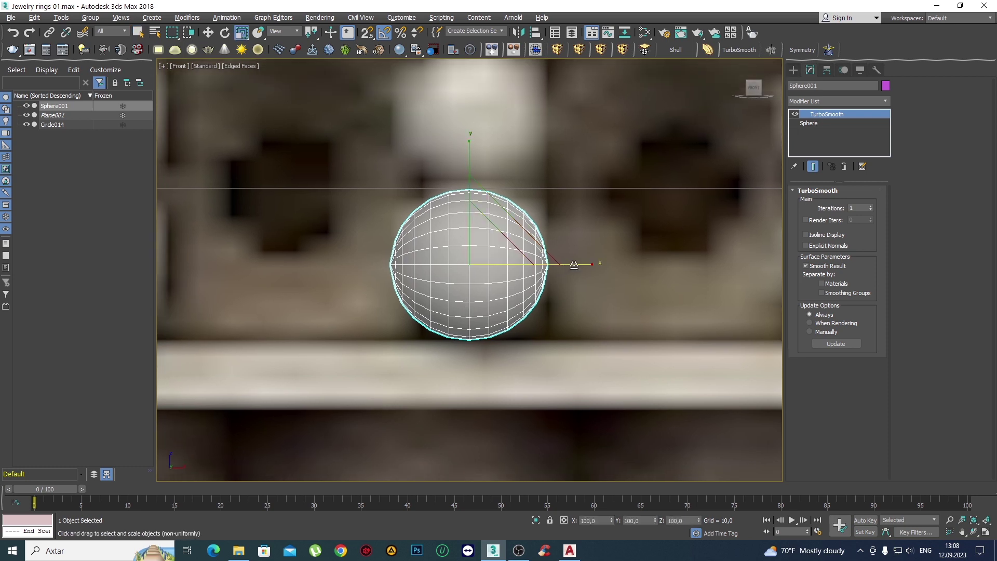
{"action": "right_click", "coordinate": [826, 114]}
{"action": "left_click", "coordinate": [846, 128]}
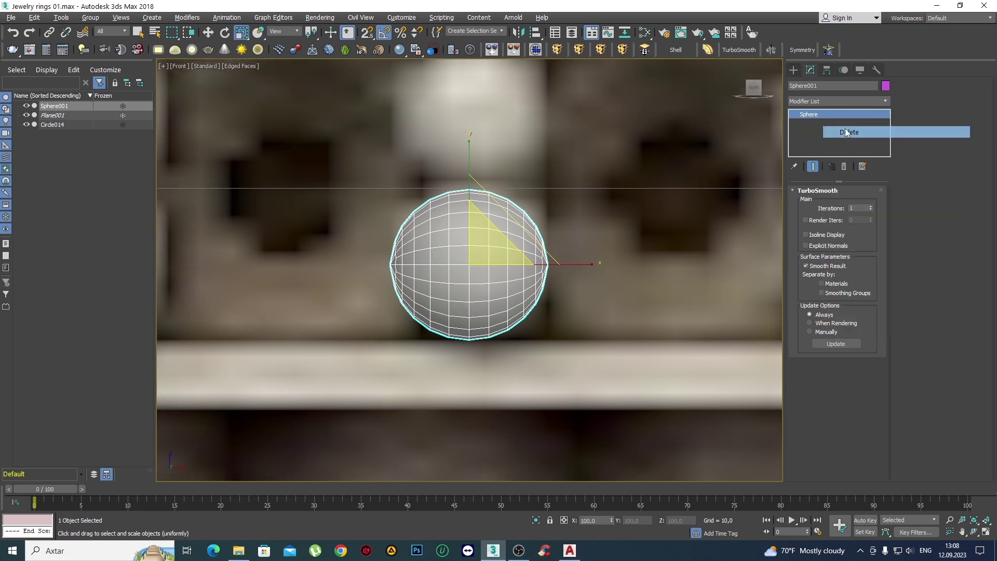
{"action": "left_click", "coordinate": [793, 70]}
{"action": "key", "text": "q"}
{"action": "scroll", "coordinate": [478, 274], "scroll_direction": "down", "scroll_amount": 8}
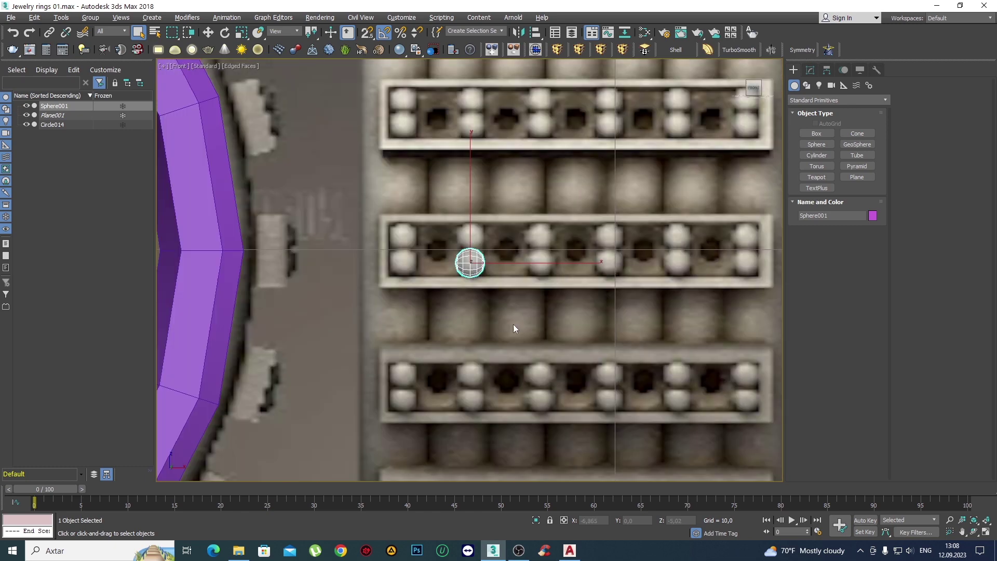
Shift-drag Sphere001 upward to create a Copy, Sphere002, stacked above it.
{"action": "scroll", "coordinate": [478, 322], "scroll_direction": "down", "scroll_amount": 3}
{"action": "scroll", "coordinate": [441, 320], "scroll_direction": "down", "scroll_amount": 3}
{"action": "scroll", "coordinate": [457, 296], "scroll_direction": "down", "scroll_amount": 2}
{"action": "scroll", "coordinate": [452, 255], "scroll_direction": "up", "scroll_amount": 3}
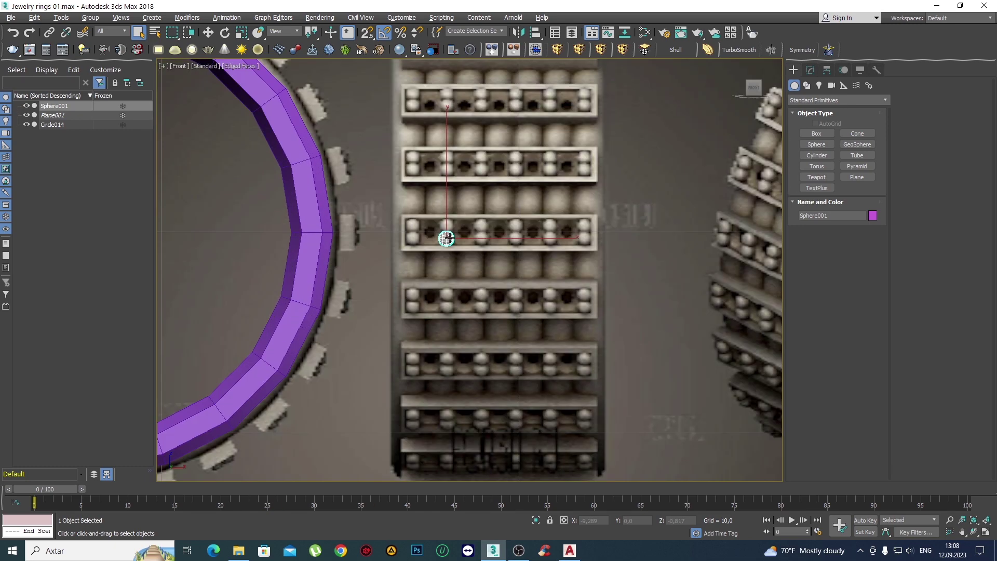
{"action": "key", "text": "w"}
{"action": "scroll", "coordinate": [443, 239], "scroll_direction": "up", "scroll_amount": 2}
{"action": "scroll", "coordinate": [457, 257], "scroll_direction": "up", "scroll_amount": 1}
{"action": "scroll", "coordinate": [452, 264], "scroll_direction": "up", "scroll_amount": 3}
{"action": "scroll", "coordinate": [441, 285], "scroll_direction": "up", "scroll_amount": 2}
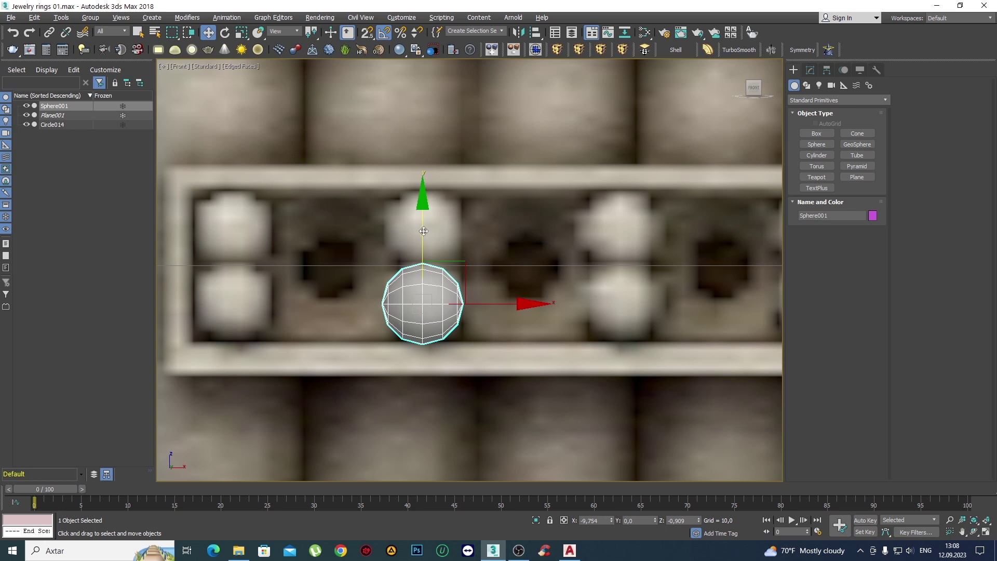
{"action": "mouse_move", "coordinate": [418, 227]}
{"action": "left_mouse_down", "text": "shift"}
{"action": "mouse_move", "coordinate": [456, 151]}
{"action": "mouse_move", "coordinate": [450, 154]}
{"action": "left_mouse_up", "text": "shift"}
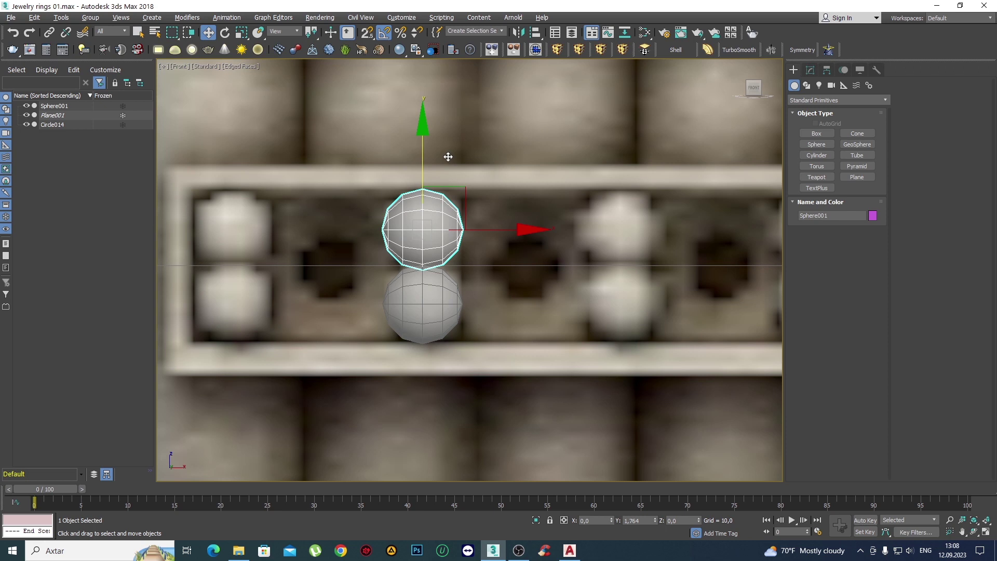
{"action": "left_click_drag", "start_coordinate": [449, 157], "coordinate": [450, 157]}
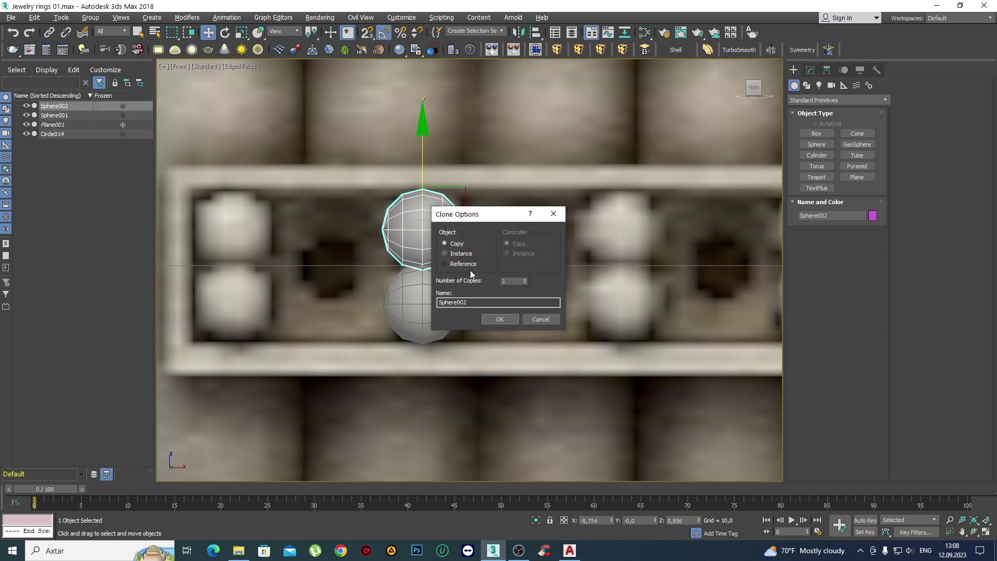
{"action": "left_click", "coordinate": [501, 319]}
Select the original Sphere001 and adjust the view around both spheres.
{"action": "left_click", "coordinate": [423, 310]}
{"action": "scroll", "coordinate": [423, 310], "scroll_direction": "up", "scroll_amount": 5}
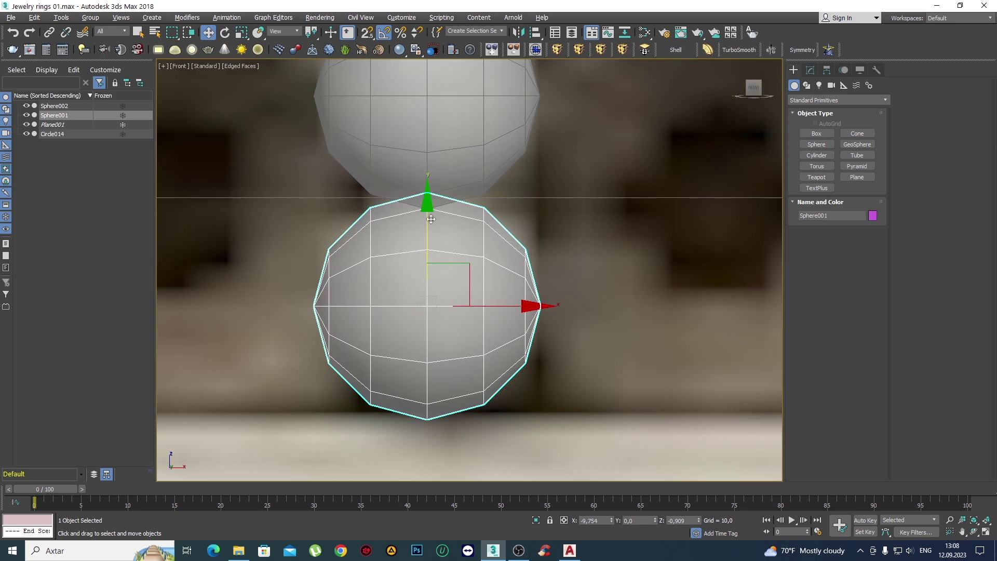
{"action": "scroll", "coordinate": [430, 217], "scroll_direction": "down", "scroll_amount": 3}
{"action": "scroll", "coordinate": [396, 338], "scroll_direction": "down", "scroll_amount": 4}
{"action": "scroll", "coordinate": [411, 372], "scroll_direction": "down", "scroll_amount": 3}
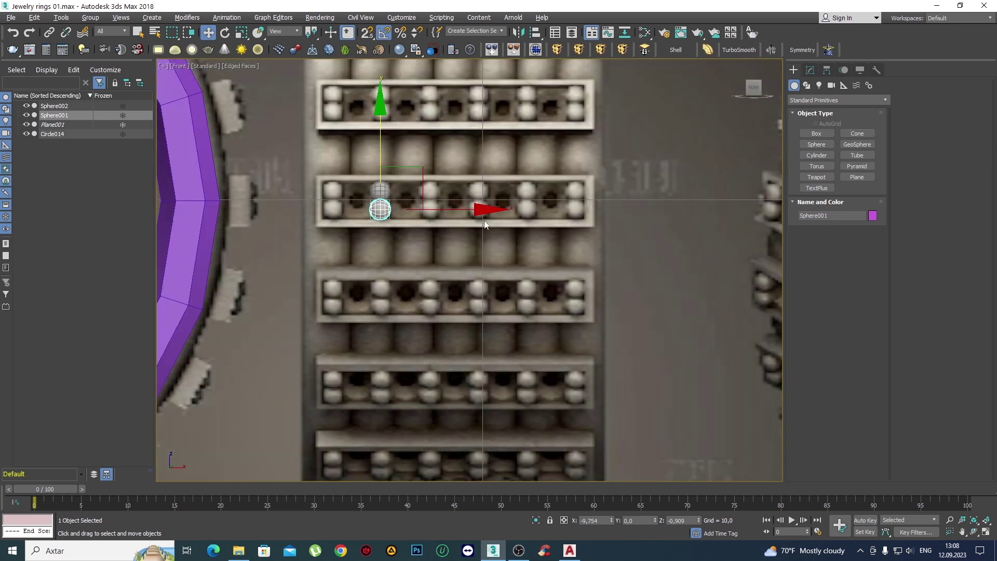
{"action": "scroll", "coordinate": [439, 259], "scroll_direction": "down", "scroll_amount": 2}
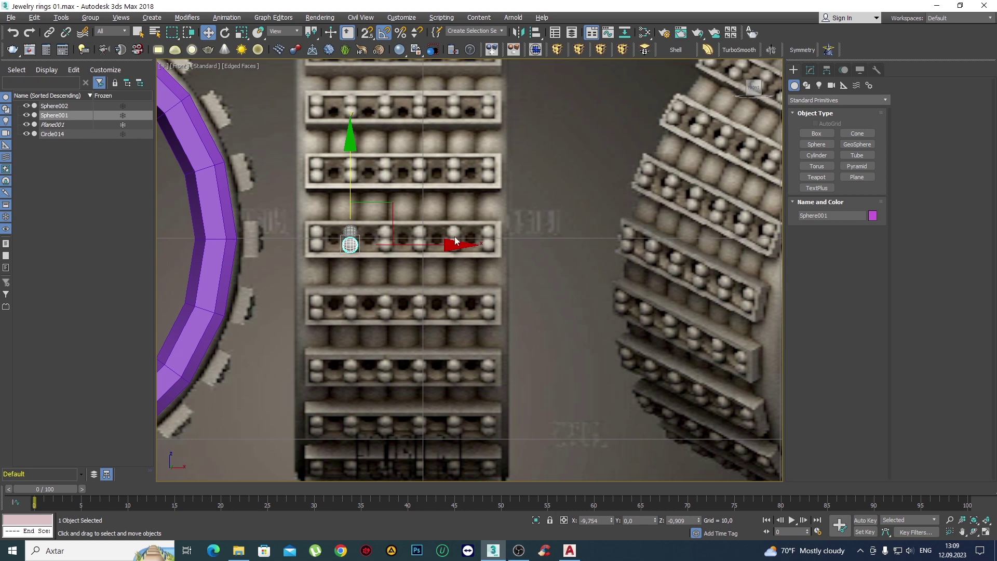
{"action": "scroll", "coordinate": [364, 266], "scroll_direction": "up", "scroll_amount": 2}
{"action": "scroll", "coordinate": [354, 271], "scroll_direction": "up", "scroll_amount": 2}
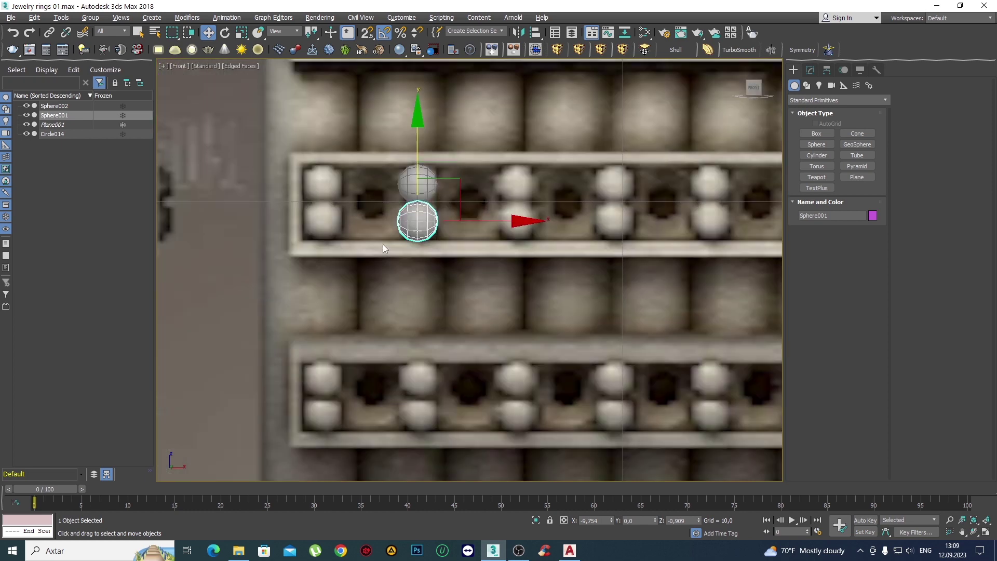
{"action": "scroll", "coordinate": [384, 254], "scroll_direction": "down", "scroll_amount": 2}
{"action": "middle_click_drag", "start_coordinate": [543, 310], "coordinate": [552, 314]}
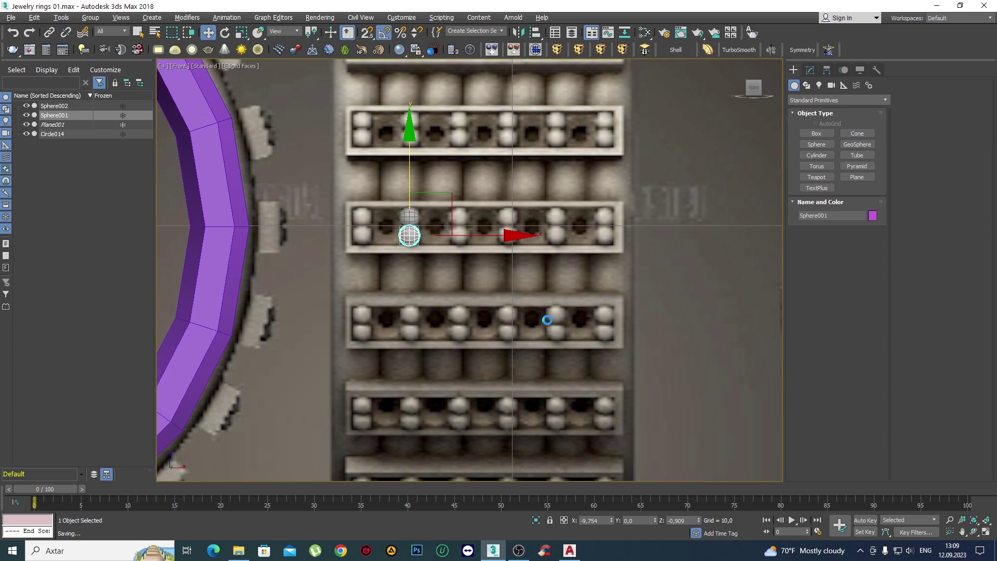
Open Jewelry rings 015.jpg from the desktop in Photos and zoom into the ball rows.
{"action": "left_click", "coordinate": [939, 6]}
{"action": "double_click", "coordinate": [29, 22]}
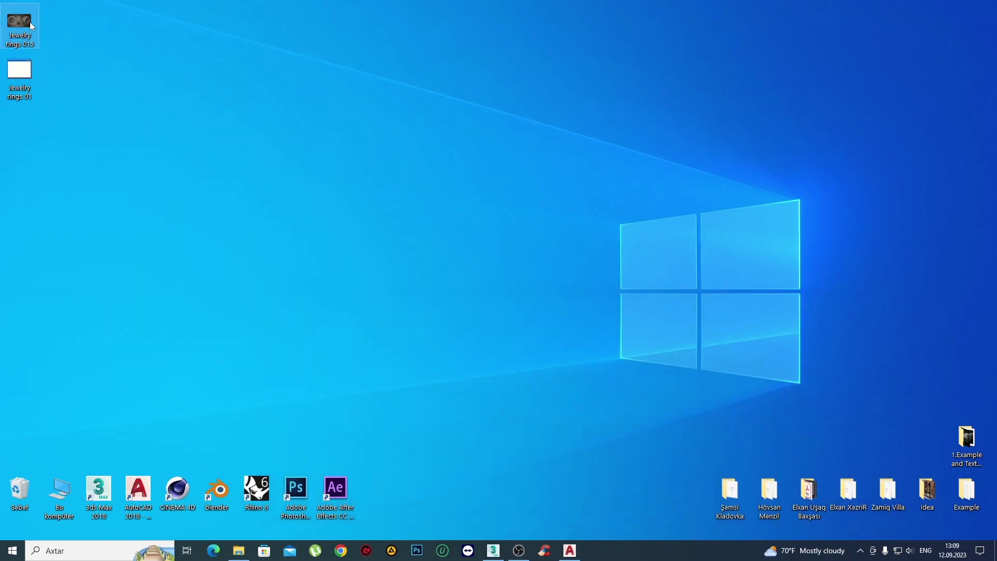
{"action": "scroll", "coordinate": [430, 211], "scroll_direction": "up", "scroll_amount": 2}
{"action": "scroll", "coordinate": [430, 208], "scroll_direction": "up", "scroll_amount": 3}
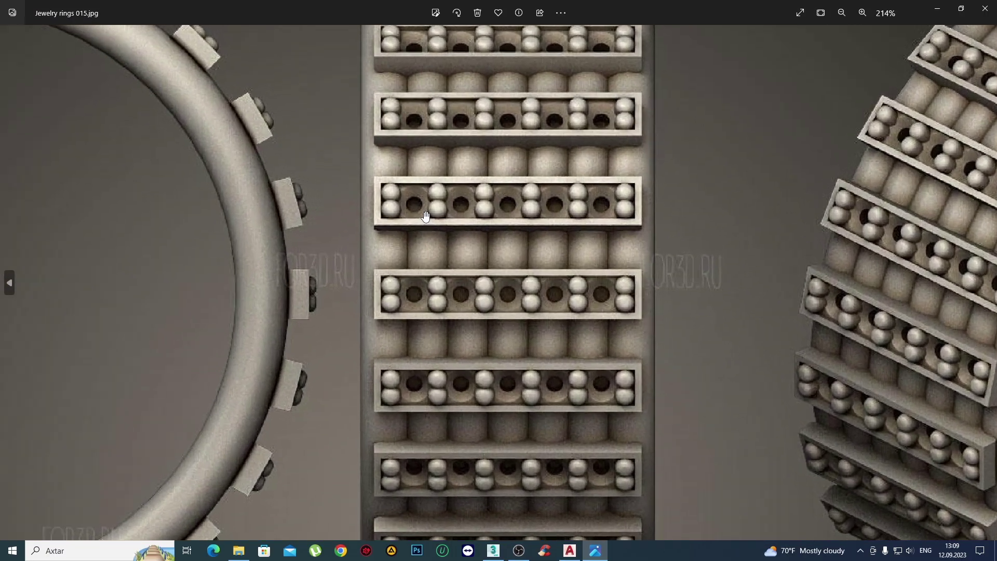
{"action": "scroll", "coordinate": [429, 216], "scroll_direction": "up", "scroll_amount": 3}
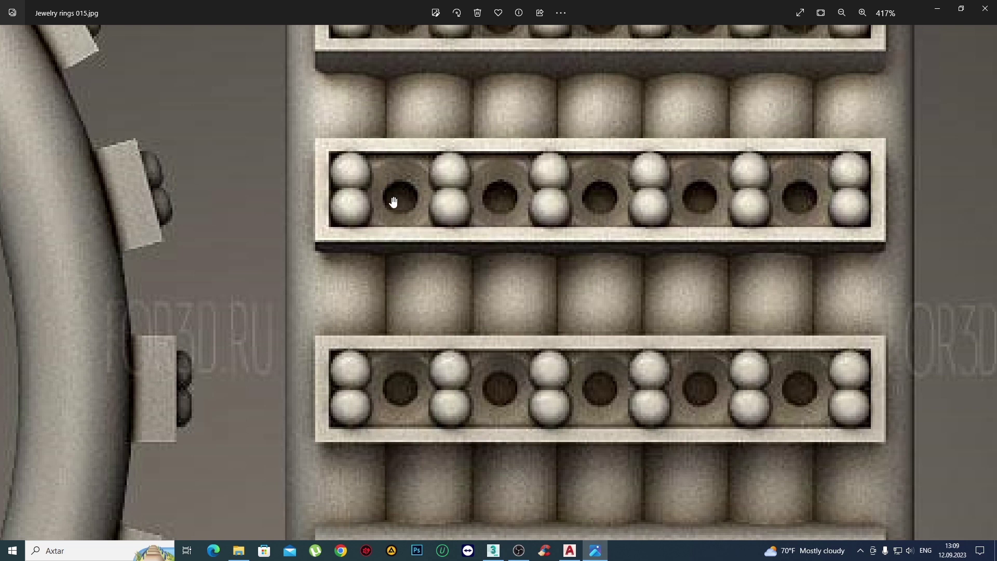
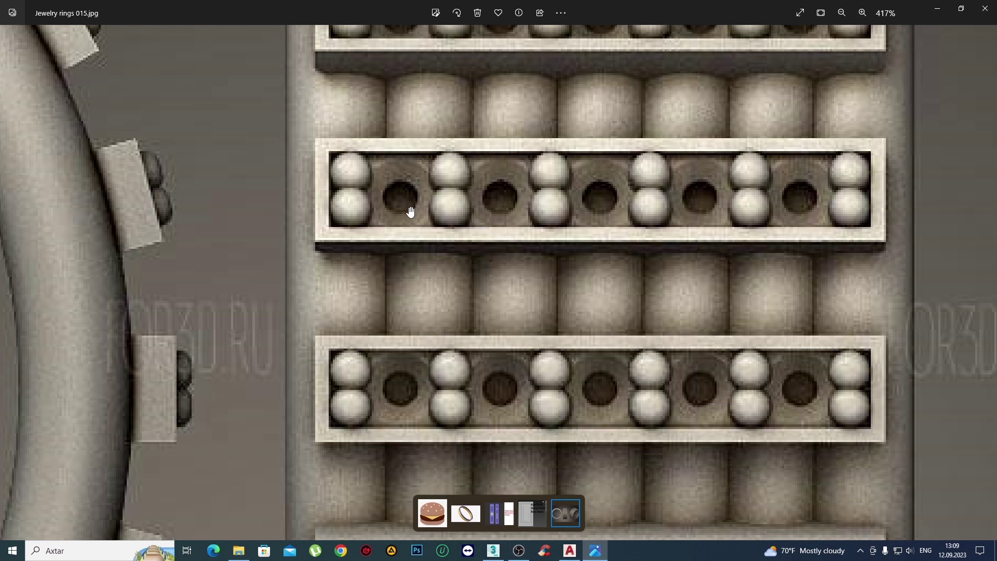
Clone the small sphere rotated 90° as Sphere003 and move it left beside the pair.
{"action": "left_click", "coordinate": [493, 550]}
{"action": "scroll", "coordinate": [386, 291], "scroll_direction": "up", "scroll_amount": 2}
{"action": "scroll", "coordinate": [385, 291], "scroll_direction": "up", "scroll_amount": 2}
{"action": "scroll", "coordinate": [385, 291], "scroll_direction": "up", "scroll_amount": 2}
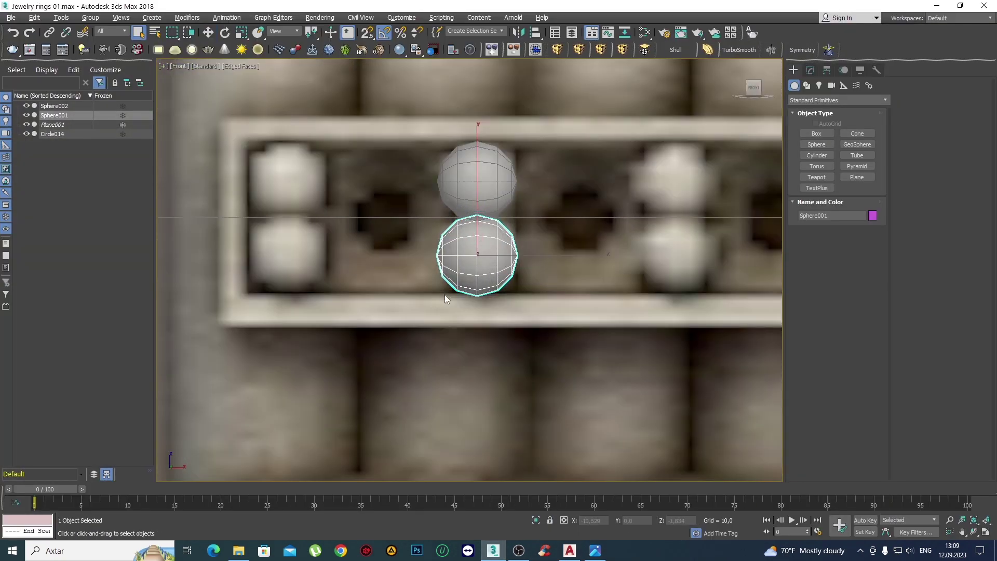
{"action": "key", "text": "e"}
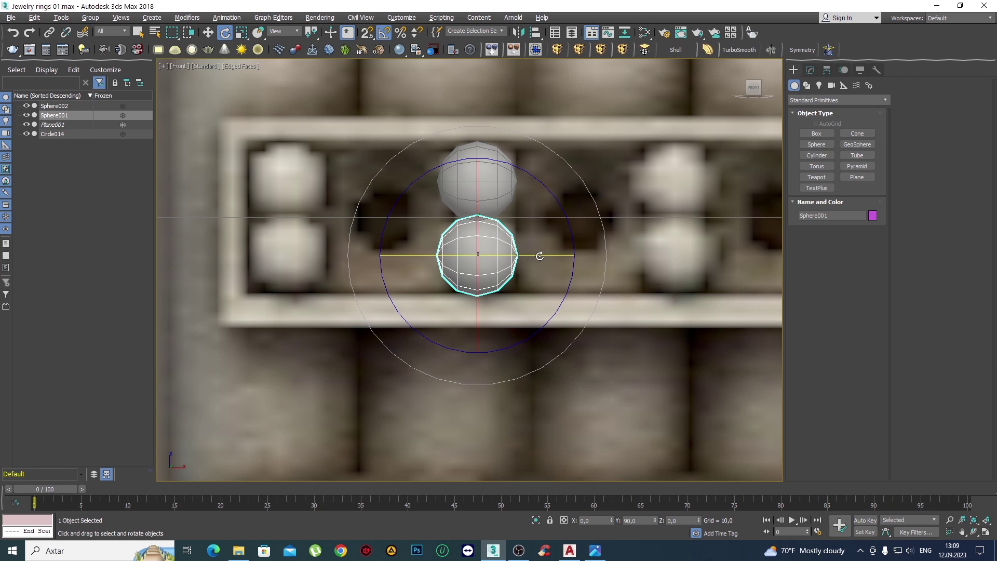
{"action": "left_click_drag", "start_coordinate": [539, 255], "coordinate": [548, 255]}
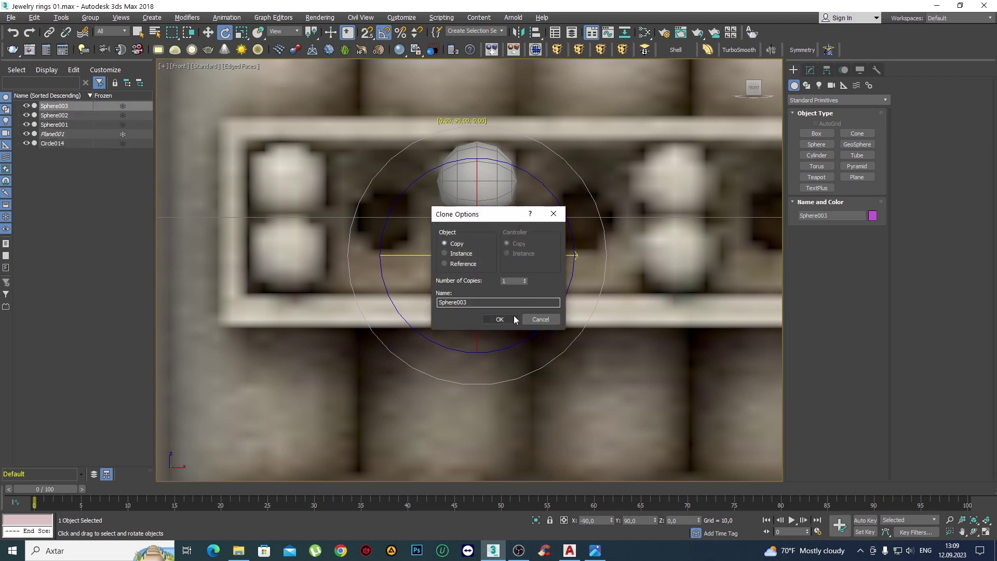
{"action": "left_click", "coordinate": [512, 316]}
{"action": "key", "text": "w"}
{"action": "mouse_move", "coordinate": [517, 213]}
{"action": "left_mouse_down"}
{"action": "mouse_move", "coordinate": [420, 171]}
{"action": "mouse_move", "coordinate": [449, 206]}
{"action": "mouse_move", "coordinate": [424, 178]}
{"action": "left_mouse_up"}
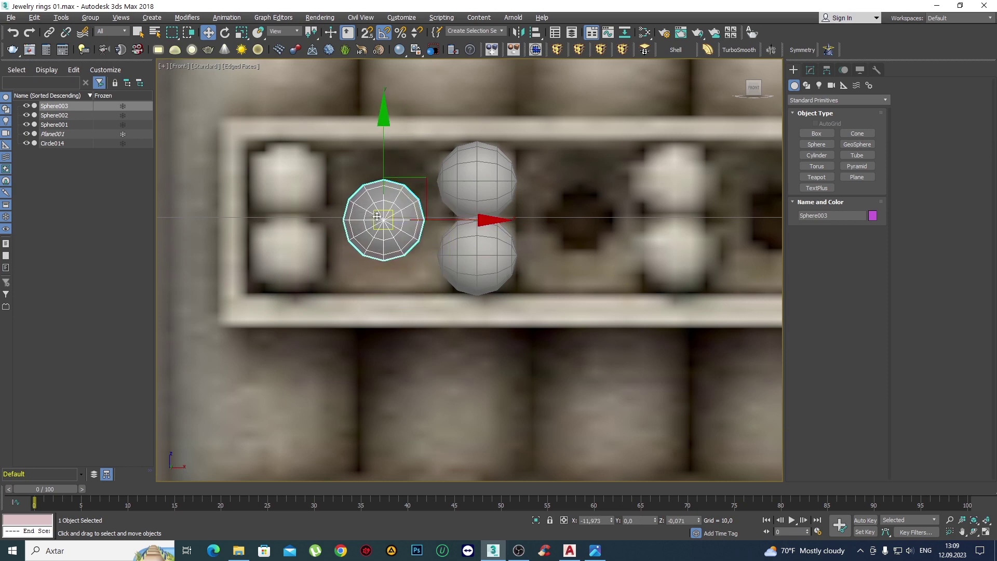
Reduce Sphere003's radius to 0,81 in the Modify panel.
{"action": "scroll", "coordinate": [387, 244], "scroll_direction": "up", "scroll_amount": 4}
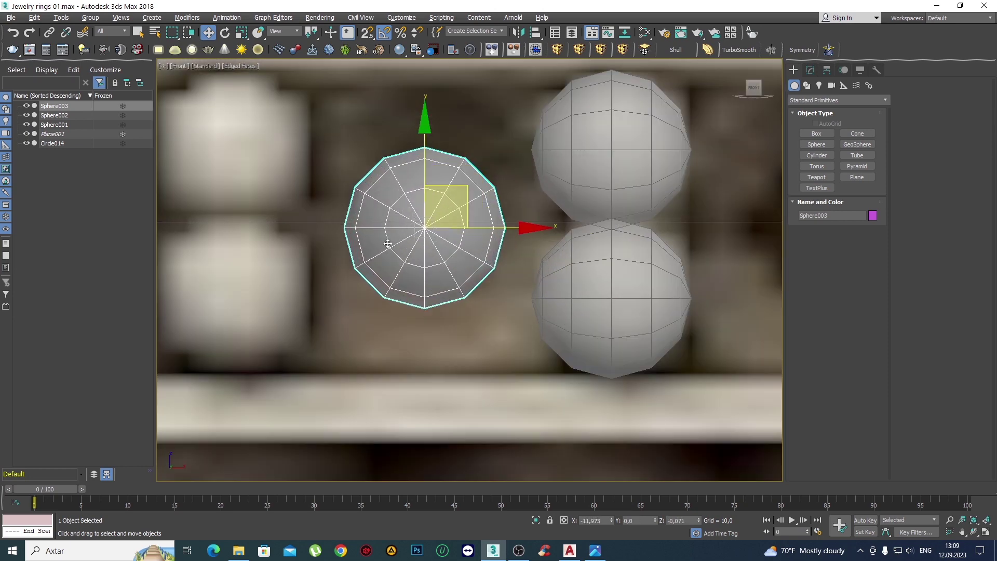
{"action": "left_click", "coordinate": [809, 69]}
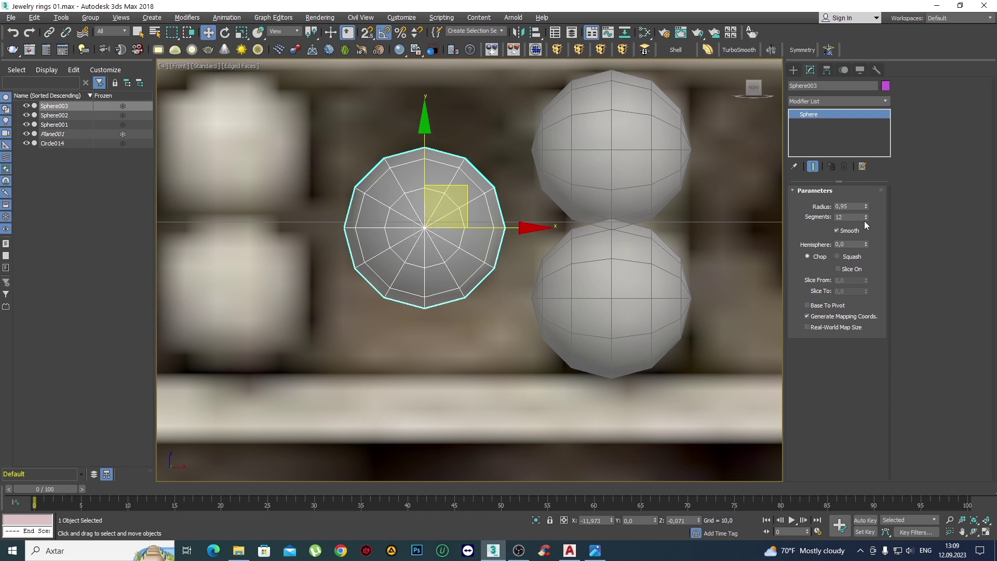
{"action": "left_click_drag", "start_coordinate": [868, 207], "coordinate": [868, 208]}
{"action": "scroll", "coordinate": [413, 244], "scroll_direction": "down", "scroll_amount": 3}
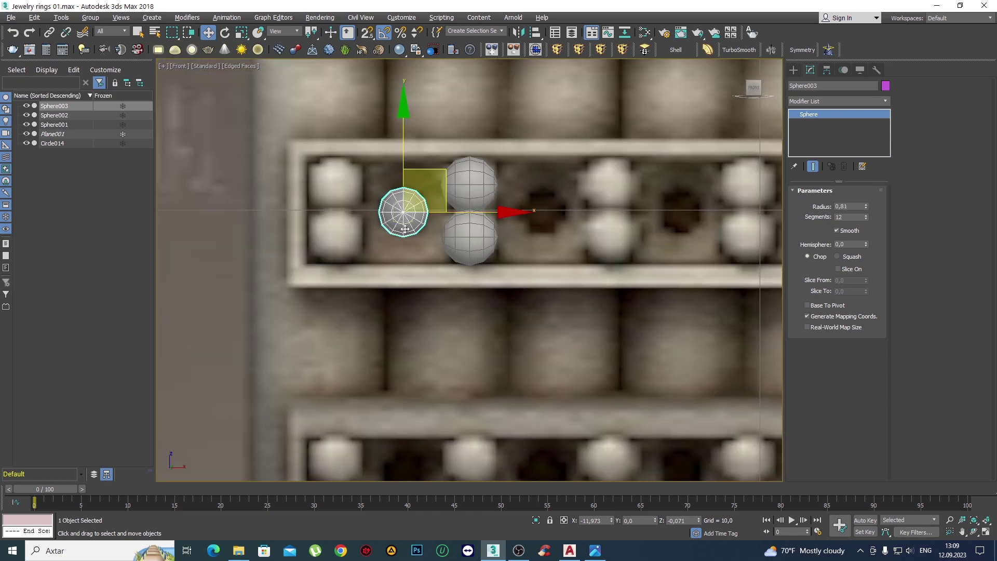
{"action": "scroll", "coordinate": [412, 244], "scroll_direction": "down", "scroll_amount": 2}
{"action": "scroll", "coordinate": [449, 213], "scroll_direction": "up", "scroll_amount": 2}
{"action": "scroll", "coordinate": [450, 216], "scroll_direction": "down", "scroll_amount": 3}
Unfreeze all frozen objects from the viewport right-click menu.
{"action": "scroll", "coordinate": [556, 247], "scroll_direction": "down", "scroll_amount": 2}
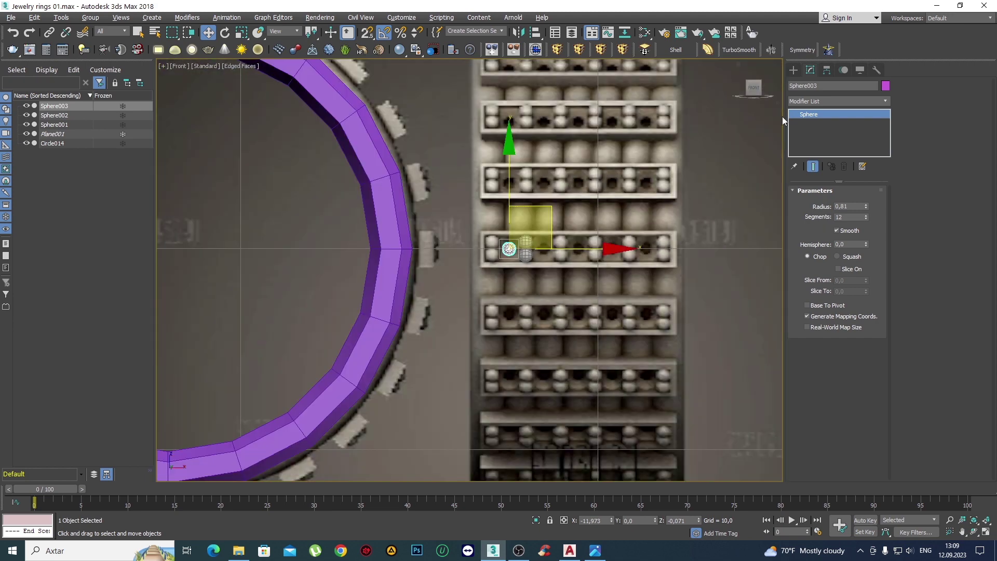
{"action": "left_click", "coordinate": [792, 70]}
{"action": "key", "text": "q"}
{"action": "middle_click_drag", "start_coordinate": [610, 218], "coordinate": [547, 218]}
{"action": "scroll", "coordinate": [547, 218], "scroll_direction": "down", "scroll_amount": 3}
{"action": "right_click", "coordinate": [481, 183]}
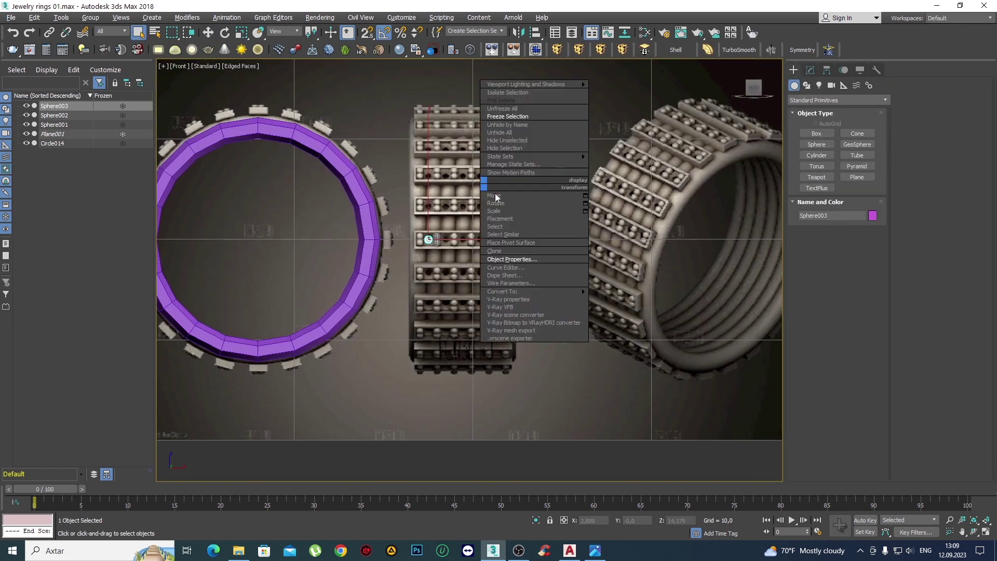
{"action": "right_click", "coordinate": [423, 176]}
{"action": "right_click", "coordinate": [540, 193]}
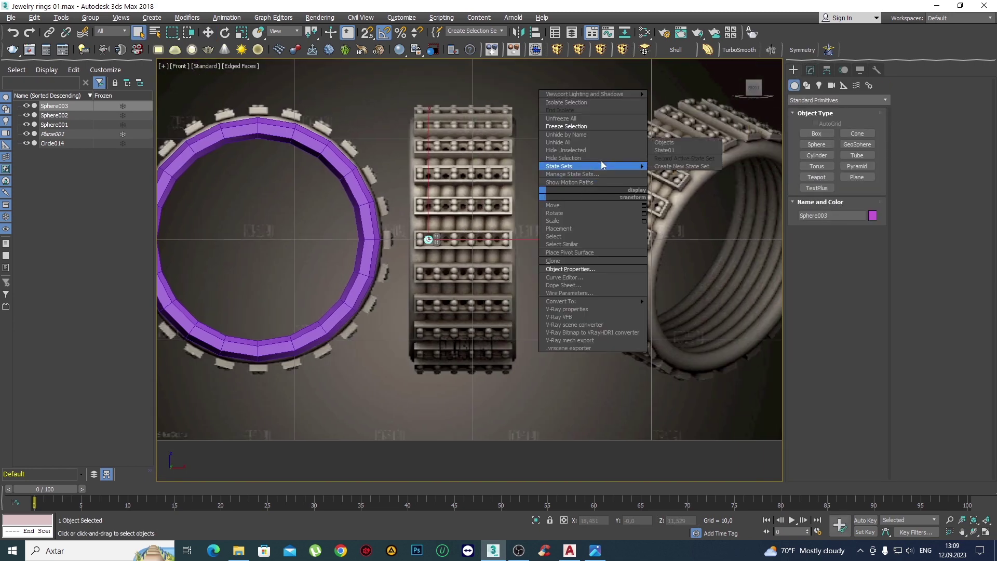
{"action": "left_click", "coordinate": [583, 123]}
Select Plane001 and review its Object Properties pages, including Advanced Lighting.
{"action": "left_click", "coordinate": [510, 145]}
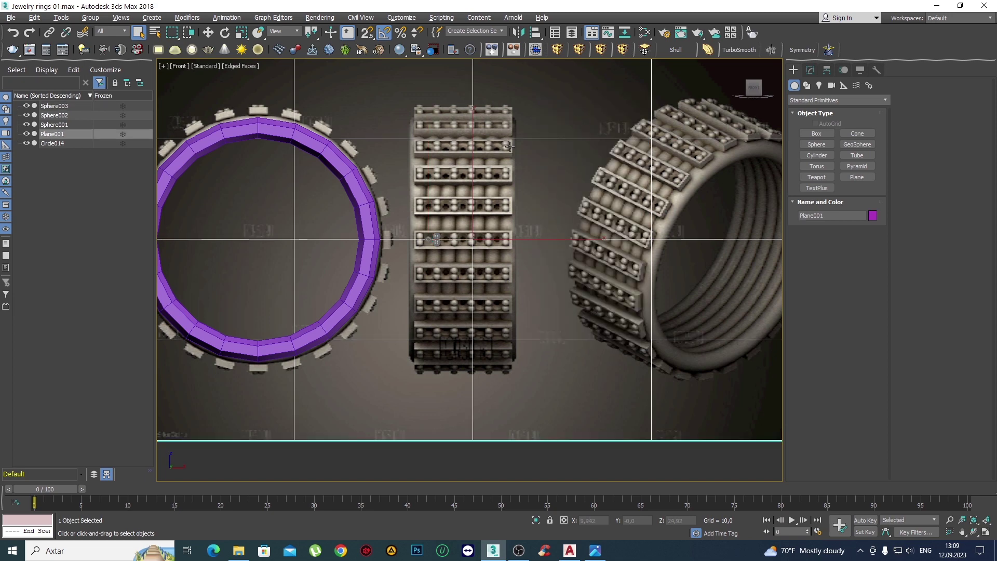
{"action": "right_click", "coordinate": [509, 143]}
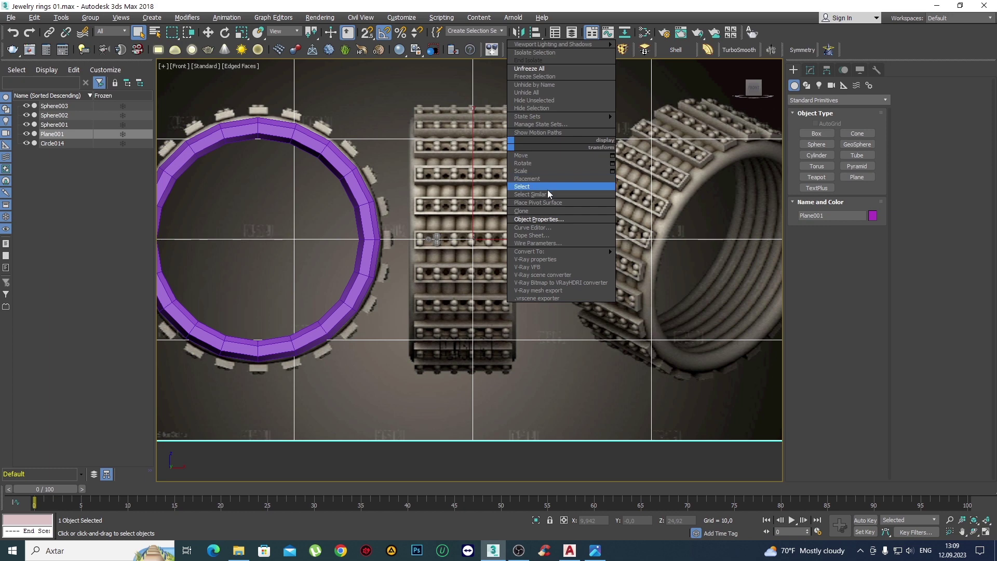
{"action": "left_click", "coordinate": [548, 219]}
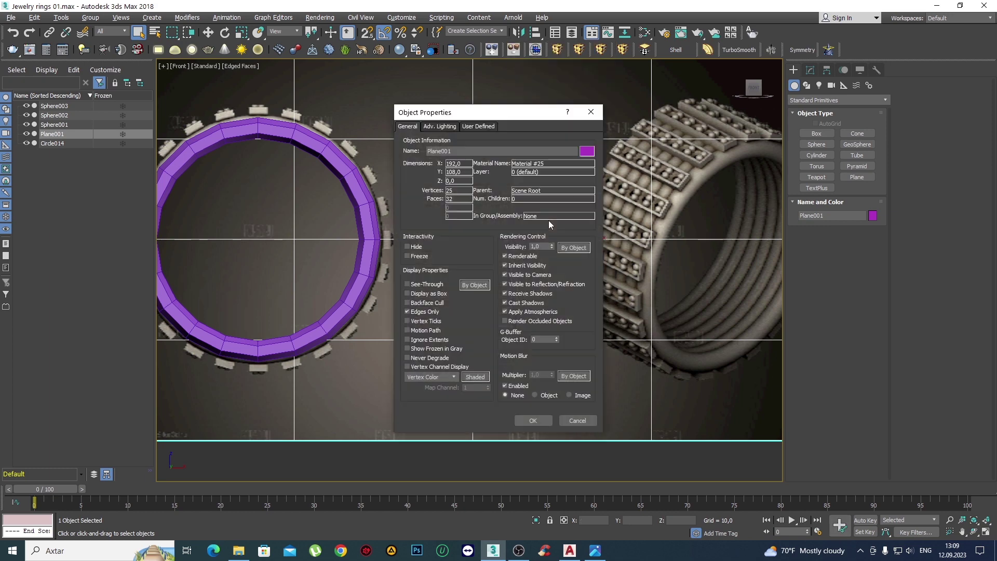
{"action": "left_click", "coordinate": [477, 129]}
{"action": "left_click", "coordinate": [442, 127]}
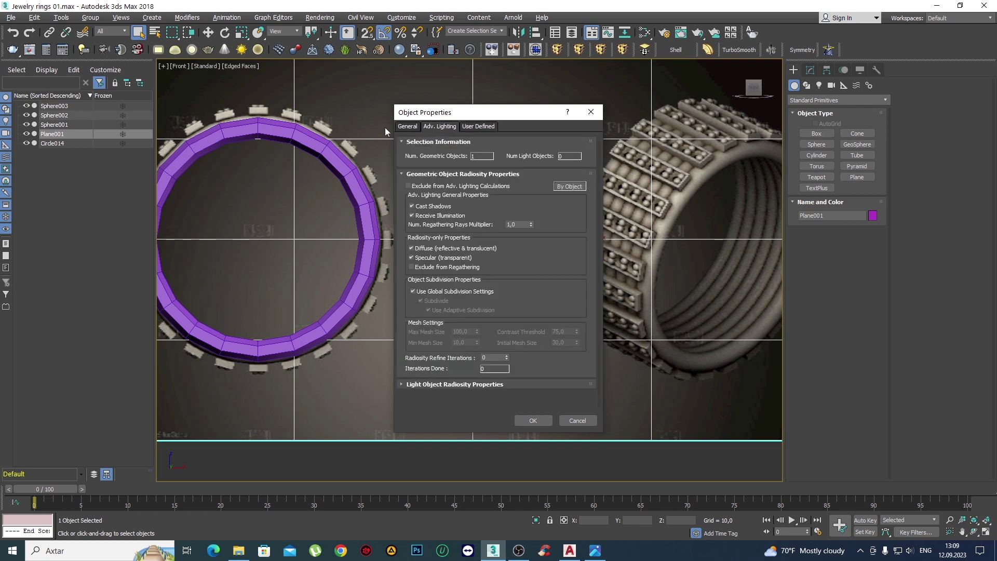
{"action": "left_click", "coordinate": [407, 126]}
{"action": "left_click", "coordinate": [591, 112]}
{"action": "right_click", "coordinate": [517, 148]}
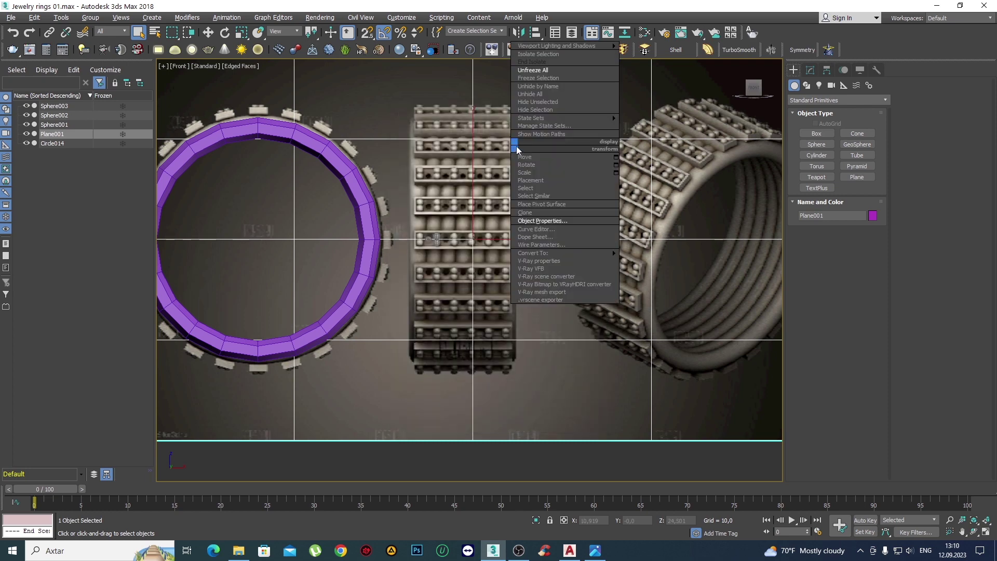
{"action": "left_click", "coordinate": [429, 134]}
{"action": "left_click", "coordinate": [164, 67]}
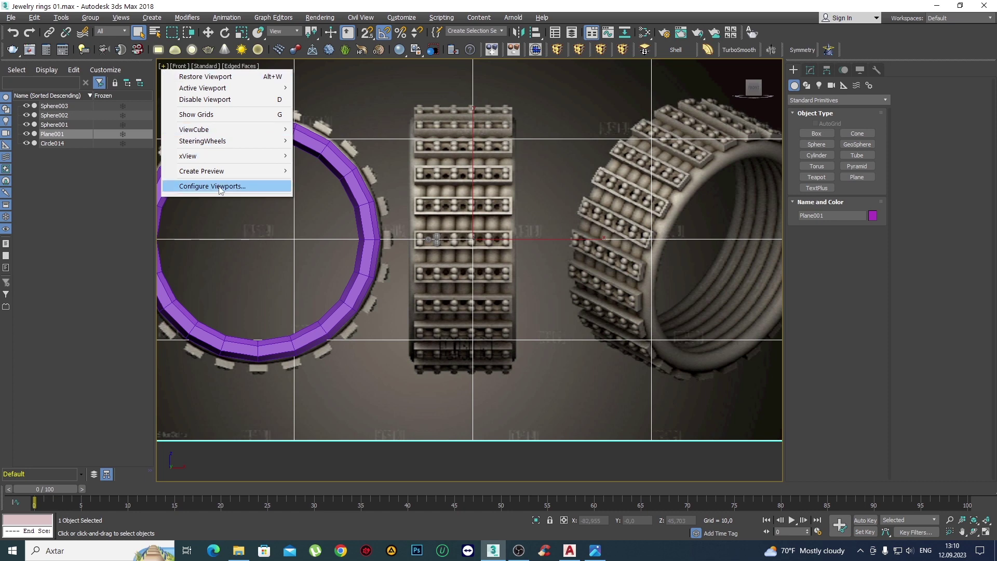
Set viewport antialiasing to 8X High Quality and texture sizes to 2048/1024/2048, then apply.
{"action": "left_click", "coordinate": [206, 186]}
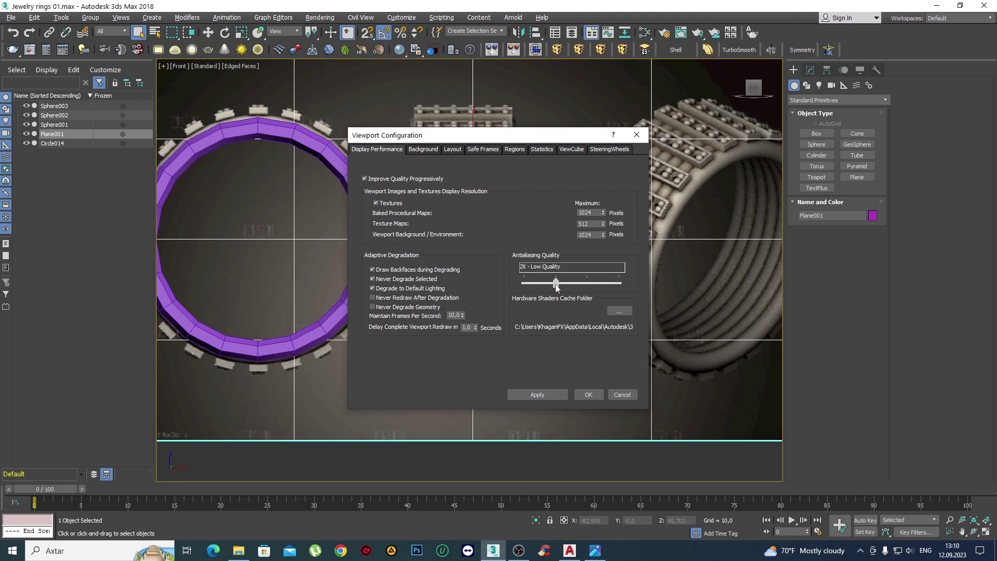
{"action": "left_click_drag", "start_coordinate": [556, 286], "coordinate": [622, 287]}
{"action": "double_click", "coordinate": [597, 214]}
{"action": "double_click", "coordinate": [597, 237]}
{"action": "left_click", "coordinate": [523, 397]}
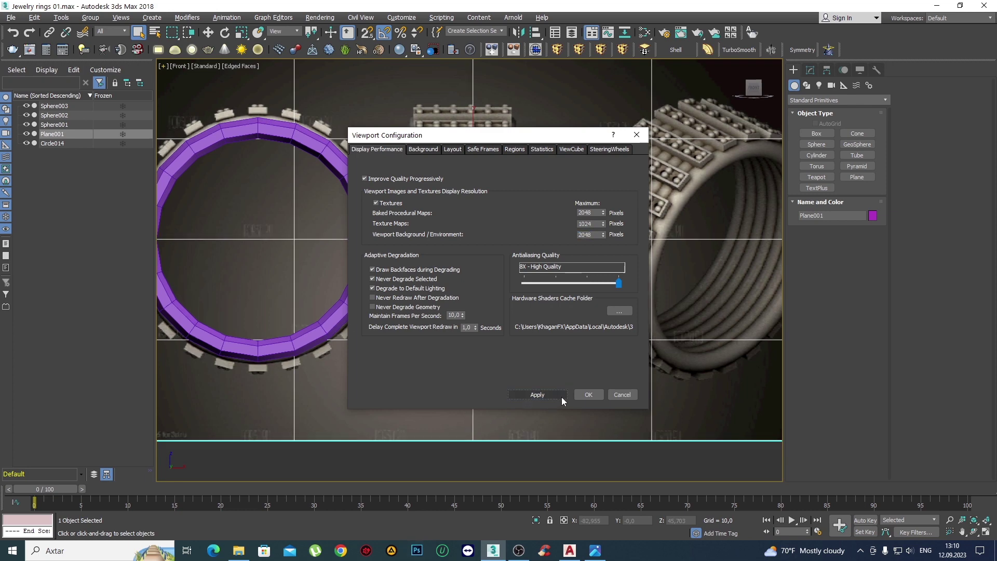
{"action": "left_click", "coordinate": [586, 394]}
{"action": "scroll", "coordinate": [484, 217], "scroll_direction": "up", "scroll_amount": 5}
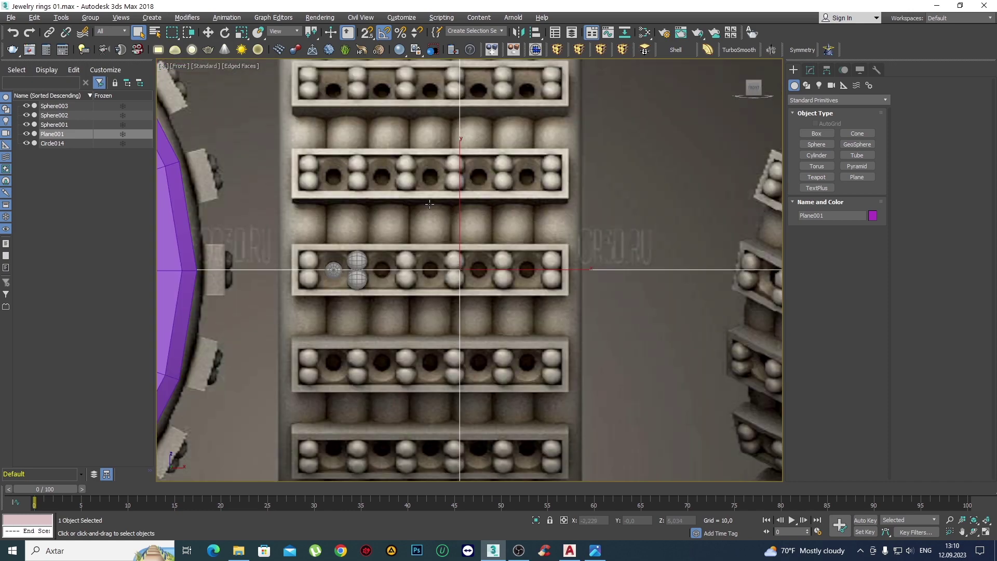
Freeze the reference image plane Plane001 again.
{"action": "middle_click_drag", "start_coordinate": [430, 204], "coordinate": [444, 204]}
{"action": "scroll", "coordinate": [453, 255], "scroll_direction": "up", "scroll_amount": 2}
{"action": "scroll", "coordinate": [492, 247], "scroll_direction": "down", "scroll_amount": 2}
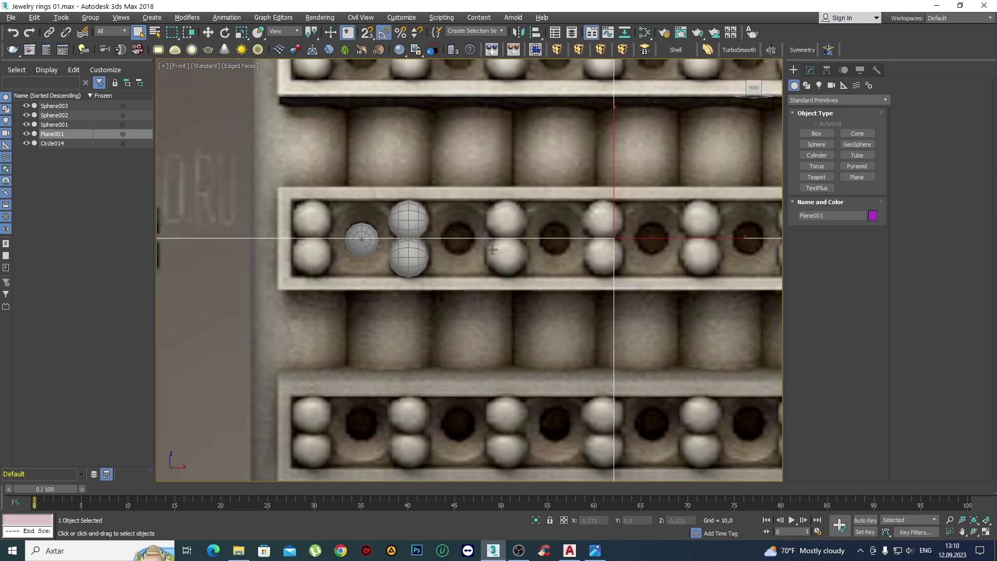
{"action": "scroll", "coordinate": [493, 249], "scroll_direction": "down", "scroll_amount": 3}
{"action": "scroll", "coordinate": [493, 249], "scroll_direction": "down", "scroll_amount": 3}
{"action": "right_click", "coordinate": [535, 229]}
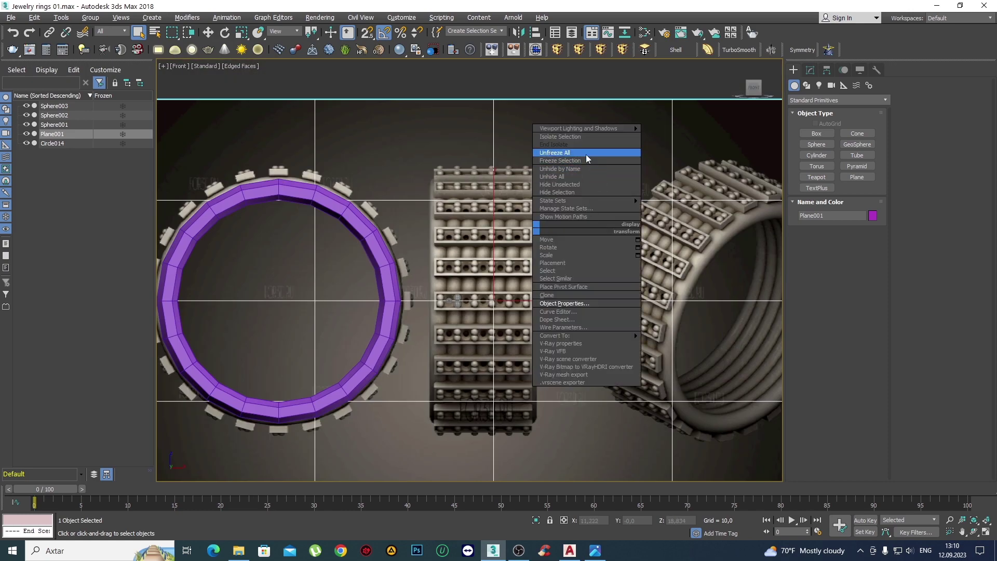
{"action": "left_click", "coordinate": [584, 160]}
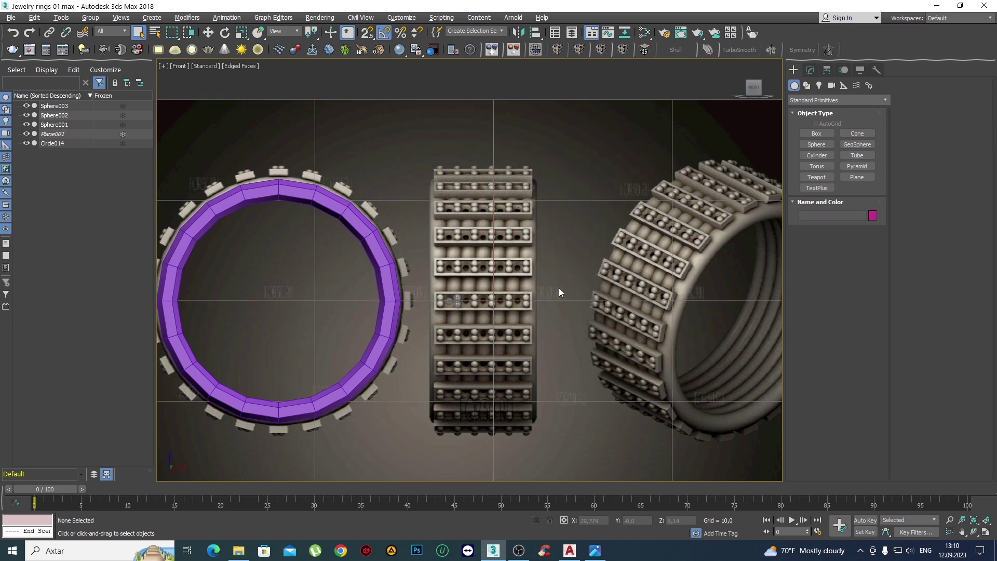
Select Sphere003 and shift it to the right with Move.
{"action": "scroll", "coordinate": [434, 310], "scroll_direction": "up", "scroll_amount": 2}
{"action": "scroll", "coordinate": [434, 309], "scroll_direction": "up", "scroll_amount": 6}
{"action": "scroll", "coordinate": [405, 291], "scroll_direction": "up", "scroll_amount": 3}
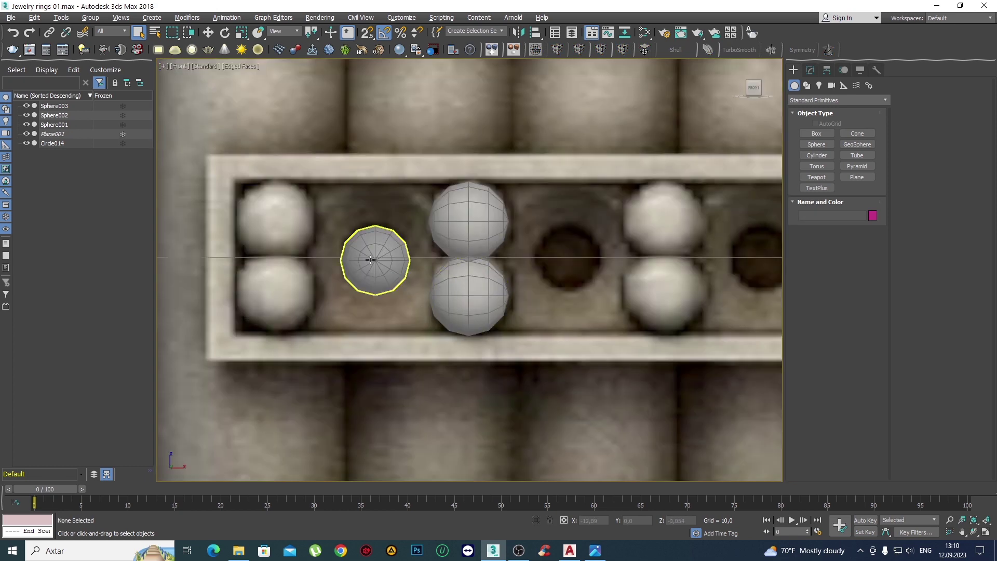
{"action": "left_click", "coordinate": [370, 260]}
{"action": "scroll", "coordinate": [420, 279], "scroll_direction": "up", "scroll_amount": 2}
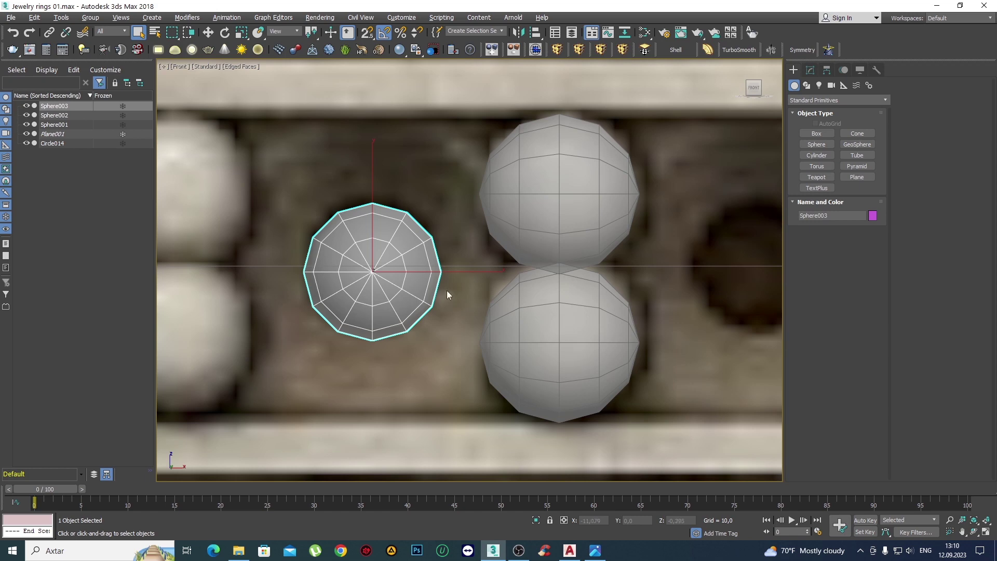
{"action": "scroll", "coordinate": [371, 286], "scroll_direction": "up", "scroll_amount": 1}
{"action": "key", "text": "w"}
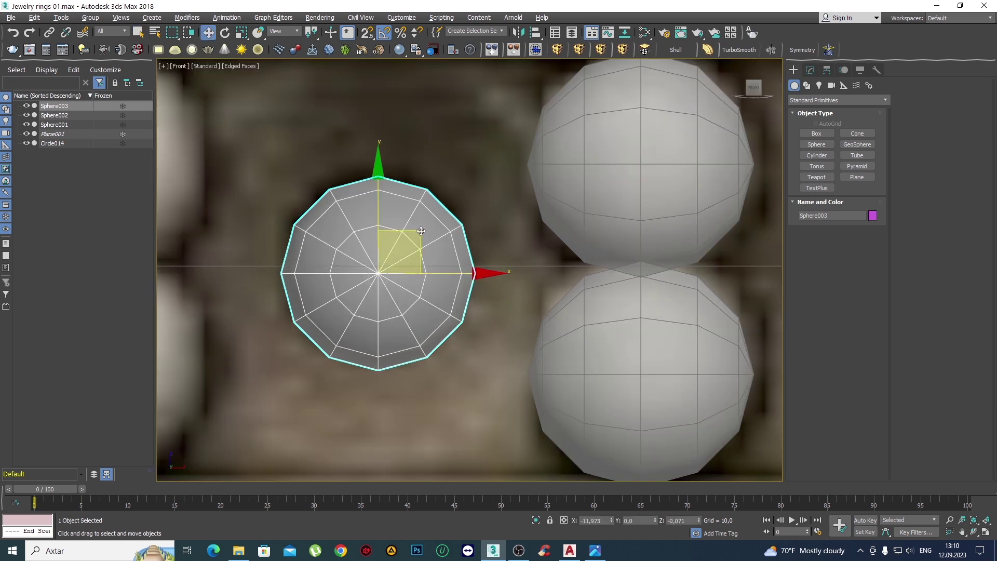
{"action": "left_click_drag", "start_coordinate": [422, 218], "coordinate": [517, 221]}
{"action": "scroll", "coordinate": [413, 206], "scroll_direction": "down", "scroll_amount": 3}
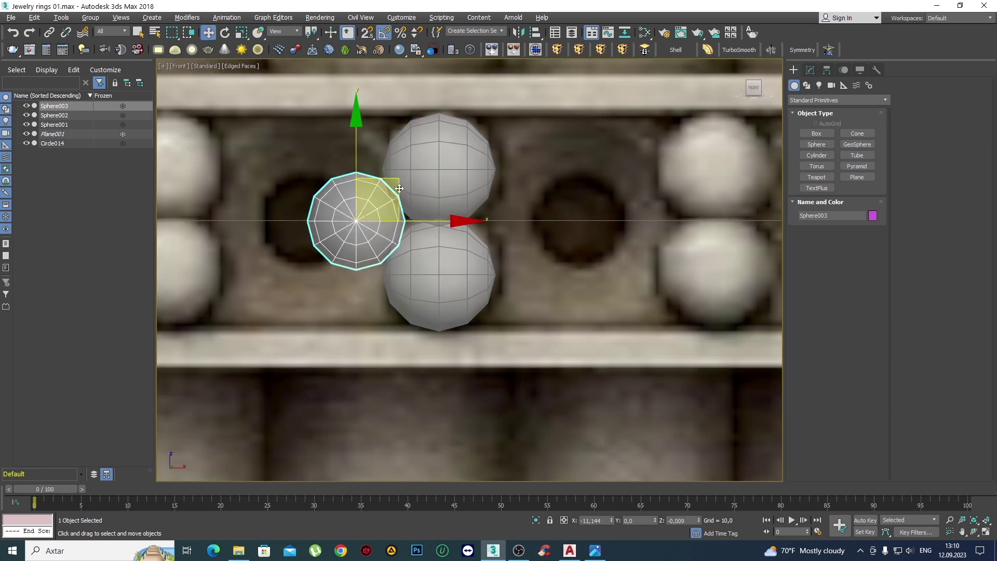
{"action": "scroll", "coordinate": [519, 249], "scroll_direction": "down", "scroll_amount": 2}
{"action": "scroll", "coordinate": [506, 250], "scroll_direction": "up", "scroll_amount": 2}
{"action": "scroll", "coordinate": [420, 223], "scroll_direction": "up", "scroll_amount": 4}
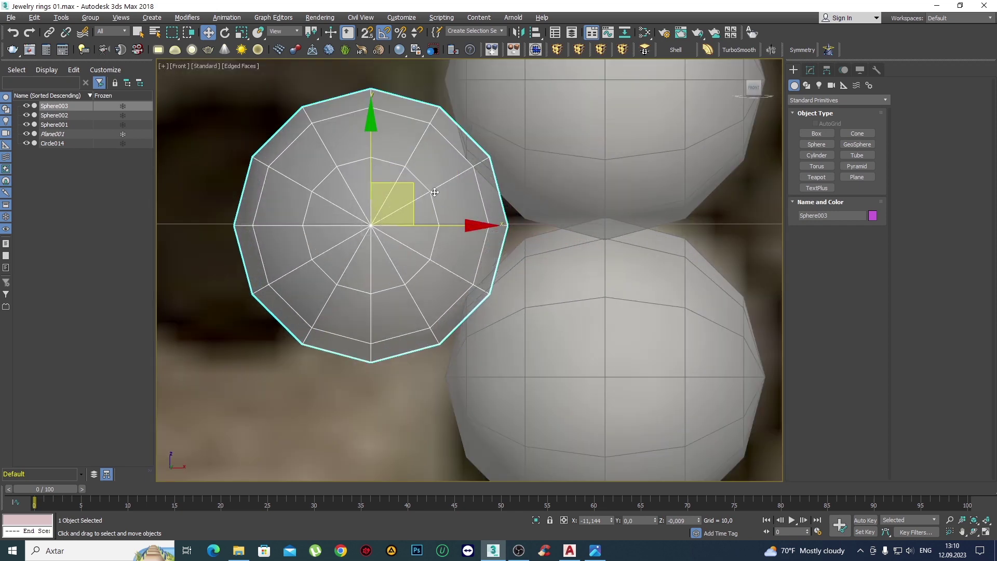
Fine-tune Sphere003's position back into the row, then compare against the reference photo.
{"action": "mouse_move", "coordinate": [387, 152]}
{"action": "left_mouse_down"}
{"action": "mouse_move", "coordinate": [415, 189]}
{"action": "mouse_move", "coordinate": [506, 192]}
{"action": "left_mouse_up"}
{"action": "scroll", "coordinate": [507, 193], "scroll_direction": "up", "scroll_amount": 3}
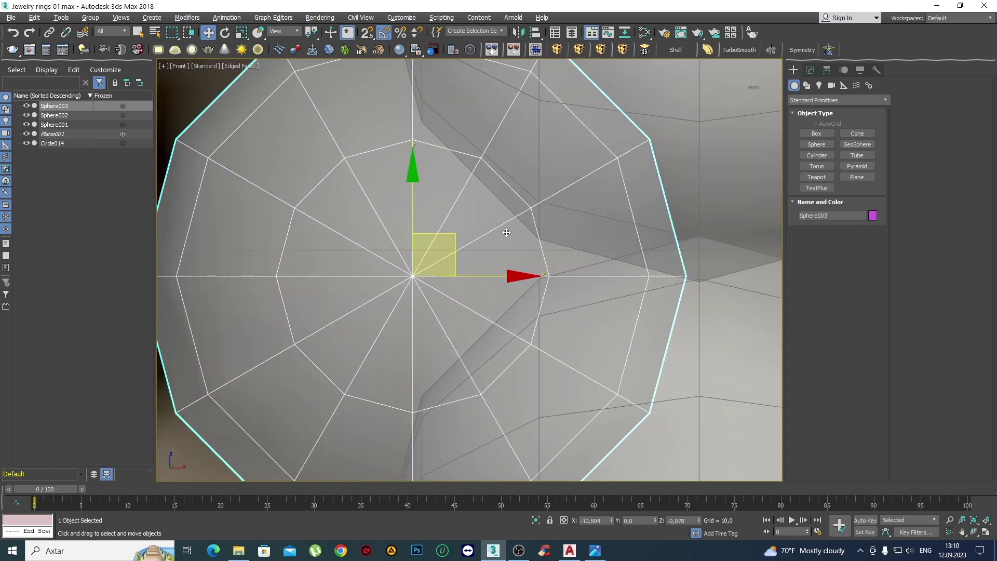
{"action": "middle_click_drag", "start_coordinate": [501, 237], "coordinate": [483, 229]}
{"action": "left_click_drag", "start_coordinate": [393, 173], "coordinate": [414, 155]}
{"action": "scroll", "coordinate": [414, 156], "scroll_direction": "down", "scroll_amount": 3}
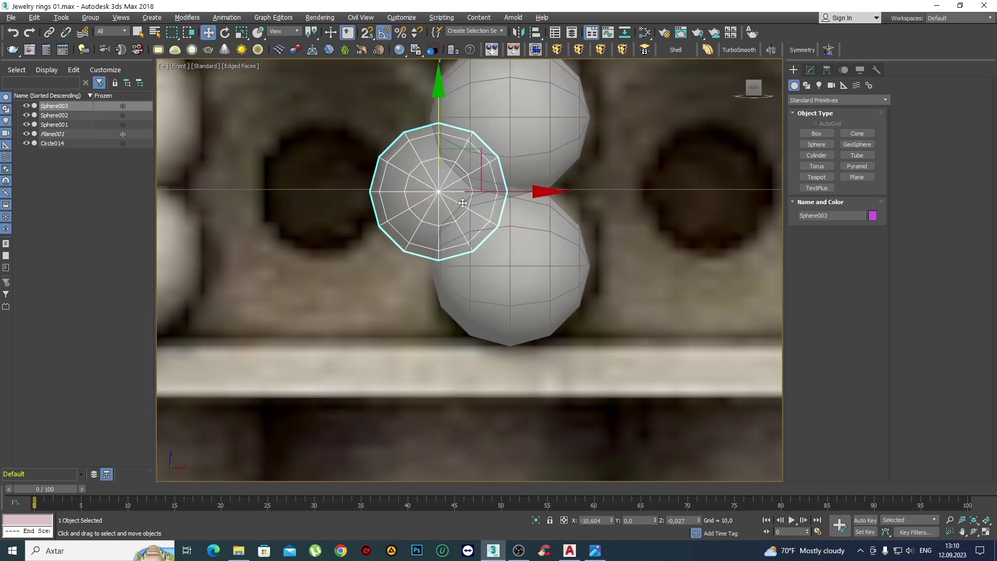
{"action": "middle_click_drag", "start_coordinate": [415, 223], "coordinate": [571, 223]}
{"action": "scroll", "coordinate": [571, 193], "scroll_direction": "up", "scroll_amount": 2}
{"action": "left_click_drag", "start_coordinate": [572, 193], "coordinate": [532, 191]}
{"action": "scroll", "coordinate": [365, 283], "scroll_direction": "down", "scroll_amount": 4}
{"action": "middle_click_drag", "start_coordinate": [364, 283], "coordinate": [392, 293]}
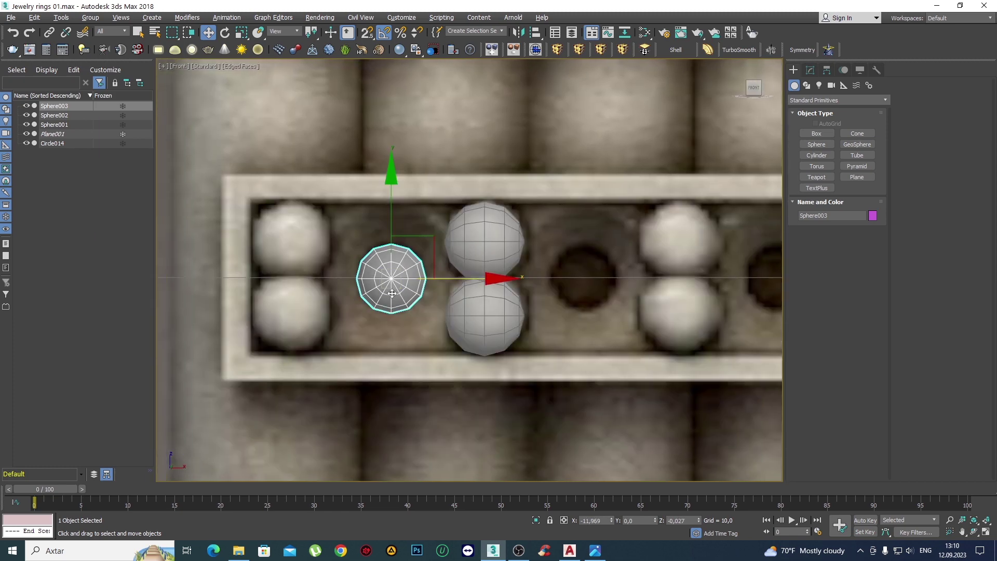
{"action": "scroll", "coordinate": [392, 297], "scroll_direction": "up", "scroll_amount": 2}
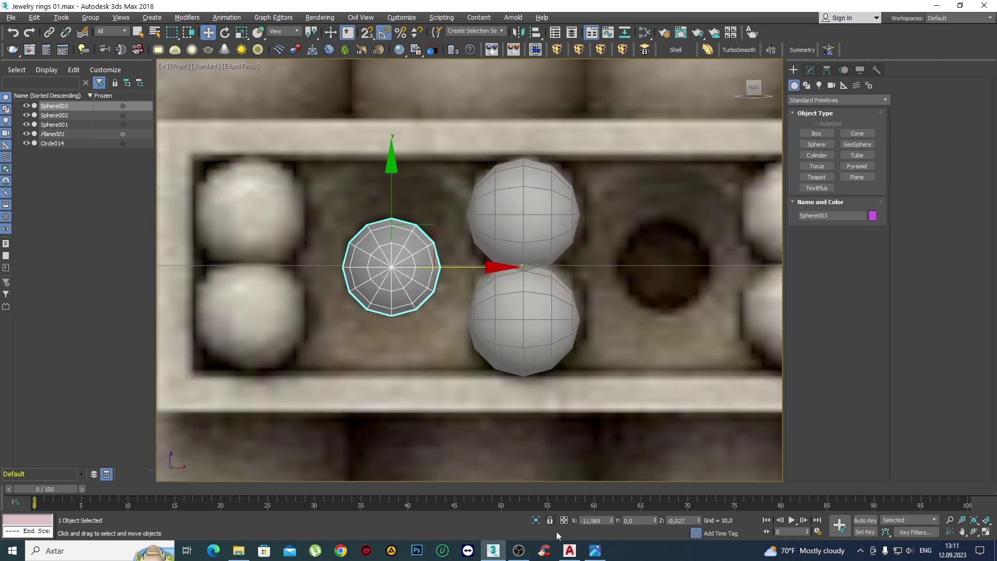
{"action": "left_click", "coordinate": [595, 550]}
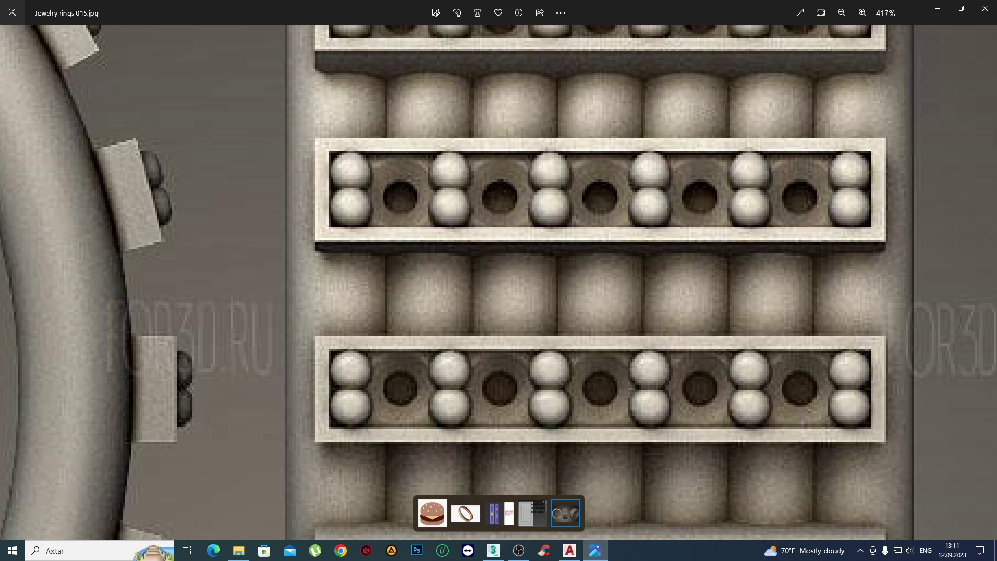
Return to 3ds Max and increase Sphere003's Segments from 12 to 15.
{"action": "left_click", "coordinate": [931, 11]}
{"action": "scroll", "coordinate": [512, 216], "scroll_direction": "up", "scroll_amount": 3}
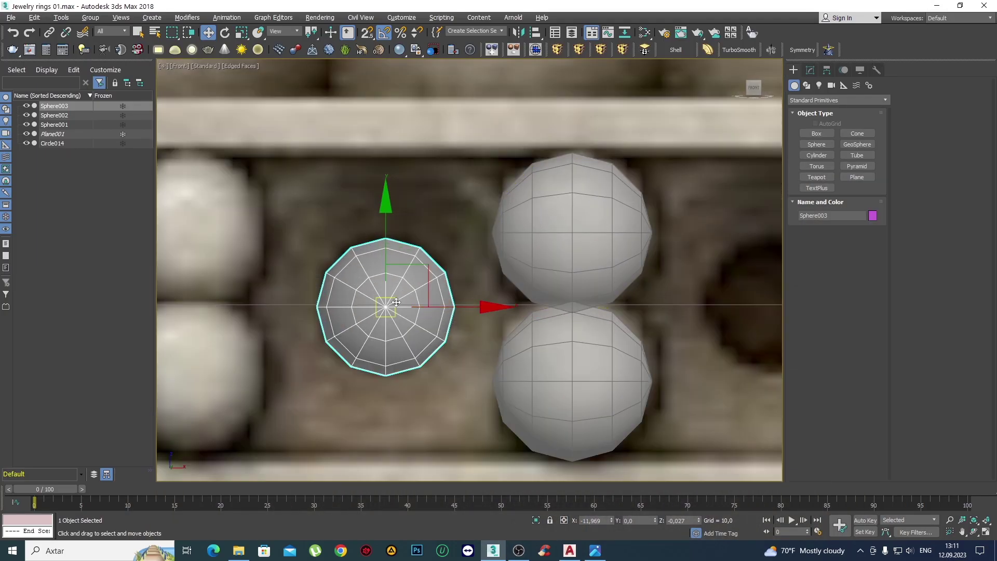
{"action": "scroll", "coordinate": [389, 311], "scroll_direction": "down", "scroll_amount": 5}
{"action": "scroll", "coordinate": [389, 312], "scroll_direction": "up", "scroll_amount": 10}
{"action": "middle_click_drag", "start_coordinate": [389, 312], "coordinate": [460, 331], "text": "alt"}
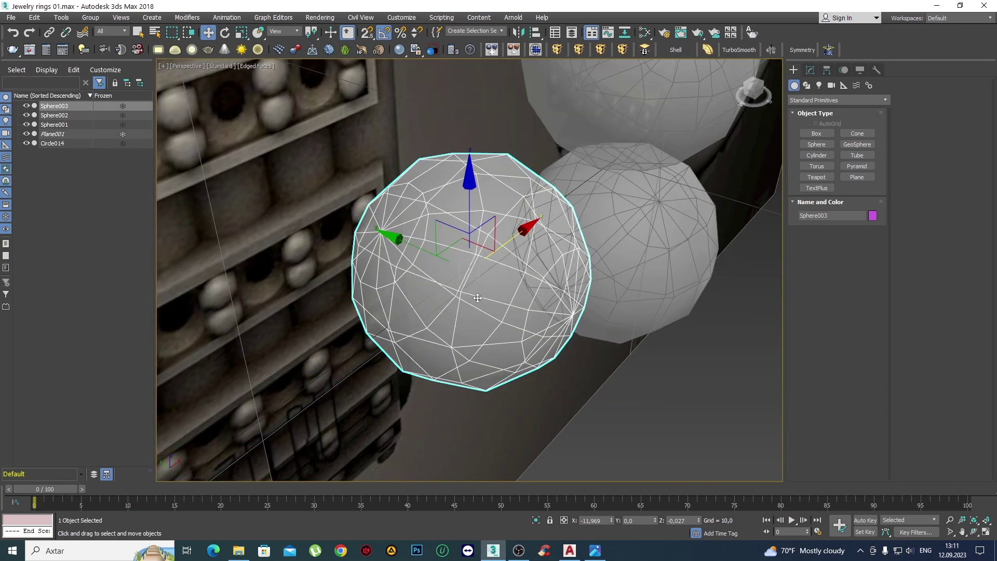
{"action": "key", "text": "F3"}
{"action": "key", "text": "F3"}
{"action": "key", "text": "alt+x"}
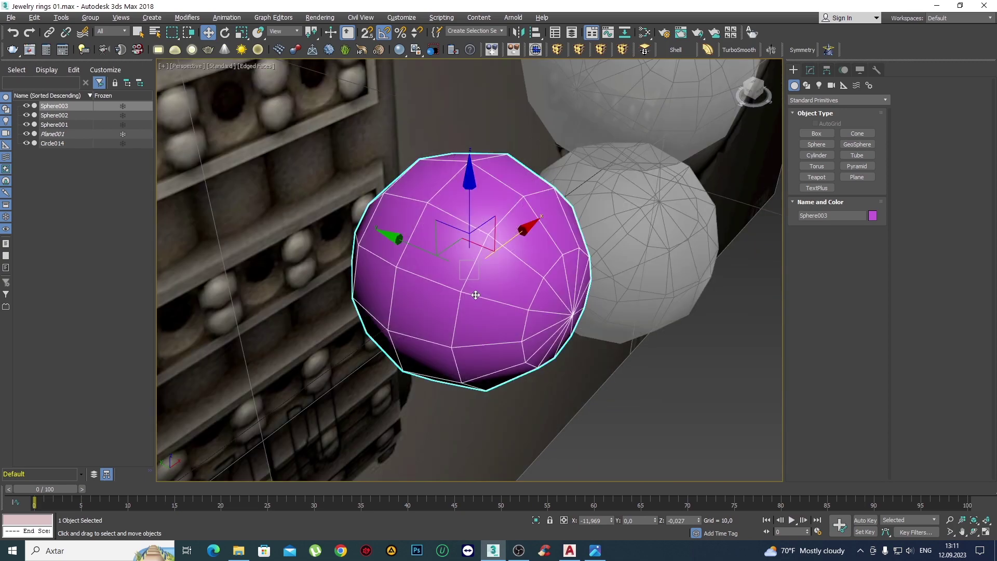
{"action": "left_click", "coordinate": [809, 69]}
{"action": "middle_click_drag", "start_coordinate": [613, 244], "coordinate": [644, 258], "text": "alt"}
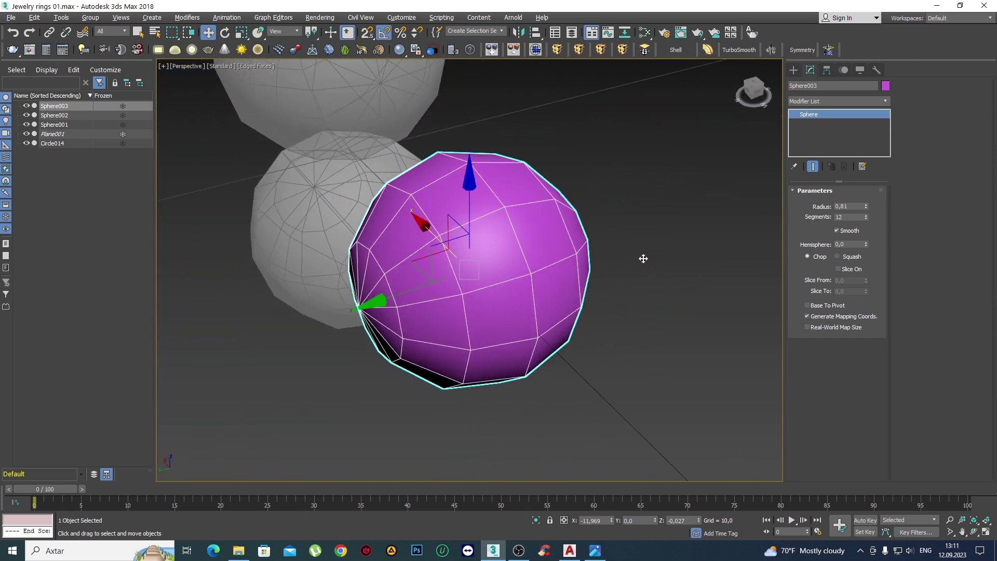
{"action": "left_click", "coordinate": [866, 216]}
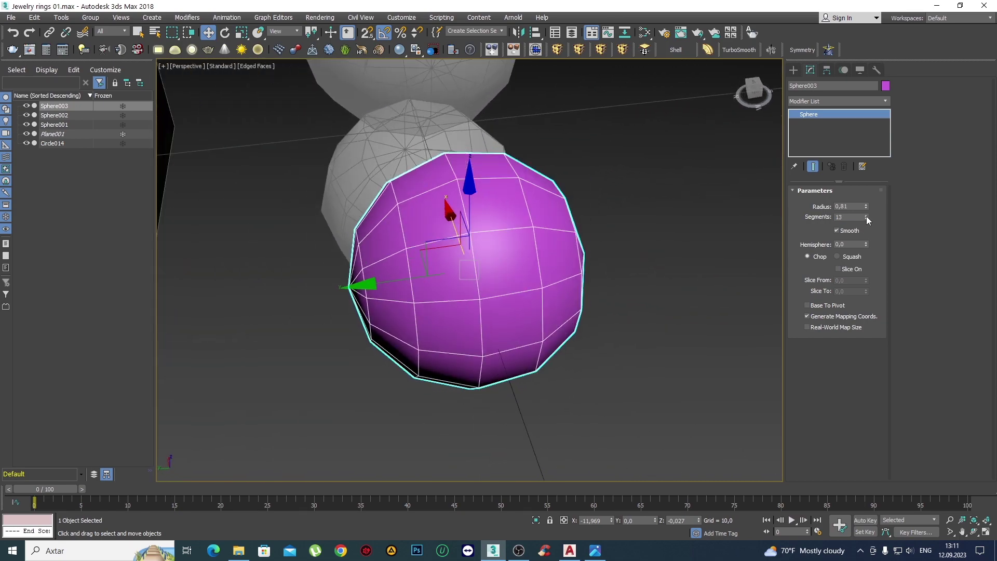
{"action": "left_click", "coordinate": [865, 216]}
Check the sphere in Top view and set its Segments to 16.
{"action": "mouse_move", "coordinate": [429, 305]}
{"action": "middle_mouse_down", "text": "alt"}
{"action": "mouse_move", "coordinate": [361, 285]}
{"action": "mouse_move", "coordinate": [882, 135]}
{"action": "middle_mouse_up", "text": "alt"}
{"action": "middle_click_drag", "start_coordinate": [455, 274], "coordinate": [669, 261], "text": "alt"}
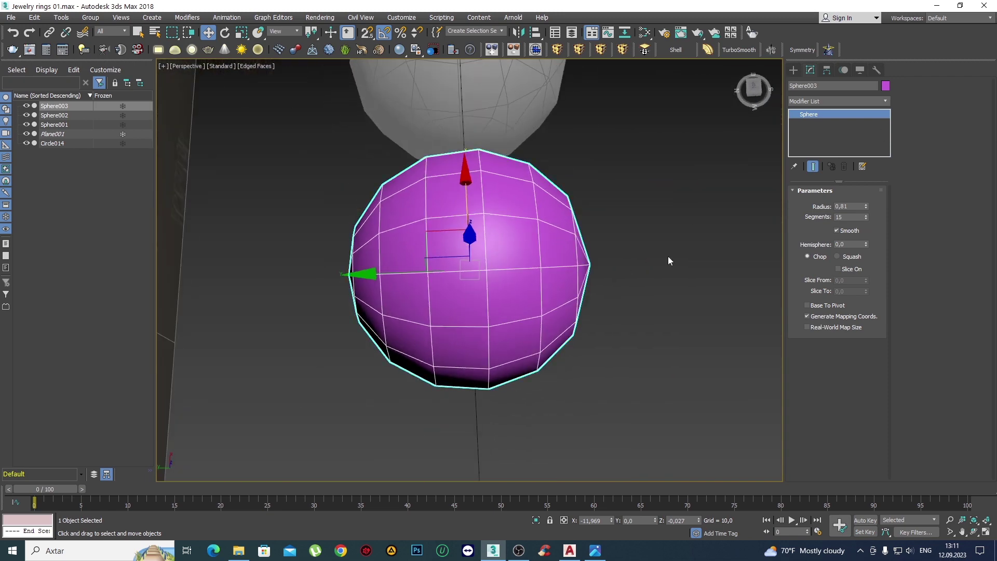
{"action": "key", "text": "t"}
{"action": "key", "text": "z"}
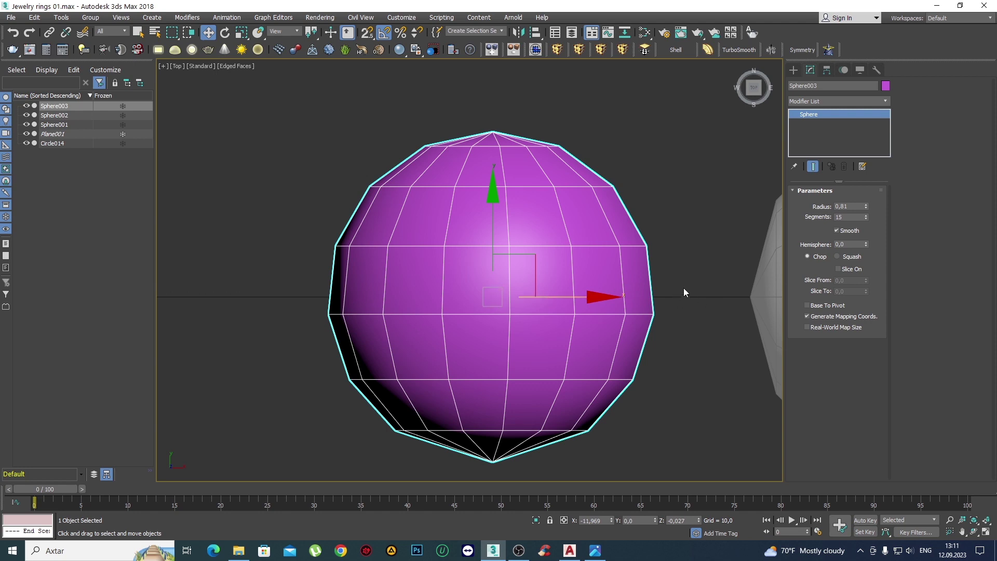
{"action": "left_click", "coordinate": [865, 215]}
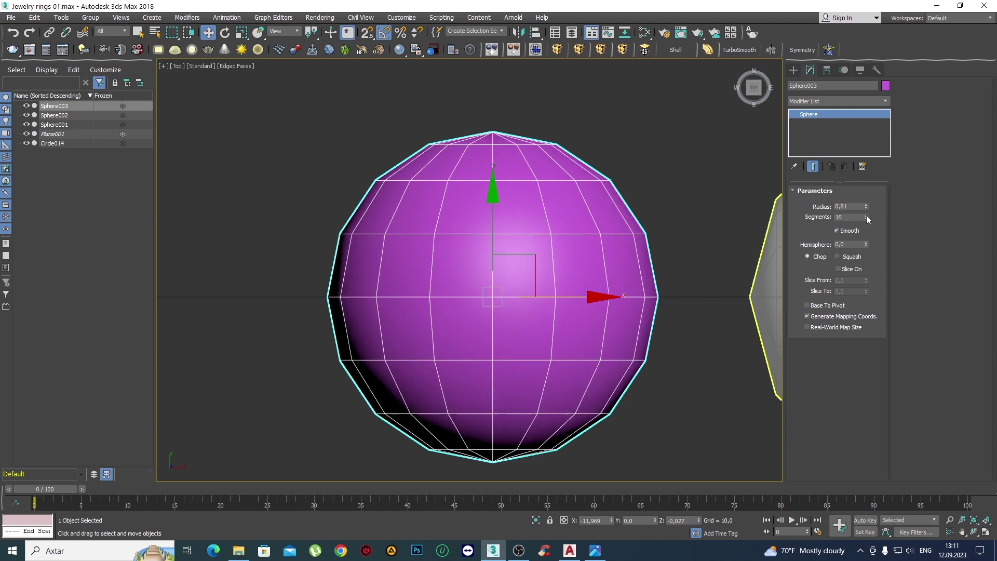
{"action": "key", "text": "shift+z"}
{"action": "key", "text": "shift+z"}
{"action": "key", "text": "shift+z"}
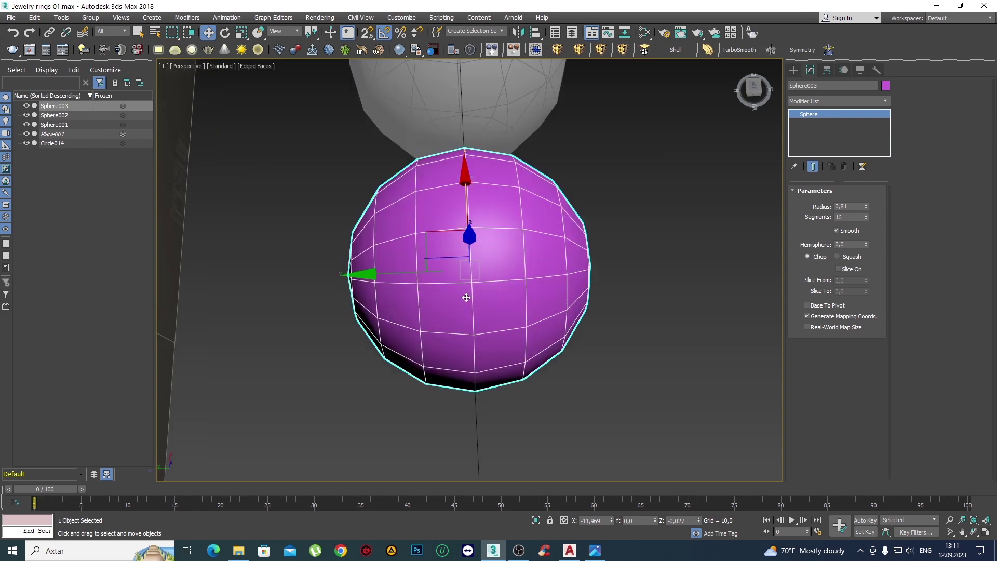
{"action": "key", "text": "shift+z"}
{"action": "key", "text": "q"}
{"action": "key", "text": "shift+z"}
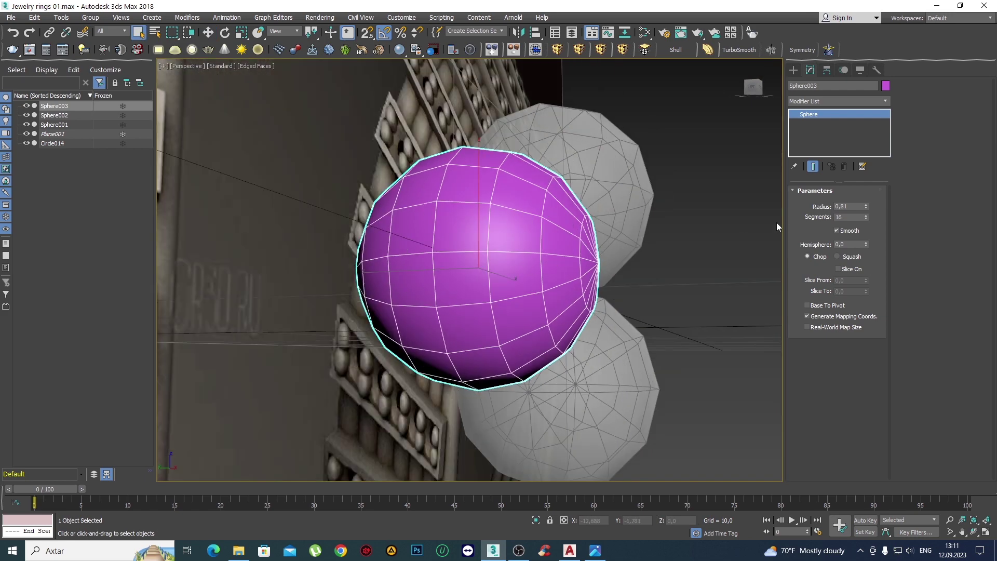
Convert Sphere003 to Editable Poly and enter Polygon sub-object mode.
{"action": "right_click", "coordinate": [833, 121]}
{"action": "left_click", "coordinate": [841, 195]}
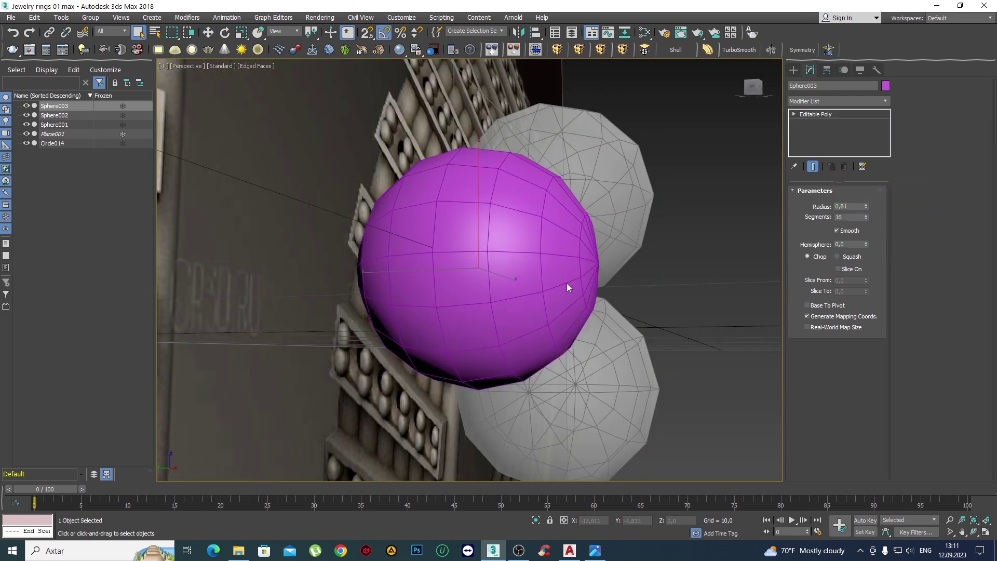
{"action": "left_click", "coordinate": [752, 87]}
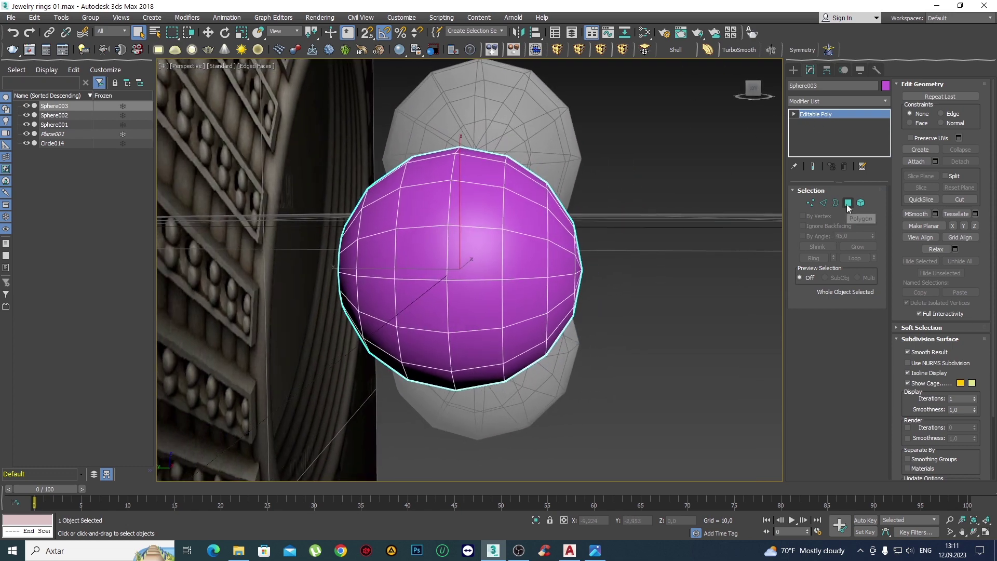
{"action": "left_click", "coordinate": [847, 203]}
{"action": "middle_click_drag", "start_coordinate": [447, 312], "coordinate": [425, 341], "text": "alt"}
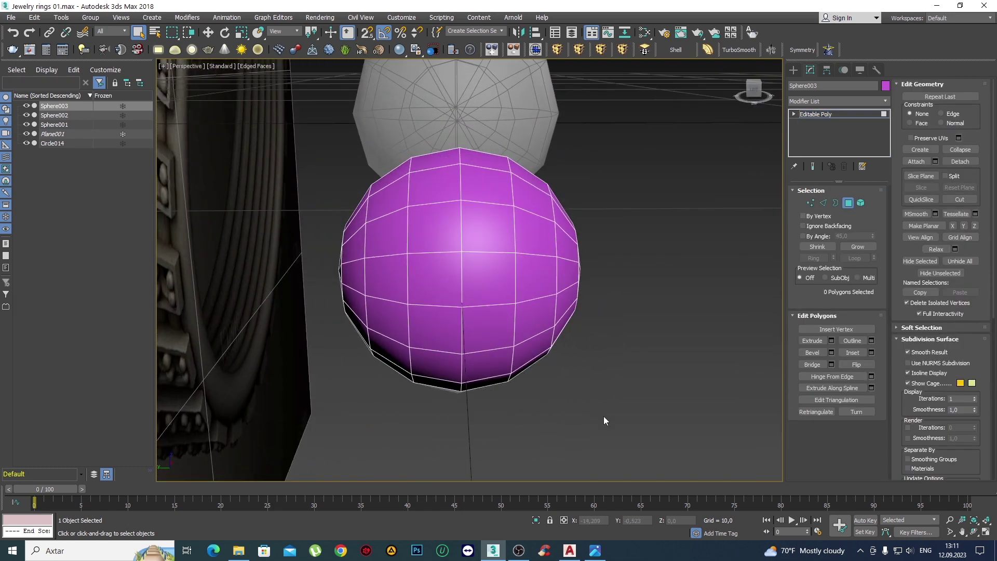
Delete the right-half polygons of Sphere003, leaving a half sphere.
{"action": "left_click_drag", "start_coordinate": [484, 138], "coordinate": [486, 138]}
{"action": "key", "text": "Delete"}
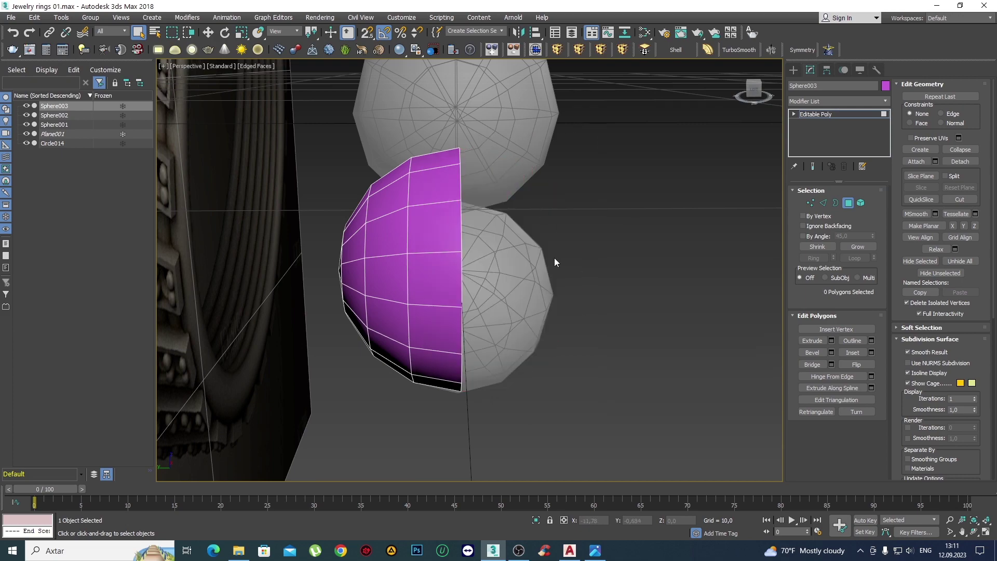
{"action": "mouse_move", "coordinate": [555, 262]}
{"action": "middle_mouse_down", "text": "alt"}
{"action": "mouse_move", "coordinate": [458, 241]}
{"action": "mouse_move", "coordinate": [521, 263]}
{"action": "middle_mouse_up", "text": "alt"}
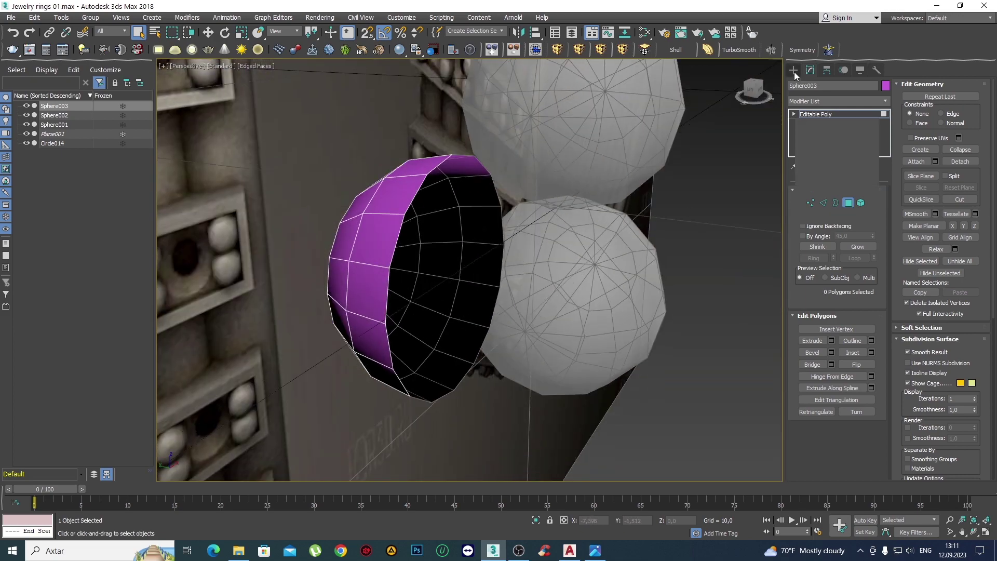
{"action": "left_click", "coordinate": [793, 72]}
{"action": "left_click", "coordinate": [807, 70]}
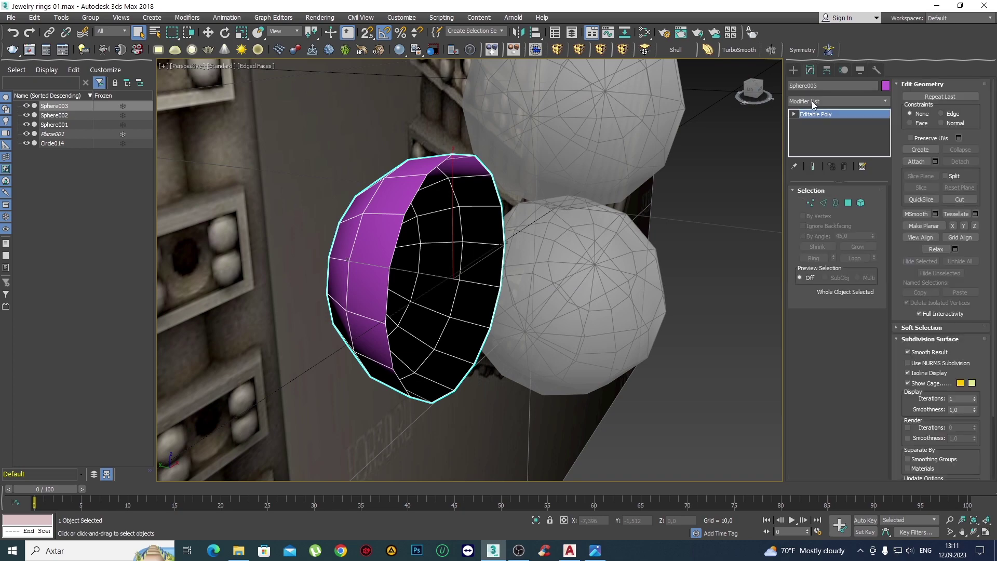
Add a Normal modifier to flip the normals and collapse the stack.
{"action": "left_click", "coordinate": [811, 101]}
{"action": "key", "text": "n"}
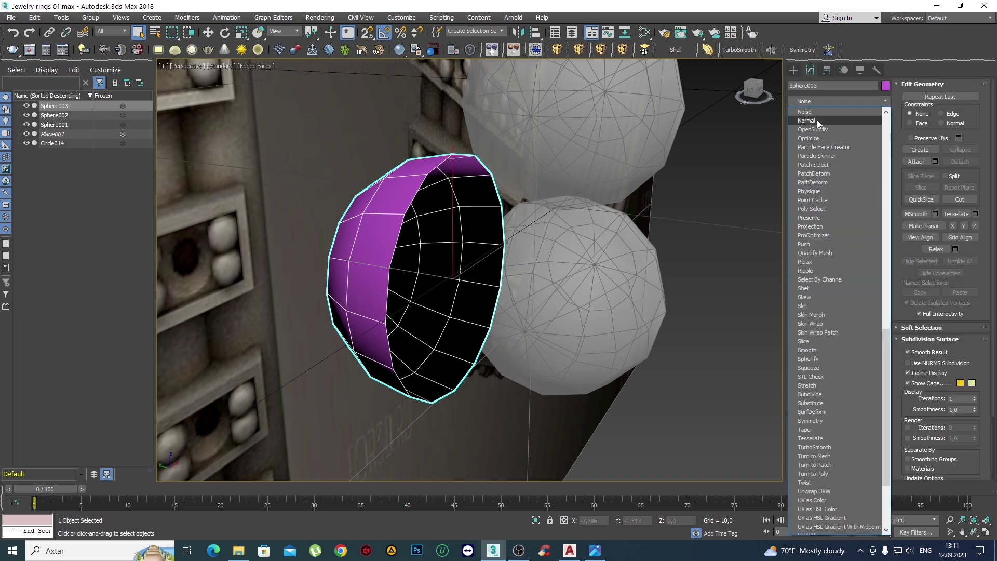
{"action": "left_click", "coordinate": [817, 119]}
{"action": "mouse_move", "coordinate": [628, 221]}
{"action": "middle_mouse_down", "text": "alt"}
{"action": "mouse_move", "coordinate": [365, 222]}
{"action": "mouse_move", "coordinate": [411, 256]}
{"action": "mouse_move", "coordinate": [696, 183]}
{"action": "middle_mouse_up", "text": "alt"}
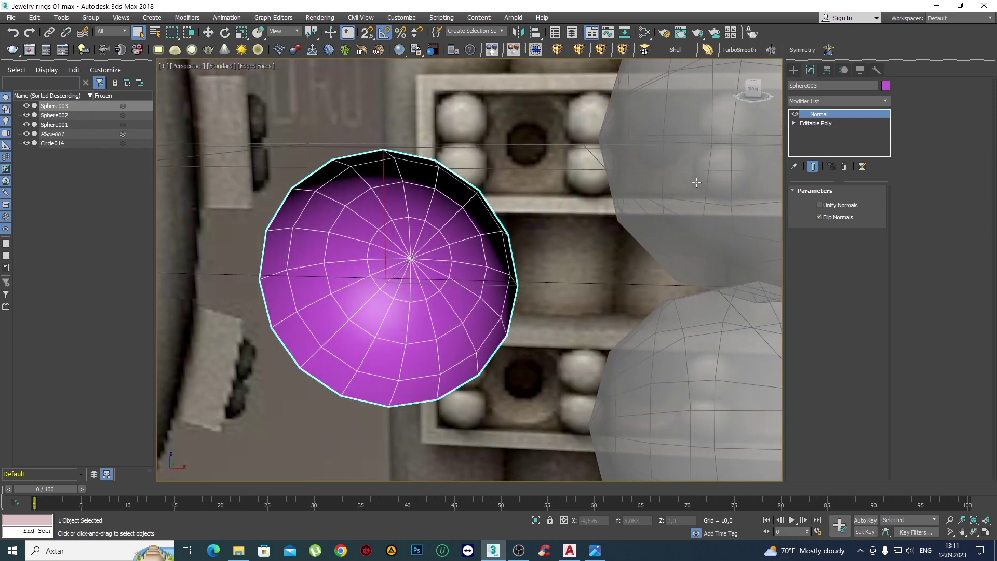
{"action": "right_click", "coordinate": [856, 114]}
{"action": "left_click", "coordinate": [893, 222]}
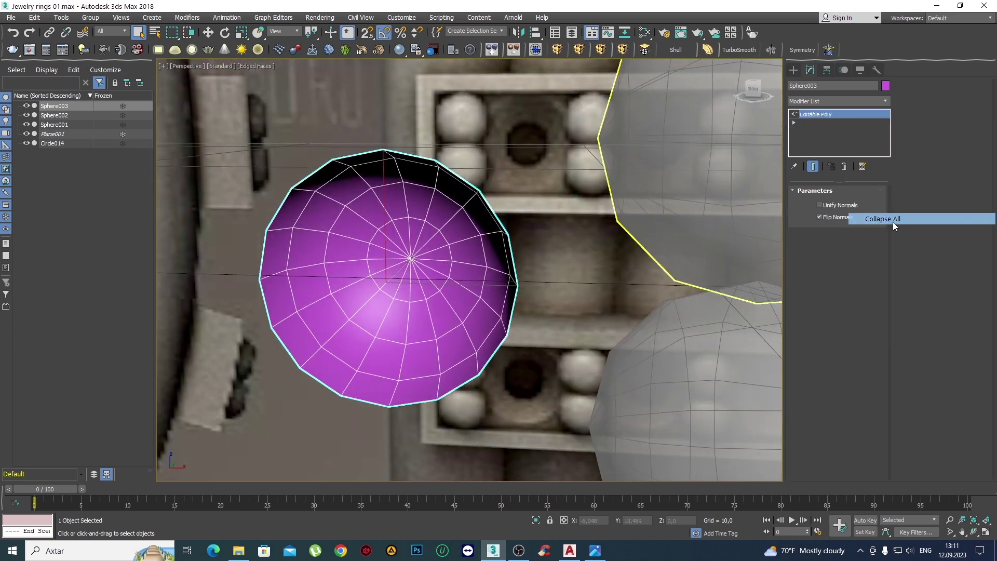
{"action": "left_click", "coordinate": [793, 70]}
In Front view Edge mode, select alternate radial edges around the dome's rim.
{"action": "scroll", "coordinate": [465, 260], "scroll_direction": "down", "scroll_amount": 5}
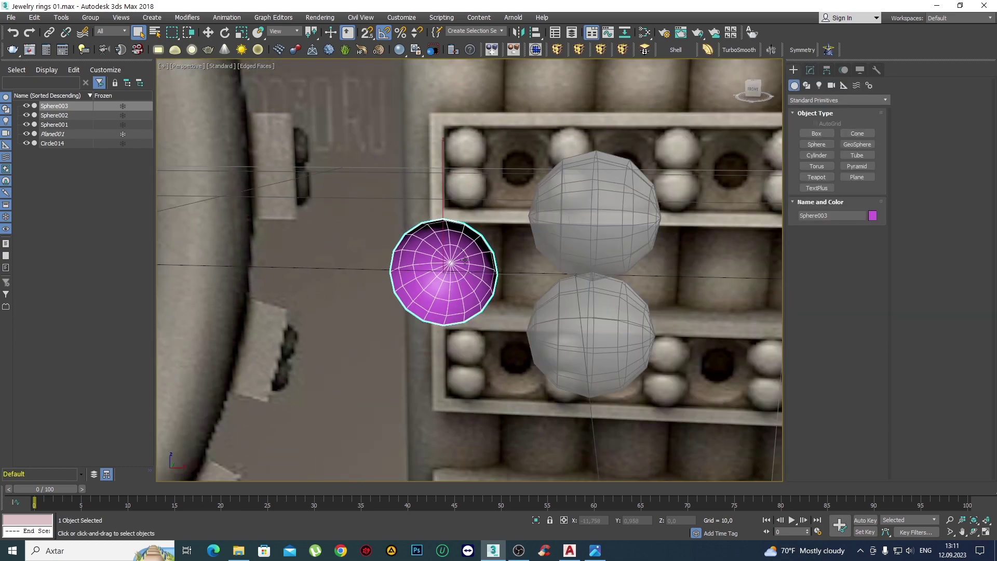
{"action": "key", "text": "f"}
{"action": "scroll", "coordinate": [407, 317], "scroll_direction": "up", "scroll_amount": 5}
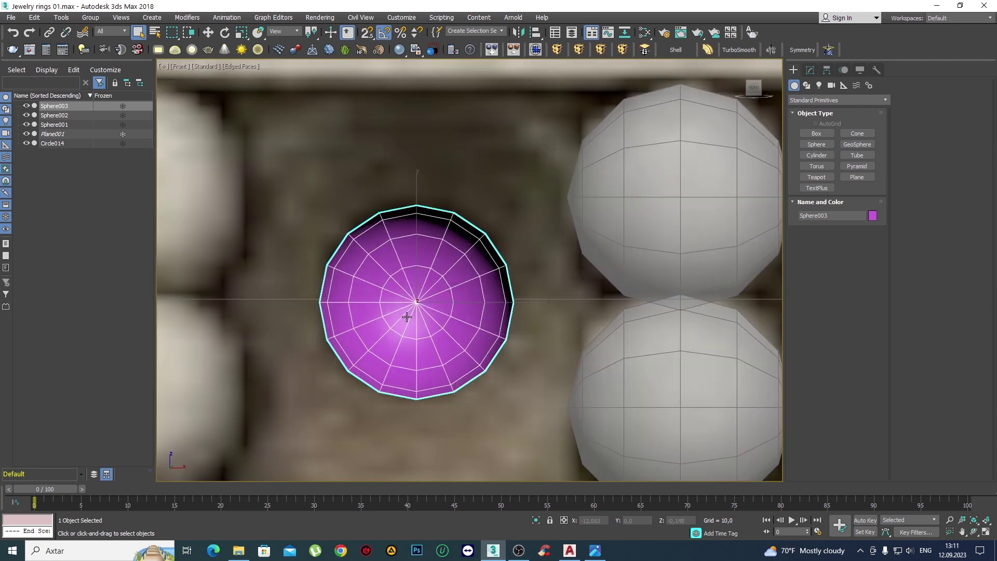
{"action": "key", "text": "2"}
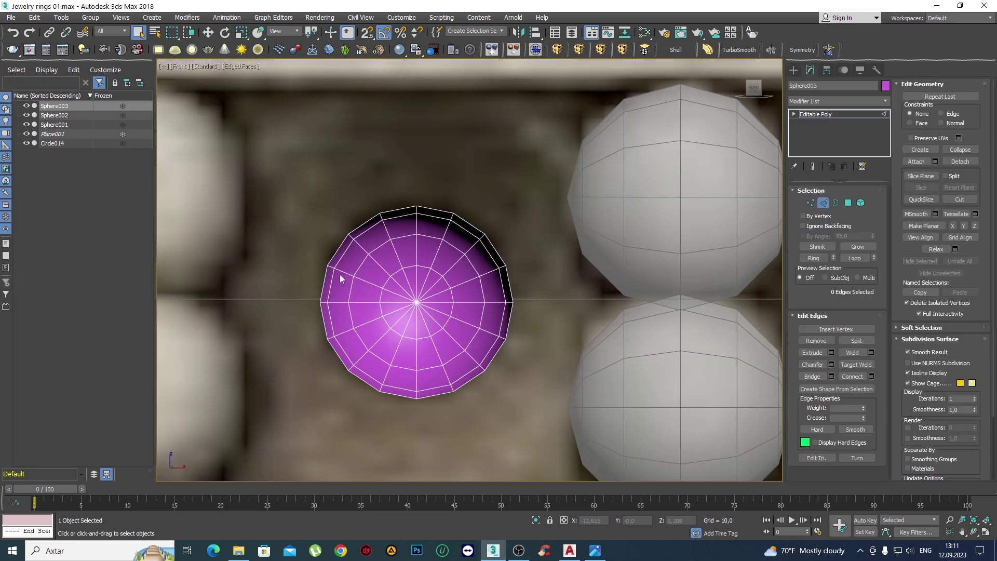
{"action": "left_click", "coordinate": [340, 271]}
{"action": "left_click", "coordinate": [385, 231], "text": "ctrl"}
{"action": "left_click", "coordinate": [486, 332], "text": "ctrl"}
{"action": "left_click", "coordinate": [447, 375], "text": "ctrl"}
{"action": "left_click", "coordinate": [387, 377], "text": "ctrl"}
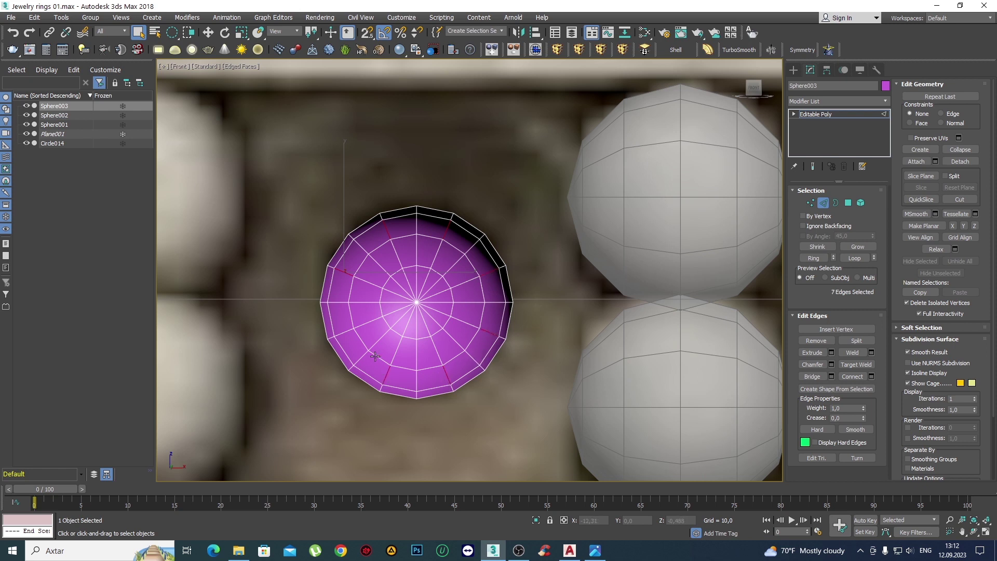
{"action": "left_click", "coordinate": [345, 332], "text": "ctrl"}
Loop the selected edges to the centre with Alt+L and remove the 32 edges.
{"action": "key", "text": "alt+l"}
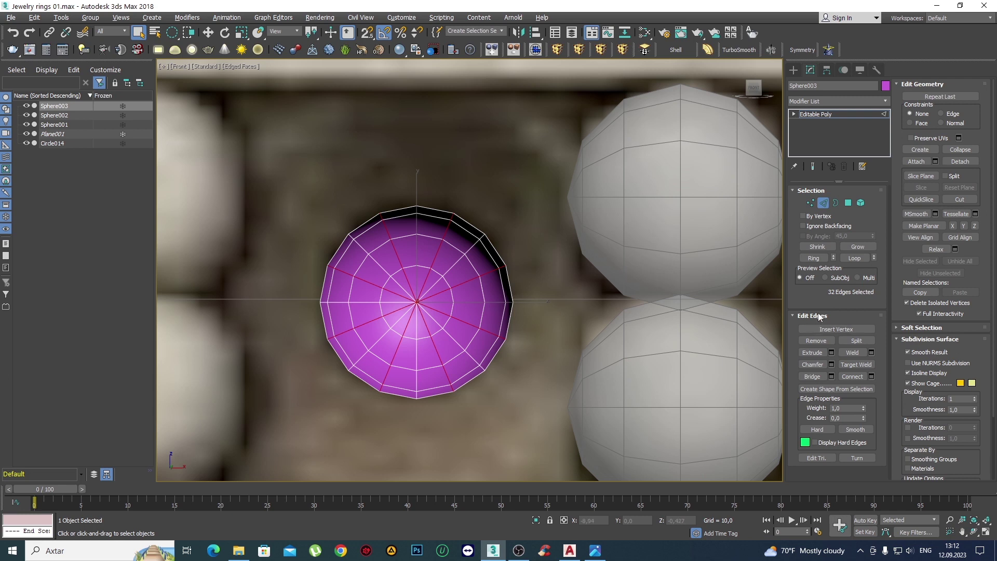
{"action": "middle_click_drag", "start_coordinate": [511, 273], "coordinate": [525, 272]}
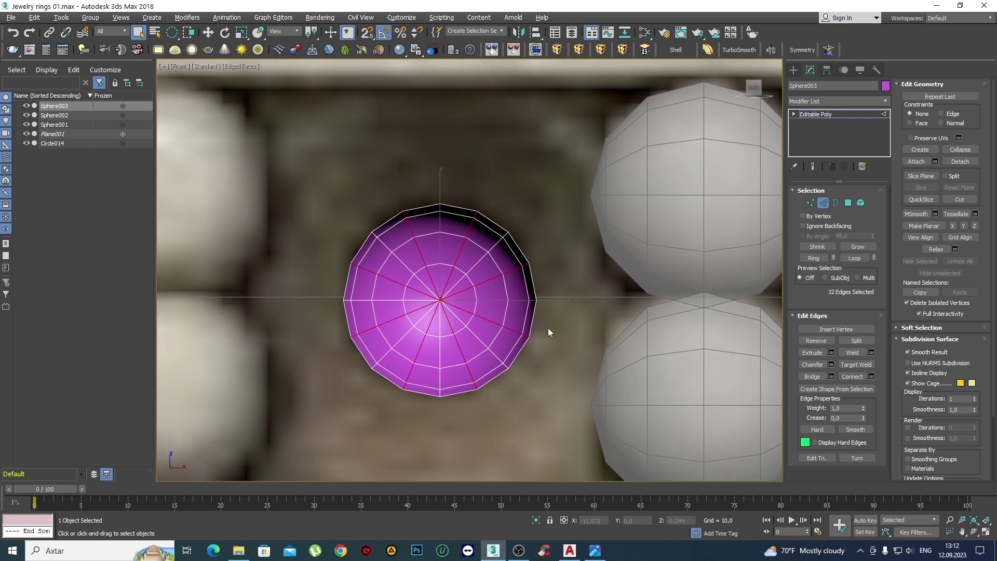
{"action": "left_click", "coordinate": [819, 340]}
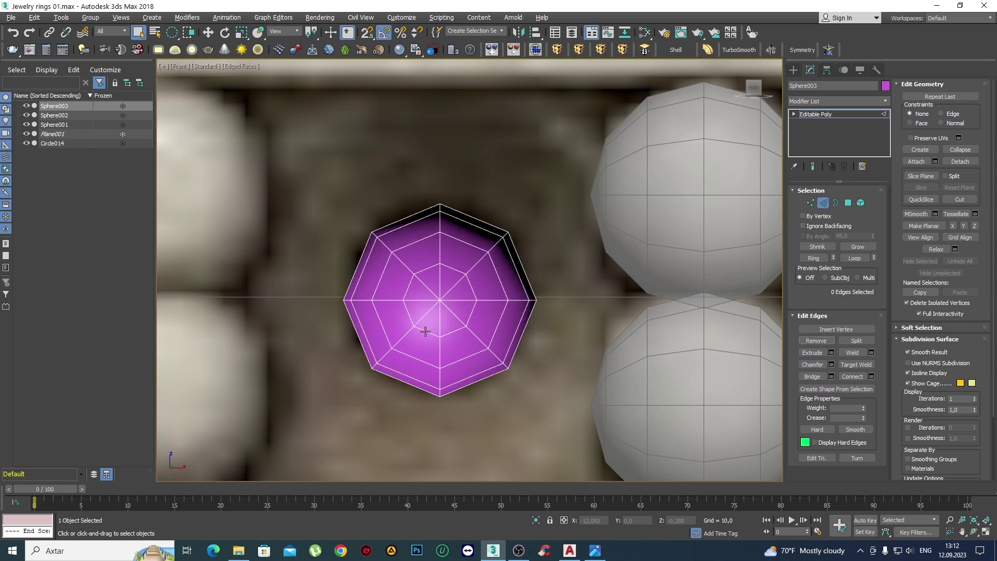
Select the dome's open border and Shift-scale it outward into a new ring of faces.
{"action": "key", "text": "p"}
{"action": "middle_click_drag", "start_coordinate": [429, 307], "coordinate": [465, 279], "text": "alt"}
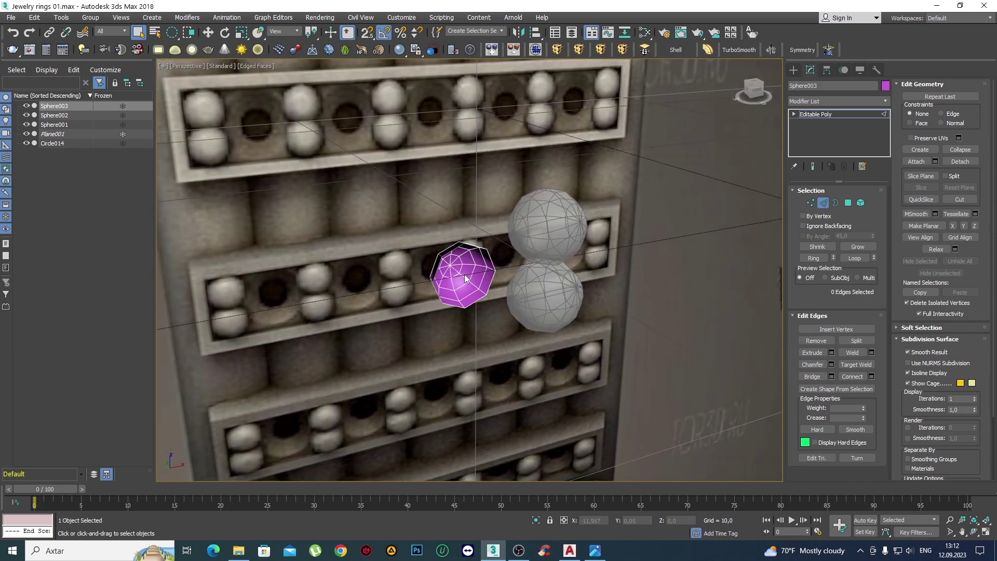
{"action": "key", "text": "f"}
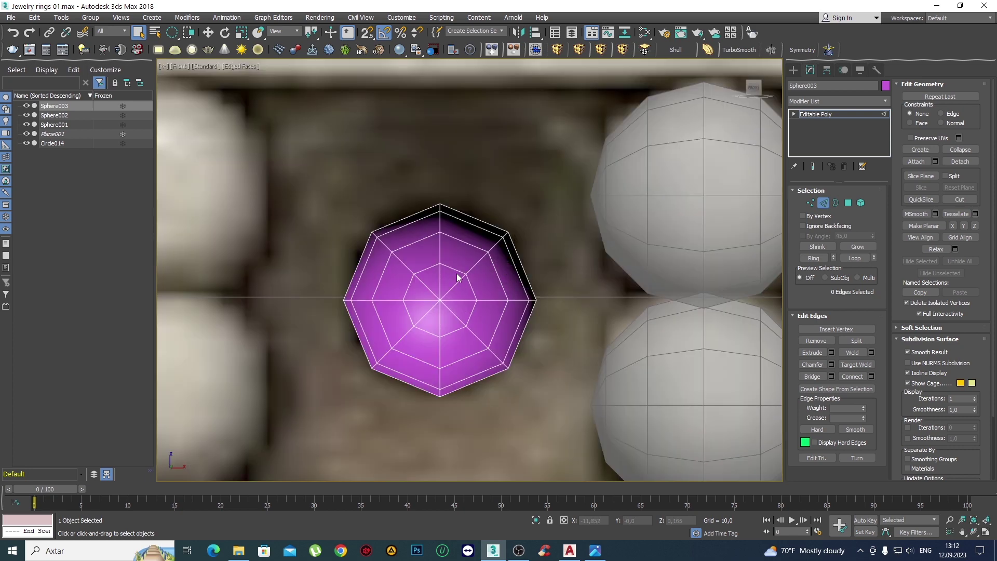
{"action": "key", "text": "3"}
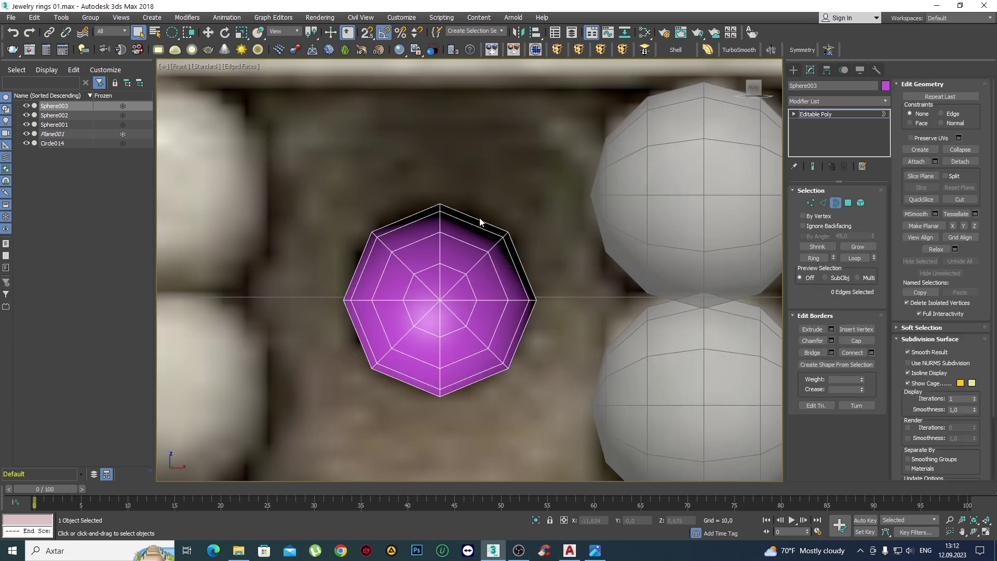
{"action": "left_click", "coordinate": [479, 218]}
{"action": "scroll", "coordinate": [468, 222], "scroll_direction": "down", "scroll_amount": 5}
{"action": "key", "text": "r"}
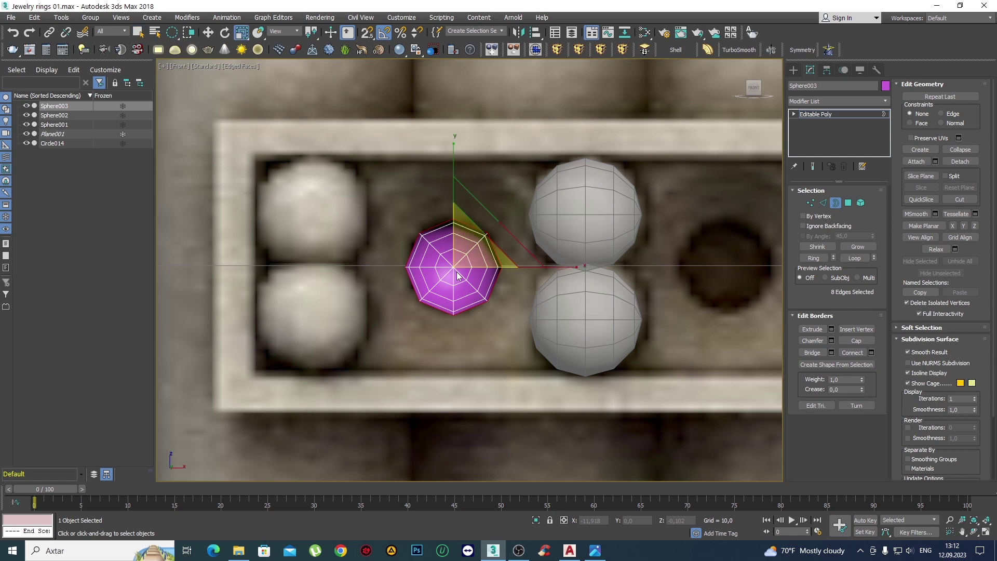
{"action": "scroll", "coordinate": [443, 301], "scroll_direction": "up", "scroll_amount": 3}
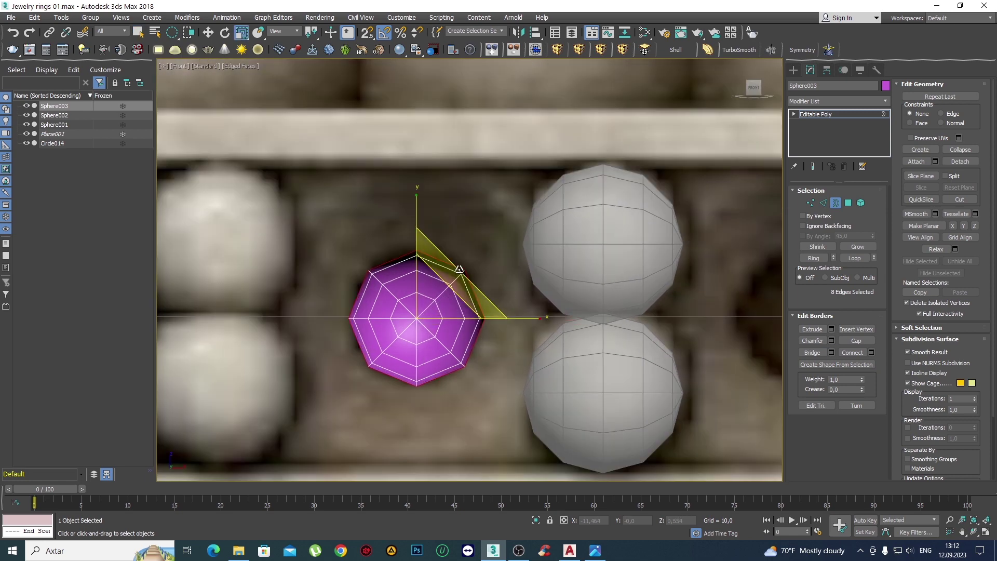
{"action": "left_click_drag", "start_coordinate": [459, 269], "coordinate": [494, 251], "text": "shift"}
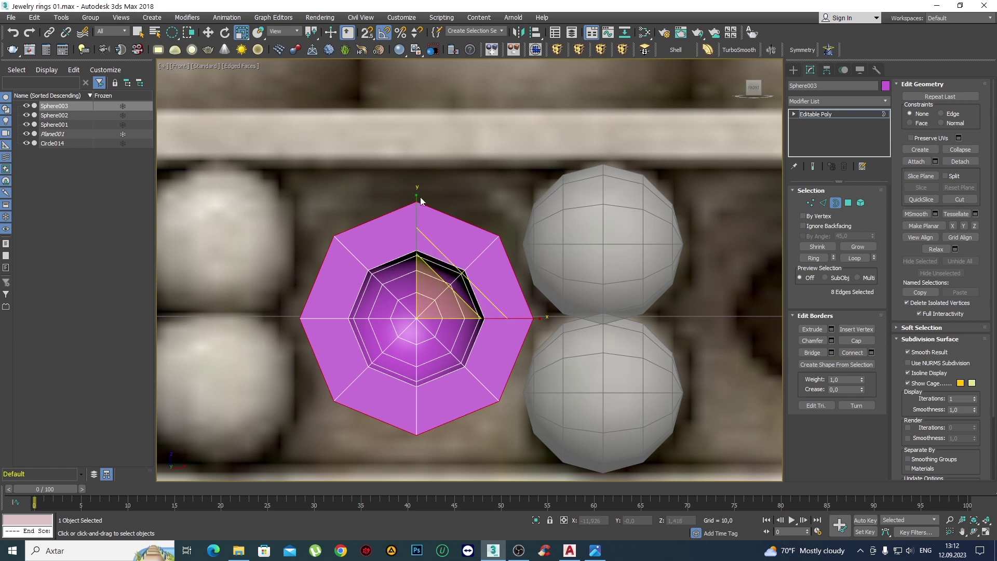
{"action": "left_click_drag", "start_coordinate": [494, 251], "coordinate": [477, 278], "text": "shift"}
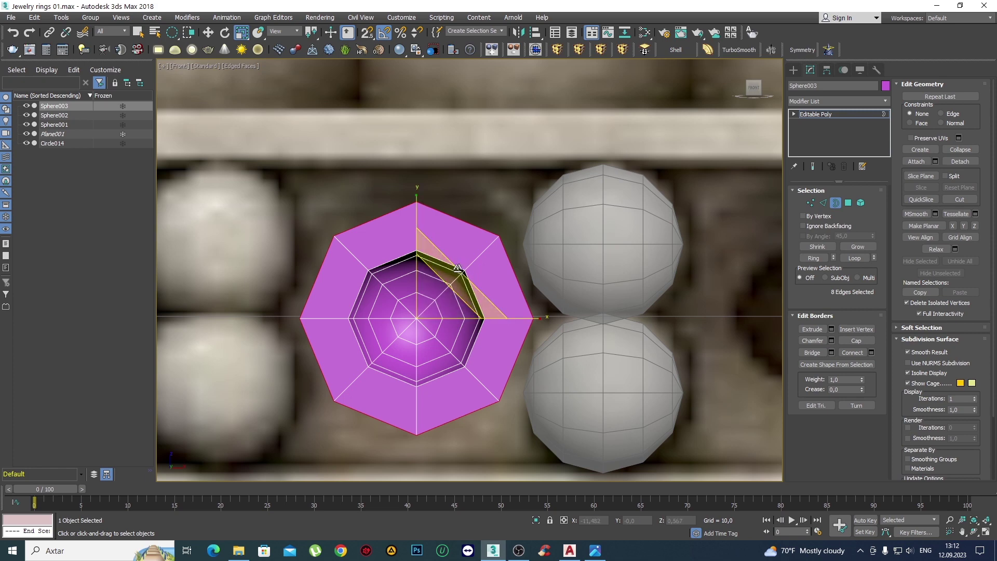
Check the new ring in wireframe and enlarge the outer border slightly.
{"action": "scroll", "coordinate": [458, 277], "scroll_direction": "down", "scroll_amount": 3}
{"action": "scroll", "coordinate": [470, 276], "scroll_direction": "down", "scroll_amount": 2}
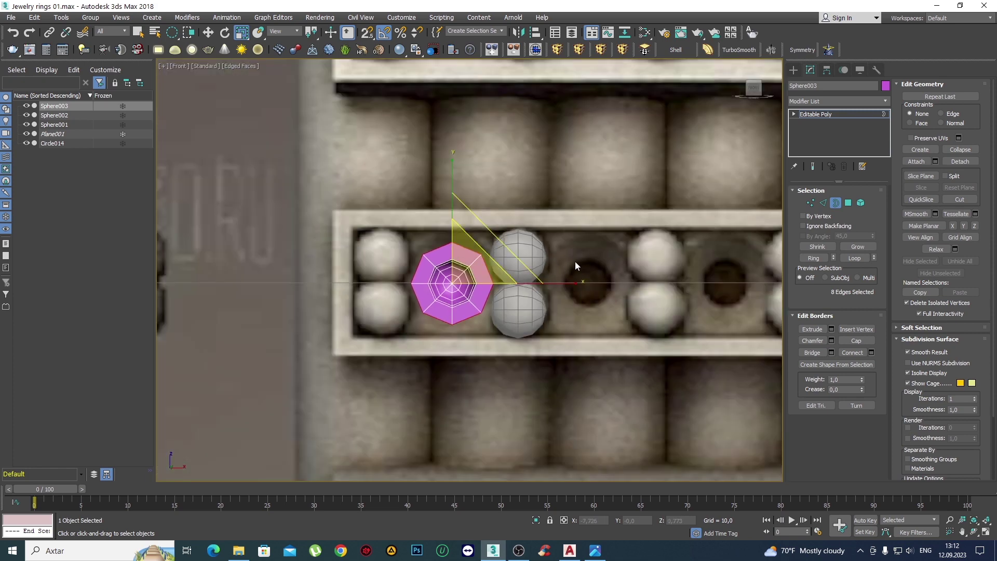
{"action": "scroll", "coordinate": [481, 276], "scroll_direction": "up", "scroll_amount": 2}
{"action": "key", "text": "F3"}
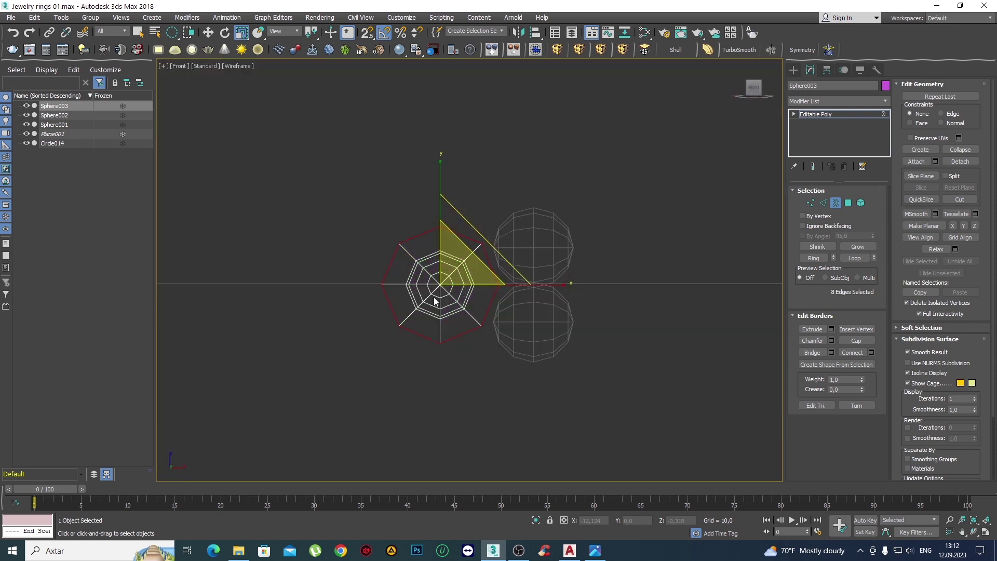
{"action": "key", "text": "F3"}
{"action": "scroll", "coordinate": [450, 299], "scroll_direction": "up", "scroll_amount": 2}
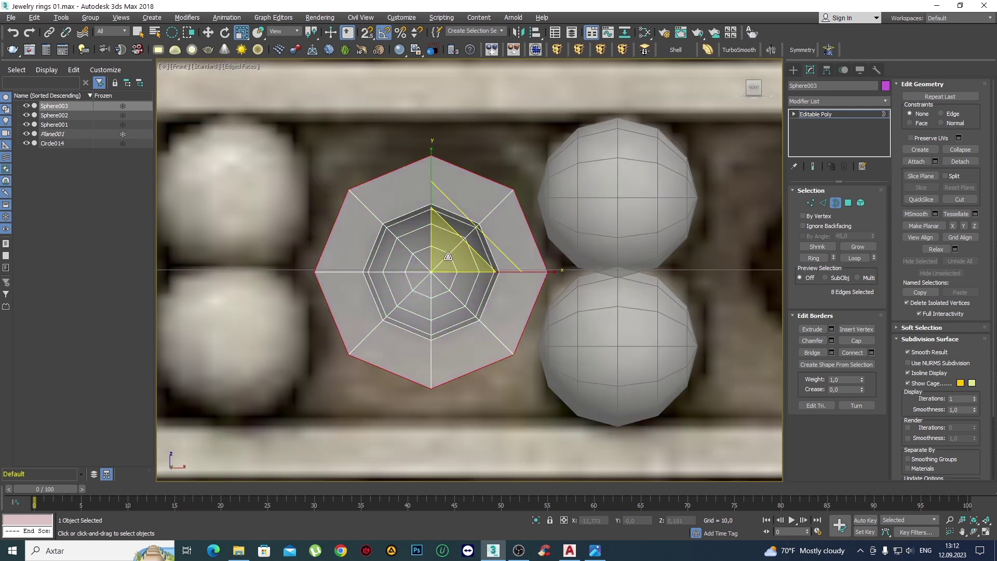
{"action": "scroll", "coordinate": [474, 221], "scroll_direction": "down", "scroll_amount": 1}
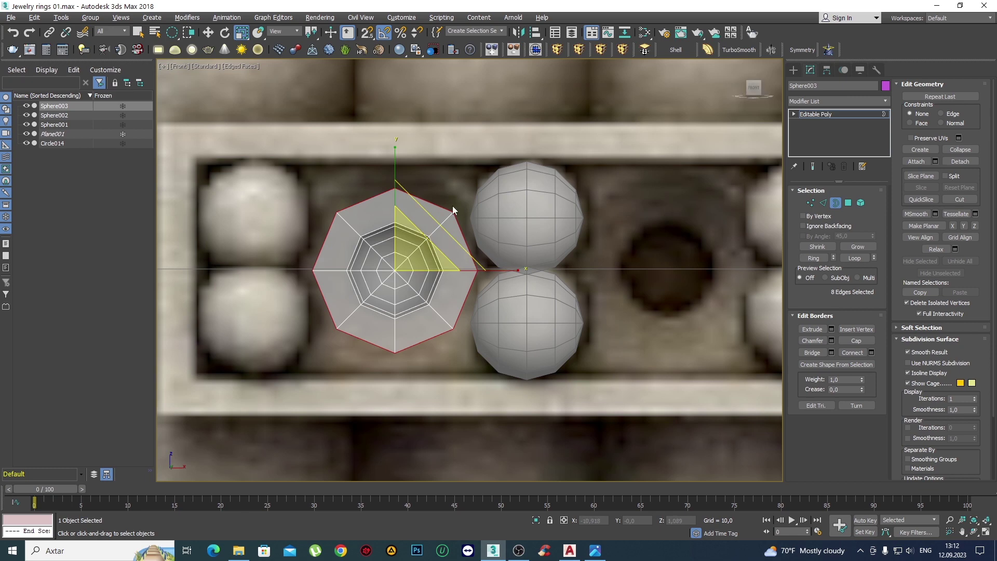
{"action": "left_click_drag", "start_coordinate": [433, 212], "coordinate": [436, 211]}
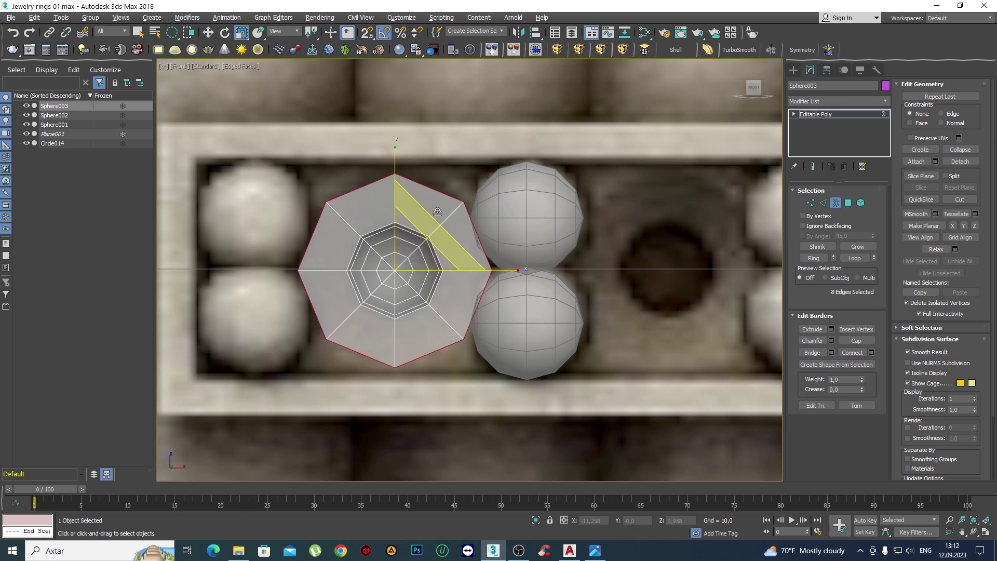
Push the outer border back along Y in the Perspective view.
{"action": "key", "text": "p"}
{"action": "middle_click_drag", "start_coordinate": [379, 262], "coordinate": [241, 310], "text": "alt"}
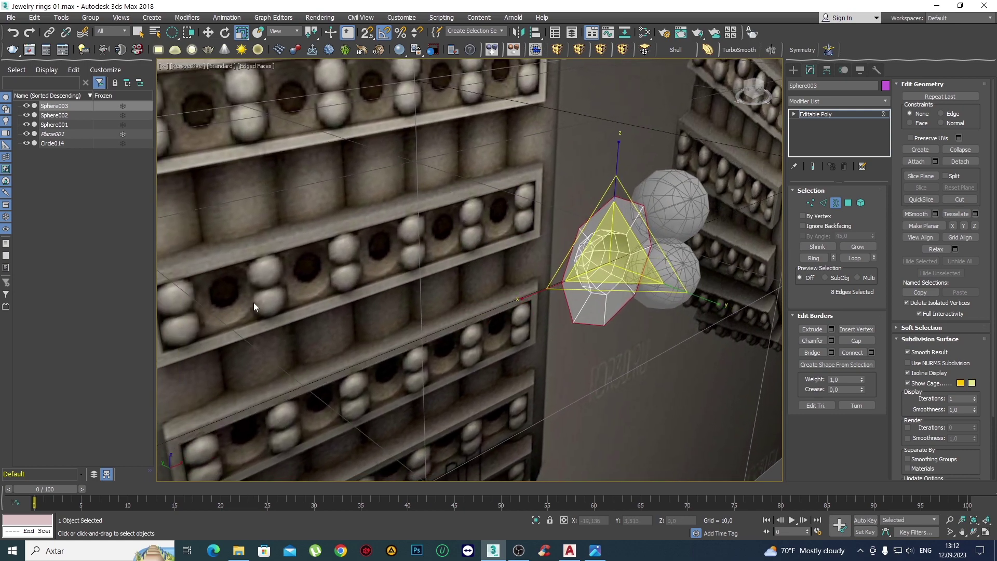
{"action": "key", "text": "z"}
{"action": "key", "text": "w"}
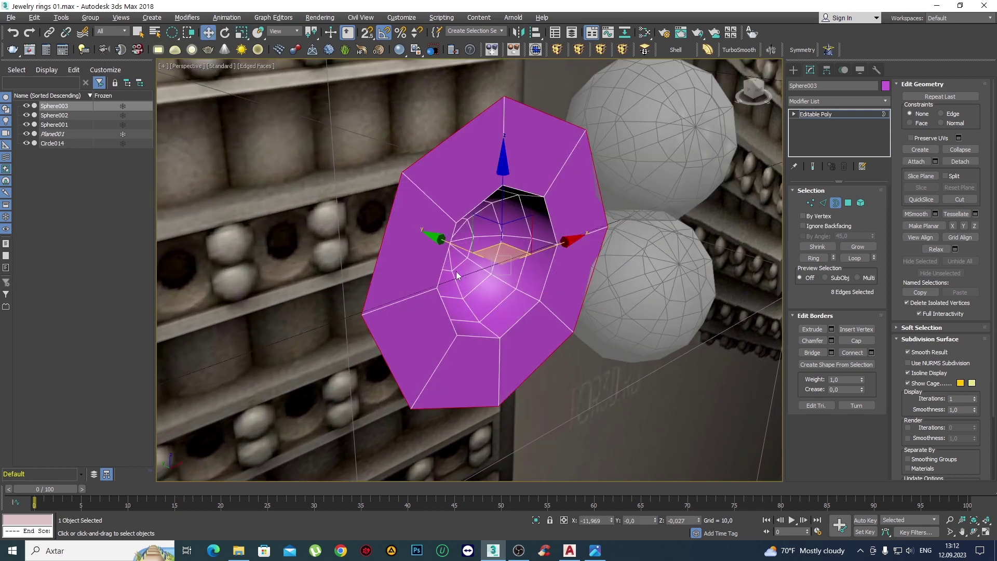
{"action": "left_click_drag", "start_coordinate": [453, 244], "coordinate": [473, 245]}
{"action": "mouse_move", "coordinate": [473, 245]}
{"action": "middle_mouse_down", "text": "alt"}
{"action": "mouse_move", "coordinate": [548, 285]}
{"action": "mouse_move", "coordinate": [561, 280]}
{"action": "mouse_move", "coordinate": [436, 284]}
{"action": "middle_mouse_up", "text": "alt"}
{"action": "key", "text": "f"}
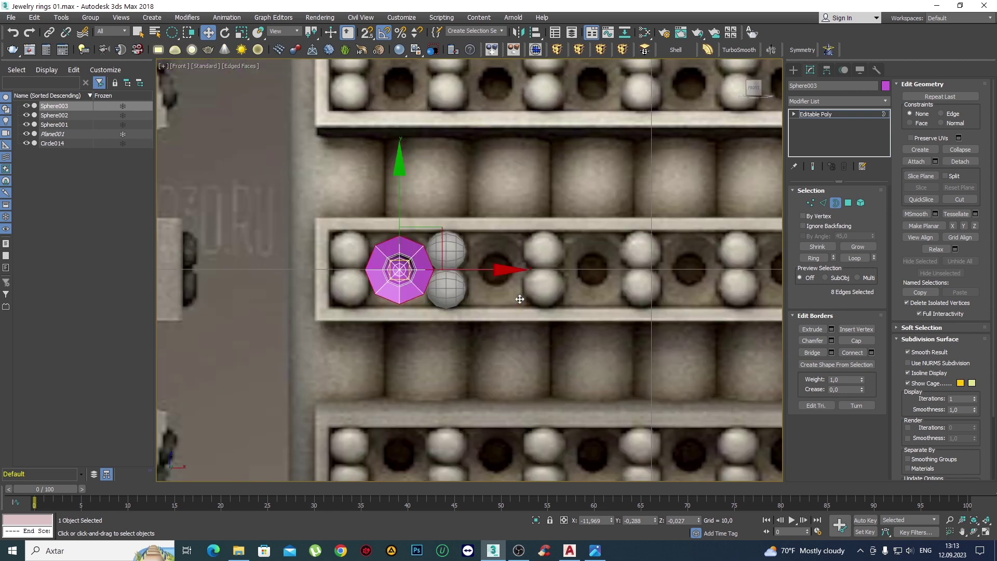
Scale the octagon's outer border to 108% in the Front view.
{"action": "scroll", "coordinate": [434, 285], "scroll_direction": "up", "scroll_amount": 5}
{"action": "scroll", "coordinate": [434, 284], "scroll_direction": "up", "scroll_amount": 1}
{"action": "scroll", "coordinate": [431, 287], "scroll_direction": "up", "scroll_amount": 1}
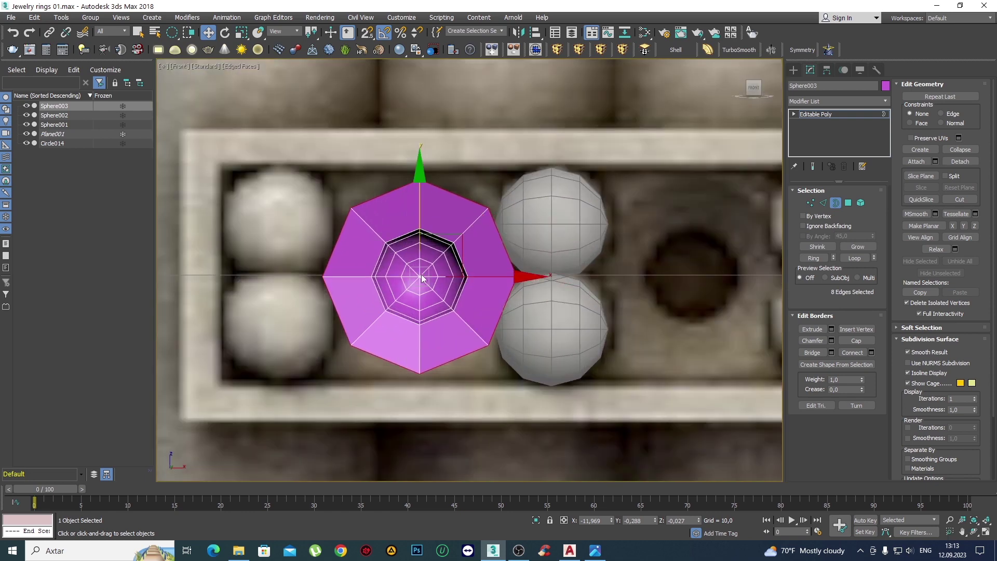
{"action": "middle_click_drag", "start_coordinate": [443, 263], "coordinate": [437, 263]}
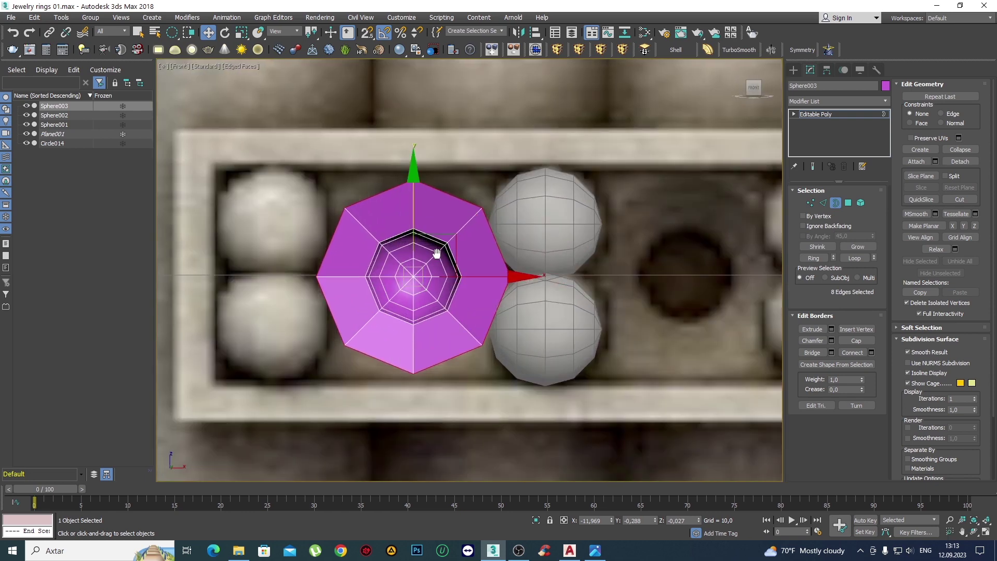
{"action": "key", "text": "r"}
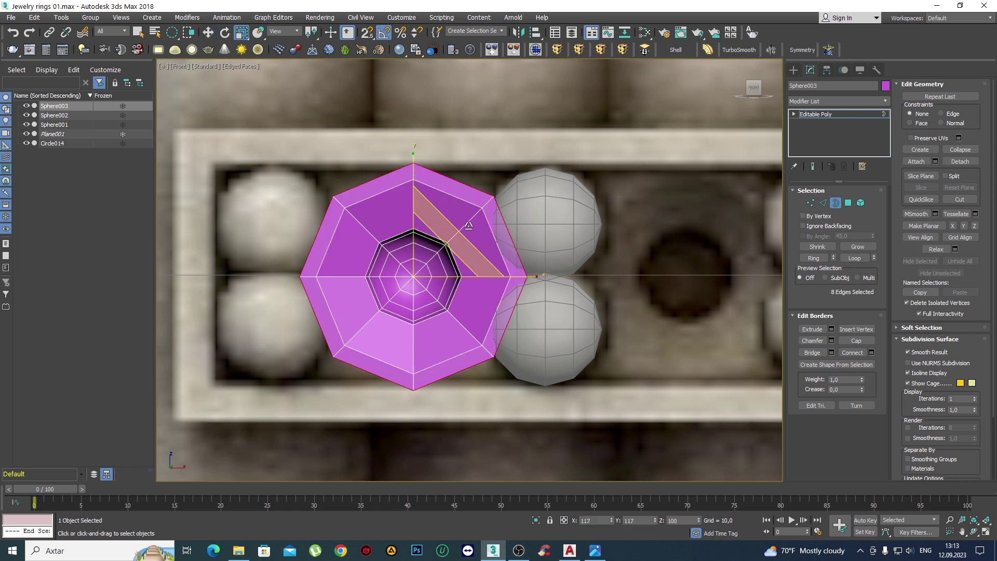
{"action": "left_click_drag", "start_coordinate": [458, 229], "coordinate": [462, 227]}
{"action": "scroll", "coordinate": [462, 223], "scroll_direction": "down", "scroll_amount": 3}
In vertex mode, select the octagon's three top vertices.
{"action": "key", "text": "1"}
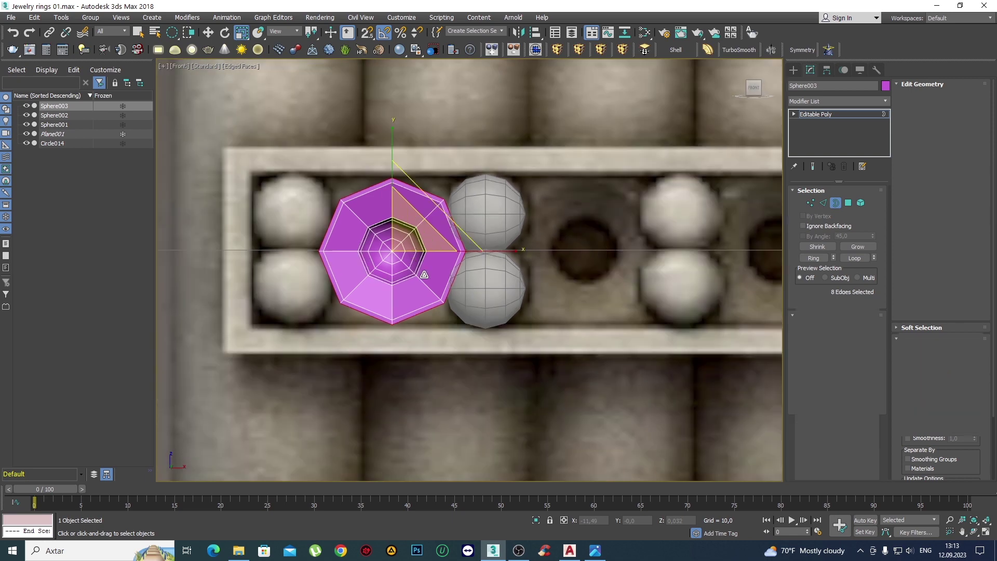
{"action": "middle_click_drag", "start_coordinate": [465, 203], "coordinate": [467, 245]}
{"action": "scroll", "coordinate": [422, 246], "scroll_direction": "up", "scroll_amount": 1}
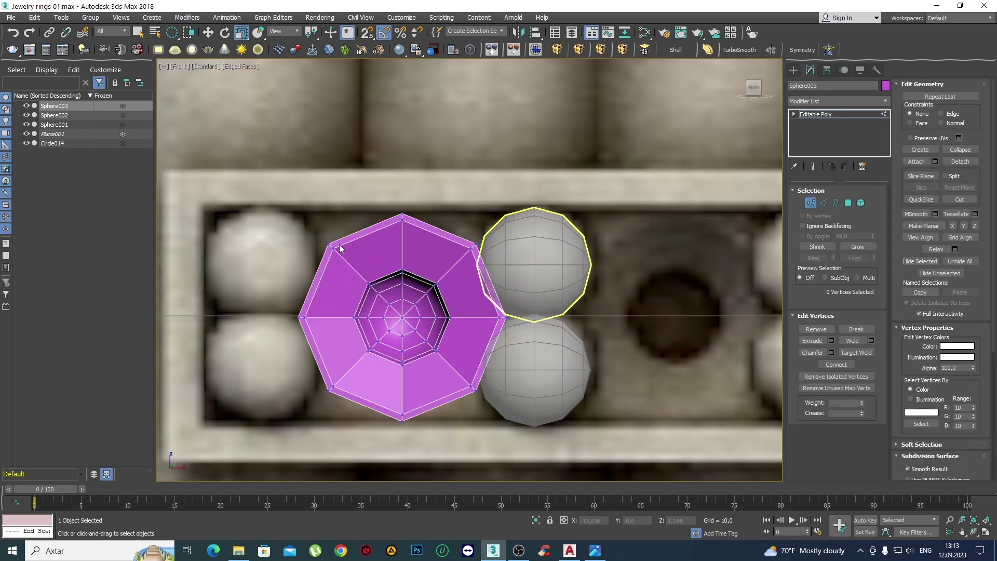
{"action": "scroll", "coordinate": [338, 244], "scroll_direction": "up", "scroll_amount": 1}
{"action": "left_click", "coordinate": [343, 231]}
{"action": "key", "text": "q"}
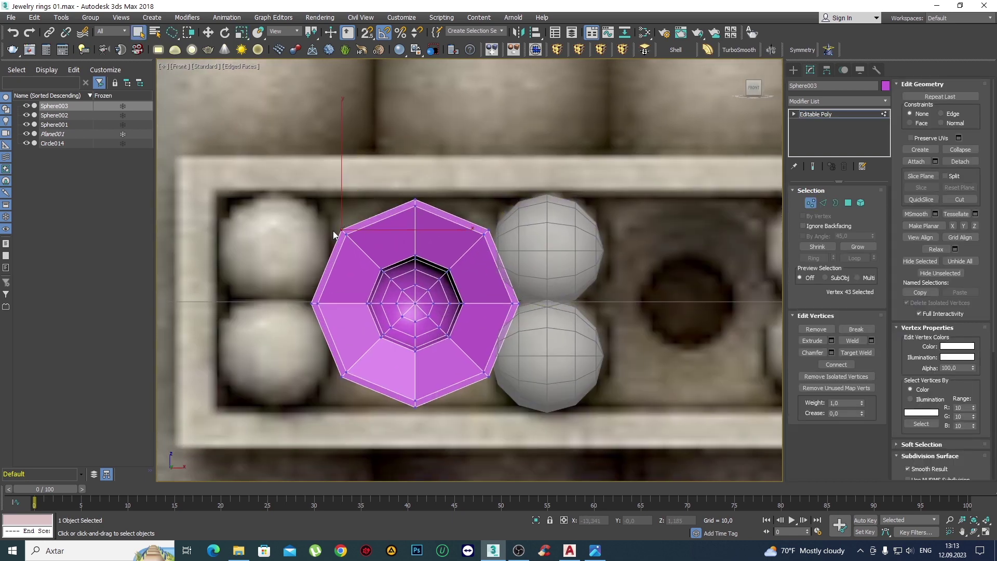
{"action": "left_click_drag", "start_coordinate": [173, 33], "coordinate": [174, 48]}
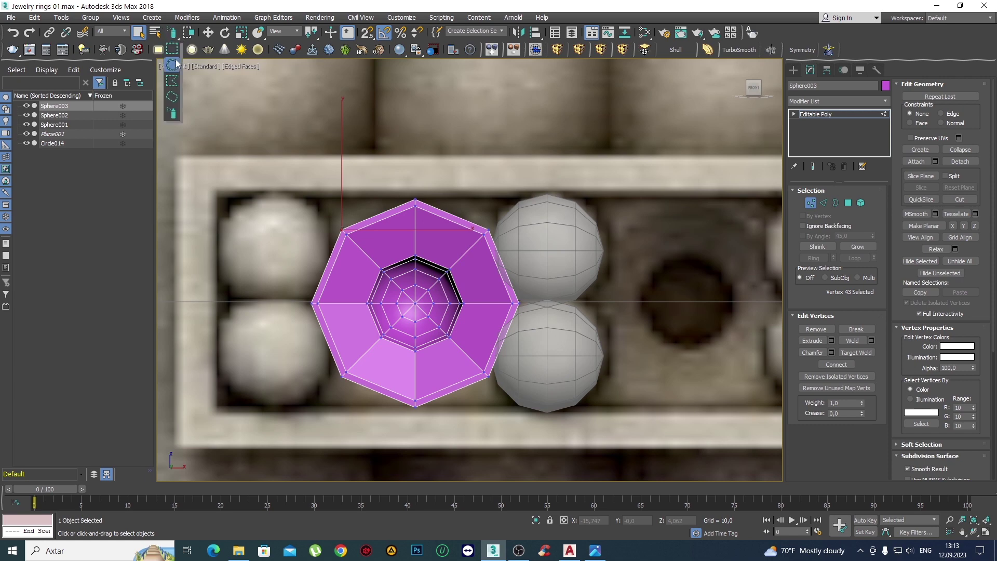
{"action": "scroll", "coordinate": [379, 208], "scroll_direction": "up", "scroll_amount": 1}
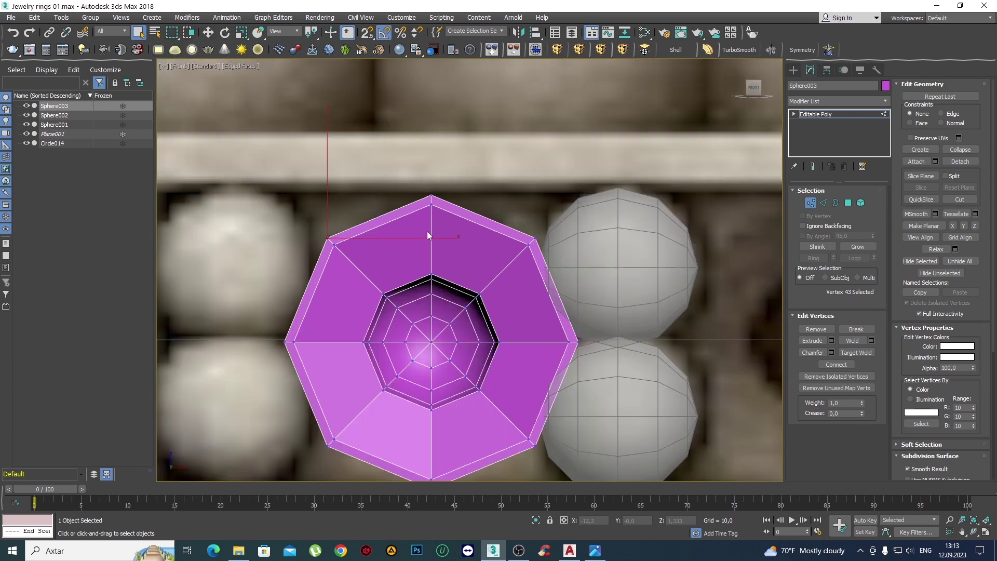
{"action": "left_click", "coordinate": [535, 236], "text": "ctrl"}
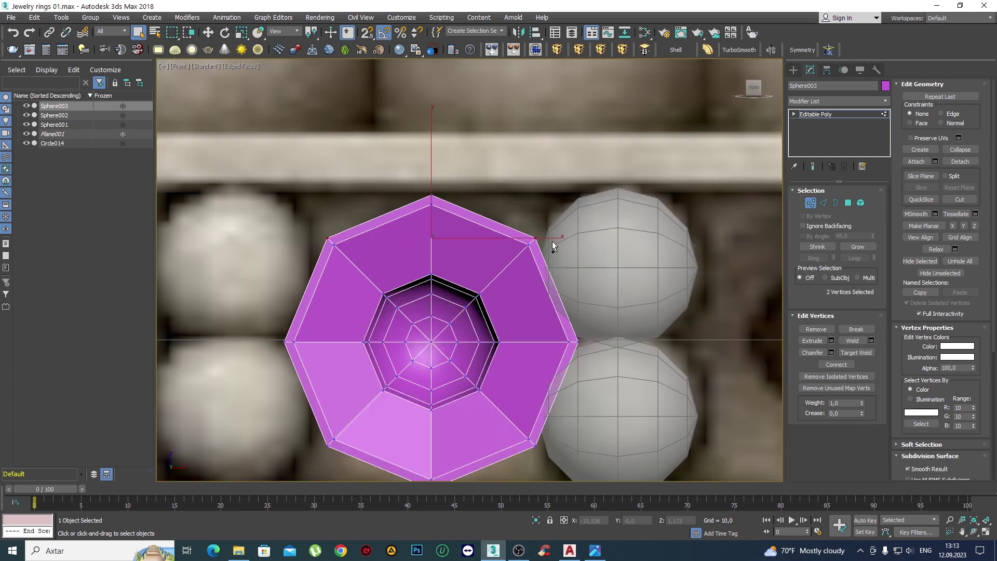
{"action": "left_click", "coordinate": [434, 194], "text": "ctrl"}
Flatten the three top vertices and raise them into a straight top edge.
{"action": "middle_click_drag", "start_coordinate": [399, 240], "coordinate": [394, 220]}
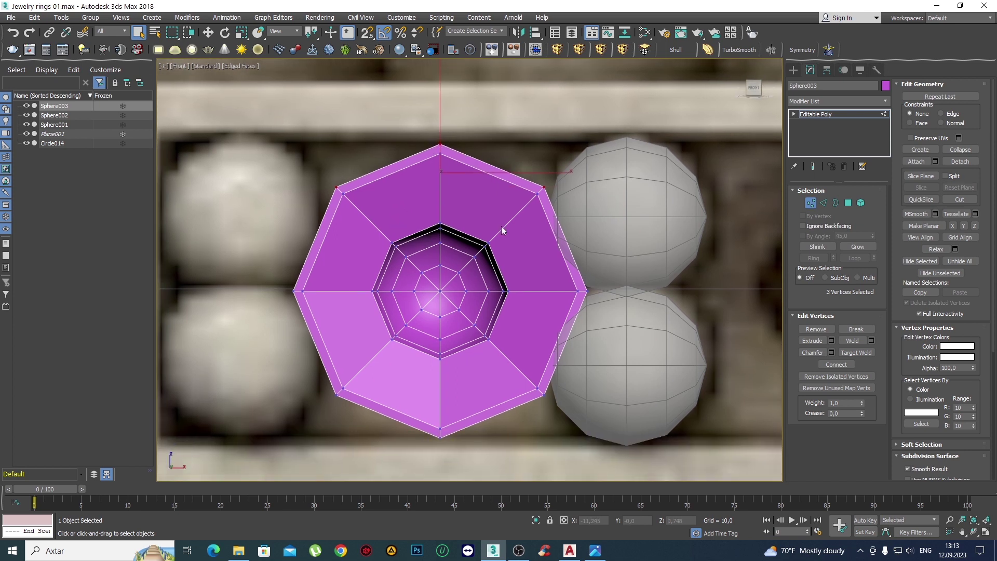
{"action": "left_click", "coordinate": [955, 229]}
{"action": "scroll", "coordinate": [494, 200], "scroll_direction": "up", "scroll_amount": 4}
{"action": "key", "text": "w"}
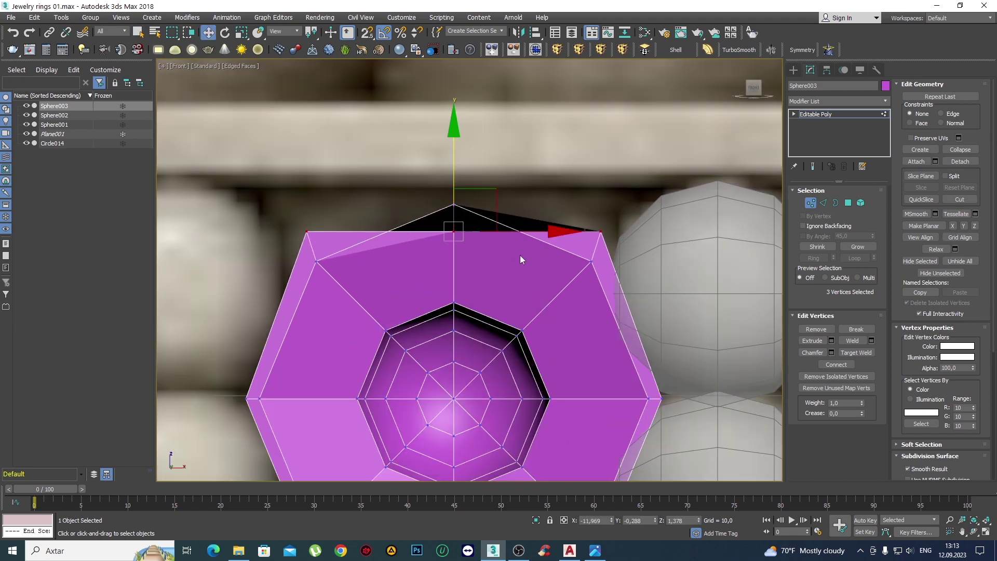
{"action": "left_click_drag", "start_coordinate": [452, 174], "coordinate": [495, 129]}
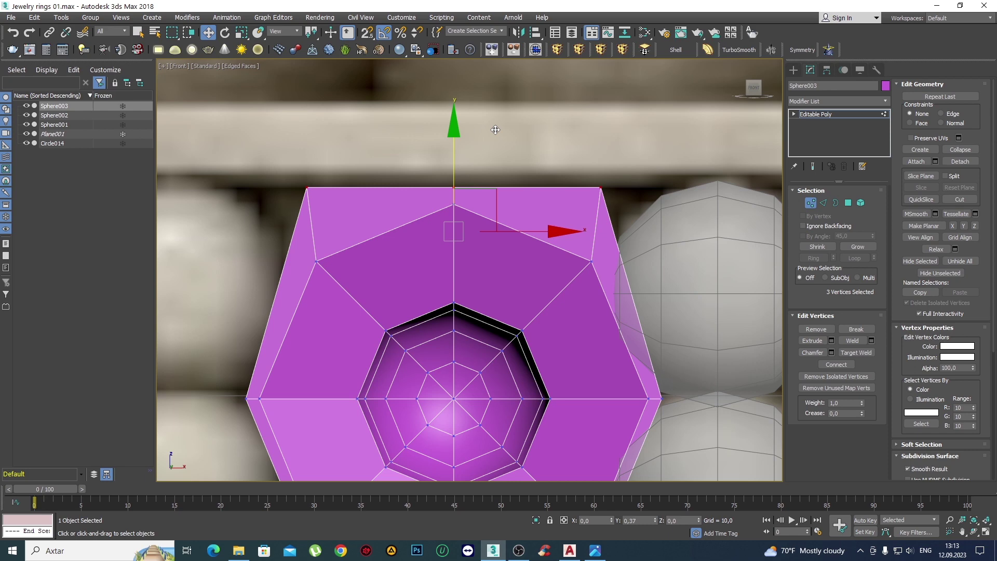
{"action": "scroll", "coordinate": [495, 130], "scroll_direction": "down", "scroll_amount": 4}
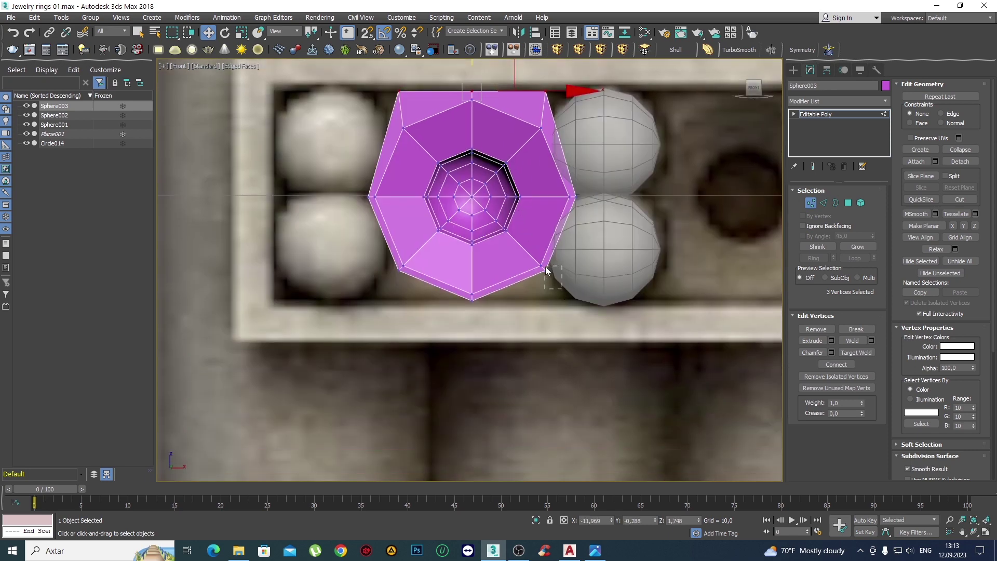
Flatten the three bottom vertices and lower them into a straight bottom edge.
{"action": "left_click", "coordinate": [546, 265]}
{"action": "scroll", "coordinate": [546, 266], "scroll_direction": "up", "scroll_amount": 1}
{"action": "scroll", "coordinate": [516, 279], "scroll_direction": "up", "scroll_amount": 1}
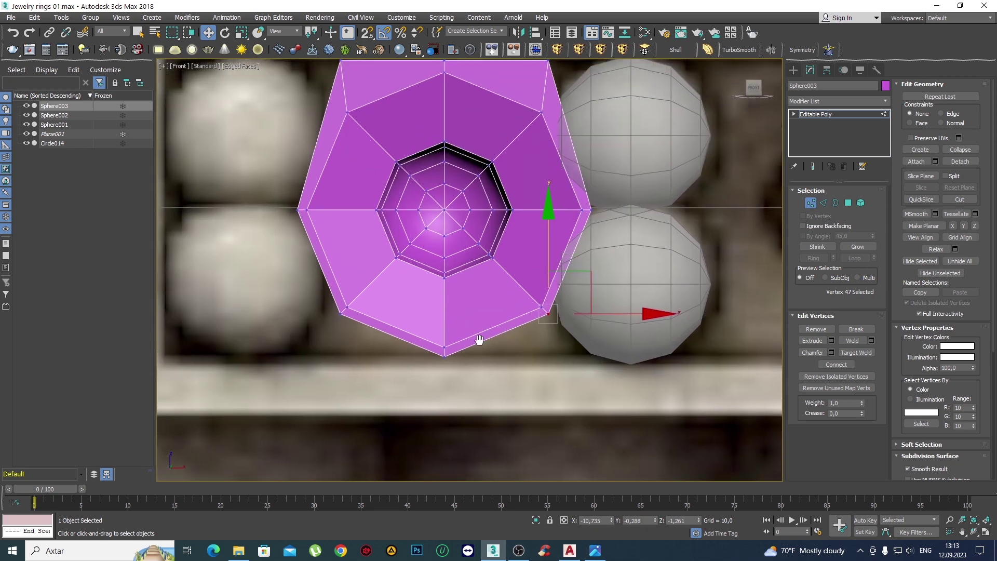
{"action": "middle_click_drag", "start_coordinate": [484, 347], "coordinate": [477, 368]}
{"action": "left_click_drag", "start_coordinate": [448, 387], "coordinate": [405, 388], "text": "ctrl"}
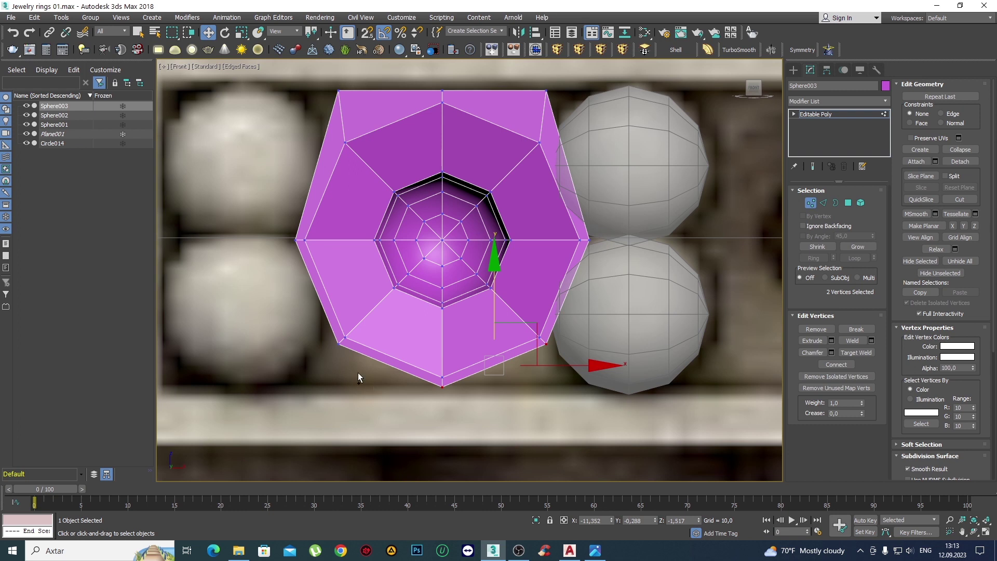
{"action": "left_click_drag", "start_coordinate": [313, 346], "coordinate": [311, 345], "text": "ctrl"}
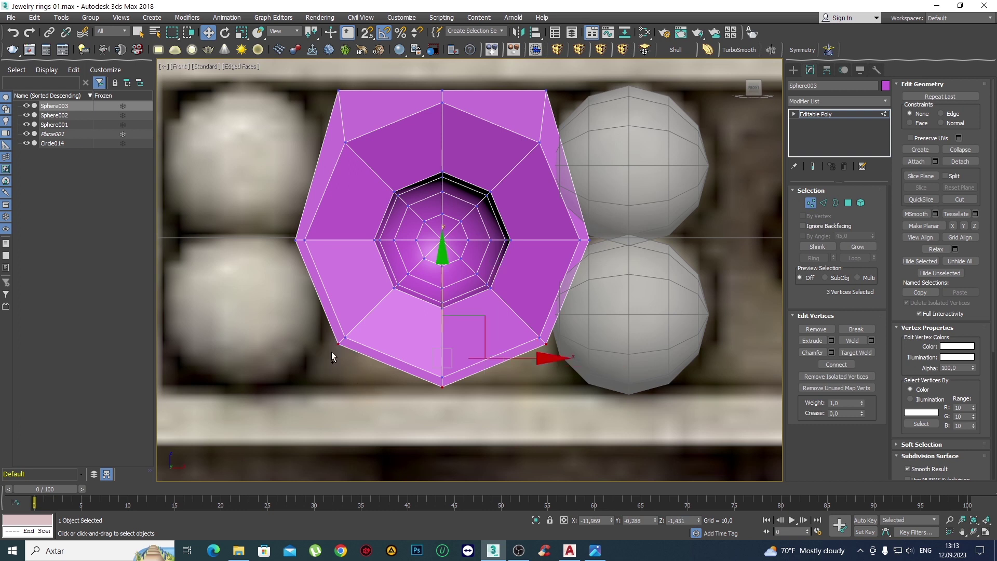
{"action": "left_click", "coordinate": [952, 226]}
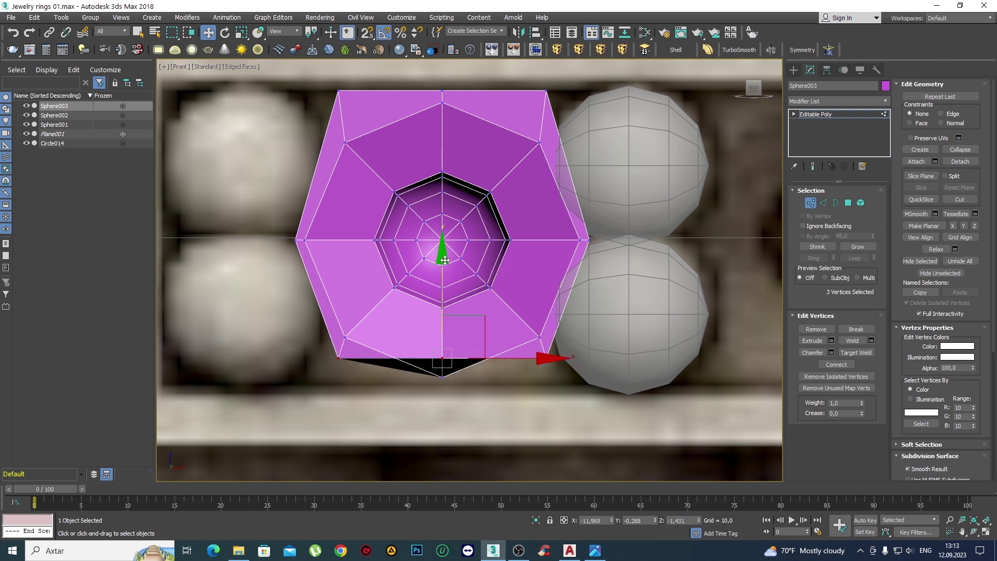
{"action": "mouse_move", "coordinate": [445, 260]}
{"action": "left_mouse_down"}
{"action": "mouse_move", "coordinate": [446, 295]}
{"action": "mouse_move", "coordinate": [455, 292]}
{"action": "left_mouse_up"}
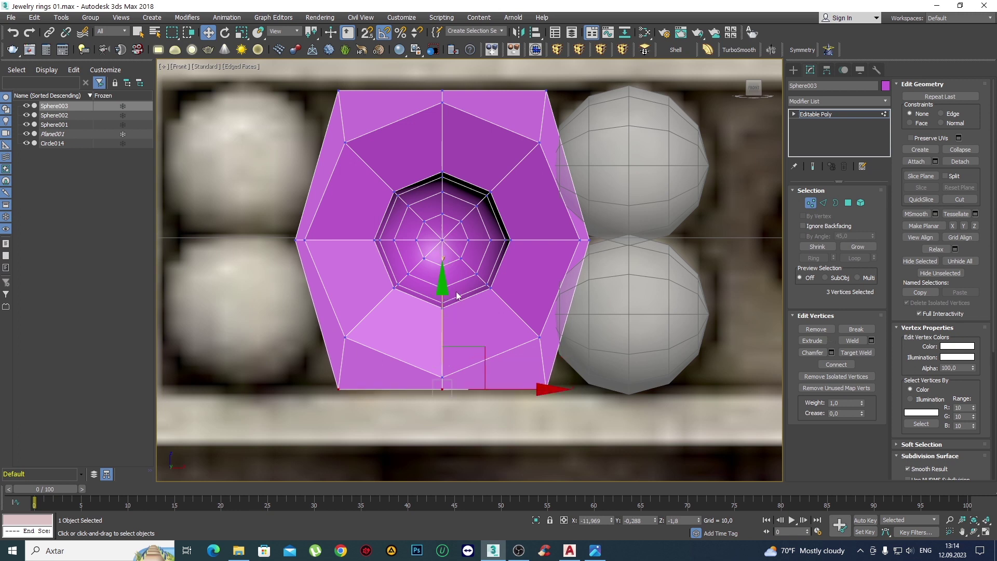
Align the right-side vertices vertically and move them out to the beads' centre.
{"action": "middle_click_drag", "start_coordinate": [416, 138], "coordinate": [553, 199]}
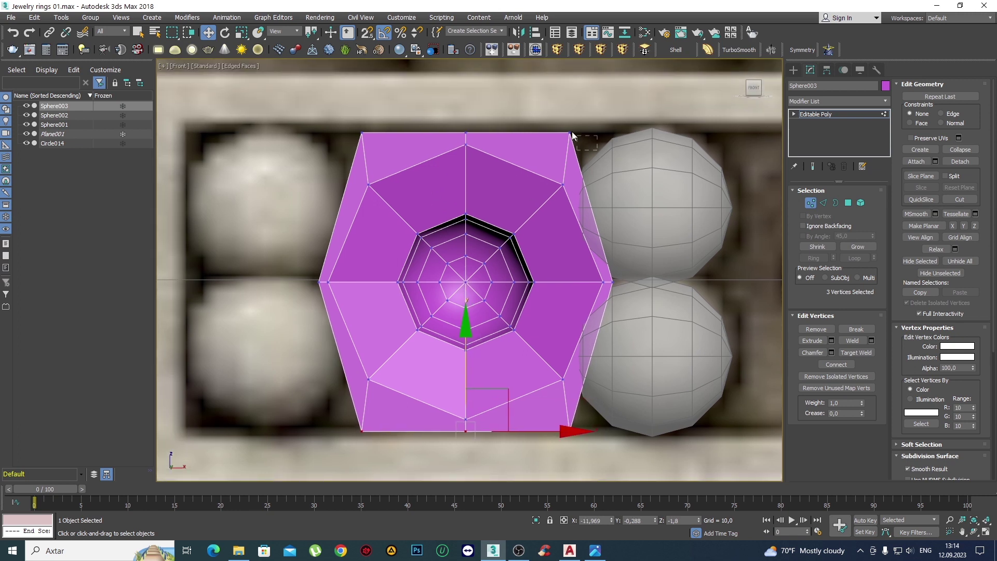
{"action": "left_click_drag", "start_coordinate": [597, 150], "coordinate": [566, 129]}
{"action": "left_click_drag", "start_coordinate": [623, 267], "coordinate": [609, 287], "text": "ctrl"}
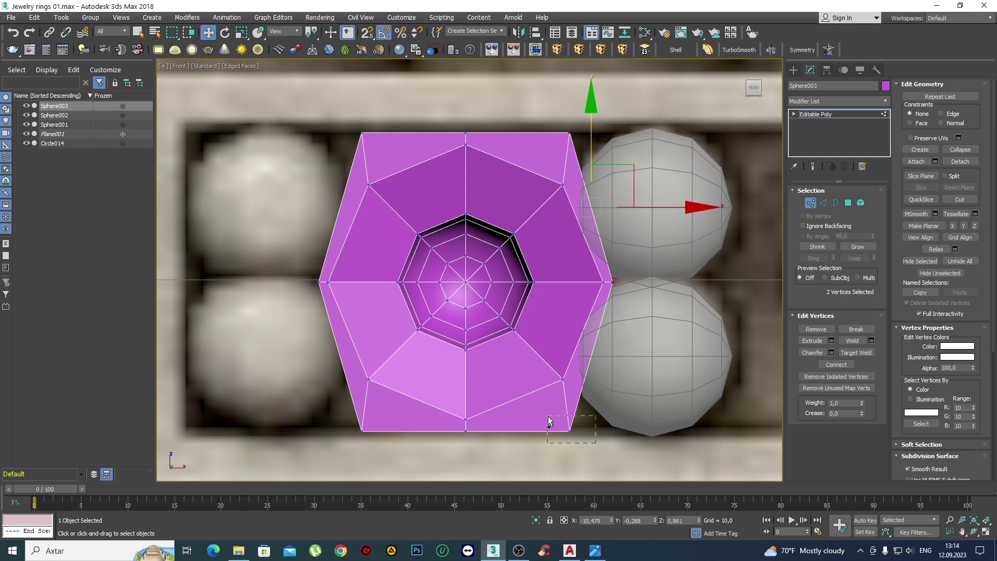
{"action": "left_click_drag", "start_coordinate": [595, 443], "coordinate": [547, 416], "text": "ctrl"}
{"action": "left_click", "coordinate": [963, 225]}
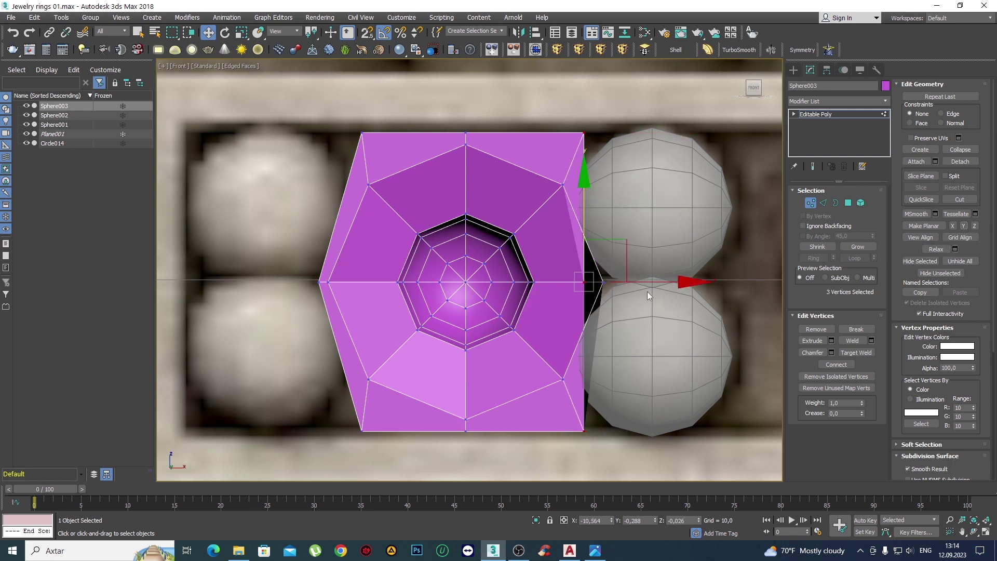
{"action": "middle_click_drag", "start_coordinate": [647, 295], "coordinate": [586, 291]}
{"action": "left_click_drag", "start_coordinate": [583, 278], "coordinate": [651, 283]}
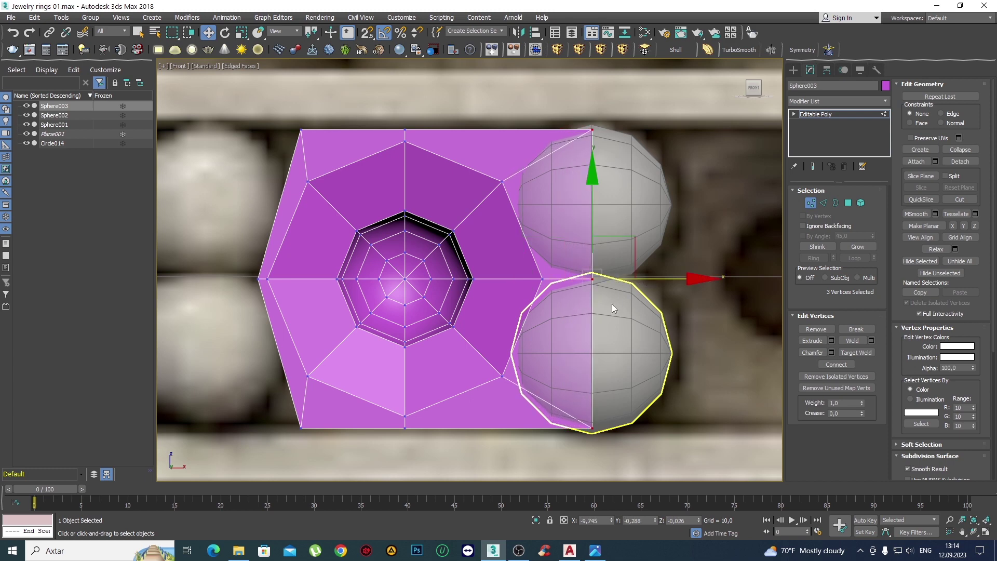
{"action": "scroll", "coordinate": [597, 291], "scroll_direction": "up", "scroll_amount": 5}
{"action": "left_click_drag", "start_coordinate": [676, 205], "coordinate": [673, 205]}
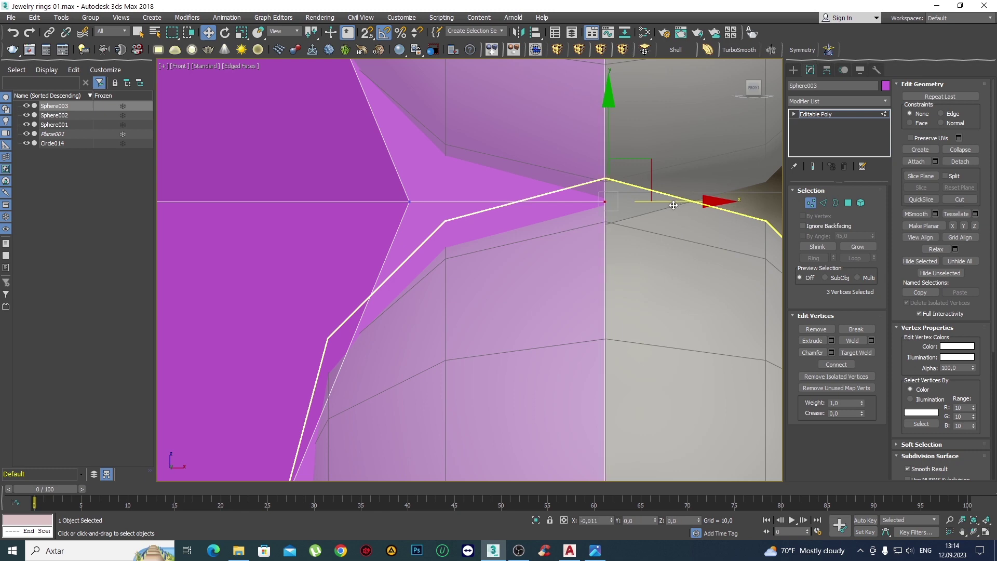
{"action": "scroll", "coordinate": [581, 257], "scroll_direction": "down", "scroll_amount": 3}
{"action": "scroll", "coordinate": [507, 312], "scroll_direction": "down", "scroll_amount": 5}
{"action": "scroll", "coordinate": [507, 312], "scroll_direction": "up", "scroll_amount": 2}
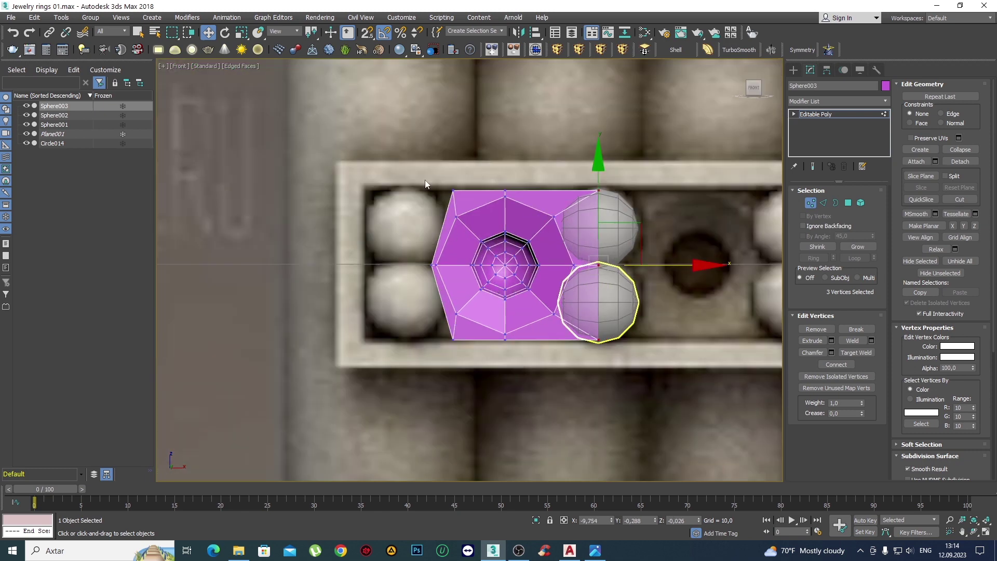
Select the three left vertices, make them planar in X, and slide them into place.
{"action": "left_click_drag", "start_coordinate": [456, 200], "coordinate": [456, 199]}
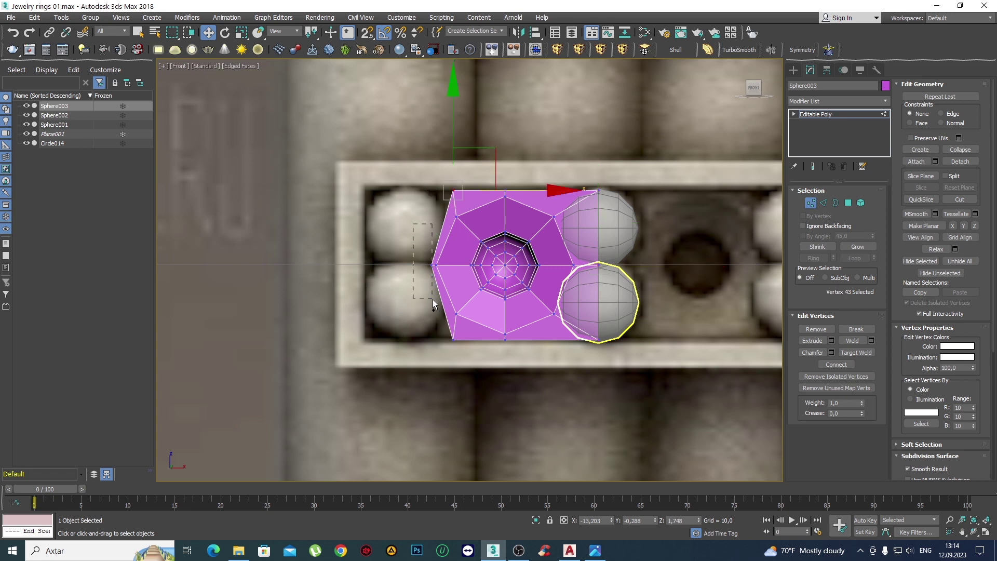
{"action": "left_click_drag", "start_coordinate": [433, 302], "coordinate": [437, 335], "text": "ctrl"}
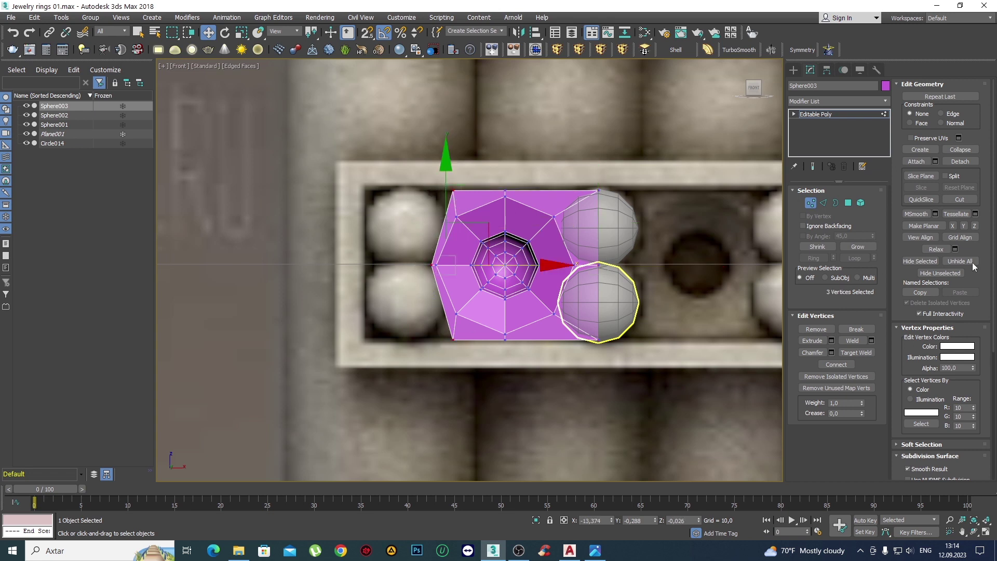
{"action": "left_click", "coordinate": [952, 225]}
{"action": "scroll", "coordinate": [621, 262], "scroll_direction": "up", "scroll_amount": 2}
{"action": "scroll", "coordinate": [483, 292], "scroll_direction": "up", "scroll_amount": 2}
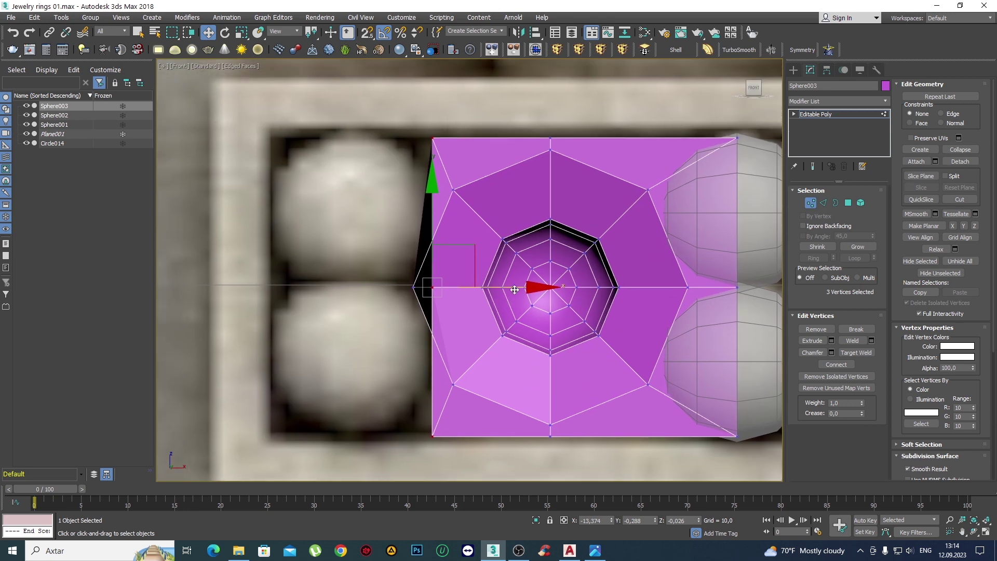
{"action": "mouse_move", "coordinate": [514, 289]}
{"action": "left_mouse_down"}
{"action": "mouse_move", "coordinate": [529, 315]}
{"action": "mouse_move", "coordinate": [576, 328]}
{"action": "left_mouse_up"}
Nudge the left edge slightly along X and return to the Create panel.
{"action": "scroll", "coordinate": [410, 312], "scroll_direction": "down", "scroll_amount": 3}
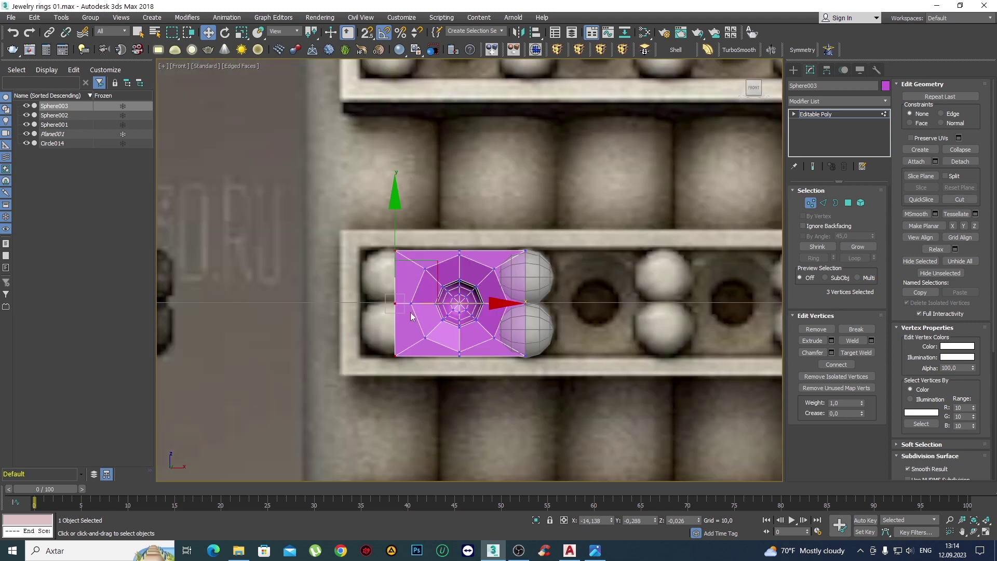
{"action": "middle_click_drag", "start_coordinate": [410, 313], "coordinate": [446, 293]}
{"action": "scroll", "coordinate": [446, 293], "scroll_direction": "up", "scroll_amount": 3}
{"action": "scroll", "coordinate": [392, 269], "scroll_direction": "up", "scroll_amount": 1}
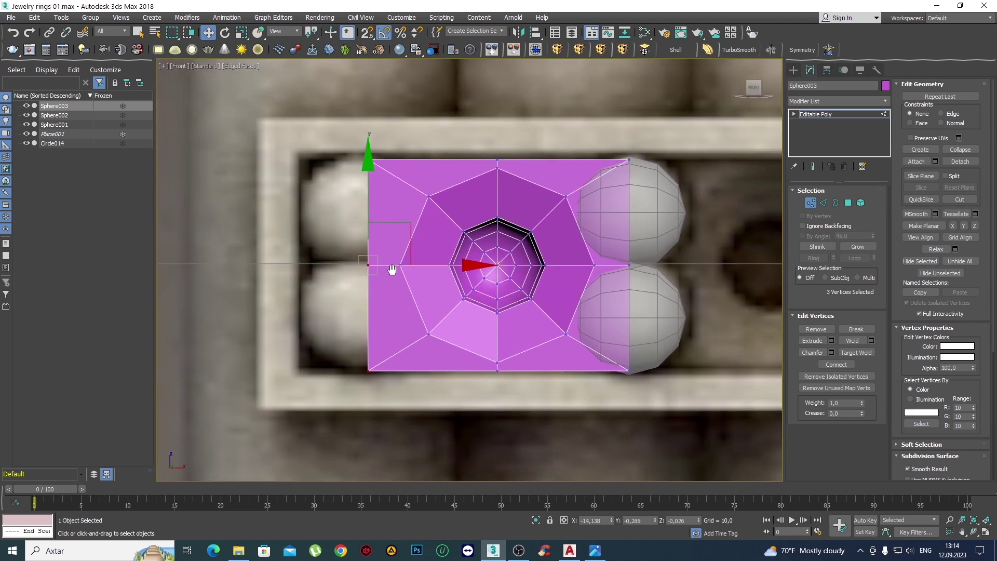
{"action": "scroll", "coordinate": [391, 269], "scroll_direction": "down", "scroll_amount": 3}
{"action": "scroll", "coordinate": [382, 263], "scroll_direction": "up", "scroll_amount": 2}
{"action": "scroll", "coordinate": [382, 263], "scroll_direction": "up", "scroll_amount": 1}
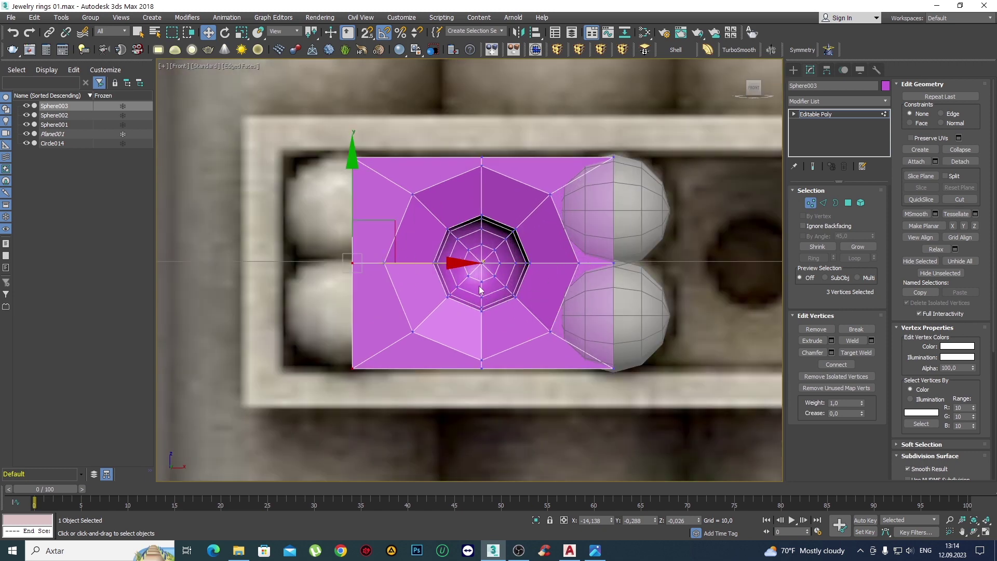
{"action": "scroll", "coordinate": [471, 284], "scroll_direction": "up", "scroll_amount": 1}
{"action": "left_click_drag", "start_coordinate": [357, 255], "coordinate": [357, 255]}
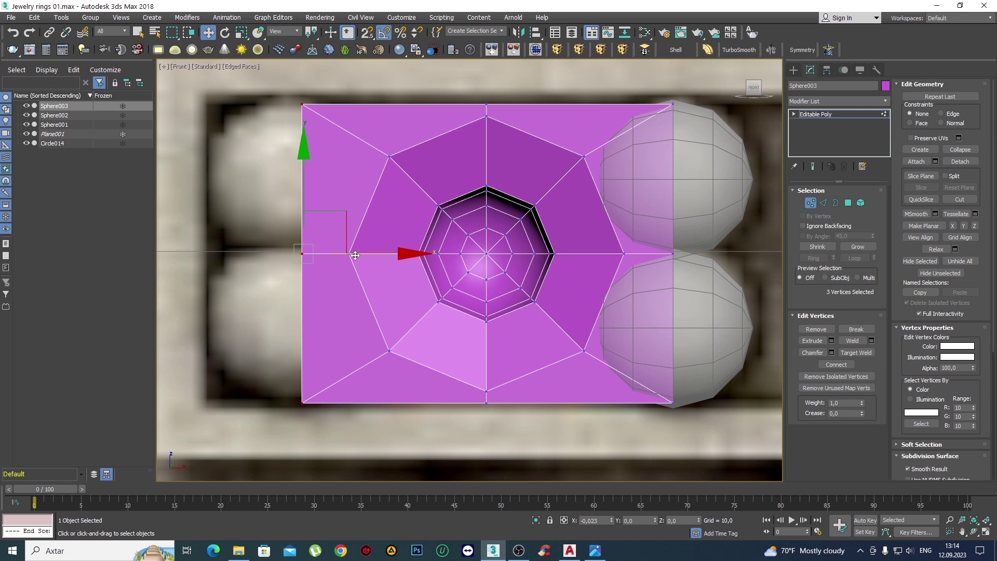
{"action": "scroll", "coordinate": [395, 218], "scroll_direction": "down", "scroll_amount": 2}
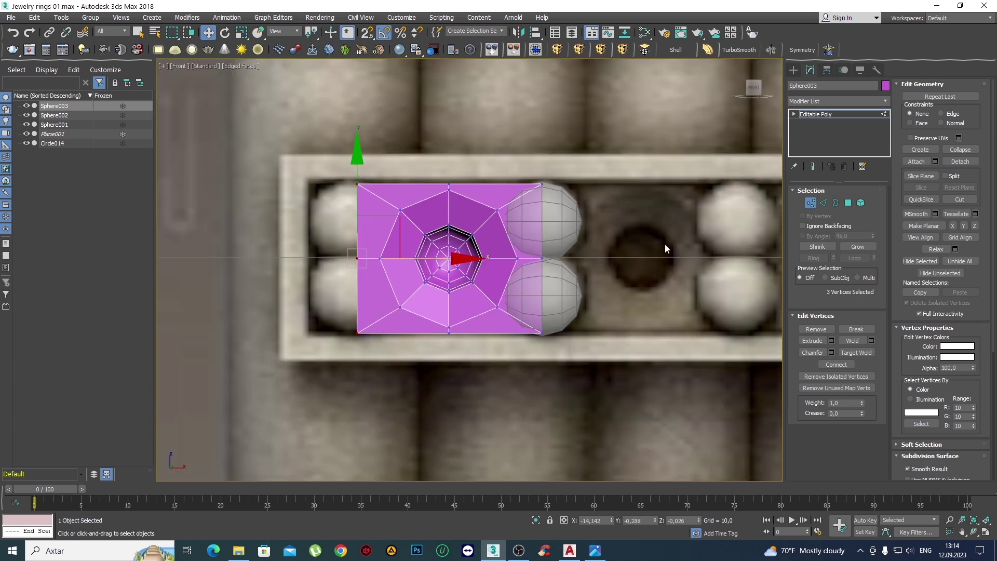
{"action": "key", "text": "q"}
{"action": "left_click", "coordinate": [793, 69]}
Add a TurboSmooth modifier to the plate in the Perspective view.
{"action": "scroll", "coordinate": [462, 207], "scroll_direction": "down", "scroll_amount": 4}
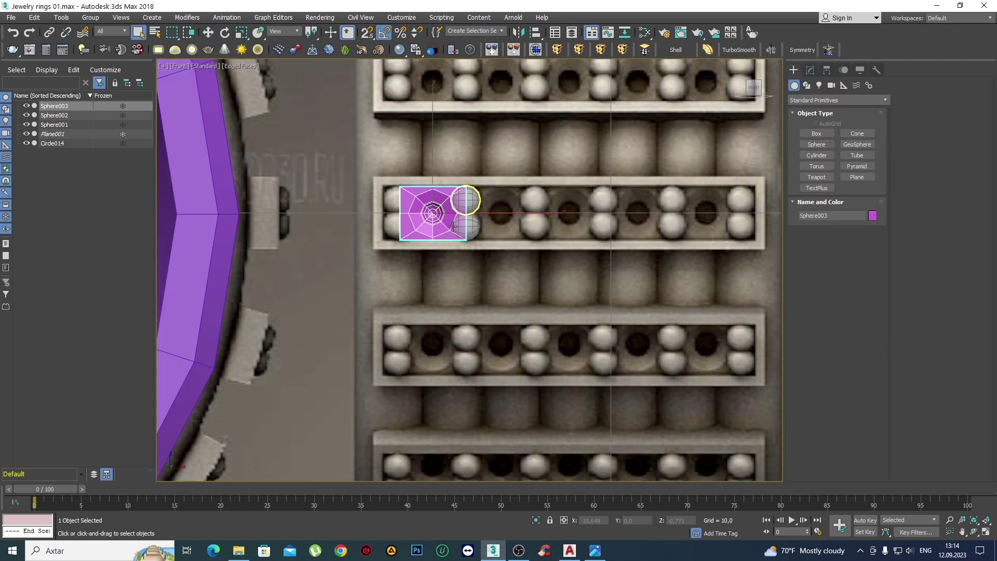
{"action": "scroll", "coordinate": [472, 252], "scroll_direction": "up", "scroll_amount": 3}
{"action": "key", "text": "p"}
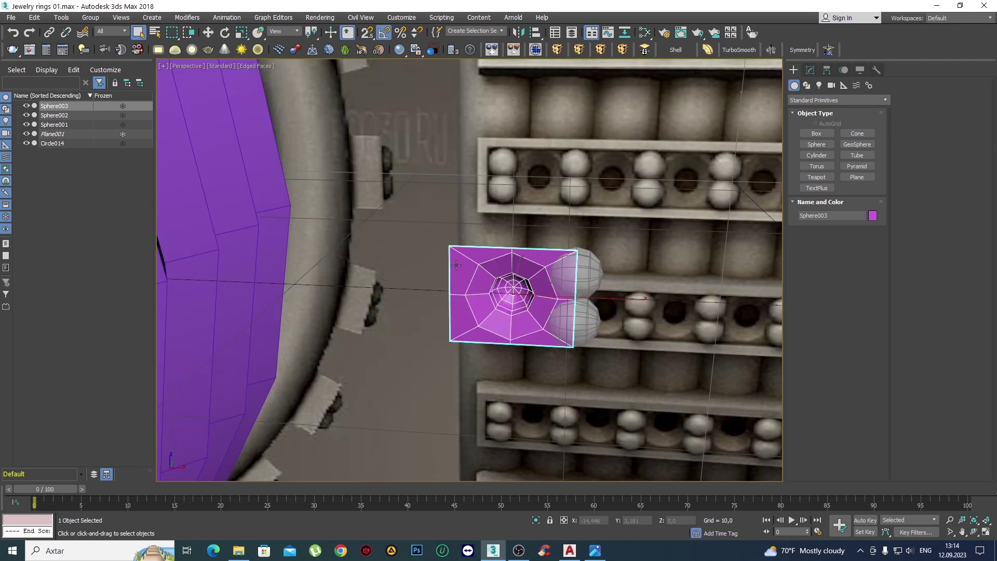
{"action": "mouse_move", "coordinate": [472, 251]}
{"action": "middle_mouse_down", "text": "alt"}
{"action": "mouse_move", "coordinate": [530, 295]}
{"action": "mouse_move", "coordinate": [499, 293]}
{"action": "middle_mouse_up", "text": "alt"}
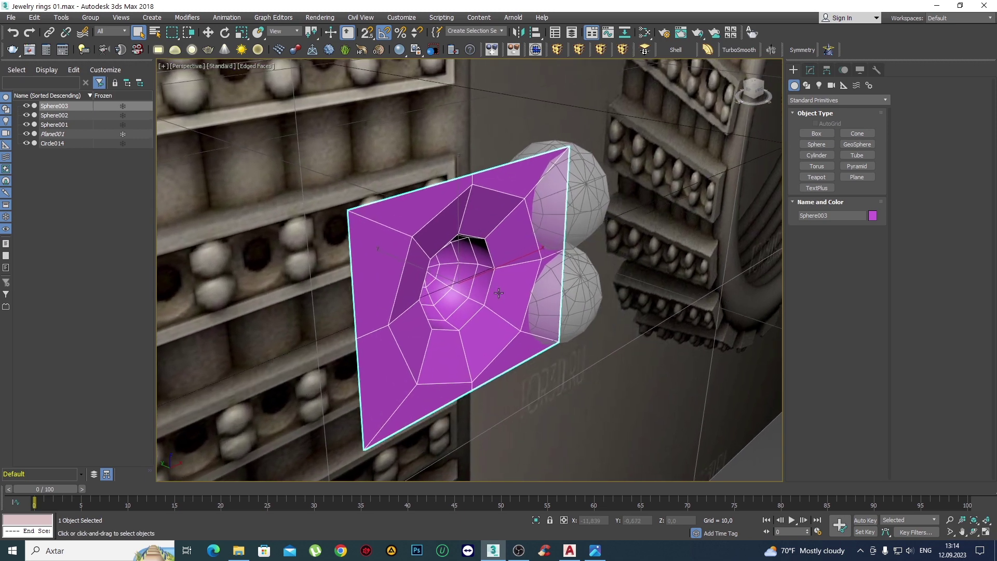
{"action": "left_click", "coordinate": [740, 52]}
{"action": "middle_click_drag", "start_coordinate": [434, 188], "coordinate": [356, 295], "text": "alt"}
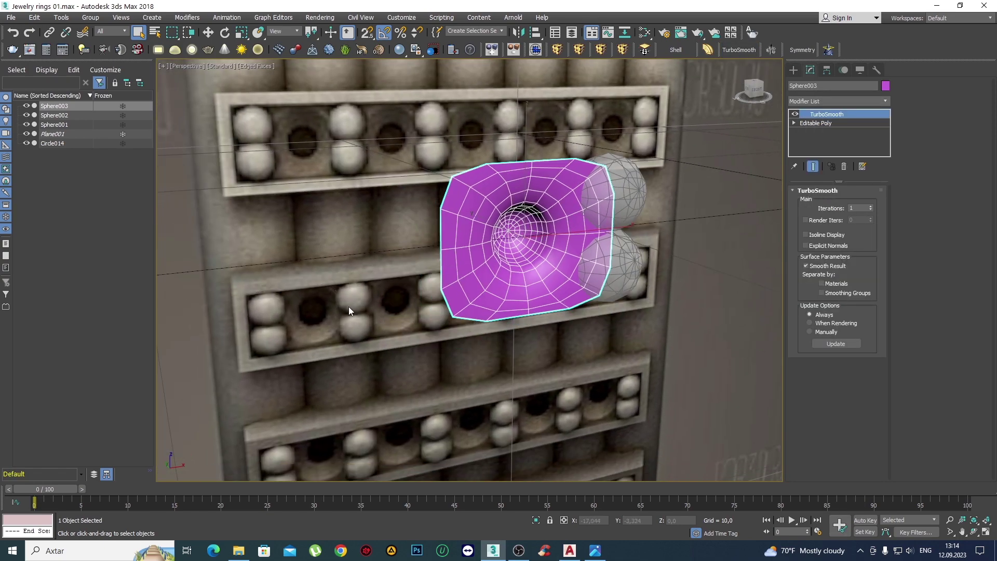
{"action": "scroll", "coordinate": [548, 244], "scroll_direction": "up", "scroll_amount": 3}
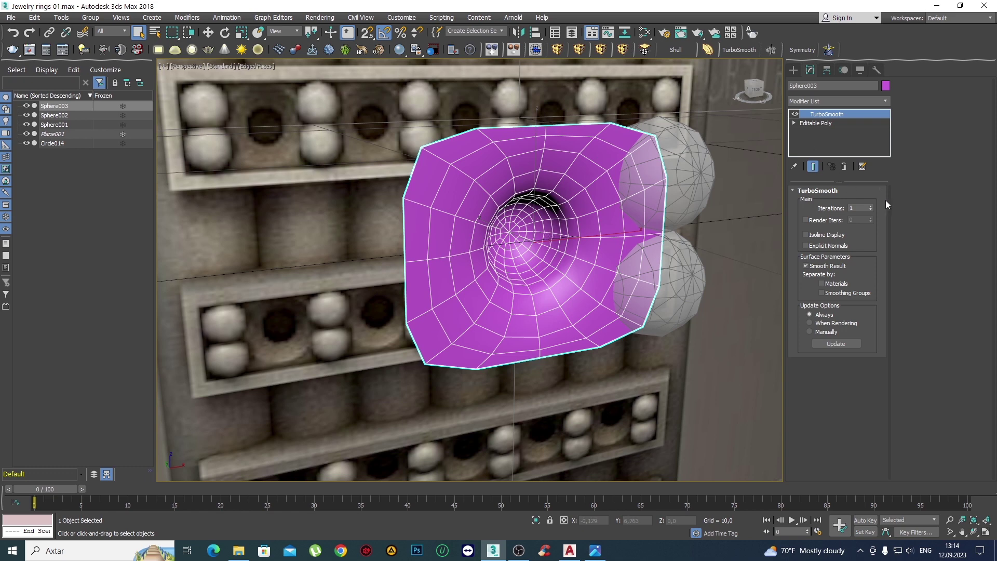
Return to the plate's Editable Poly level in Edge mode.
{"action": "left_click", "coordinate": [827, 125]}
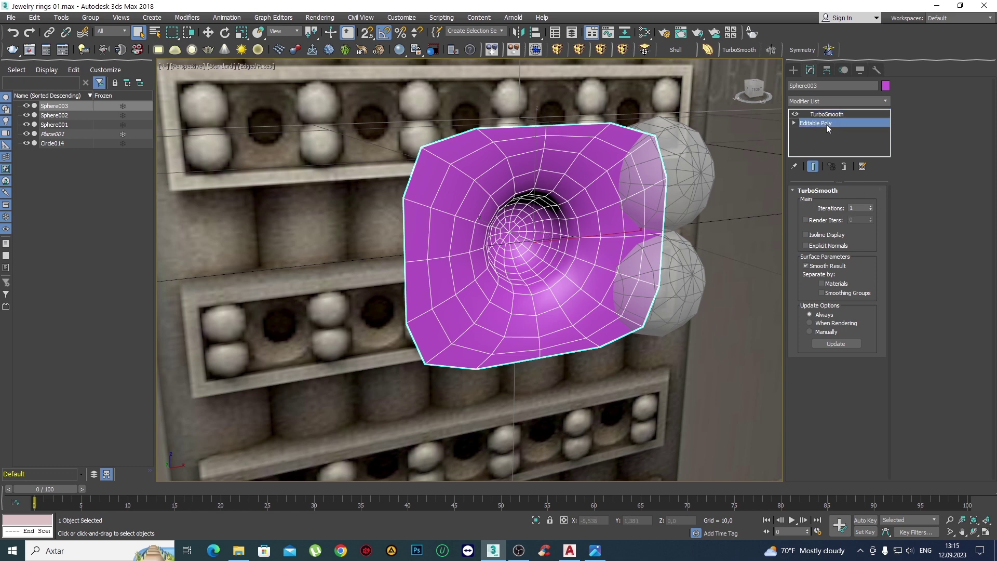
{"action": "mouse_move", "coordinate": [522, 229]}
{"action": "middle_mouse_down", "text": "alt"}
{"action": "mouse_move", "coordinate": [537, 222]}
{"action": "mouse_move", "coordinate": [516, 254]}
{"action": "mouse_move", "coordinate": [445, 216]}
{"action": "mouse_move", "coordinate": [432, 226]}
{"action": "mouse_move", "coordinate": [453, 229]}
{"action": "mouse_move", "coordinate": [456, 207]}
{"action": "middle_mouse_up", "text": "alt"}
{"action": "key", "text": "2"}
{"action": "scroll", "coordinate": [444, 216], "scroll_direction": "down", "scroll_amount": 2}
Select the edge ring around the hole and Connect it with 2 segments.
{"action": "scroll", "coordinate": [453, 229], "scroll_direction": "up", "scroll_amount": 1}
{"action": "left_click", "coordinate": [455, 227]}
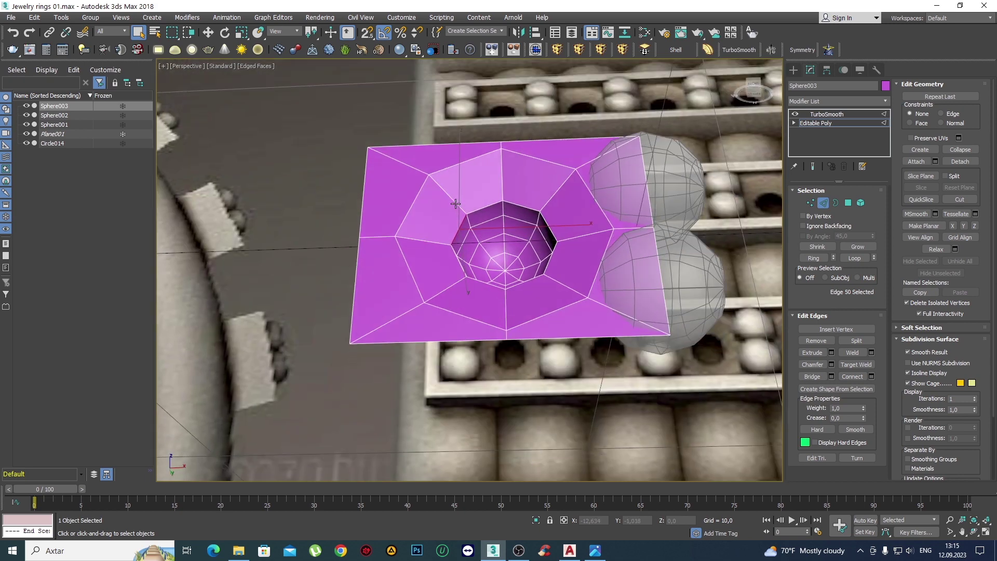
{"action": "left_click", "coordinate": [451, 201]}
{"action": "left_click", "coordinate": [813, 258]}
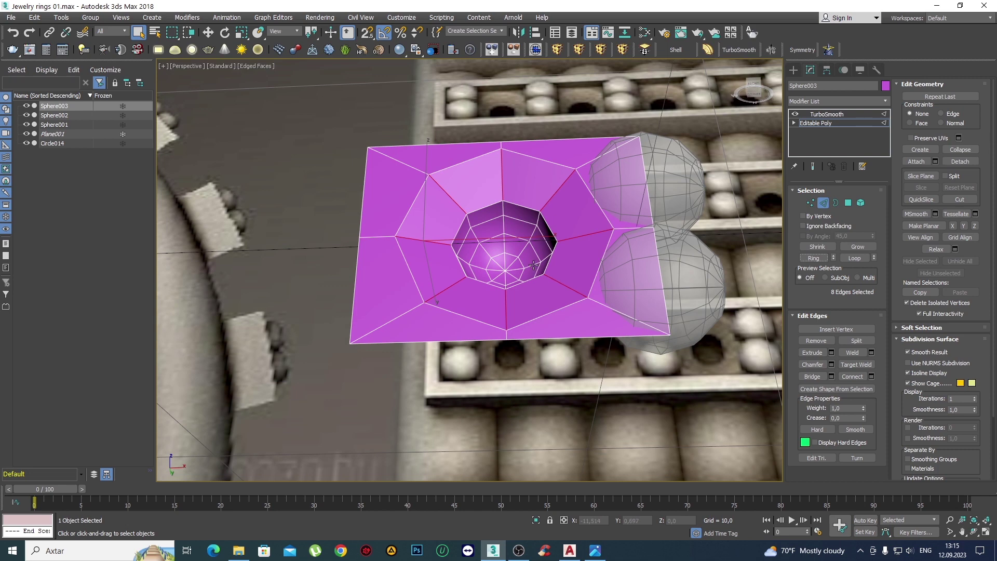
{"action": "left_click", "coordinate": [871, 375]}
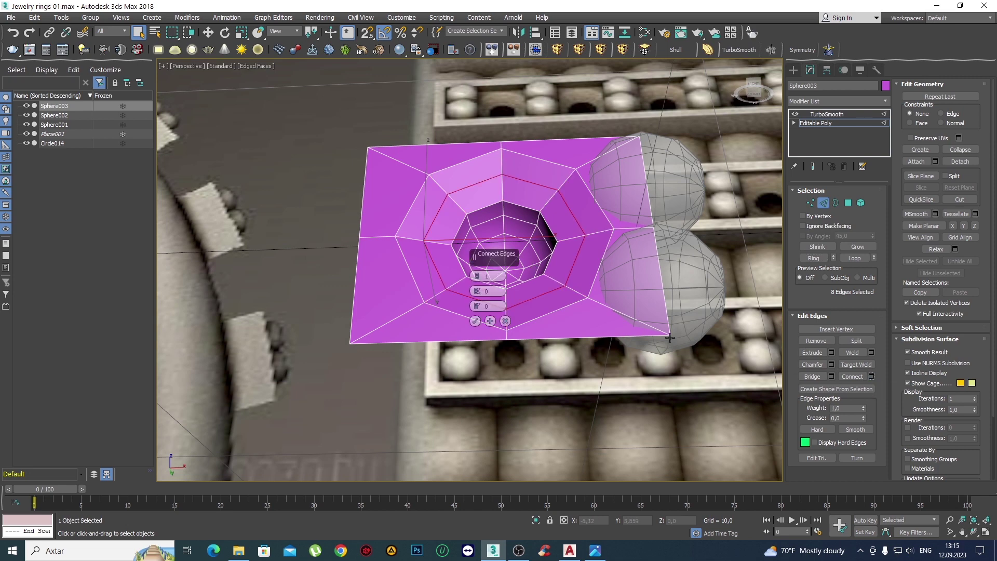
{"action": "left_click", "coordinate": [477, 274]}
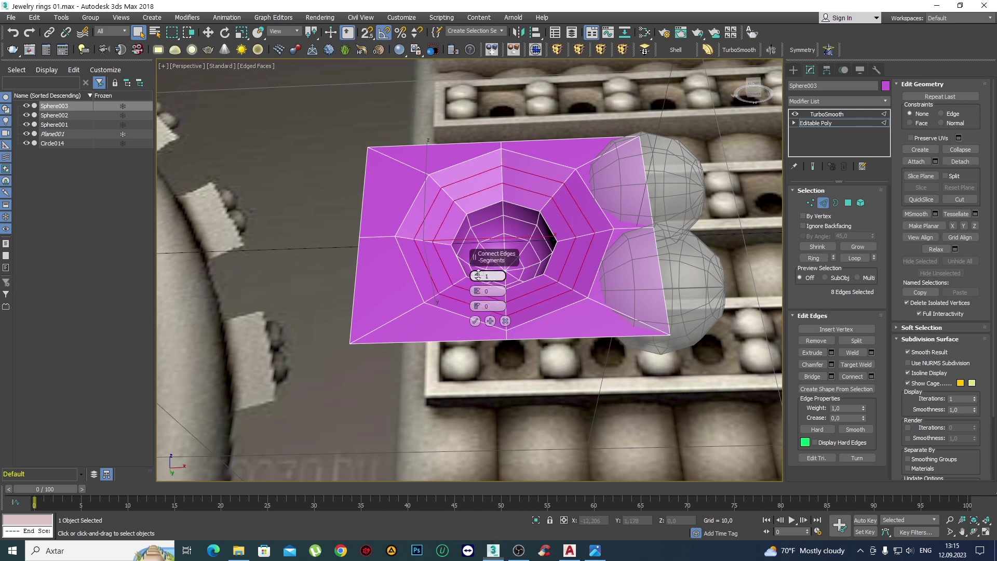
{"action": "left_click", "coordinate": [475, 321]}
Nudge the new loops slightly along Y and select both full edge loops.
{"action": "mouse_move", "coordinate": [474, 311]}
{"action": "middle_mouse_down", "text": "alt"}
{"action": "mouse_move", "coordinate": [476, 233]}
{"action": "mouse_move", "coordinate": [530, 295]}
{"action": "middle_mouse_up", "text": "alt"}
{"action": "scroll", "coordinate": [475, 249], "scroll_direction": "up", "scroll_amount": 3}
{"action": "key", "text": "w"}
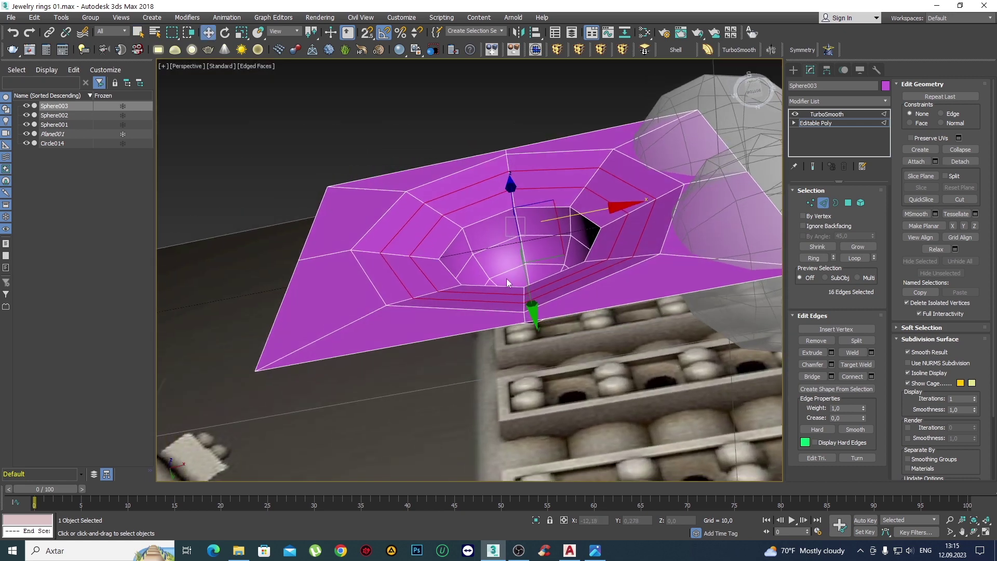
{"action": "left_click_drag", "start_coordinate": [530, 295], "coordinate": [533, 301]}
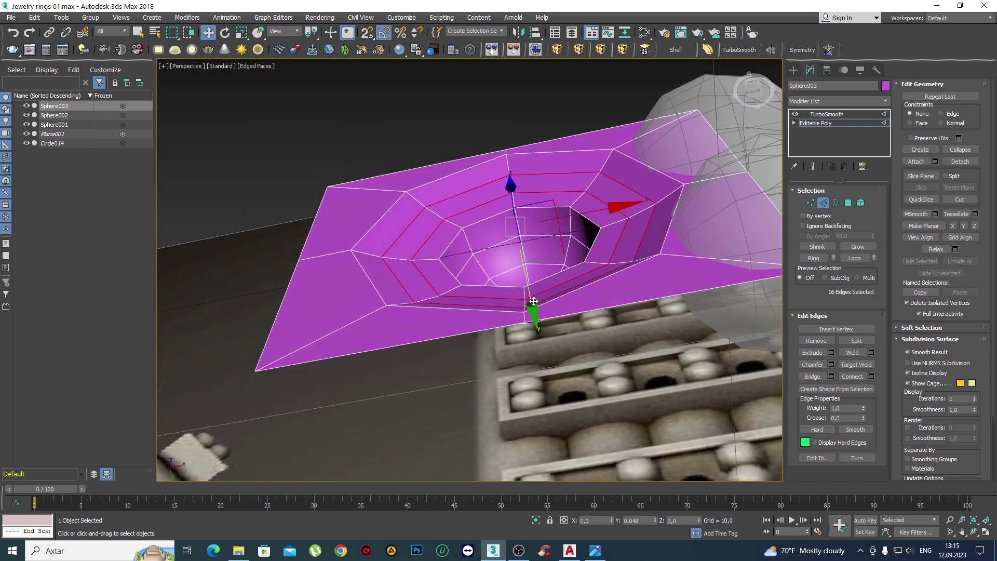
{"action": "middle_click_drag", "start_coordinate": [534, 301], "coordinate": [548, 275], "text": "alt"}
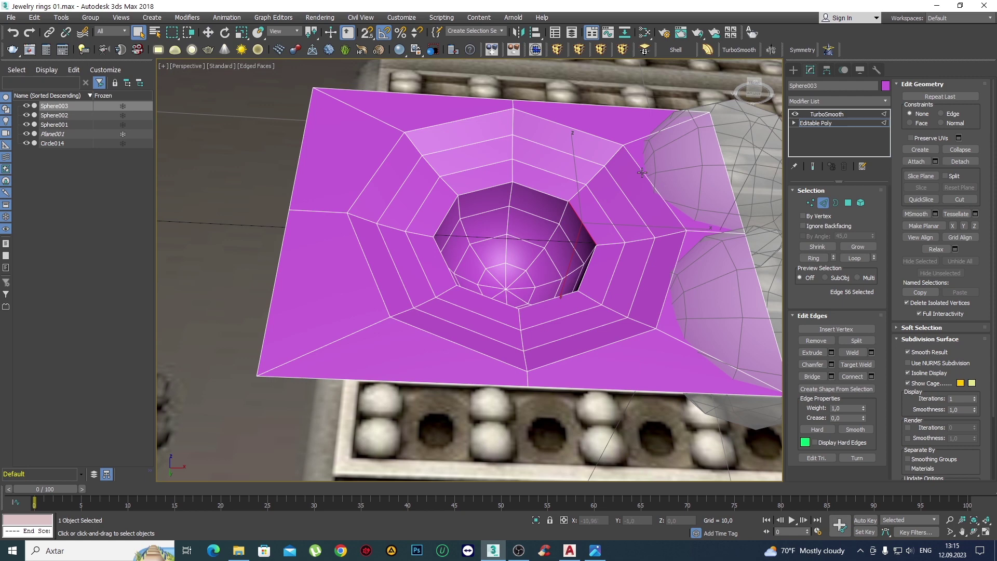
{"action": "left_click", "coordinate": [642, 170], "text": "ctrl"}
{"action": "key", "text": "alt+l"}
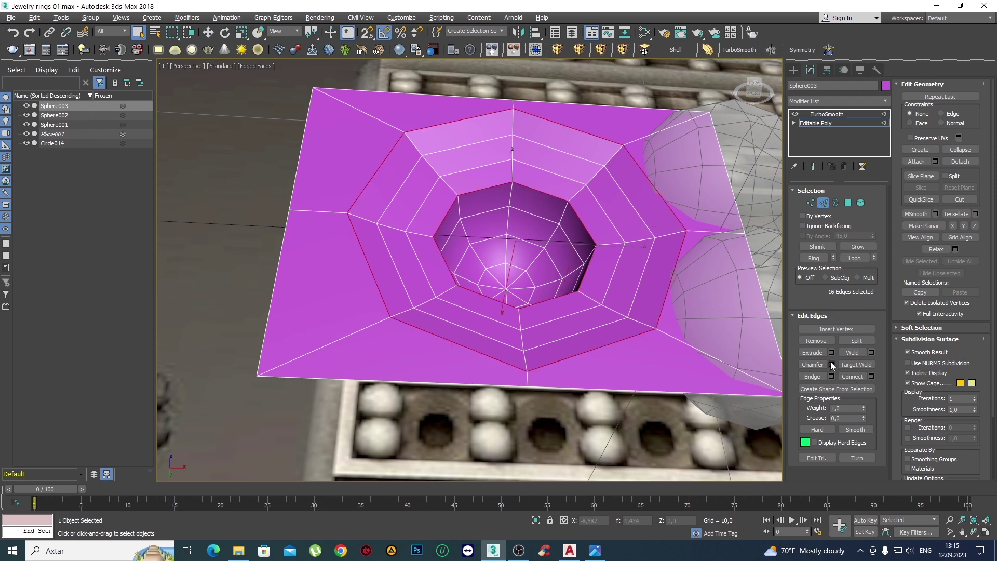
Chamfer both selected octagonal edge loops with an Edge Chamfer Amount of 0,005.
{"action": "left_click", "coordinate": [831, 364]}
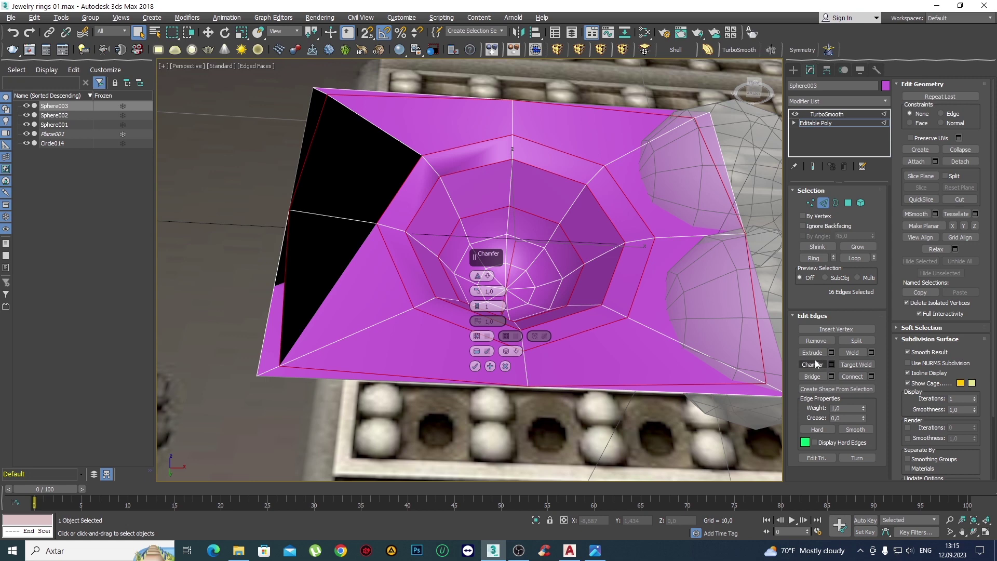
{"action": "right_click", "coordinate": [478, 295]}
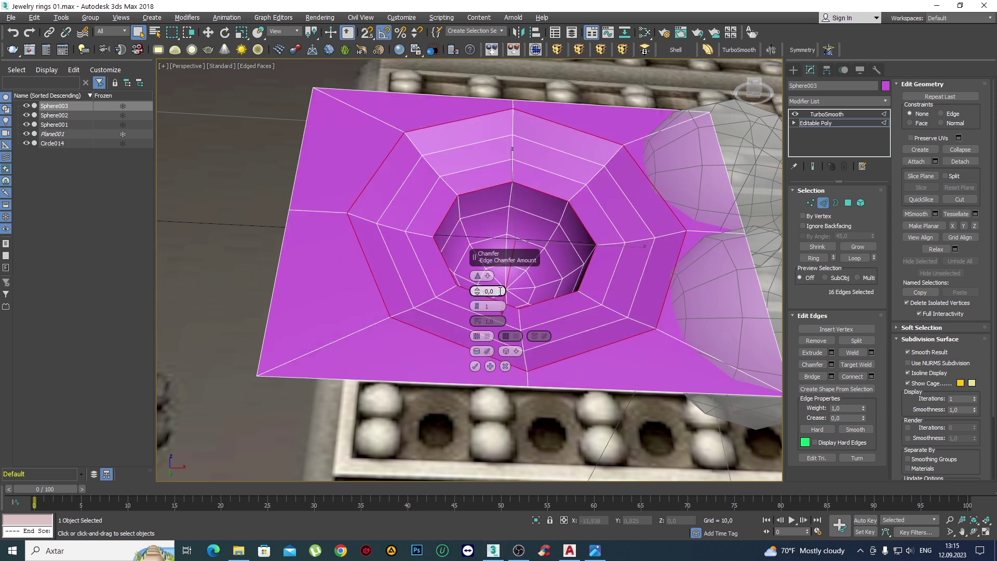
{"action": "type", "text": "1"}
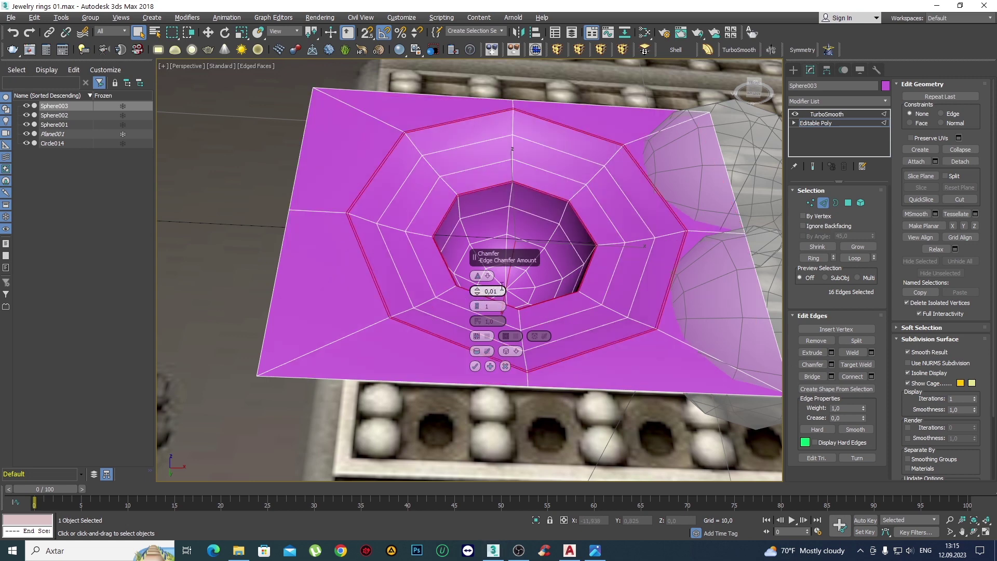
{"action": "scroll", "coordinate": [408, 250], "scroll_direction": "up", "scroll_amount": 3}
{"action": "scroll", "coordinate": [320, 244], "scroll_direction": "up", "scroll_amount": 2}
{"action": "scroll", "coordinate": [423, 263], "scroll_direction": "up", "scroll_amount": 2}
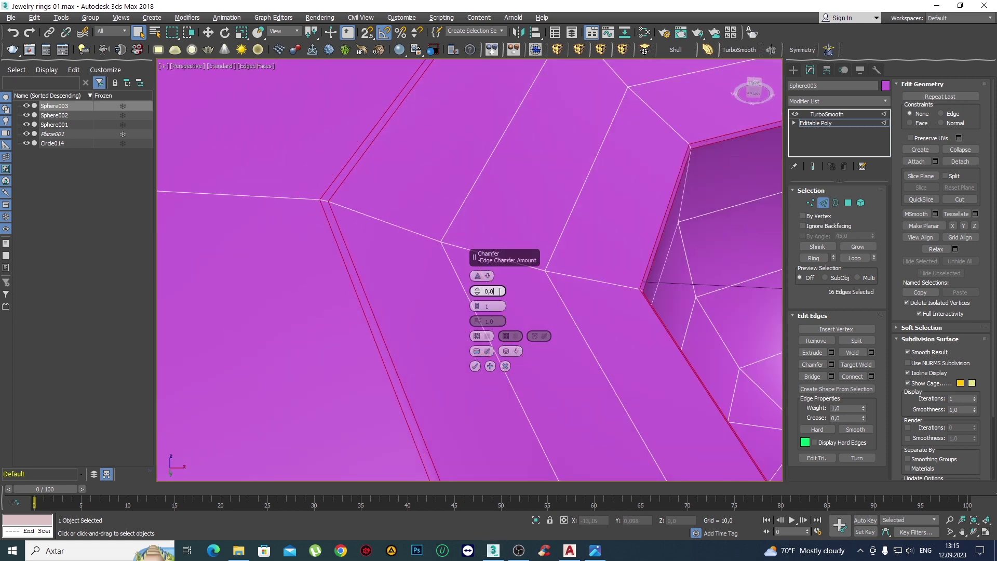
{"action": "type", "text": "05"}
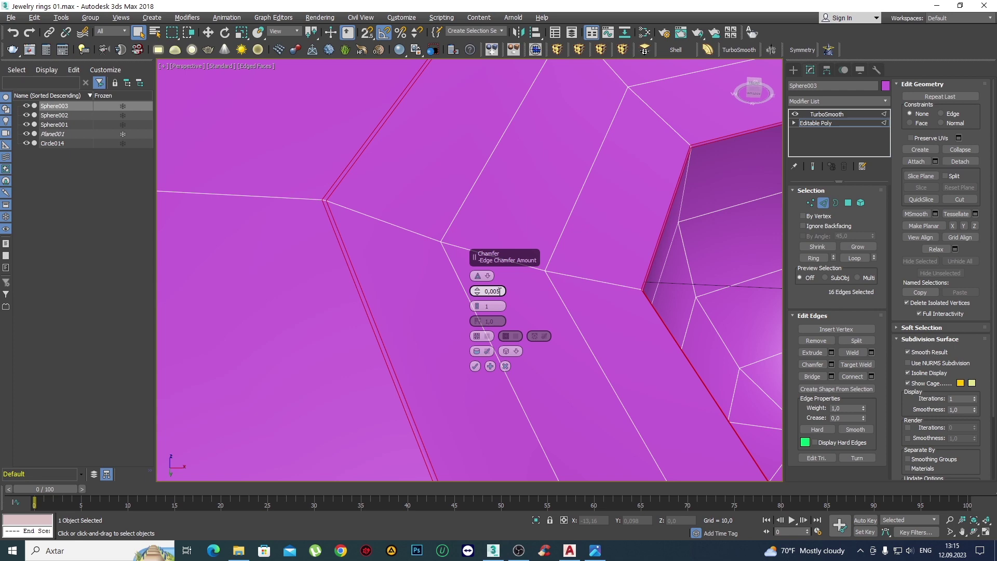
{"action": "left_click", "coordinate": [475, 366]}
{"action": "scroll", "coordinate": [602, 301], "scroll_direction": "down", "scroll_amount": 5}
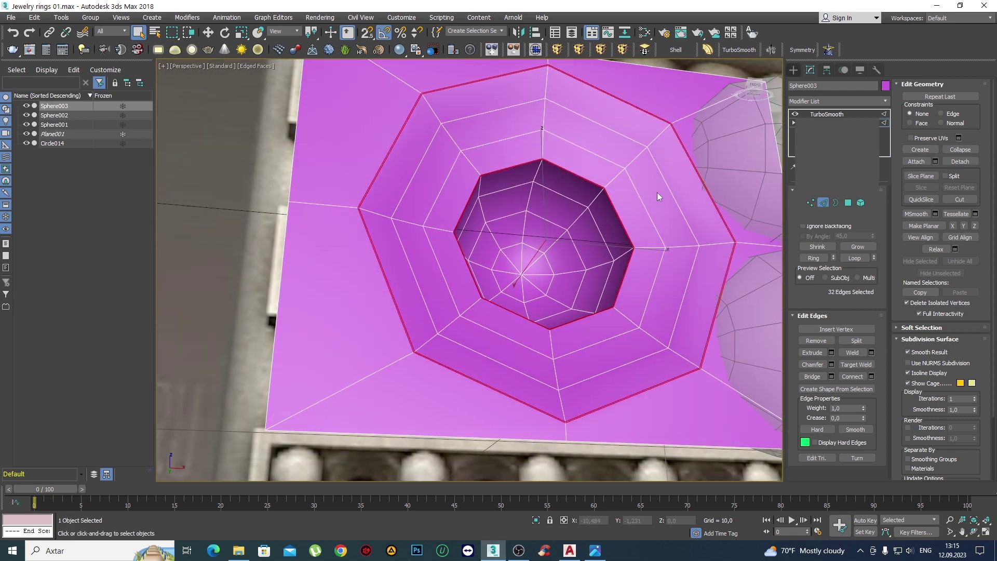
Raise the plate's TurboSmooth iterations to 2.
{"action": "left_click", "coordinate": [792, 69]}
{"action": "scroll", "coordinate": [586, 266], "scroll_direction": "down", "scroll_amount": 3}
{"action": "key", "text": "F4"}
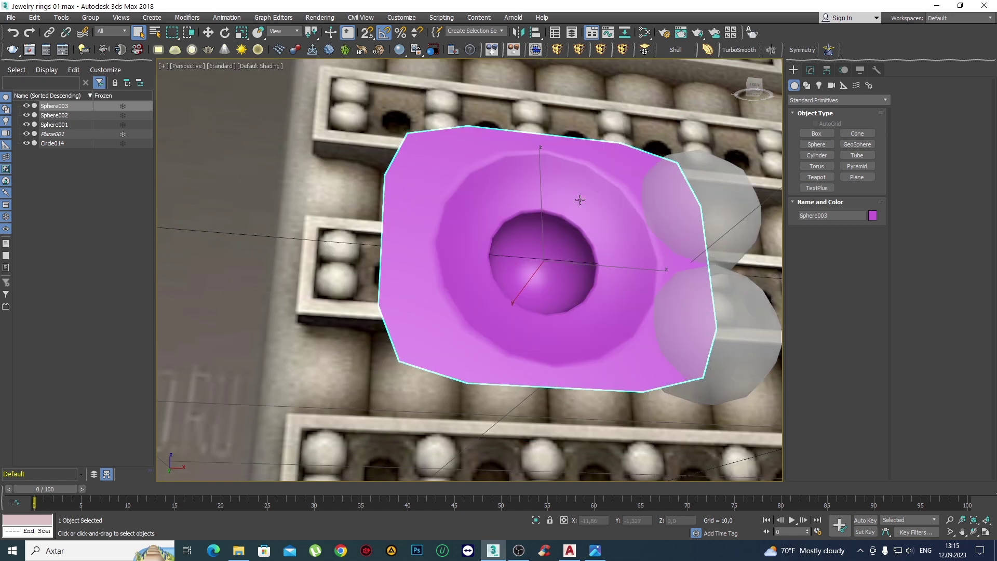
{"action": "left_click", "coordinate": [808, 70]}
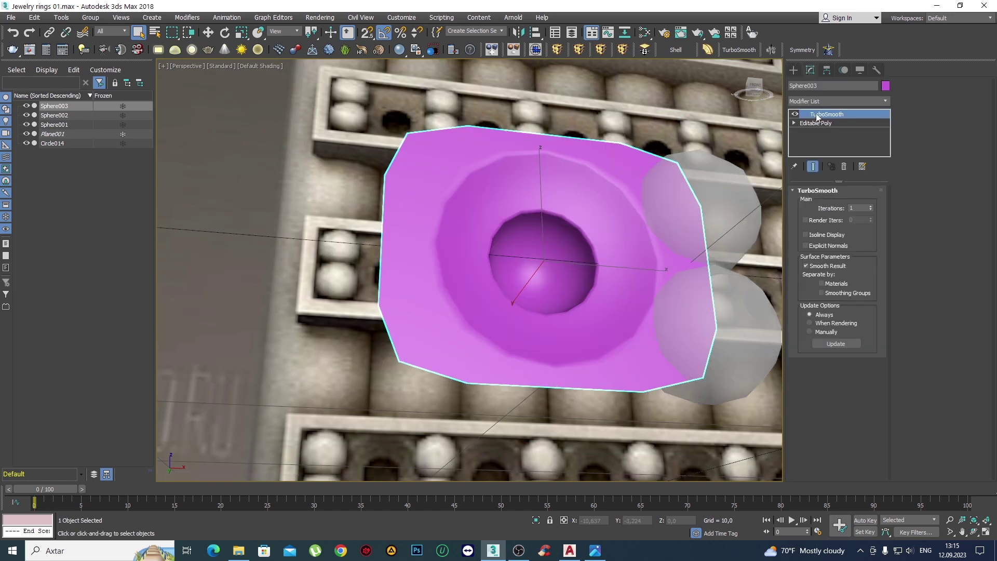
{"action": "left_click", "coordinate": [871, 207]}
{"action": "mouse_move", "coordinate": [540, 259]}
{"action": "middle_mouse_down", "text": "alt"}
{"action": "mouse_move", "coordinate": [531, 264]}
{"action": "mouse_move", "coordinate": [550, 262]}
{"action": "mouse_move", "coordinate": [534, 278]}
{"action": "mouse_move", "coordinate": [516, 262]}
{"action": "middle_mouse_up", "text": "alt"}
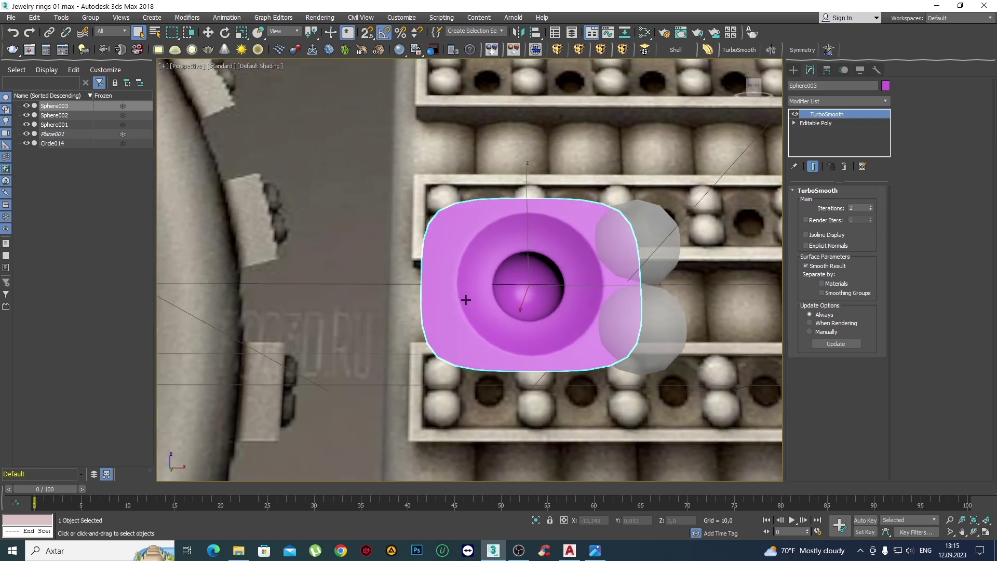
Return to Editable Poly, frame the piece in Front view, and select its edge vertices.
{"action": "left_click", "coordinate": [812, 123]}
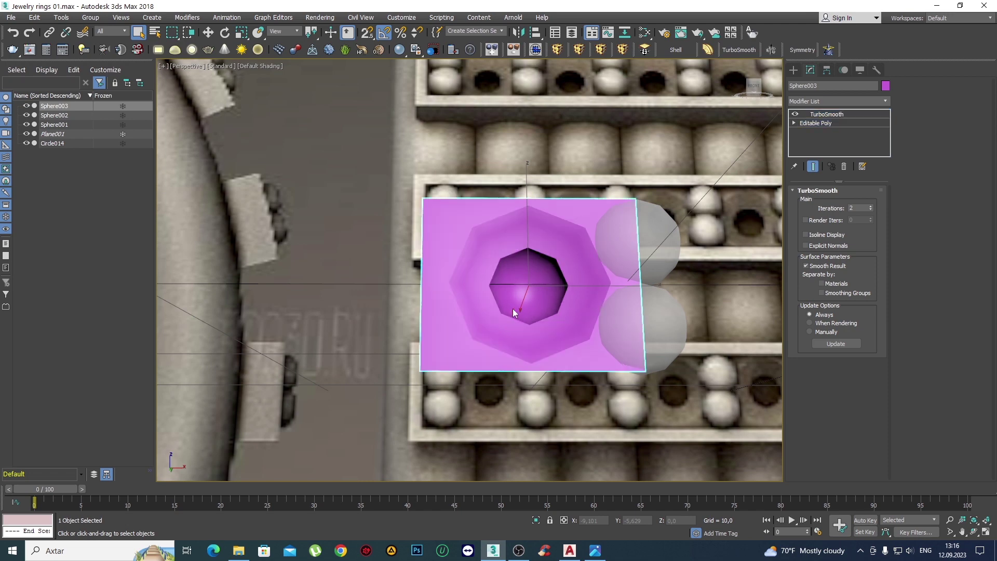
{"action": "key", "text": "f"}
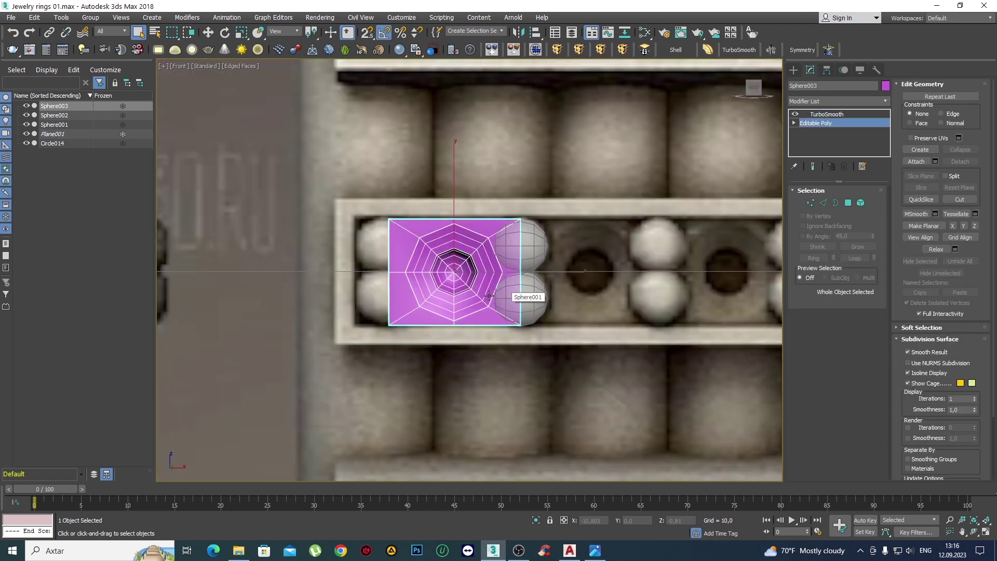
{"action": "mouse_move", "coordinate": [486, 297]}
{"action": "middle_mouse_down"}
{"action": "mouse_move", "coordinate": [433, 284]}
{"action": "mouse_move", "coordinate": [486, 297]}
{"action": "middle_mouse_up"}
{"action": "scroll", "coordinate": [503, 197], "scroll_direction": "down", "scroll_amount": 2}
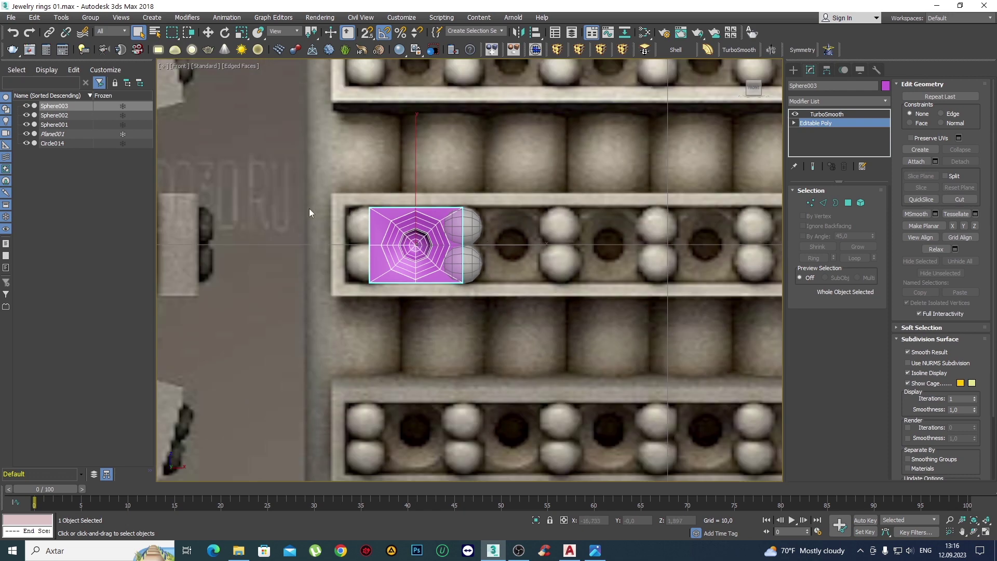
{"action": "scroll", "coordinate": [380, 227], "scroll_direction": "down", "scroll_amount": 4}
{"action": "scroll", "coordinate": [380, 228], "scroll_direction": "up", "scroll_amount": 2}
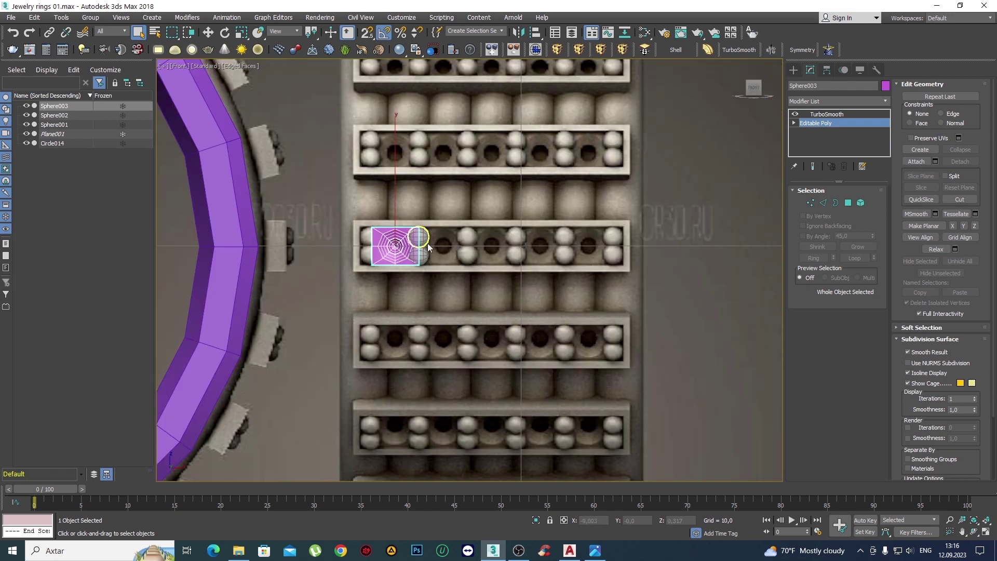
{"action": "scroll", "coordinate": [428, 243], "scroll_direction": "up", "scroll_amount": 2}
{"action": "middle_click_drag", "start_coordinate": [342, 249], "coordinate": [348, 247]}
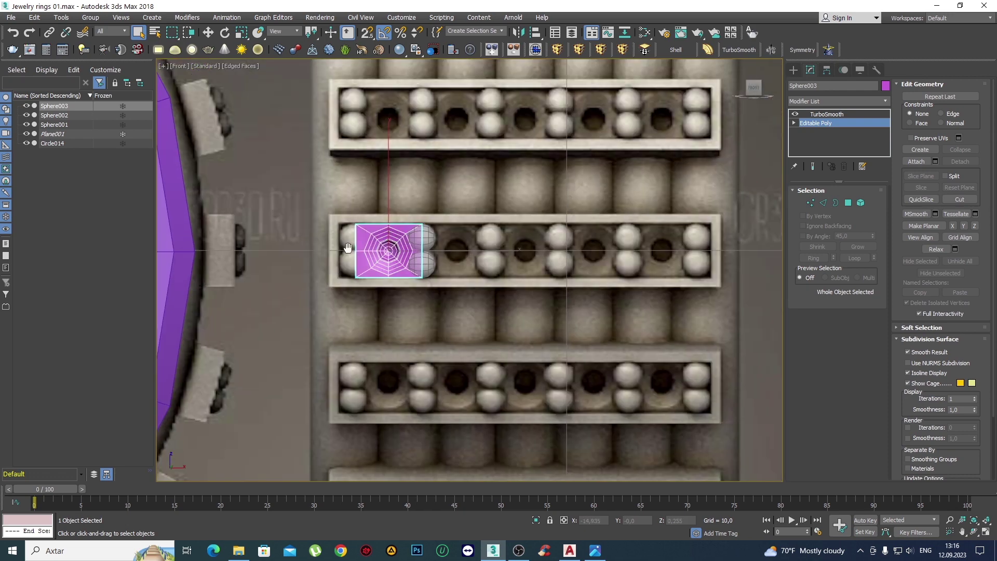
{"action": "scroll", "coordinate": [347, 248], "scroll_direction": "up", "scroll_amount": 2}
{"action": "middle_click_drag", "start_coordinate": [588, 262], "coordinate": [531, 256]}
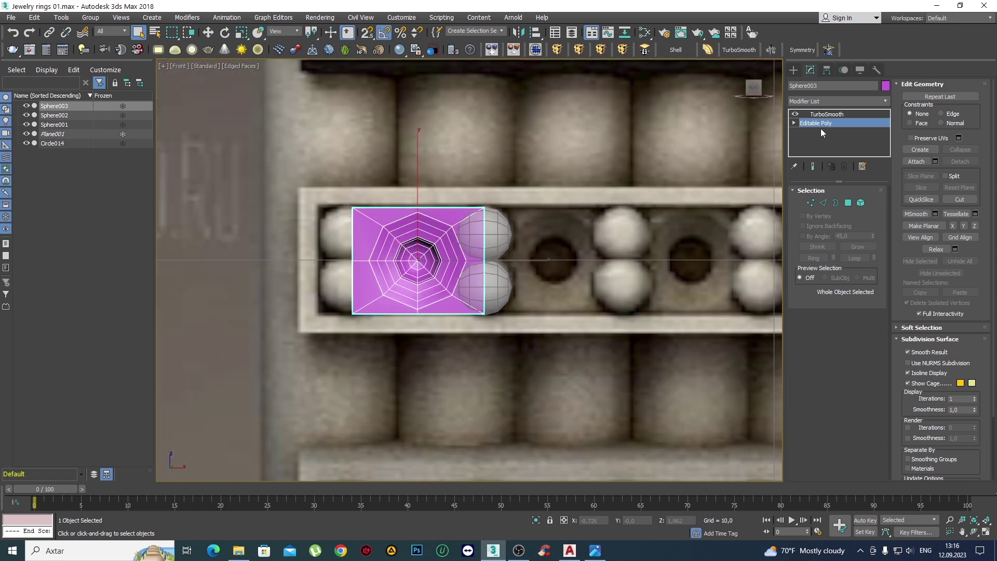
{"action": "middle_click_drag", "start_coordinate": [540, 213], "coordinate": [532, 212]}
Select the right-edge vertices and delete the TurboSmooth modifier.
{"action": "key", "text": "1"}
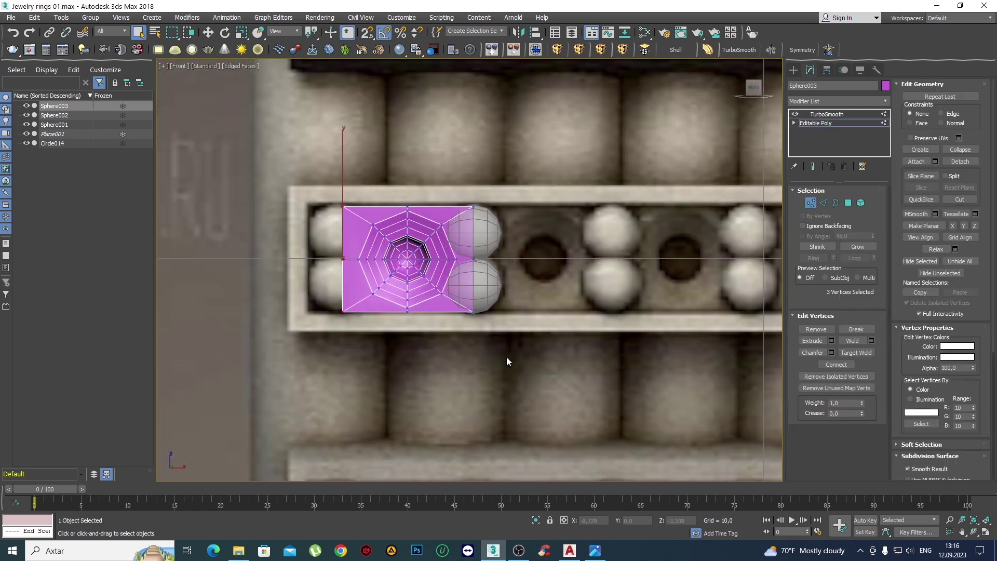
{"action": "left_click_drag", "start_coordinate": [465, 337], "coordinate": [474, 179]}
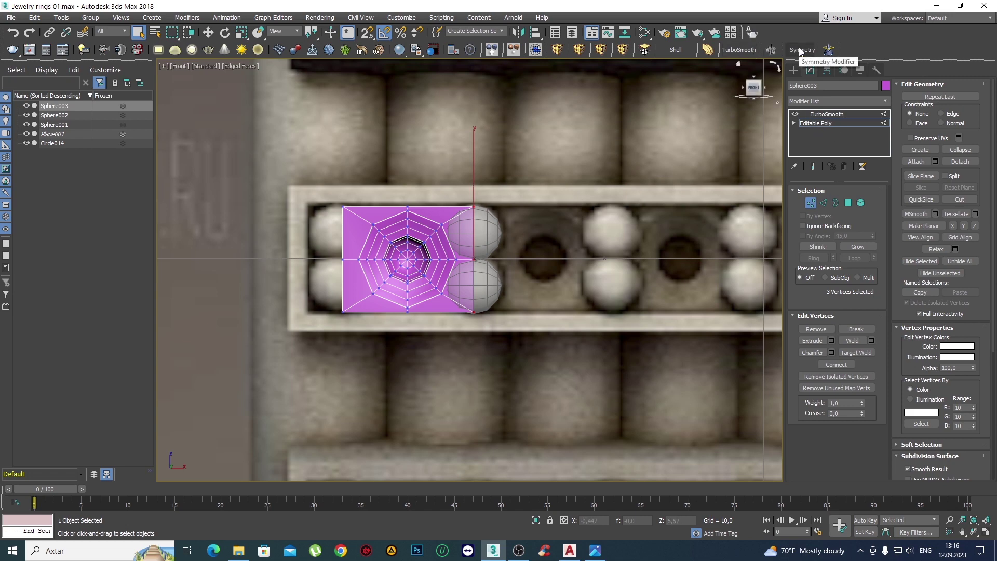
{"action": "right_click", "coordinate": [833, 116]}
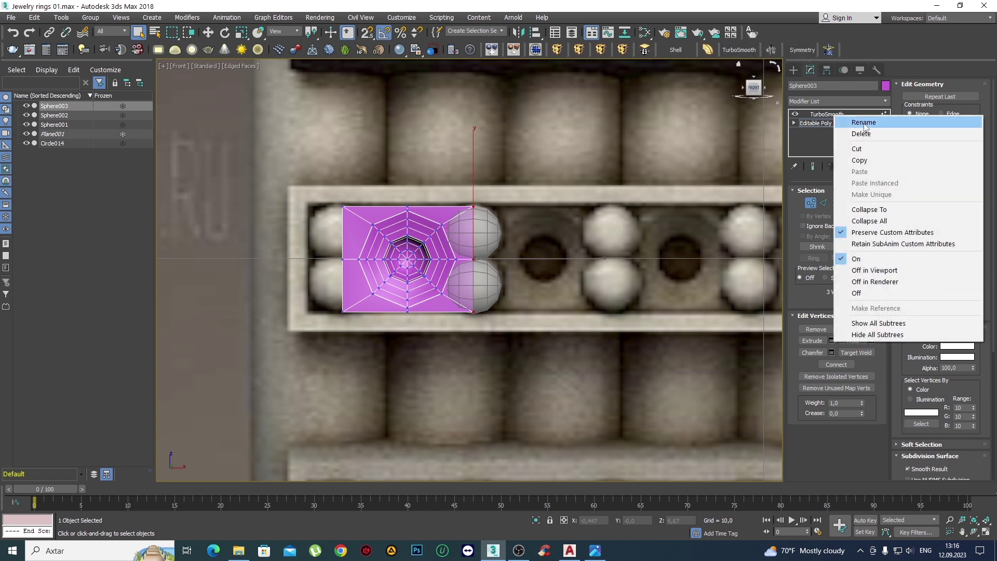
{"action": "left_click", "coordinate": [860, 134]}
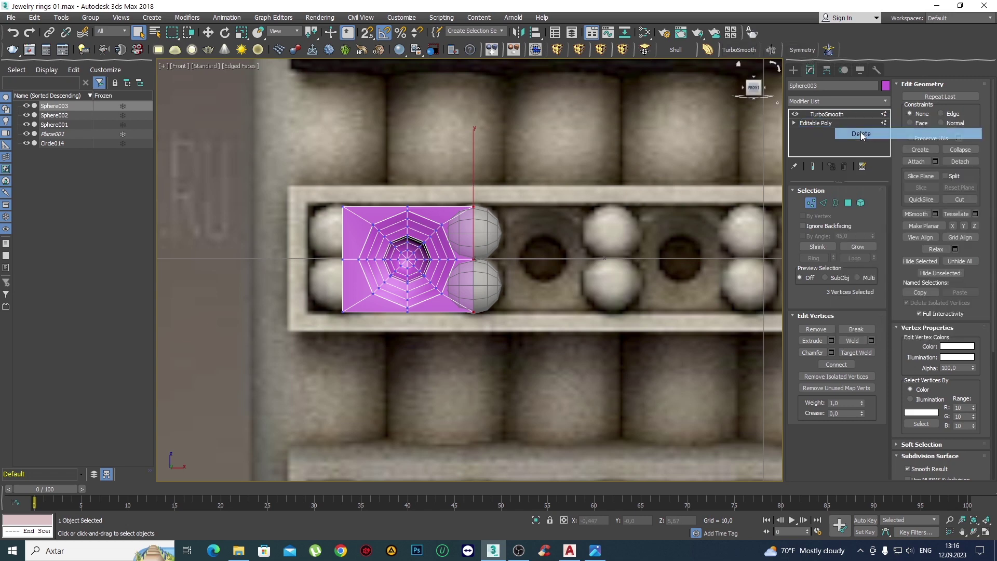
Mirror the piece with a Y-axis Symmetry and collapse it into the Editable Poly.
{"action": "left_click", "coordinate": [802, 51]}
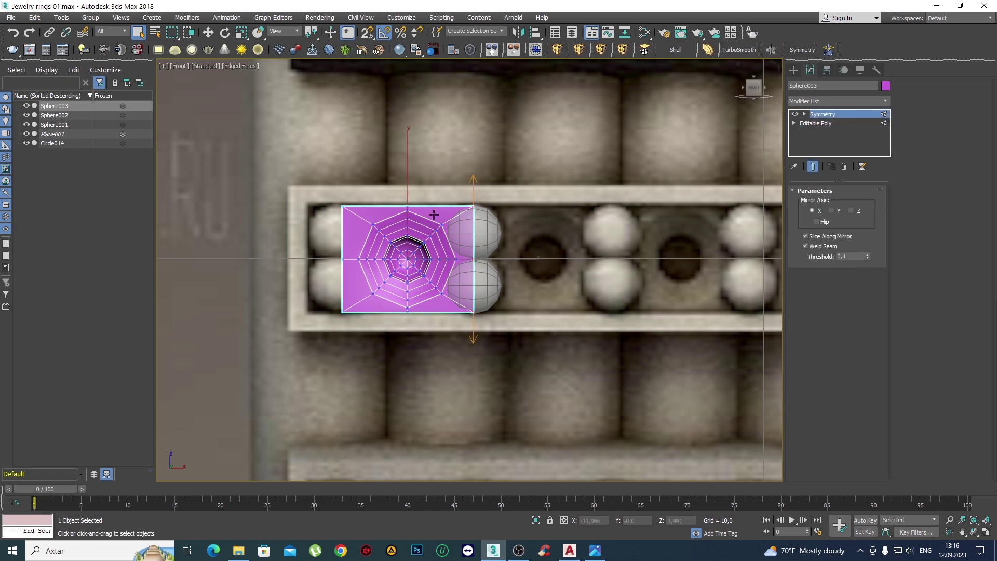
{"action": "left_click", "coordinate": [836, 213]}
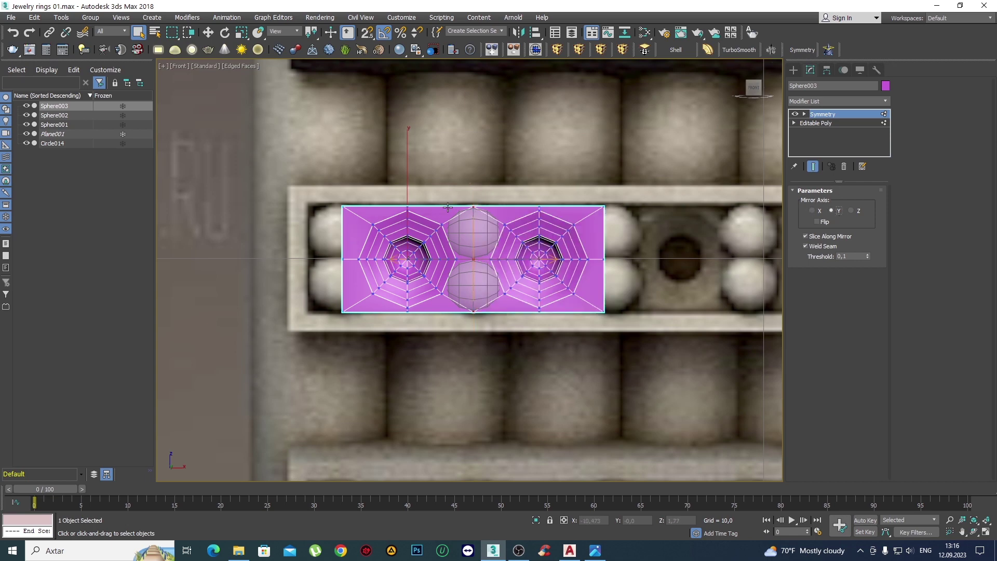
{"action": "middle_click_drag", "start_coordinate": [522, 271], "coordinate": [470, 260]}
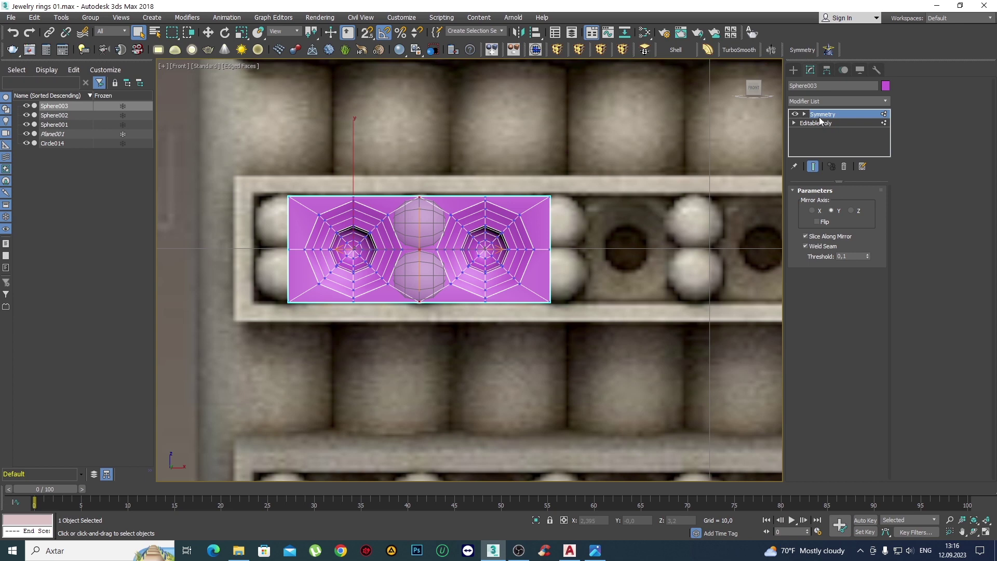
{"action": "right_click", "coordinate": [819, 120]}
{"action": "left_click", "coordinate": [856, 220]}
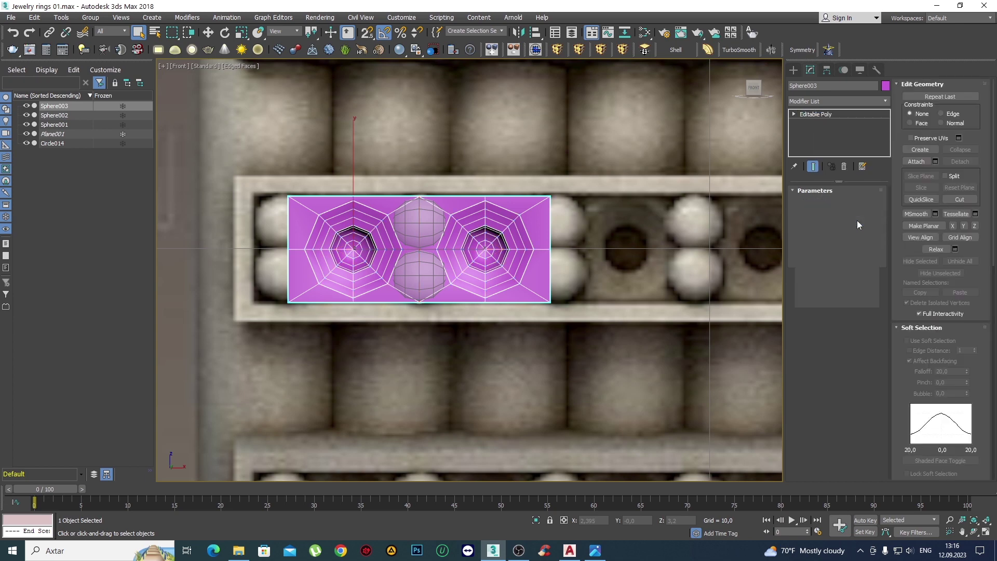
Mirror the right-edge vertices again across Y and collapse it, giving four settings.
{"action": "left_click", "coordinate": [810, 204]}
{"action": "mouse_move", "coordinate": [583, 371]}
{"action": "left_mouse_down"}
{"action": "mouse_move", "coordinate": [569, 231]}
{"action": "mouse_move", "coordinate": [540, 185]}
{"action": "left_mouse_up"}
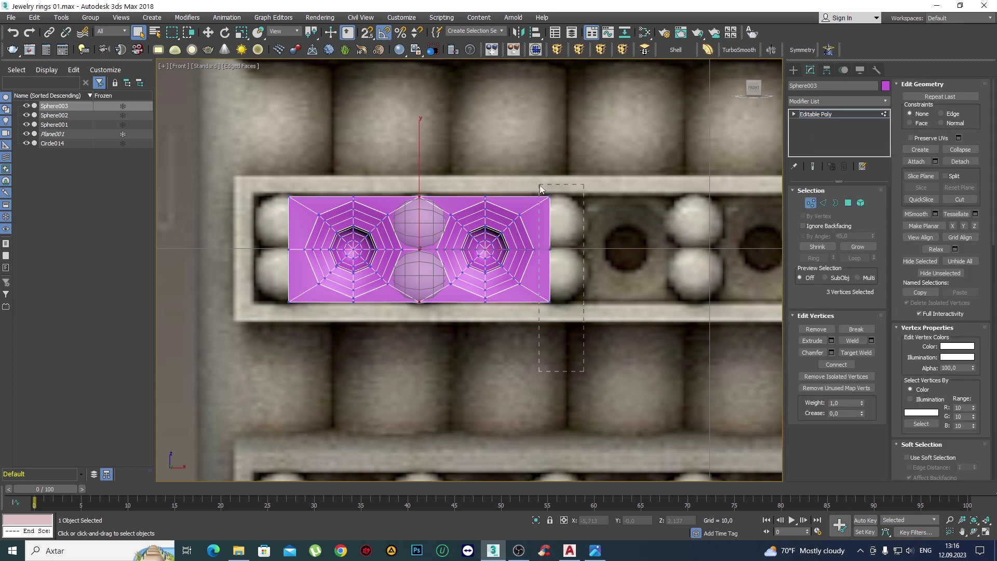
{"action": "left_click", "coordinate": [801, 49]}
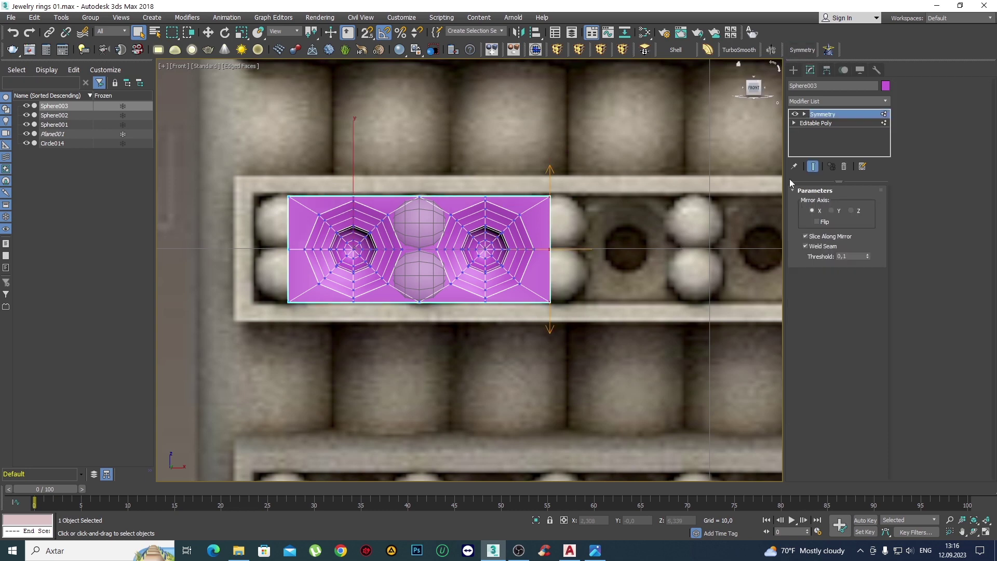
{"action": "left_click", "coordinate": [831, 210]}
{"action": "scroll", "coordinate": [467, 261], "scroll_direction": "down", "scroll_amount": 2}
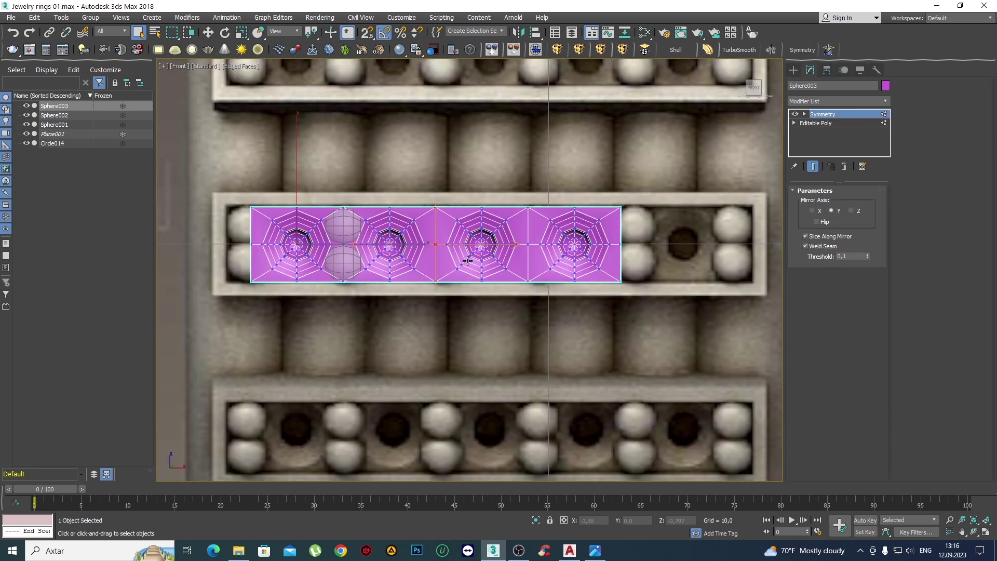
{"action": "right_click", "coordinate": [836, 117]}
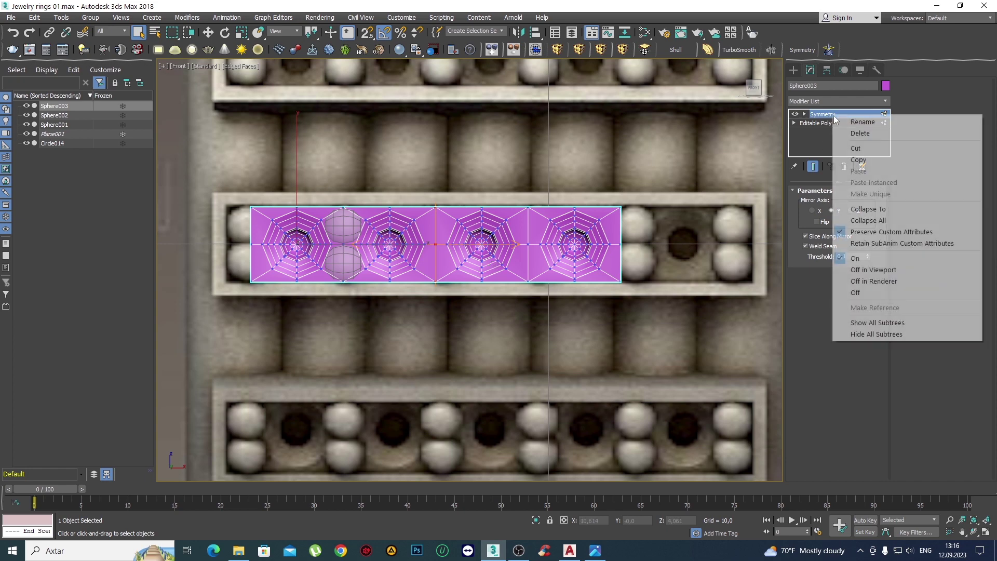
{"action": "left_click", "coordinate": [887, 220]}
Mirror across Y a third time and collapse it, doubling the strip to eight settings.
{"action": "left_click", "coordinate": [810, 203]}
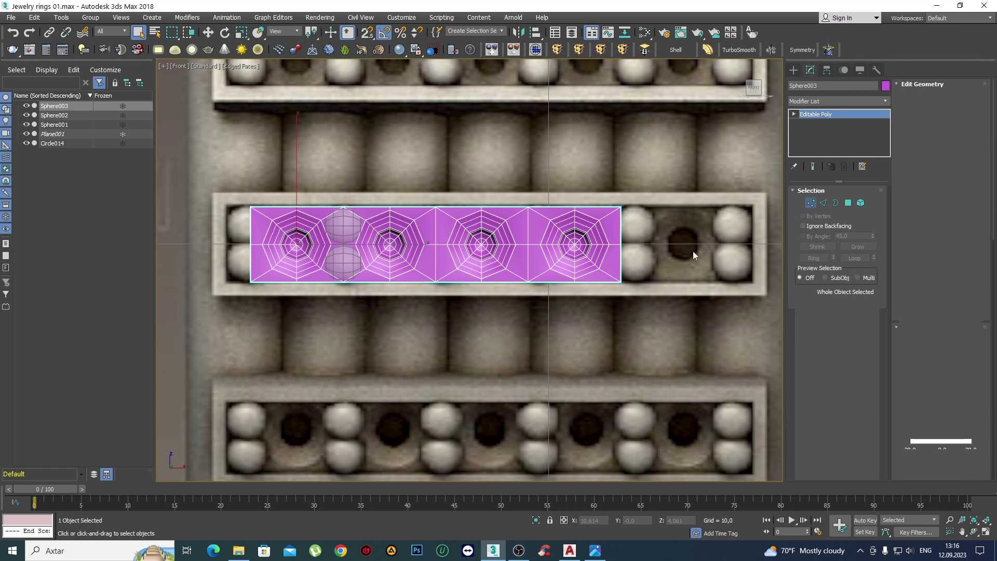
{"action": "left_click_drag", "start_coordinate": [661, 293], "coordinate": [619, 183]}
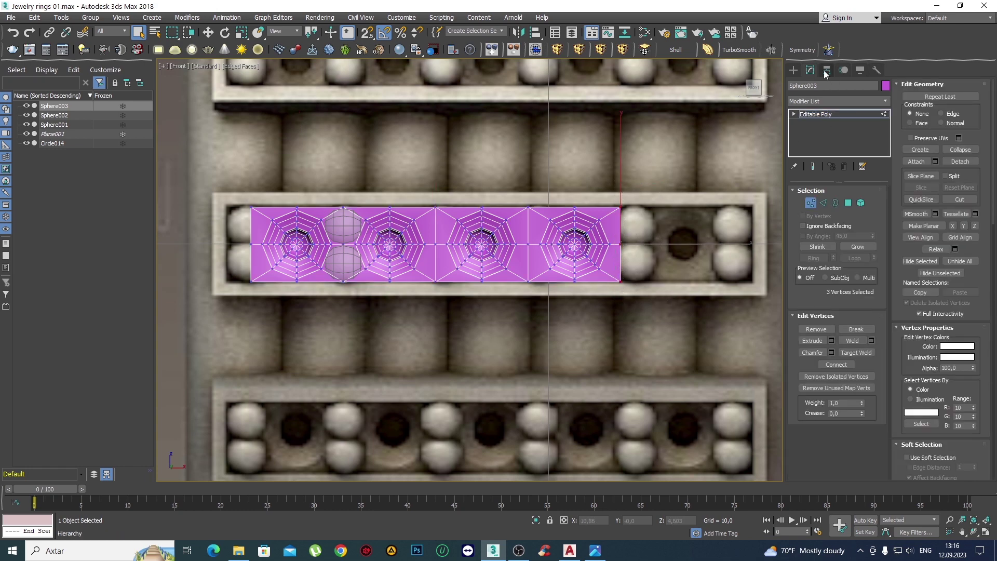
{"action": "left_click", "coordinate": [828, 50]}
{"action": "left_click", "coordinate": [832, 210]}
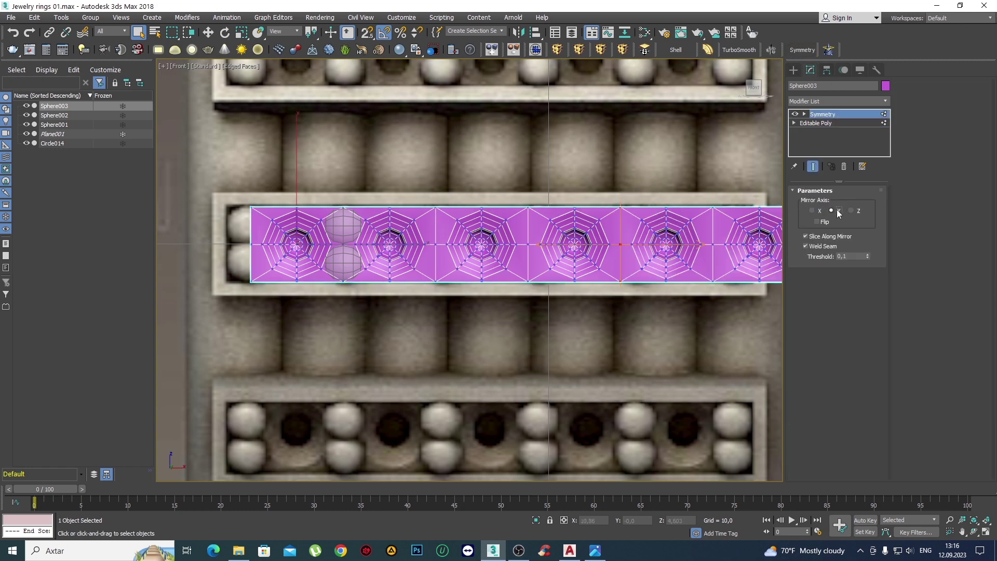
{"action": "right_click", "coordinate": [843, 117]}
{"action": "left_click", "coordinate": [882, 217]}
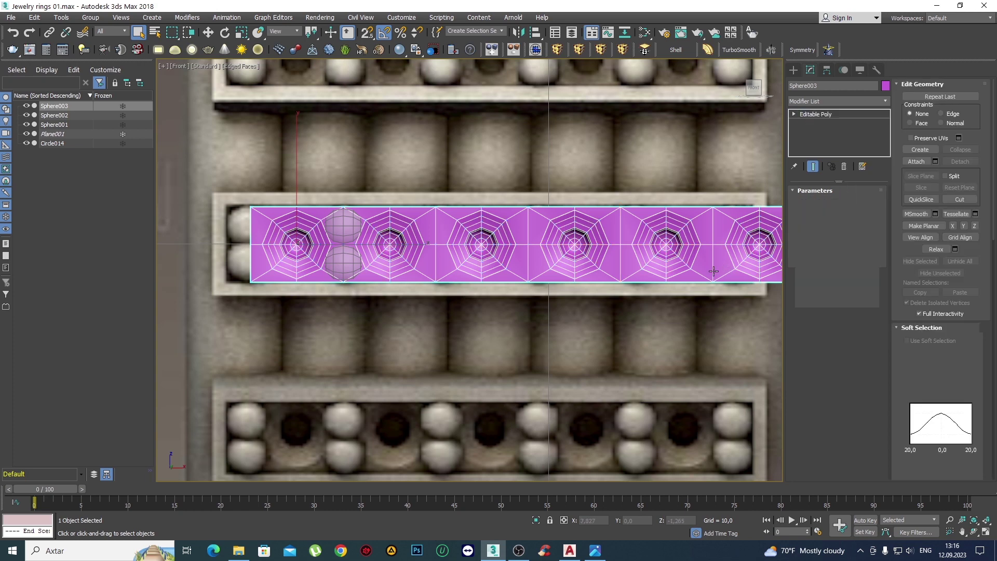
{"action": "mouse_move", "coordinate": [481, 270]}
{"action": "middle_mouse_down"}
{"action": "mouse_move", "coordinate": [426, 269]}
{"action": "mouse_move", "coordinate": [499, 284]}
{"action": "middle_mouse_up"}
{"action": "scroll", "coordinate": [426, 268], "scroll_direction": "down", "scroll_amount": 3}
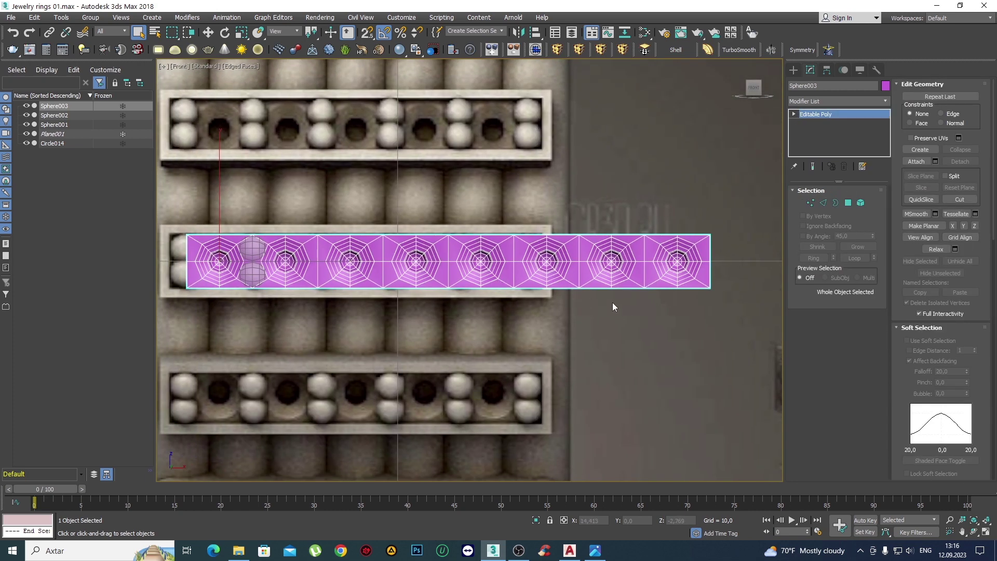
Delete the excess polygons sticking out past the shelf.
{"action": "left_click", "coordinate": [845, 204]}
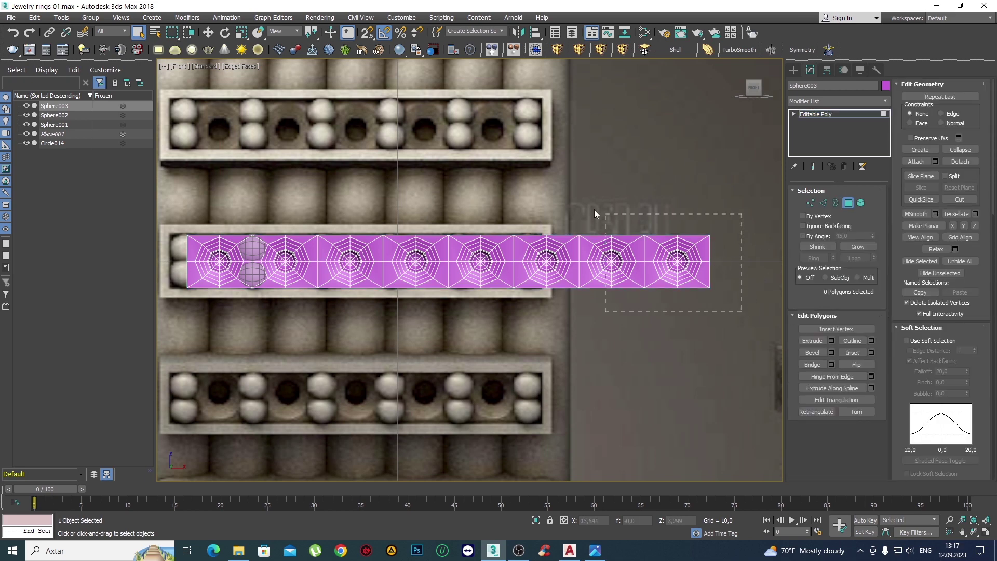
{"action": "left_click_drag", "start_coordinate": [519, 188], "coordinate": [516, 189]}
{"action": "key", "text": "Delete"}
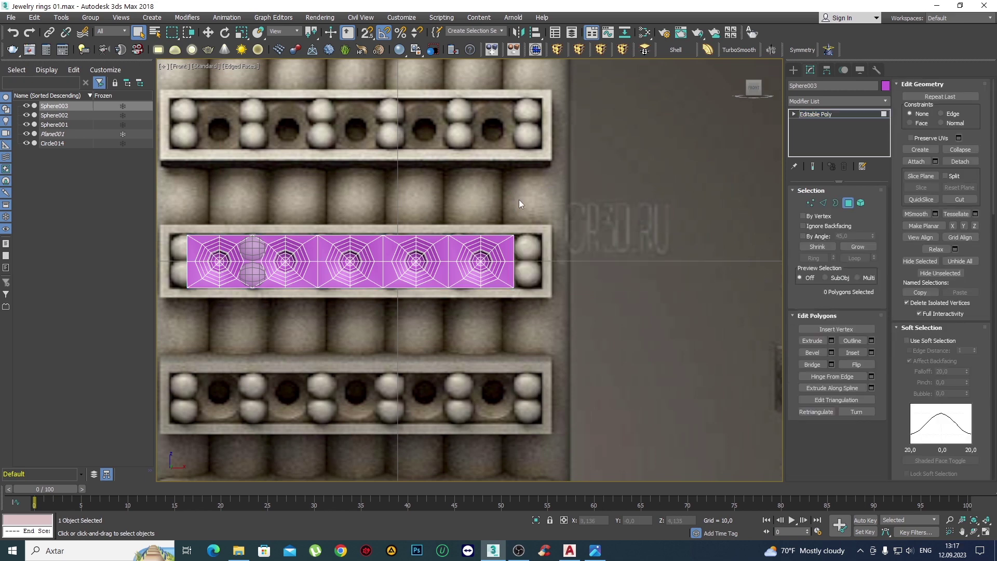
{"action": "scroll", "coordinate": [511, 276], "scroll_direction": "up", "scroll_amount": 2}
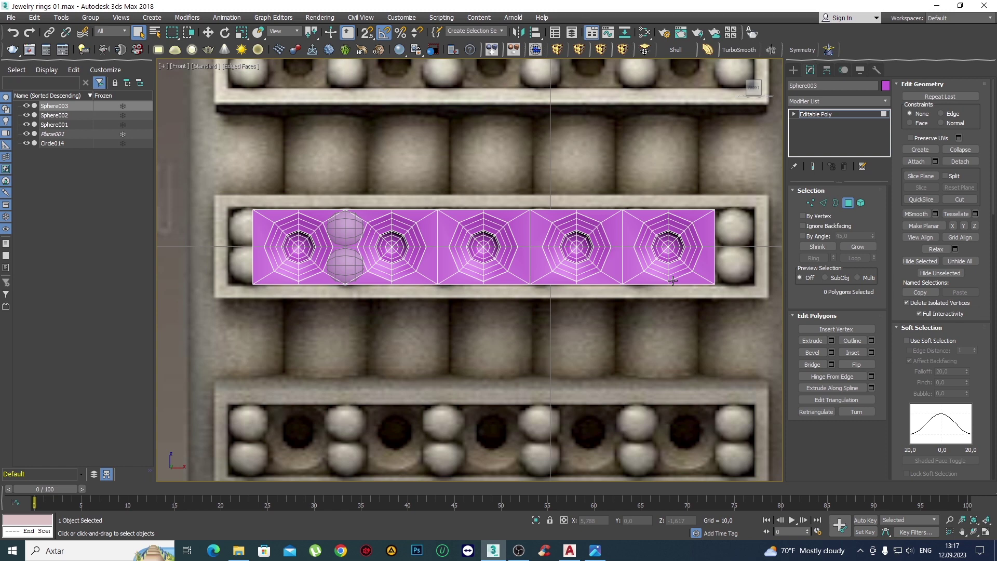
Inspect the strip in Perspective, return to Front view, and select its right-border edge.
{"action": "left_click", "coordinate": [793, 70]}
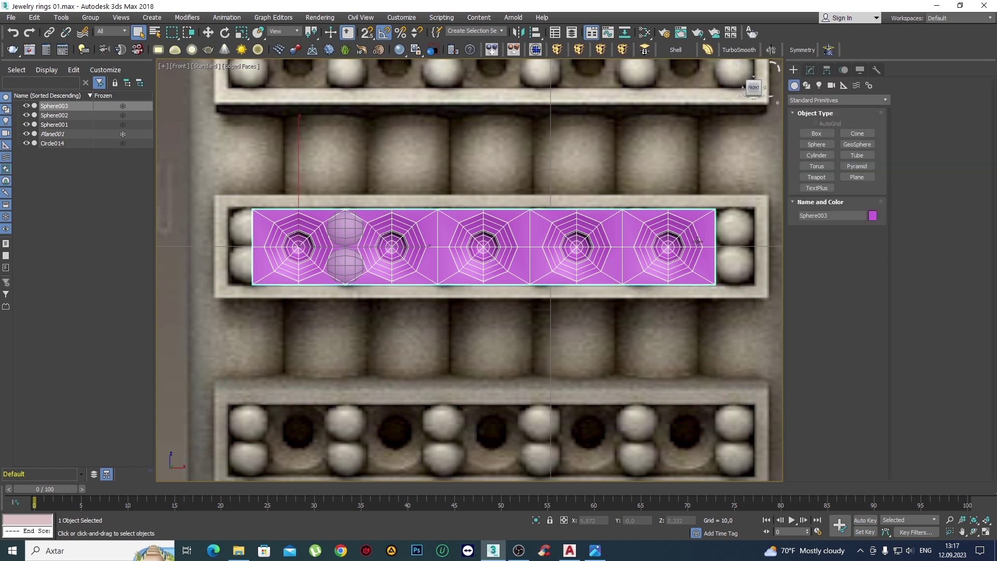
{"action": "middle_click_drag", "start_coordinate": [694, 241], "coordinate": [675, 257]}
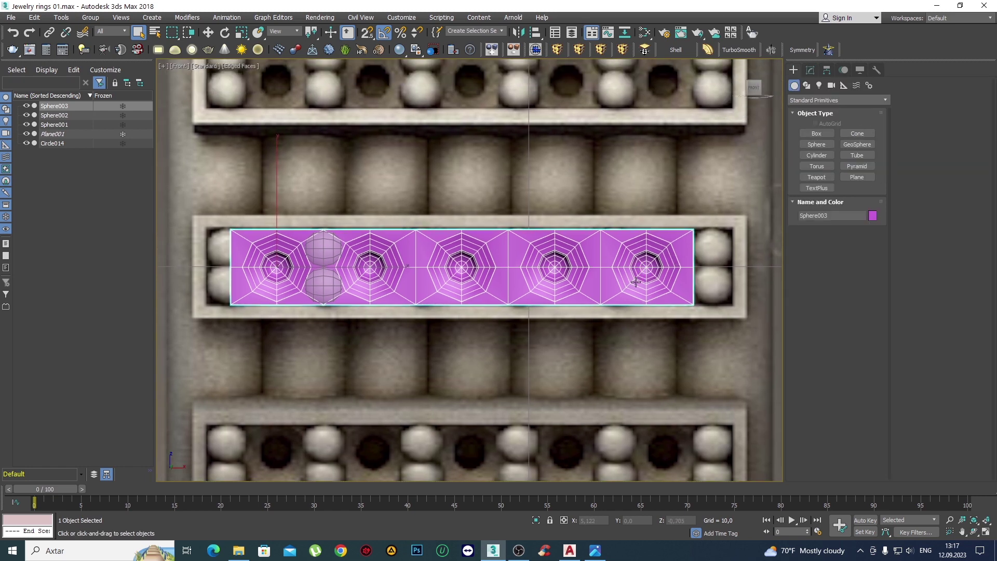
{"action": "key", "text": "p"}
{"action": "scroll", "coordinate": [467, 255], "scroll_direction": "down", "scroll_amount": 4}
{"action": "middle_click_drag", "start_coordinate": [466, 256], "coordinate": [262, 145], "text": "alt"}
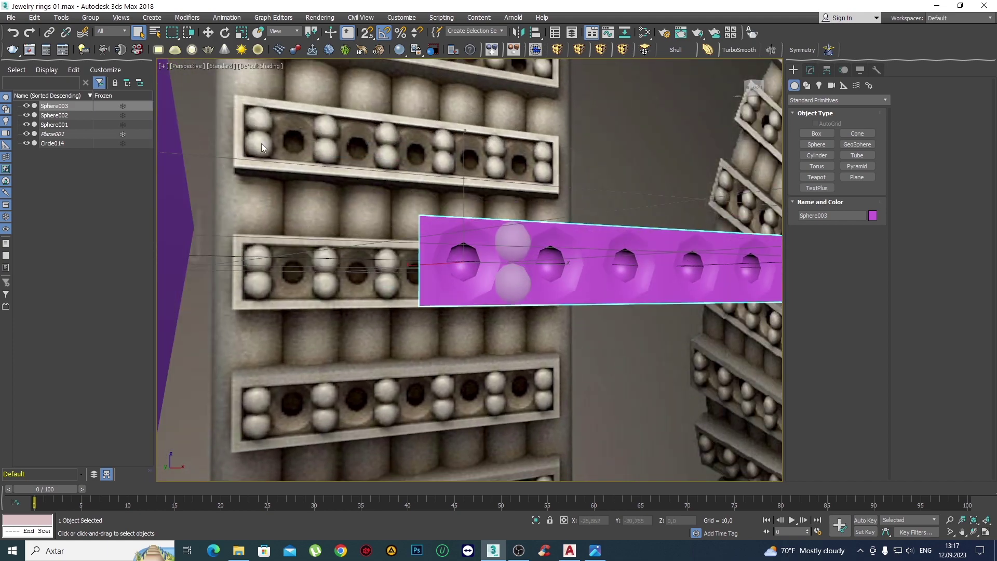
{"action": "middle_click_drag", "start_coordinate": [387, 154], "coordinate": [536, 270], "text": "alt"}
{"action": "key", "text": "f"}
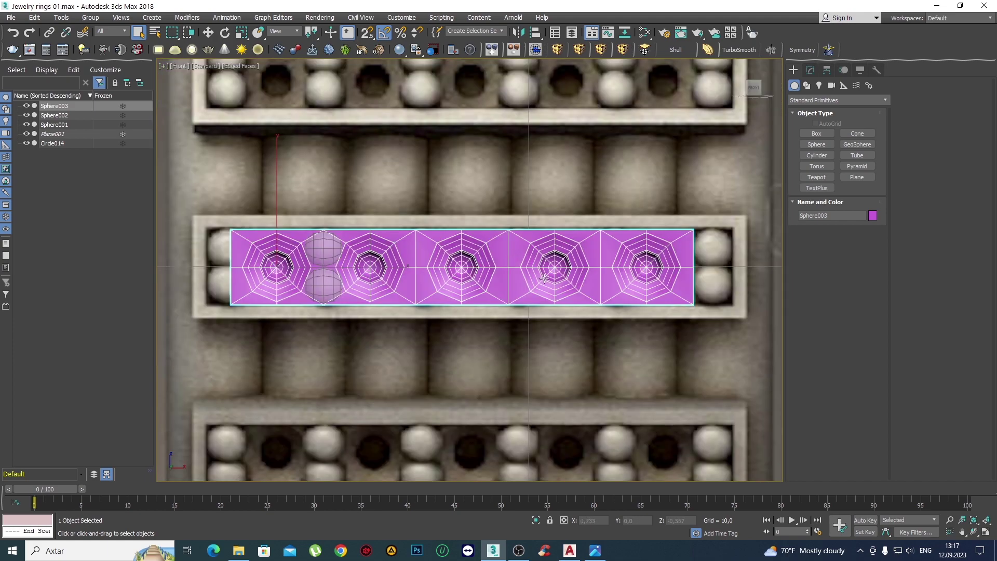
{"action": "scroll", "coordinate": [545, 275], "scroll_direction": "down", "scroll_amount": 1}
{"action": "scroll", "coordinate": [548, 267], "scroll_direction": "down", "scroll_amount": 2}
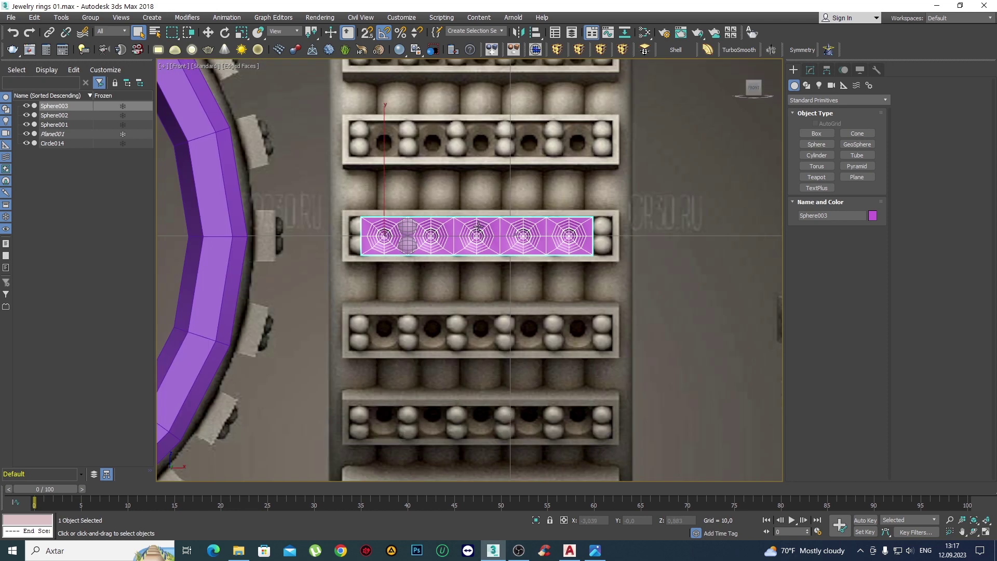
{"action": "scroll", "coordinate": [552, 255], "scroll_direction": "down", "scroll_amount": 1}
{"action": "scroll", "coordinate": [553, 255], "scroll_direction": "down", "scroll_amount": 2}
{"action": "scroll", "coordinate": [552, 255], "scroll_direction": "up", "scroll_amount": 5}
{"action": "key", "text": "2"}
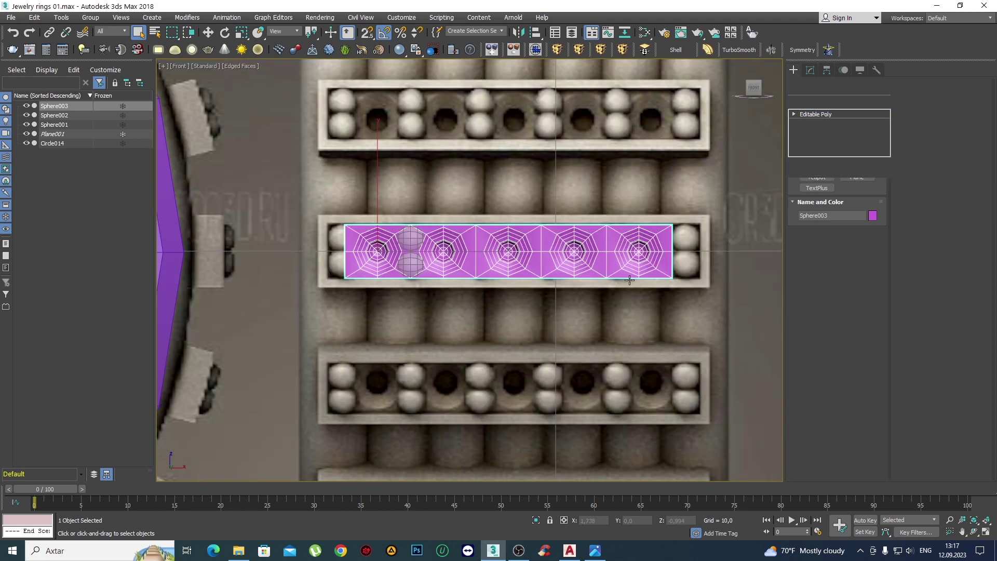
{"action": "left_click", "coordinate": [672, 238]}
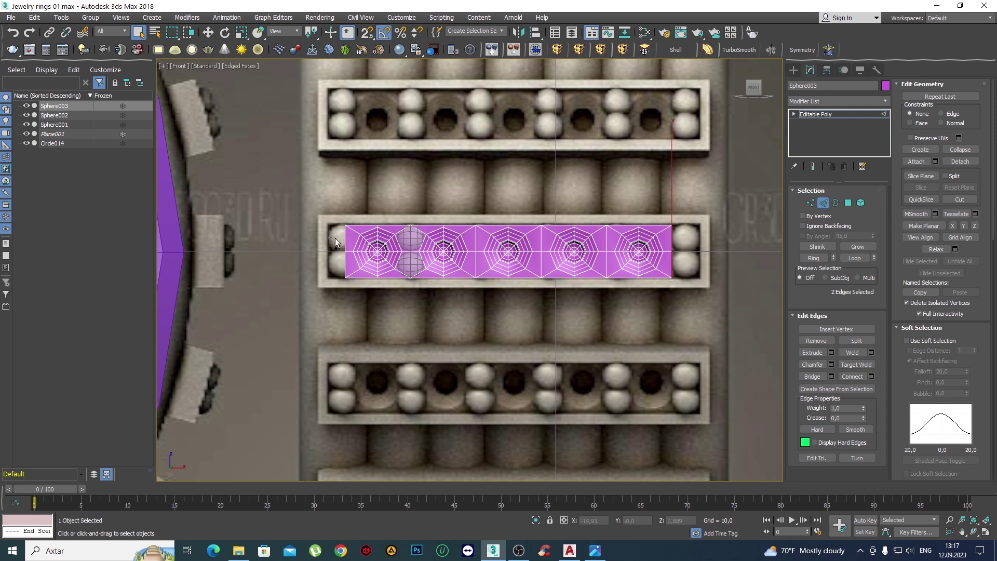
Select the two border edges at the strip's right end for moving.
{"action": "left_click", "coordinate": [347, 244], "text": "ctrl"}
{"action": "left_click", "coordinate": [347, 264], "text": "ctrl"}
{"action": "scroll", "coordinate": [655, 245], "scroll_direction": "up", "scroll_amount": 3}
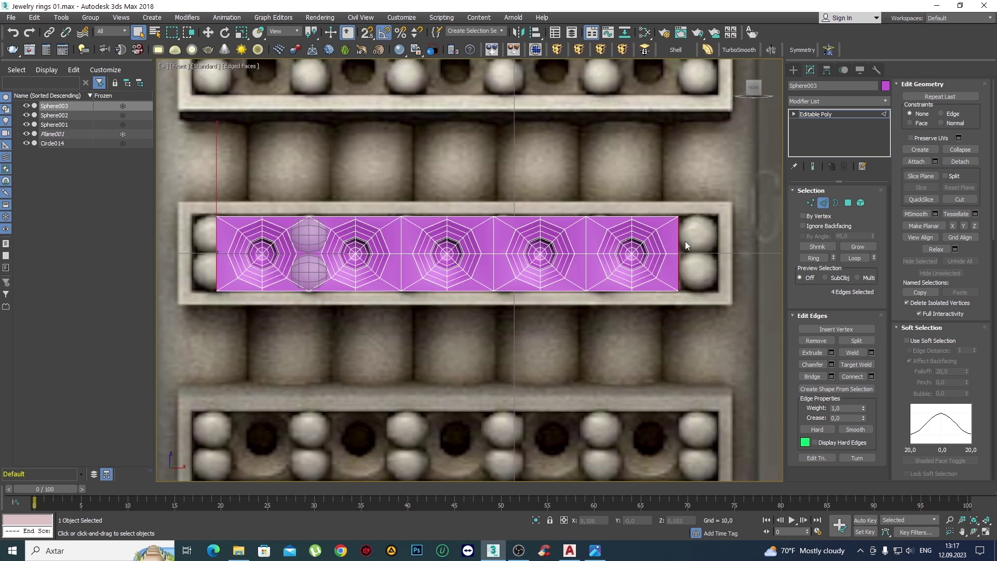
{"action": "left_click", "coordinate": [679, 253]}
{"action": "left_click", "coordinate": [678, 276], "text": "ctrl"}
{"action": "key", "text": "w"}
{"action": "scroll", "coordinate": [727, 254], "scroll_direction": "up", "scroll_amount": 5}
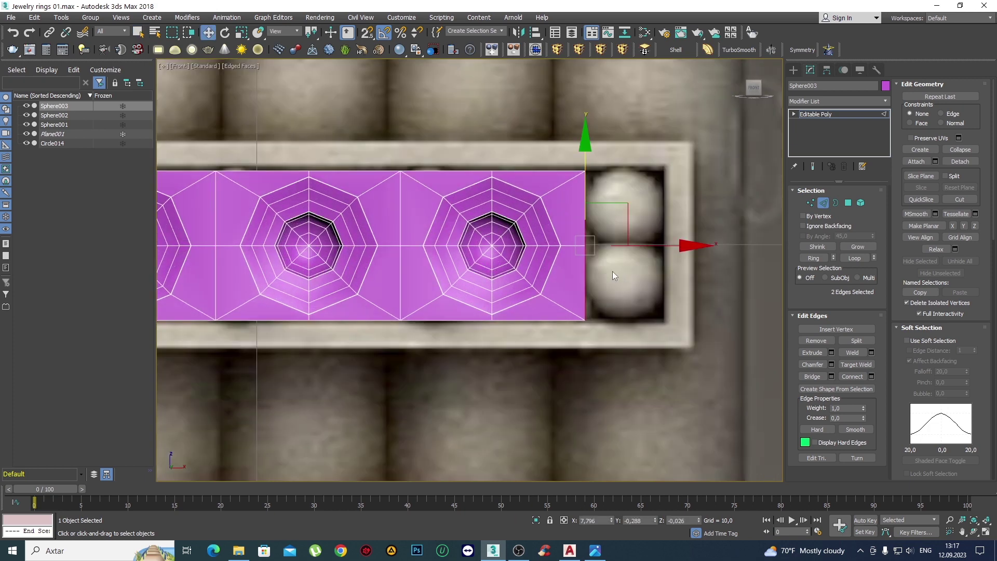
{"action": "scroll", "coordinate": [631, 222], "scroll_direction": "down", "scroll_amount": 5}
{"action": "scroll", "coordinate": [644, 228], "scroll_direction": "up", "scroll_amount": 2}
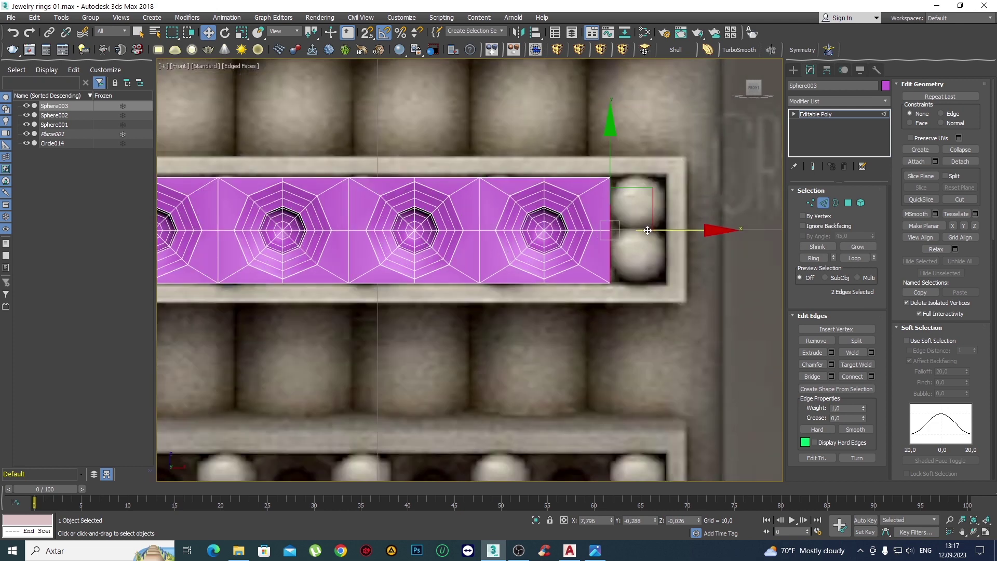
{"action": "scroll", "coordinate": [648, 237], "scroll_direction": "up", "scroll_amount": 2}
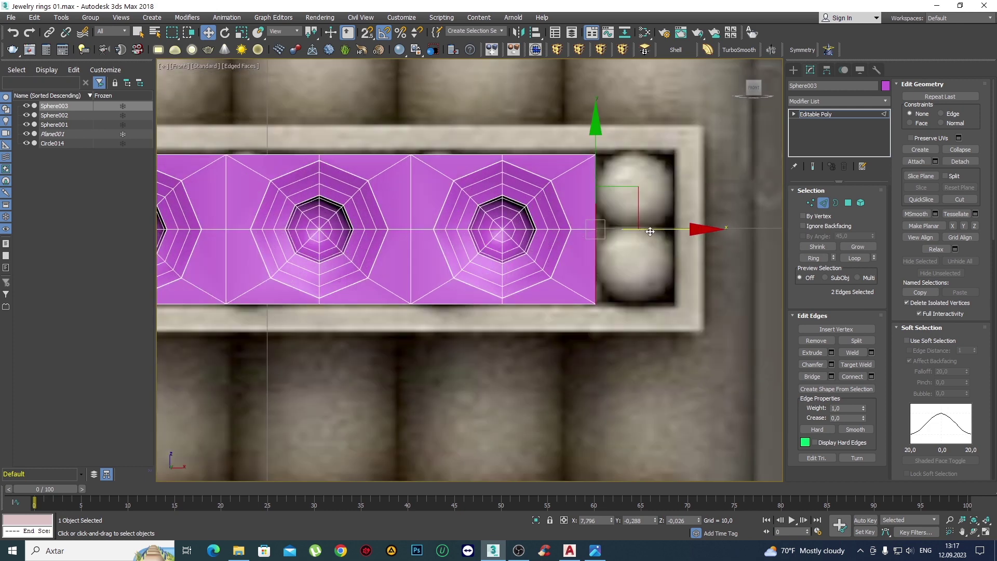
Drag the right-end edges along X until the strip reaches the tray slot's end.
{"action": "left_click_drag", "start_coordinate": [648, 232], "coordinate": [674, 229]}
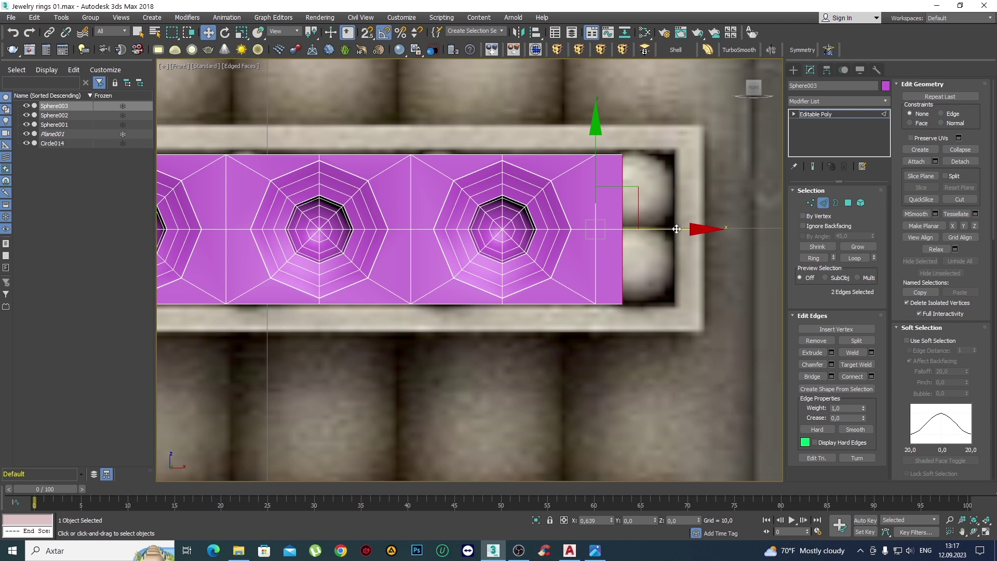
{"action": "scroll", "coordinate": [597, 235], "scroll_direction": "up", "scroll_amount": 3}
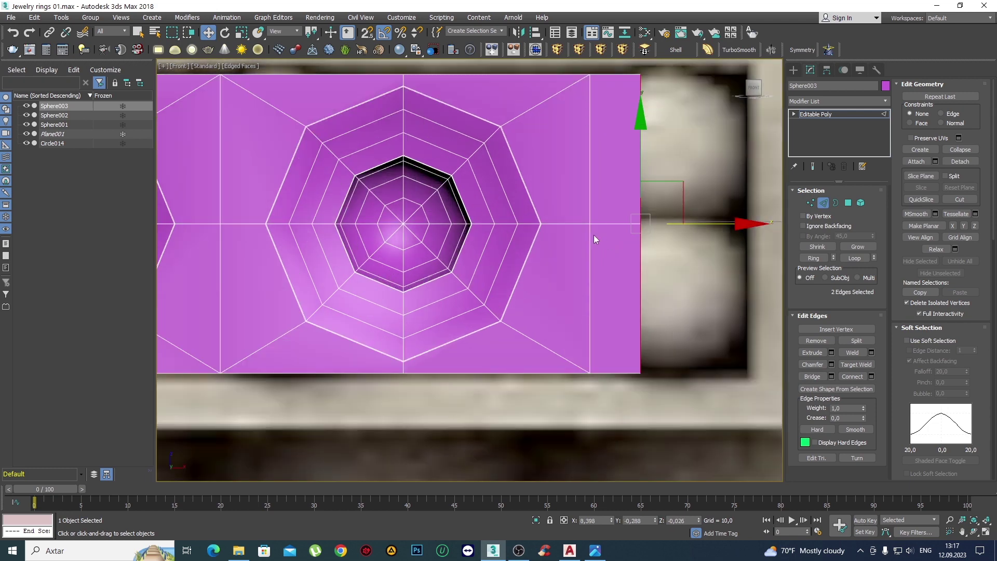
{"action": "scroll", "coordinate": [639, 223], "scroll_direction": "up", "scroll_amount": 2}
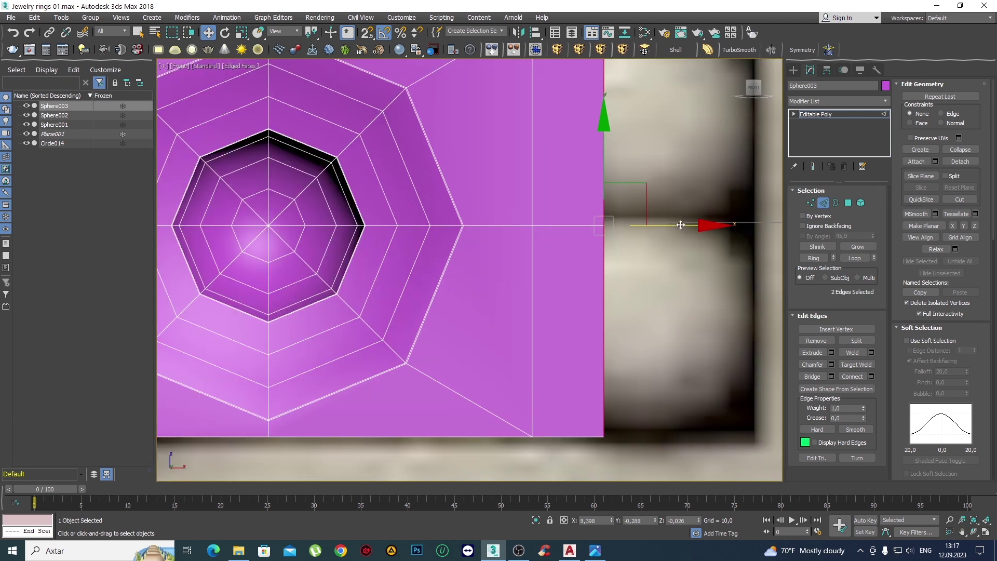
{"action": "scroll", "coordinate": [634, 232], "scroll_direction": "down", "scroll_amount": 5}
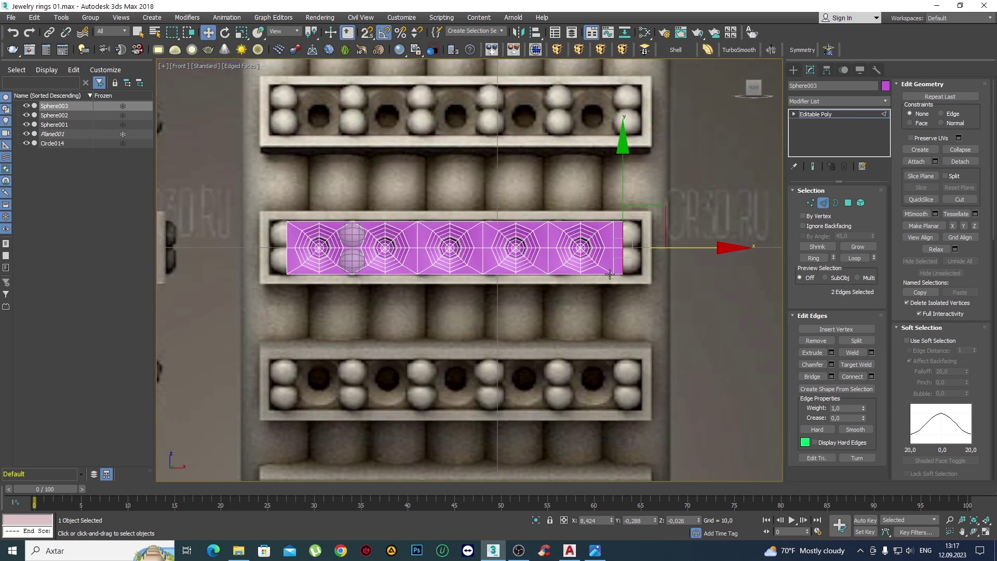
{"action": "middle_click_drag", "start_coordinate": [514, 269], "coordinate": [545, 268]}
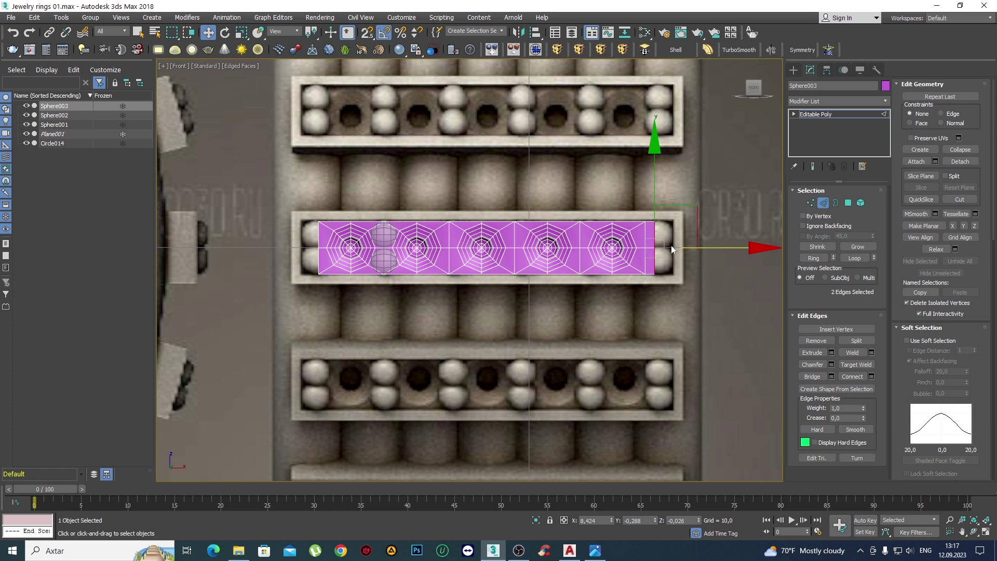
{"action": "scroll", "coordinate": [319, 289], "scroll_direction": "down", "scroll_amount": 2}
{"action": "scroll", "coordinate": [364, 280], "scroll_direction": "down", "scroll_amount": 2}
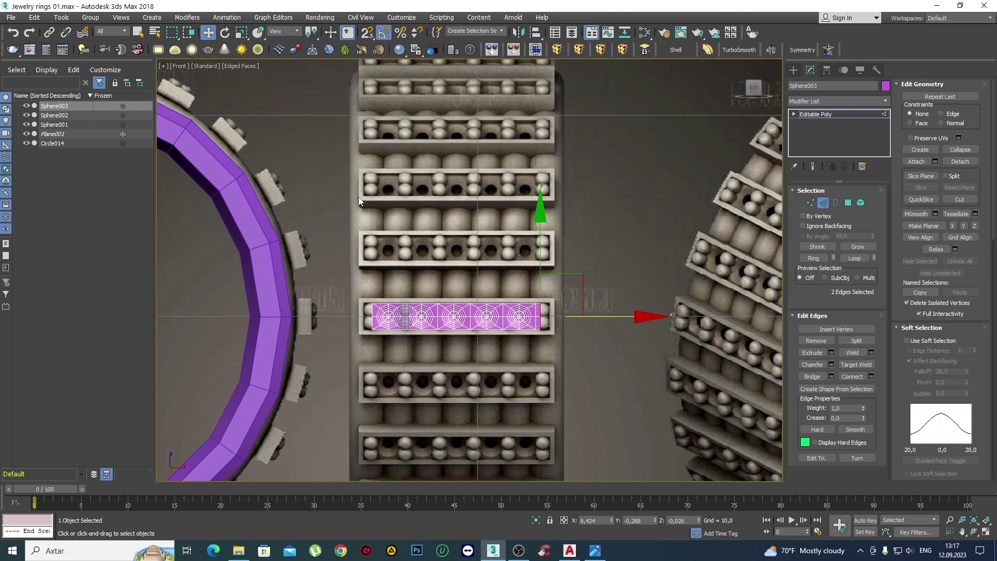
{"action": "scroll", "coordinate": [524, 332], "scroll_direction": "up", "scroll_amount": 2}
{"action": "scroll", "coordinate": [625, 282], "scroll_direction": "up", "scroll_amount": 2}
{"action": "scroll", "coordinate": [621, 276], "scroll_direction": "up", "scroll_amount": 1}
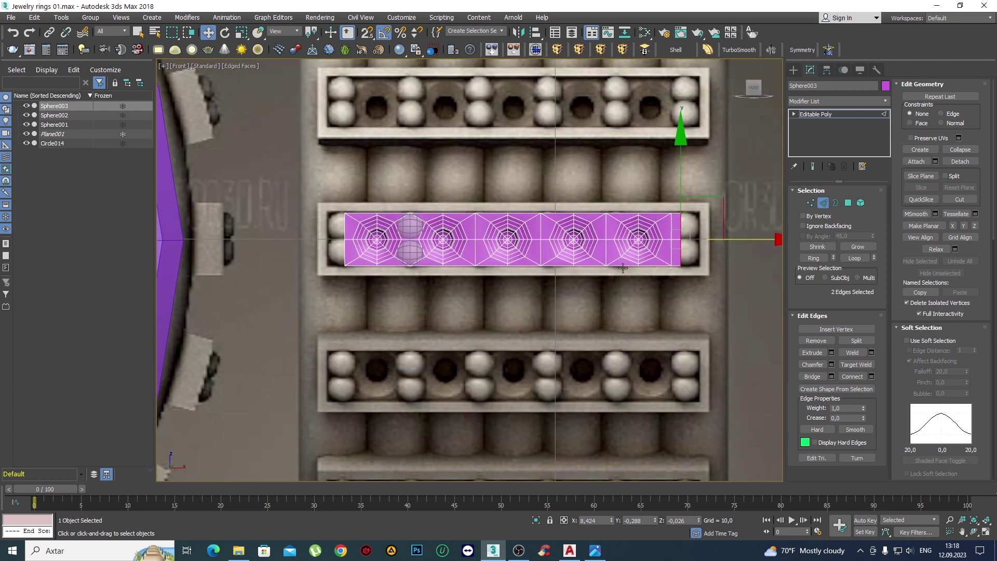
{"action": "scroll", "coordinate": [659, 249], "scroll_direction": "down", "scroll_amount": 1}
{"action": "scroll", "coordinate": [650, 266], "scroll_direction": "up", "scroll_amount": 2}
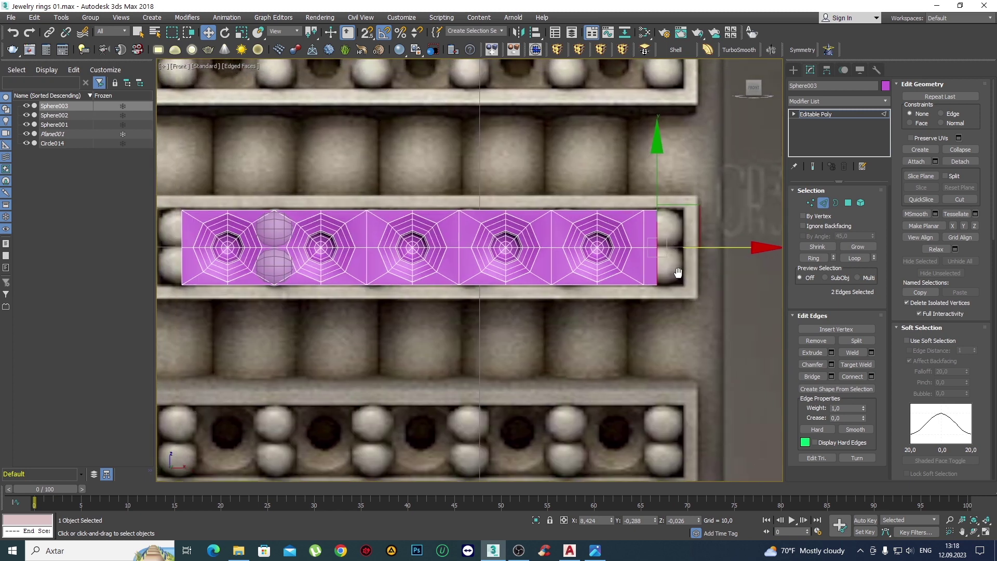
{"action": "scroll", "coordinate": [678, 267], "scroll_direction": "up", "scroll_amount": 1}
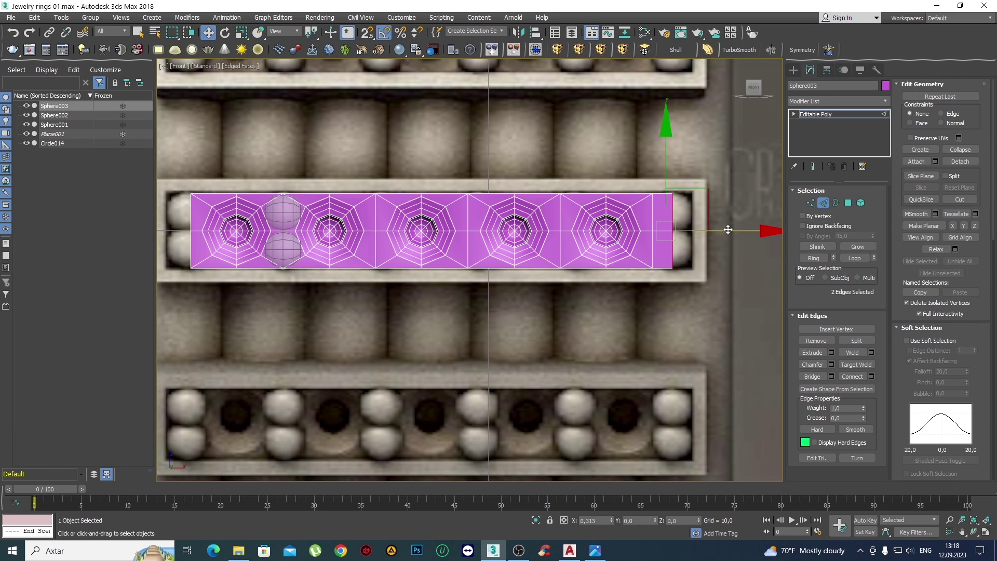
{"action": "scroll", "coordinate": [669, 234], "scroll_direction": "down", "scroll_amount": 3}
{"action": "scroll", "coordinate": [657, 243], "scroll_direction": "up", "scroll_amount": 1}
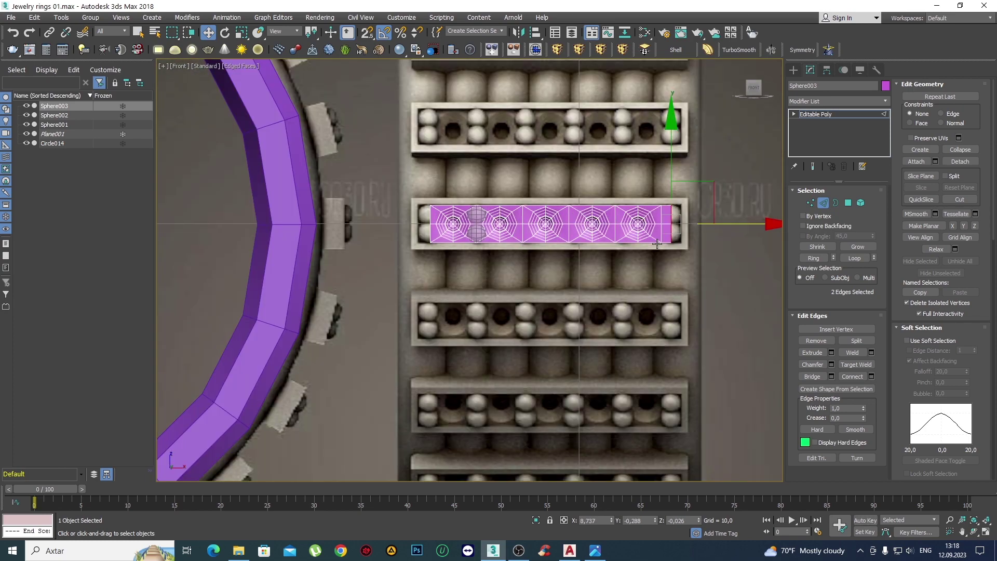
{"action": "scroll", "coordinate": [710, 223], "scroll_direction": "up", "scroll_amount": 2}
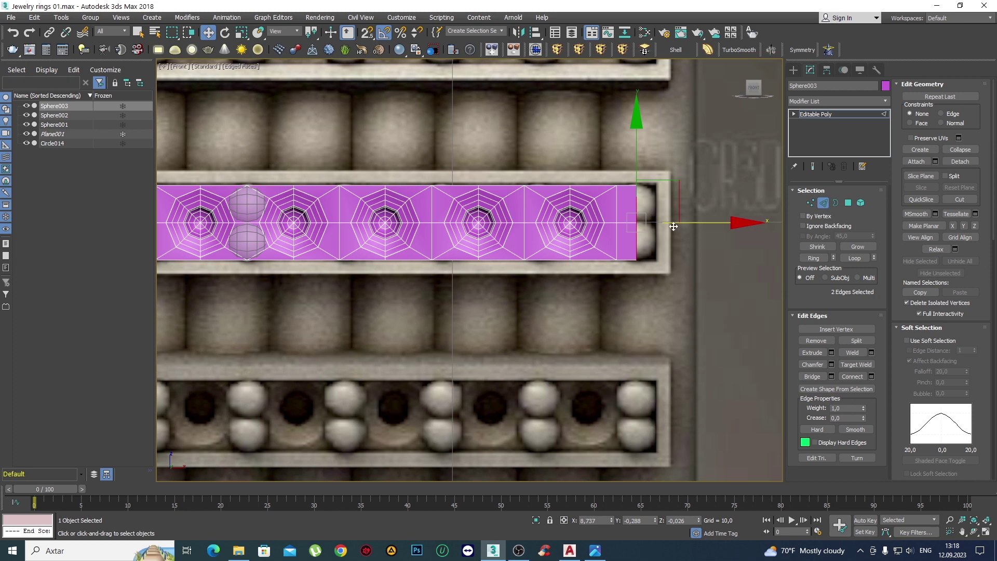
{"action": "scroll", "coordinate": [650, 226], "scroll_direction": "down", "scroll_amount": 2}
{"action": "scroll", "coordinate": [650, 244], "scroll_direction": "up", "scroll_amount": 1}
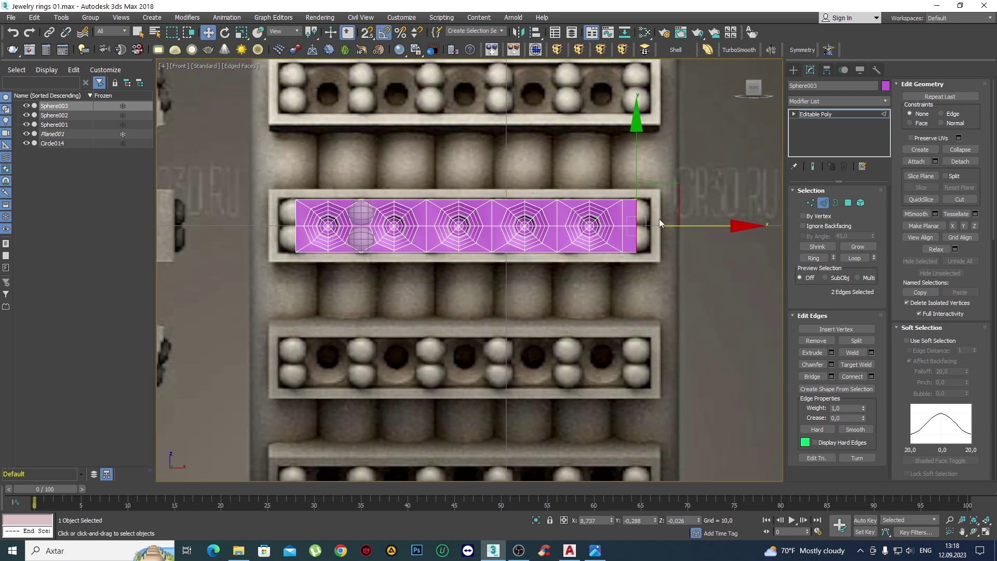
{"action": "left_click_drag", "start_coordinate": [689, 227], "coordinate": [694, 227]}
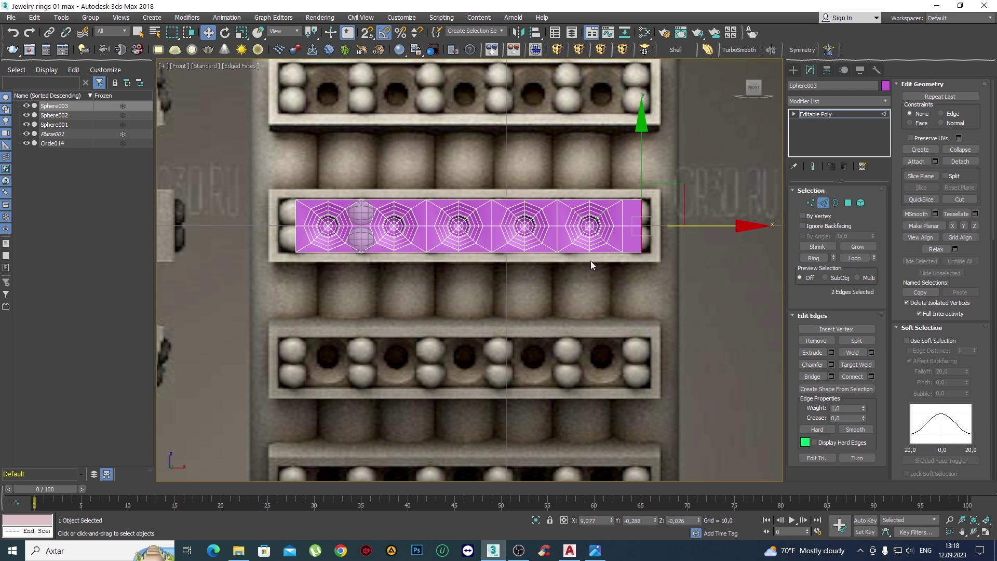
{"action": "scroll", "coordinate": [644, 233], "scroll_direction": "up", "scroll_amount": 2}
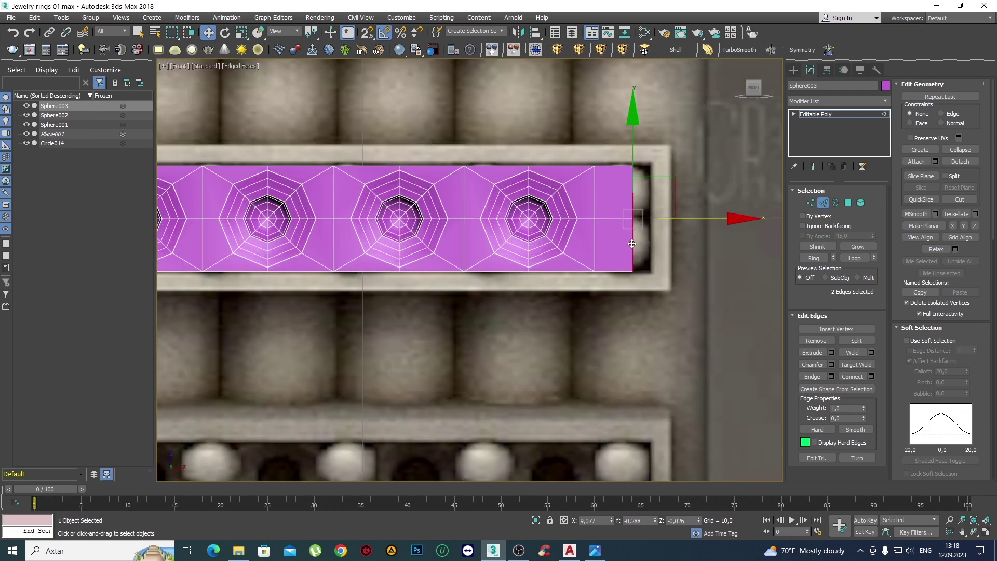
{"action": "scroll", "coordinate": [631, 243], "scroll_direction": "down", "scroll_amount": 2}
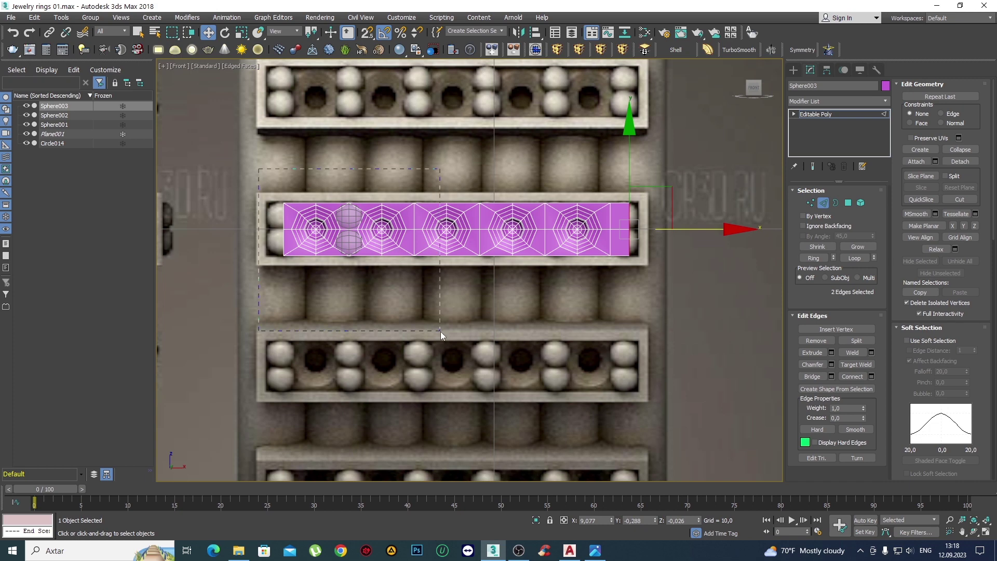
Select the left rings' edges and the middle ring's inner edges, then enter Polygon mode.
{"action": "left_click_drag", "start_coordinate": [308, 233], "coordinate": [441, 332]}
{"action": "scroll", "coordinate": [441, 238], "scroll_direction": "up", "scroll_amount": 3}
{"action": "scroll", "coordinate": [451, 203], "scroll_direction": "up", "scroll_amount": 2}
{"action": "scroll", "coordinate": [410, 160], "scroll_direction": "up", "scroll_amount": 1}
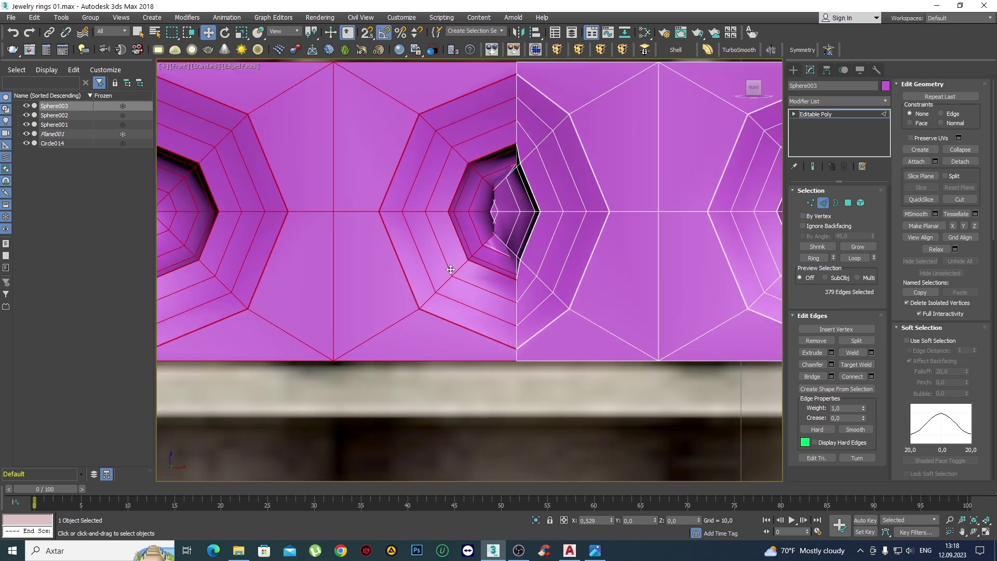
{"action": "scroll", "coordinate": [410, 161], "scroll_direction": "down", "scroll_amount": 1}
{"action": "key", "text": "q"}
{"action": "left_click", "coordinate": [456, 278], "text": "ctrl"}
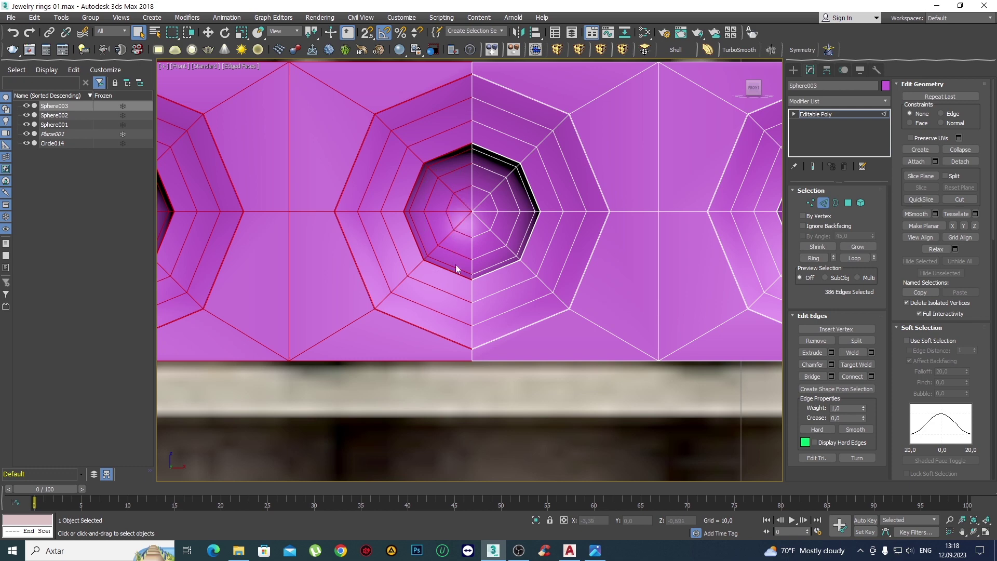
{"action": "scroll", "coordinate": [464, 275], "scroll_direction": "down", "scroll_amount": 1}
{"action": "scroll", "coordinate": [460, 270], "scroll_direction": "down", "scroll_amount": 2}
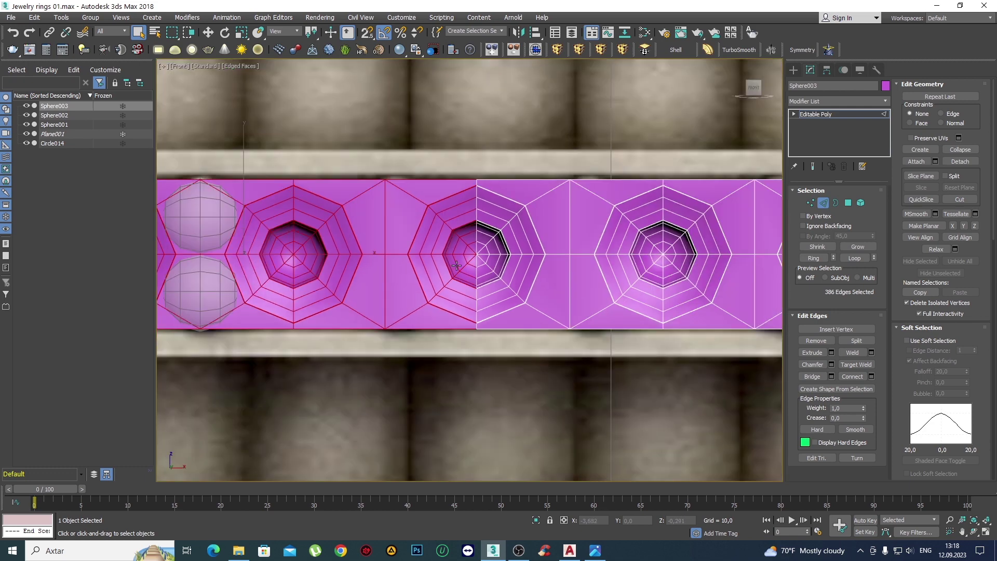
{"action": "scroll", "coordinate": [454, 253], "scroll_direction": "down", "scroll_amount": 2}
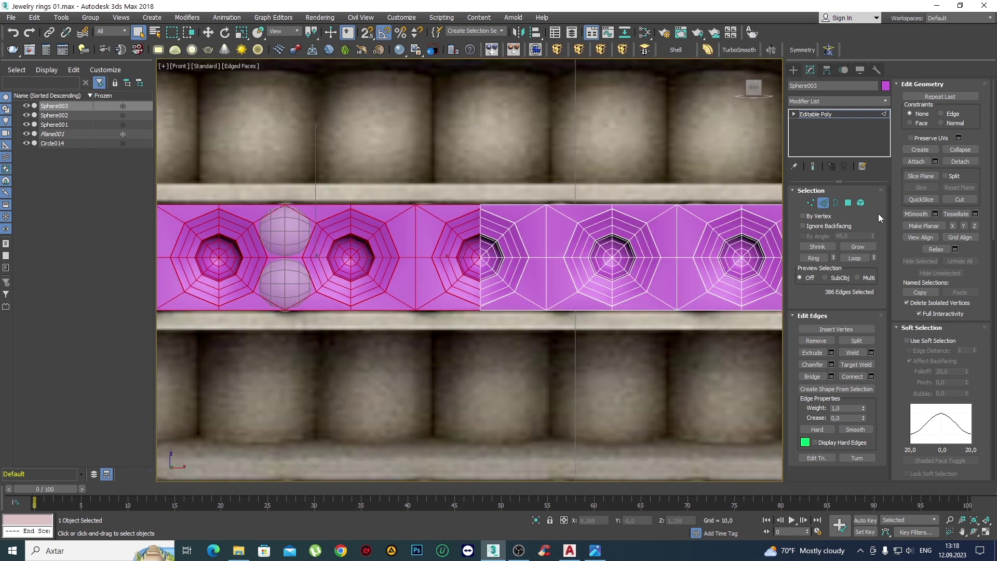
{"action": "left_click", "coordinate": [848, 203]}
{"action": "middle_click_drag", "start_coordinate": [486, 276], "coordinate": [561, 292]}
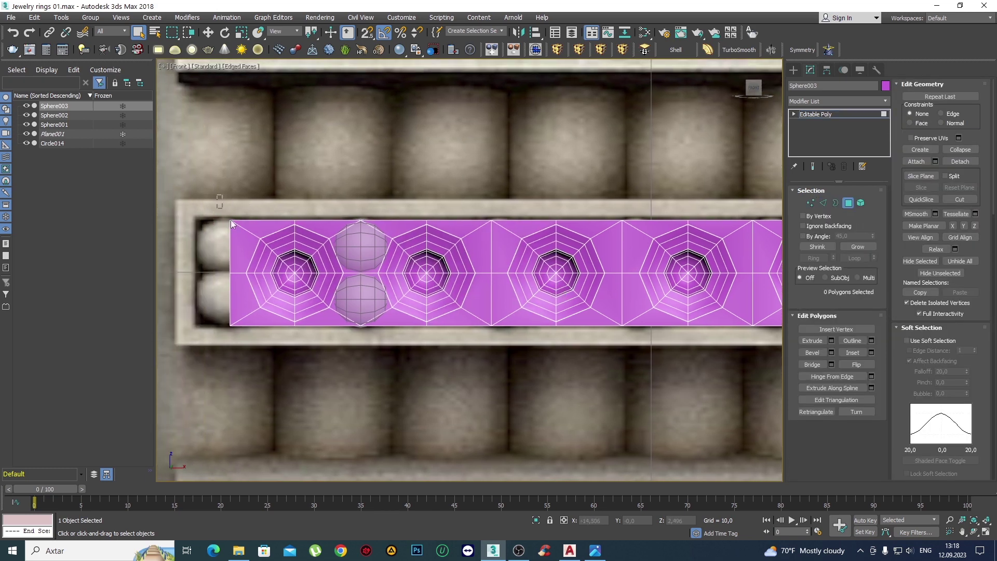
Select the strip's left-end vertices and collapse a flipped Y-axis Symmetry into the mesh.
{"action": "left_click_drag", "start_coordinate": [517, 393], "coordinate": [555, 397]}
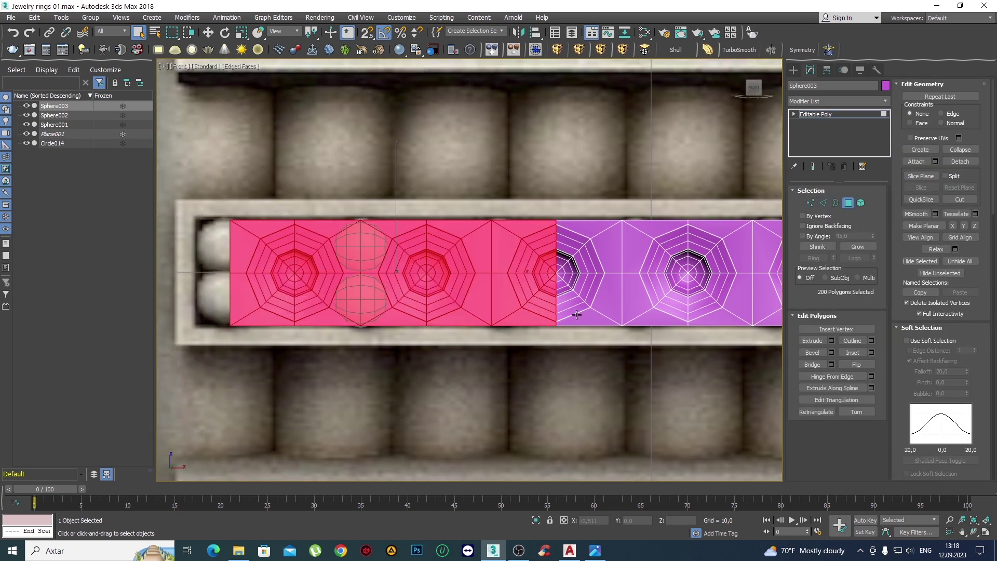
{"action": "scroll", "coordinate": [478, 293], "scroll_direction": "down", "scroll_amount": 4}
{"action": "left_click", "coordinate": [610, 266]}
{"action": "scroll", "coordinate": [579, 266], "scroll_direction": "up", "scroll_amount": 4}
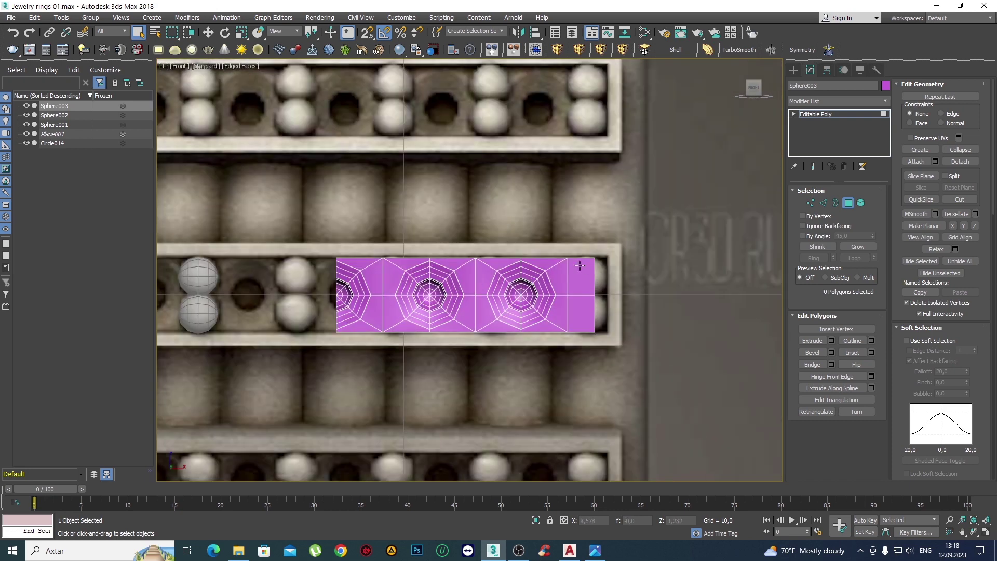
{"action": "middle_click_drag", "start_coordinate": [513, 280], "coordinate": [598, 256]}
{"action": "key", "text": "1"}
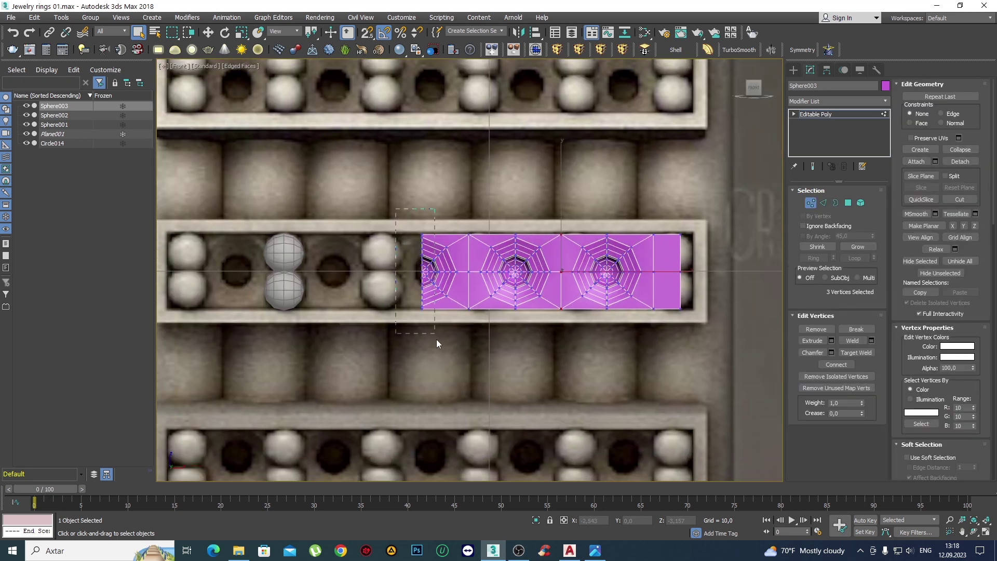
{"action": "left_click_drag", "start_coordinate": [396, 209], "coordinate": [423, 363]}
{"action": "scroll", "coordinate": [422, 282], "scroll_direction": "up", "scroll_amount": 2}
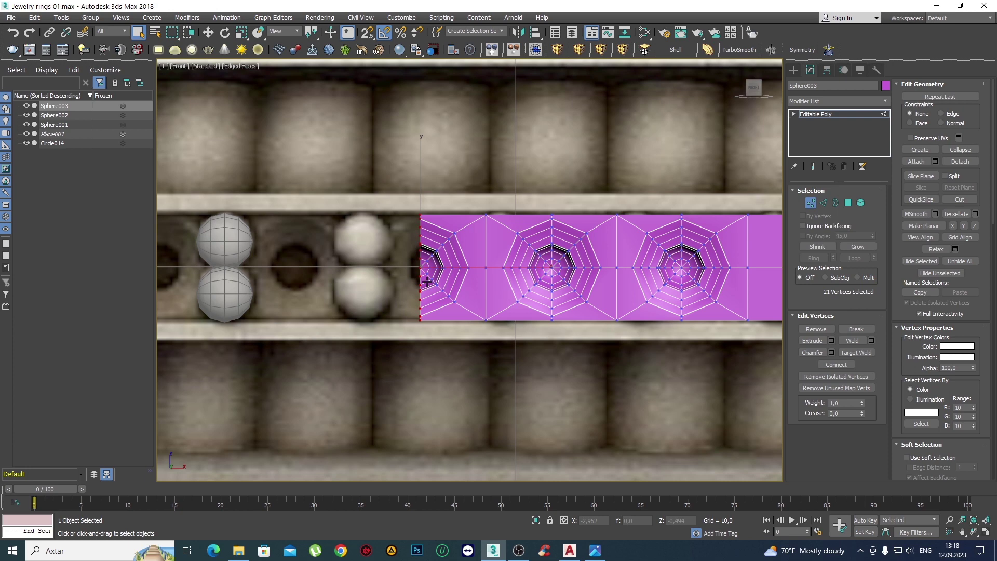
{"action": "left_click", "coordinate": [802, 50]}
{"action": "left_click", "coordinate": [832, 210]}
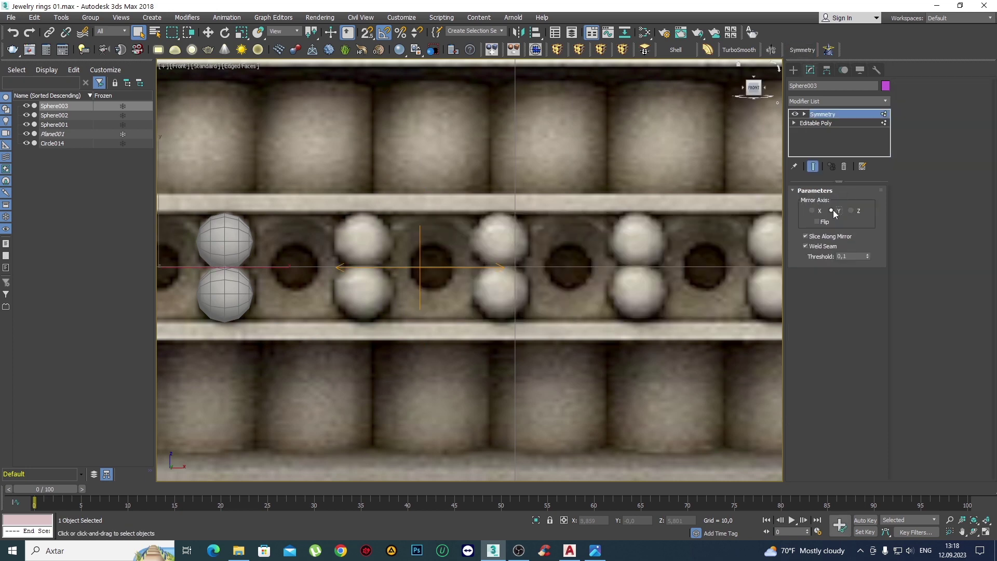
{"action": "left_click", "coordinate": [818, 221]}
{"action": "scroll", "coordinate": [332, 244], "scroll_direction": "down", "scroll_amount": 3}
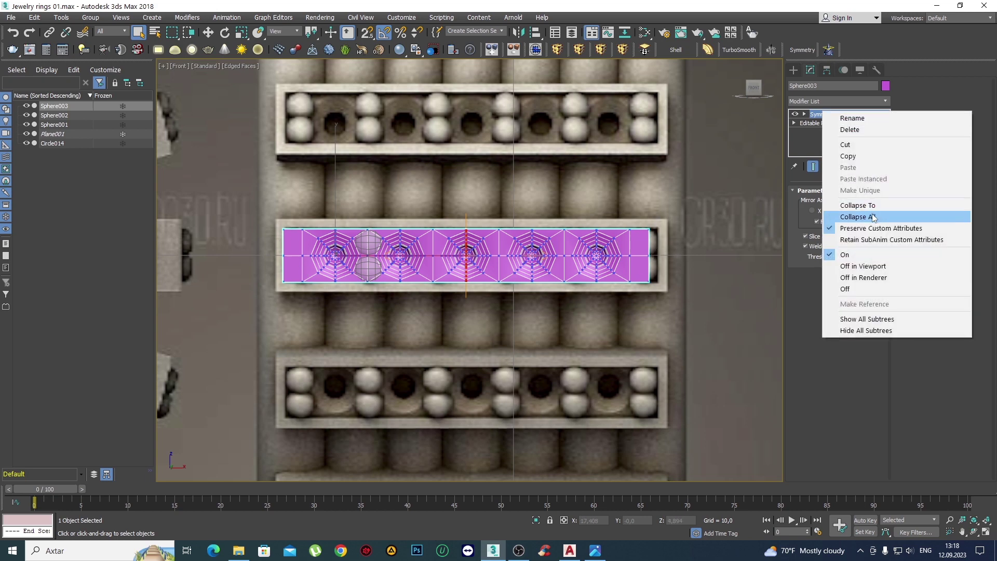
{"action": "left_click", "coordinate": [857, 206]}
Center the strip's pivot on the object using Affect Pivot Only.
{"action": "left_click", "coordinate": [794, 70]}
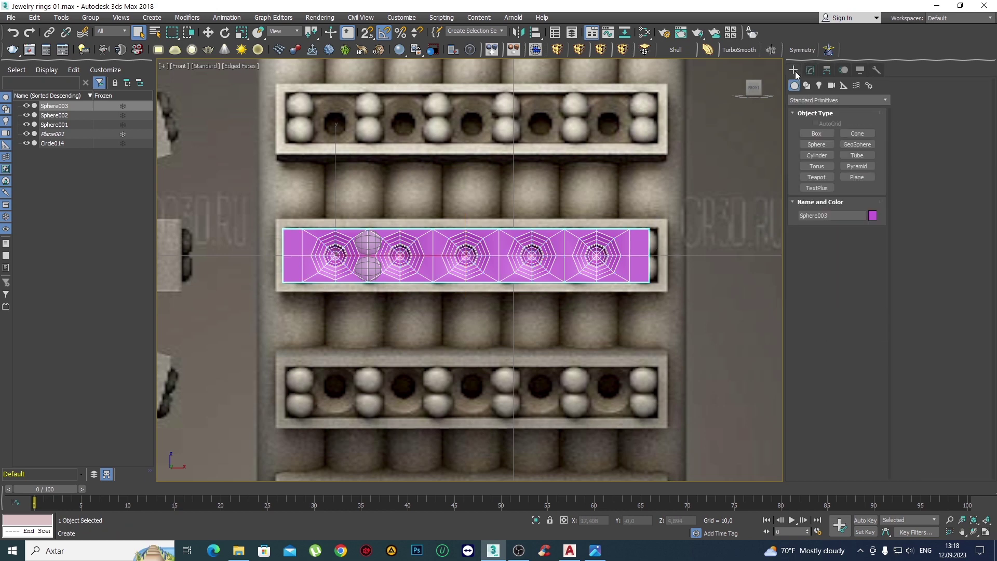
{"action": "left_click", "coordinate": [827, 70]}
{"action": "left_click", "coordinate": [834, 142]}
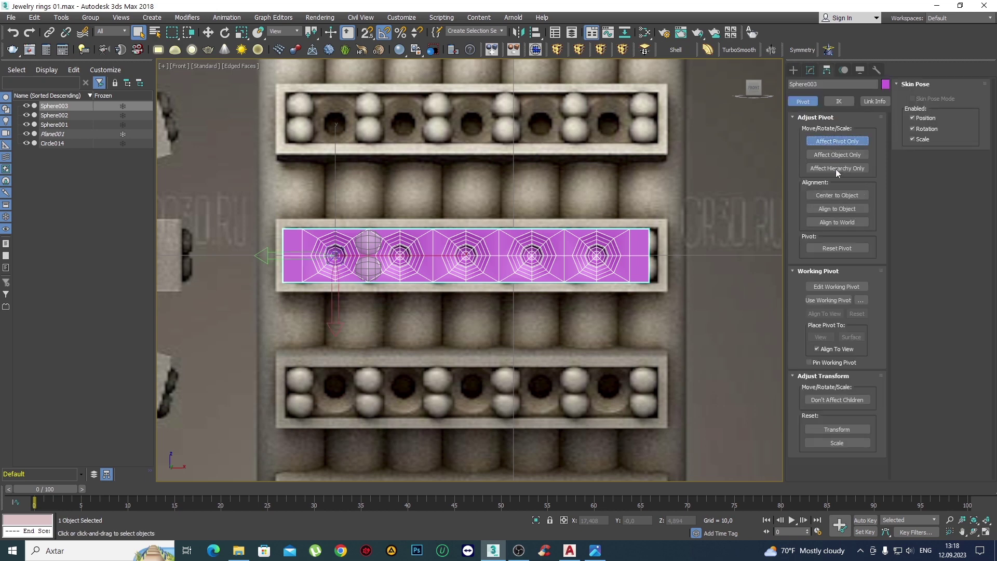
{"action": "left_click", "coordinate": [841, 195]}
{"action": "left_click", "coordinate": [862, 141]}
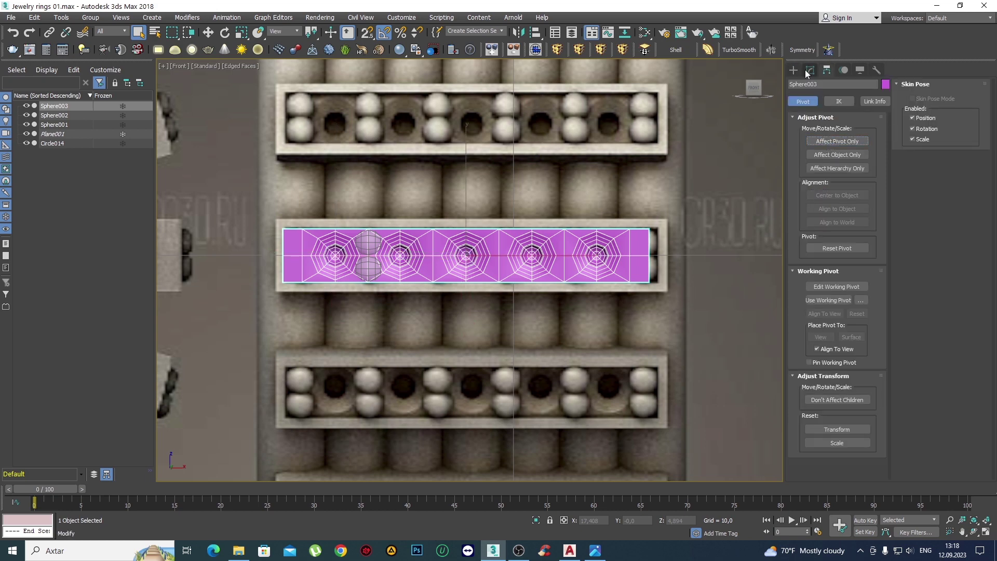
{"action": "left_click", "coordinate": [794, 70]}
Inspect the strip's thickness in Perspective view with edged faces shown.
{"action": "key", "text": "p"}
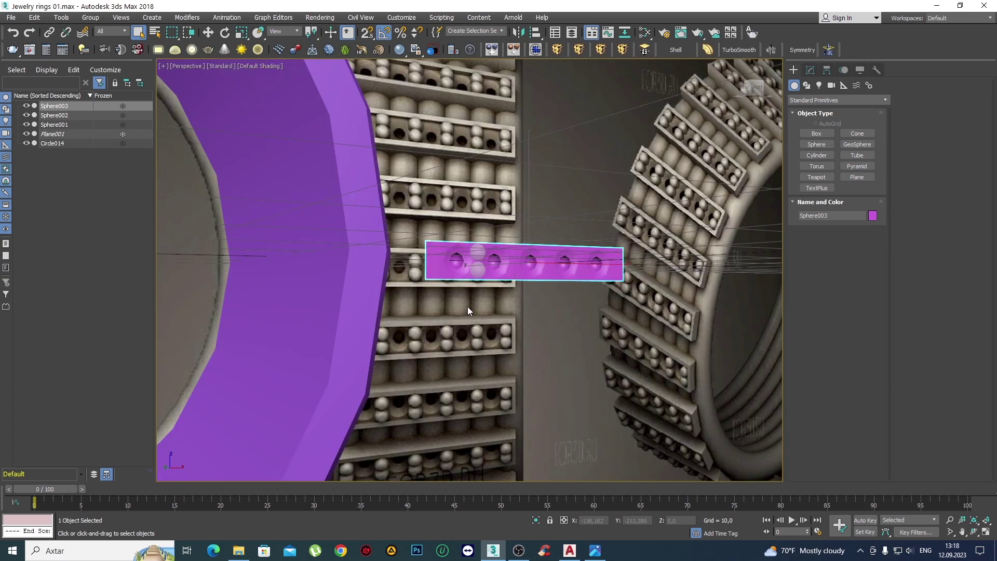
{"action": "scroll", "coordinate": [503, 284], "scroll_direction": "up", "scroll_amount": 3}
{"action": "scroll", "coordinate": [503, 285], "scroll_direction": "up", "scroll_amount": 2}
{"action": "key", "text": "F4"}
{"action": "scroll", "coordinate": [503, 280], "scroll_direction": "up", "scroll_amount": 2}
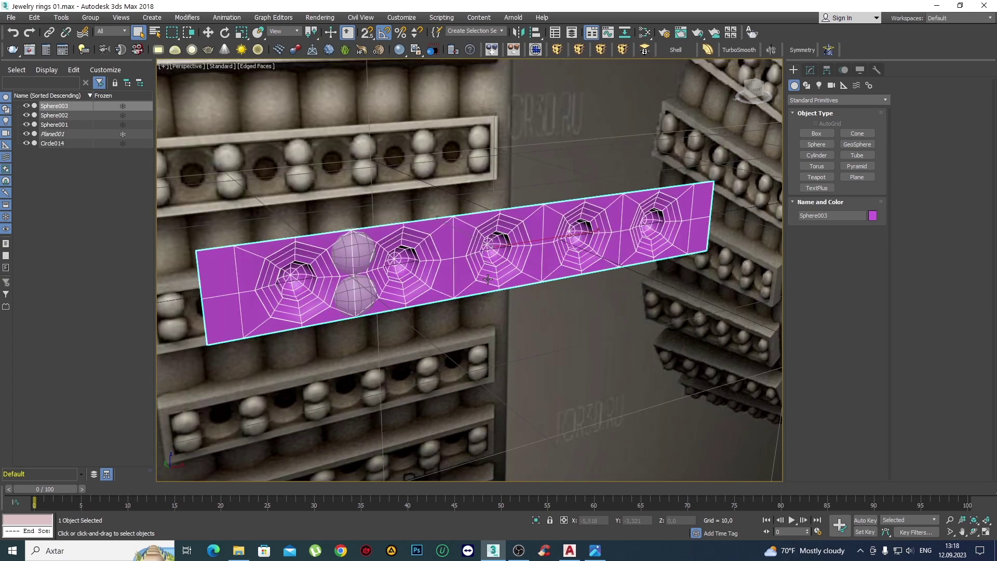
{"action": "scroll", "coordinate": [504, 254], "scroll_direction": "up", "scroll_amount": 2}
{"action": "middle_click_drag", "start_coordinate": [504, 253], "coordinate": [503, 269], "text": "alt"}
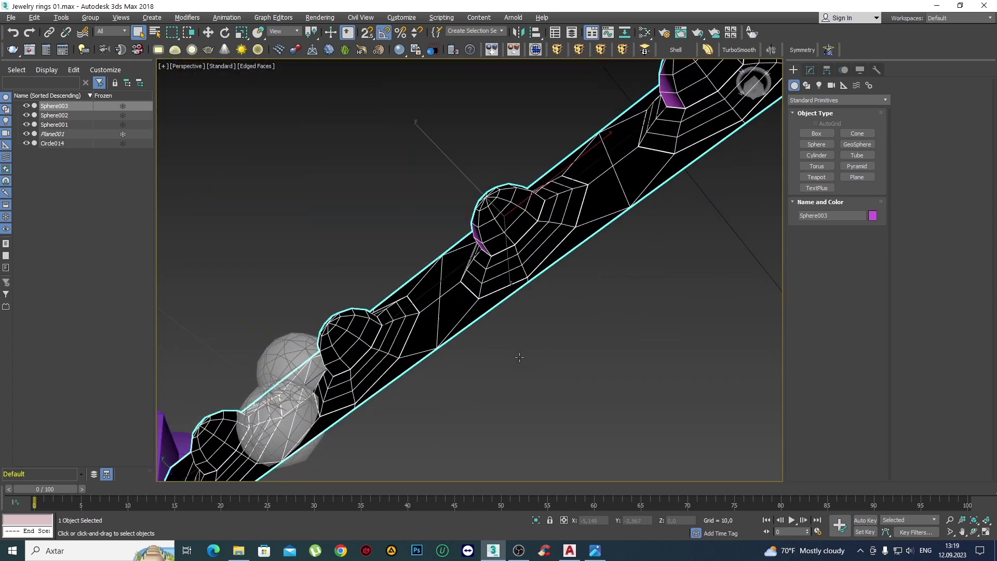
{"action": "scroll", "coordinate": [503, 269], "scroll_direction": "down", "scroll_amount": 2}
{"action": "scroll", "coordinate": [610, 250], "scroll_direction": "down", "scroll_amount": 2}
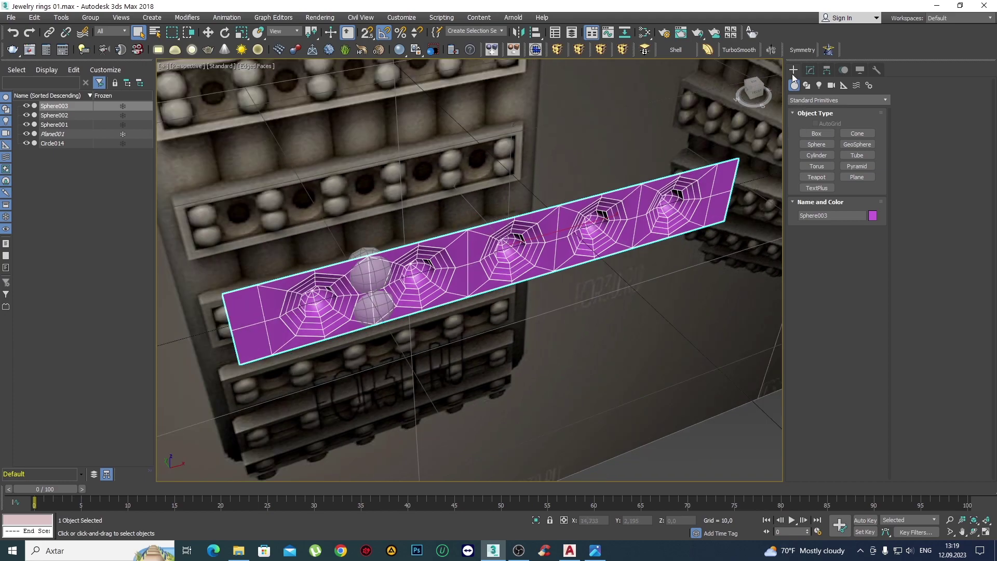
Apply TurboSmooth at 2 iterations, then return to the Editable Poly level.
{"action": "left_click", "coordinate": [738, 50]}
{"action": "mouse_move", "coordinate": [598, 230]}
{"action": "middle_mouse_down", "text": "alt"}
{"action": "mouse_move", "coordinate": [523, 251]}
{"action": "mouse_move", "coordinate": [522, 301]}
{"action": "mouse_move", "coordinate": [703, 253]}
{"action": "middle_mouse_up", "text": "alt"}
{"action": "scroll", "coordinate": [523, 250], "scroll_direction": "up", "scroll_amount": 2}
{"action": "scroll", "coordinate": [523, 250], "scroll_direction": "up", "scroll_amount": 2}
{"action": "scroll", "coordinate": [522, 250], "scroll_direction": "up", "scroll_amount": 4}
{"action": "scroll", "coordinate": [521, 301], "scroll_direction": "down", "scroll_amount": 5}
{"action": "scroll", "coordinate": [521, 301], "scroll_direction": "down", "scroll_amount": 2}
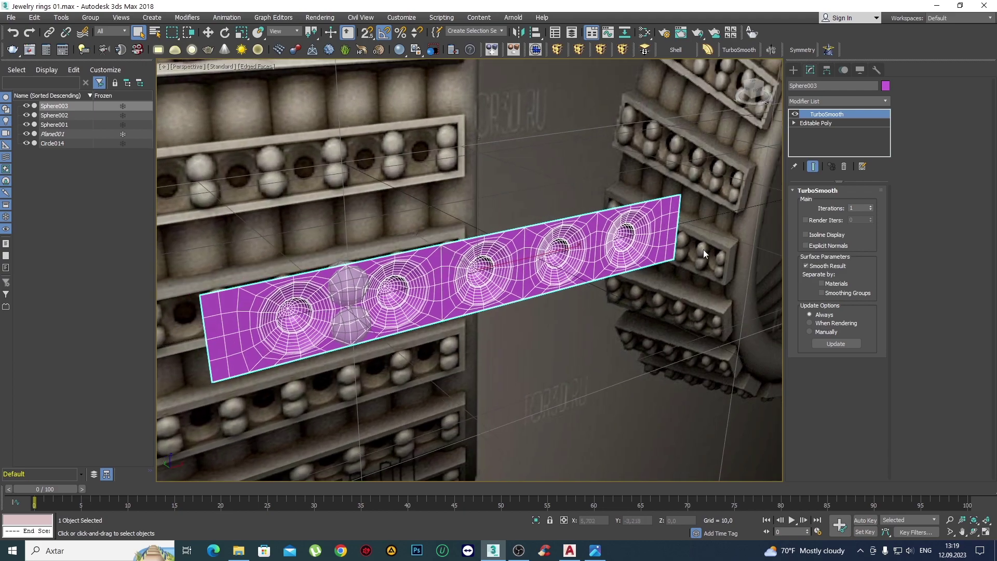
{"action": "left_click", "coordinate": [870, 207]}
{"action": "key", "text": "F4"}
{"action": "mouse_move", "coordinate": [519, 249]}
{"action": "middle_mouse_down", "text": "alt"}
{"action": "mouse_move", "coordinate": [476, 261]}
{"action": "mouse_move", "coordinate": [478, 196]}
{"action": "mouse_move", "coordinate": [474, 257]}
{"action": "mouse_move", "coordinate": [486, 269]}
{"action": "middle_mouse_up", "text": "alt"}
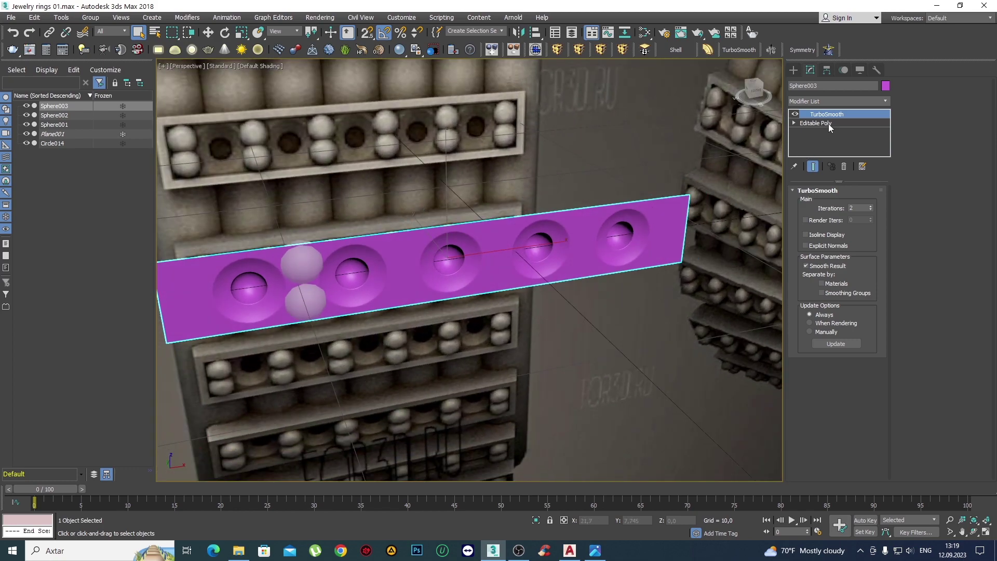
{"action": "left_click", "coordinate": [828, 123]}
{"action": "left_click", "coordinate": [753, 89]}
Turn on See-Through (Alt+X) for the strip in Front view.
{"action": "key", "text": "f"}
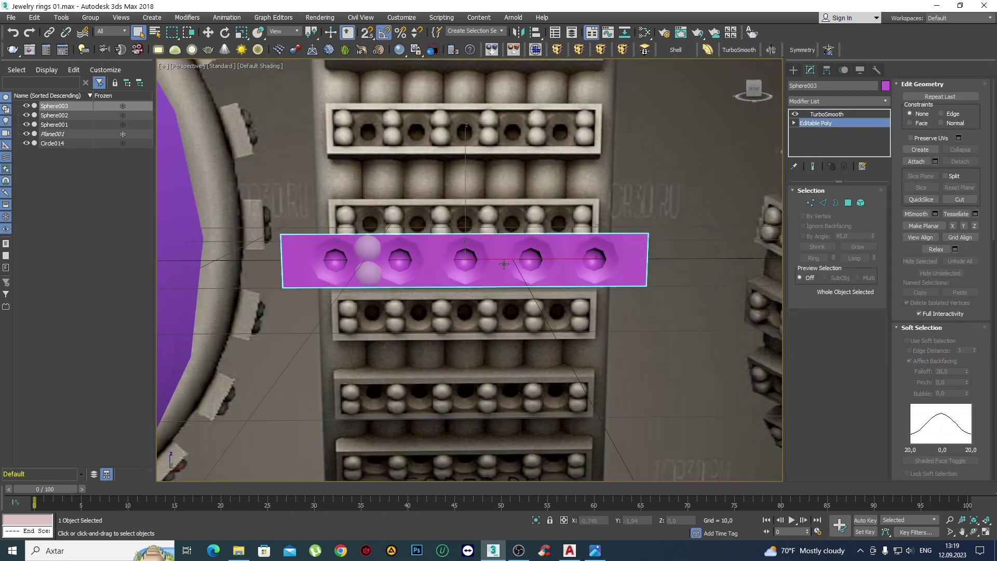
{"action": "key", "text": "F4"}
{"action": "key", "text": "F3"}
{"action": "key", "text": "F3"}
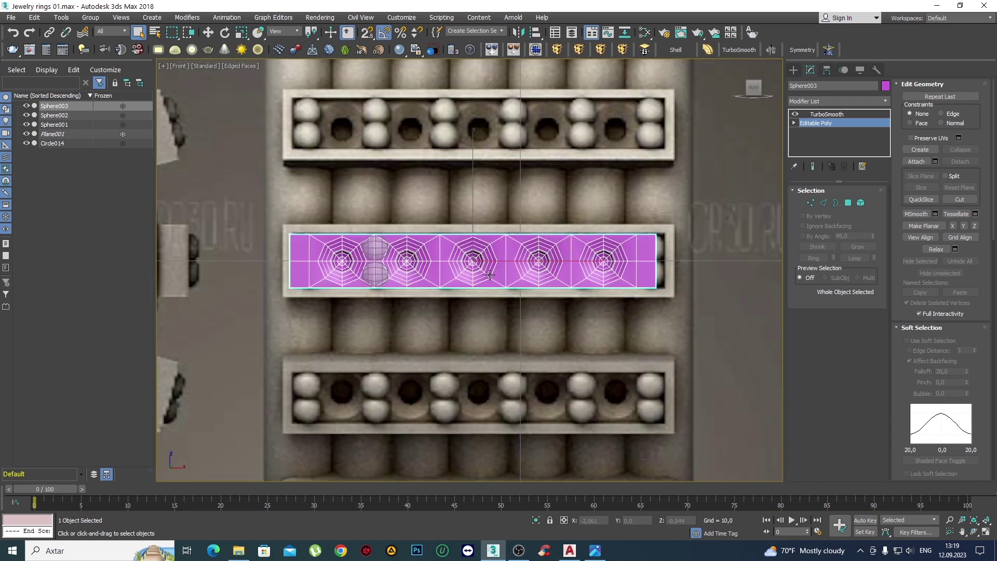
{"action": "key", "text": "F4"}
{"action": "key", "text": "F4"}
{"action": "key", "text": "alt+x"}
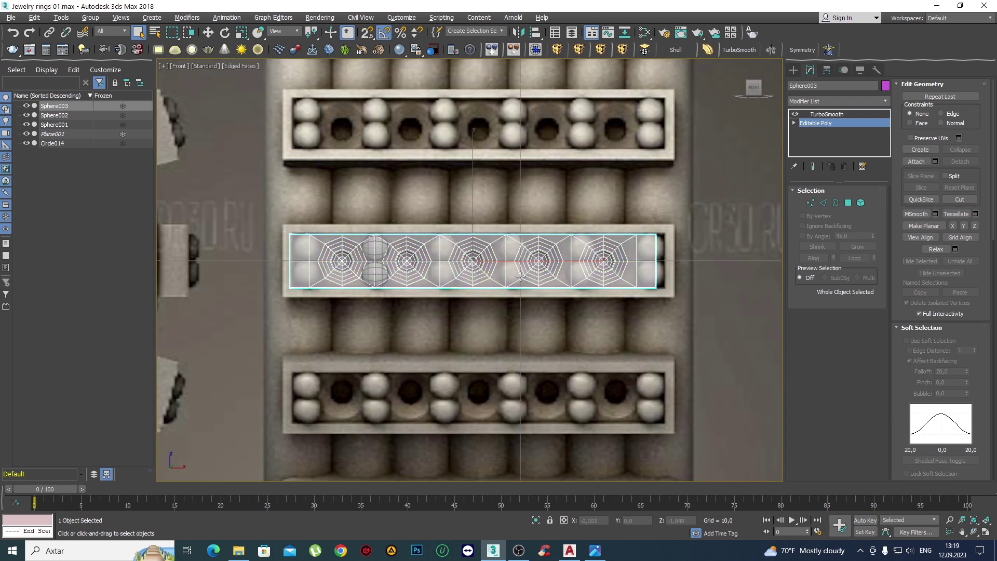
{"action": "middle_click_drag", "start_coordinate": [520, 277], "coordinate": [508, 278]}
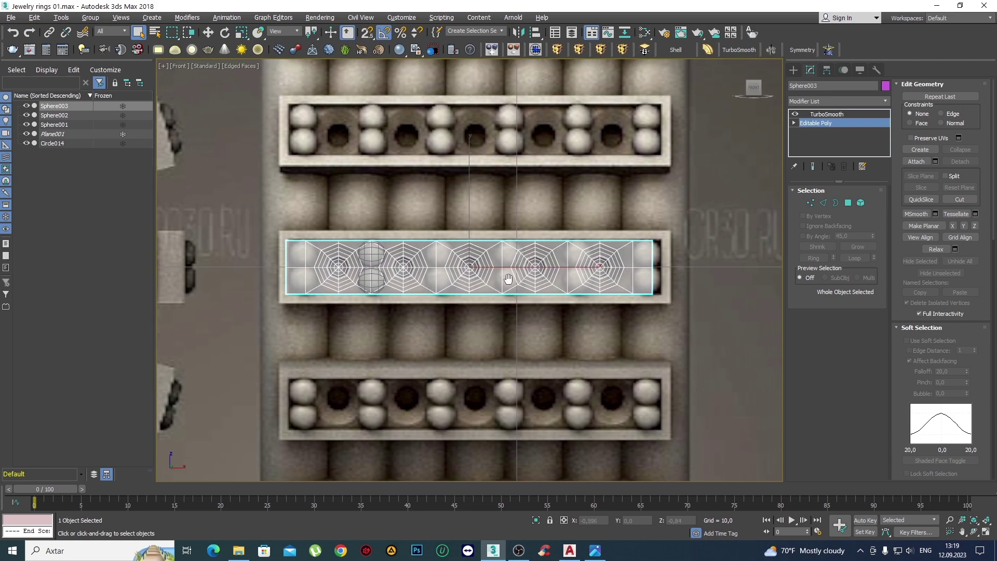
Check the see-through strip in Perspective with edges shown, then recentre it in Front view.
{"action": "key", "text": "p"}
{"action": "middle_click_drag", "start_coordinate": [489, 281], "coordinate": [493, 289], "text": "alt"}
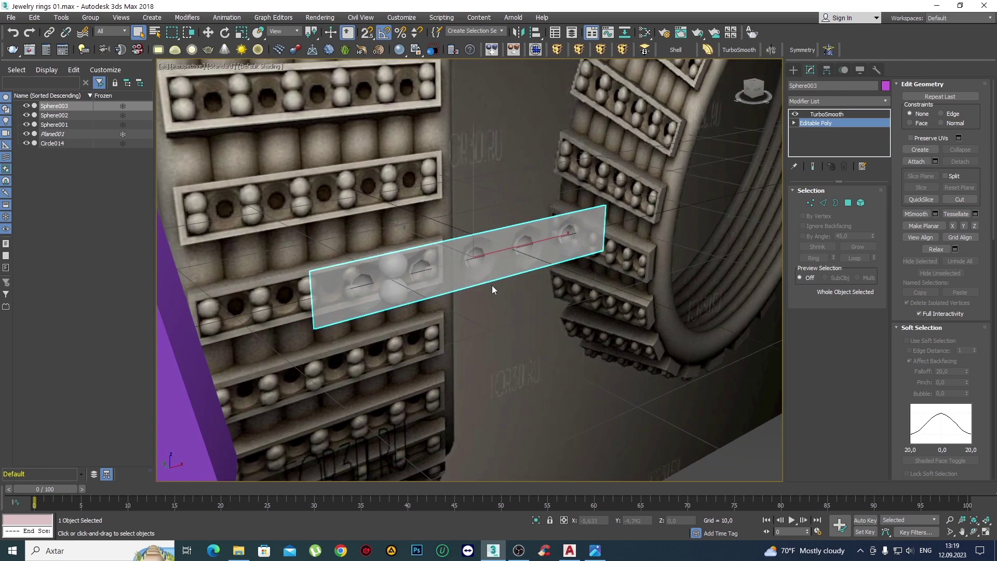
{"action": "key", "text": "F4"}
{"action": "scroll", "coordinate": [439, 289], "scroll_direction": "up", "scroll_amount": 3}
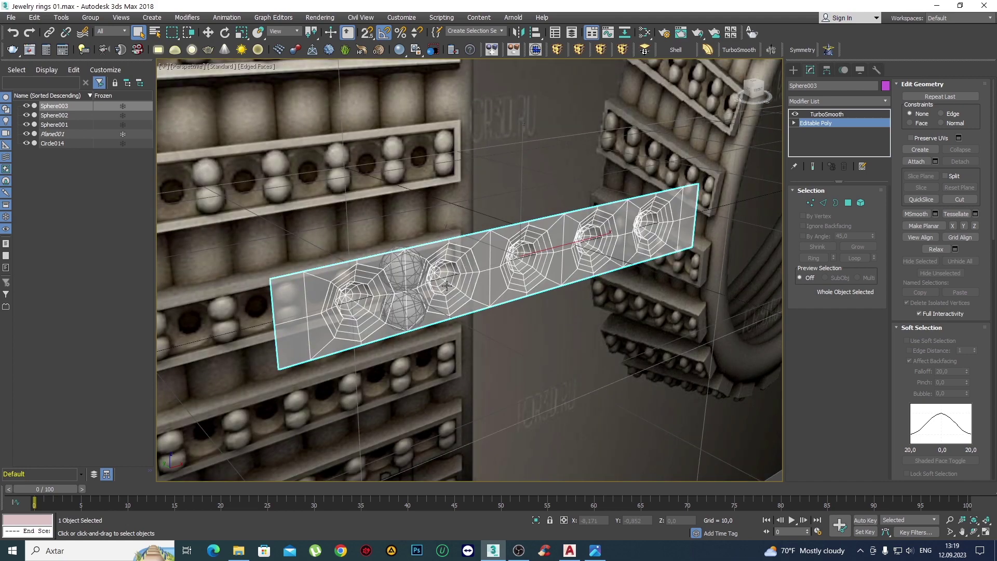
{"action": "scroll", "coordinate": [456, 273], "scroll_direction": "down", "scroll_amount": 2}
{"action": "key", "text": "f"}
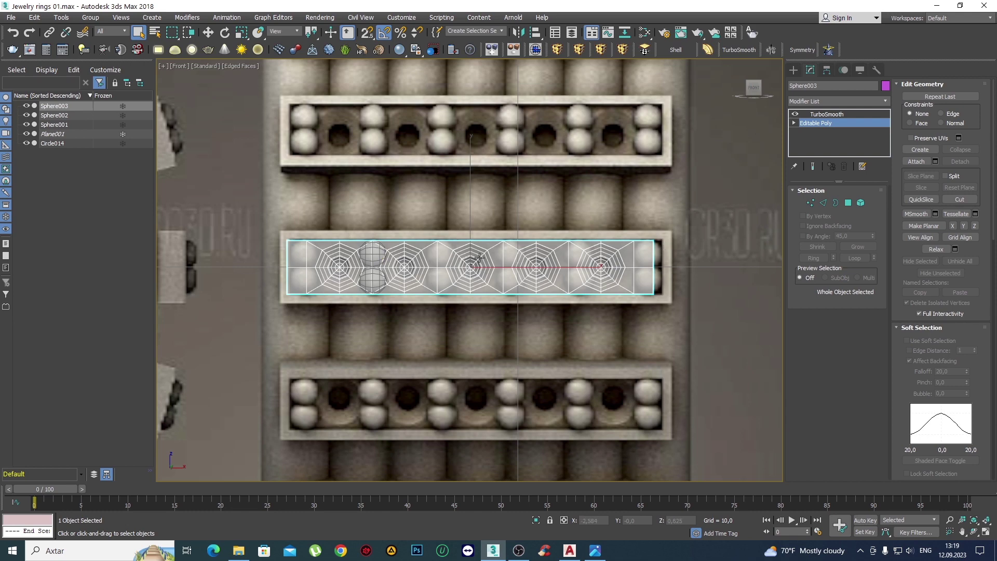
{"action": "middle_click_drag", "start_coordinate": [478, 258], "coordinate": [469, 255]}
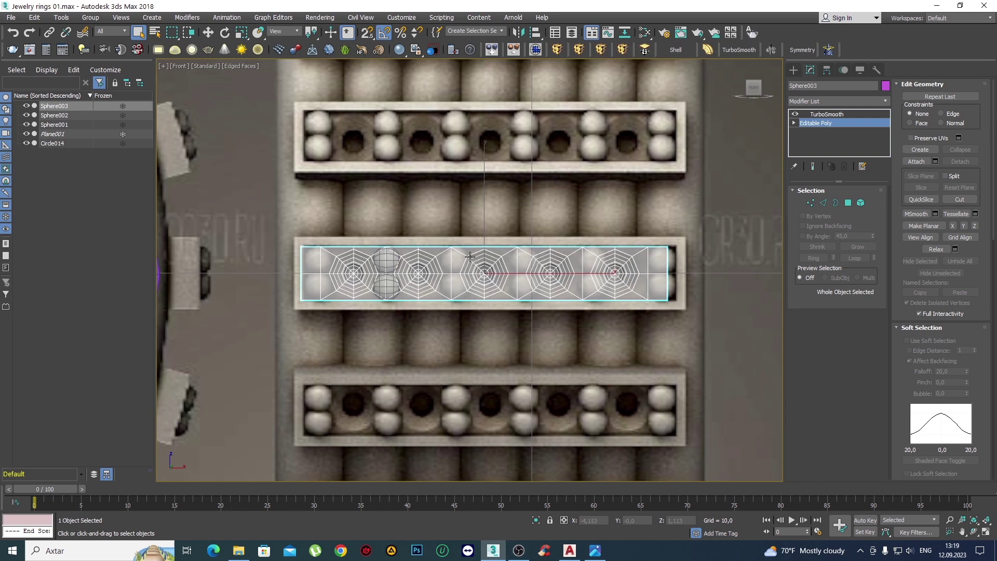
Select the strip's 28-edge open outer border and orbit in to view it.
{"action": "key", "text": "3"}
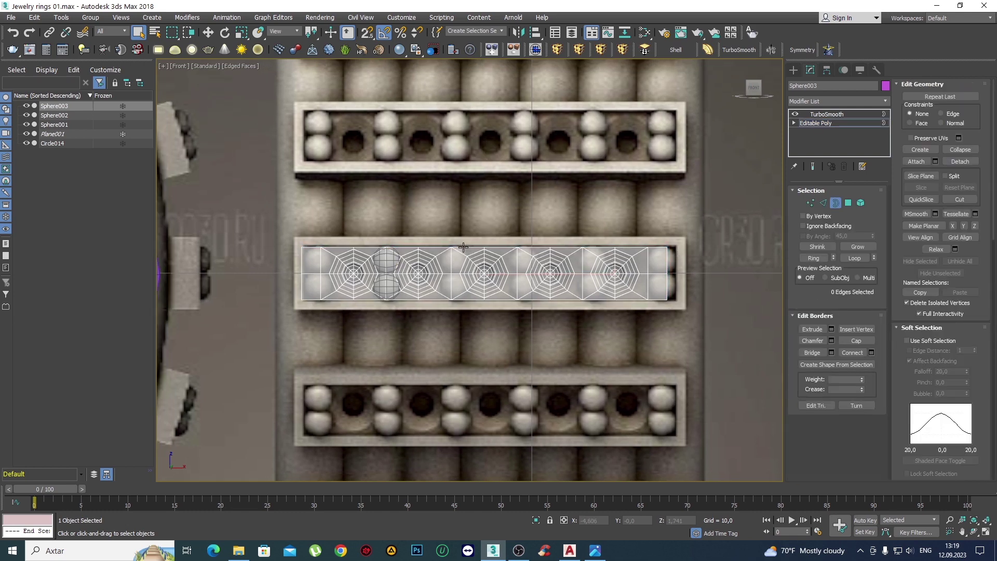
{"action": "left_click", "coordinate": [463, 247]}
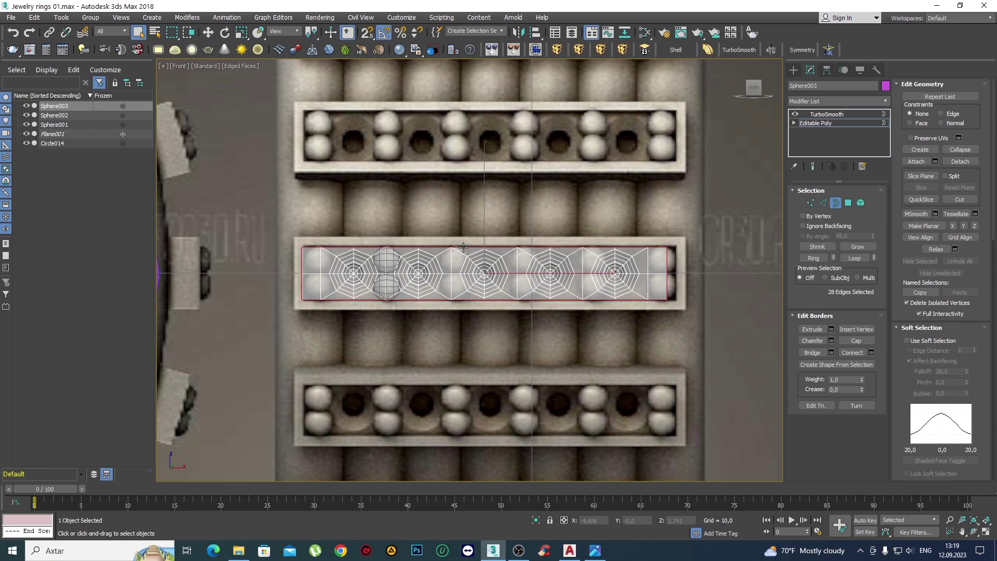
{"action": "key", "text": "p"}
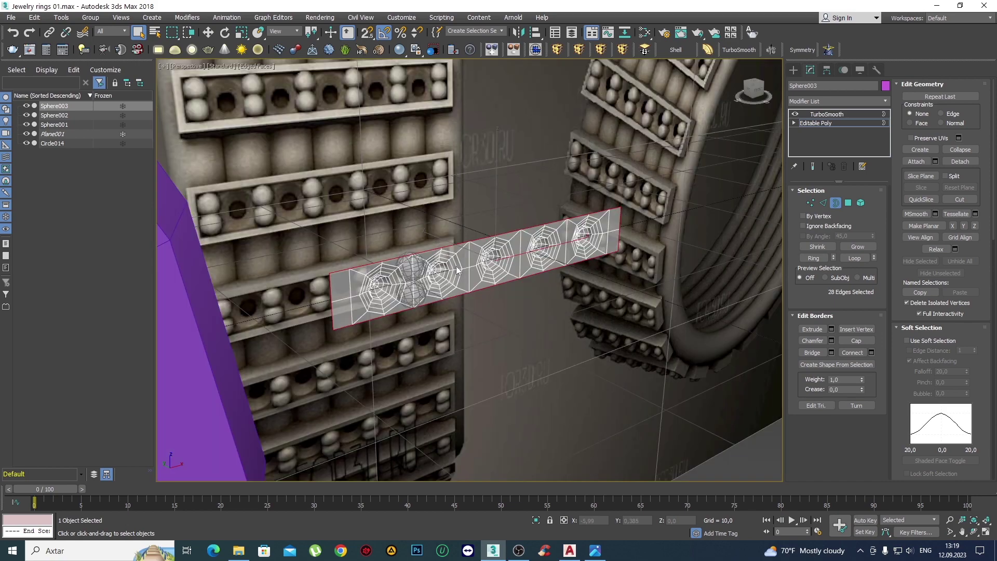
{"action": "mouse_move", "coordinate": [465, 251]}
{"action": "middle_mouse_down", "text": "alt"}
{"action": "mouse_move", "coordinate": [482, 276]}
{"action": "mouse_move", "coordinate": [481, 315]}
{"action": "mouse_move", "coordinate": [422, 114]}
{"action": "mouse_move", "coordinate": [638, 135]}
{"action": "middle_mouse_up", "text": "alt"}
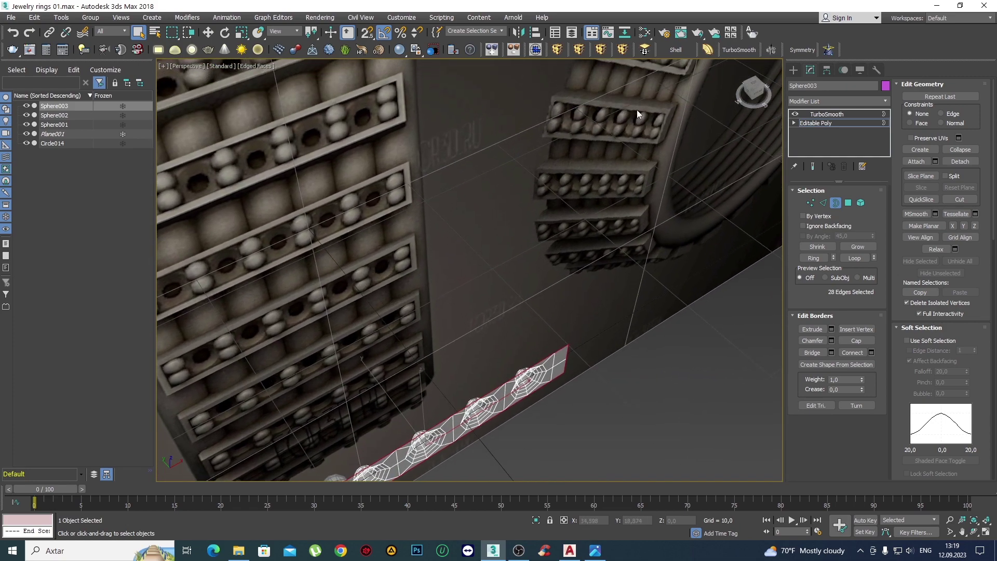
{"action": "mouse_move", "coordinate": [450, 366]}
{"action": "middle_mouse_down", "text": "alt"}
{"action": "mouse_move", "coordinate": [501, 252]}
{"action": "mouse_move", "coordinate": [525, 229]}
{"action": "mouse_move", "coordinate": [507, 244]}
{"action": "mouse_move", "coordinate": [493, 312]}
{"action": "mouse_move", "coordinate": [441, 300]}
{"action": "mouse_move", "coordinate": [385, 307]}
{"action": "mouse_move", "coordinate": [481, 318]}
{"action": "middle_mouse_up", "text": "alt"}
{"action": "scroll", "coordinate": [481, 318], "scroll_direction": "up", "scroll_amount": 2}
{"action": "scroll", "coordinate": [456, 250], "scroll_direction": "up", "scroll_amount": 5}
Shift-move the border along Y to extrude a new band of faces.
{"action": "key", "text": "w"}
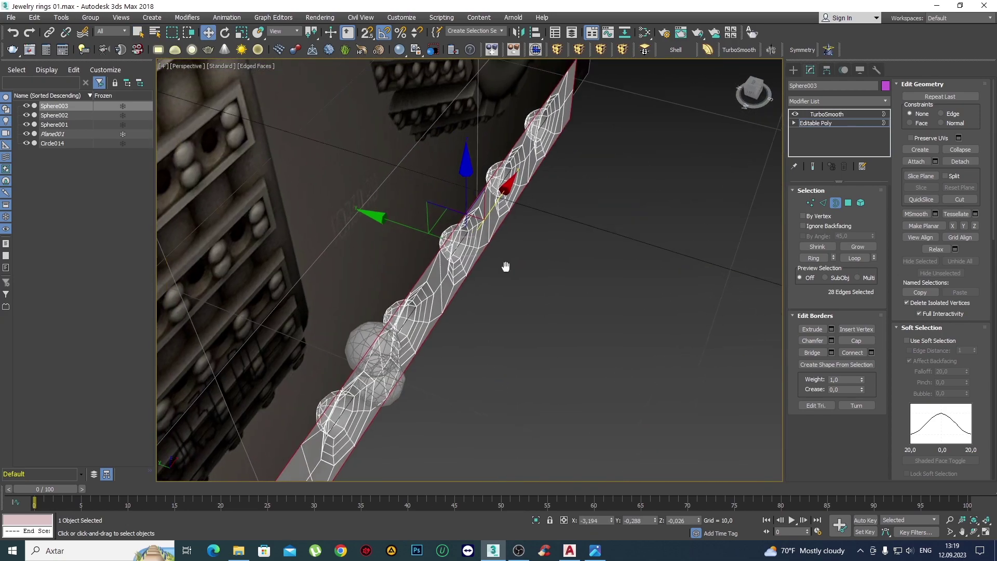
{"action": "key", "text": "F4"}
{"action": "key", "text": "F4"}
{"action": "key", "text": "x"}
{"action": "key", "text": "Escape"}
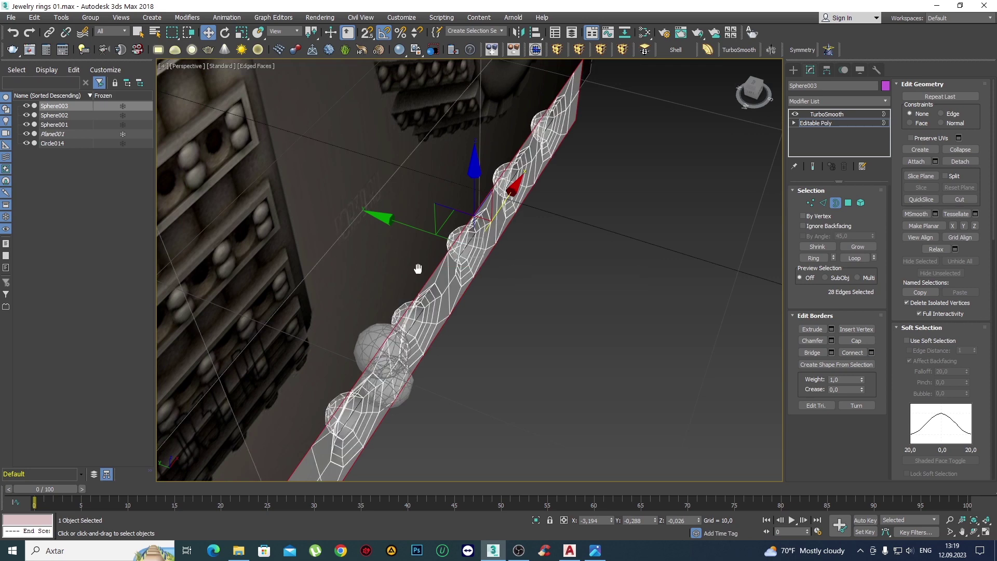
{"action": "middle_click_drag", "start_coordinate": [487, 297], "coordinate": [459, 292]}
{"action": "scroll", "coordinate": [467, 293], "scroll_direction": "up", "scroll_amount": 2}
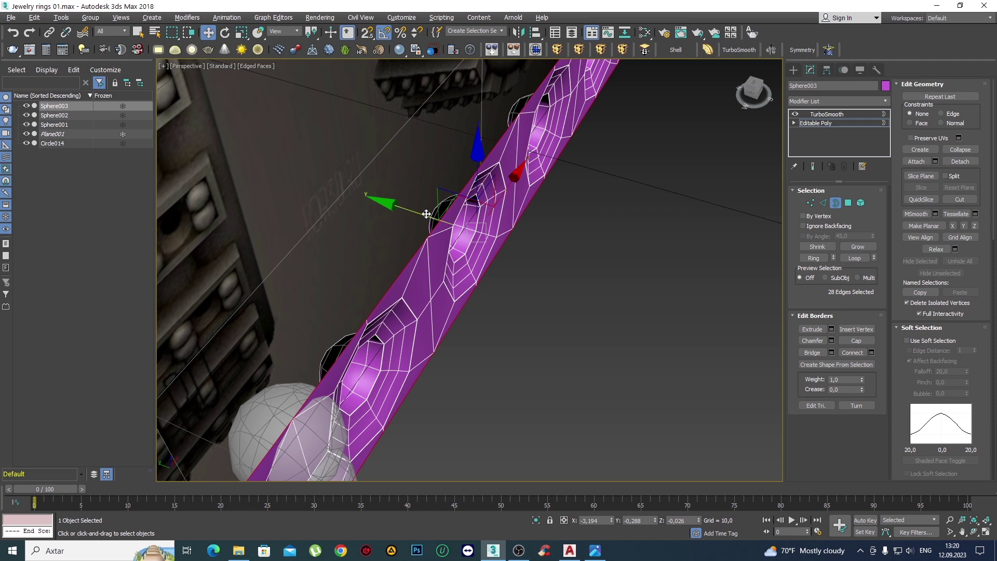
{"action": "left_click_drag", "start_coordinate": [424, 215], "coordinate": [440, 222], "text": "shift"}
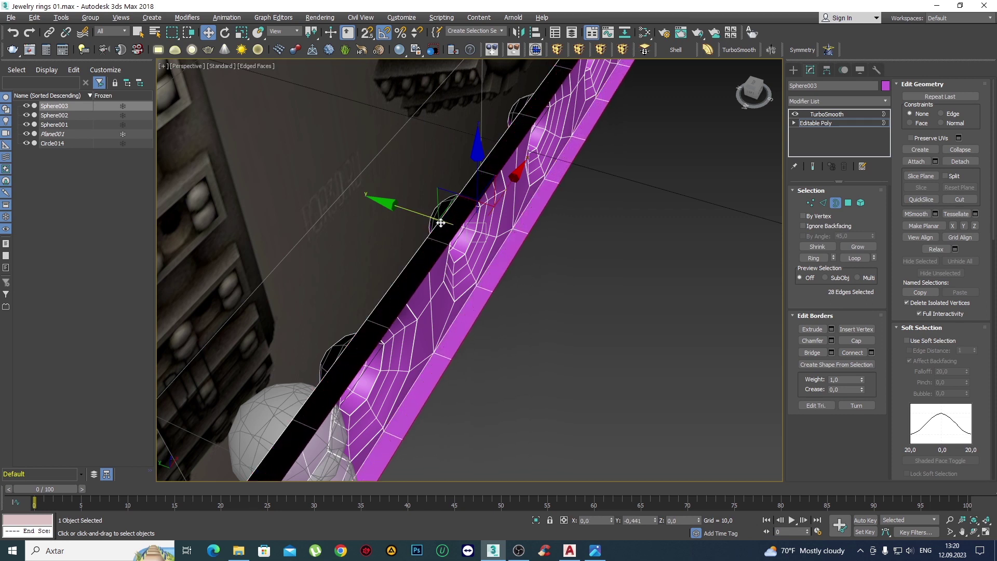
{"action": "mouse_move", "coordinate": [440, 222]}
{"action": "middle_mouse_down", "text": "alt"}
{"action": "mouse_move", "coordinate": [476, 274]}
{"action": "mouse_move", "coordinate": [366, 229]}
{"action": "mouse_move", "coordinate": [377, 211]}
{"action": "mouse_move", "coordinate": [437, 276]}
{"action": "mouse_move", "coordinate": [457, 255]}
{"action": "mouse_move", "coordinate": [459, 269]}
{"action": "middle_mouse_up", "text": "alt"}
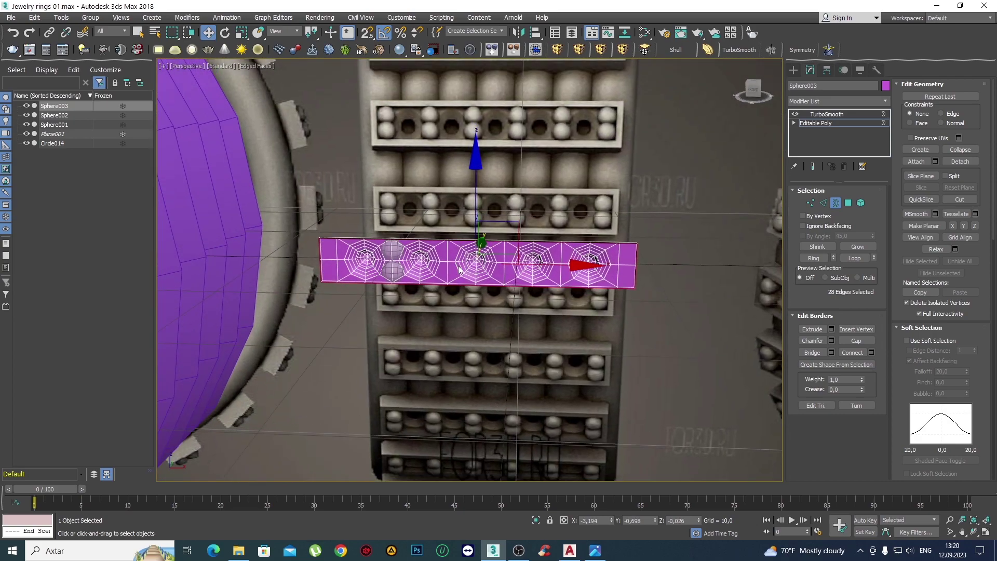
Switch to Uniform Scale on the border and line up a front view of the strip.
{"action": "key", "text": "f"}
{"action": "scroll", "coordinate": [459, 270], "scroll_direction": "up", "scroll_amount": 2}
{"action": "key", "text": "r"}
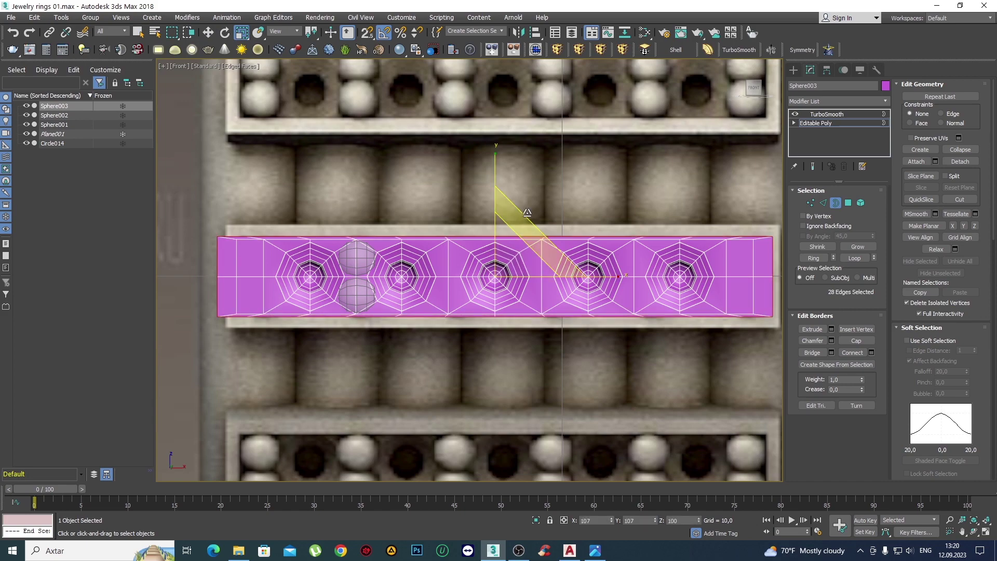
{"action": "key", "text": "shift+z"}
{"action": "key", "text": "shift+z"}
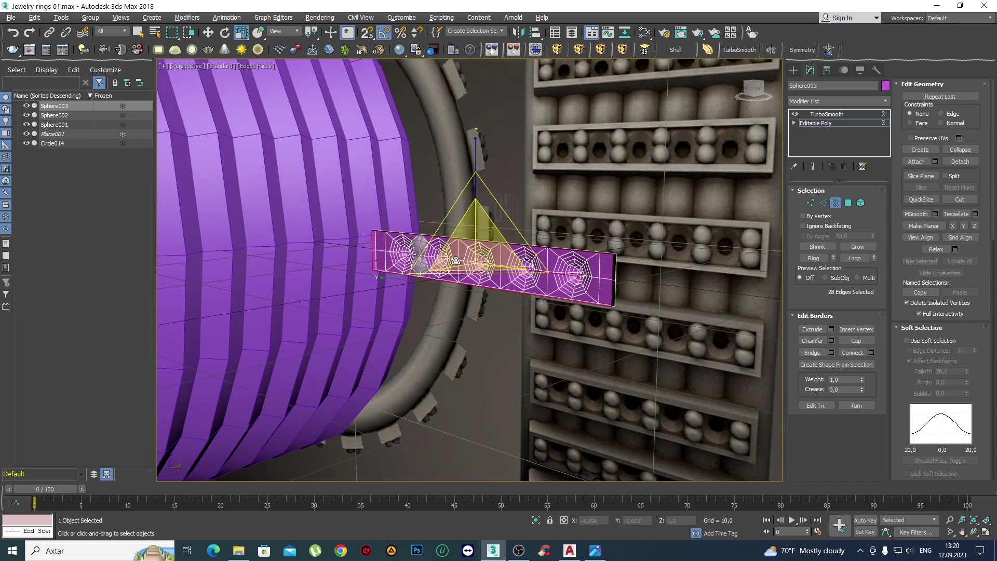
{"action": "middle_click_drag", "start_coordinate": [456, 261], "coordinate": [497, 266], "text": "alt"}
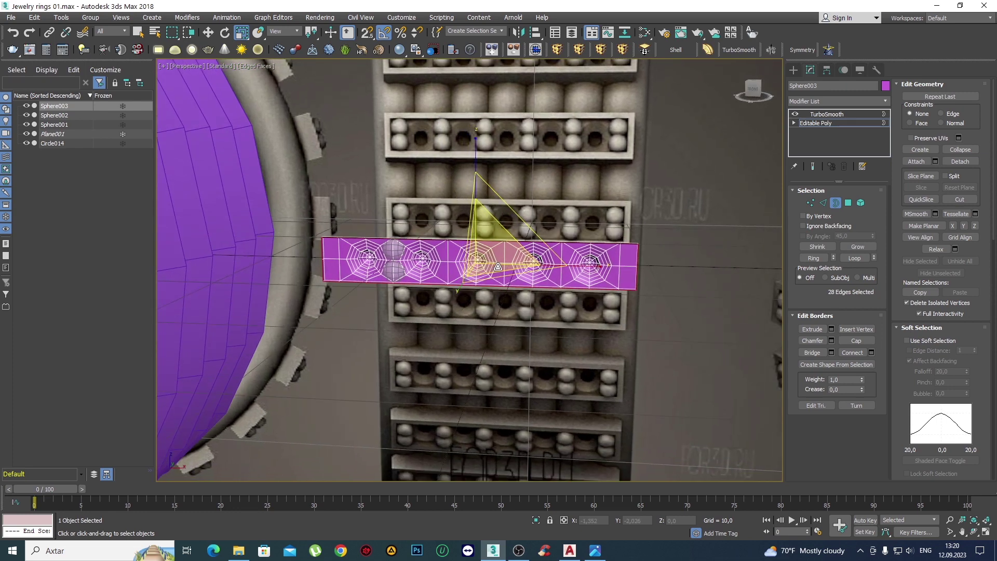
{"action": "key", "text": "f"}
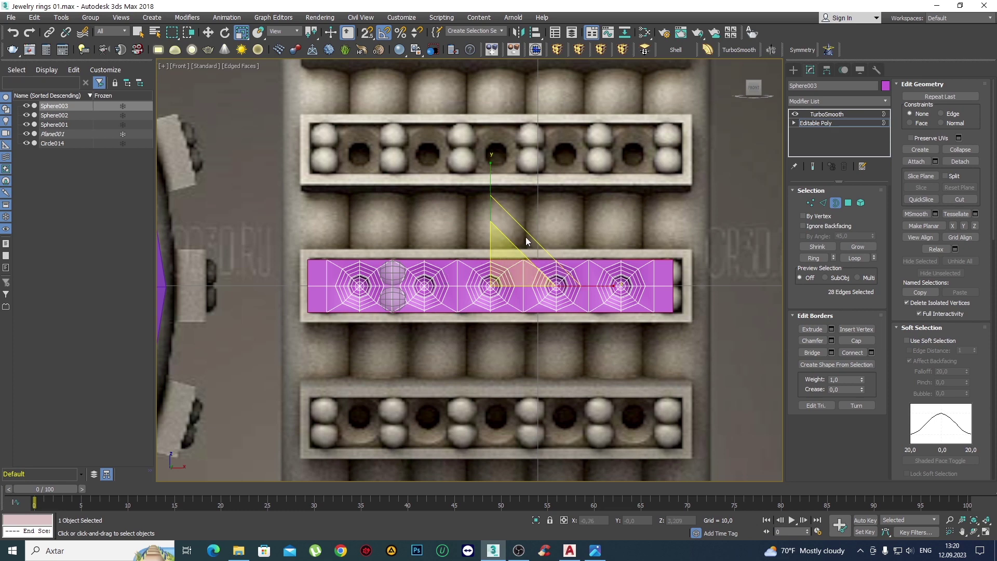
In Polygon mode, delete the strip's right-hand polygons.
{"action": "key", "text": "4"}
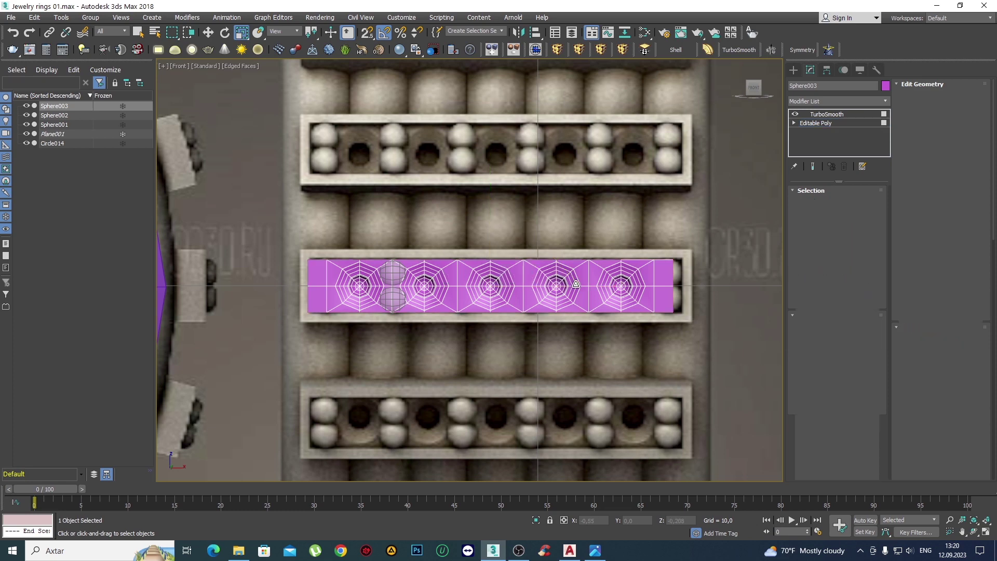
{"action": "mouse_move", "coordinate": [717, 343]}
{"action": "left_mouse_down"}
{"action": "mouse_move", "coordinate": [516, 212]}
{"action": "mouse_move", "coordinate": [491, 214]}
{"action": "left_mouse_up"}
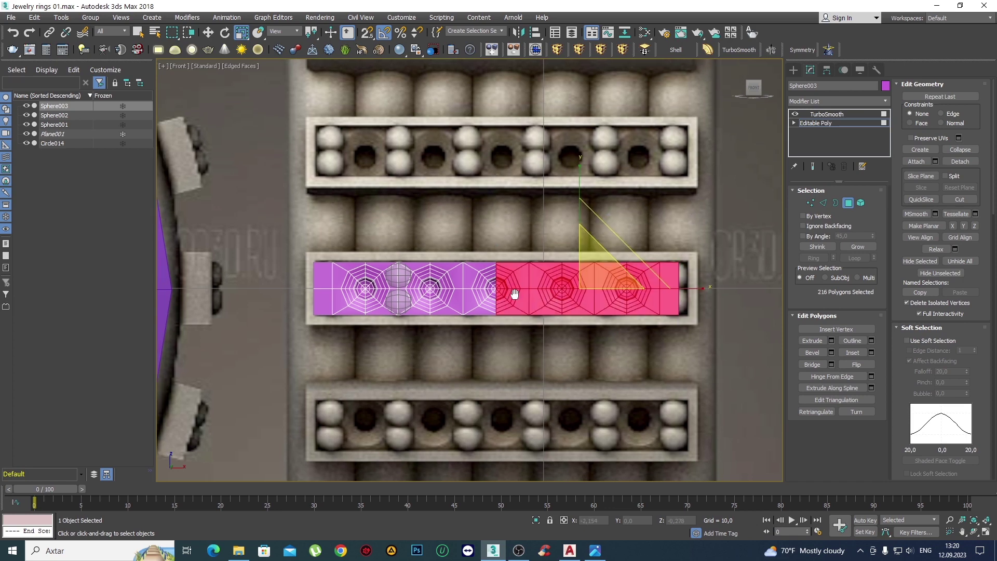
{"action": "scroll", "coordinate": [530, 306], "scroll_direction": "up", "scroll_amount": 2}
{"action": "key", "text": "Delete"}
Delete the strip's lower-half polygons and view the trimmed piece in Perspective.
{"action": "middle_click_drag", "start_coordinate": [530, 306], "coordinate": [643, 257]}
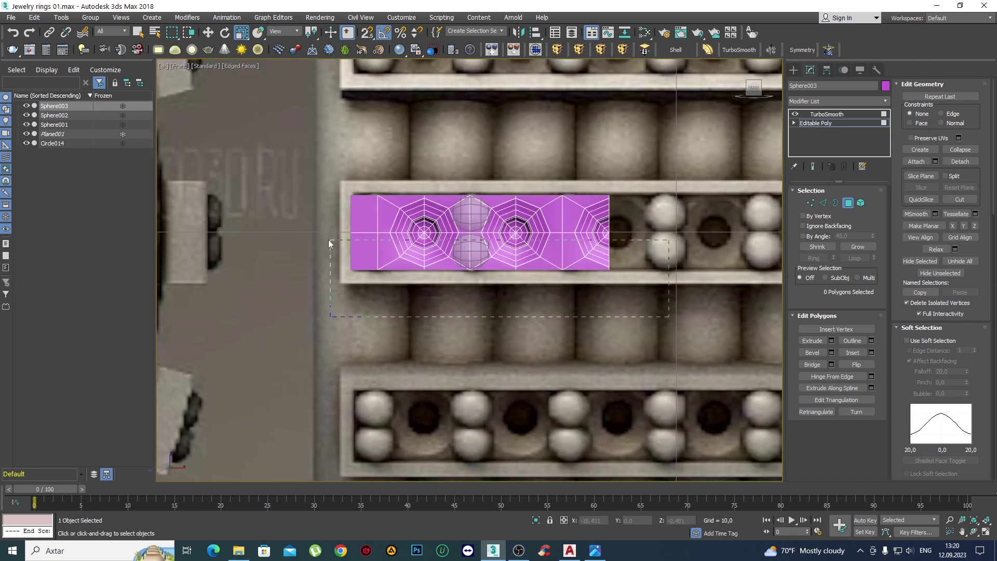
{"action": "left_click_drag", "start_coordinate": [328, 238], "coordinate": [316, 236]}
{"action": "key", "text": "Delete"}
{"action": "mouse_move", "coordinate": [507, 254]}
{"action": "middle_mouse_down"}
{"action": "mouse_move", "coordinate": [511, 320]}
{"action": "mouse_move", "coordinate": [467, 275]}
{"action": "mouse_move", "coordinate": [441, 291]}
{"action": "middle_mouse_up"}
{"action": "key", "text": "p"}
{"action": "scroll", "coordinate": [516, 287], "scroll_direction": "up", "scroll_amount": 3}
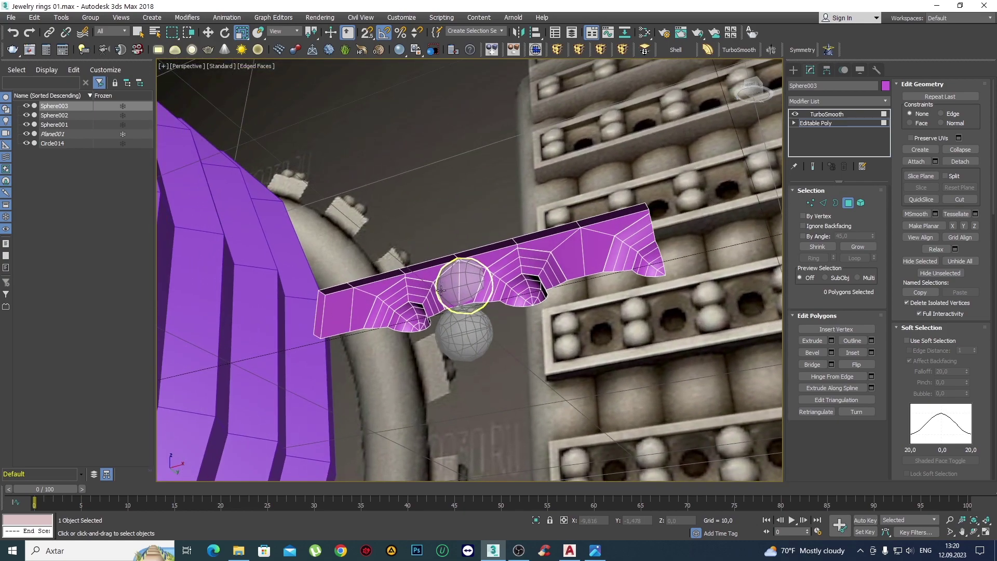
In Edge mode, select the full edge loop along the strip's top.
{"action": "key", "text": "2"}
{"action": "middle_click_drag", "start_coordinate": [316, 311], "coordinate": [332, 291], "text": "alt"}
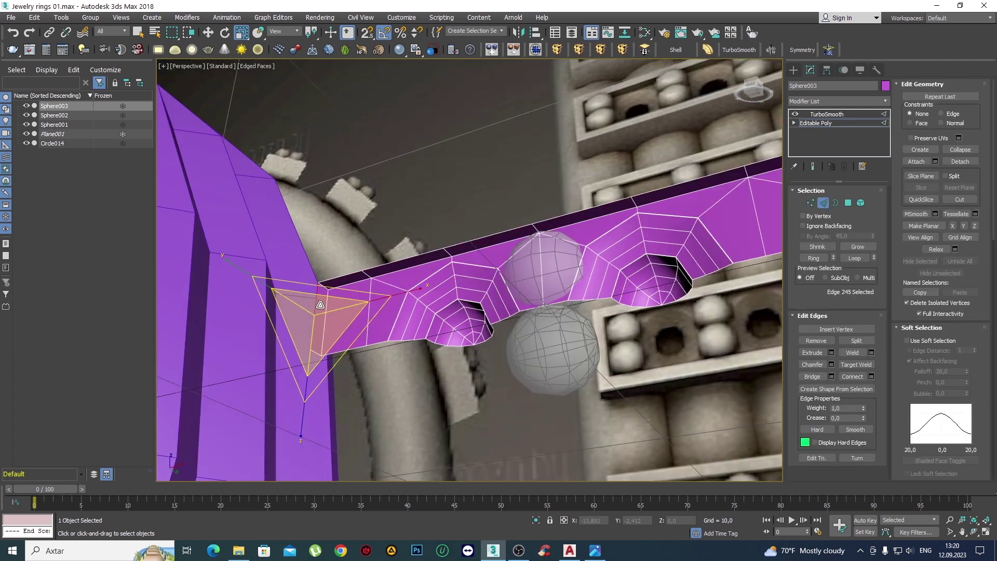
{"action": "key", "text": "q"}
{"action": "left_click", "coordinate": [335, 287]}
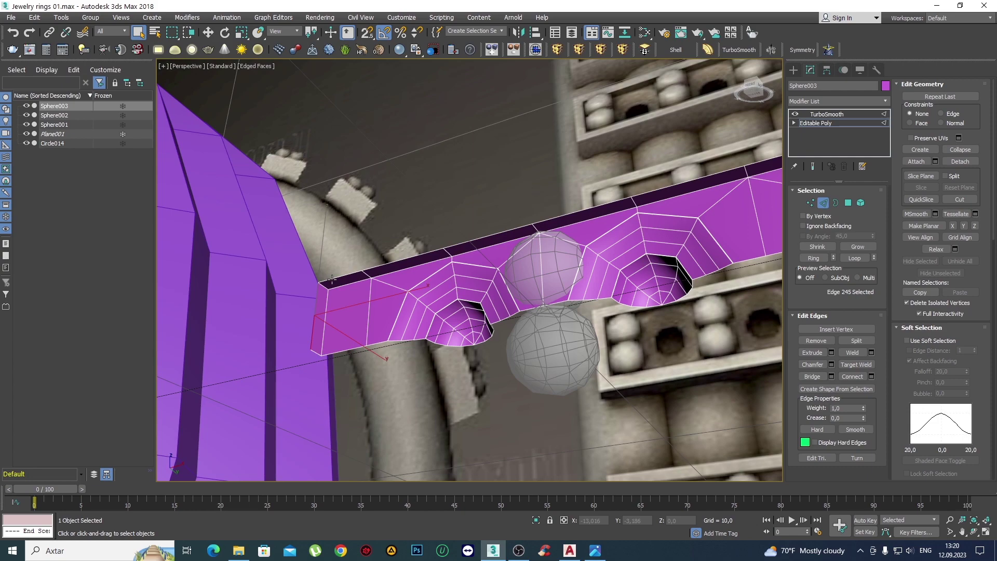
{"action": "left_click", "coordinate": [331, 279], "text": "ctrl"}
{"action": "scroll", "coordinate": [332, 279], "scroll_direction": "down", "scroll_amount": 3}
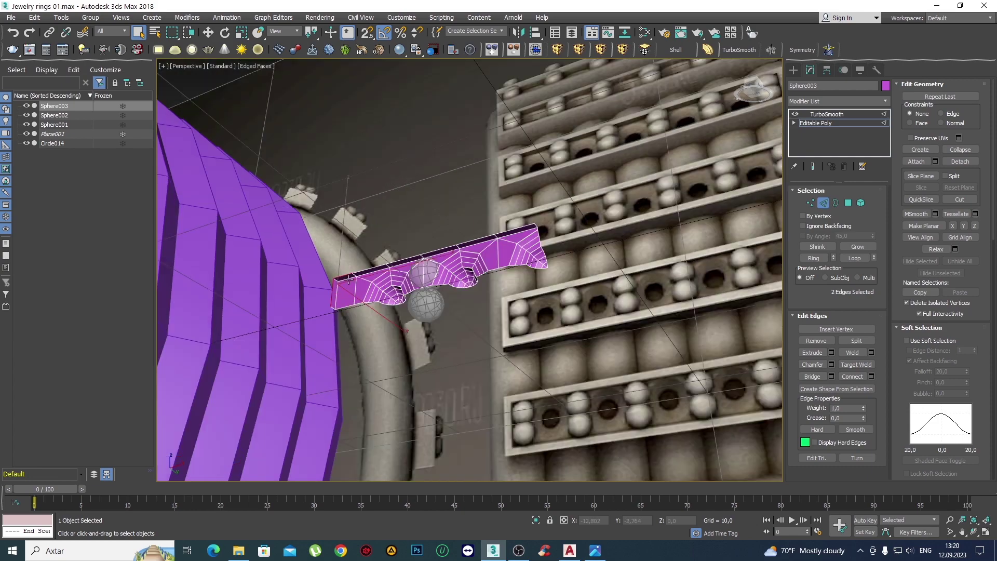
{"action": "mouse_move", "coordinate": [332, 279]}
{"action": "middle_mouse_down", "text": "alt"}
{"action": "mouse_move", "coordinate": [412, 328]}
{"action": "mouse_move", "coordinate": [371, 283]}
{"action": "middle_mouse_up", "text": "alt"}
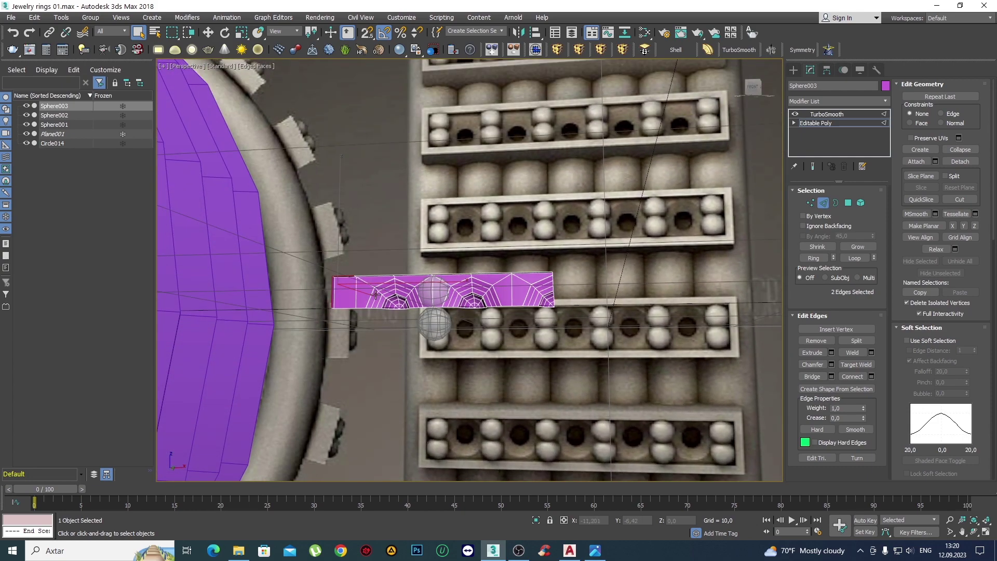
{"action": "scroll", "coordinate": [371, 283], "scroll_direction": "up", "scroll_amount": 3}
{"action": "key", "text": "alt+l"}
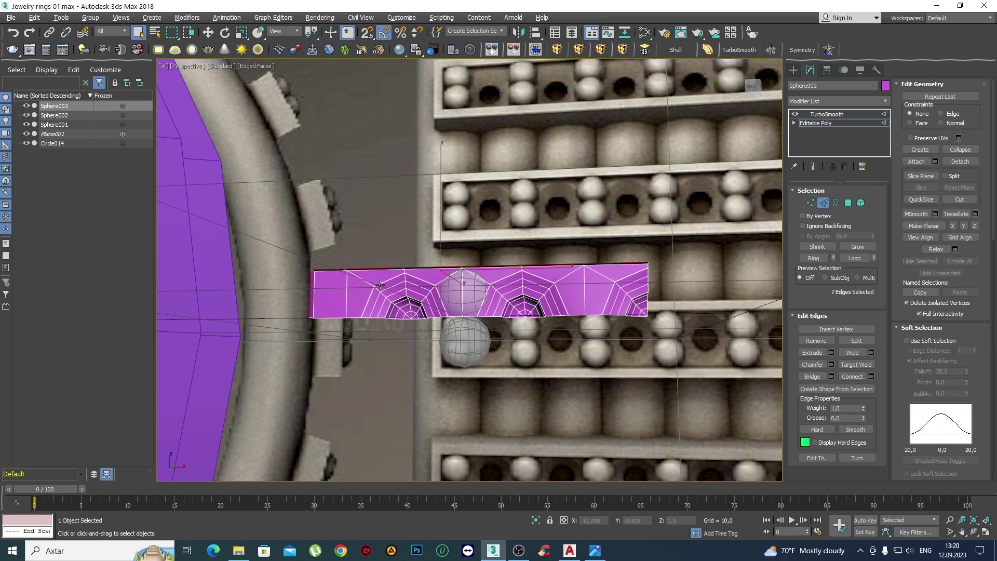
In Front view, scale the top edges outward past the ends and raise them.
{"action": "key", "text": "f"}
{"action": "scroll", "coordinate": [380, 283], "scroll_direction": "up", "scroll_amount": 2}
{"action": "key", "text": "r"}
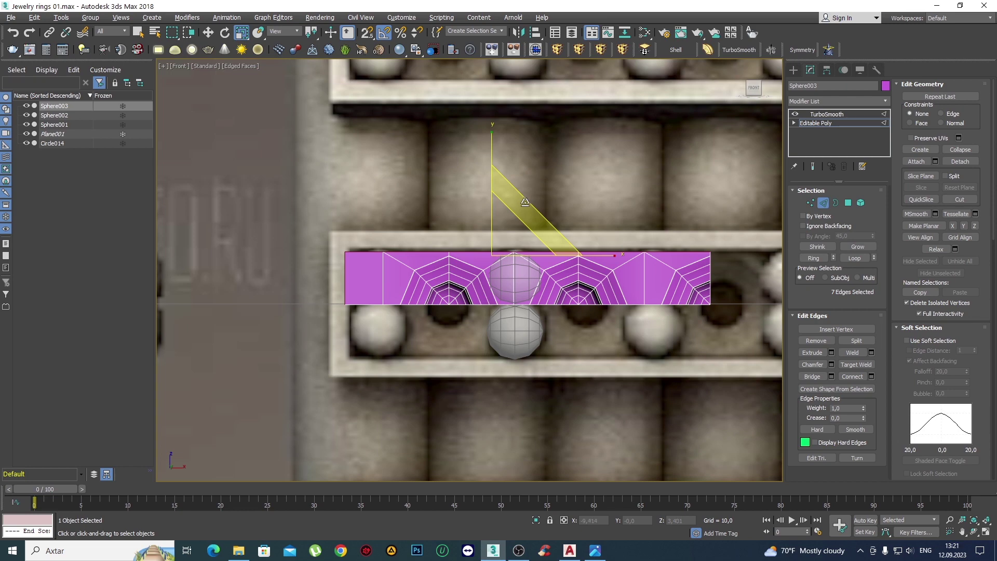
{"action": "left_click_drag", "start_coordinate": [525, 202], "coordinate": [529, 198]}
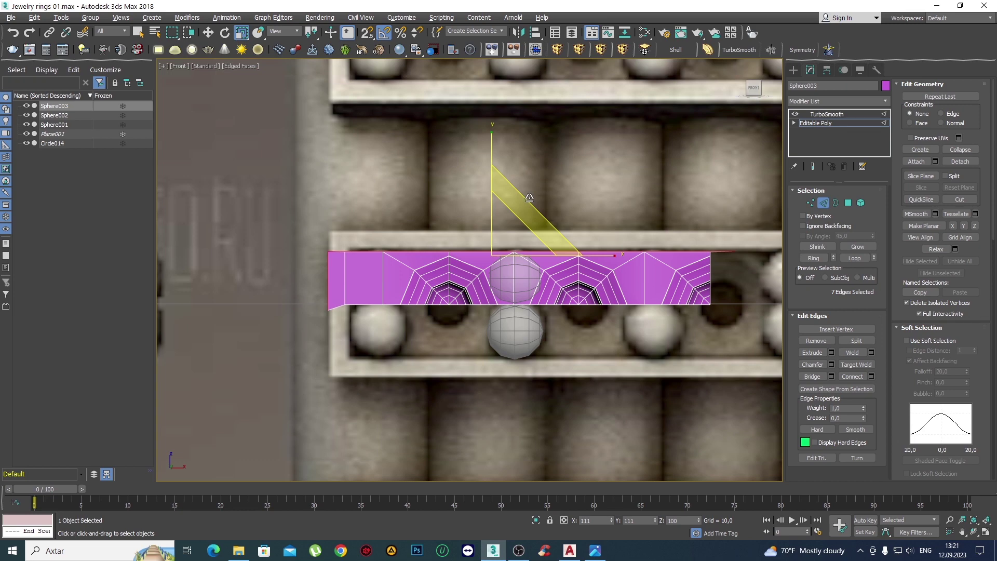
{"action": "key", "text": "w"}
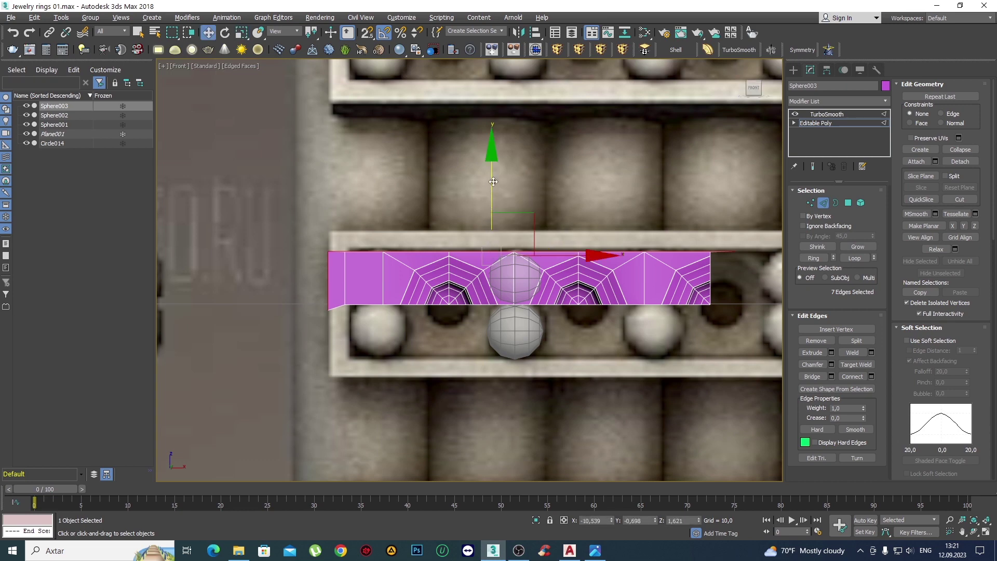
{"action": "left_click_drag", "start_coordinate": [493, 182], "coordinate": [513, 164]}
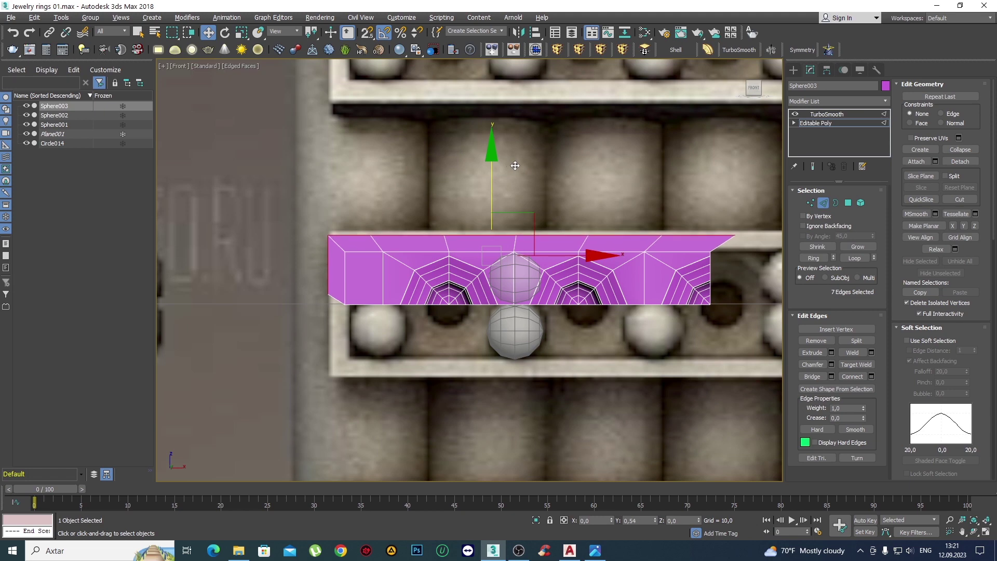
{"action": "middle_click_drag", "start_coordinate": [475, 233], "coordinate": [498, 195]}
In Vertex mode, select vertices around the strip's lower-left corner.
{"action": "key", "text": "1"}
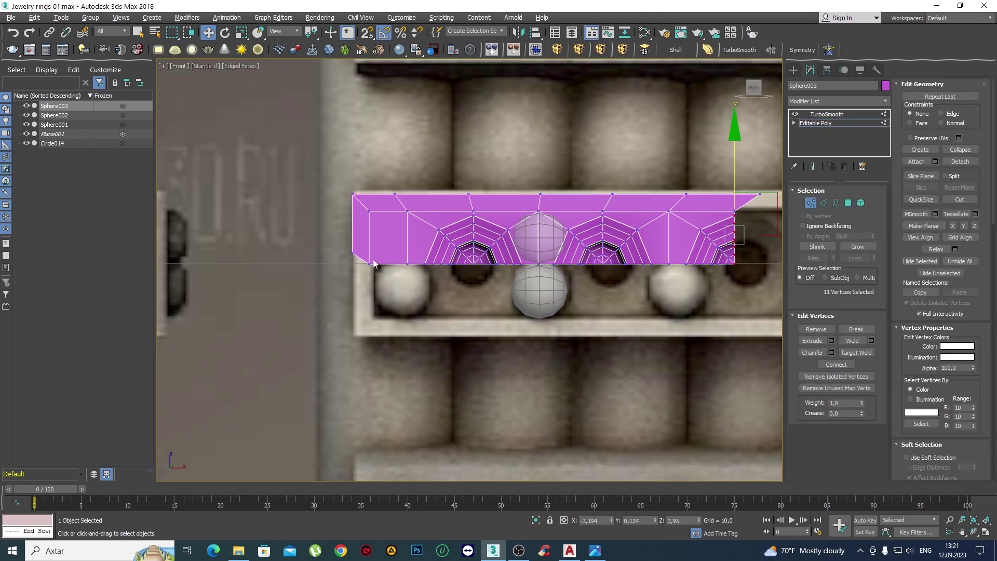
{"action": "scroll", "coordinate": [373, 260], "scroll_direction": "up", "scroll_amount": 4}
{"action": "left_click_drag", "start_coordinate": [336, 270], "coordinate": [299, 240]}
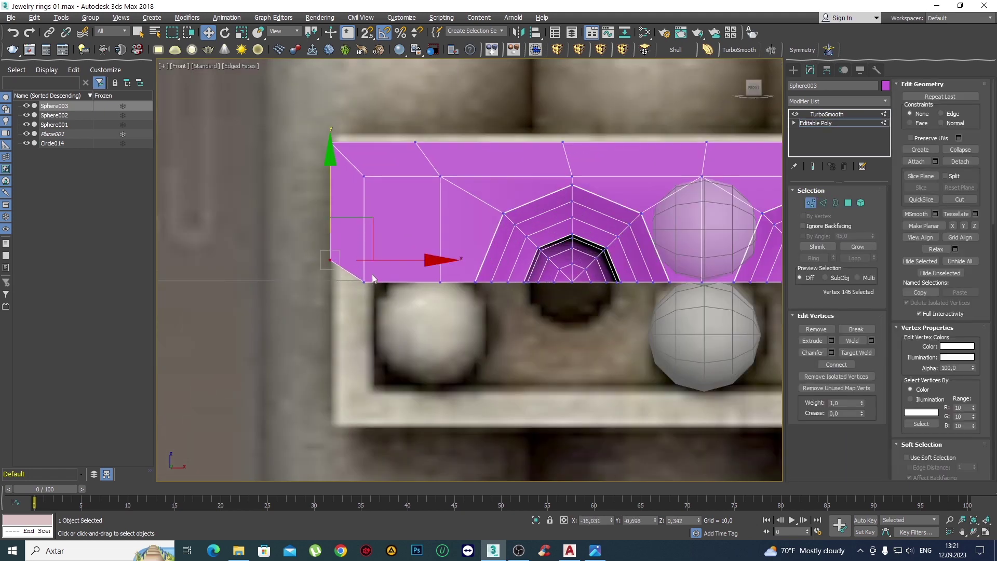
{"action": "scroll", "coordinate": [372, 274], "scroll_direction": "up", "scroll_amount": 2}
{"action": "left_click_drag", "start_coordinate": [353, 275], "coordinate": [373, 300]}
{"action": "middle_click_drag", "start_coordinate": [373, 300], "coordinate": [347, 298], "text": "alt"}
Back in Front view, select the two lower-left corner vertices.
{"action": "key", "text": "q"}
{"action": "left_click", "coordinate": [342, 274]}
{"action": "scroll", "coordinate": [366, 287], "scroll_direction": "down", "scroll_amount": 5}
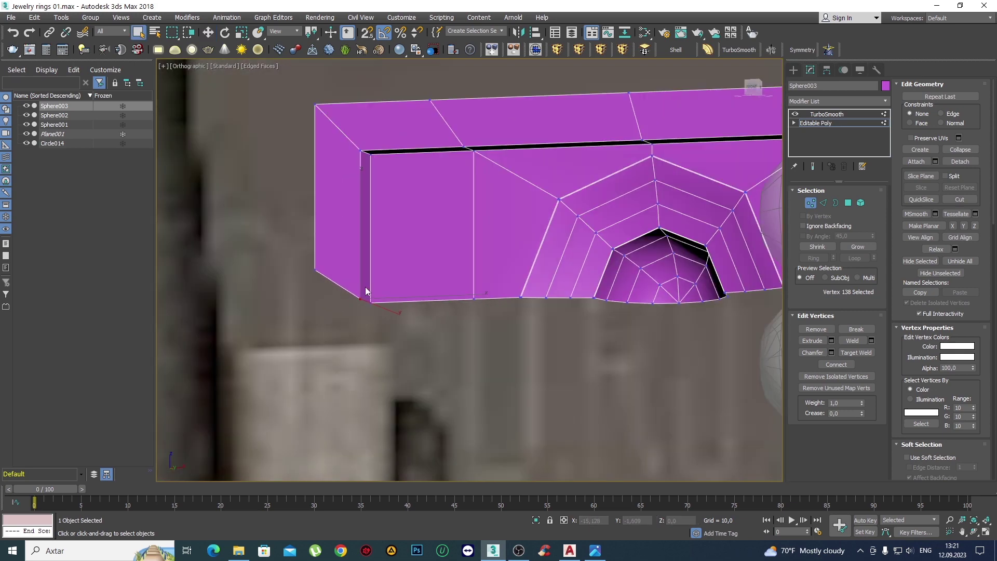
{"action": "key", "text": "f"}
{"action": "scroll", "coordinate": [449, 286], "scroll_direction": "up", "scroll_amount": 3}
{"action": "scroll", "coordinate": [452, 255], "scroll_direction": "up", "scroll_amount": 4}
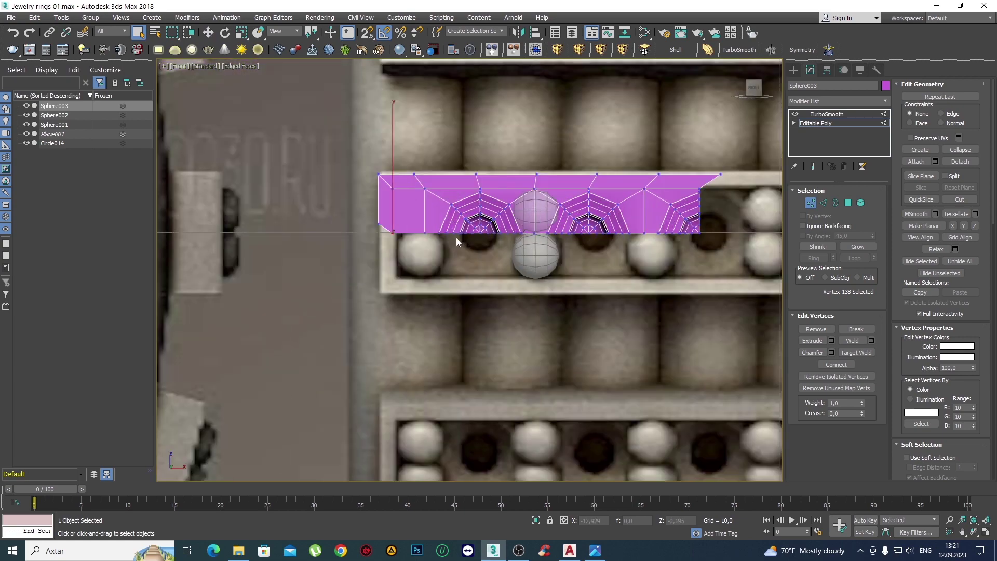
{"action": "scroll", "coordinate": [455, 236], "scroll_direction": "up", "scroll_amount": 2}
{"action": "middle_click_drag", "start_coordinate": [291, 278], "coordinate": [366, 278]}
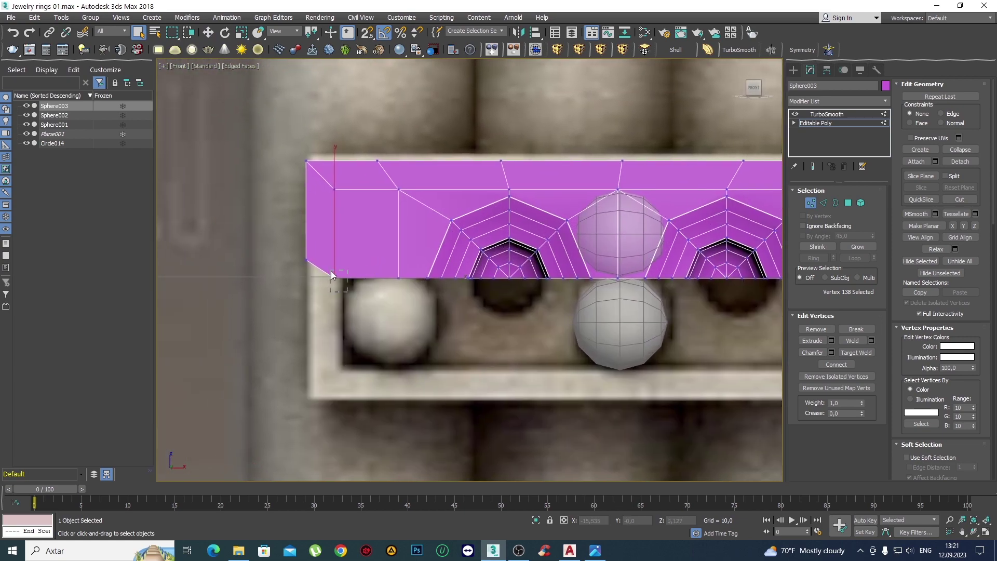
{"action": "left_click_drag", "start_coordinate": [331, 270], "coordinate": [340, 283]}
Try X, Y and Z coordinate changes in Move Transform Type-In, undoing them.
{"action": "right_click", "coordinate": [208, 33]}
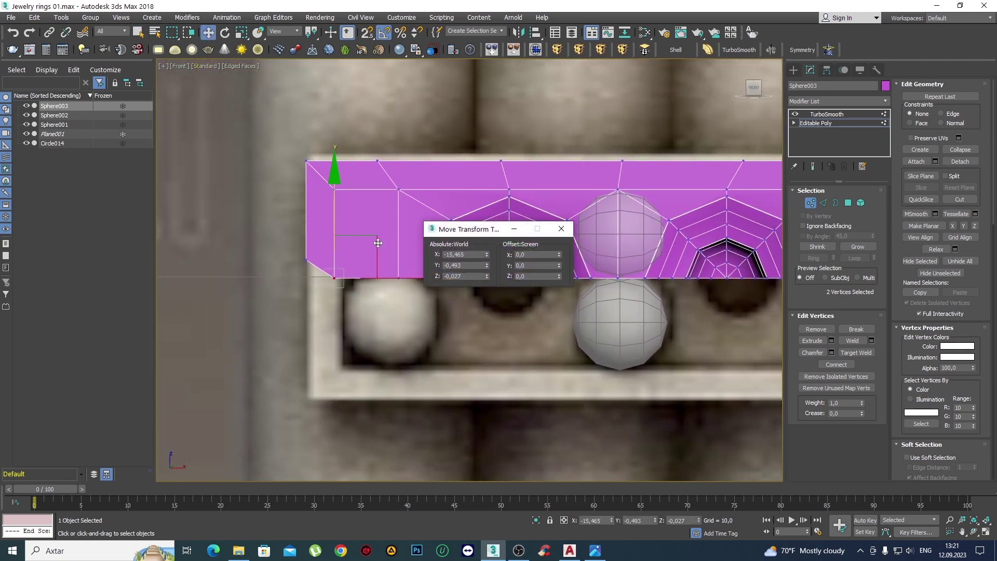
{"action": "right_click", "coordinate": [488, 255]}
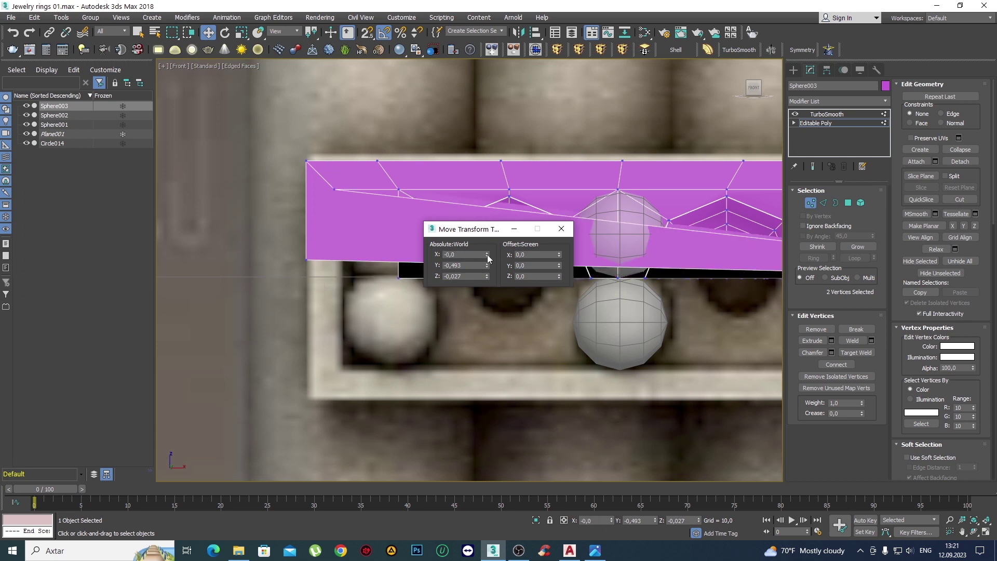
{"action": "key", "text": "ctrl+z"}
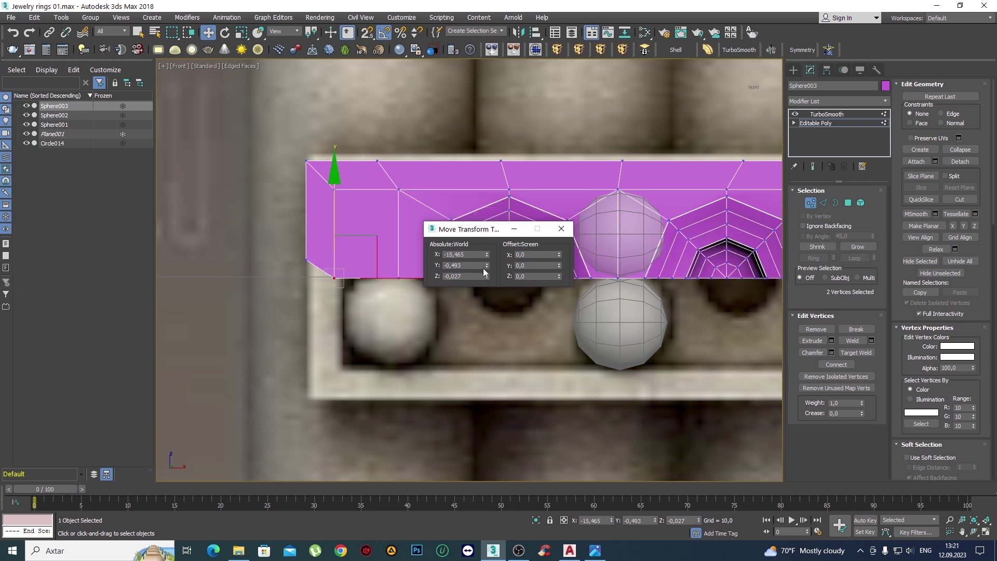
{"action": "mouse_move", "coordinate": [486, 265]}
{"action": "left_mouse_down"}
{"action": "mouse_move", "coordinate": [491, 274]}
{"action": "mouse_move", "coordinate": [474, 289]}
{"action": "left_mouse_up"}
{"action": "right_click", "coordinate": [492, 274]}
{"action": "key", "text": "ctrl+z"}
Set the left-edge vertex's Z coordinate to -0,027 to align with the bottom edge.
{"action": "left_click", "coordinate": [306, 259]}
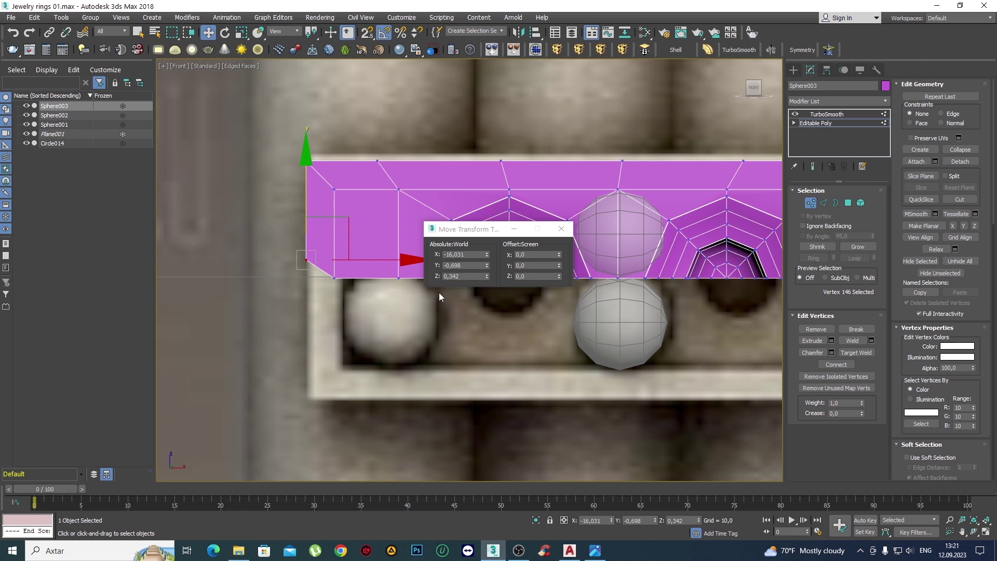
{"action": "double_click", "coordinate": [463, 275]}
{"action": "type", "text": "-0,027"}
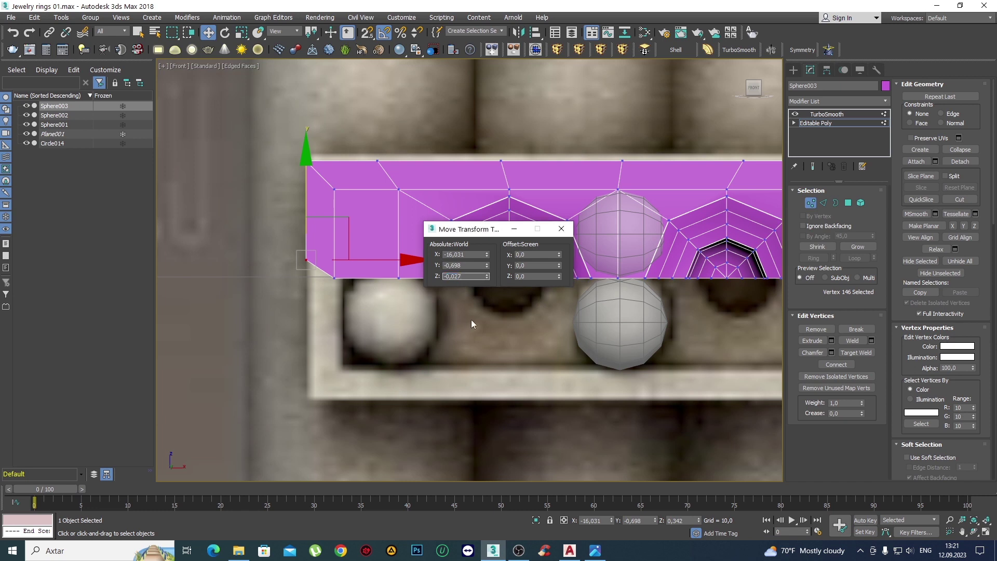
{"action": "key", "text": "Return"}
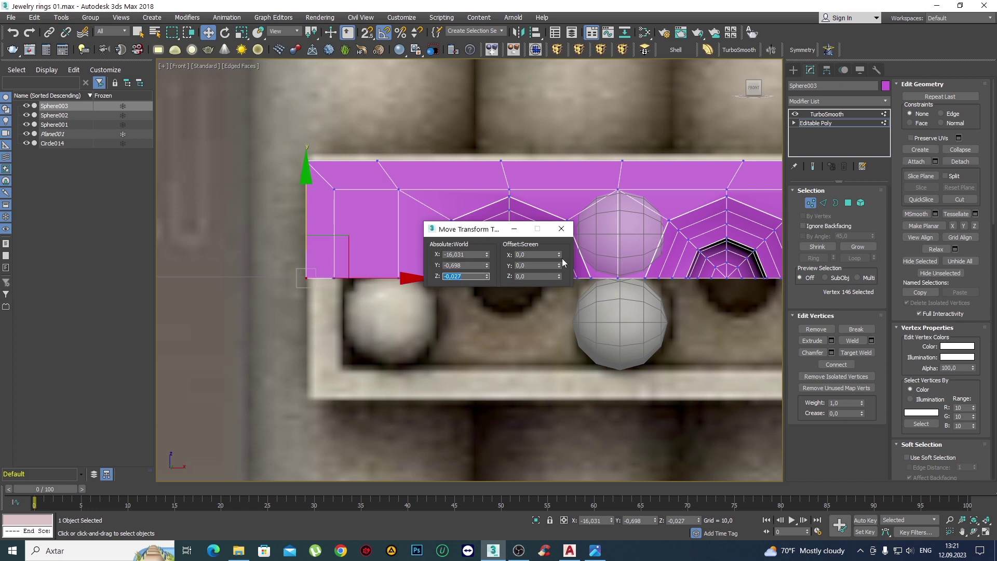
{"action": "left_click", "coordinate": [561, 229]}
Select the right-hand corner vertices and edit their X coordinate in Type-In.
{"action": "scroll", "coordinate": [396, 220], "scroll_direction": "down", "scroll_amount": 2}
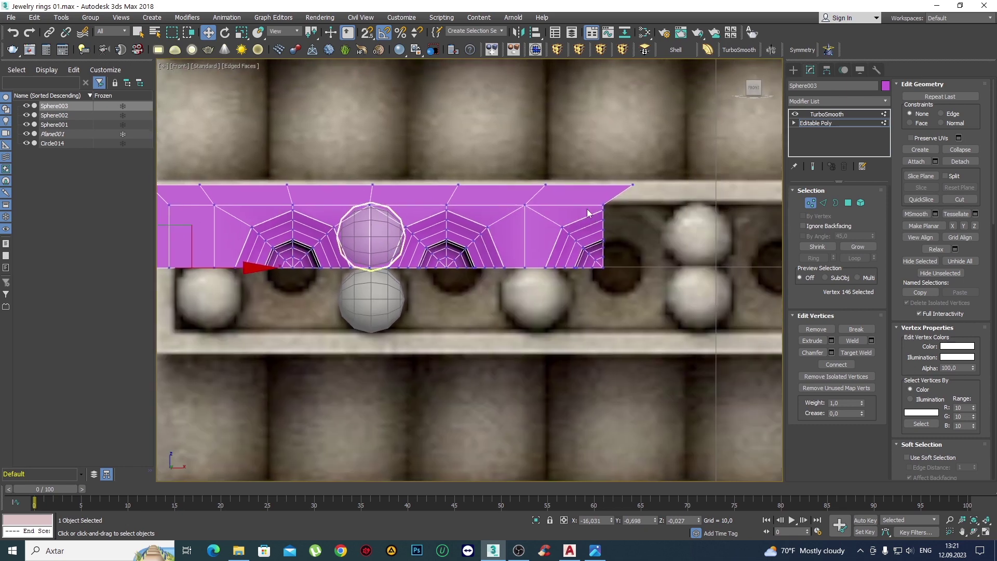
{"action": "scroll", "coordinate": [610, 207], "scroll_direction": "up", "scroll_amount": 5}
{"action": "left_click_drag", "start_coordinate": [629, 207], "coordinate": [578, 185]}
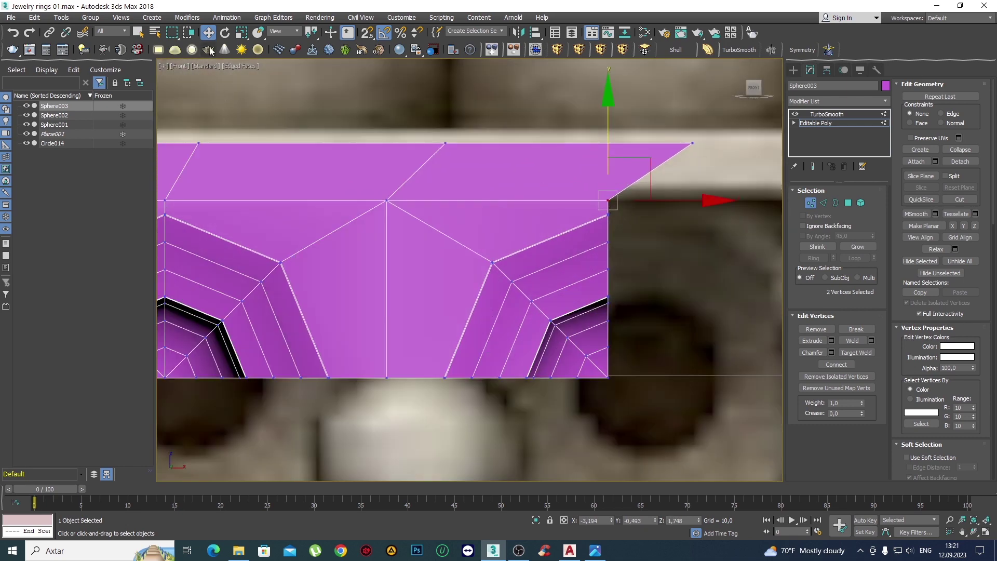
{"action": "right_click", "coordinate": [208, 32]}
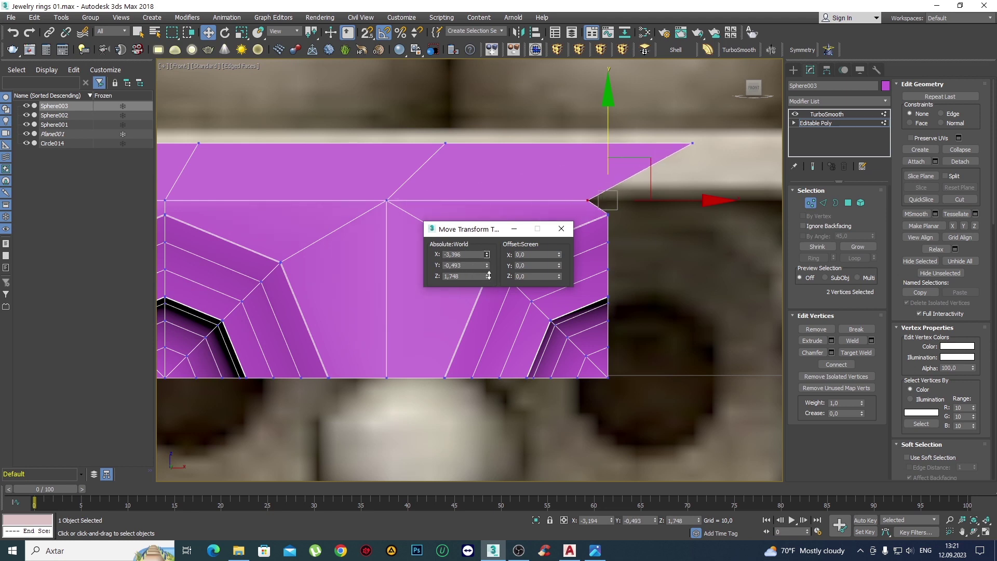
{"action": "type", "text": "-3,194"}
{"action": "left_click", "coordinate": [454, 255]}
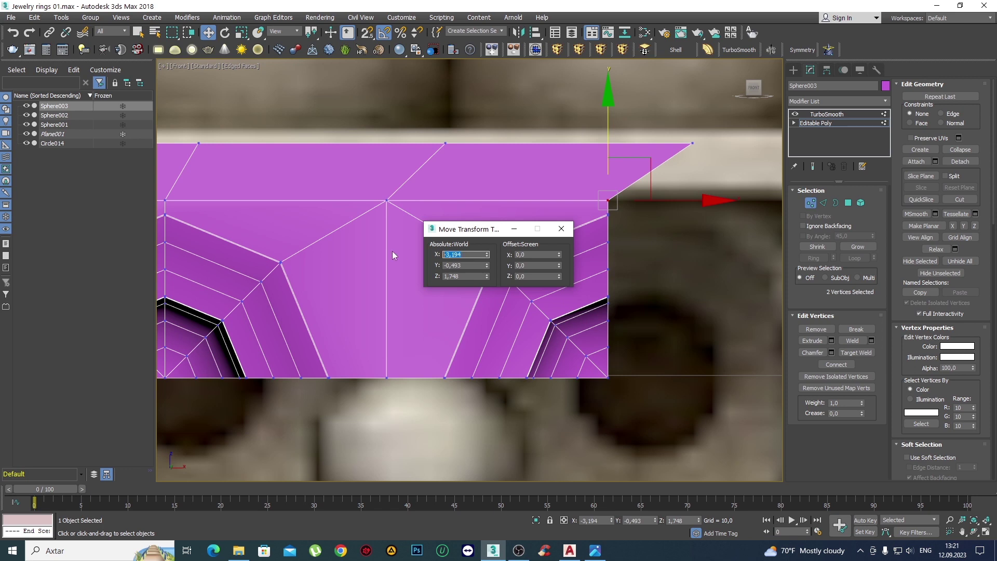
{"action": "left_click", "coordinate": [561, 228]}
Move the top-right corner vertex to Absolute World X -3,194.
{"action": "mouse_move", "coordinate": [717, 159]}
{"action": "left_mouse_down"}
{"action": "mouse_move", "coordinate": [673, 129]}
{"action": "mouse_move", "coordinate": [687, 142]}
{"action": "left_mouse_up"}
{"action": "right_click", "coordinate": [206, 39]}
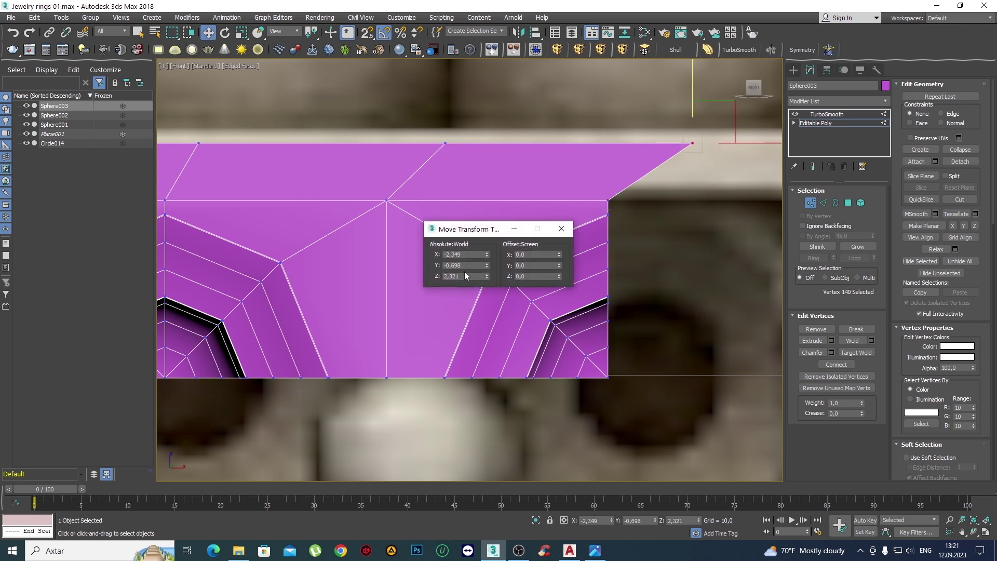
{"action": "double_click", "coordinate": [468, 254]}
{"action": "type", "text": "-3,194"}
{"action": "key", "text": "Return"}
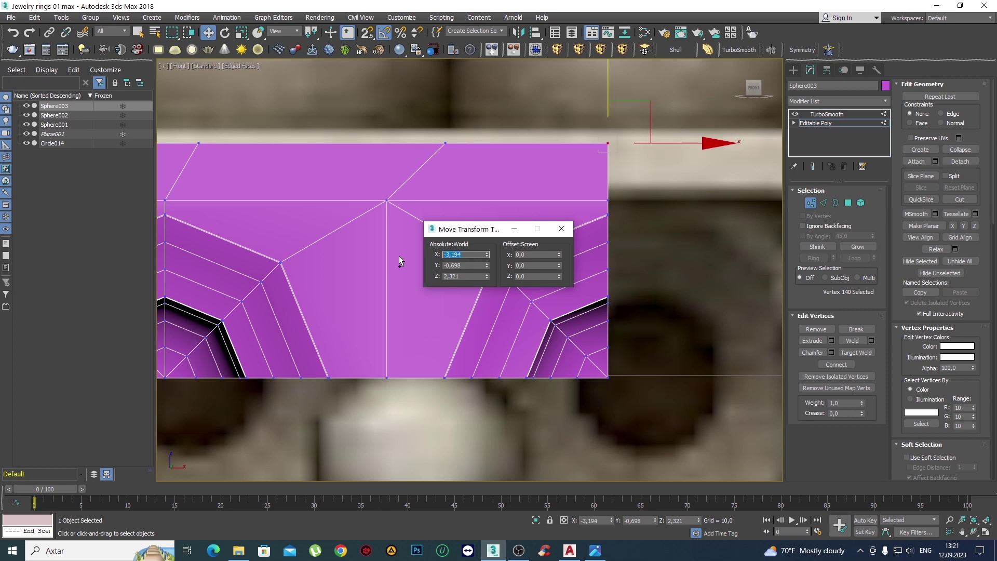
{"action": "left_click", "coordinate": [560, 228]}
Select the next vertex along the strip's top edge.
{"action": "middle_click_drag", "start_coordinate": [517, 202], "coordinate": [603, 194]}
{"action": "scroll", "coordinate": [605, 194], "scroll_direction": "down", "scroll_amount": 4}
{"action": "left_click", "coordinate": [599, 167]}
{"action": "scroll", "coordinate": [599, 167], "scroll_direction": "up", "scroll_amount": 3}
Shift the top-edge vertices along X to even out their spacing.
{"action": "scroll", "coordinate": [617, 192], "scroll_direction": "down", "scroll_amount": 4}
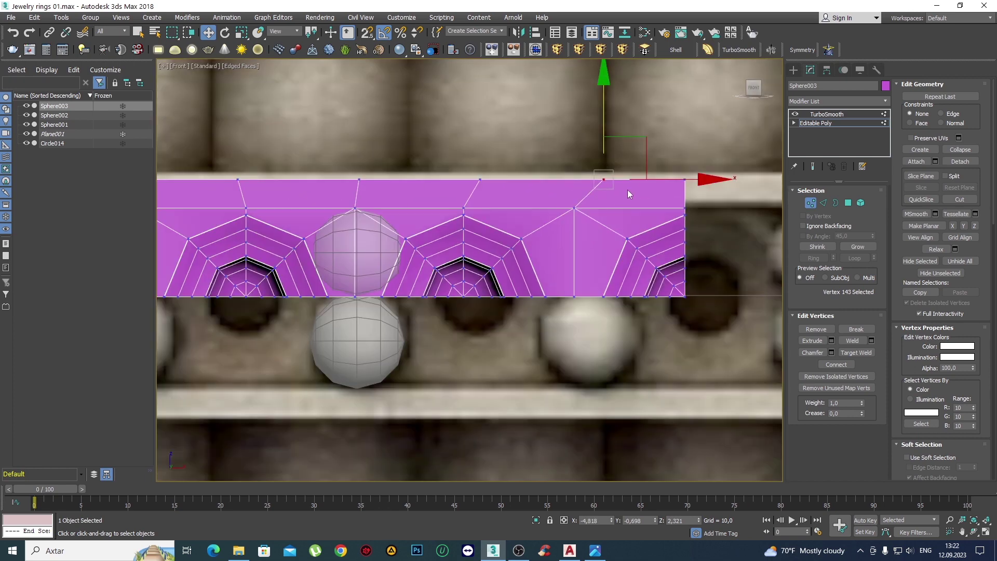
{"action": "scroll", "coordinate": [627, 189], "scroll_direction": "up", "scroll_amount": 1}
{"action": "left_click_drag", "start_coordinate": [638, 179], "coordinate": [598, 178]}
{"action": "left_click", "coordinate": [415, 179]}
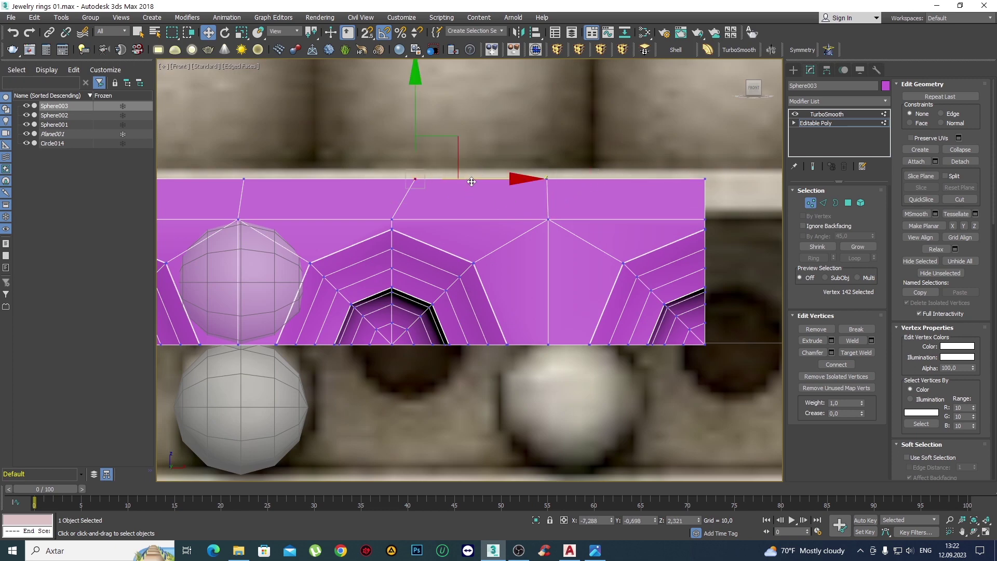
{"action": "left_click_drag", "start_coordinate": [471, 181], "coordinate": [445, 180]}
{"action": "middle_click_drag", "start_coordinate": [448, 179], "coordinate": [739, 207]}
{"action": "left_click", "coordinate": [536, 207]}
{"action": "scroll", "coordinate": [536, 209], "scroll_direction": "up", "scroll_amount": 3}
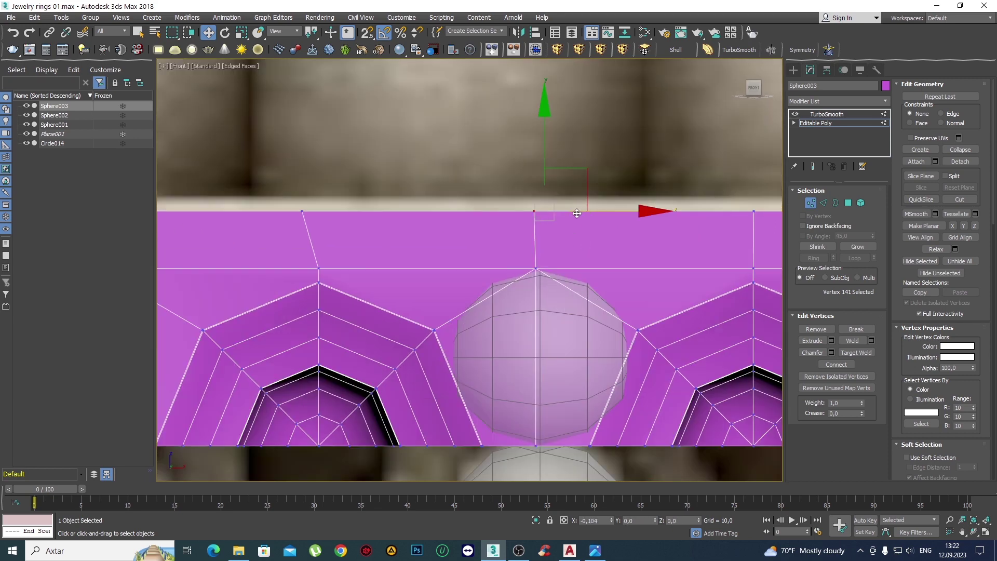
{"action": "left_click", "coordinate": [302, 211]}
{"action": "middle_click_drag", "start_coordinate": [385, 224], "coordinate": [597, 247]}
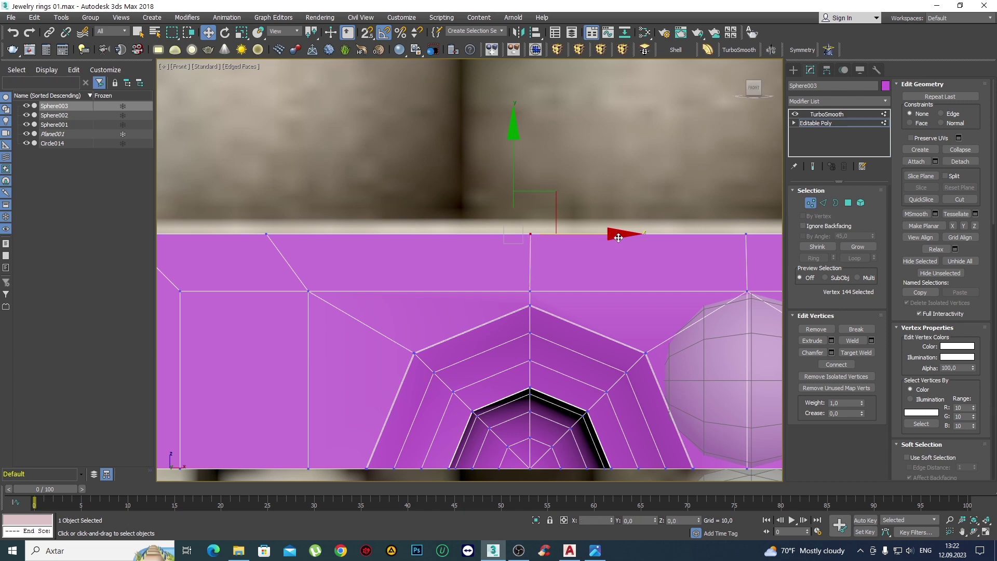
{"action": "middle_click_drag", "start_coordinate": [311, 253], "coordinate": [453, 260]}
{"action": "left_click", "coordinate": [407, 240]}
{"action": "left_click_drag", "start_coordinate": [475, 243], "coordinate": [520, 240]}
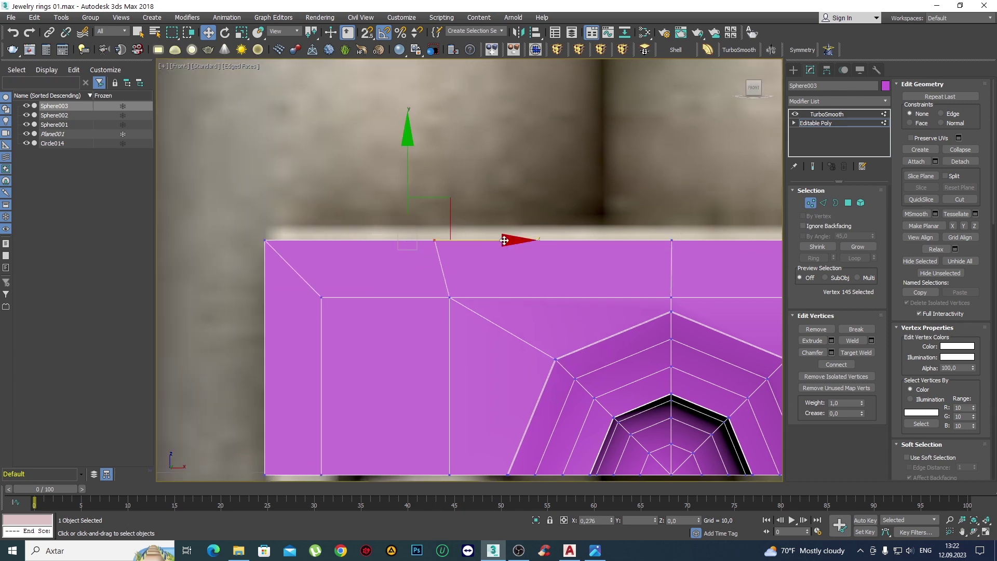
Box-select the seven top-edge vertices and raise them slightly along Y.
{"action": "key", "text": "p"}
{"action": "middle_click_drag", "start_coordinate": [407, 231], "coordinate": [472, 286], "text": "alt"}
{"action": "key", "text": "f"}
{"action": "scroll", "coordinate": [415, 272], "scroll_direction": "up", "scroll_amount": 3}
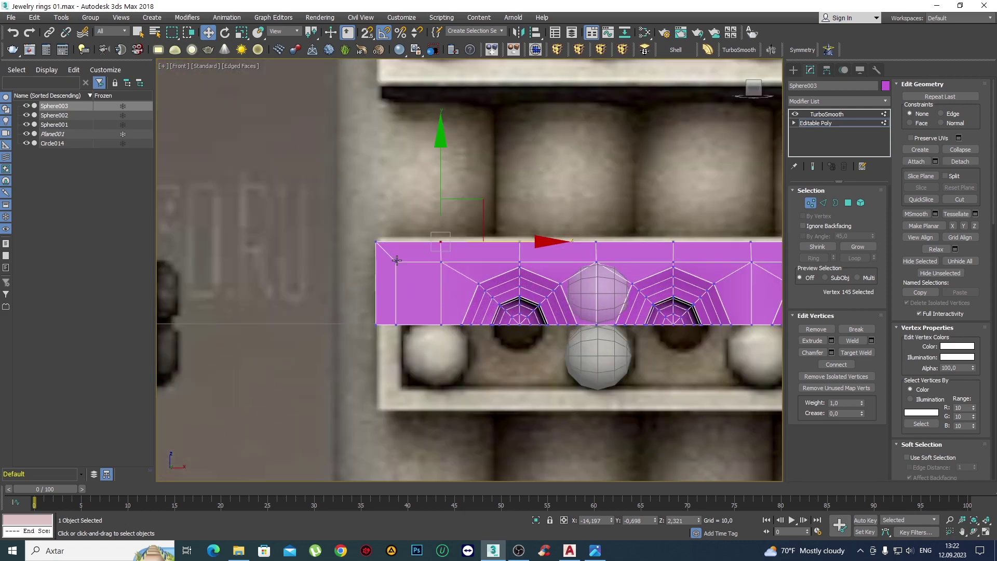
{"action": "scroll", "coordinate": [415, 271], "scroll_direction": "up", "scroll_amount": 3}
{"action": "left_click", "coordinate": [355, 224]}
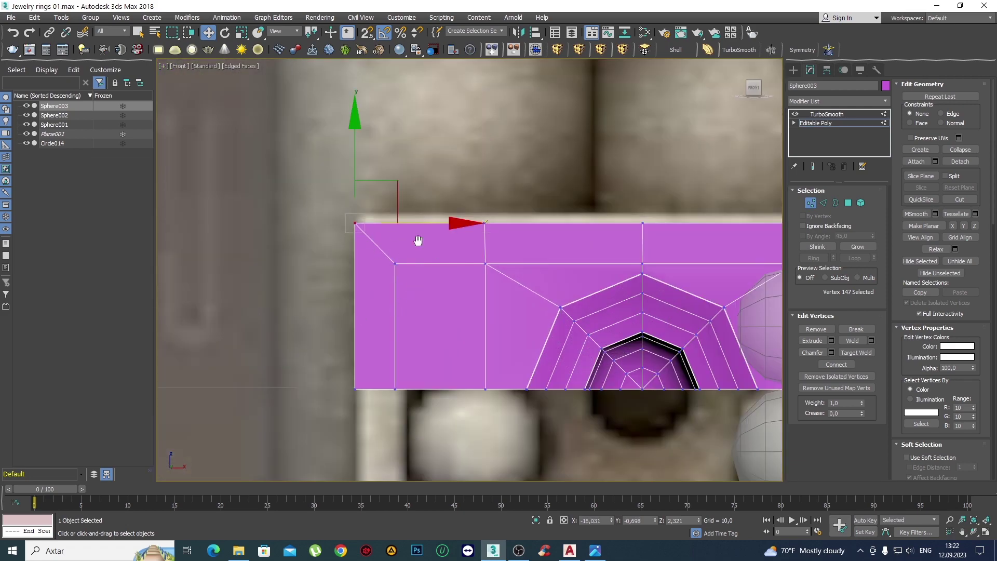
{"action": "middle_click_drag", "start_coordinate": [418, 240], "coordinate": [324, 213]}
{"action": "scroll", "coordinate": [324, 213], "scroll_direction": "down", "scroll_amount": 3}
{"action": "mouse_move", "coordinate": [549, 199]}
{"action": "left_mouse_down"}
{"action": "mouse_move", "coordinate": [759, 207]}
{"action": "mouse_move", "coordinate": [778, 223]}
{"action": "left_mouse_up"}
{"action": "scroll", "coordinate": [612, 171], "scroll_direction": "up", "scroll_amount": 2}
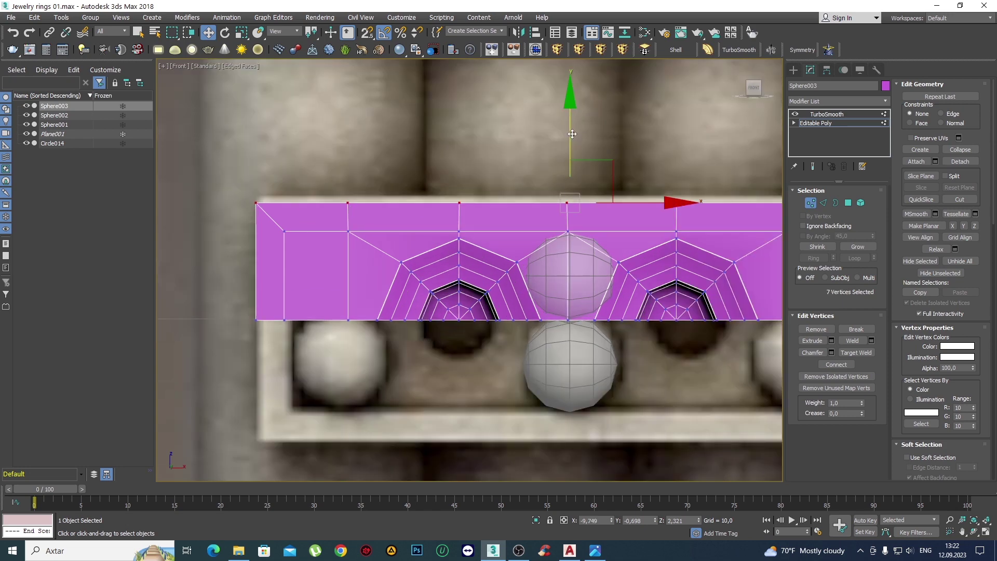
{"action": "left_click_drag", "start_coordinate": [572, 134], "coordinate": [578, 131]}
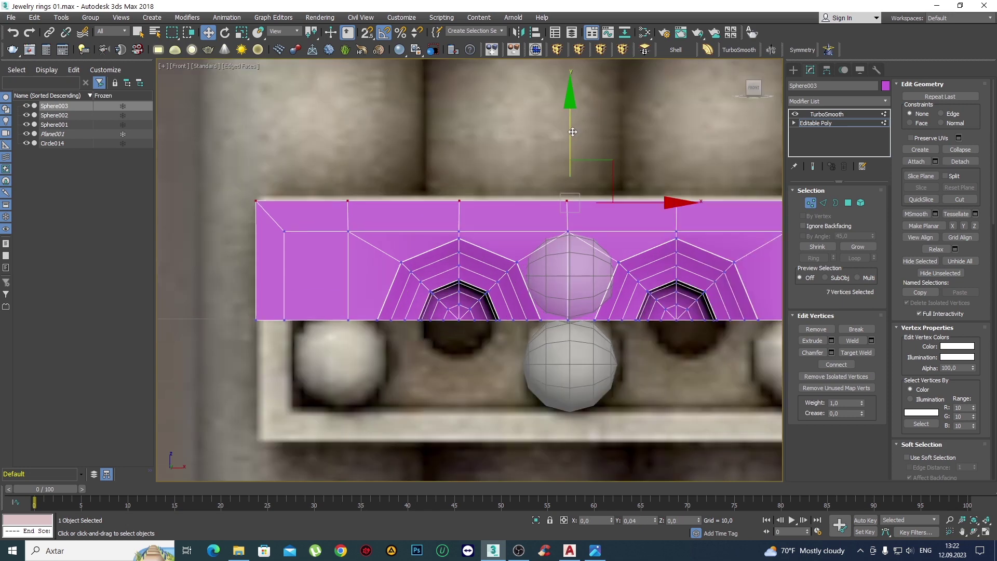
{"action": "scroll", "coordinate": [437, 241], "scroll_direction": "down", "scroll_amount": 2}
Orbit around the strip in Perspective, then zoom in on it in Front view.
{"action": "key", "text": "q"}
{"action": "key", "text": "p"}
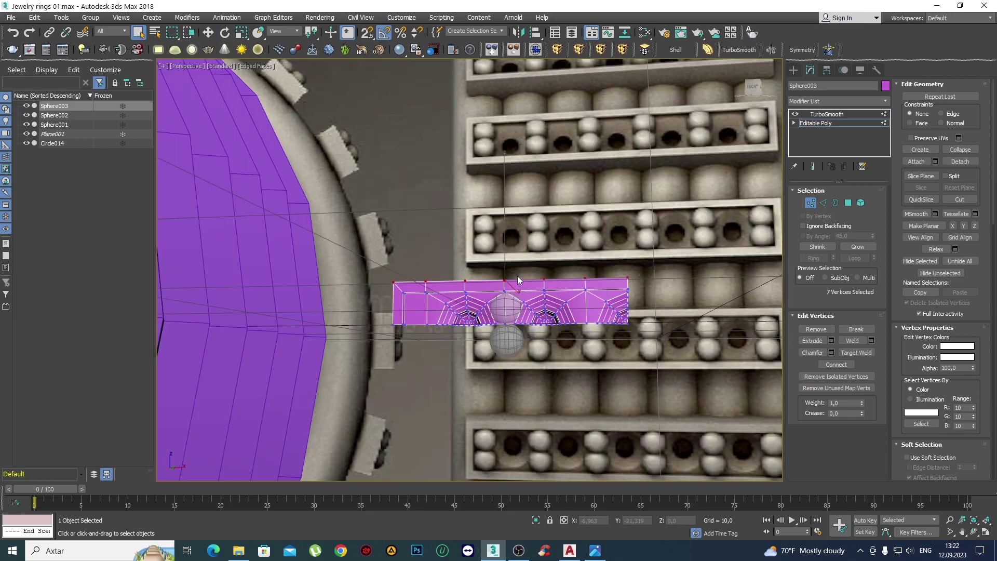
{"action": "middle_click_drag", "start_coordinate": [517, 276], "coordinate": [452, 296], "text": "alt"}
{"action": "key", "text": "f"}
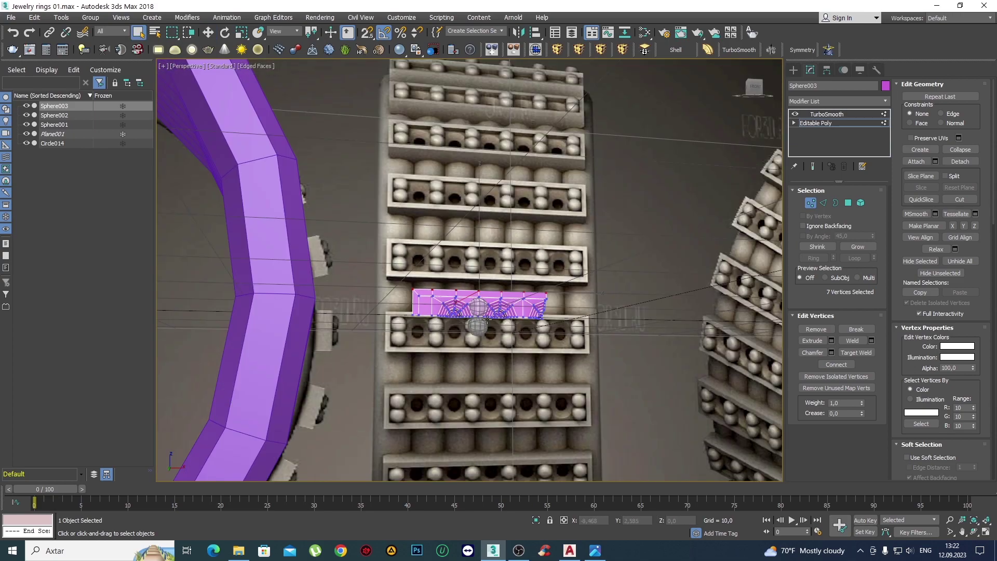
{"action": "scroll", "coordinate": [483, 336], "scroll_direction": "up", "scroll_amount": 2}
{"action": "scroll", "coordinate": [488, 331], "scroll_direction": "up", "scroll_amount": 2}
{"action": "scroll", "coordinate": [491, 331], "scroll_direction": "up", "scroll_amount": 2}
{"action": "scroll", "coordinate": [587, 283], "scroll_direction": "down", "scroll_amount": 1}
{"action": "scroll", "coordinate": [675, 288], "scroll_direction": "up", "scroll_amount": 1}
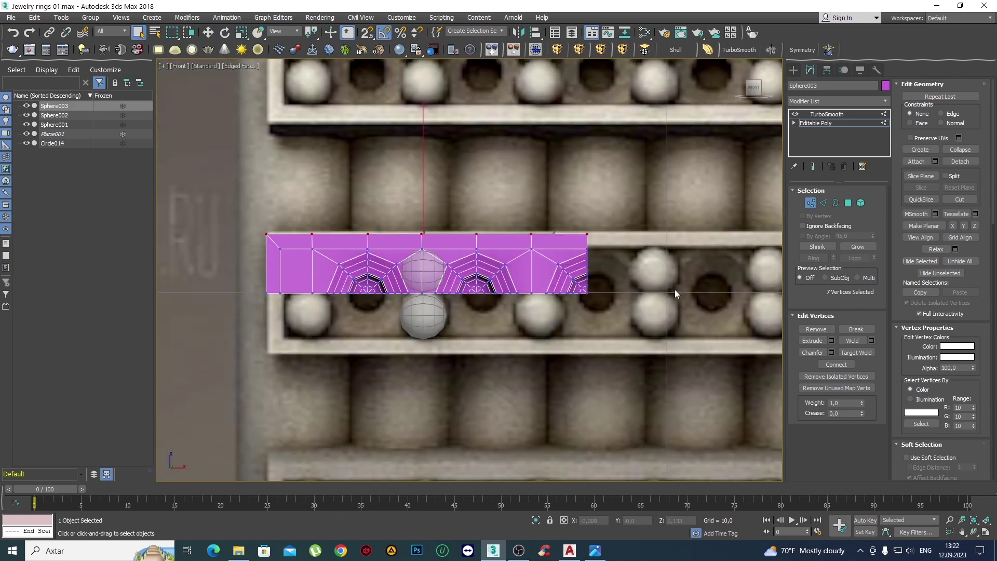
{"action": "scroll", "coordinate": [675, 288], "scroll_direction": "up", "scroll_amount": 2}
{"action": "scroll", "coordinate": [711, 254], "scroll_direction": "down", "scroll_amount": 2}
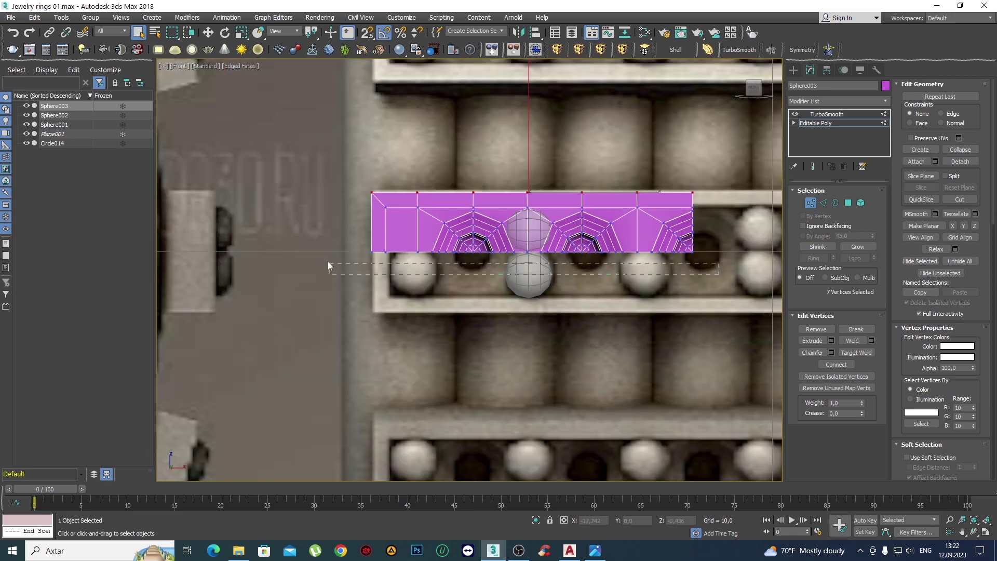
Box-select the bottom vertices and delete the TurboSmooth modifier from the stack.
{"action": "left_click_drag", "start_coordinate": [318, 254], "coordinate": [313, 253]}
{"action": "left_click_drag", "start_coordinate": [332, 255], "coordinate": [324, 251]}
{"action": "scroll", "coordinate": [446, 255], "scroll_direction": "up", "scroll_amount": 2}
{"action": "middle_click_drag", "start_coordinate": [497, 257], "coordinate": [382, 235]}
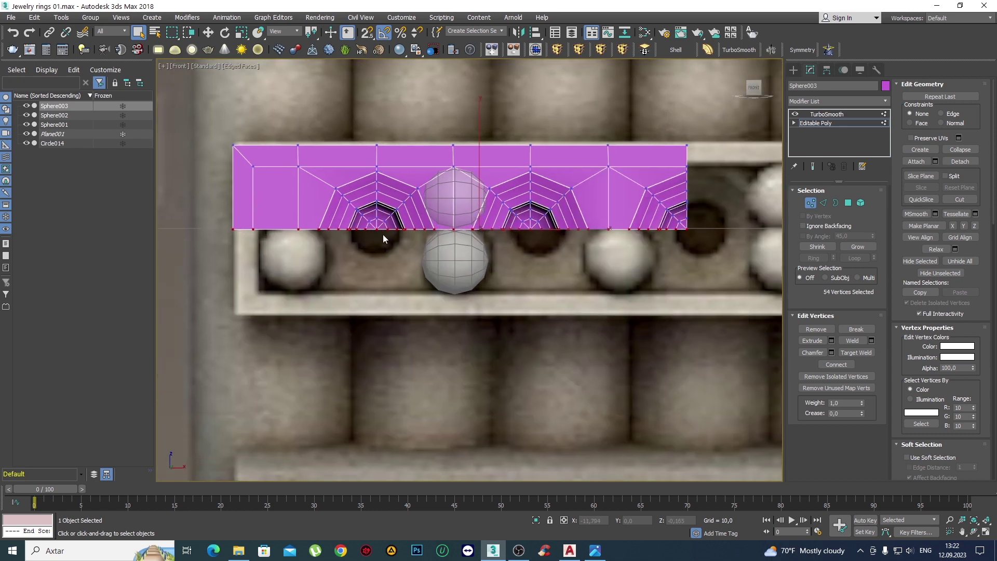
{"action": "right_click", "coordinate": [835, 112]}
{"action": "left_click", "coordinate": [856, 130]}
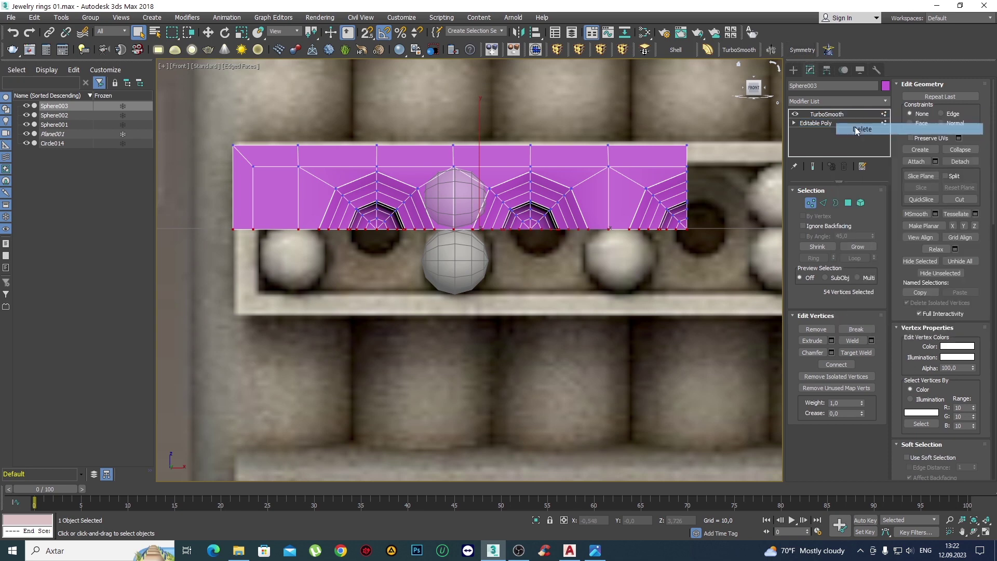
Add a Symmetry modifier to the strip with Flip enabled.
{"action": "left_click", "coordinate": [799, 53]}
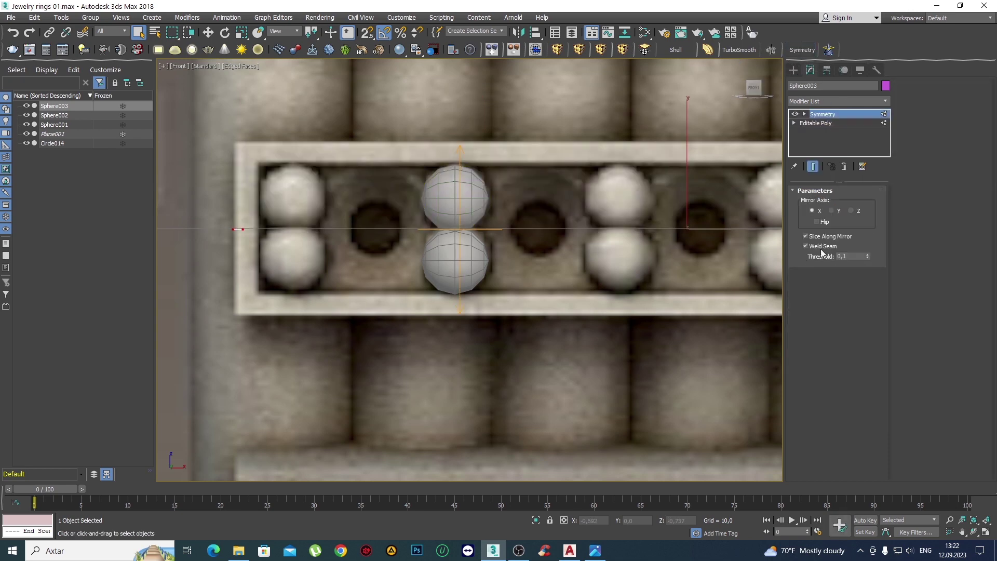
{"action": "left_click", "coordinate": [823, 223]}
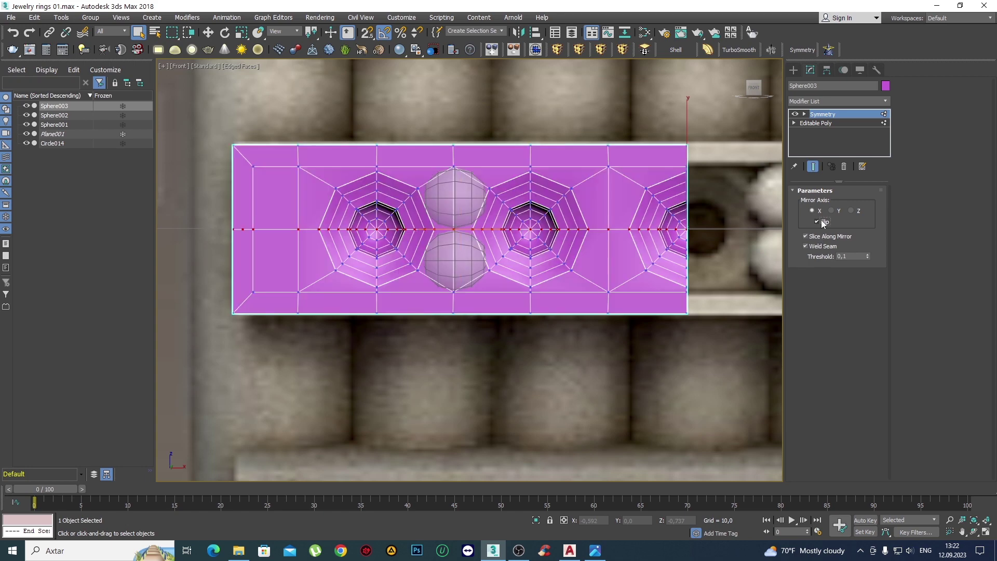
{"action": "middle_click_drag", "start_coordinate": [642, 212], "coordinate": [567, 226]}
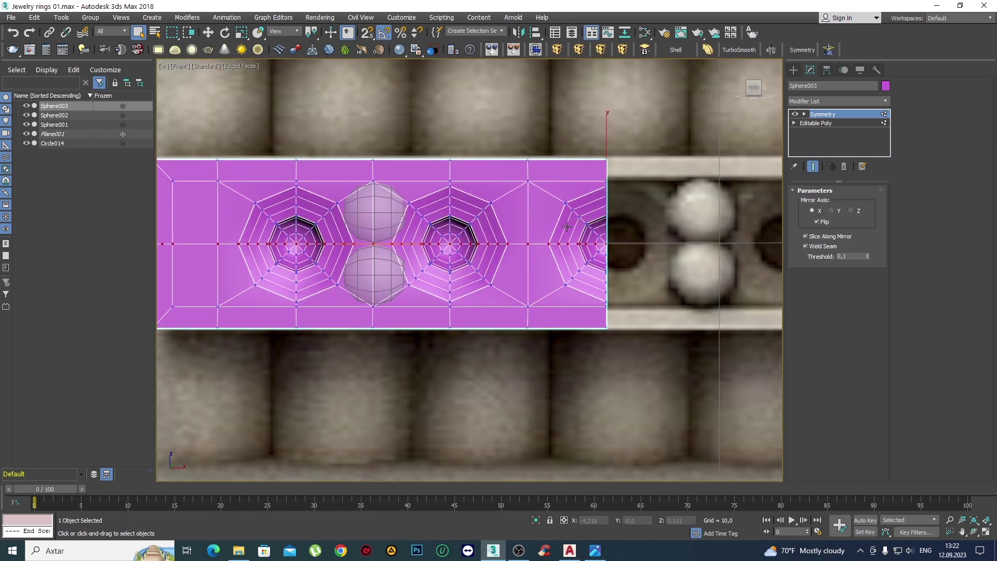
{"action": "key", "text": "p"}
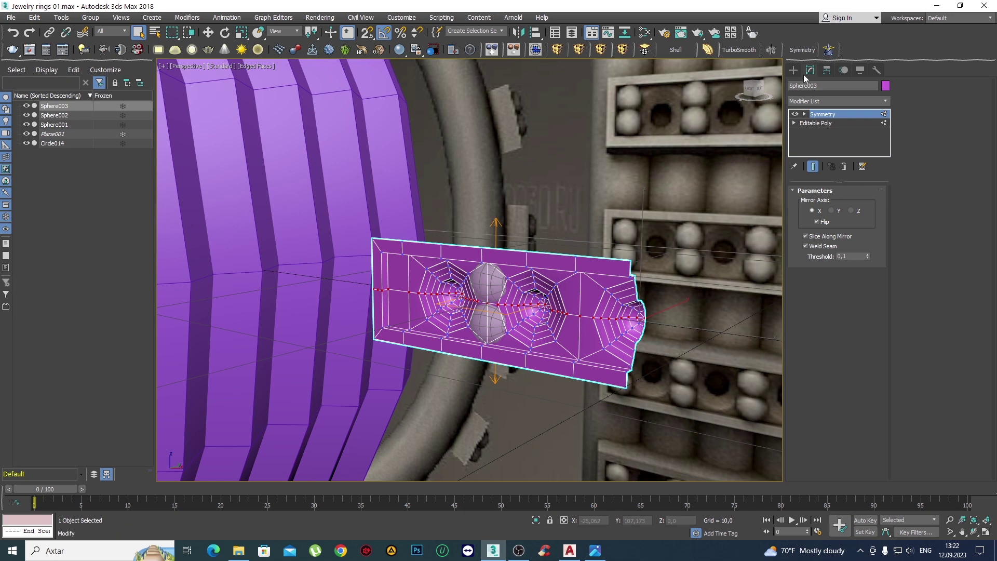
Remove the accidentally added second Symmetry modifier.
{"action": "left_click", "coordinate": [794, 67]}
{"action": "left_click", "coordinate": [802, 49]}
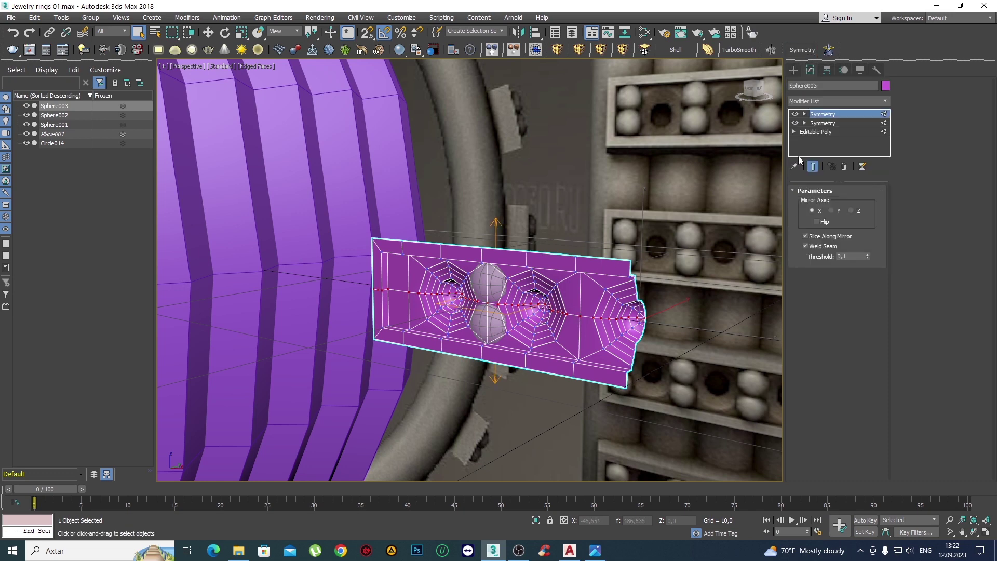
{"action": "right_click", "coordinate": [839, 124]}
{"action": "left_click", "coordinate": [852, 130]}
Check the mirrored result from Editable Poly, then add TurboSmooth on top.
{"action": "left_click", "coordinate": [818, 124]}
{"action": "left_click", "coordinate": [812, 203]}
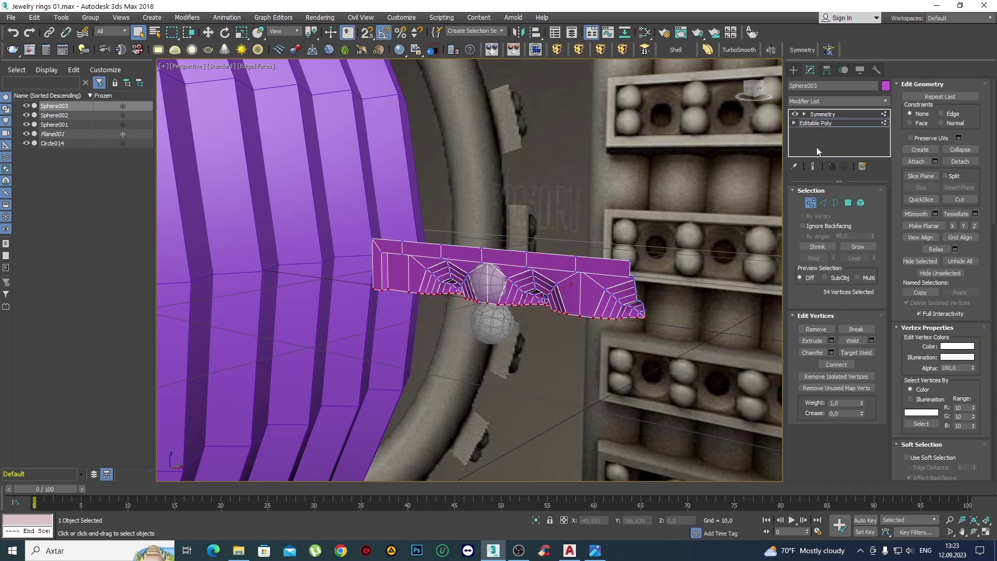
{"action": "left_click", "coordinate": [812, 202]}
{"action": "left_click", "coordinate": [793, 70]}
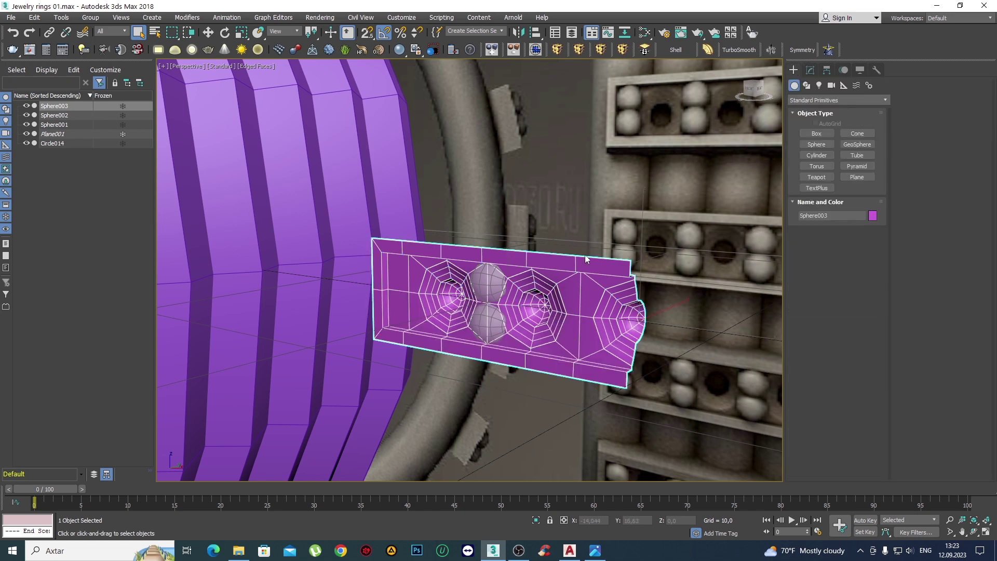
{"action": "middle_click_drag", "start_coordinate": [585, 255], "coordinate": [603, 253], "text": "alt"}
{"action": "left_click", "coordinate": [808, 71]}
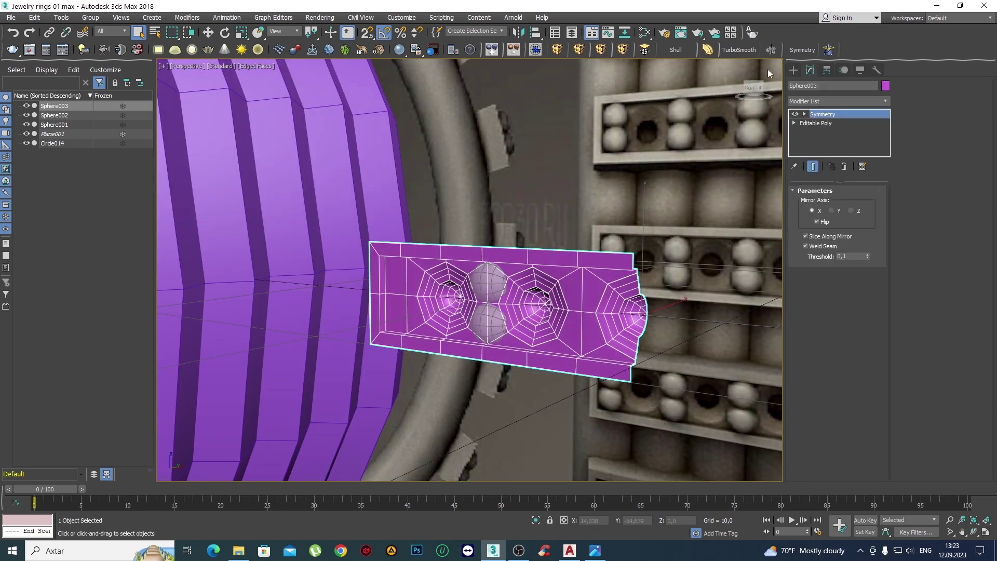
{"action": "left_click", "coordinate": [742, 50]}
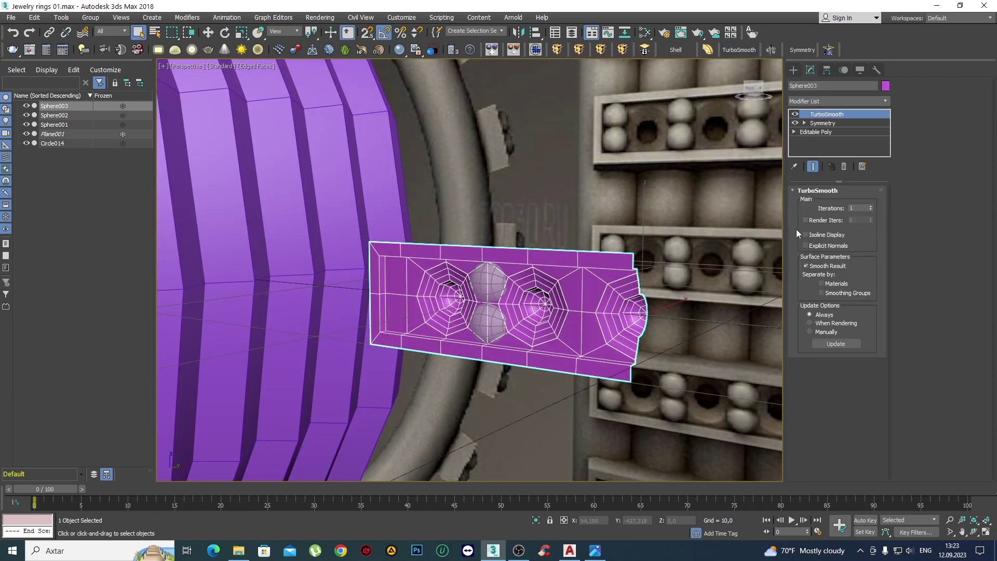
Orbit and zoom to inspect the smoothed strip's left end from a near-frontal angle.
{"action": "mouse_move", "coordinate": [773, 244]}
{"action": "middle_mouse_down", "text": "alt"}
{"action": "mouse_move", "coordinate": [740, 266]}
{"action": "mouse_move", "coordinate": [711, 260]}
{"action": "middle_mouse_up", "text": "alt"}
{"action": "scroll", "coordinate": [471, 291], "scroll_direction": "up", "scroll_amount": 3}
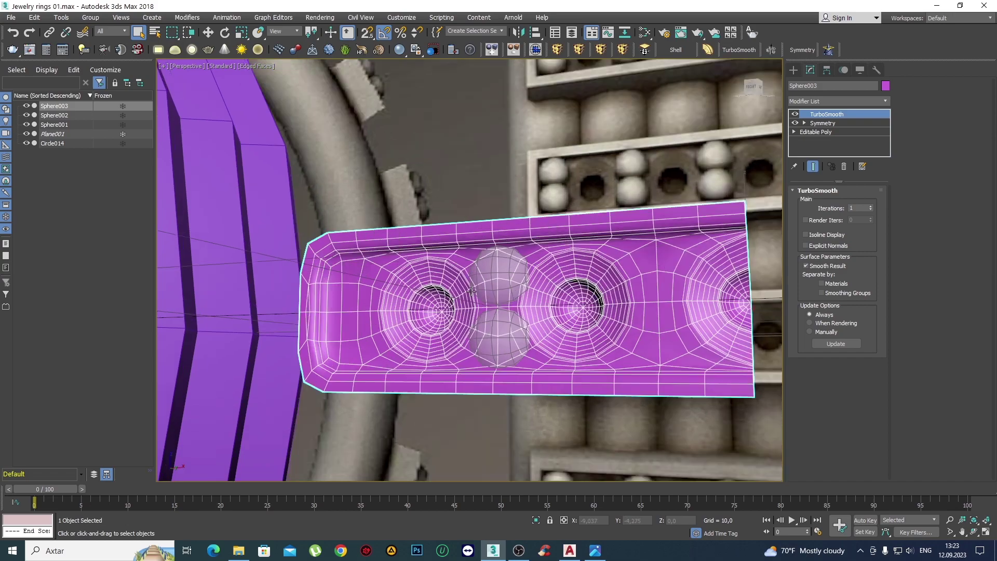
{"action": "scroll", "coordinate": [471, 290], "scroll_direction": "up", "scroll_amount": 3}
{"action": "middle_click_drag", "start_coordinate": [218, 317], "coordinate": [323, 317]}
{"action": "scroll", "coordinate": [351, 306], "scroll_direction": "up", "scroll_amount": 3}
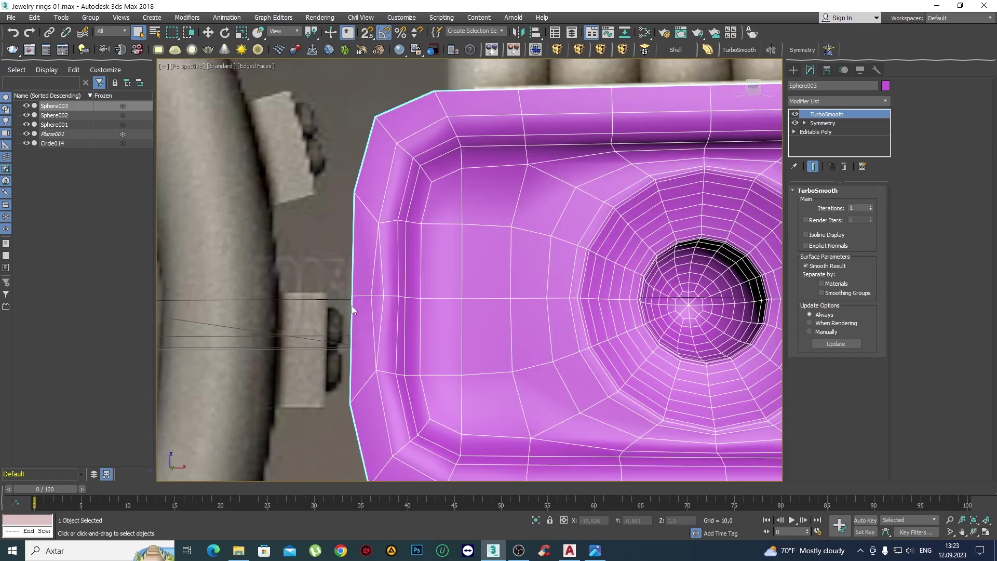
{"action": "scroll", "coordinate": [368, 287], "scroll_direction": "down", "scroll_amount": 3}
{"action": "scroll", "coordinate": [385, 278], "scroll_direction": "down", "scroll_amount": 3}
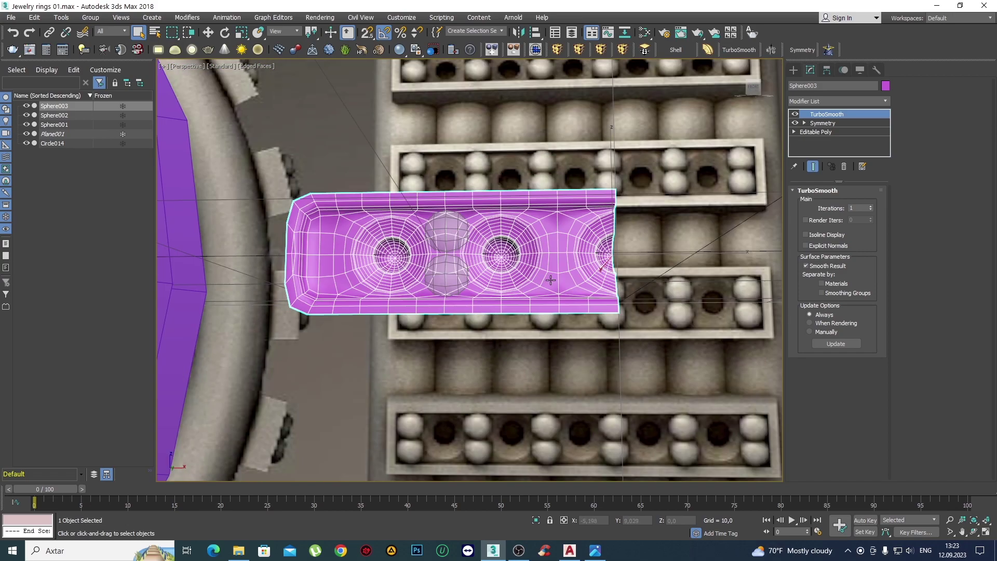
{"action": "scroll", "coordinate": [534, 278], "scroll_direction": "up", "scroll_amount": 3}
Check the rounded left end, then drop to Sphere003's Editable Poly base mesh.
{"action": "middle_click_drag", "start_coordinate": [534, 278], "coordinate": [570, 270], "text": "alt"}
{"action": "scroll", "coordinate": [519, 270], "scroll_direction": "up", "scroll_amount": 2}
{"action": "middle_click_drag", "start_coordinate": [485, 271], "coordinate": [571, 305]}
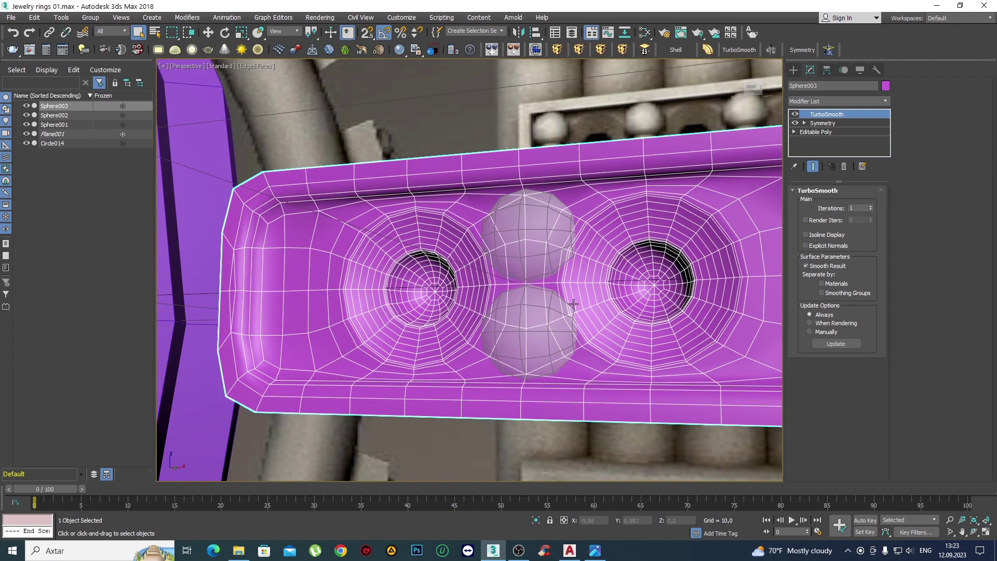
{"action": "scroll", "coordinate": [571, 305], "scroll_direction": "up", "scroll_amount": 2}
{"action": "scroll", "coordinate": [397, 280], "scroll_direction": "down", "scroll_amount": 2}
{"action": "scroll", "coordinate": [381, 258], "scroll_direction": "up", "scroll_amount": 2}
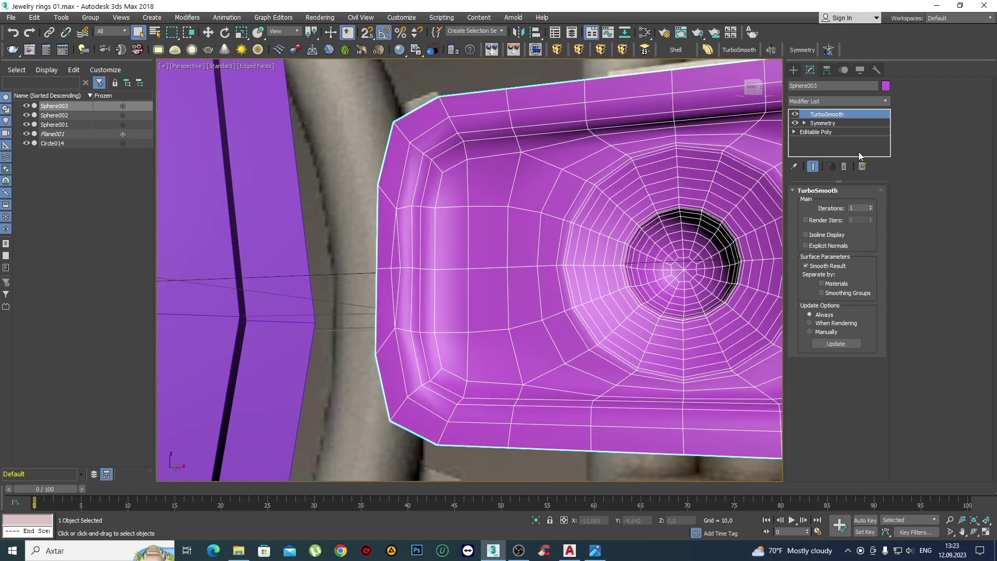
{"action": "left_click", "coordinate": [839, 132]}
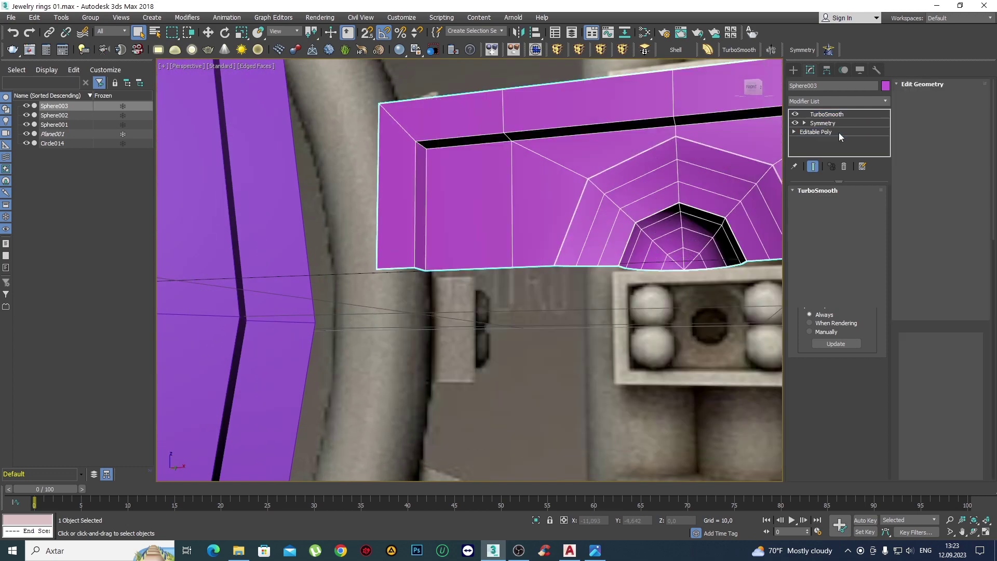
{"action": "mouse_move", "coordinate": [493, 282]}
{"action": "middle_mouse_down", "text": "alt"}
{"action": "mouse_move", "coordinate": [443, 282]}
{"action": "mouse_move", "coordinate": [489, 300]}
{"action": "middle_mouse_up", "text": "alt"}
In the Front view in Vertex mode, select the band's lower-left corner vertex.
{"action": "key", "text": "f"}
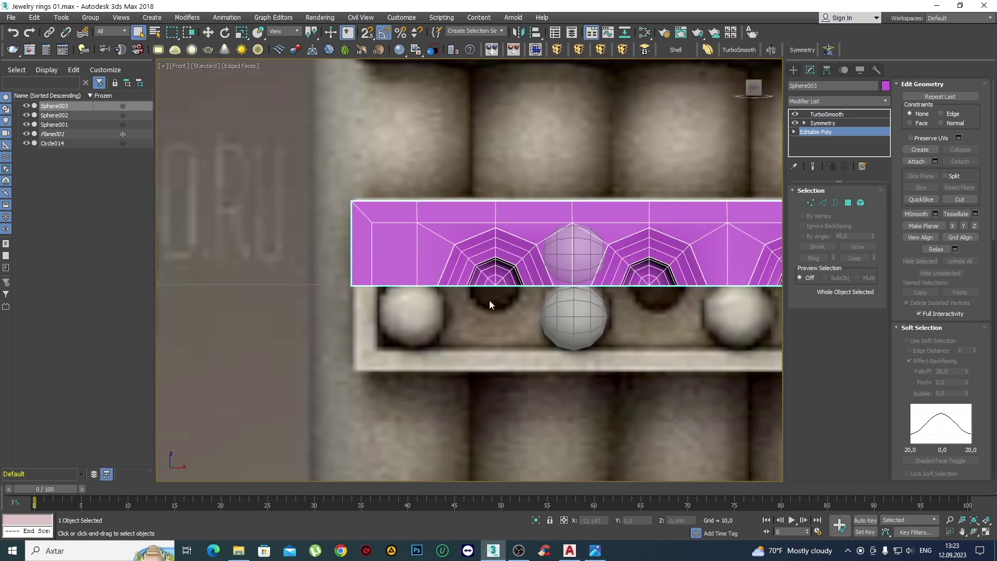
{"action": "scroll", "coordinate": [422, 307], "scroll_direction": "up", "scroll_amount": 2}
{"action": "key", "text": "1"}
{"action": "scroll", "coordinate": [294, 304], "scroll_direction": "up", "scroll_amount": 2}
{"action": "mouse_move", "coordinate": [295, 303]}
{"action": "middle_mouse_down"}
{"action": "mouse_move", "coordinate": [271, 297]}
{"action": "mouse_move", "coordinate": [384, 296]}
{"action": "middle_mouse_up"}
{"action": "scroll", "coordinate": [384, 296], "scroll_direction": "up", "scroll_amount": 3}
{"action": "left_click_drag", "start_coordinate": [323, 265], "coordinate": [371, 282]}
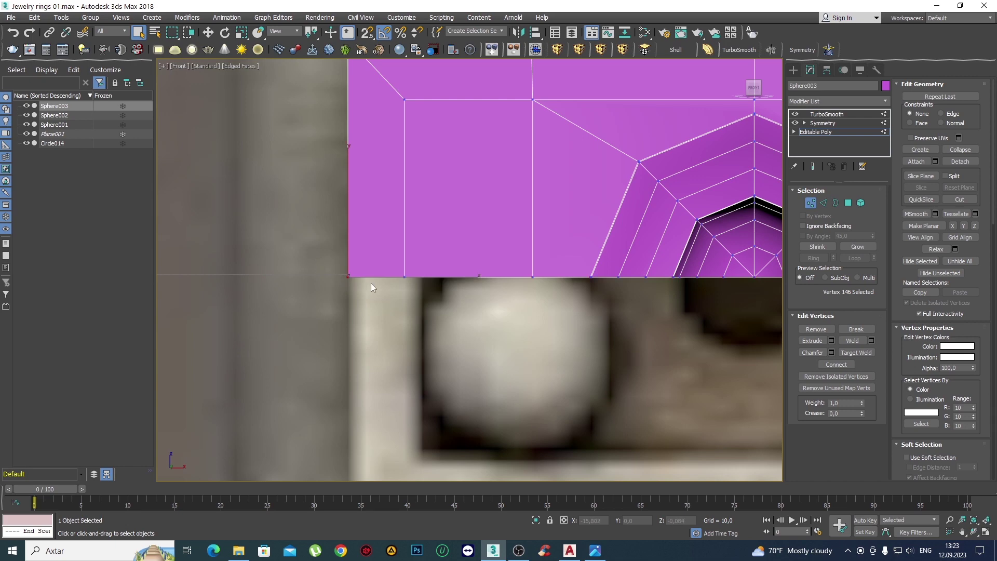
Select all vertices along the band's bottom edge with a crossing window.
{"action": "scroll", "coordinate": [352, 287], "scroll_direction": "down", "scroll_amount": 4}
{"action": "scroll", "coordinate": [352, 287], "scroll_direction": "down", "scroll_amount": 2}
{"action": "scroll", "coordinate": [415, 290], "scroll_direction": "down", "scroll_amount": 2}
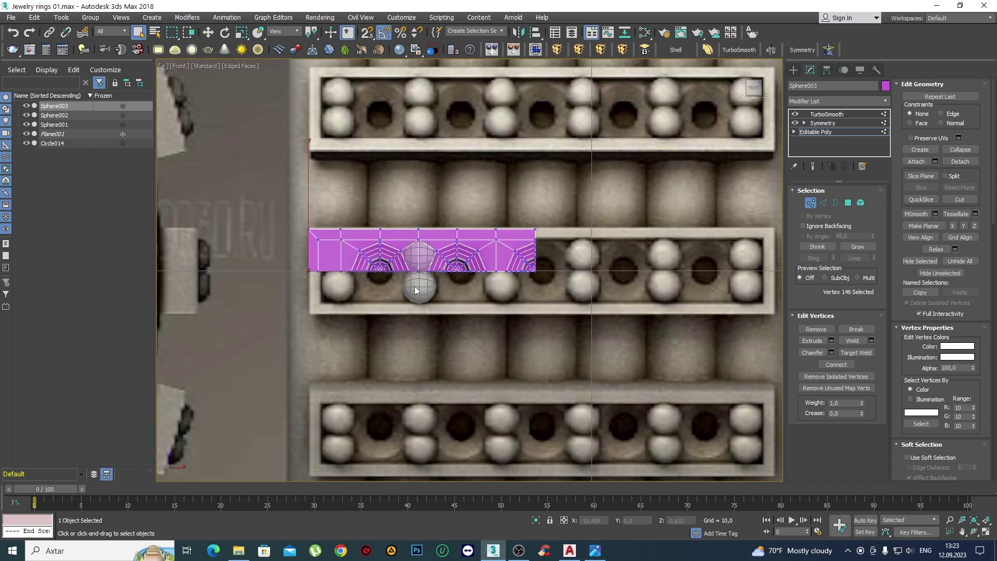
{"action": "scroll", "coordinate": [504, 281], "scroll_direction": "up", "scroll_amount": 2}
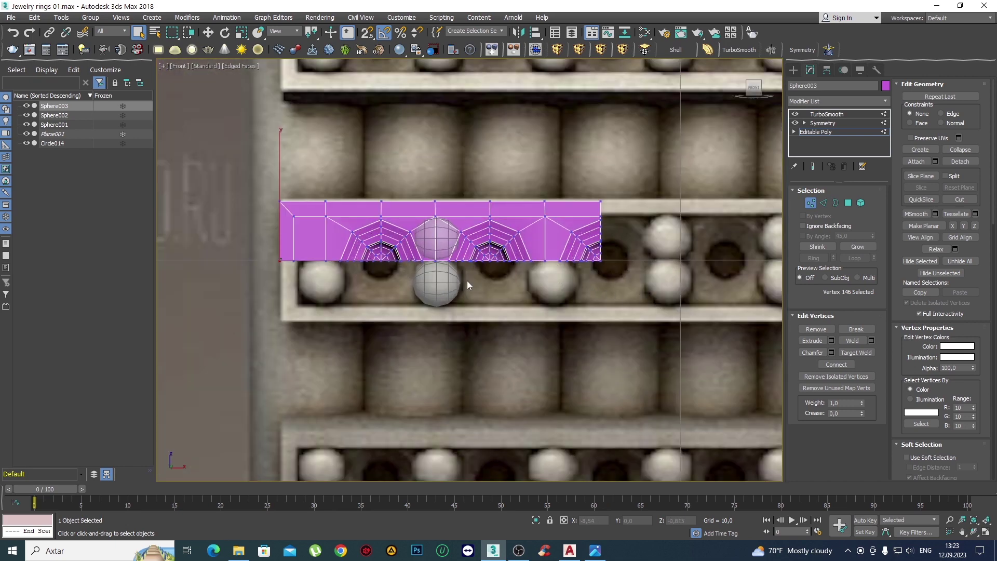
{"action": "middle_click_drag", "start_coordinate": [467, 284], "coordinate": [534, 286]}
{"action": "left_click_drag", "start_coordinate": [299, 269], "coordinate": [289, 263]}
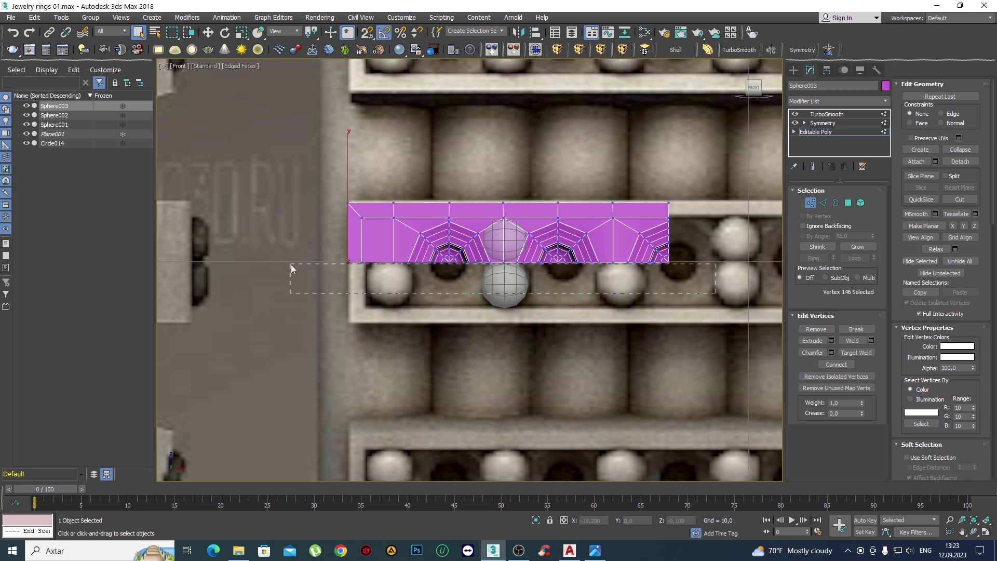
Orbit around the band and stones, then return to Front view at the Symmetry level.
{"action": "scroll", "coordinate": [418, 259], "scroll_direction": "up", "scroll_amount": 2}
{"action": "scroll", "coordinate": [426, 261], "scroll_direction": "up", "scroll_amount": 1}
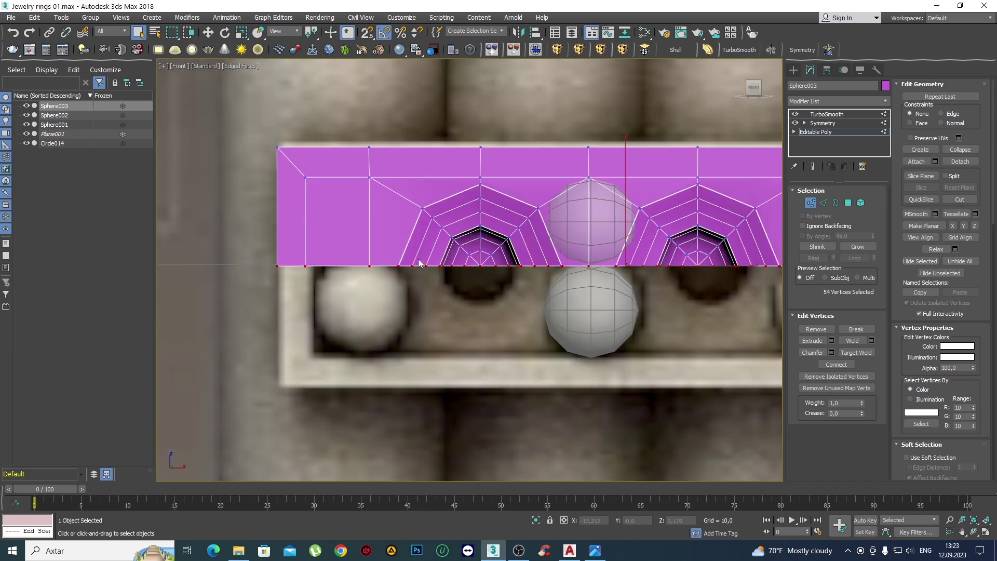
{"action": "scroll", "coordinate": [441, 266], "scroll_direction": "up", "scroll_amount": 3}
{"action": "scroll", "coordinate": [463, 275], "scroll_direction": "up", "scroll_amount": 2}
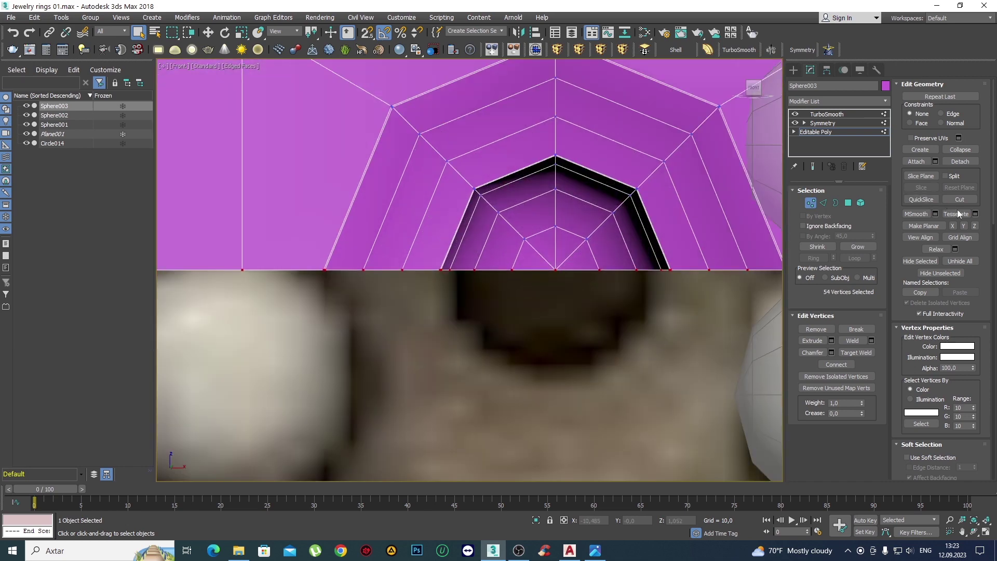
{"action": "scroll", "coordinate": [467, 264], "scroll_direction": "down", "scroll_amount": 3}
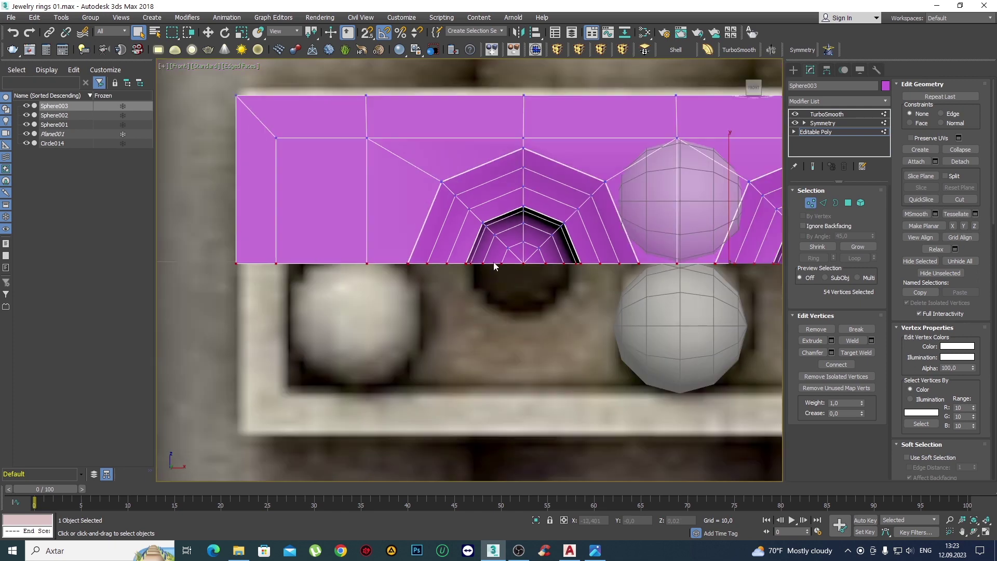
{"action": "middle_click_drag", "start_coordinate": [493, 262], "coordinate": [462, 260], "text": "alt"}
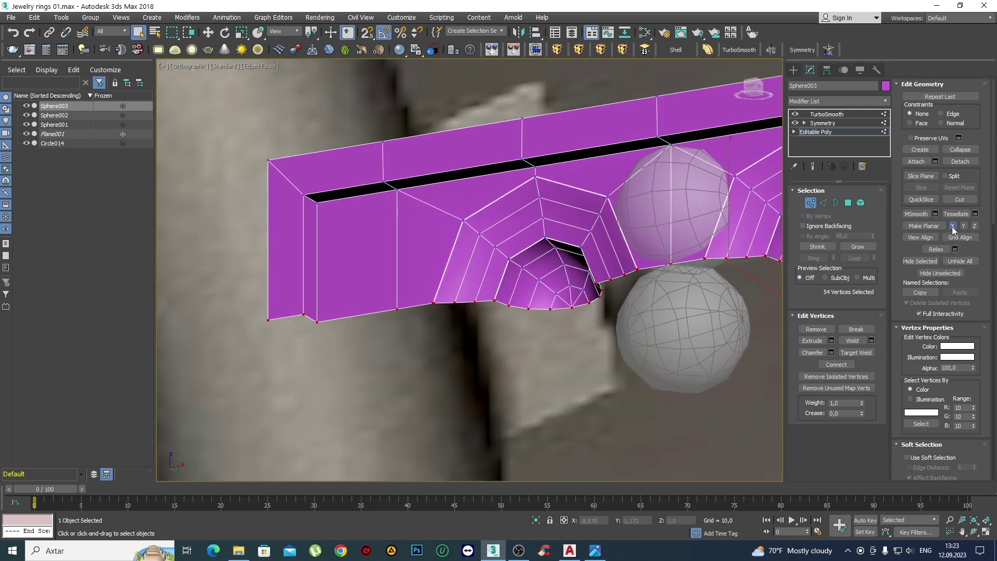
{"action": "middle_click_drag", "start_coordinate": [771, 270], "coordinate": [467, 285], "text": "alt"}
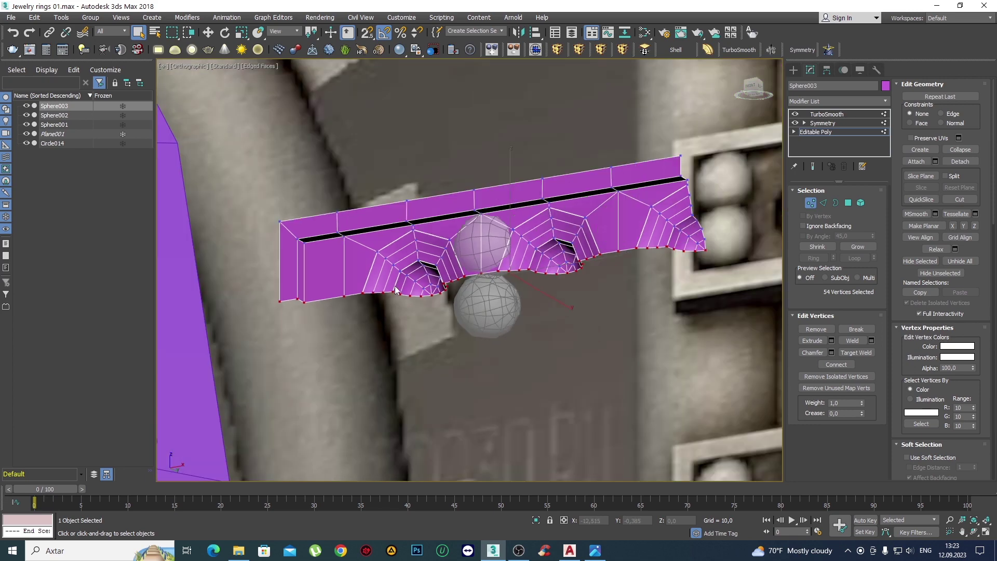
{"action": "key", "text": "f"}
{"action": "scroll", "coordinate": [469, 292], "scroll_direction": "up", "scroll_amount": 1}
{"action": "scroll", "coordinate": [455, 255], "scroll_direction": "up", "scroll_amount": 4}
{"action": "scroll", "coordinate": [455, 258], "scroll_direction": "up", "scroll_amount": 3}
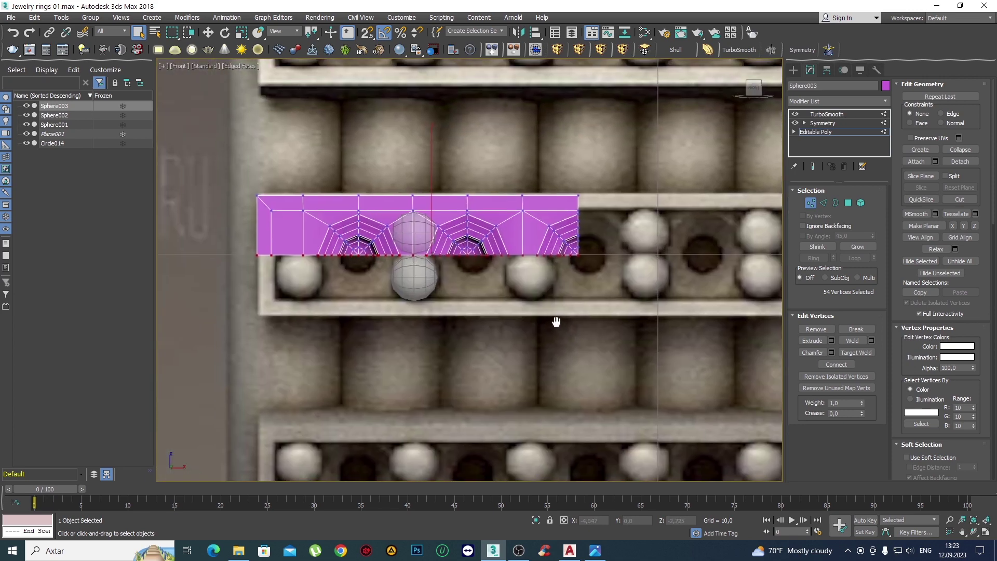
{"action": "left_click", "coordinate": [835, 125]}
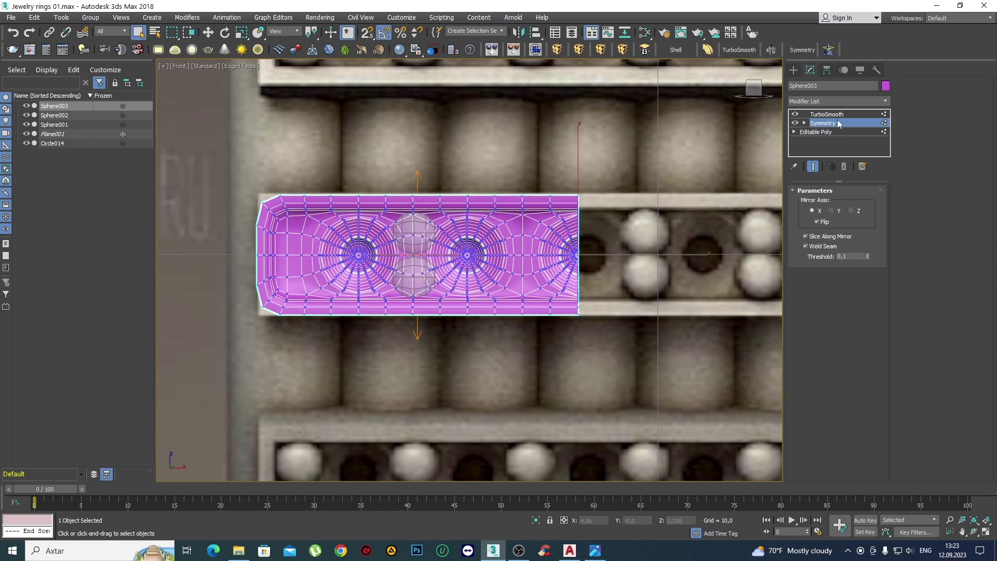
Step through TurboSmooth and Editable Poly, then leave editing to view the finished smoothed band.
{"action": "left_click", "coordinate": [838, 115]}
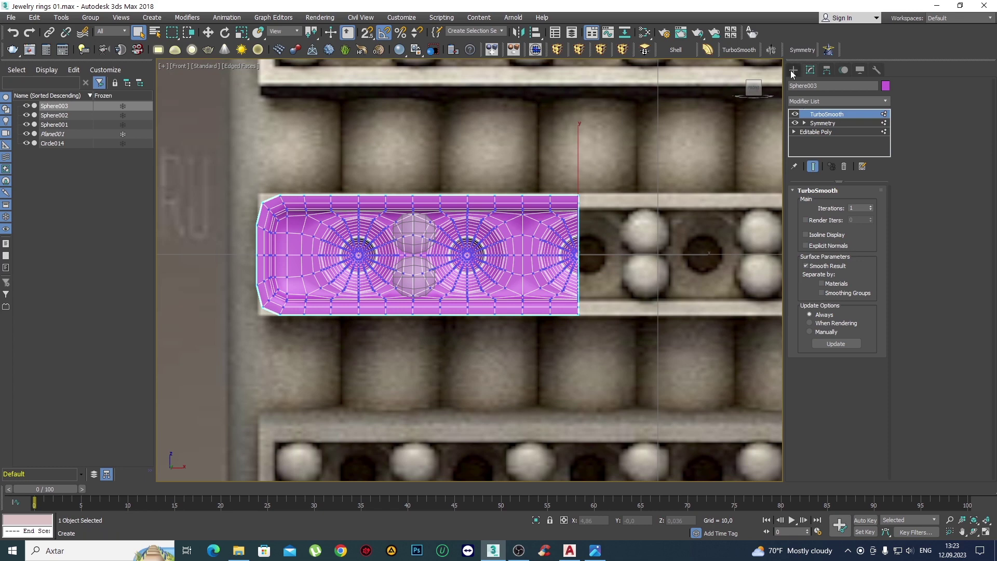
{"action": "left_click", "coordinate": [816, 132]}
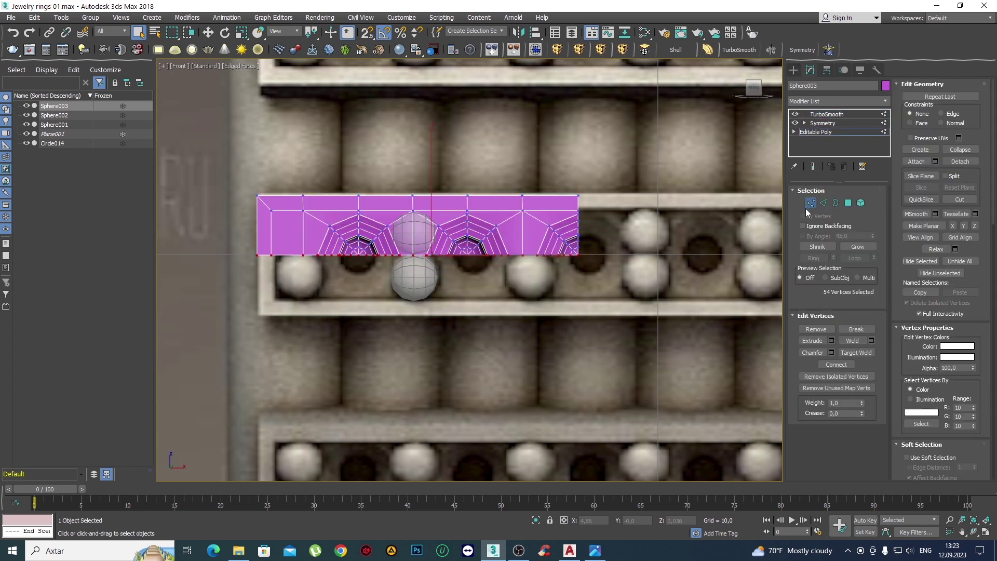
{"action": "left_click", "coordinate": [793, 70]}
{"action": "scroll", "coordinate": [444, 287], "scroll_direction": "up", "scroll_amount": 2}
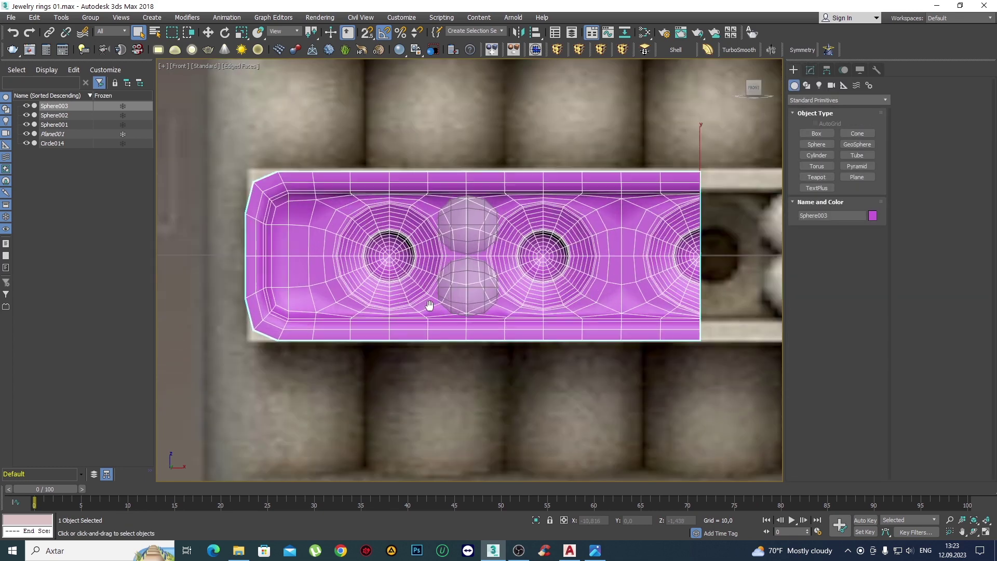
{"action": "key", "text": "F4"}
{"action": "key", "text": "F4"}
Inspect the smoothed band in the Perspective view.
{"action": "key", "text": "p"}
{"action": "scroll", "coordinate": [358, 256], "scroll_direction": "up", "scroll_amount": 3}
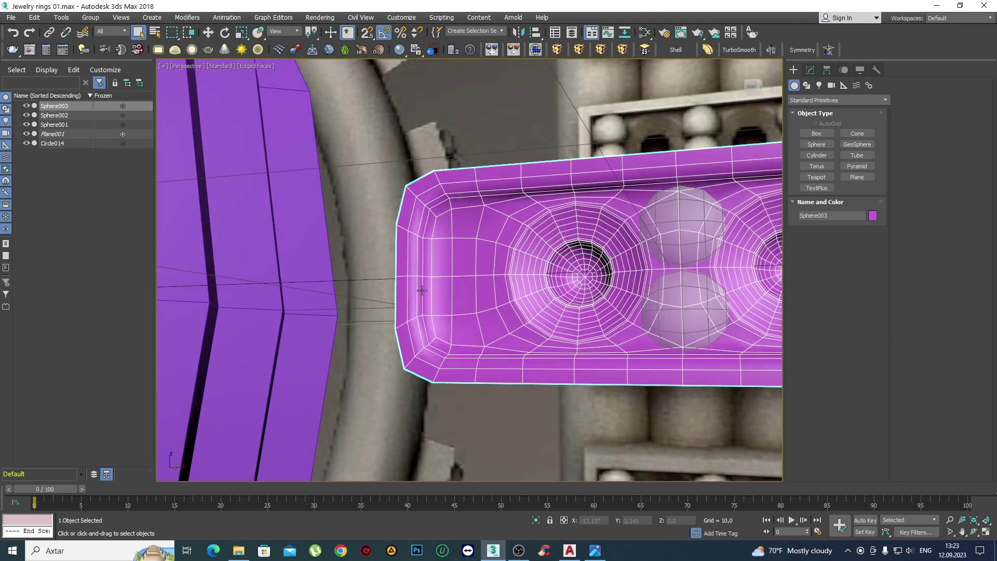
{"action": "middle_click_drag", "start_coordinate": [343, 259], "coordinate": [347, 289]}
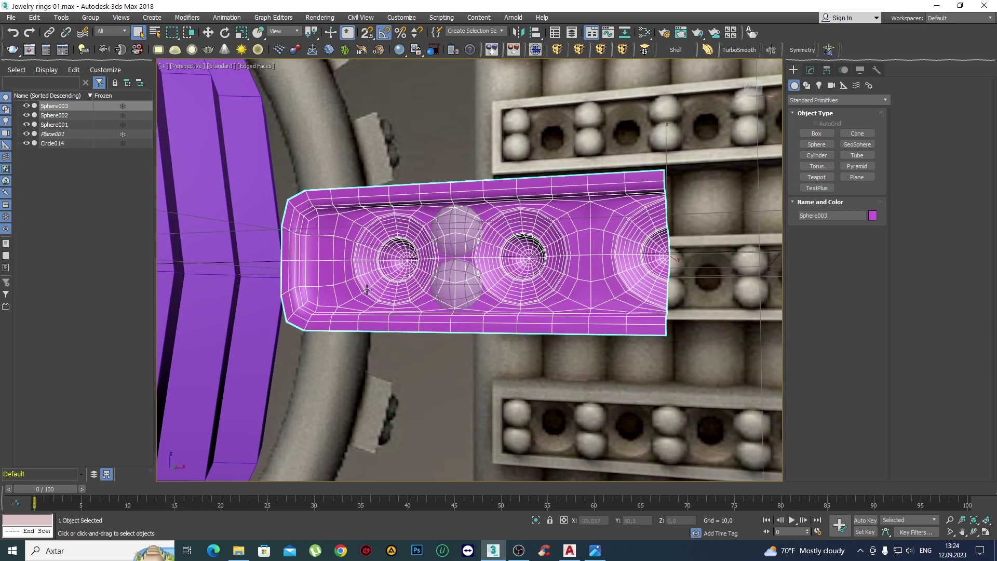
{"action": "middle_click_drag", "start_coordinate": [343, 278], "coordinate": [388, 293]}
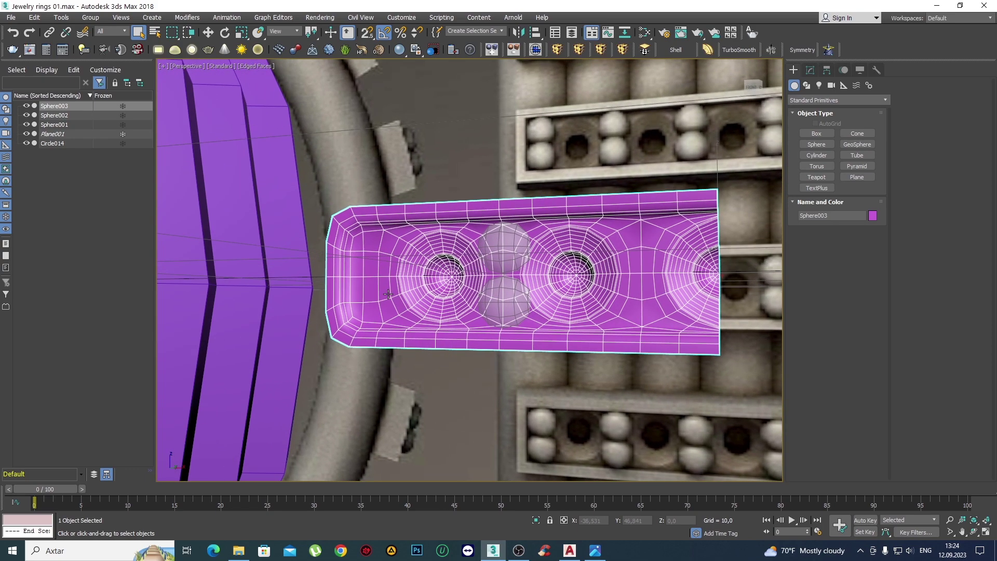
{"action": "scroll", "coordinate": [415, 280], "scroll_direction": "down", "scroll_amount": 5}
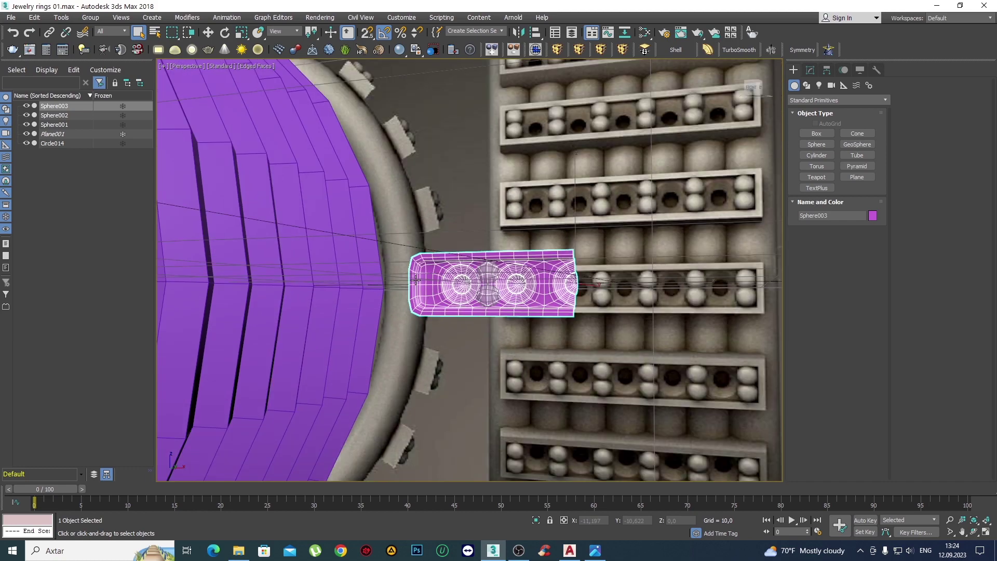
Centre the band in the Front view and return to its TurboSmooth settings.
{"action": "key", "text": "f"}
{"action": "scroll", "coordinate": [416, 280], "scroll_direction": "up", "scroll_amount": 3}
{"action": "scroll", "coordinate": [353, 286], "scroll_direction": "up", "scroll_amount": 3}
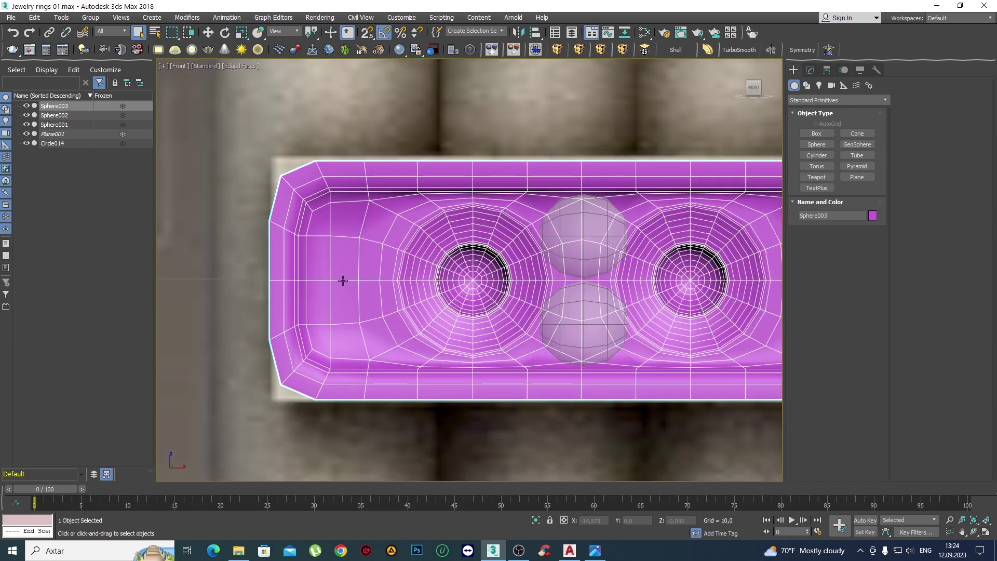
{"action": "middle_click_drag", "start_coordinate": [298, 287], "coordinate": [359, 296]}
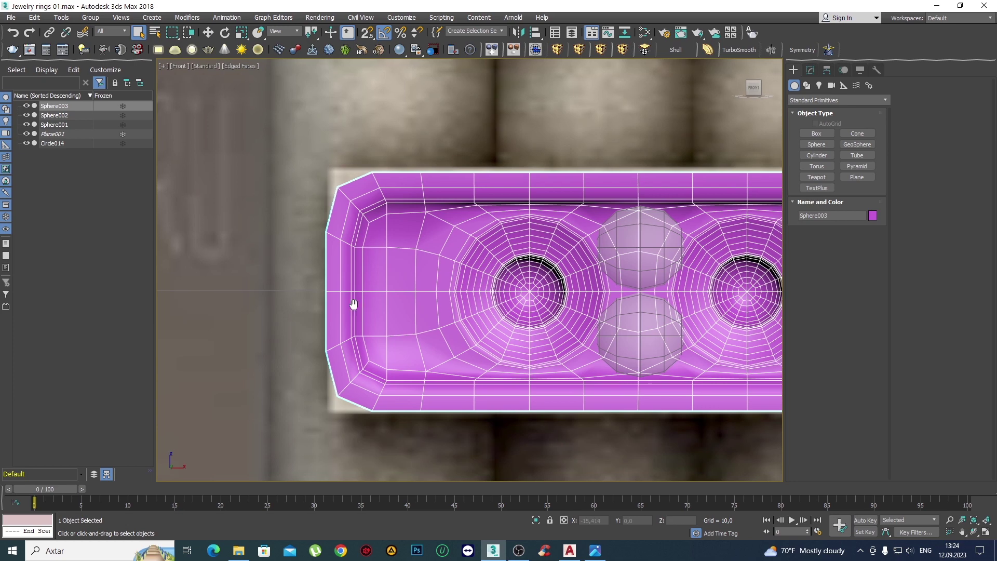
{"action": "scroll", "coordinate": [351, 300], "scroll_direction": "down", "scroll_amount": 4}
{"action": "scroll", "coordinate": [329, 314], "scroll_direction": "up", "scroll_amount": 4}
{"action": "scroll", "coordinate": [336, 310], "scroll_direction": "down", "scroll_amount": 1}
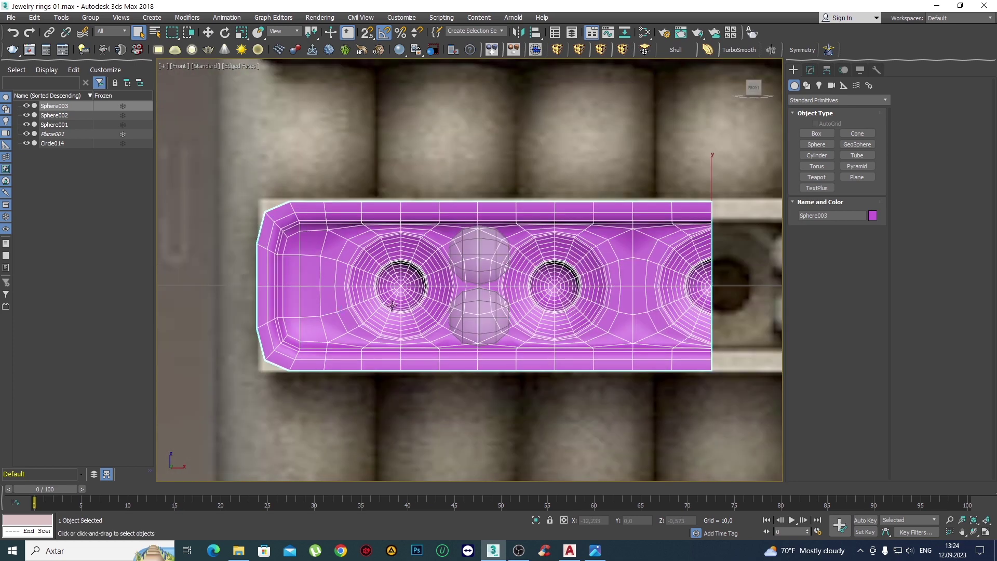
{"action": "middle_click_drag", "start_coordinate": [337, 309], "coordinate": [310, 292]}
{"action": "left_click", "coordinate": [812, 70]}
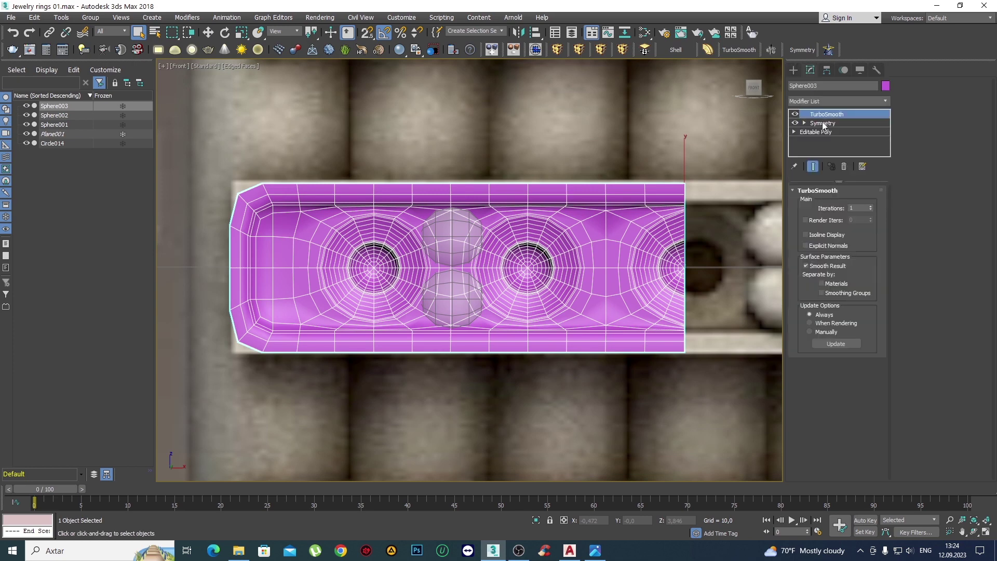
Delete the TurboSmooth modifier from the band.
{"action": "left_click", "coordinate": [825, 132]}
{"action": "middle_click_drag", "start_coordinate": [623, 252], "coordinate": [563, 245]}
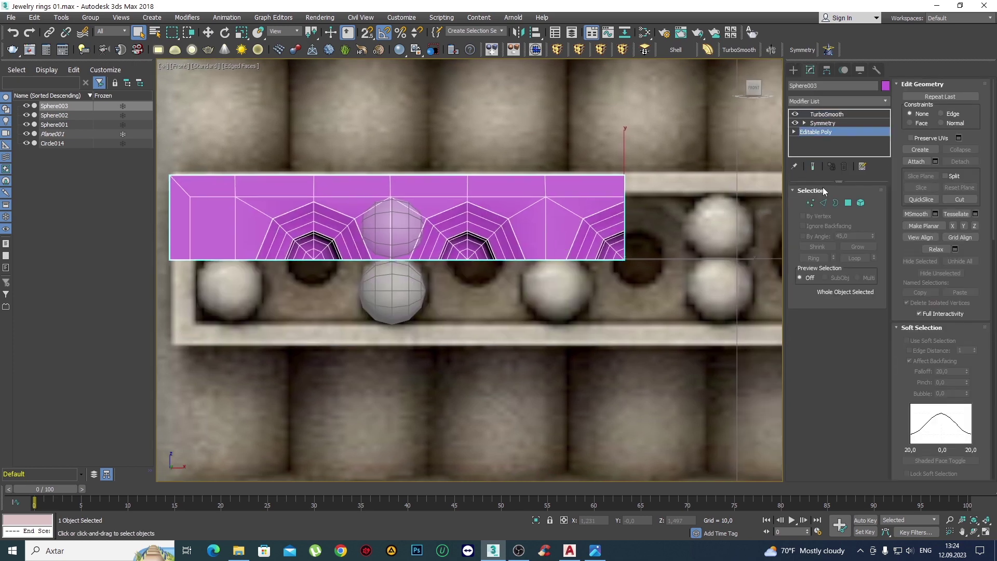
{"action": "right_click", "coordinate": [841, 116]}
{"action": "left_click", "coordinate": [855, 127]}
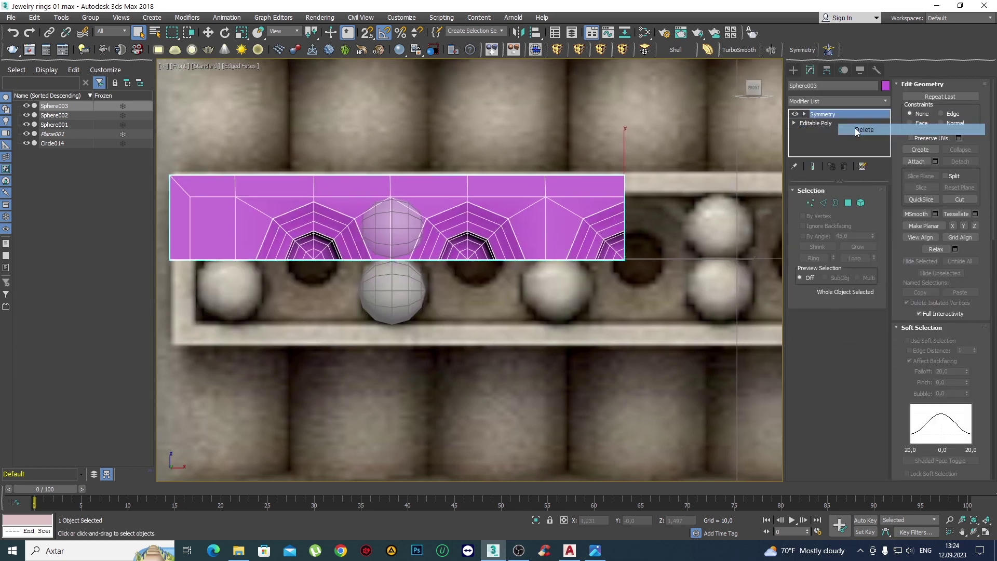
Collapse the Symmetry modifier and stack into a single Editable Poly.
{"action": "left_click", "coordinate": [824, 113]}
{"action": "right_click", "coordinate": [825, 116]}
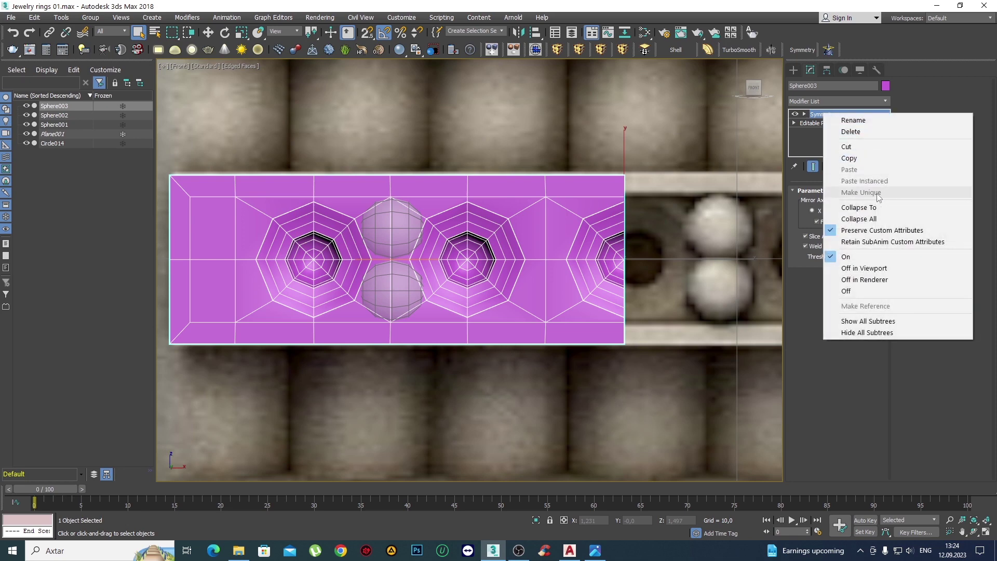
{"action": "left_click", "coordinate": [873, 220]}
{"action": "scroll", "coordinate": [495, 263], "scroll_direction": "down", "scroll_amount": 3}
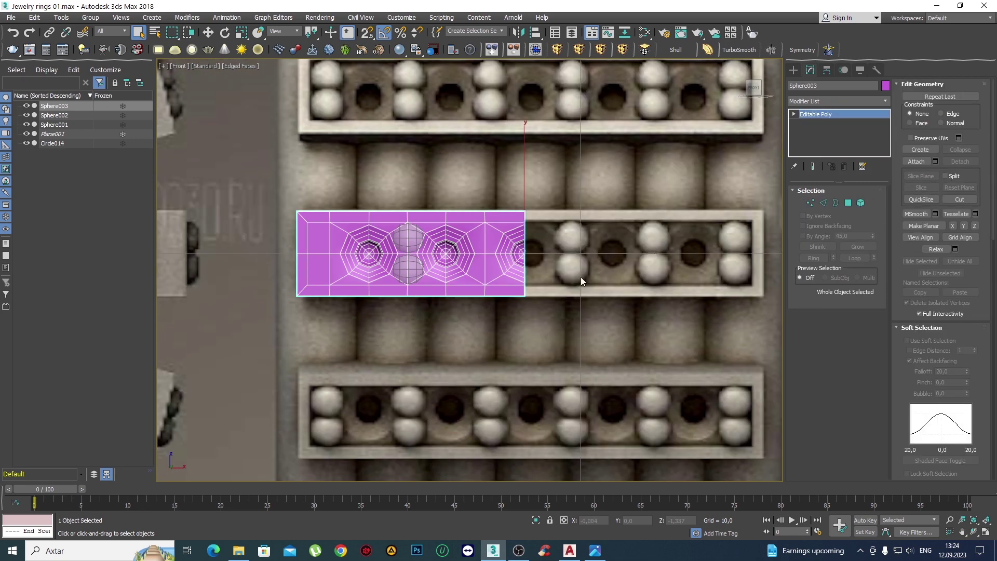
{"action": "scroll", "coordinate": [580, 280], "scroll_direction": "up", "scroll_amount": 2}
Select the column of vertices on the band's right edge in Vertex mode.
{"action": "key", "text": "1"}
{"action": "left_click_drag", "start_coordinate": [526, 340], "coordinate": [530, 203]}
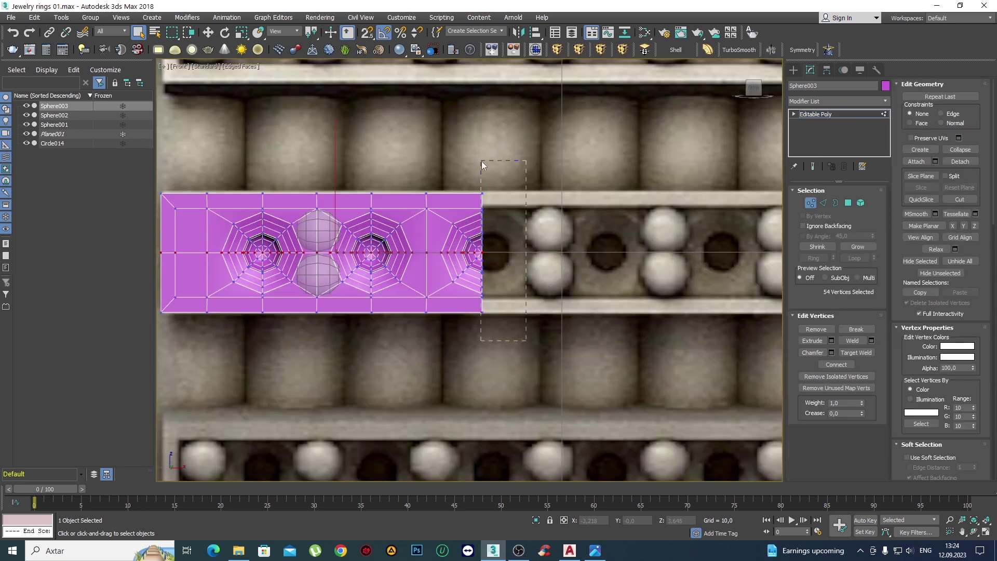
{"action": "left_click_drag", "start_coordinate": [481, 162], "coordinate": [481, 162]}
{"action": "scroll", "coordinate": [487, 249], "scroll_direction": "up", "scroll_amount": 3}
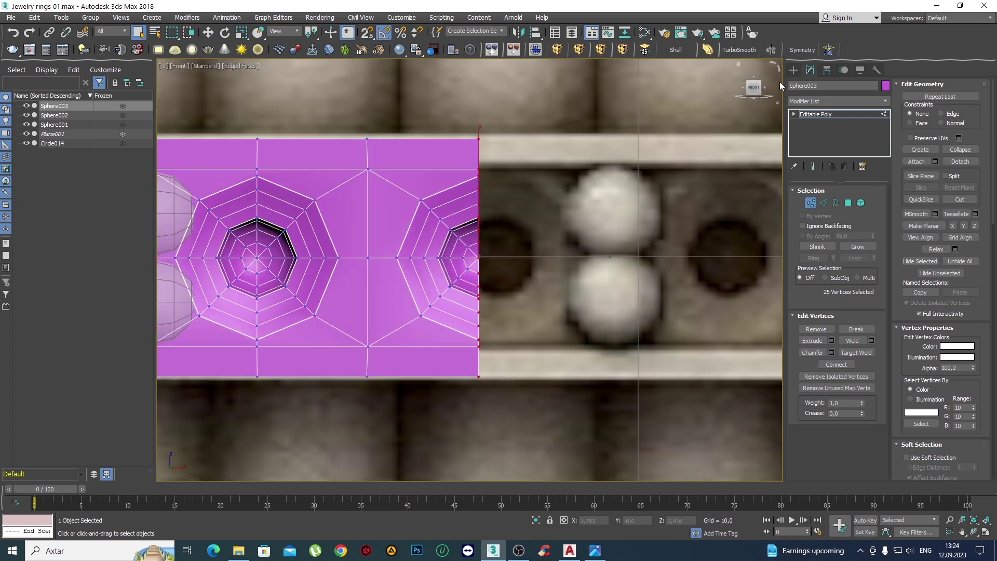
Add a Symmetry modifier mirroring on Y and collapse it into the mesh.
{"action": "left_click", "coordinate": [799, 50]}
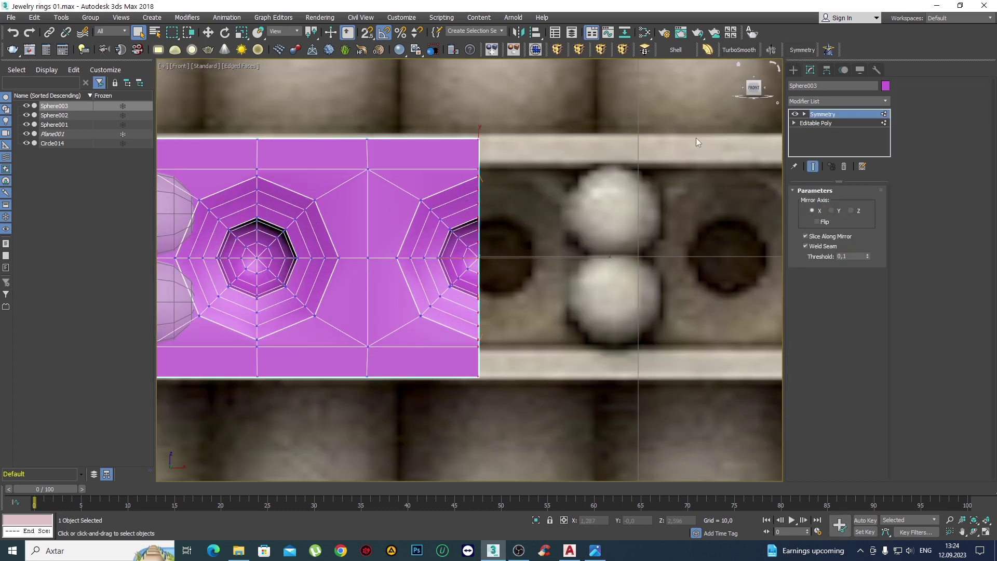
{"action": "left_click", "coordinate": [831, 210]}
{"action": "scroll", "coordinate": [459, 239], "scroll_direction": "down", "scroll_amount": 3}
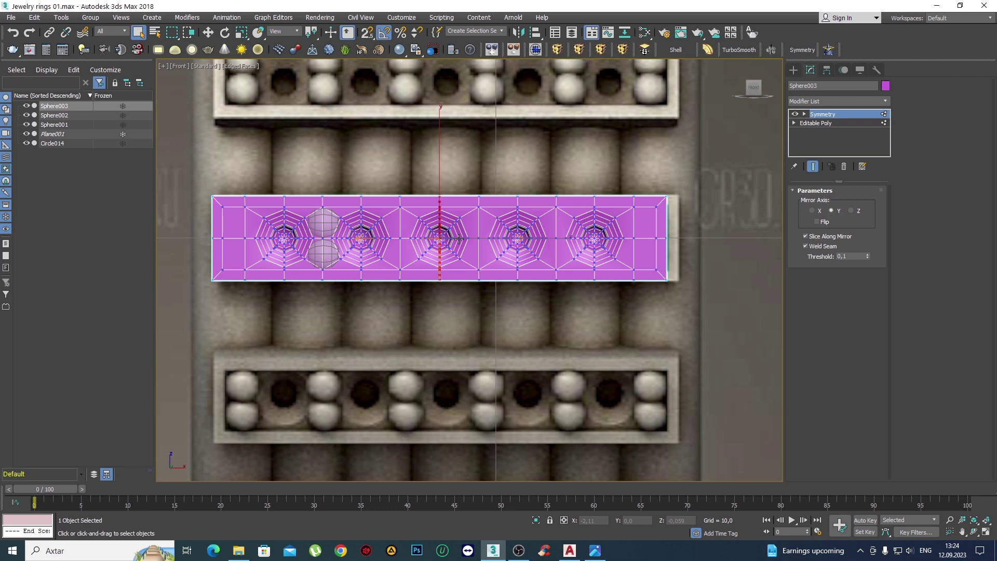
{"action": "right_click", "coordinate": [829, 114]}
{"action": "left_click", "coordinate": [883, 222]}
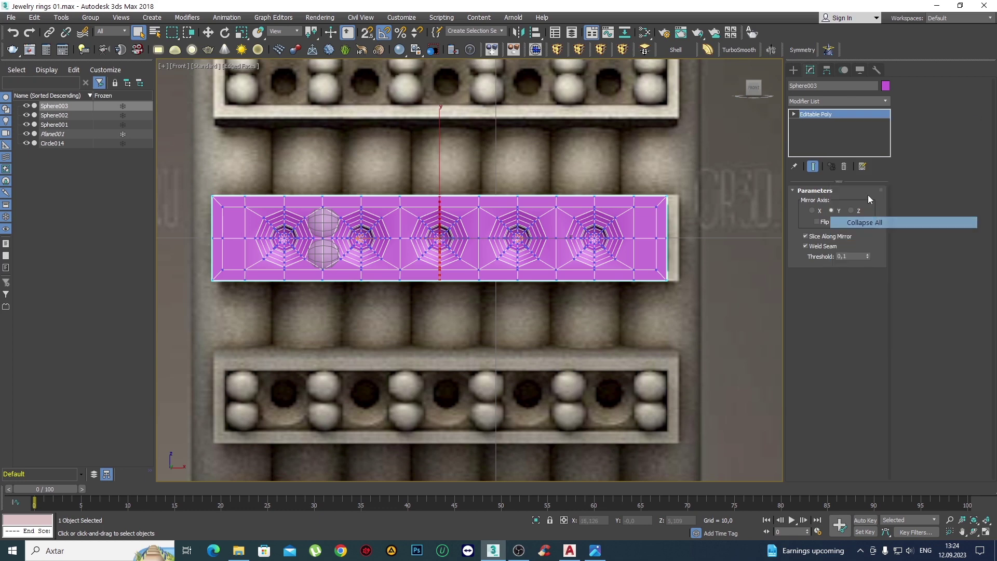
Apply TurboSmooth to the band, then undo it.
{"action": "left_click", "coordinate": [793, 70]}
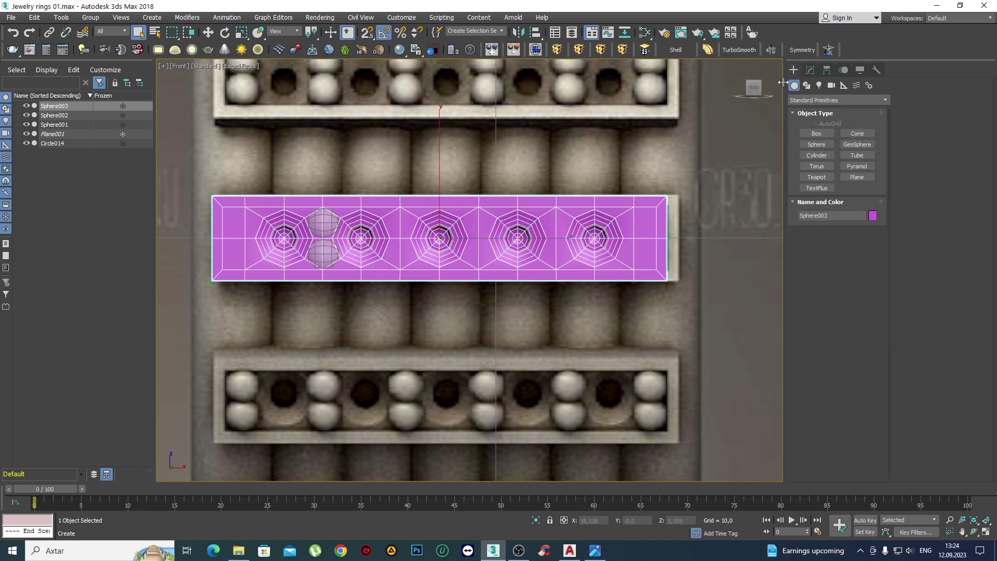
{"action": "left_click", "coordinate": [745, 54]}
{"action": "scroll", "coordinate": [447, 268], "scroll_direction": "up", "scroll_amount": 2}
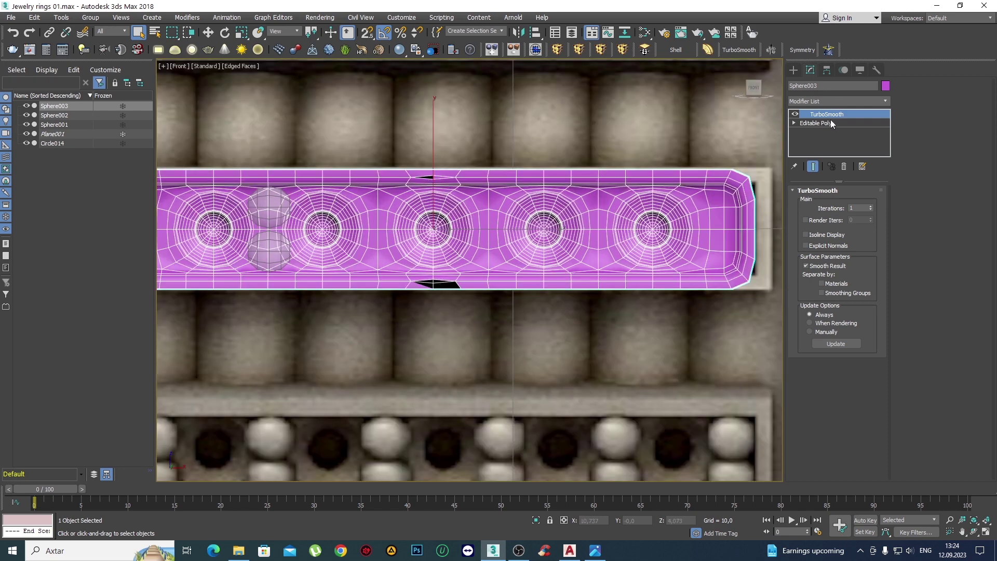
{"action": "middle_click_drag", "start_coordinate": [618, 181], "coordinate": [600, 178]}
{"action": "key", "text": "ctrl+z"}
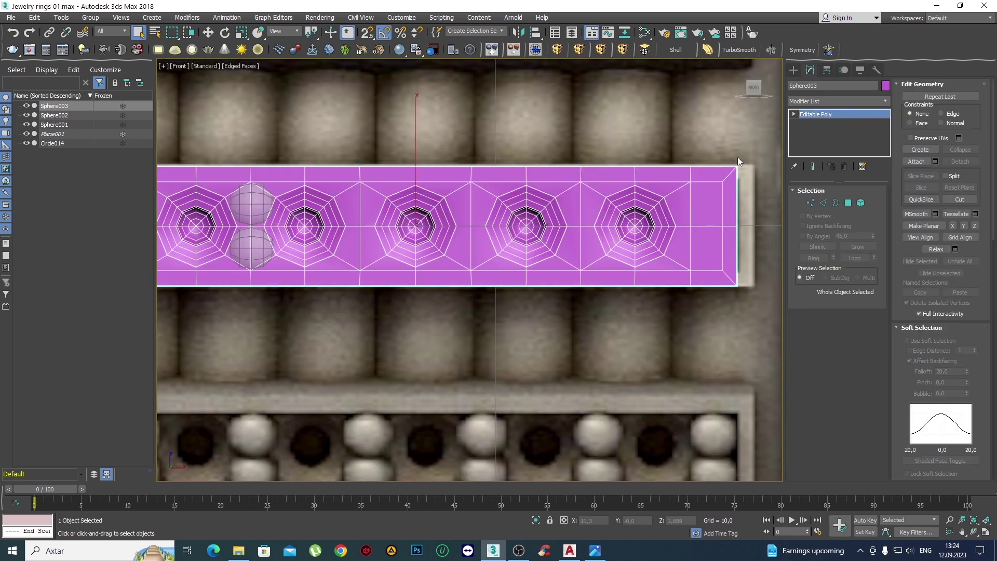
{"action": "middle_click_drag", "start_coordinate": [539, 190], "coordinate": [569, 202]}
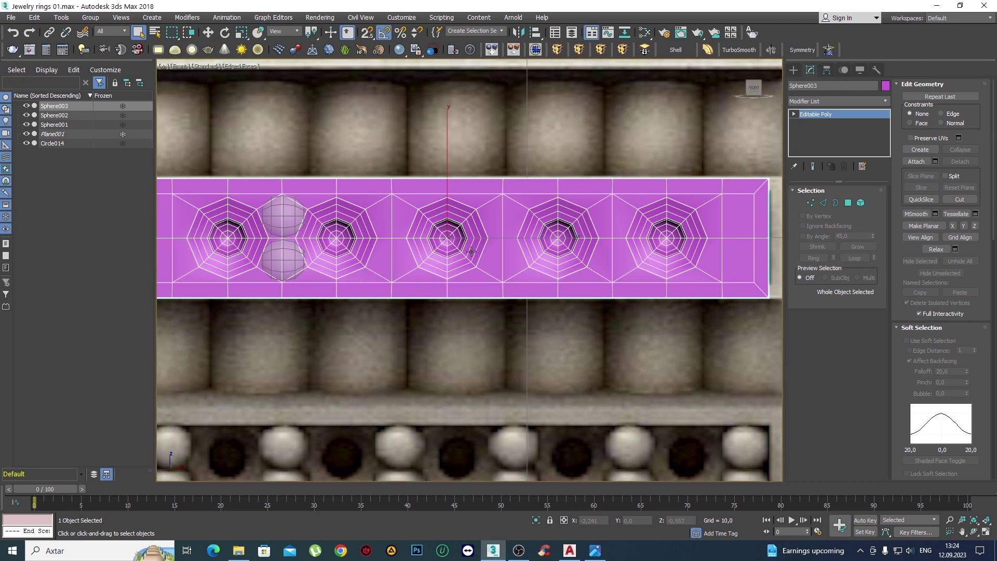
Undo again and delete the Symmetry modifier, keeping the original half band.
{"action": "key", "text": "alt+s"}
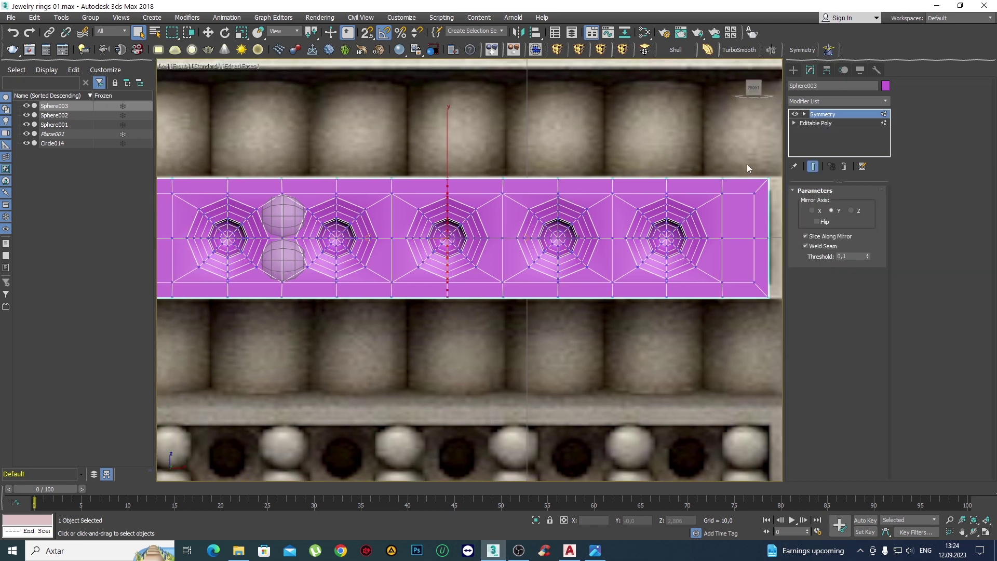
{"action": "right_click", "coordinate": [819, 115]}
{"action": "left_click", "coordinate": [836, 129]}
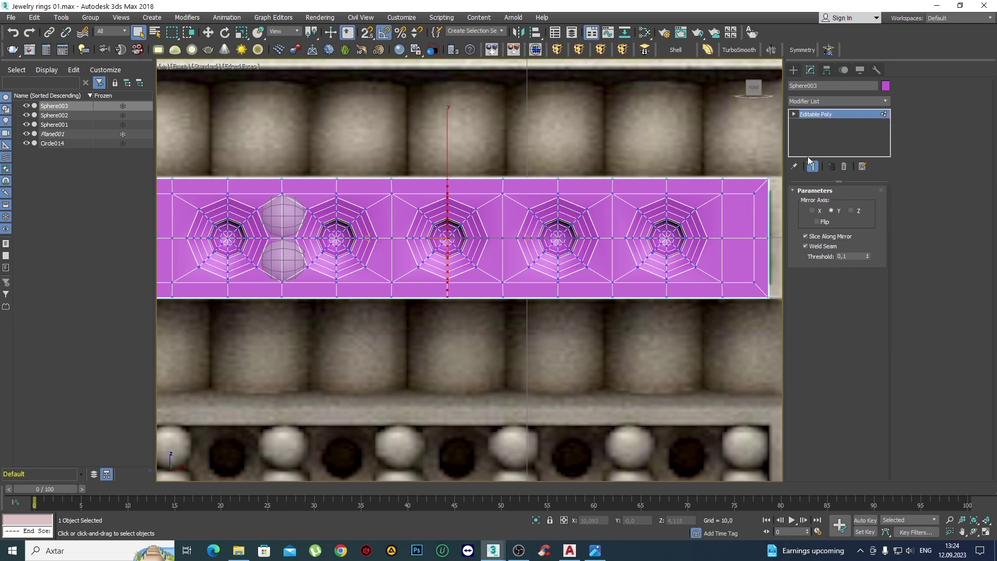
{"action": "scroll", "coordinate": [550, 259], "scroll_direction": "up", "scroll_amount": 3}
{"action": "scroll", "coordinate": [498, 260], "scroll_direction": "up", "scroll_amount": 3}
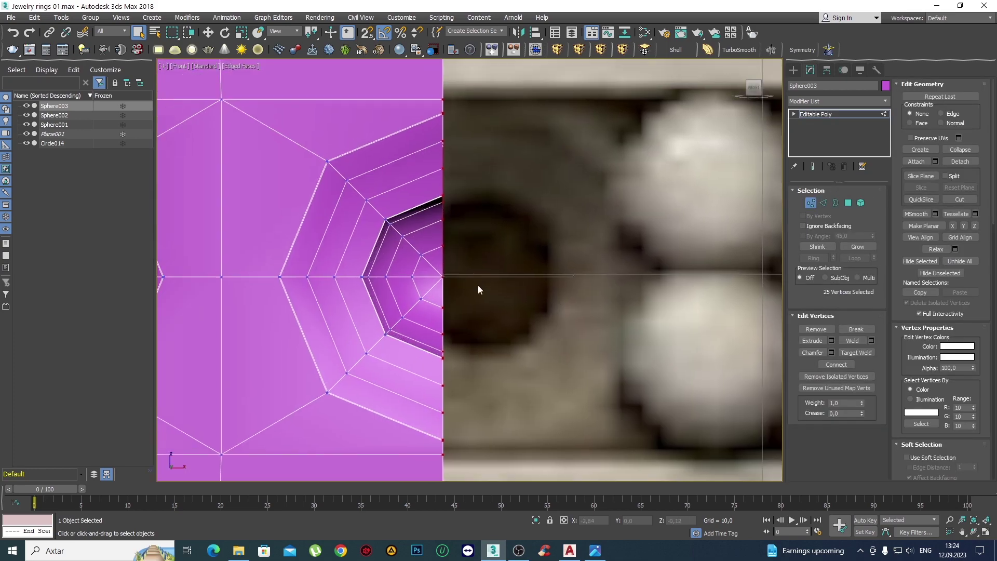
Reframe on the selected vertices and add a Symmetry modifier mirroring on Y.
{"action": "scroll", "coordinate": [478, 285], "scroll_direction": "down", "scroll_amount": 3}
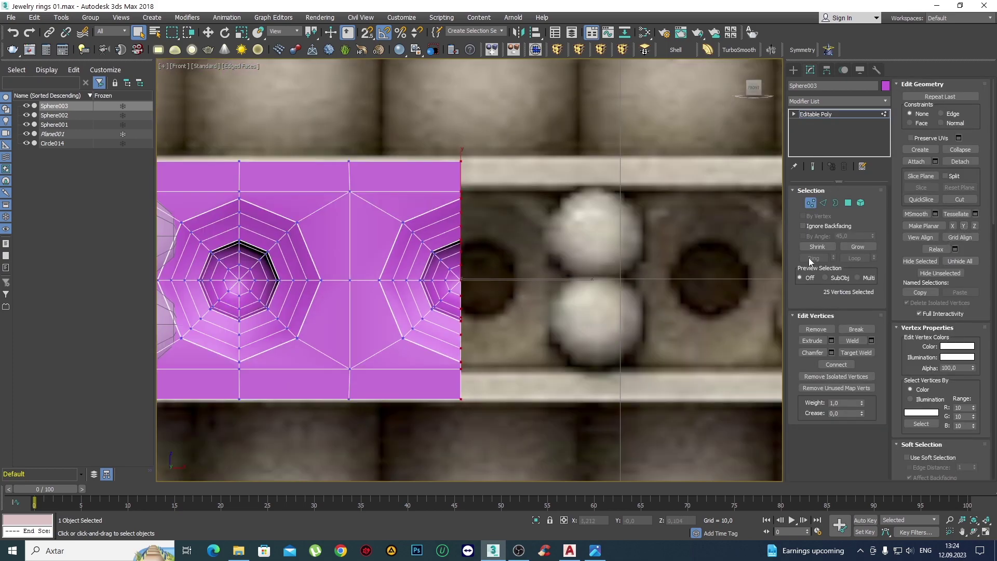
{"action": "mouse_move", "coordinate": [473, 314]}
{"action": "middle_mouse_down", "text": "alt"}
{"action": "mouse_move", "coordinate": [363, 316]}
{"action": "mouse_move", "coordinate": [474, 332]}
{"action": "middle_mouse_up", "text": "alt"}
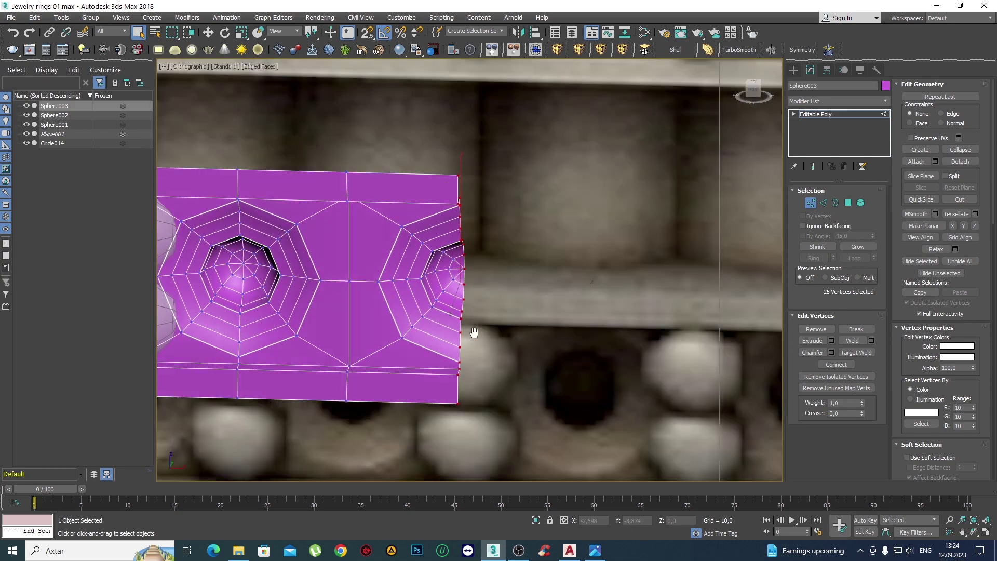
{"action": "key", "text": "shift+z"}
{"action": "key", "text": "shift+z"}
{"action": "key", "text": "shift+z"}
{"action": "key", "text": "shift+z"}
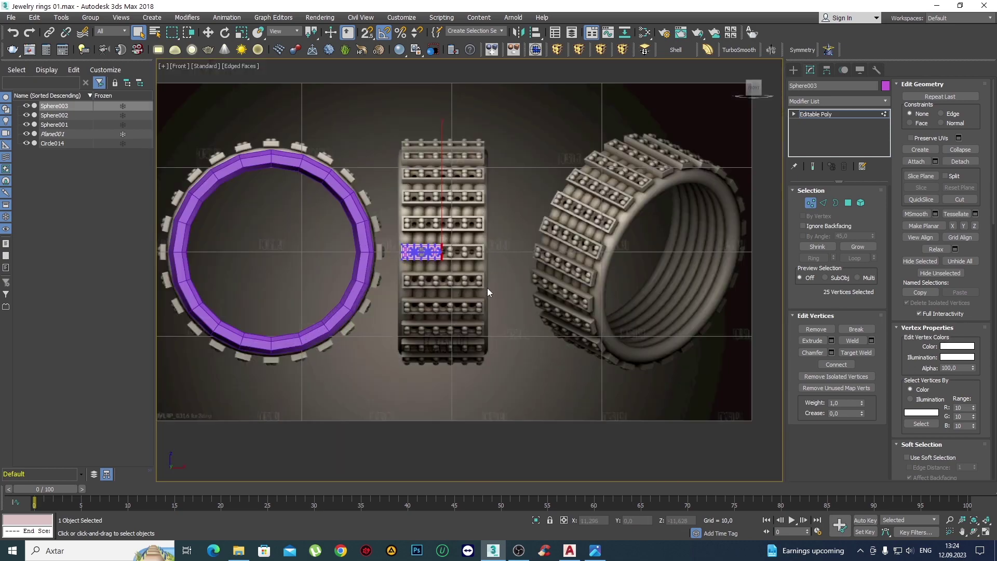
{"action": "key", "text": "z"}
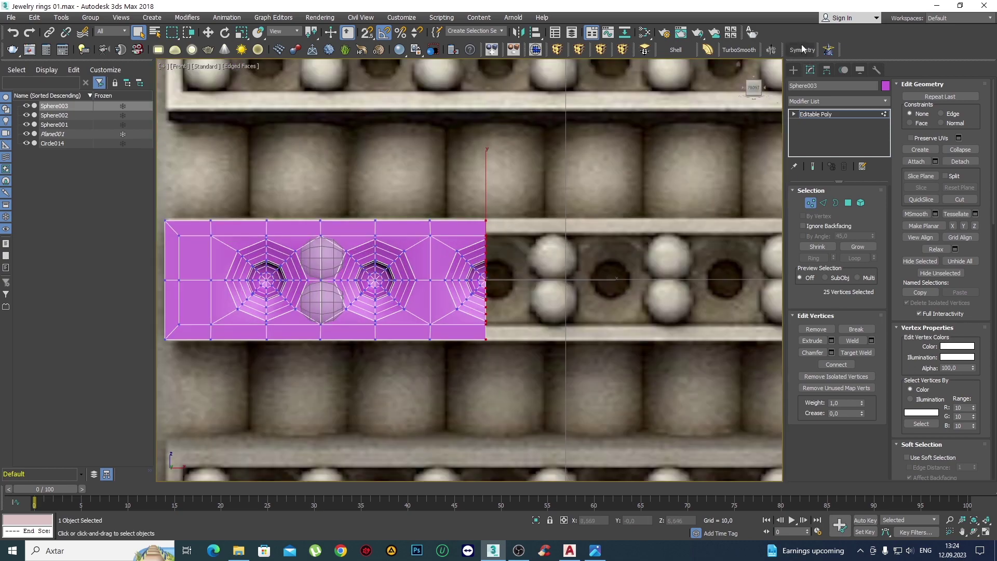
{"action": "left_click", "coordinate": [801, 47]}
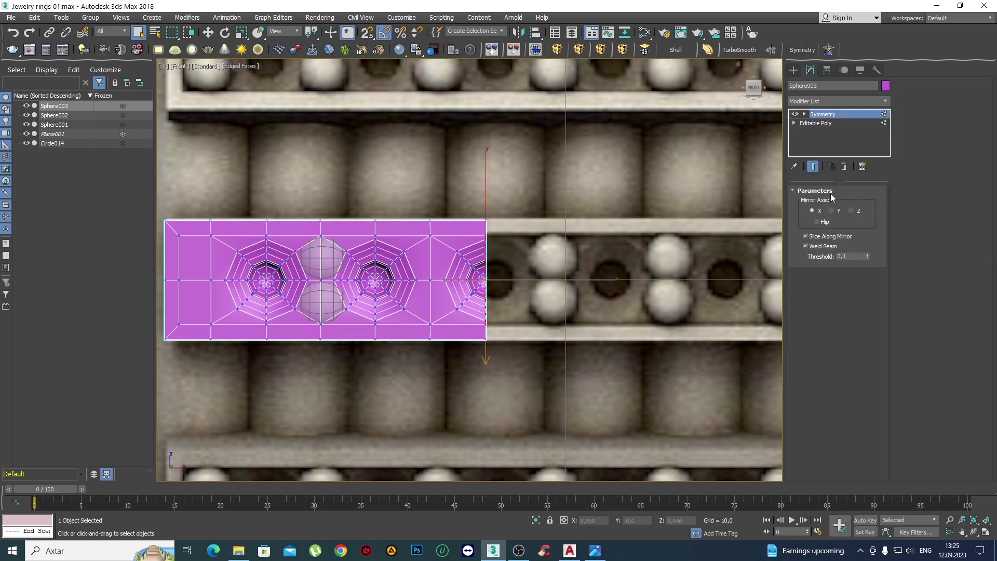
{"action": "left_click", "coordinate": [832, 211]}
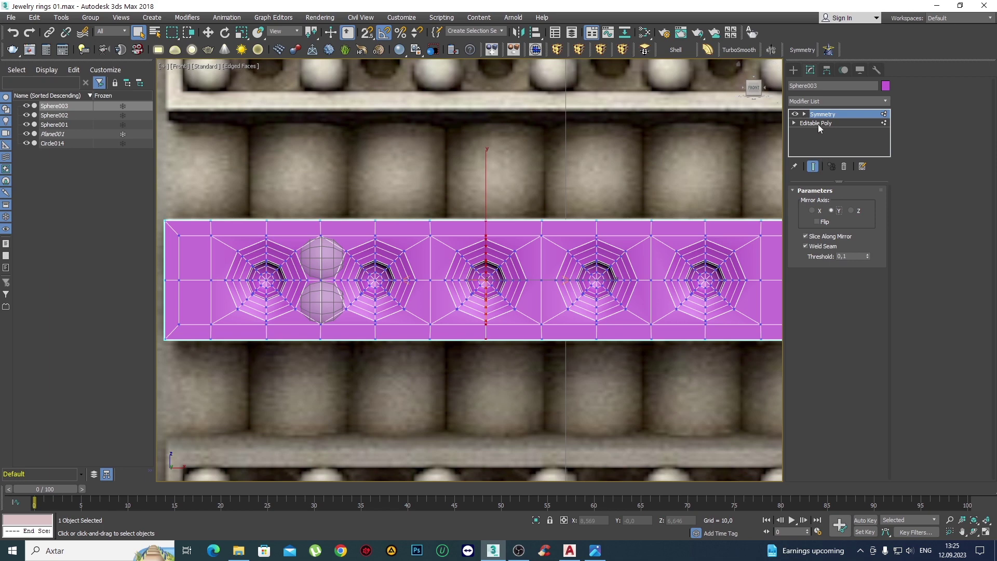
{"action": "left_click", "coordinate": [817, 123]}
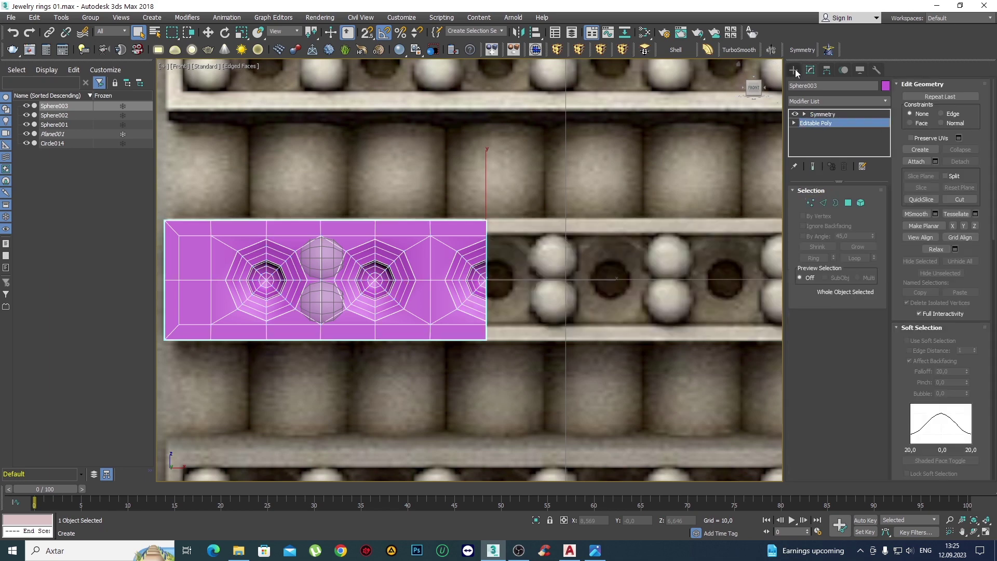
Add TurboSmooth to preview the full band with edges hidden.
{"action": "left_click", "coordinate": [793, 69]}
{"action": "middle_click_drag", "start_coordinate": [657, 198], "coordinate": [615, 171]}
{"action": "left_click", "coordinate": [738, 50]}
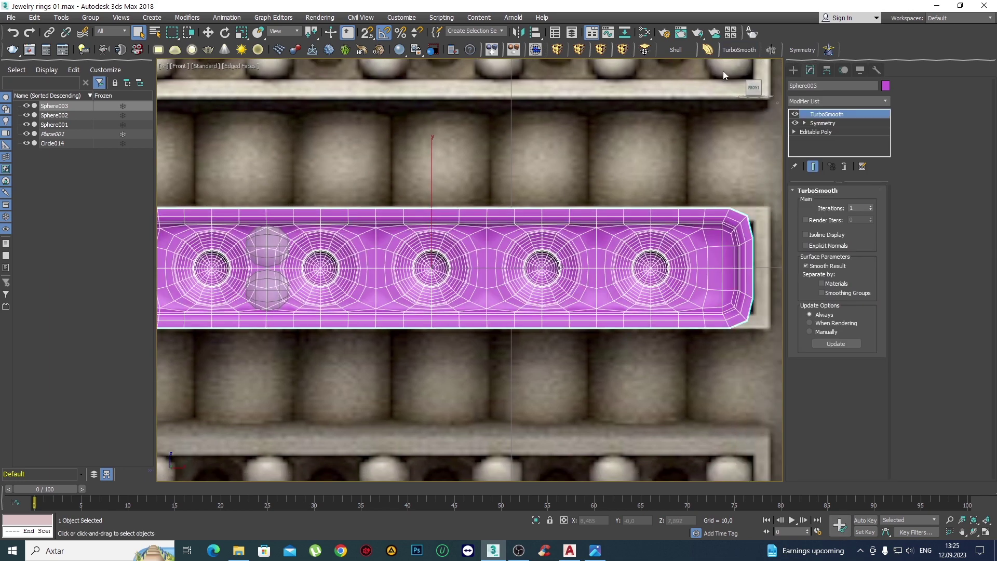
{"action": "key", "text": "q"}
{"action": "middle_click_drag", "start_coordinate": [452, 276], "coordinate": [458, 250]}
{"action": "key", "text": "F4"}
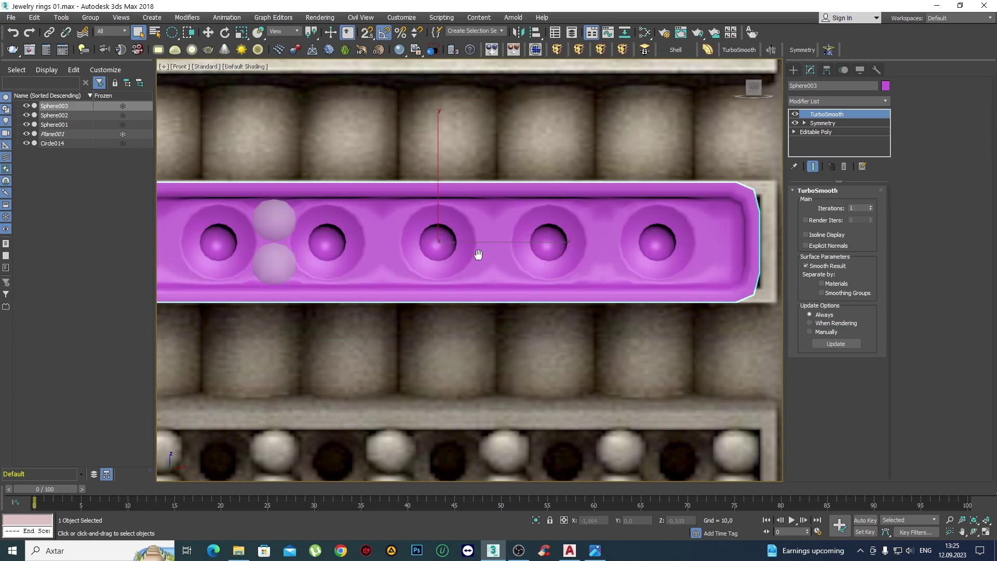
Inspect the smoothed band from angled Perspective views, toggling edged faces on and off.
{"action": "key", "text": "p"}
{"action": "scroll", "coordinate": [475, 252], "scroll_direction": "up", "scroll_amount": 3}
{"action": "key", "text": "F4"}
{"action": "scroll", "coordinate": [571, 281], "scroll_direction": "up", "scroll_amount": 2}
{"action": "mouse_move", "coordinate": [642, 294]}
{"action": "middle_mouse_down", "text": "alt"}
{"action": "mouse_move", "coordinate": [510, 262]}
{"action": "mouse_move", "coordinate": [549, 241]}
{"action": "mouse_move", "coordinate": [519, 262]}
{"action": "mouse_move", "coordinate": [559, 251]}
{"action": "mouse_move", "coordinate": [472, 233]}
{"action": "middle_mouse_up", "text": "alt"}
{"action": "key", "text": "F4"}
{"action": "scroll", "coordinate": [472, 235], "scroll_direction": "down", "scroll_amount": 3}
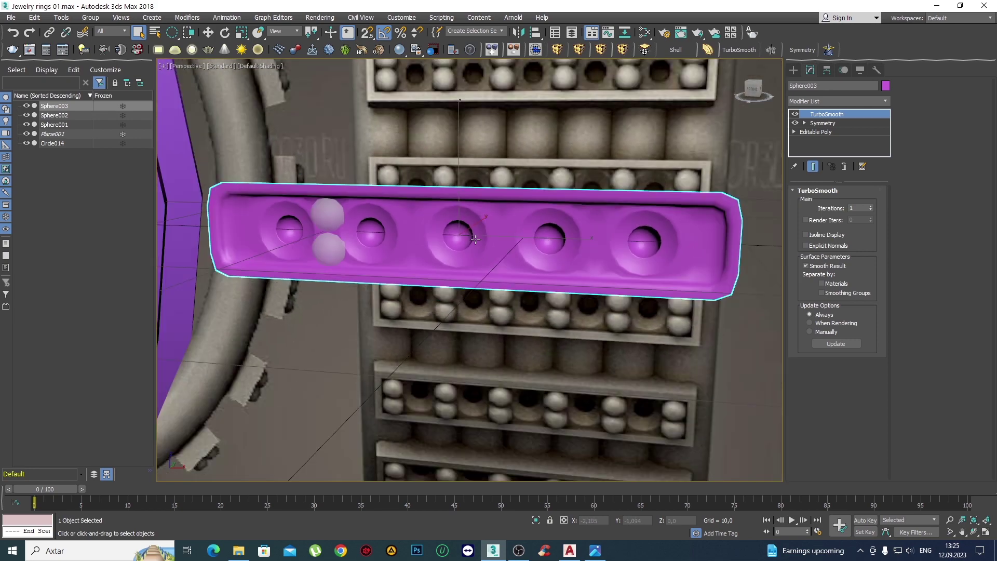
{"action": "key", "text": "F4"}
{"action": "scroll", "coordinate": [571, 222], "scroll_direction": "up", "scroll_amount": 3}
{"action": "mouse_move", "coordinate": [571, 222]}
{"action": "middle_mouse_down", "text": "alt"}
{"action": "mouse_move", "coordinate": [528, 248]}
{"action": "mouse_move", "coordinate": [534, 286]}
{"action": "middle_mouse_up", "text": "alt"}
{"action": "scroll", "coordinate": [552, 240], "scroll_direction": "down", "scroll_amount": 3}
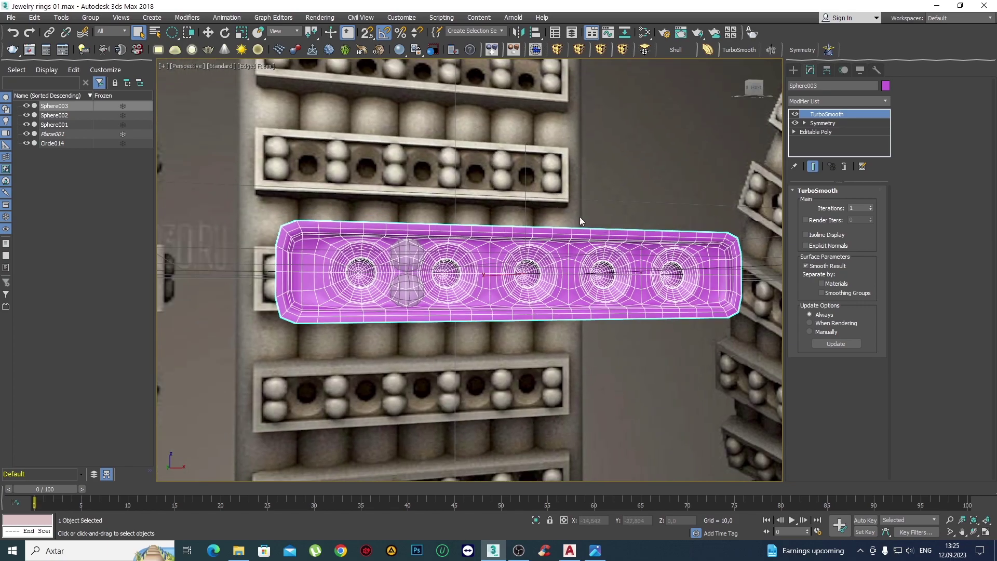
{"action": "right_click", "coordinate": [823, 114]}
Delete TurboSmooth and collapse Symmetry into a single Editable Poly band.
{"action": "left_click", "coordinate": [854, 130]}
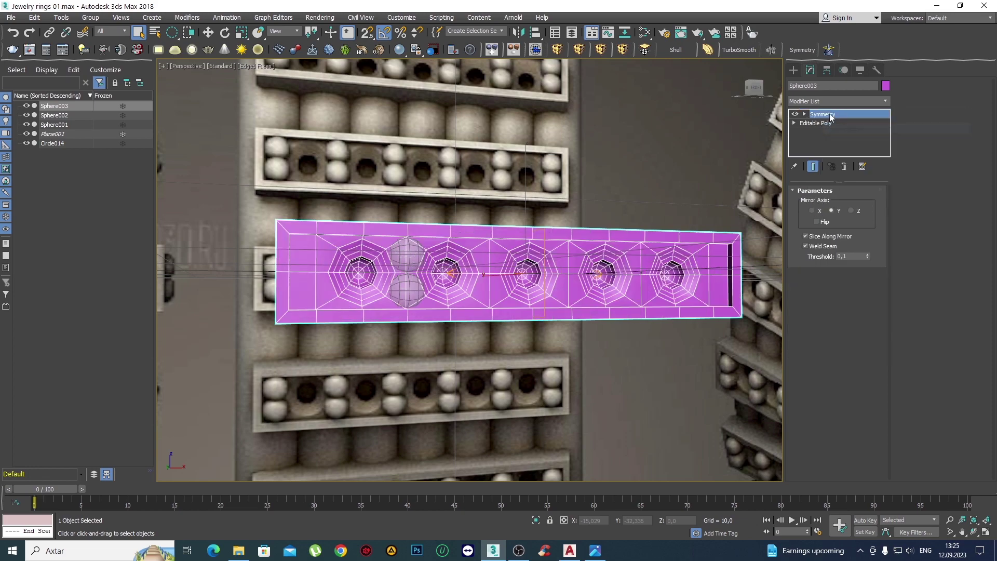
{"action": "right_click", "coordinate": [830, 115]}
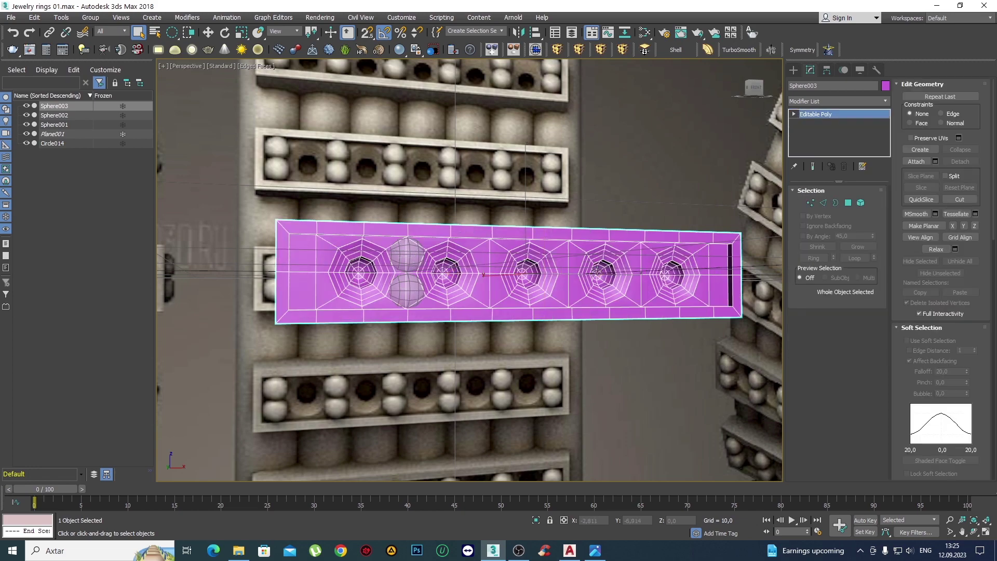
{"action": "middle_click_drag", "start_coordinate": [582, 276], "coordinate": [571, 310], "text": "alt"}
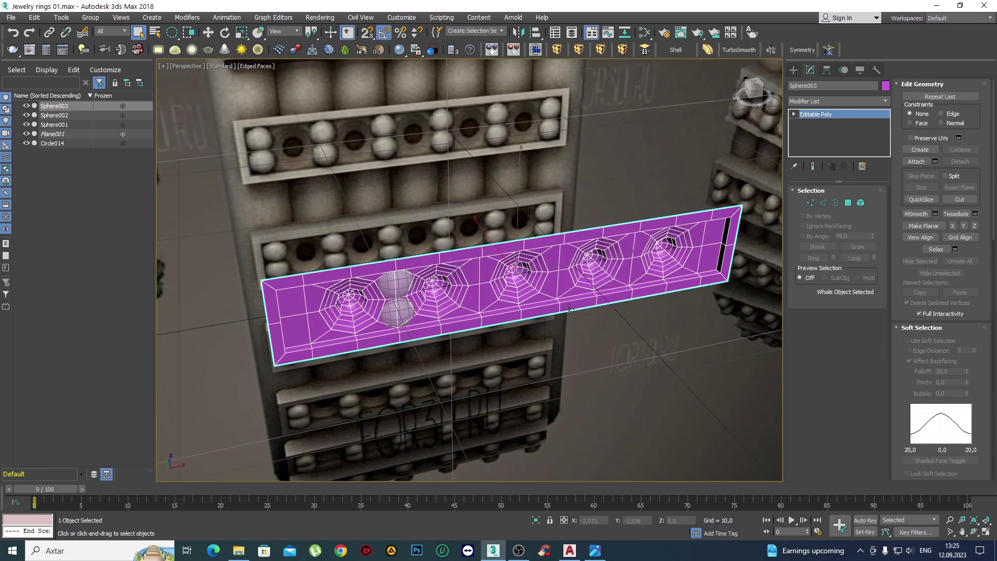
{"action": "left_click", "coordinate": [834, 203]}
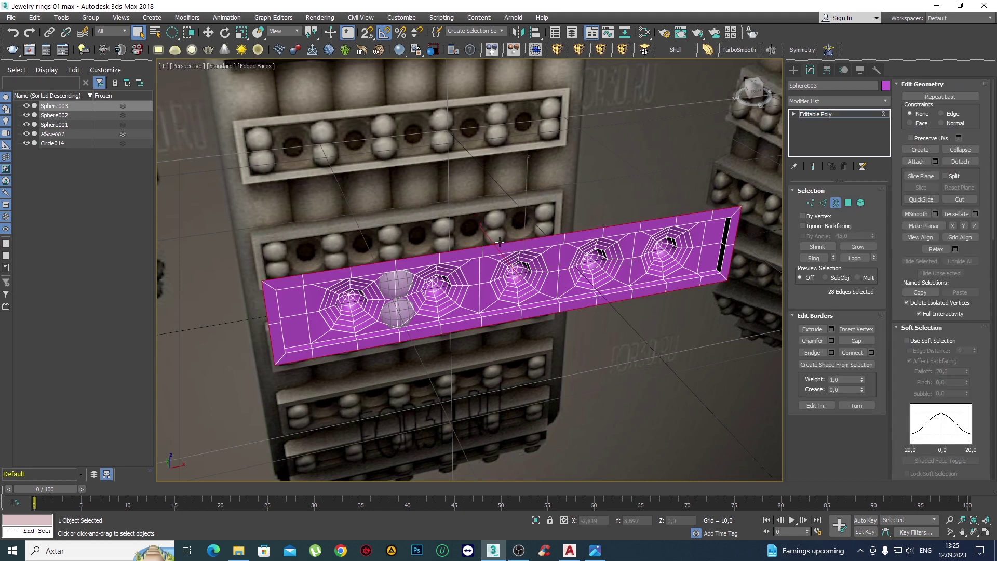
In the Top view, extrude the band's open border edges upward with Move.
{"action": "middle_click_drag", "start_coordinate": [500, 242], "coordinate": [478, 269], "text": "alt"}
{"action": "key", "text": "t"}
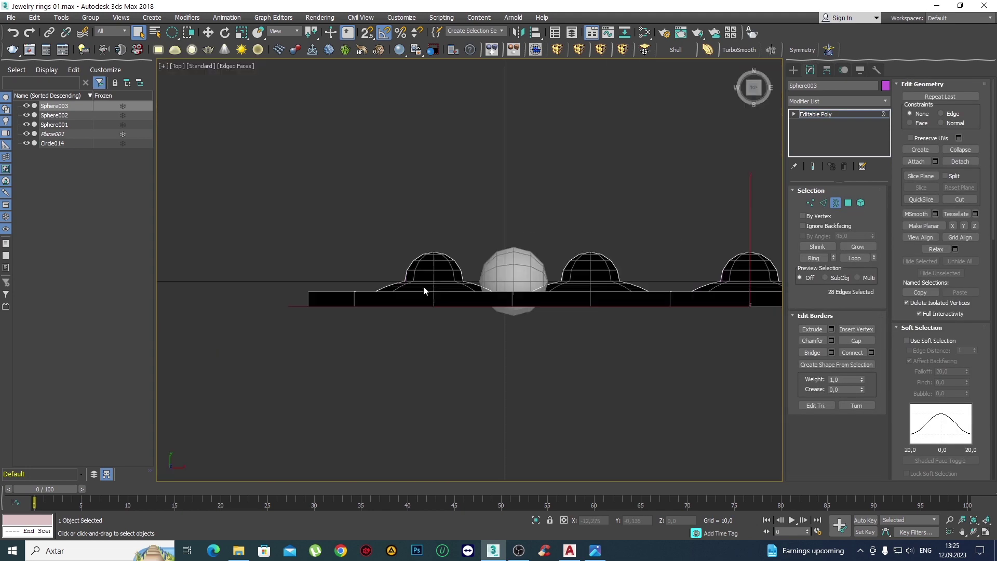
{"action": "scroll", "coordinate": [424, 289], "scroll_direction": "down", "scroll_amount": 2}
{"action": "scroll", "coordinate": [387, 280], "scroll_direction": "down", "scroll_amount": 3}
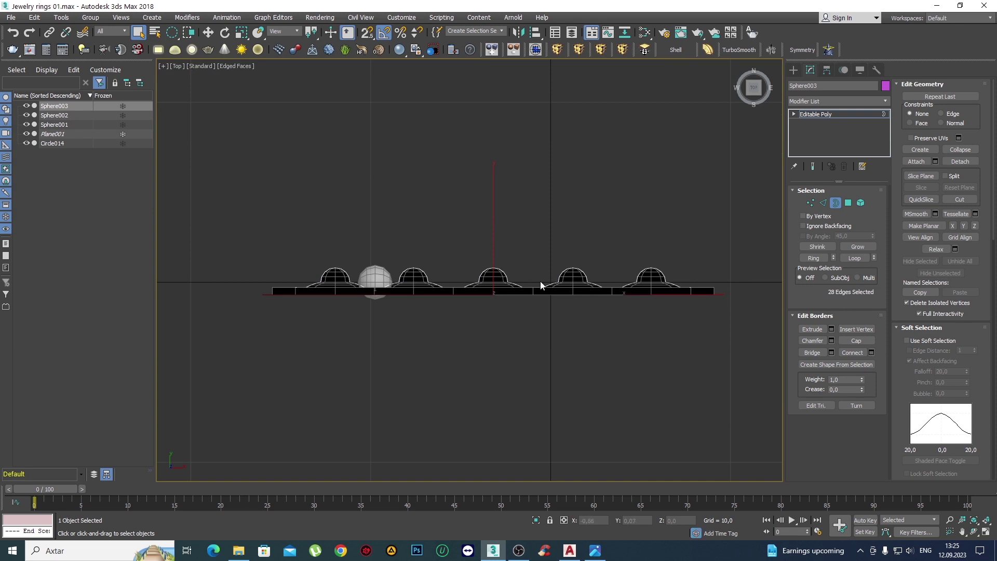
{"action": "key", "text": "w"}
{"action": "scroll", "coordinate": [519, 273], "scroll_direction": "up", "scroll_amount": 1}
{"action": "scroll", "coordinate": [519, 273], "scroll_direction": "up", "scroll_amount": 2}
{"action": "scroll", "coordinate": [546, 277], "scroll_direction": "up", "scroll_amount": 2}
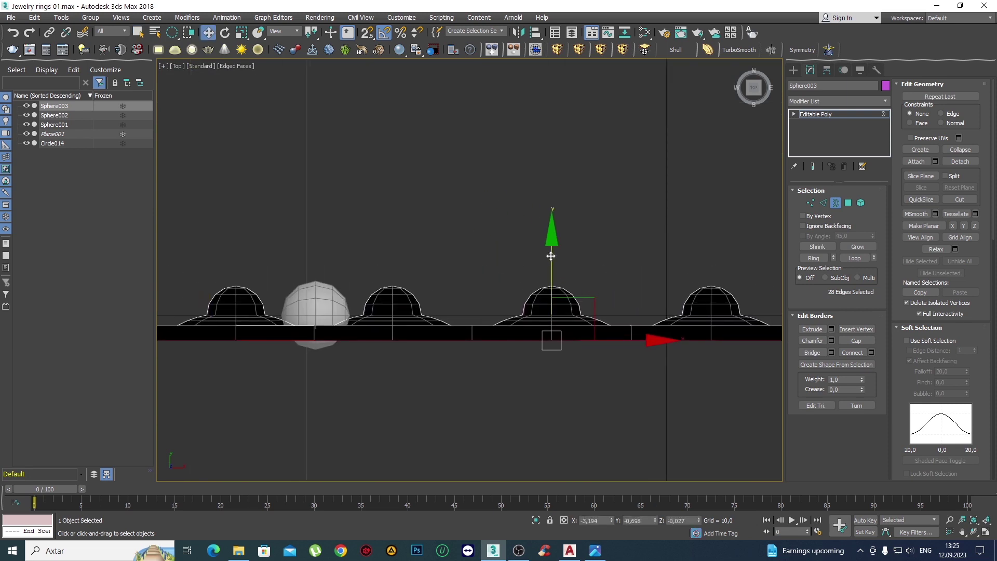
{"action": "mouse_move", "coordinate": [551, 256]}
{"action": "left_mouse_down", "text": "shift"}
{"action": "mouse_move", "coordinate": [554, 222]}
{"action": "mouse_move", "coordinate": [577, 200]}
{"action": "left_mouse_up", "text": "shift"}
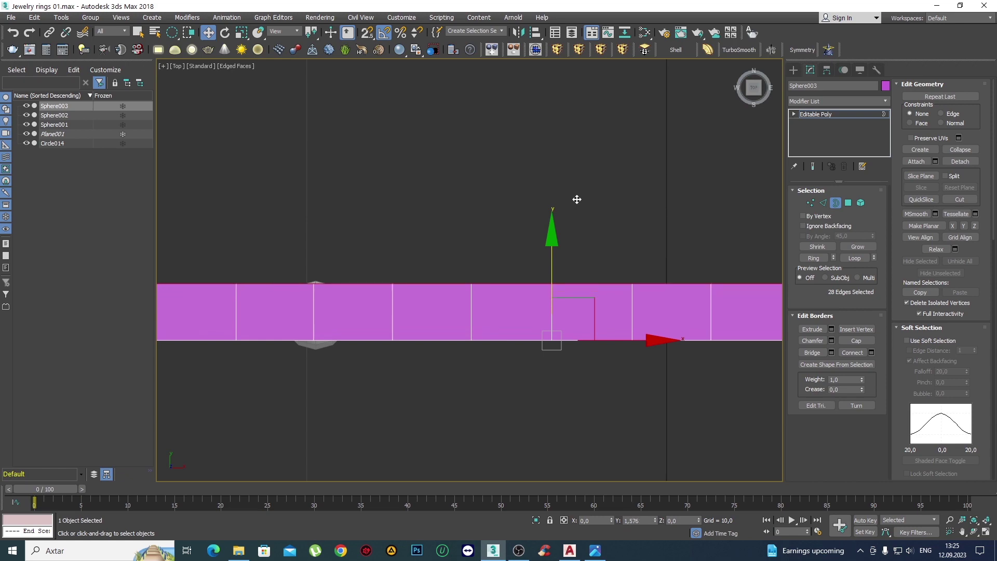
Return to the angled Perspective view with Edged Faces shading and zoom in on the band.
{"action": "key", "text": "F3"}
{"action": "scroll", "coordinate": [556, 288], "scroll_direction": "up", "scroll_amount": 2}
{"action": "scroll", "coordinate": [561, 289], "scroll_direction": "up", "scroll_amount": 2}
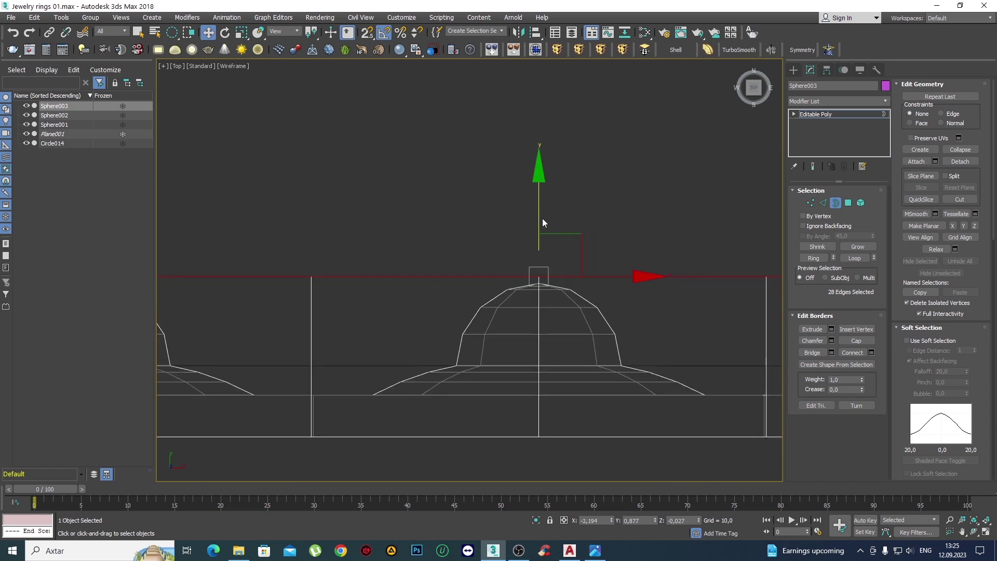
{"action": "key", "text": "shift+z"}
{"action": "key", "text": "shift+z"}
{"action": "key", "text": "shift+z"}
{"action": "key", "text": "shift+z"}
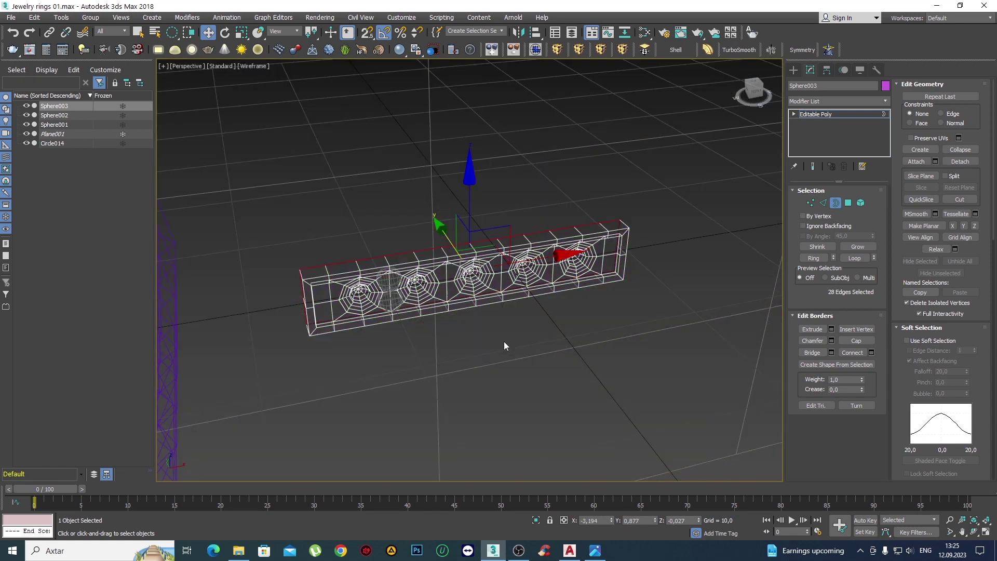
{"action": "key", "text": "F3"}
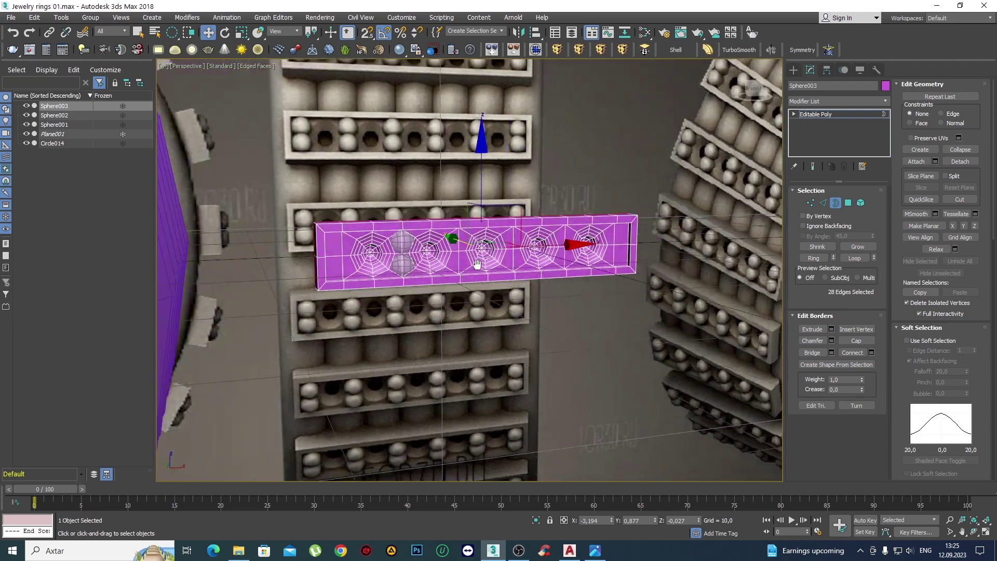
{"action": "mouse_move", "coordinate": [448, 297]}
{"action": "middle_mouse_down"}
{"action": "mouse_move", "coordinate": [413, 261]}
{"action": "mouse_move", "coordinate": [390, 260]}
{"action": "mouse_move", "coordinate": [491, 286]}
{"action": "mouse_move", "coordinate": [457, 244]}
{"action": "middle_mouse_up"}
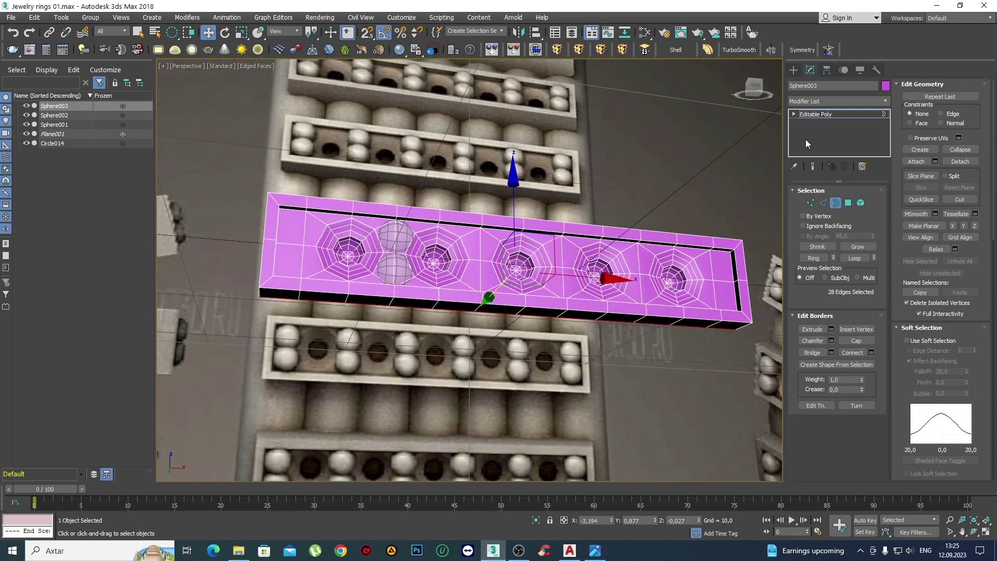
Add TurboSmooth to the magenta band and set its Iterations to 2.
{"action": "left_click", "coordinate": [794, 70]}
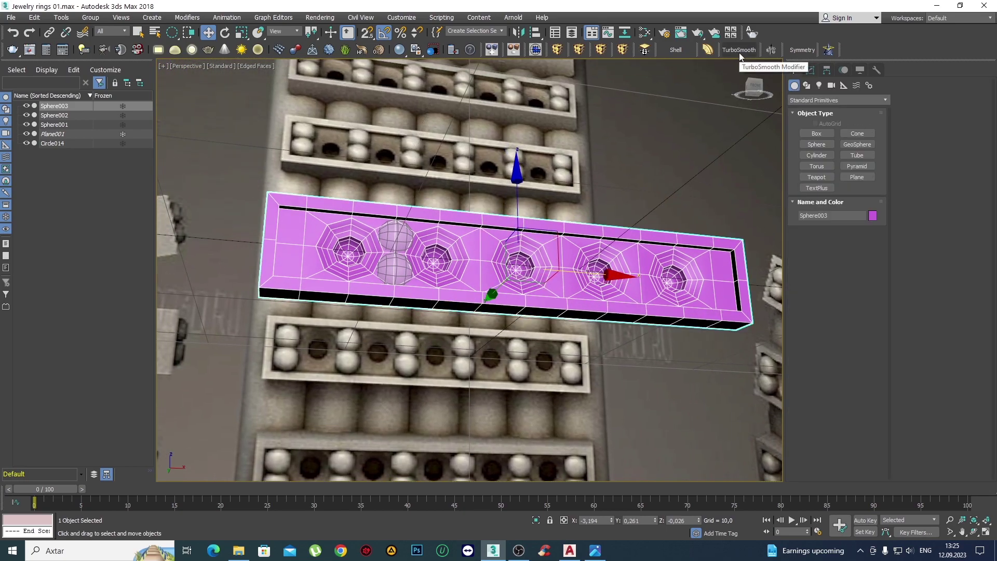
{"action": "left_click", "coordinate": [739, 52]}
{"action": "middle_click_drag", "start_coordinate": [270, 332], "coordinate": [231, 355], "text": "alt"}
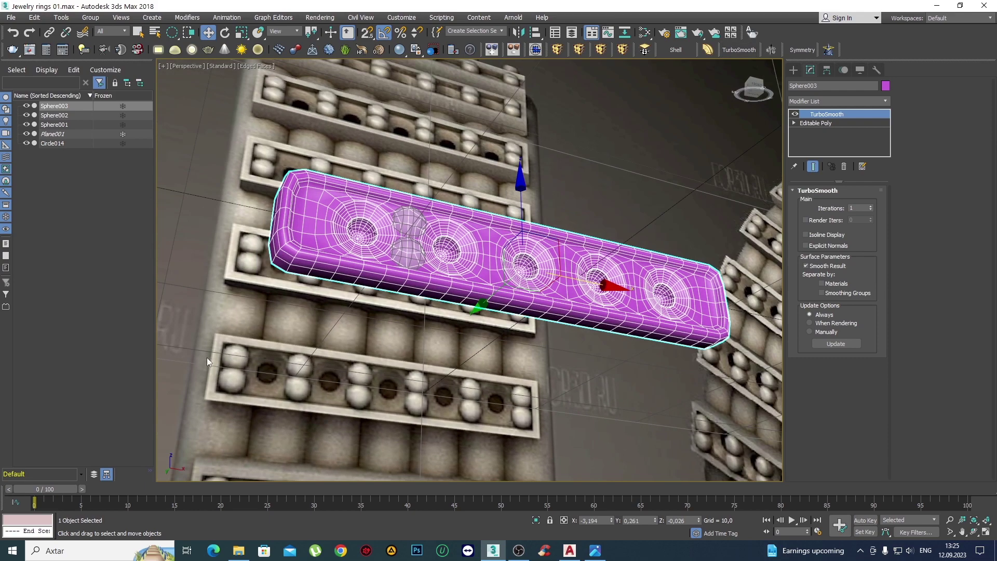
{"action": "middle_click_drag", "start_coordinate": [406, 256], "coordinate": [426, 266], "text": "alt"}
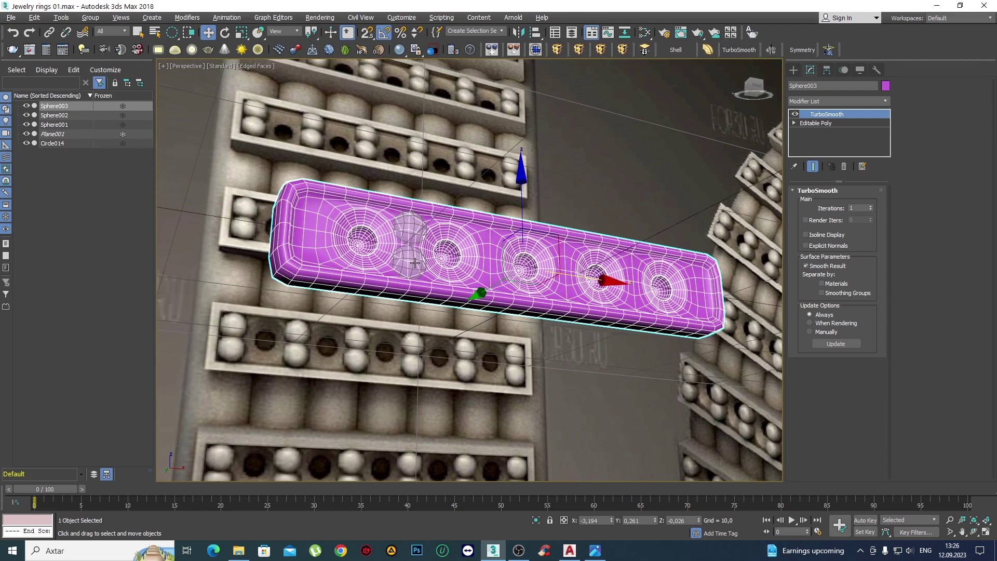
{"action": "left_click", "coordinate": [870, 209]}
{"action": "middle_click_drag", "start_coordinate": [427, 236], "coordinate": [427, 221], "text": "alt"}
{"action": "key", "text": "F4"}
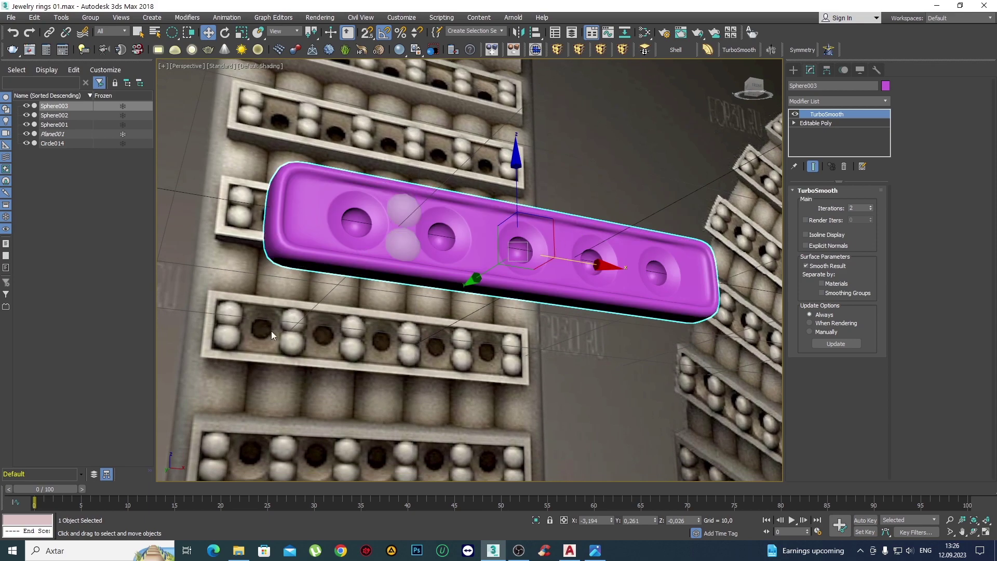
Return to the band's Editable Poly level with the polygon edges shown again.
{"action": "left_click", "coordinate": [823, 124]}
{"action": "mouse_move", "coordinate": [384, 239]}
{"action": "middle_mouse_down", "text": "alt"}
{"action": "mouse_move", "coordinate": [391, 230]}
{"action": "mouse_move", "coordinate": [353, 266]}
{"action": "middle_mouse_up", "text": "alt"}
{"action": "key", "text": "F4"}
{"action": "scroll", "coordinate": [363, 249], "scroll_direction": "up", "scroll_amount": 5}
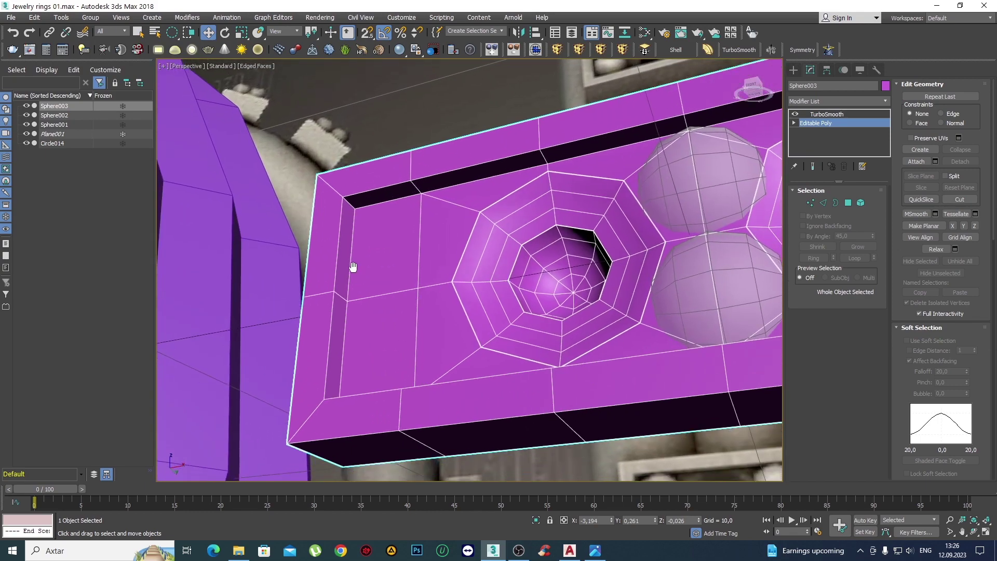
Select the full ring of edges on the band's inner rim wall in Edge mode.
{"action": "scroll", "coordinate": [355, 263], "scroll_direction": "down", "scroll_amount": 3}
{"action": "middle_click_drag", "start_coordinate": [536, 341], "coordinate": [695, 401], "text": "alt"}
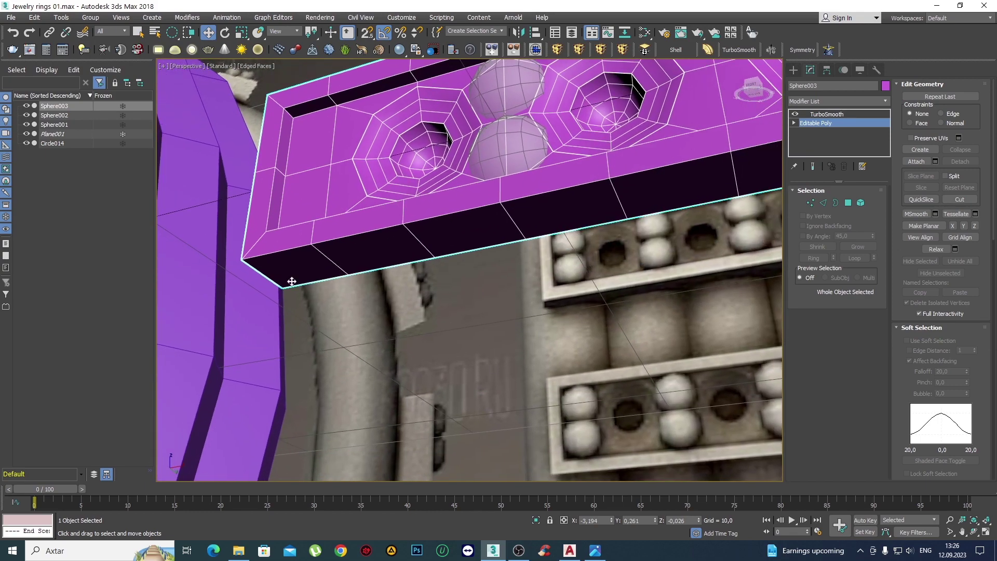
{"action": "middle_click_drag", "start_coordinate": [275, 158], "coordinate": [308, 176]}
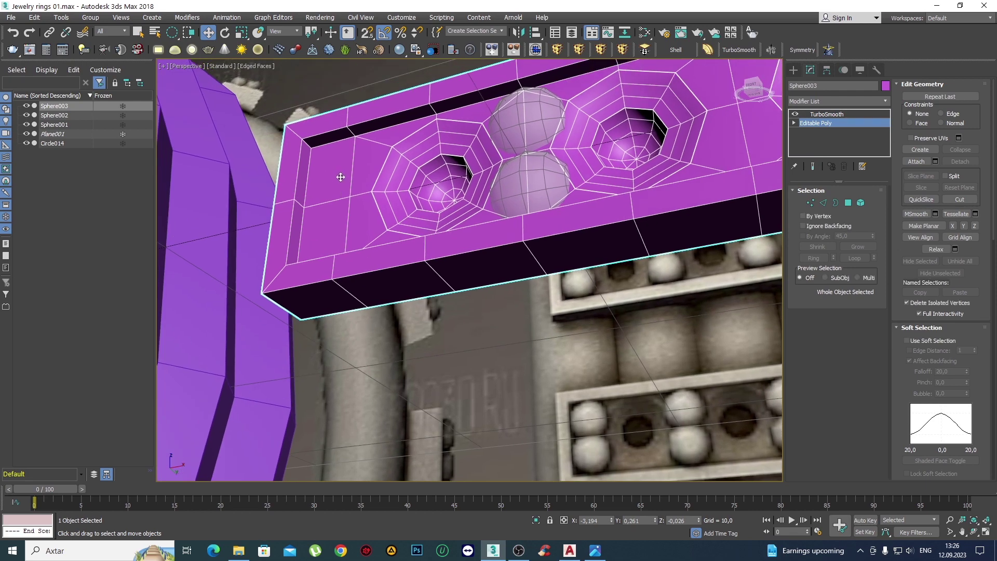
{"action": "key", "text": "2"}
{"action": "left_click", "coordinate": [308, 176]}
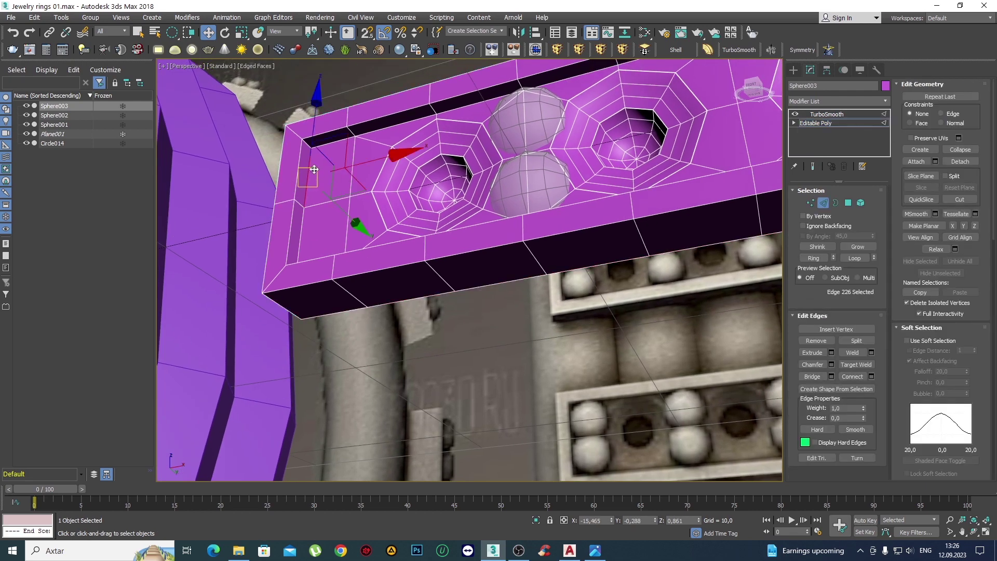
{"action": "key", "text": "q"}
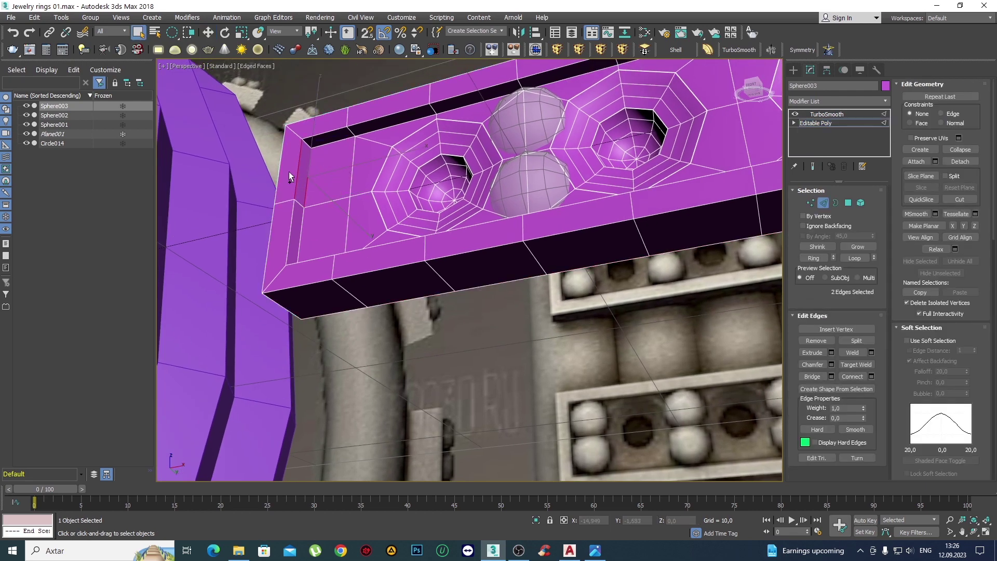
{"action": "mouse_move", "coordinate": [325, 147]}
{"action": "middle_mouse_down", "text": "alt"}
{"action": "mouse_move", "coordinate": [372, 277]}
{"action": "mouse_move", "coordinate": [442, 278]}
{"action": "mouse_move", "coordinate": [437, 290]}
{"action": "mouse_move", "coordinate": [367, 252]}
{"action": "mouse_move", "coordinate": [367, 231]}
{"action": "mouse_move", "coordinate": [393, 242]}
{"action": "middle_mouse_up", "text": "alt"}
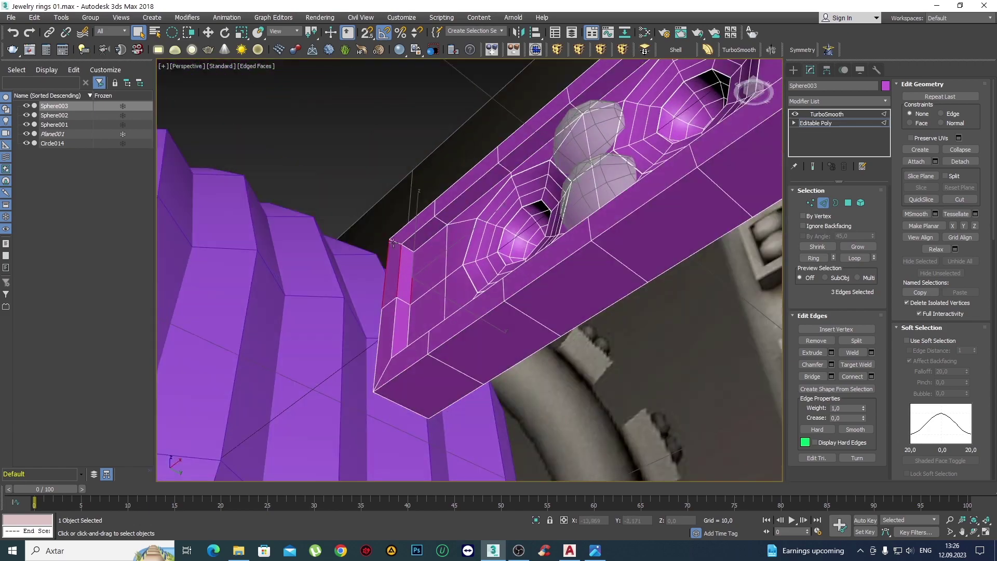
{"action": "left_click", "coordinate": [404, 301]}
{"action": "mouse_move", "coordinate": [403, 301]}
{"action": "middle_mouse_down", "text": "alt"}
{"action": "mouse_move", "coordinate": [488, 300]}
{"action": "mouse_move", "coordinate": [385, 288]}
{"action": "mouse_move", "coordinate": [756, 297]}
{"action": "middle_mouse_up", "text": "alt"}
{"action": "left_click", "coordinate": [812, 258]}
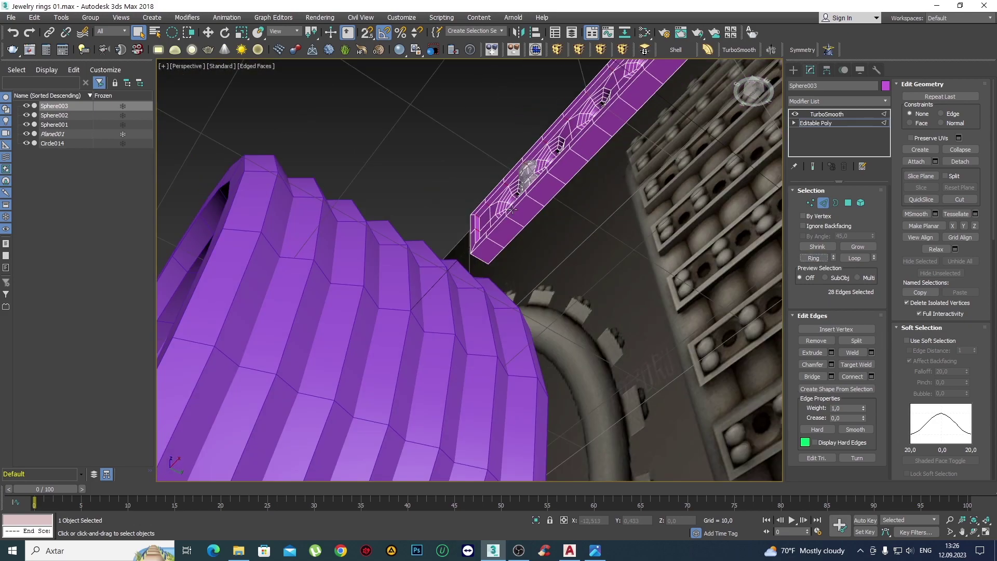
{"action": "mouse_move", "coordinate": [810, 263]}
{"action": "middle_mouse_down", "text": "alt"}
{"action": "mouse_move", "coordinate": [658, 175]}
{"action": "mouse_move", "coordinate": [584, 259]}
{"action": "mouse_move", "coordinate": [608, 327]}
{"action": "mouse_move", "coordinate": [527, 249]}
{"action": "mouse_move", "coordinate": [478, 255]}
{"action": "mouse_move", "coordinate": [314, 228]}
{"action": "middle_mouse_up", "text": "alt"}
{"action": "scroll", "coordinate": [474, 258], "scroll_direction": "up", "scroll_amount": 3}
{"action": "scroll", "coordinate": [313, 229], "scroll_direction": "up", "scroll_amount": 3}
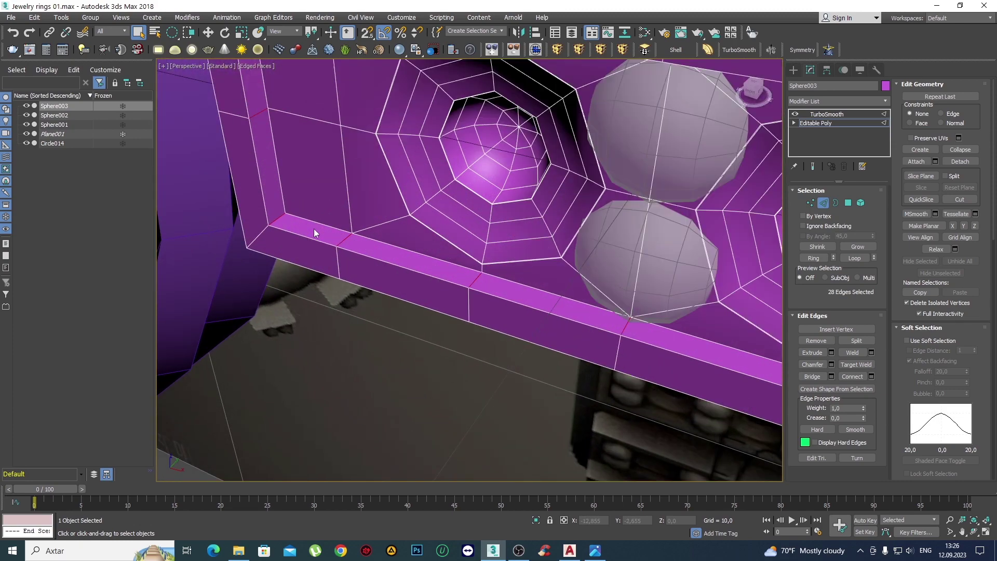
{"action": "scroll", "coordinate": [450, 312], "scroll_direction": "up", "scroll_amount": 2}
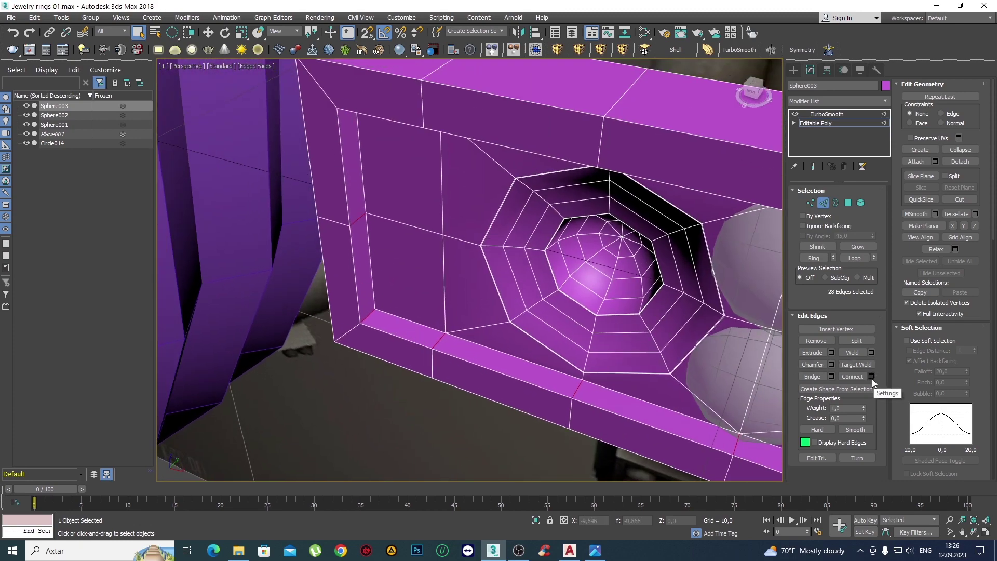
Connect the rim edge ring with 2 segments at Pinch 90.
{"action": "key", "text": "ctrl+shift+c"}
{"action": "left_click_drag", "start_coordinate": [477, 276], "coordinate": [440, 118]}
{"action": "scroll", "coordinate": [384, 306], "scroll_direction": "up", "scroll_amount": 5}
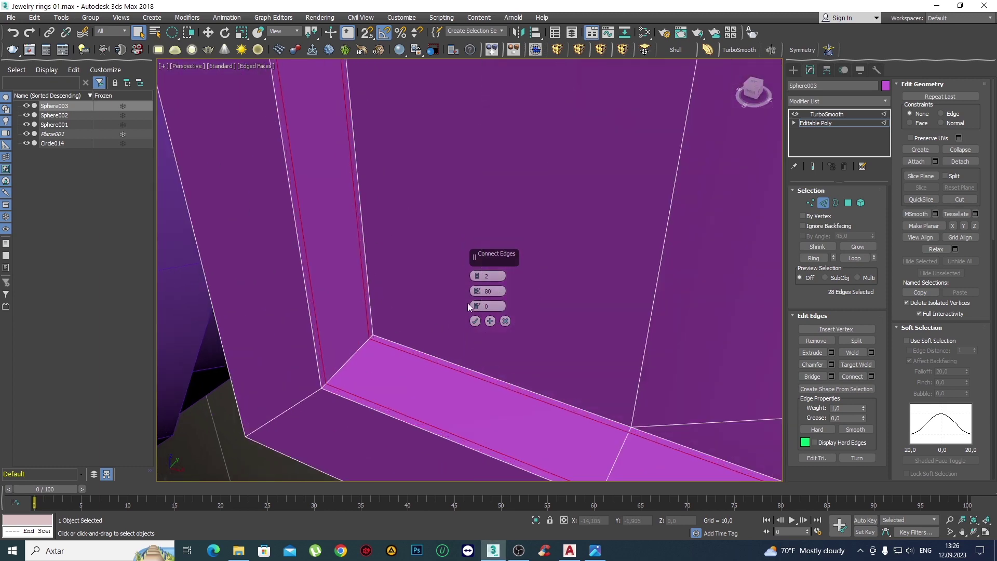
{"action": "left_click", "coordinate": [497, 290]}
{"action": "type", "text": "9"}
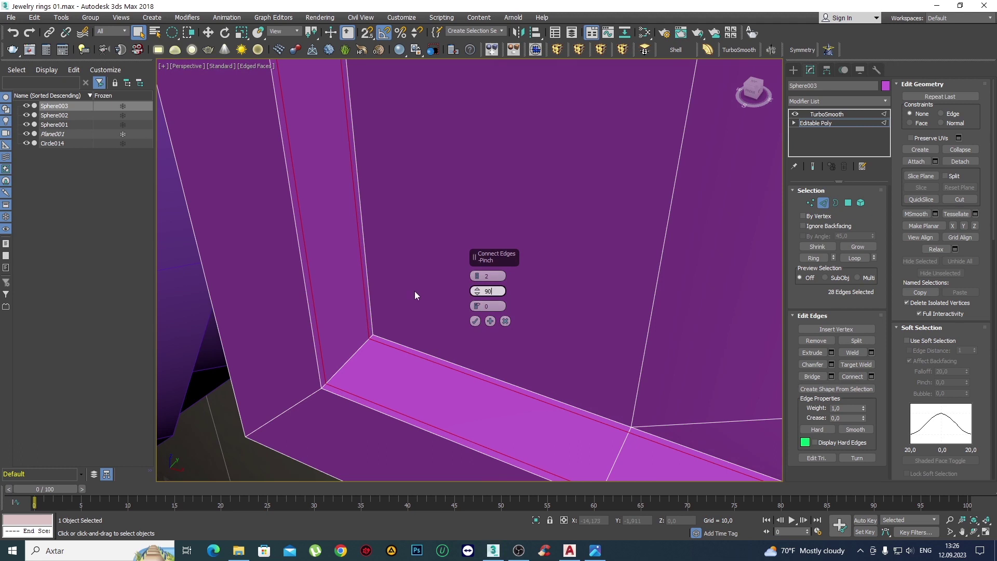
{"action": "type", "text": "0"}
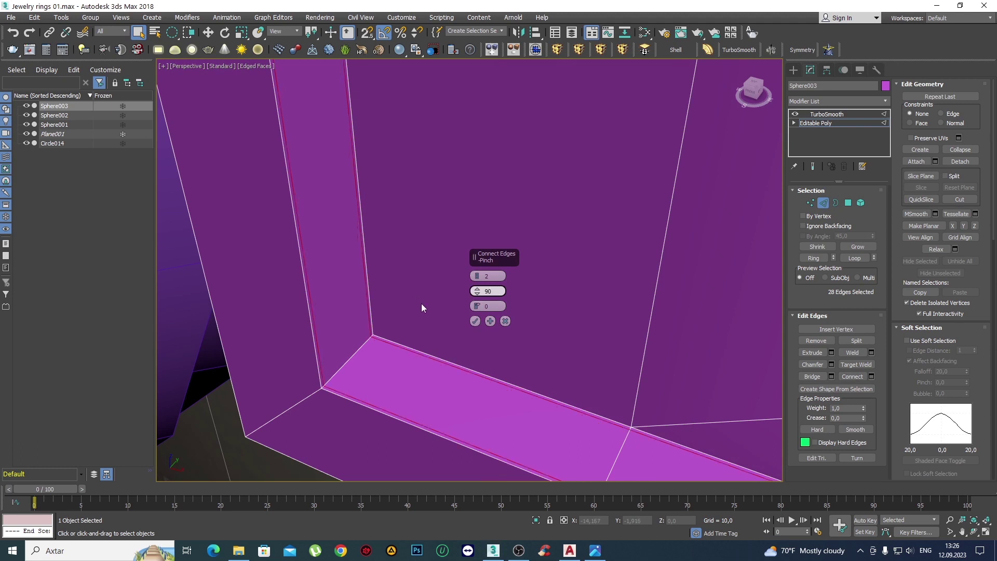
{"action": "left_click", "coordinate": [475, 321]}
{"action": "scroll", "coordinate": [387, 284], "scroll_direction": "down", "scroll_amount": 5}
{"action": "scroll", "coordinate": [388, 285], "scroll_direction": "down", "scroll_amount": 5}
Add pinched 2-segment connecting loops along the band's diagonal corner edge ring.
{"action": "middle_click_drag", "start_coordinate": [387, 284], "coordinate": [356, 291], "text": "alt"}
{"action": "scroll", "coordinate": [356, 291], "scroll_direction": "up", "scroll_amount": 5}
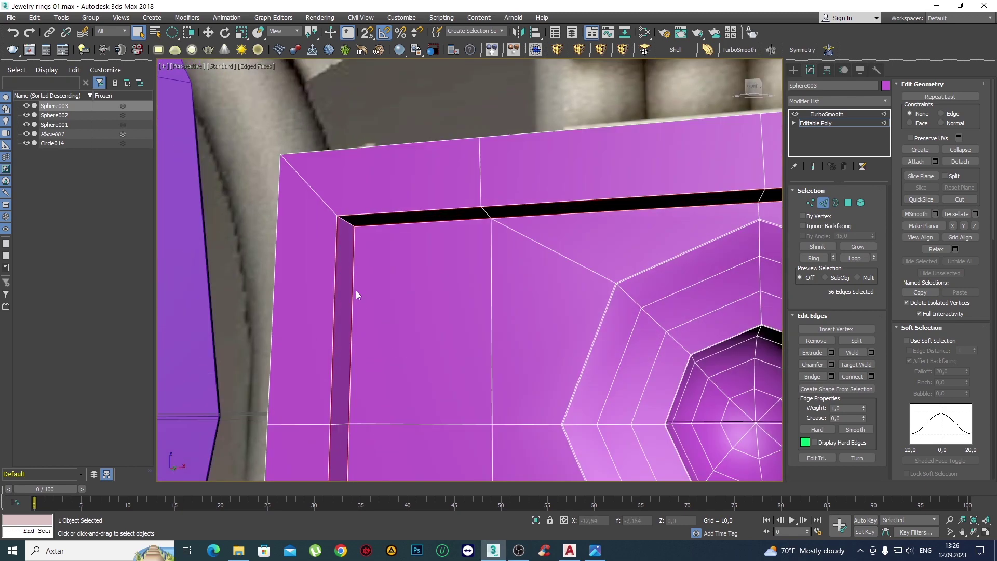
{"action": "scroll", "coordinate": [332, 219], "scroll_direction": "up", "scroll_amount": 3}
{"action": "scroll", "coordinate": [332, 219], "scroll_direction": "up", "scroll_amount": 2}
{"action": "left_click", "coordinate": [332, 189]}
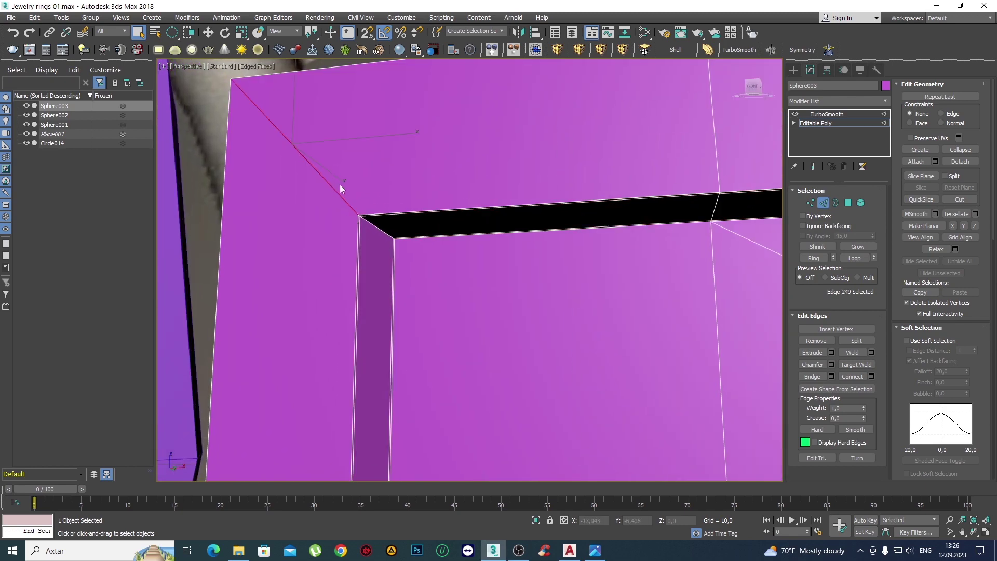
{"action": "scroll", "coordinate": [627, 242], "scroll_direction": "down", "scroll_amount": 4}
{"action": "left_click", "coordinate": [819, 259]}
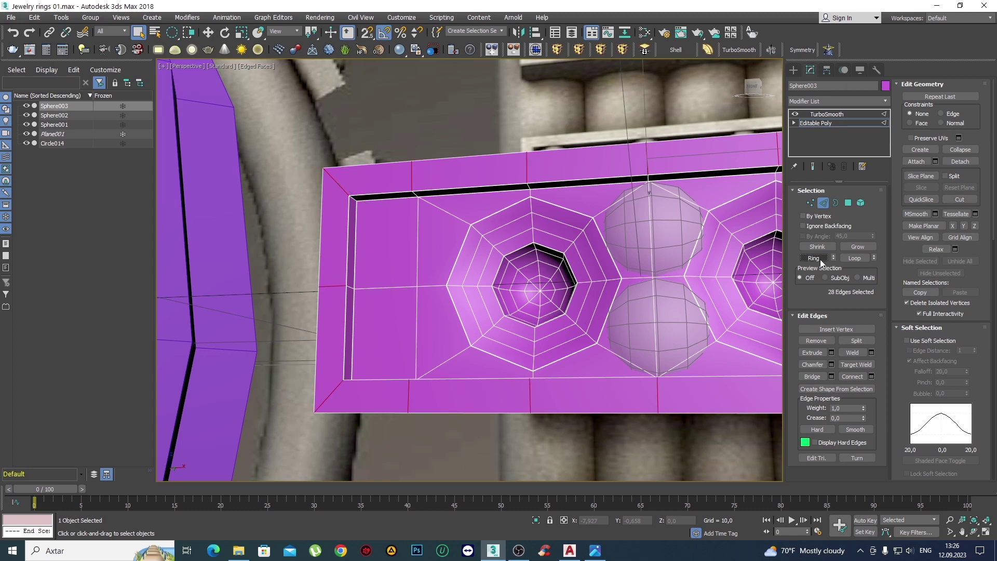
{"action": "left_click", "coordinate": [871, 377]}
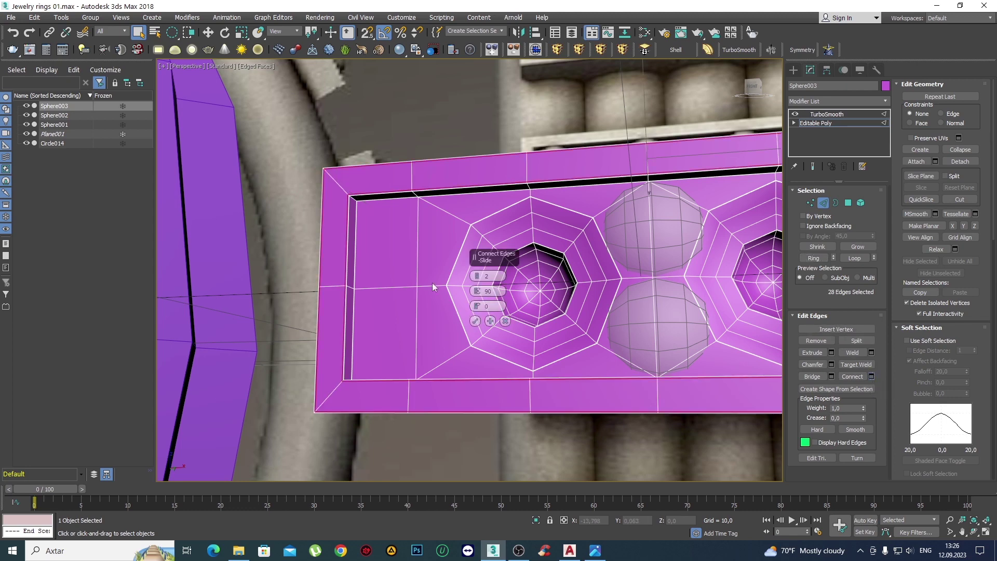
{"action": "scroll", "coordinate": [369, 212], "scroll_direction": "up", "scroll_amount": 3}
{"action": "scroll", "coordinate": [369, 211], "scroll_direction": "up", "scroll_amount": 2}
{"action": "scroll", "coordinate": [440, 223], "scroll_direction": "up", "scroll_amount": 2}
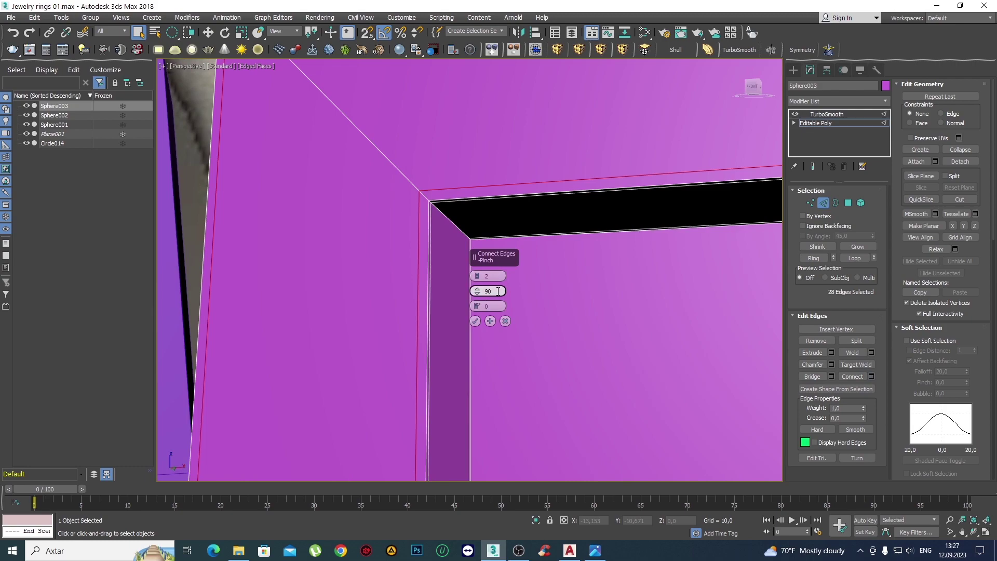
{"action": "left_click", "coordinate": [475, 321]}
{"action": "scroll", "coordinate": [490, 281], "scroll_direction": "down", "scroll_amount": 5}
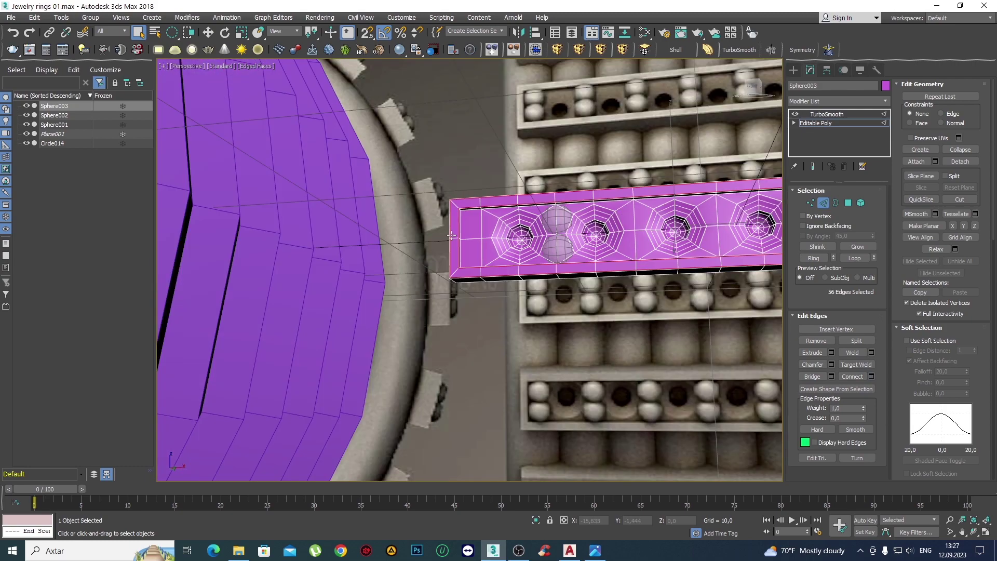
{"action": "scroll", "coordinate": [490, 281], "scroll_direction": "down", "scroll_amount": 3}
Add pinched 2-segment connecting loops across the edge ring on the band's top face.
{"action": "scroll", "coordinate": [490, 280], "scroll_direction": "up", "scroll_amount": 2}
{"action": "left_click", "coordinate": [479, 239]}
{"action": "scroll", "coordinate": [483, 234], "scroll_direction": "up", "scroll_amount": 2}
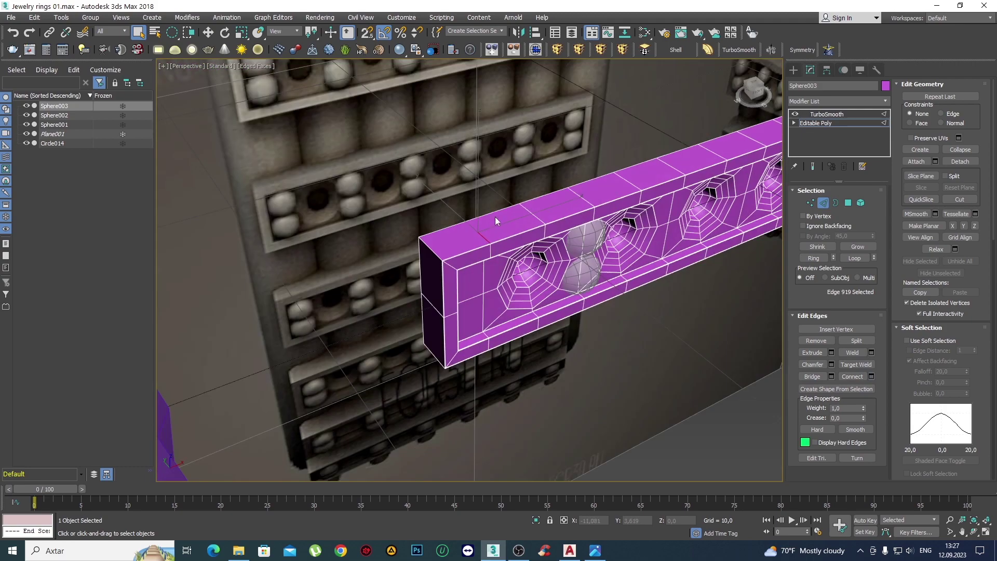
{"action": "scroll", "coordinate": [474, 246], "scroll_direction": "up", "scroll_amount": 2}
{"action": "key", "text": "alt+r"}
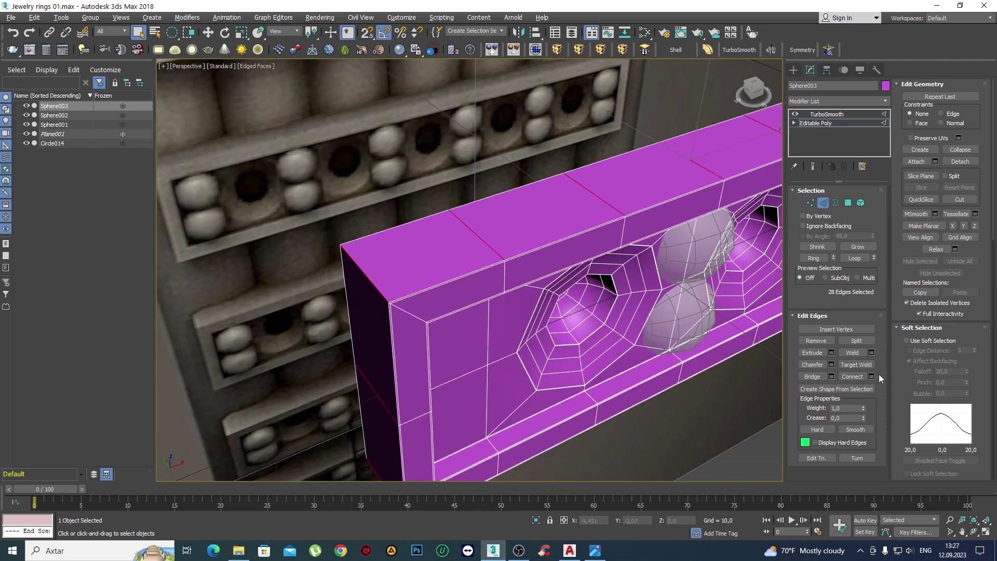
{"action": "left_click", "coordinate": [871, 376]}
{"action": "scroll", "coordinate": [467, 322], "scroll_direction": "up", "scroll_amount": 2}
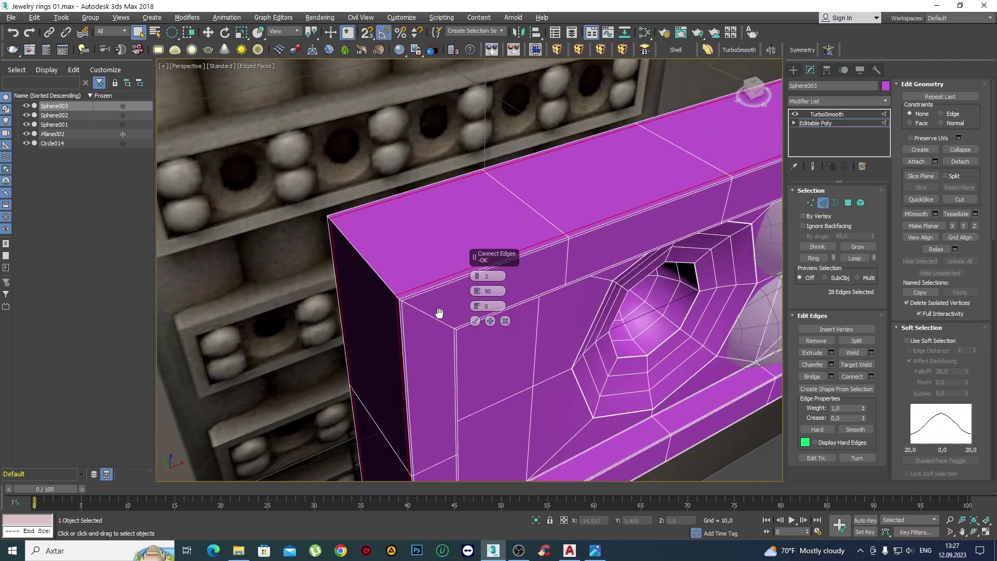
{"action": "scroll", "coordinate": [439, 312], "scroll_direction": "up", "scroll_amount": 2}
{"action": "scroll", "coordinate": [457, 317], "scroll_direction": "up", "scroll_amount": 2}
{"action": "left_click", "coordinate": [474, 320]}
{"action": "scroll", "coordinate": [530, 257], "scroll_direction": "down", "scroll_amount": 5}
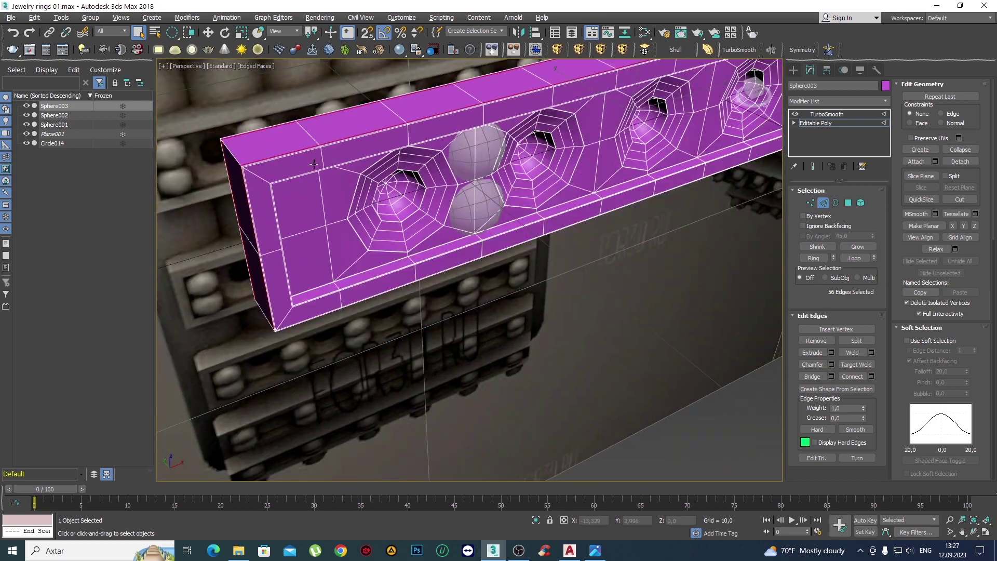
{"action": "mouse_move", "coordinate": [530, 257]}
{"action": "middle_mouse_down", "text": "alt"}
{"action": "mouse_move", "coordinate": [363, 249]}
{"action": "mouse_move", "coordinate": [362, 230]}
{"action": "middle_mouse_up", "text": "alt"}
{"action": "scroll", "coordinate": [359, 250], "scroll_direction": "up", "scroll_amount": 3}
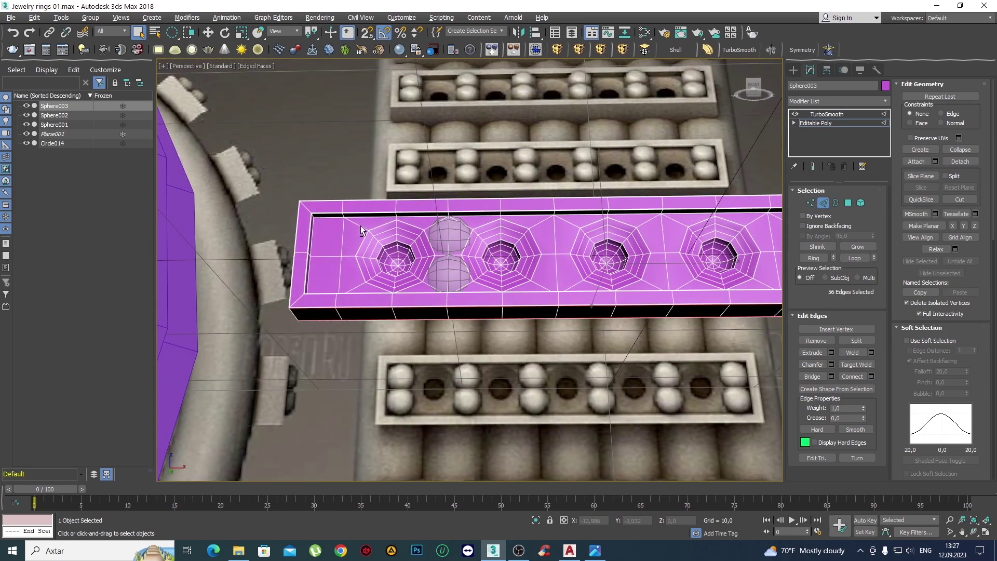
{"action": "left_click", "coordinate": [793, 69]}
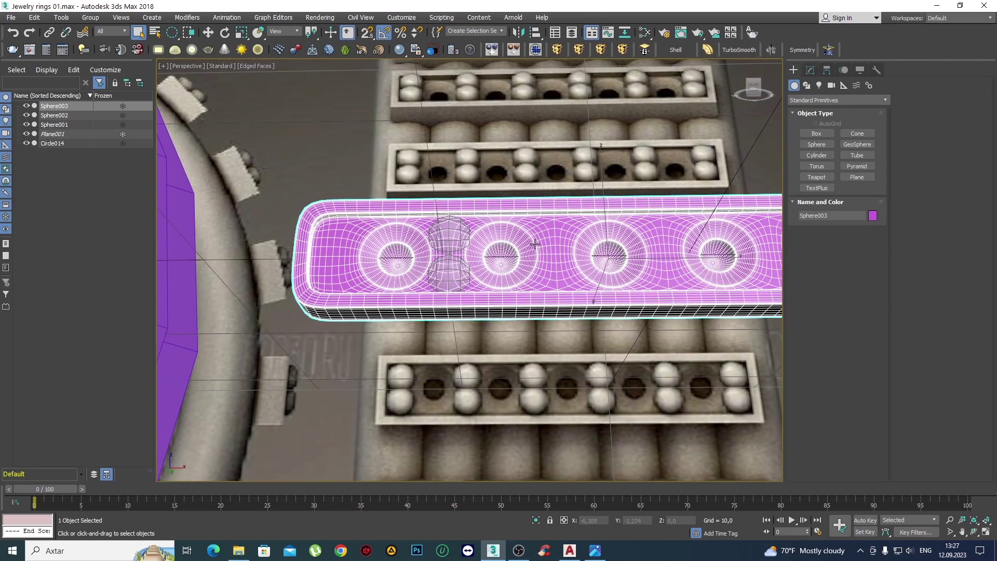
{"action": "scroll", "coordinate": [411, 258], "scroll_direction": "down", "scroll_amount": 2}
{"action": "key", "text": "F4"}
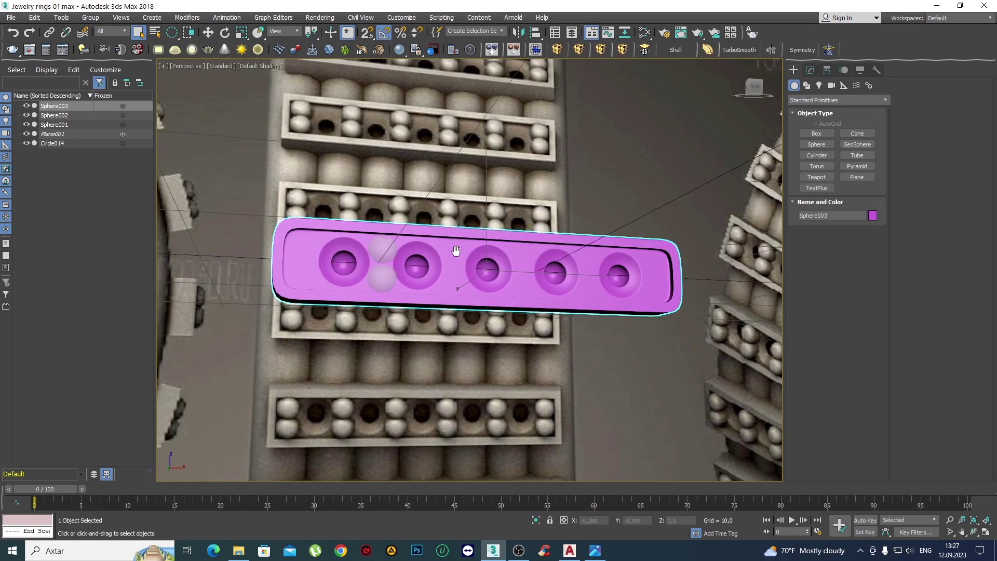
{"action": "scroll", "coordinate": [348, 262], "scroll_direction": "up", "scroll_amount": 2}
{"action": "scroll", "coordinate": [347, 262], "scroll_direction": "up", "scroll_amount": 2}
{"action": "scroll", "coordinate": [296, 216], "scroll_direction": "up", "scroll_amount": 2}
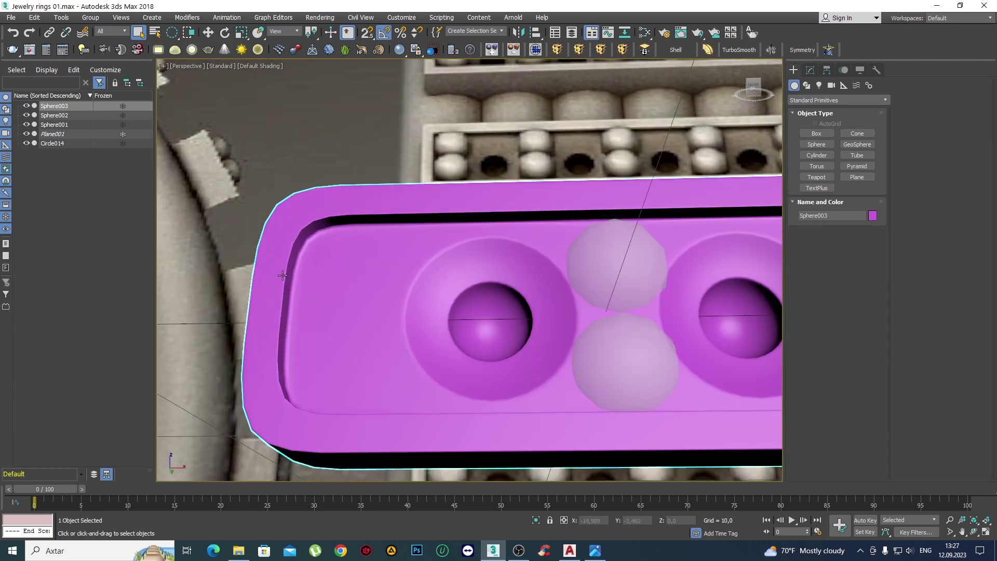
{"action": "mouse_move", "coordinate": [350, 261]}
{"action": "middle_mouse_down"}
{"action": "mouse_move", "coordinate": [350, 187]}
{"action": "mouse_move", "coordinate": [312, 130]}
{"action": "mouse_move", "coordinate": [370, 223]}
{"action": "middle_mouse_up"}
{"action": "scroll", "coordinate": [370, 223], "scroll_direction": "up", "scroll_amount": 2}
{"action": "scroll", "coordinate": [370, 223], "scroll_direction": "up", "scroll_amount": 2}
{"action": "key", "text": "F4"}
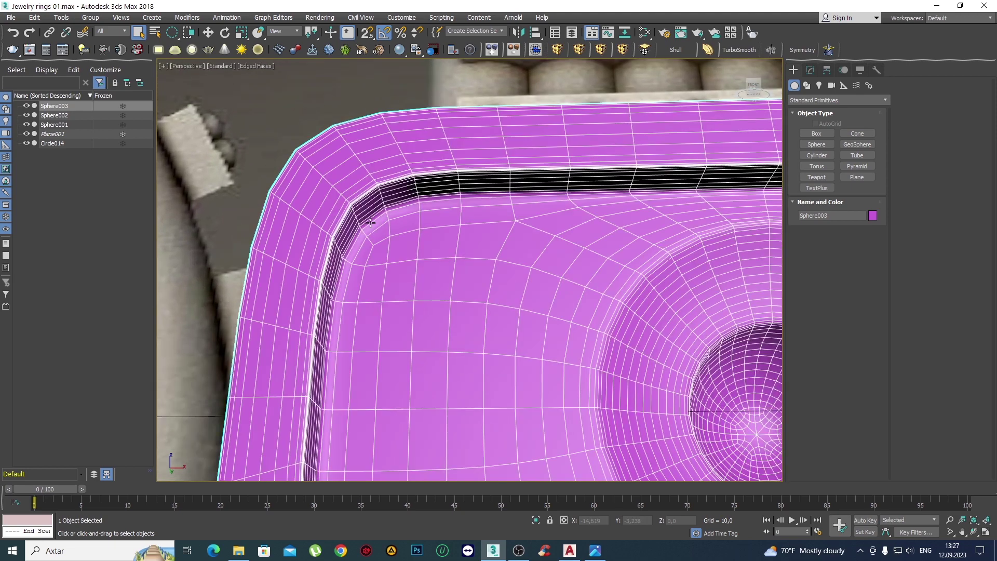
{"action": "key", "text": "F4"}
{"action": "scroll", "coordinate": [364, 189], "scroll_direction": "down", "scroll_amount": 2}
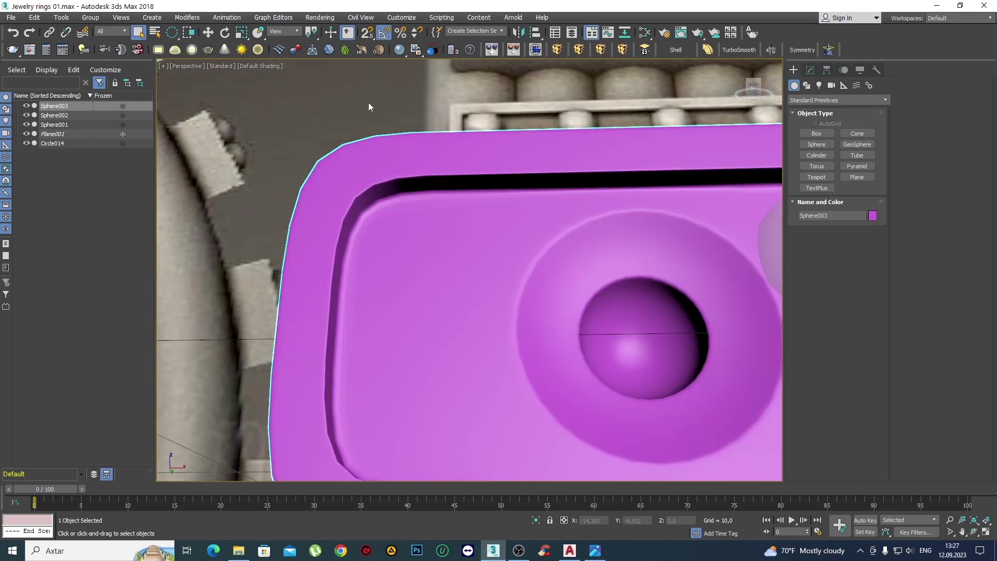
{"action": "scroll", "coordinate": [401, 185], "scroll_direction": "down", "scroll_amount": 3}
{"action": "scroll", "coordinate": [402, 185], "scroll_direction": "down", "scroll_amount": 1}
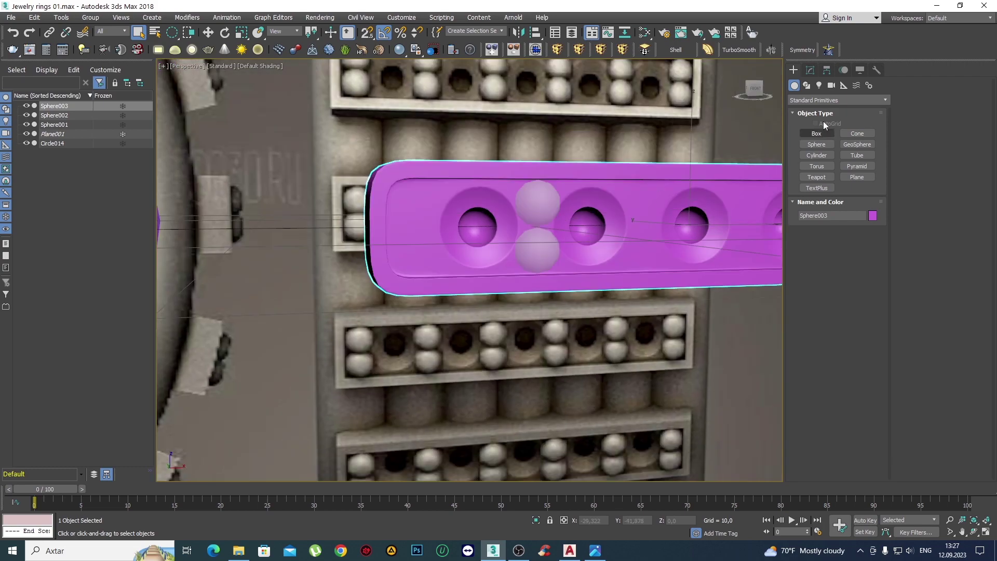
Return to the bar's Editable Poly beneath TurboSmooth with the wireframe shown.
{"action": "left_click", "coordinate": [810, 69]}
{"action": "left_click", "coordinate": [824, 125]}
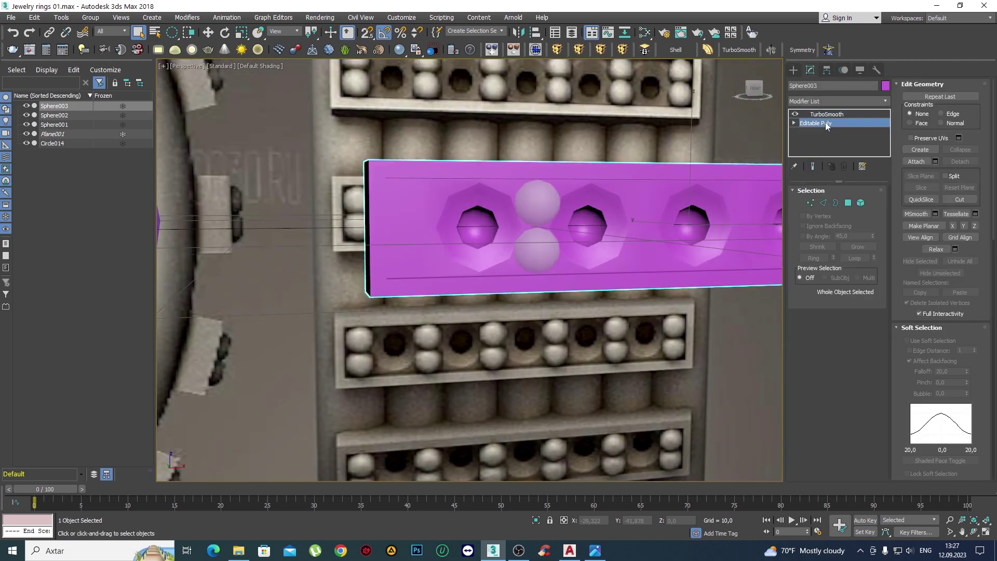
{"action": "scroll", "coordinate": [473, 231], "scroll_direction": "up", "scroll_amount": 2}
{"action": "scroll", "coordinate": [474, 231], "scroll_direction": "up", "scroll_amount": 2}
{"action": "key", "text": "F4"}
{"action": "scroll", "coordinate": [473, 232], "scroll_direction": "up", "scroll_amount": 2}
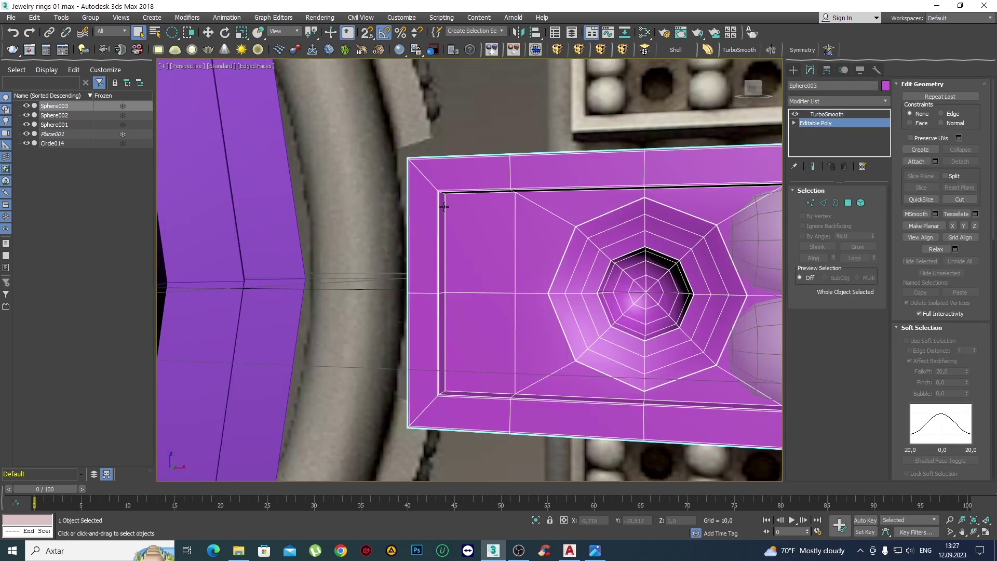
{"action": "scroll", "coordinate": [467, 215], "scroll_direction": "up", "scroll_amount": 2}
{"action": "scroll", "coordinate": [429, 184], "scroll_direction": "up", "scroll_amount": 1}
{"action": "scroll", "coordinate": [430, 179], "scroll_direction": "down", "scroll_amount": 5}
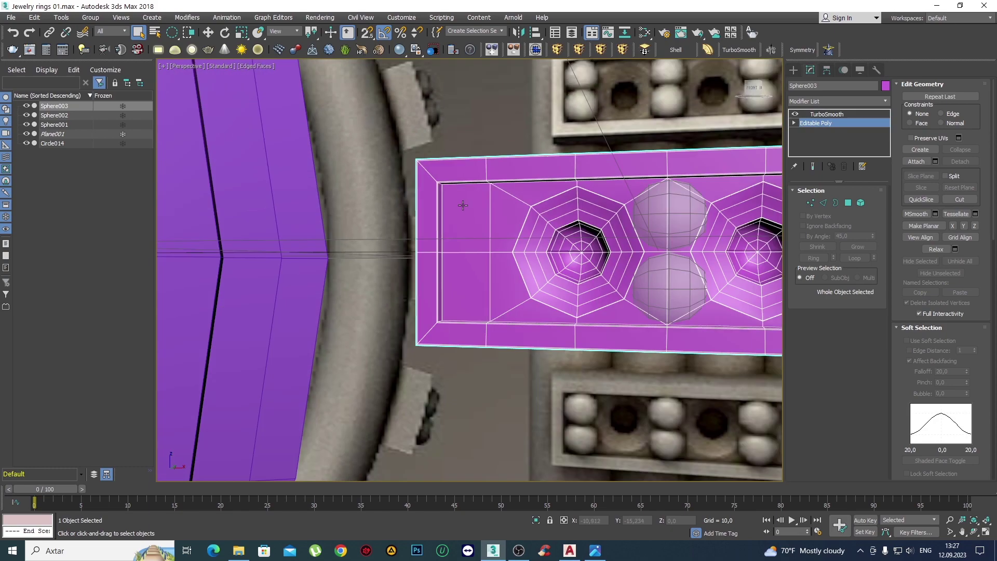
{"action": "scroll", "coordinate": [457, 187], "scroll_direction": "up", "scroll_amount": 1}
{"action": "scroll", "coordinate": [441, 192], "scroll_direction": "up", "scroll_amount": 2}
{"action": "scroll", "coordinate": [427, 199], "scroll_direction": "up", "scroll_amount": 2}
Select the bar's diagonal corner edge ring and view it from the Front.
{"action": "key", "text": "2"}
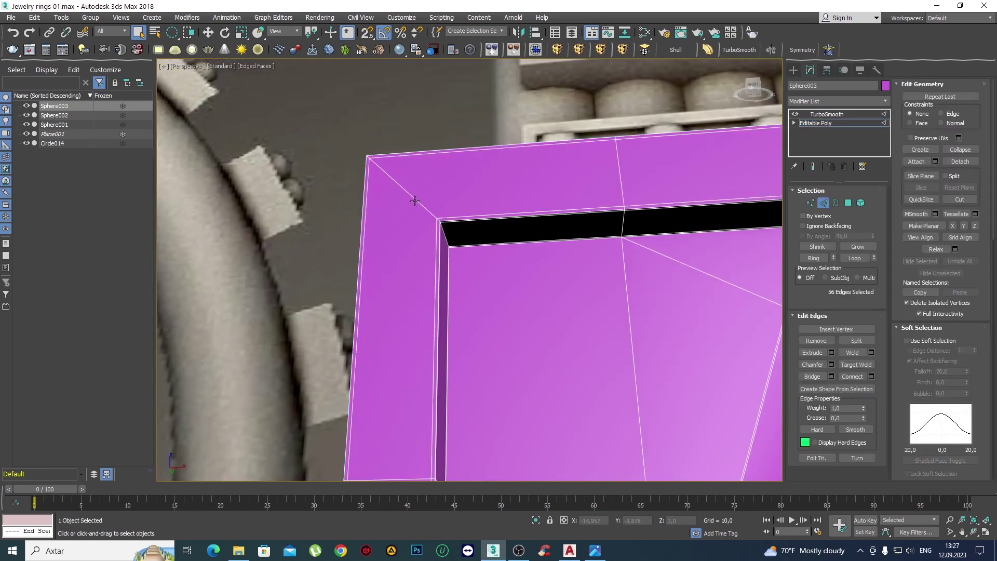
{"action": "left_click", "coordinate": [415, 201]}
{"action": "scroll", "coordinate": [494, 201], "scroll_direction": "down", "scroll_amount": 4}
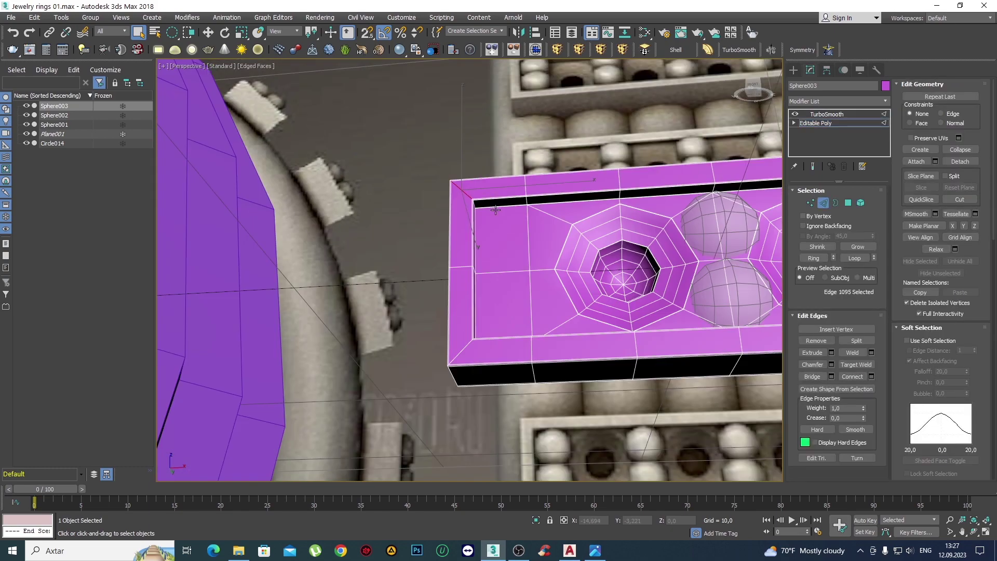
{"action": "scroll", "coordinate": [506, 227], "scroll_direction": "up", "scroll_amount": 1}
{"action": "scroll", "coordinate": [439, 176], "scroll_direction": "up", "scroll_amount": 2}
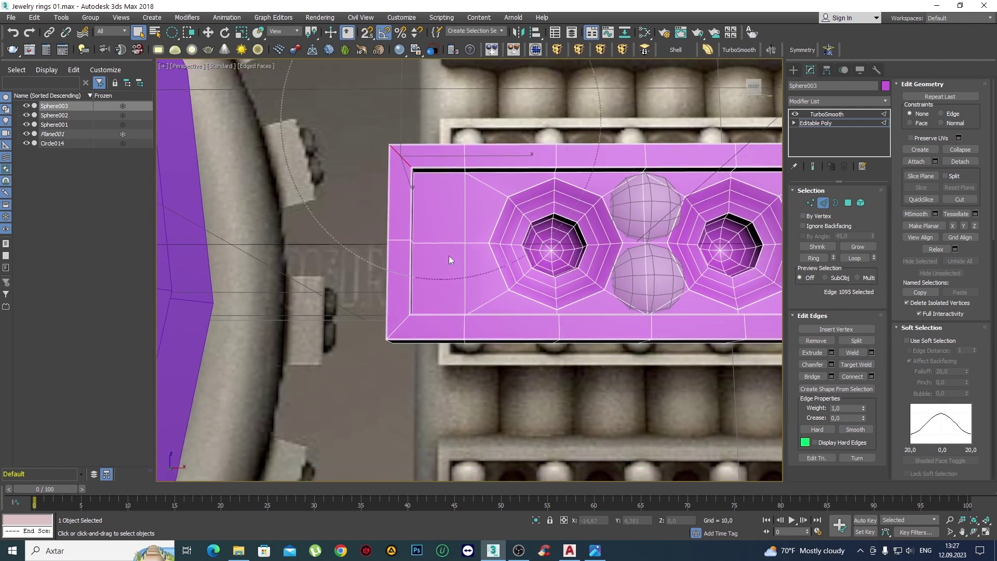
{"action": "key", "text": "ctrl+Page_Up"}
{"action": "key", "text": "f"}
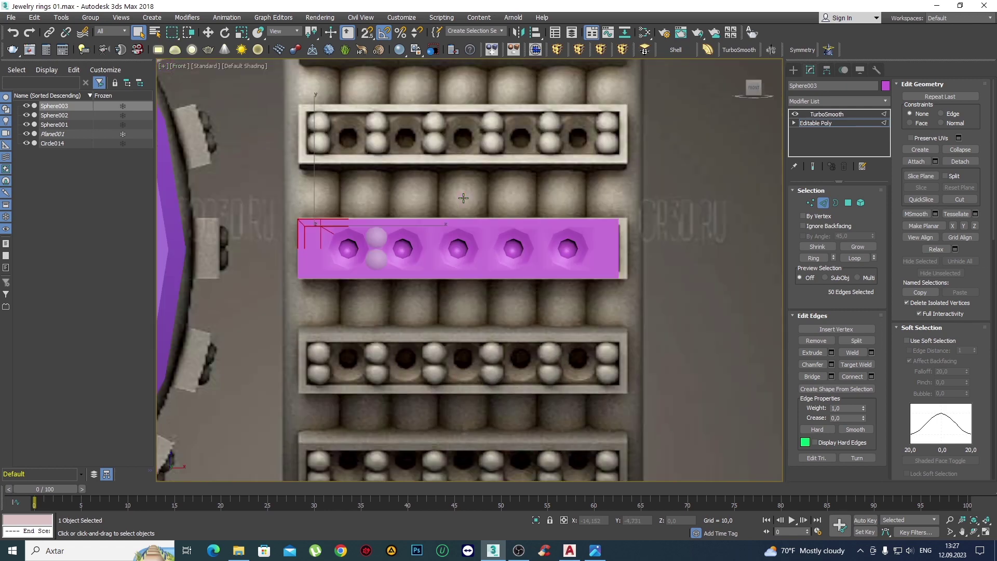
{"action": "scroll", "coordinate": [459, 241], "scroll_direction": "up", "scroll_amount": 2}
{"action": "key", "text": "F4"}
{"action": "scroll", "coordinate": [424, 154], "scroll_direction": "up", "scroll_amount": 2}
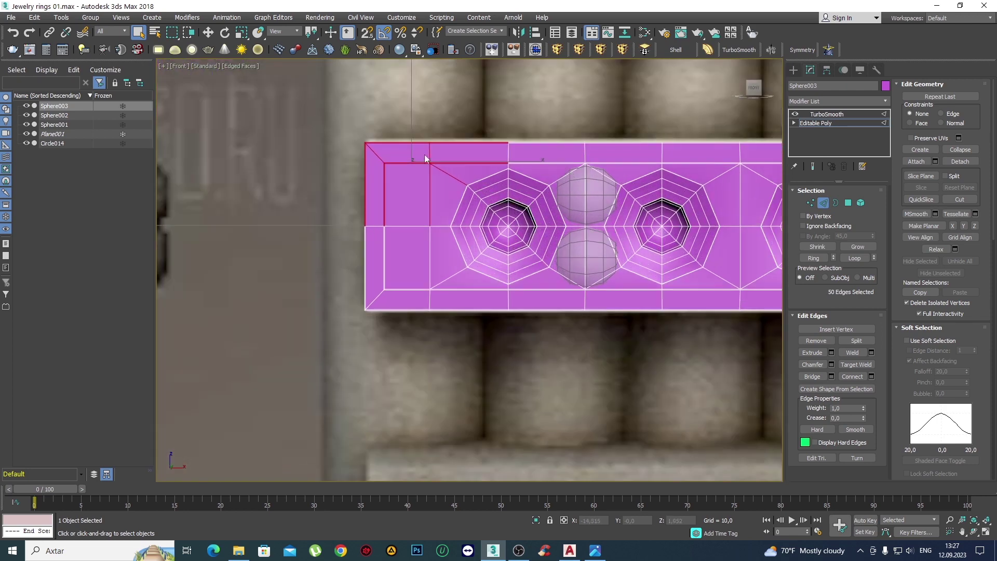
Connect the left-end horizontal edges with a single loop at Slide -96.
{"action": "left_click_drag", "start_coordinate": [408, 108], "coordinate": [410, 360]}
{"action": "scroll", "coordinate": [404, 209], "scroll_direction": "up", "scroll_amount": 2}
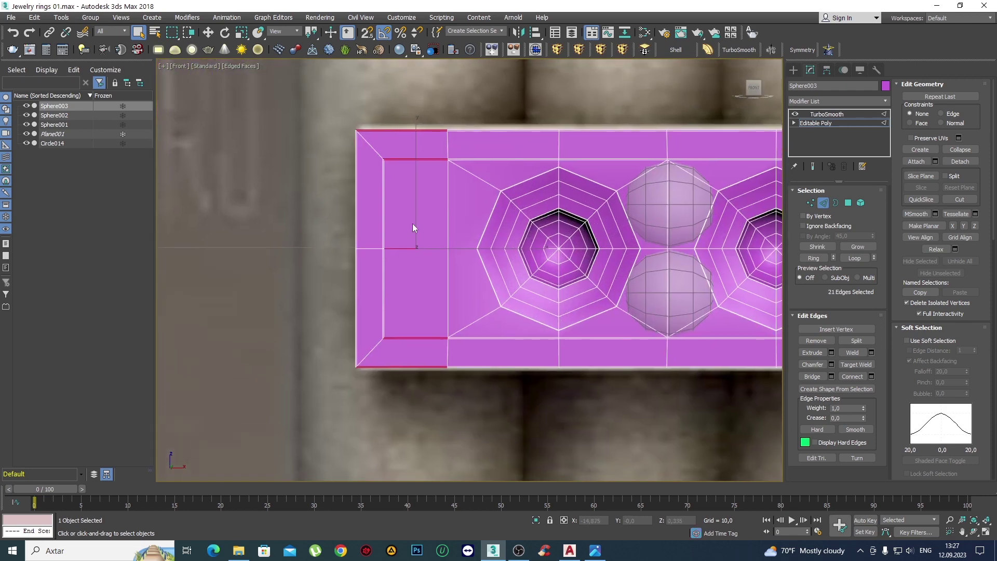
{"action": "left_click", "coordinate": [871, 376]}
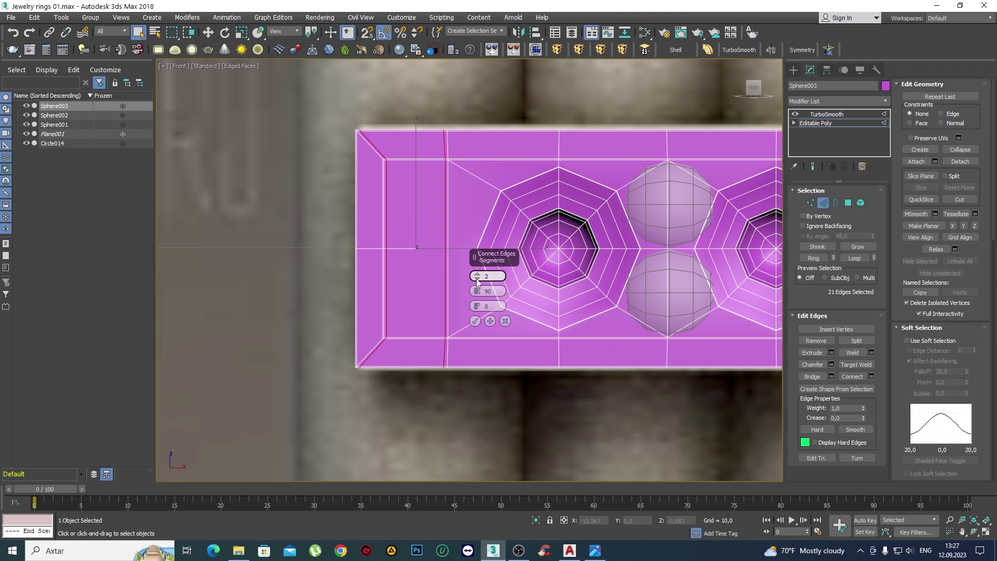
{"action": "mouse_move", "coordinate": [487, 288]}
{"action": "left_mouse_down"}
{"action": "mouse_move", "coordinate": [479, 293]}
{"action": "mouse_move", "coordinate": [503, 506]}
{"action": "left_mouse_up"}
{"action": "scroll", "coordinate": [368, 156], "scroll_direction": "up", "scroll_amount": 4}
{"action": "scroll", "coordinate": [373, 147], "scroll_direction": "up", "scroll_amount": 3}
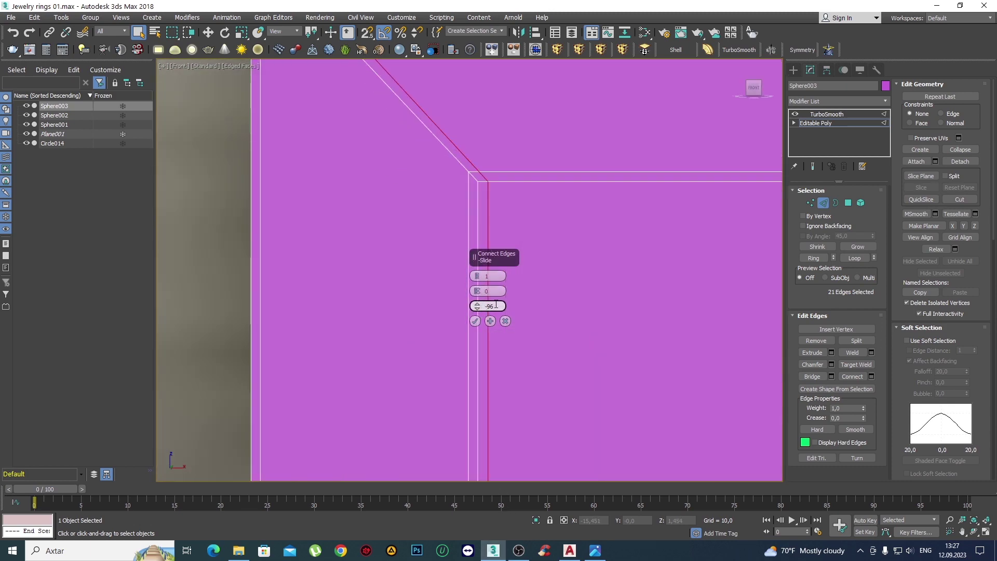
{"action": "left_click", "coordinate": [475, 320]}
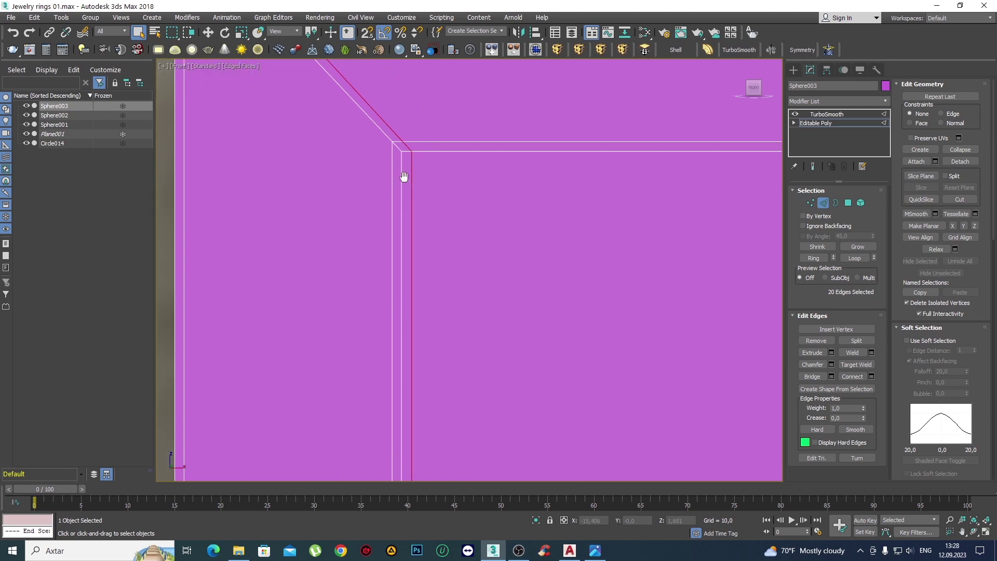
{"action": "scroll", "coordinate": [403, 173], "scroll_direction": "down", "scroll_amount": 5}
{"action": "scroll", "coordinate": [334, 191], "scroll_direction": "down", "scroll_amount": 2}
Add the same single Slide -96 connecting edge at the bar's right end.
{"action": "middle_click_drag", "start_coordinate": [314, 193], "coordinate": [498, 192]}
{"action": "scroll", "coordinate": [498, 192], "scroll_direction": "down", "scroll_amount": 3}
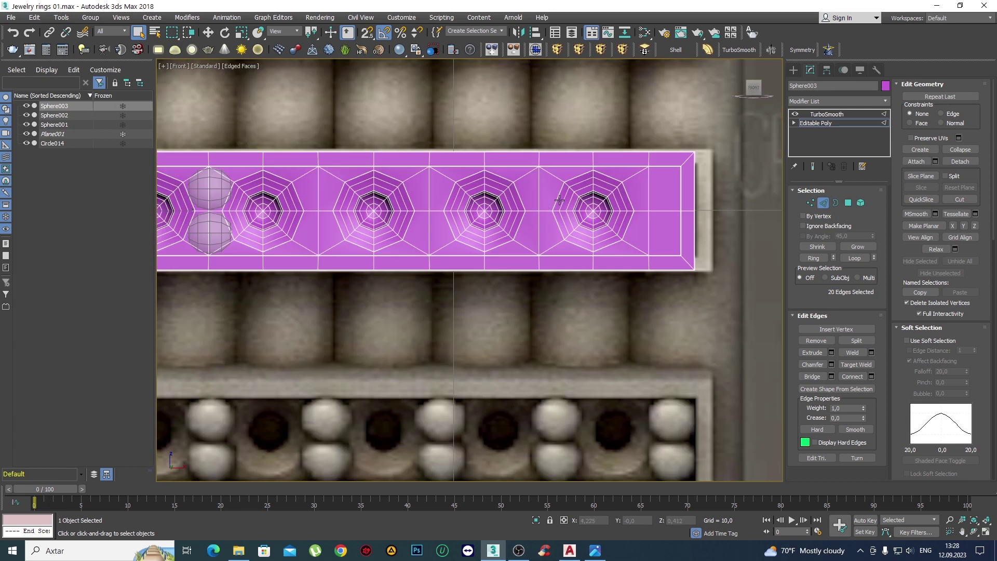
{"action": "scroll", "coordinate": [419, 202], "scroll_direction": "up", "scroll_amount": 6}
{"action": "left_click_drag", "start_coordinate": [538, 332], "coordinate": [544, 401]}
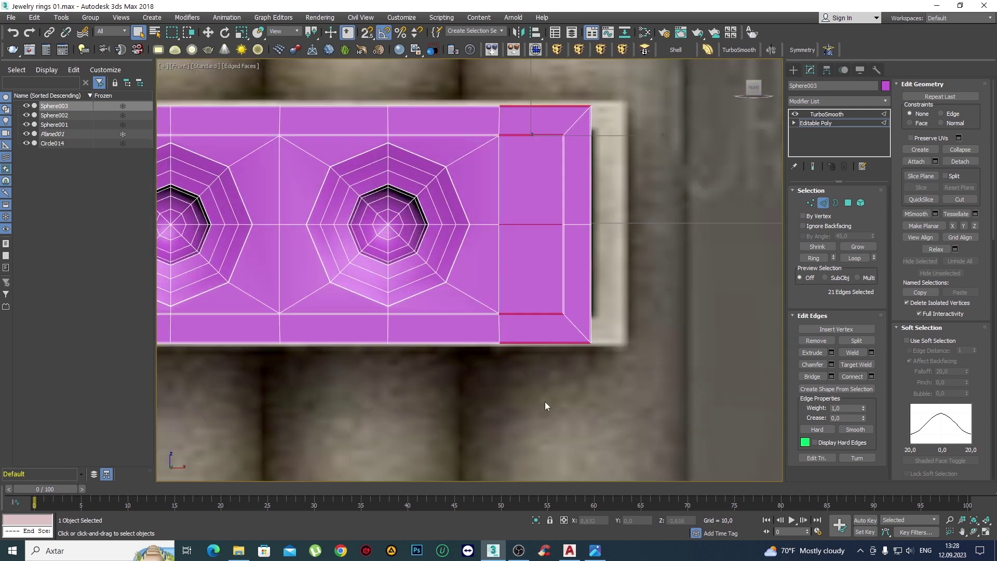
{"action": "left_click", "coordinate": [871, 376]}
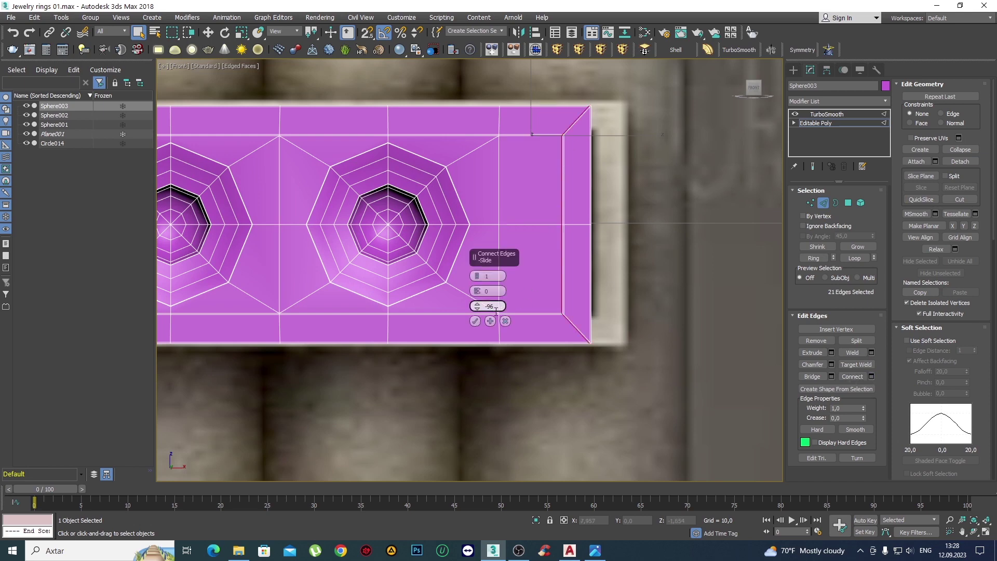
{"action": "left_click", "coordinate": [474, 321]}
{"action": "scroll", "coordinate": [650, 260], "scroll_direction": "down", "scroll_amount": 3}
{"action": "scroll", "coordinate": [650, 260], "scroll_direction": "down", "scroll_amount": 3}
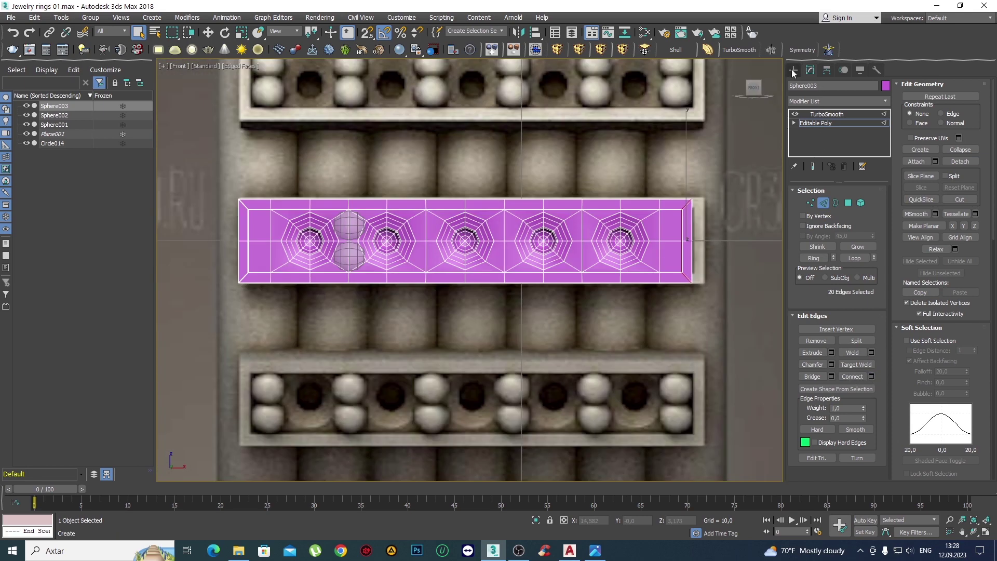
Inspect the smoothed bar in Perspective view, then return to Front view.
{"action": "key", "text": "F4"}
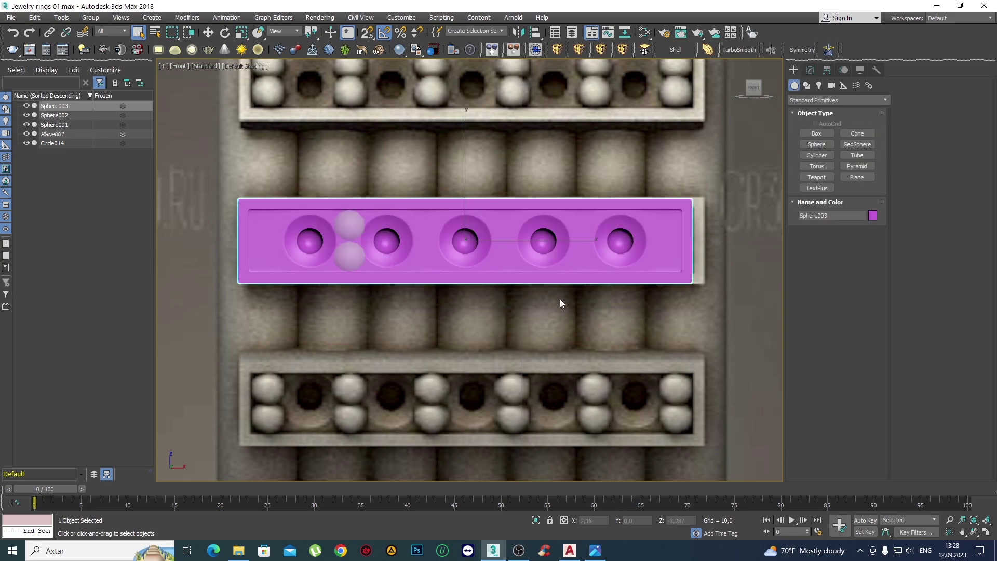
{"action": "scroll", "coordinate": [706, 241], "scroll_direction": "up", "scroll_amount": 3}
{"action": "middle_click_drag", "start_coordinate": [706, 241], "coordinate": [669, 241]}
{"action": "scroll", "coordinate": [565, 259], "scroll_direction": "up", "scroll_amount": 1}
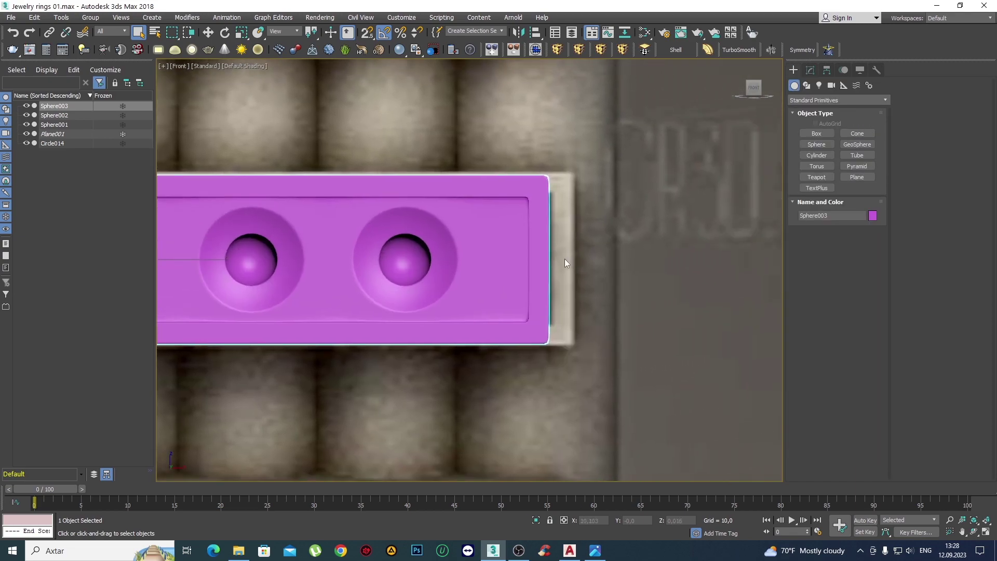
{"action": "scroll", "coordinate": [566, 269], "scroll_direction": "down", "scroll_amount": 4}
{"action": "key", "text": "p"}
{"action": "mouse_move", "coordinate": [565, 269]}
{"action": "middle_mouse_down", "text": "alt"}
{"action": "mouse_move", "coordinate": [494, 278]}
{"action": "mouse_move", "coordinate": [519, 260]}
{"action": "mouse_move", "coordinate": [472, 245]}
{"action": "mouse_move", "coordinate": [560, 279]}
{"action": "mouse_move", "coordinate": [543, 296]}
{"action": "mouse_move", "coordinate": [530, 279]}
{"action": "mouse_move", "coordinate": [474, 289]}
{"action": "mouse_move", "coordinate": [583, 325]}
{"action": "mouse_move", "coordinate": [540, 327]}
{"action": "mouse_move", "coordinate": [458, 189]}
{"action": "middle_mouse_up", "text": "alt"}
{"action": "key", "text": "F4"}
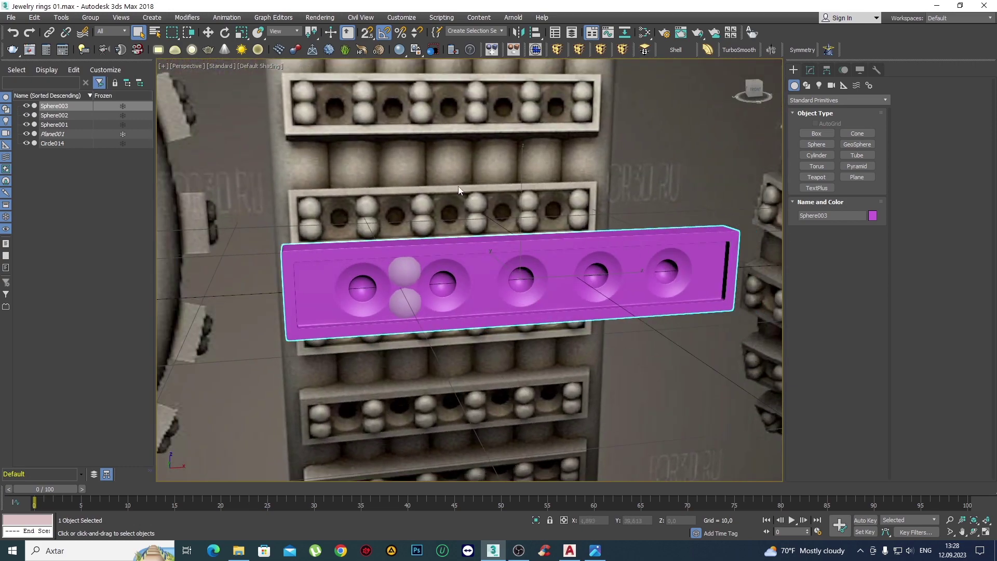
{"action": "middle_click_drag", "start_coordinate": [512, 217], "coordinate": [487, 246], "text": "alt"}
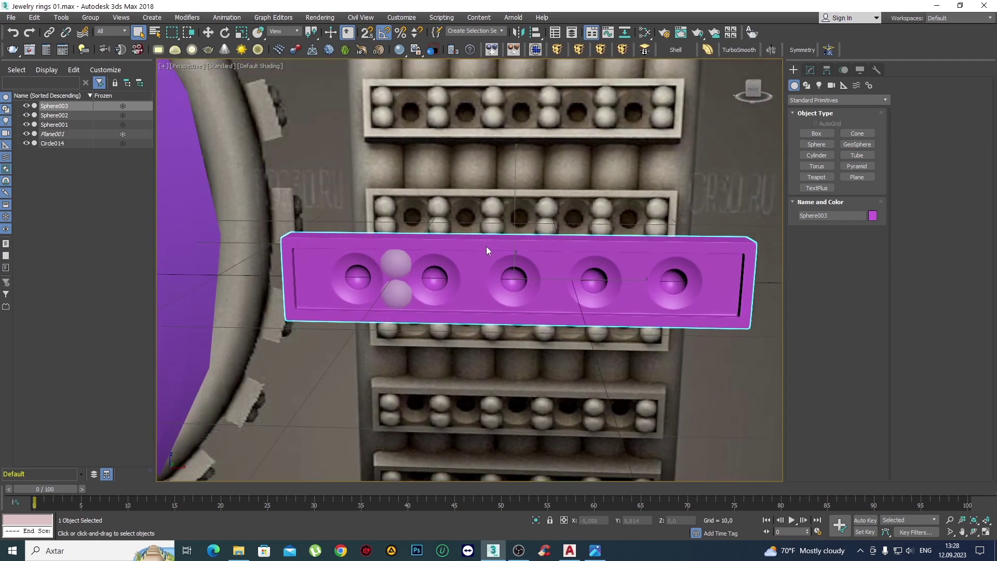
{"action": "key", "text": "f"}
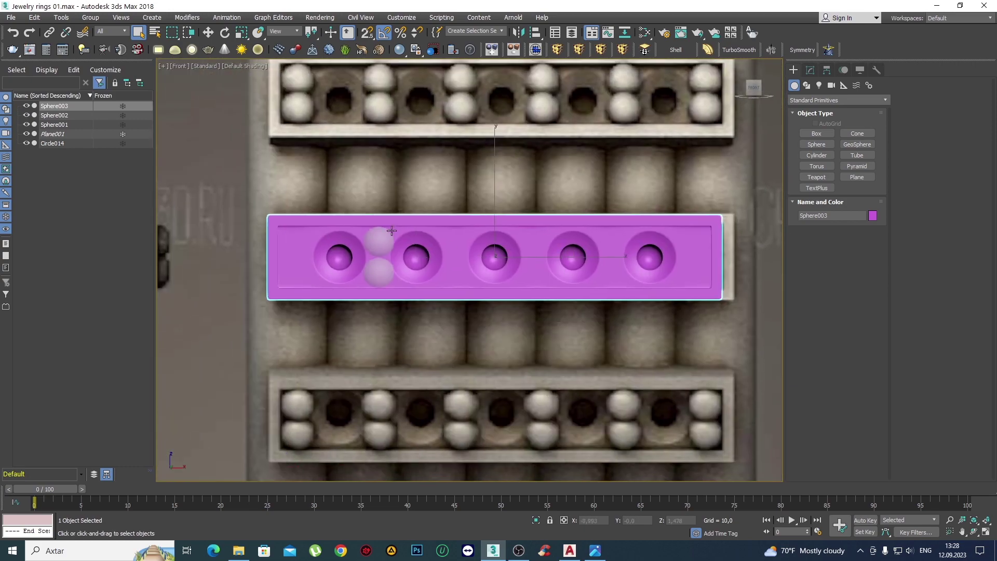
Select both stone spheres and set their object colour to blue.
{"action": "left_click", "coordinate": [378, 232]}
{"action": "left_click", "coordinate": [380, 267], "text": "ctrl"}
{"action": "scroll", "coordinate": [382, 269], "scroll_direction": "up", "scroll_amount": 2}
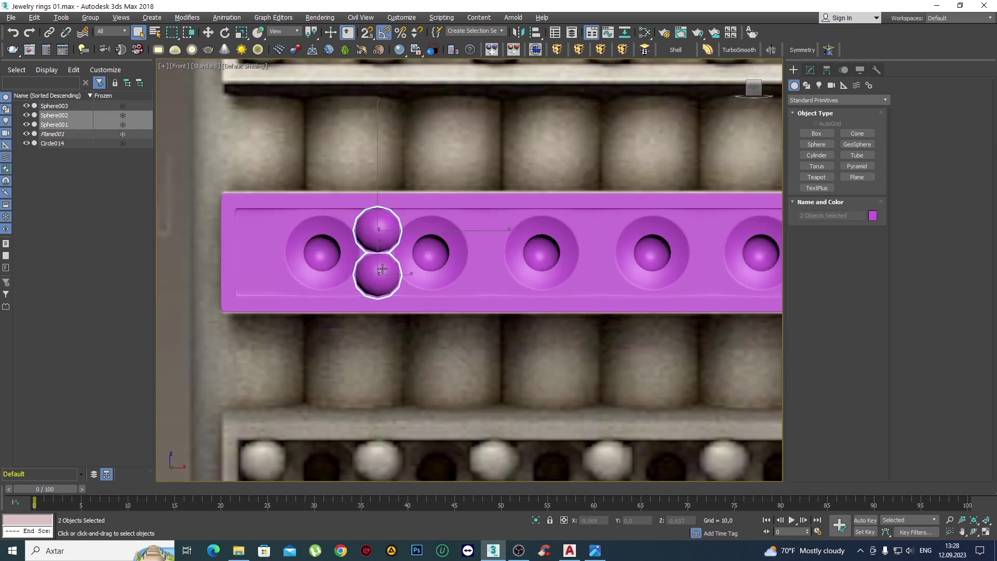
{"action": "middle_click_drag", "start_coordinate": [382, 269], "coordinate": [421, 281]}
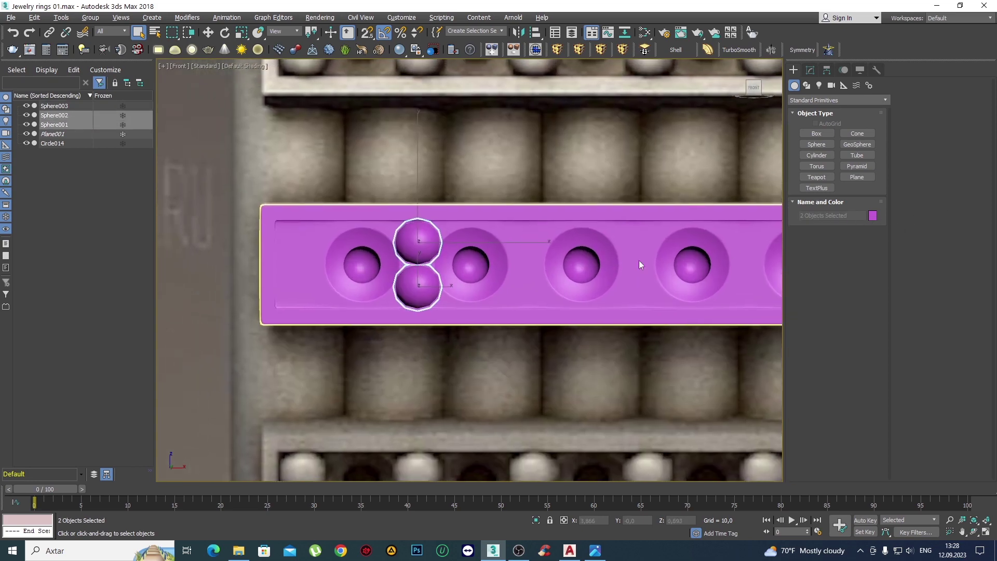
{"action": "left_click", "coordinate": [540, 266]}
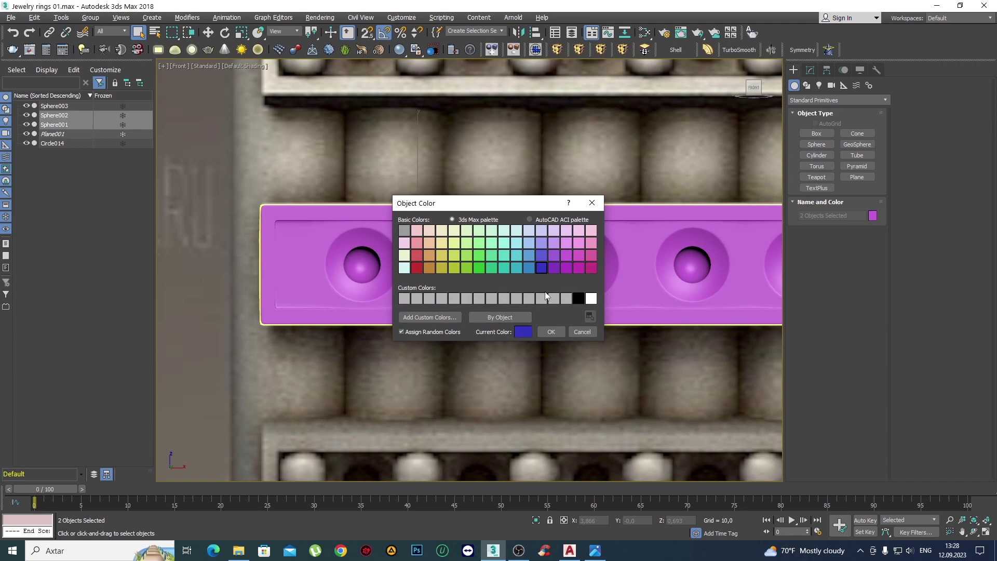
{"action": "left_click", "coordinate": [551, 331]}
{"action": "mouse_move", "coordinate": [551, 332]}
{"action": "middle_mouse_down", "text": "alt"}
{"action": "mouse_move", "coordinate": [470, 326]}
{"action": "mouse_move", "coordinate": [504, 198]}
{"action": "middle_mouse_up", "text": "alt"}
In Top wireframe view, move the blue sphere pair slightly down along Y.
{"action": "scroll", "coordinate": [459, 214], "scroll_direction": "down", "scroll_amount": 3}
{"action": "scroll", "coordinate": [612, 226], "scroll_direction": "down", "scroll_amount": 2}
{"action": "scroll", "coordinate": [591, 193], "scroll_direction": "up", "scroll_amount": 3}
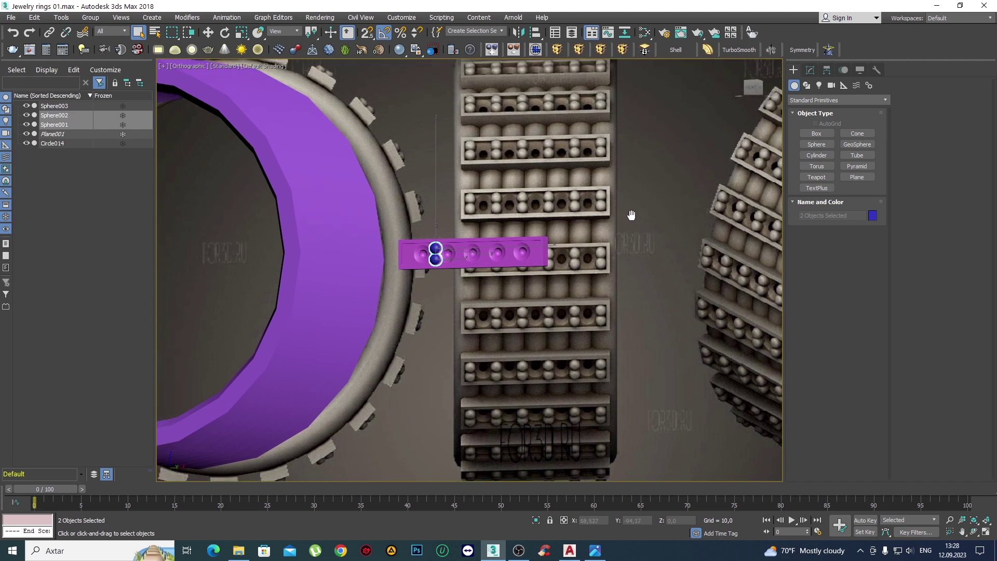
{"action": "middle_click_drag", "start_coordinate": [591, 193], "coordinate": [362, 122], "text": "alt"}
{"action": "scroll", "coordinate": [463, 156], "scroll_direction": "up", "scroll_amount": 4}
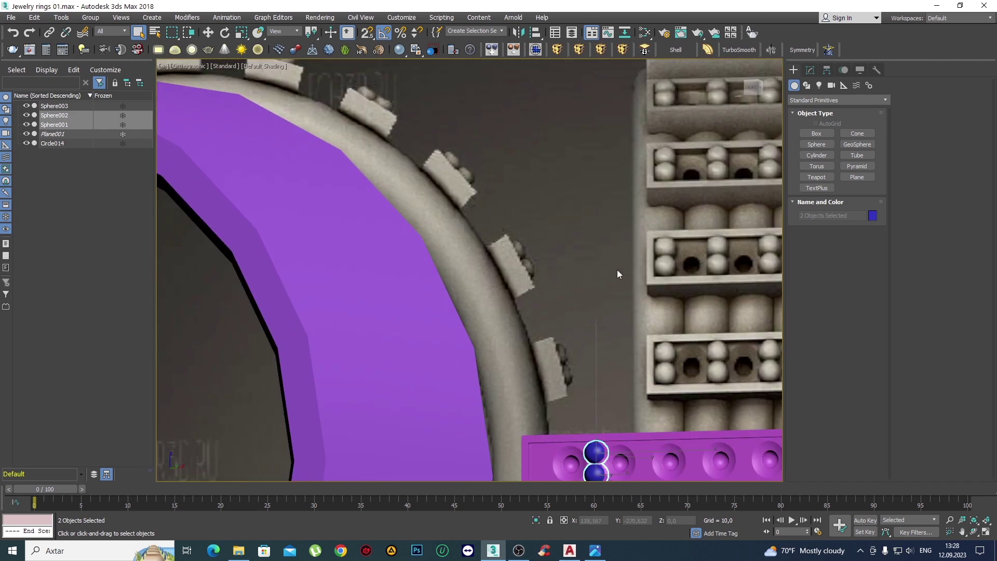
{"action": "scroll", "coordinate": [617, 273], "scroll_direction": "down", "scroll_amount": 3}
{"action": "scroll", "coordinate": [499, 219], "scroll_direction": "up", "scroll_amount": 3}
{"action": "middle_click_drag", "start_coordinate": [500, 220], "coordinate": [461, 275], "text": "alt"}
{"action": "key", "text": "t"}
{"action": "key", "text": "F3"}
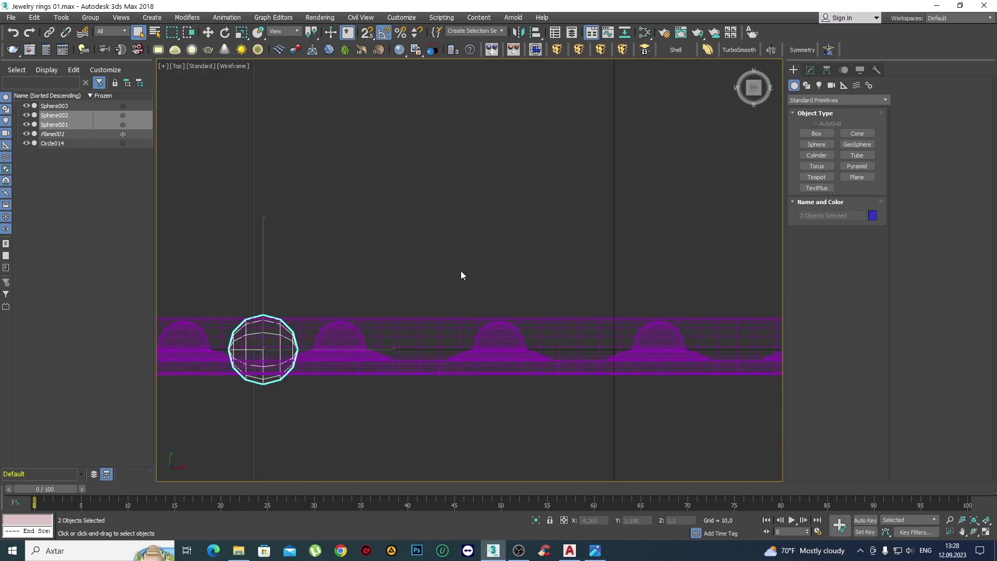
{"action": "key", "text": "z"}
{"action": "scroll", "coordinate": [411, 312], "scroll_direction": "down", "scroll_amount": 2}
{"action": "key", "text": "w"}
{"action": "scroll", "coordinate": [431, 260], "scroll_direction": "up", "scroll_amount": 2}
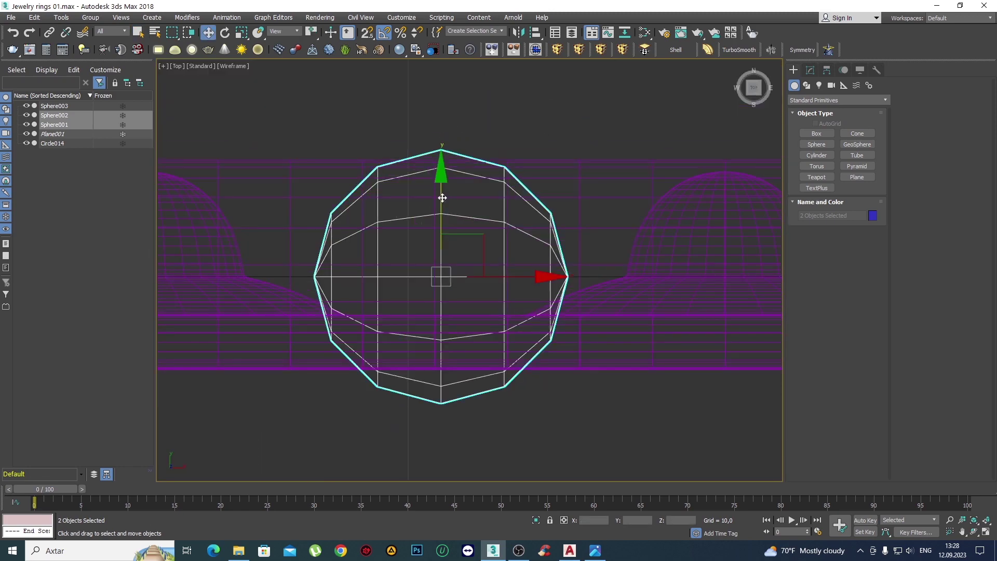
{"action": "left_click_drag", "start_coordinate": [442, 197], "coordinate": [434, 228]}
{"action": "scroll", "coordinate": [436, 227], "scroll_direction": "down", "scroll_amount": 1}
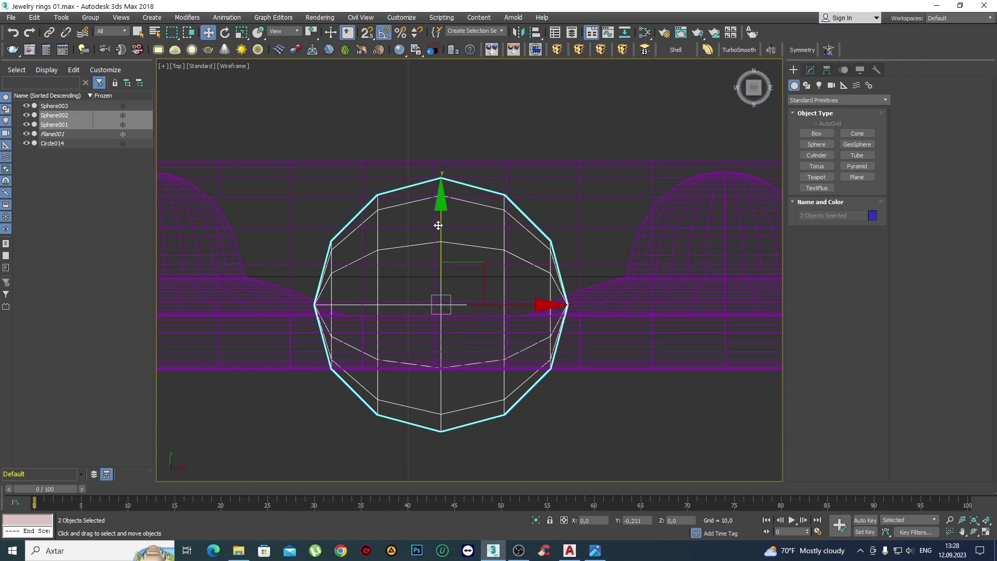
{"action": "scroll", "coordinate": [436, 228], "scroll_direction": "down", "scroll_amount": 3}
Check the spheres in Perspective, then return to Front view with Edged Faces.
{"action": "key", "text": "p"}
{"action": "key", "text": "z"}
{"action": "middle_click_drag", "start_coordinate": [432, 223], "coordinate": [414, 196], "text": "alt"}
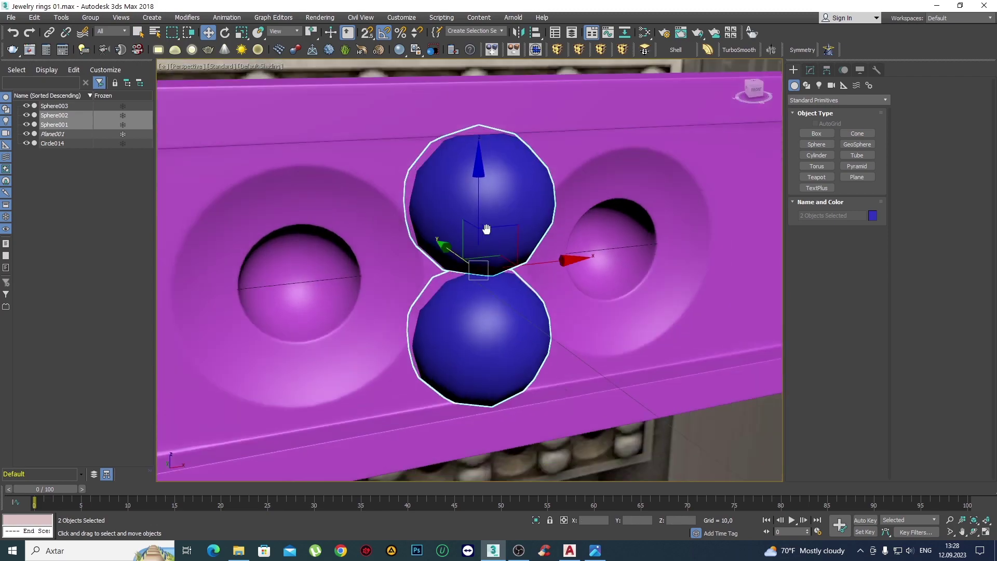
{"action": "key", "text": "f"}
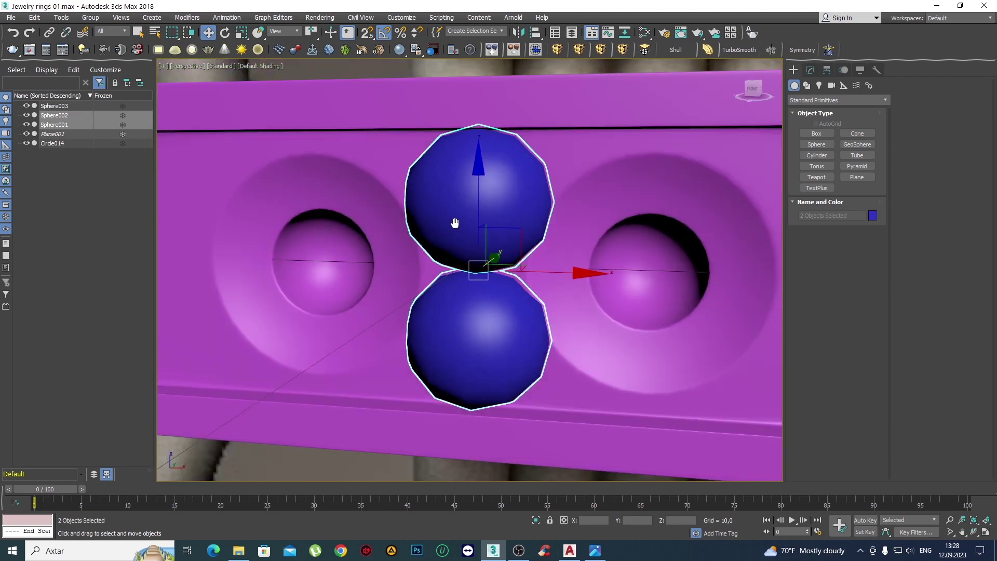
{"action": "scroll", "coordinate": [454, 231], "scroll_direction": "down", "scroll_amount": 3}
{"action": "scroll", "coordinate": [454, 231], "scroll_direction": "down", "scroll_amount": 3}
{"action": "scroll", "coordinate": [449, 275], "scroll_direction": "up", "scroll_amount": 1}
{"action": "scroll", "coordinate": [447, 257], "scroll_direction": "up", "scroll_amount": 5}
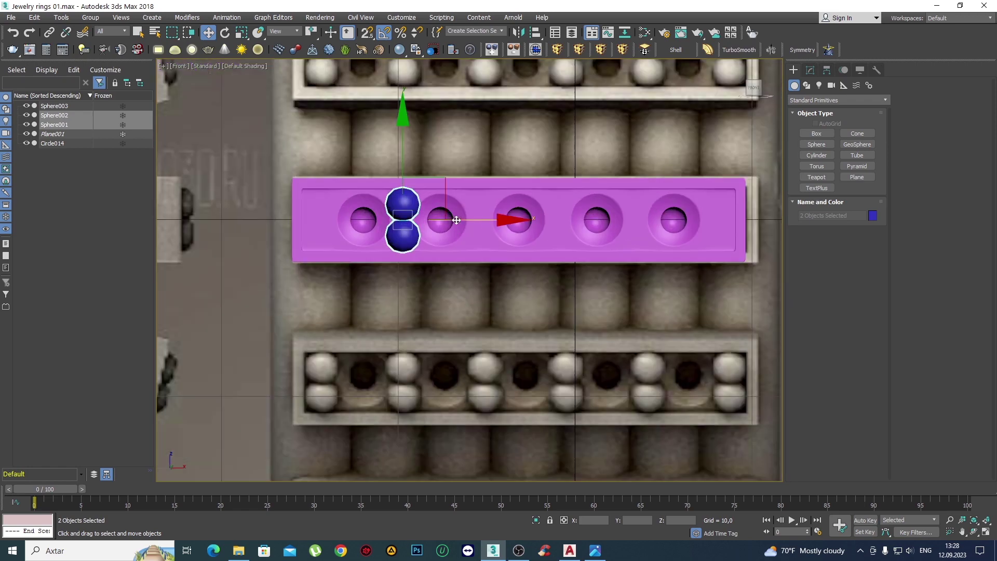
{"action": "scroll", "coordinate": [436, 229], "scroll_direction": "up", "scroll_amount": 1}
{"action": "key", "text": "F4"}
{"action": "scroll", "coordinate": [390, 228], "scroll_direction": "up", "scroll_amount": 2}
{"action": "scroll", "coordinate": [391, 228], "scroll_direction": "down", "scroll_amount": 1}
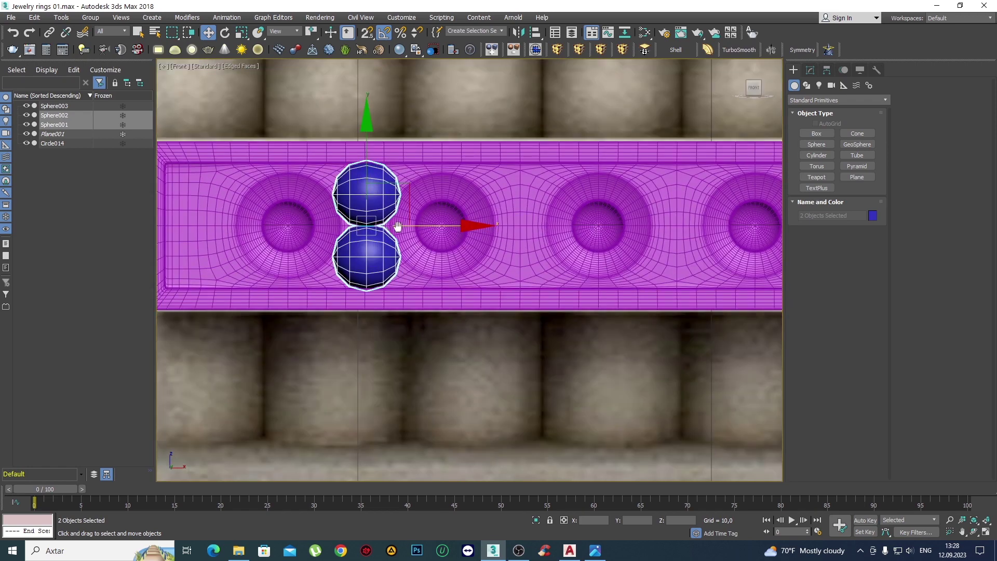
{"action": "scroll", "coordinate": [396, 223], "scroll_direction": "down", "scroll_amount": 1}
{"action": "scroll", "coordinate": [442, 236], "scroll_direction": "down", "scroll_amount": 2}
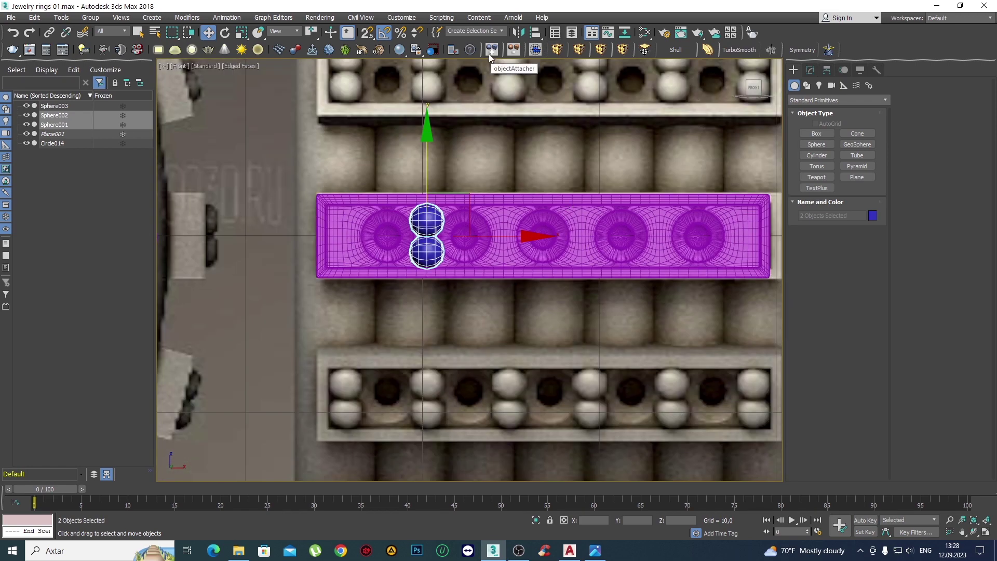
Attach the two blue spheres into one Editable Poly object, Sphere005.
{"action": "left_click", "coordinate": [809, 73]}
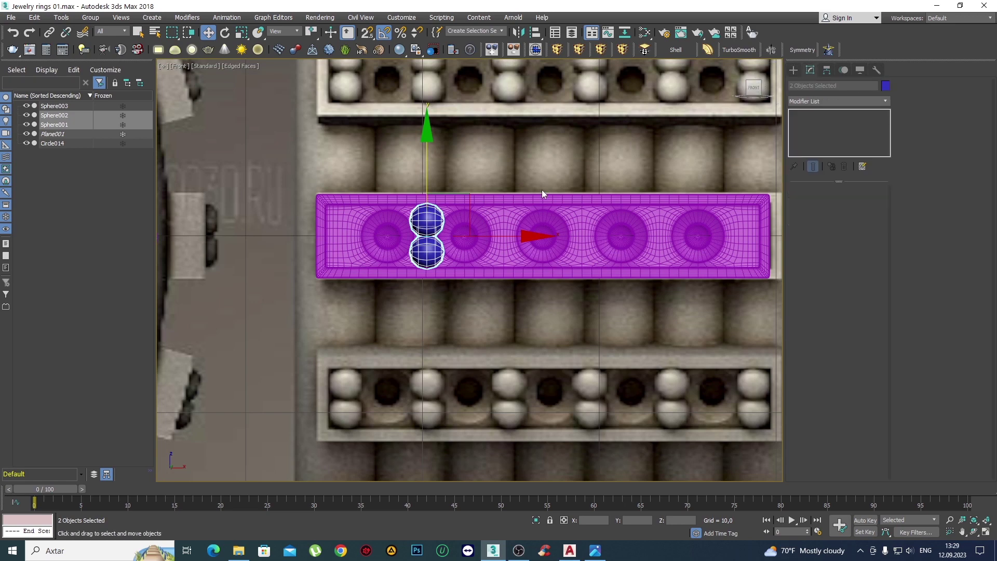
{"action": "left_click", "coordinate": [425, 256]}
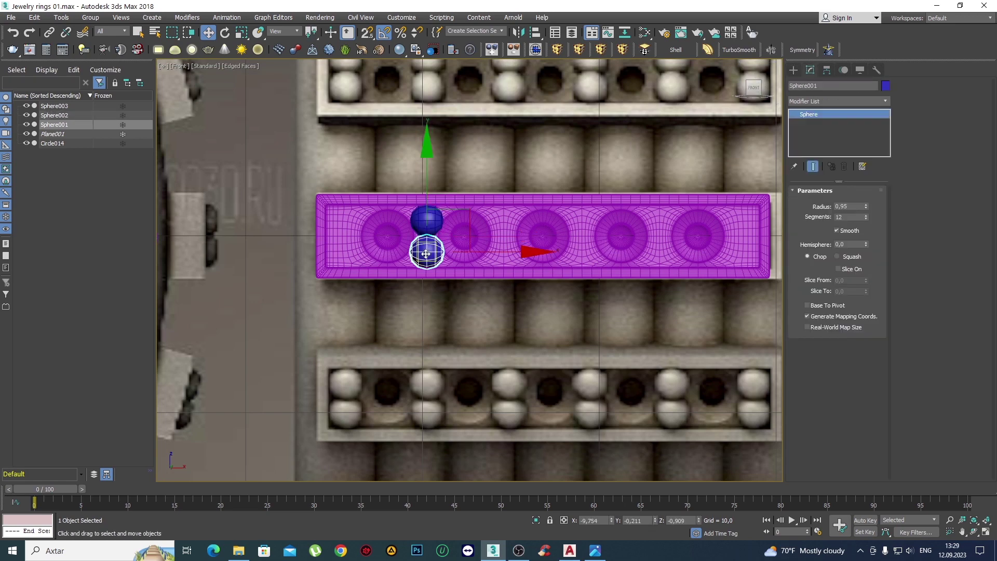
{"action": "left_click", "coordinate": [423, 222], "text": "ctrl"}
{"action": "key", "text": "q"}
{"action": "scroll", "coordinate": [425, 224], "scroll_direction": "up", "scroll_amount": 1}
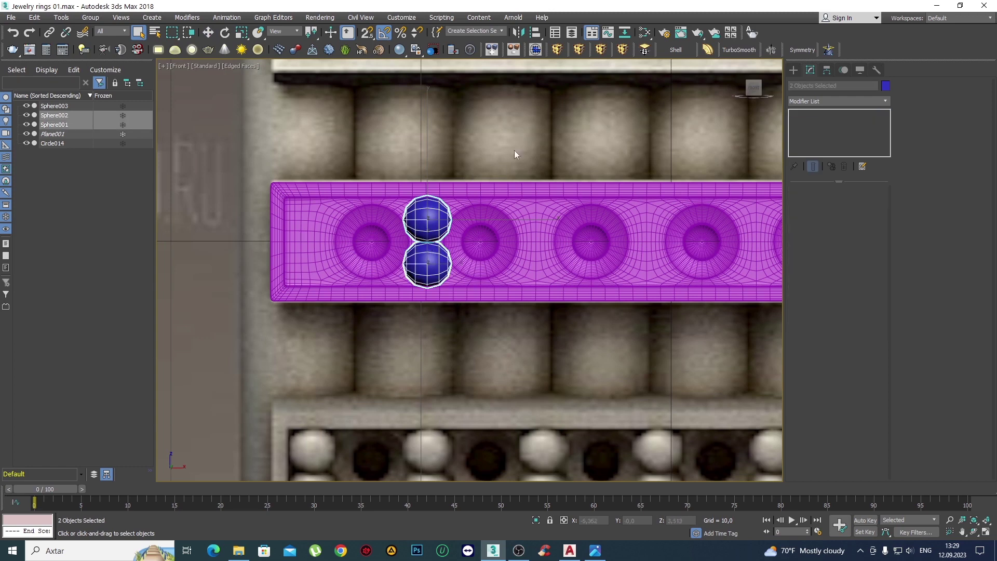
{"action": "left_click", "coordinate": [491, 50]}
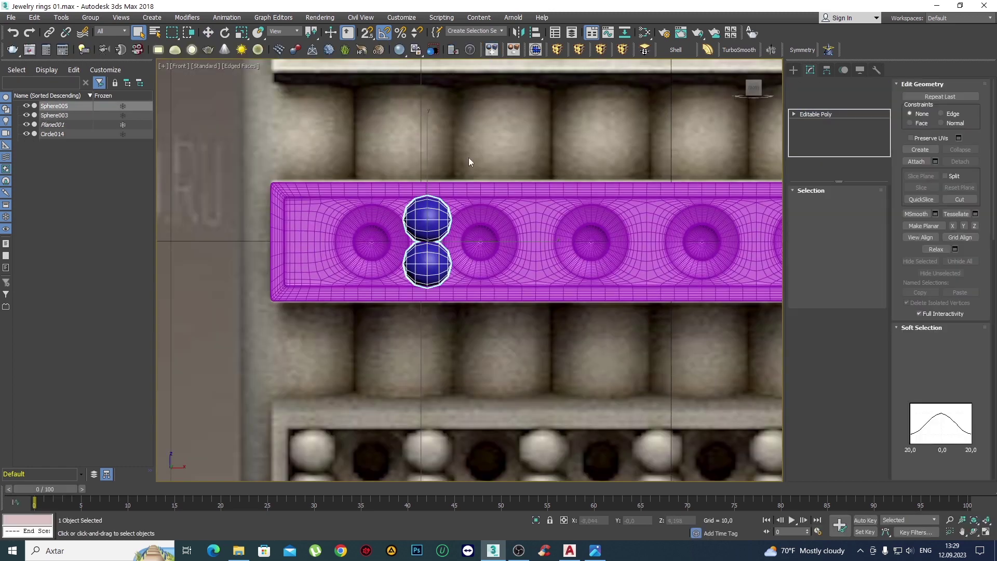
{"action": "middle_click_drag", "start_coordinate": [514, 256], "coordinate": [512, 260]}
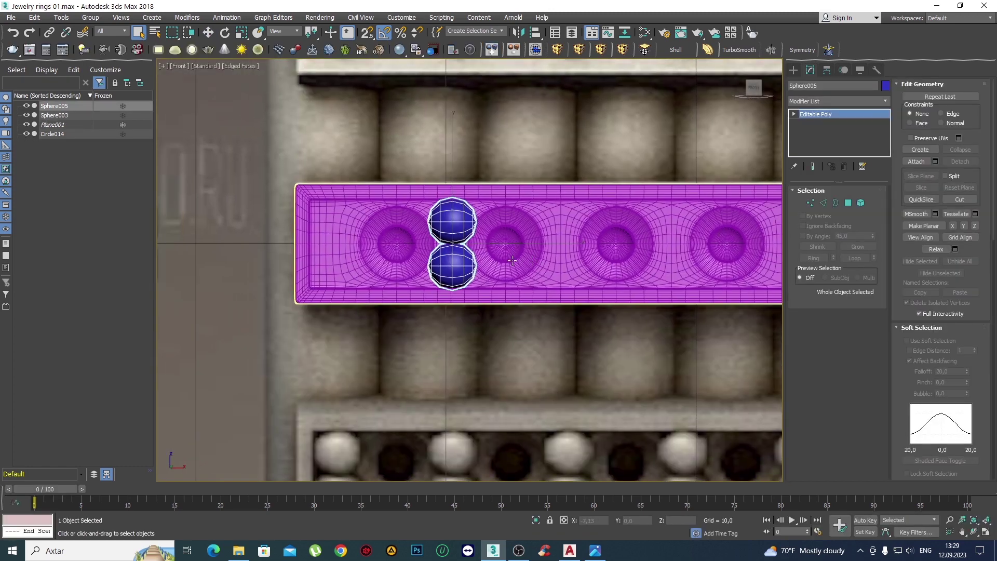
Delete the TurboSmooth modifier from the purple band's stack.
{"action": "left_click", "coordinate": [475, 251]}
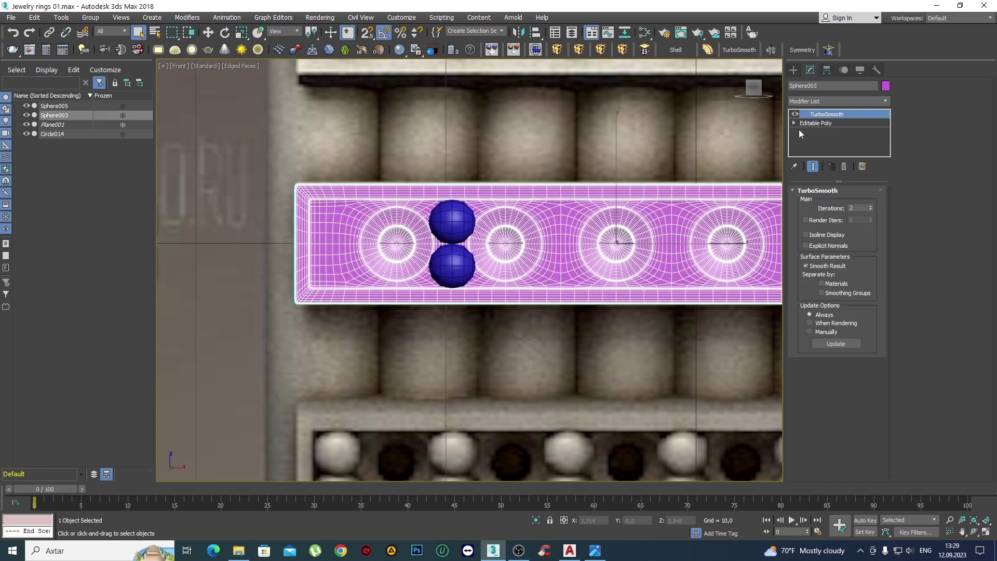
{"action": "right_click", "coordinate": [827, 121]}
{"action": "left_click", "coordinate": [837, 133]}
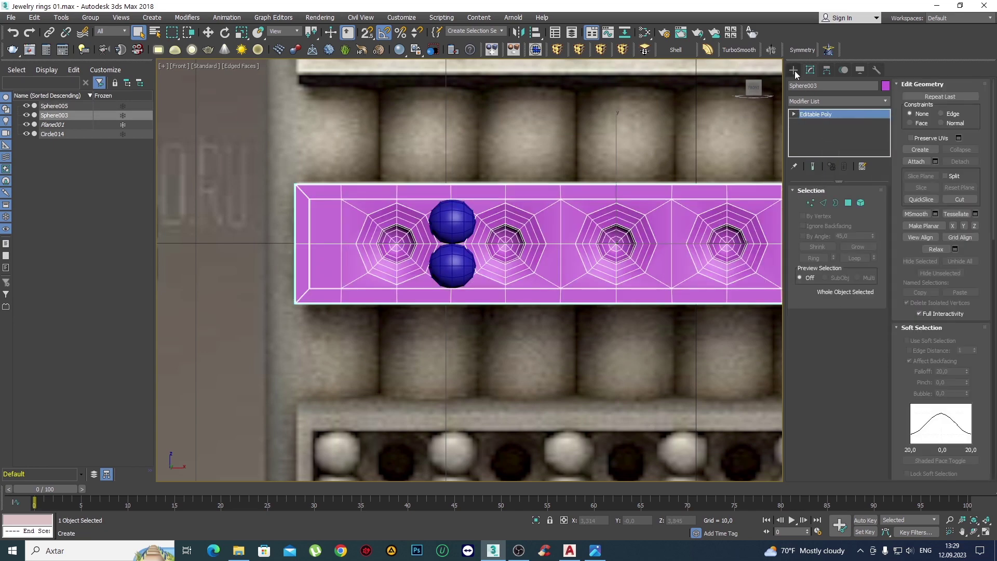
{"action": "left_click", "coordinate": [793, 70]}
{"action": "scroll", "coordinate": [494, 228], "scroll_direction": "down", "scroll_amount": 1}
{"action": "scroll", "coordinate": [442, 218], "scroll_direction": "down", "scroll_amount": 2}
In wireframe, move Sphere005 slightly left along X.
{"action": "left_click", "coordinate": [446, 215]}
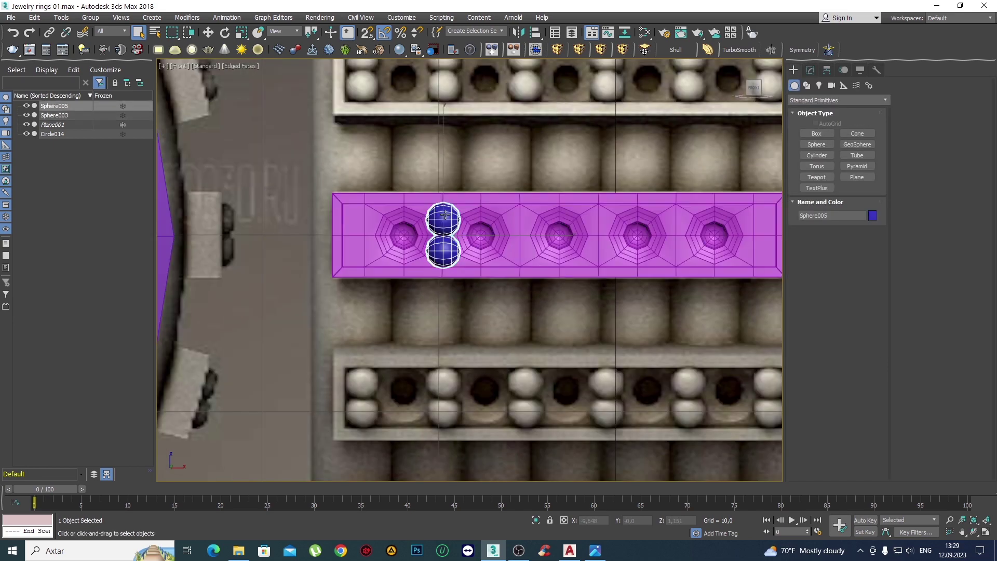
{"action": "scroll", "coordinate": [449, 213], "scroll_direction": "up", "scroll_amount": 5}
{"action": "scroll", "coordinate": [449, 213], "scroll_direction": "up", "scroll_amount": 1}
{"action": "key", "text": "w"}
{"action": "scroll", "coordinate": [450, 138], "scroll_direction": "up", "scroll_amount": 2}
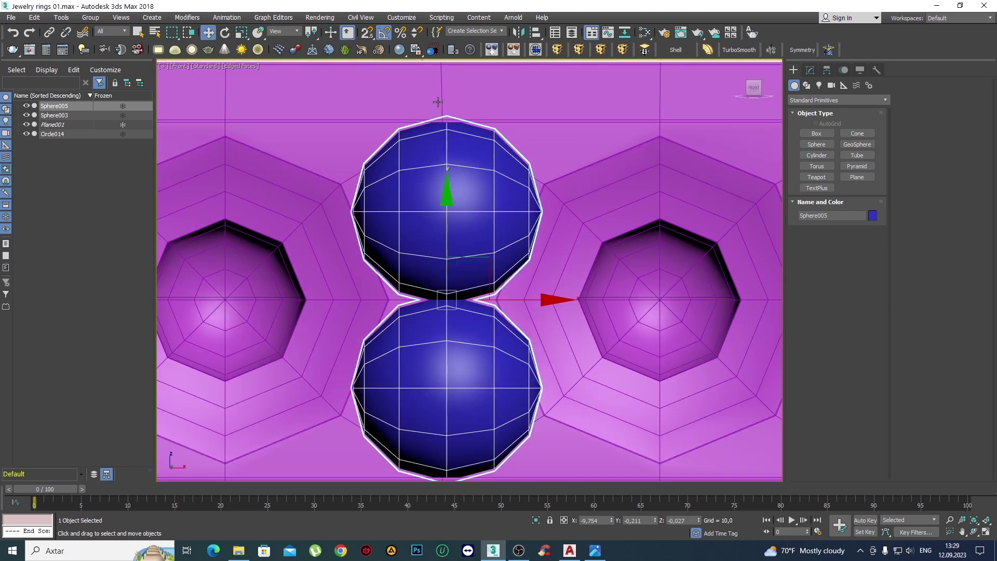
{"action": "scroll", "coordinate": [499, 307], "scroll_direction": "up", "scroll_amount": 2}
{"action": "scroll", "coordinate": [498, 306], "scroll_direction": "up", "scroll_amount": 2}
{"action": "key", "text": "F3"}
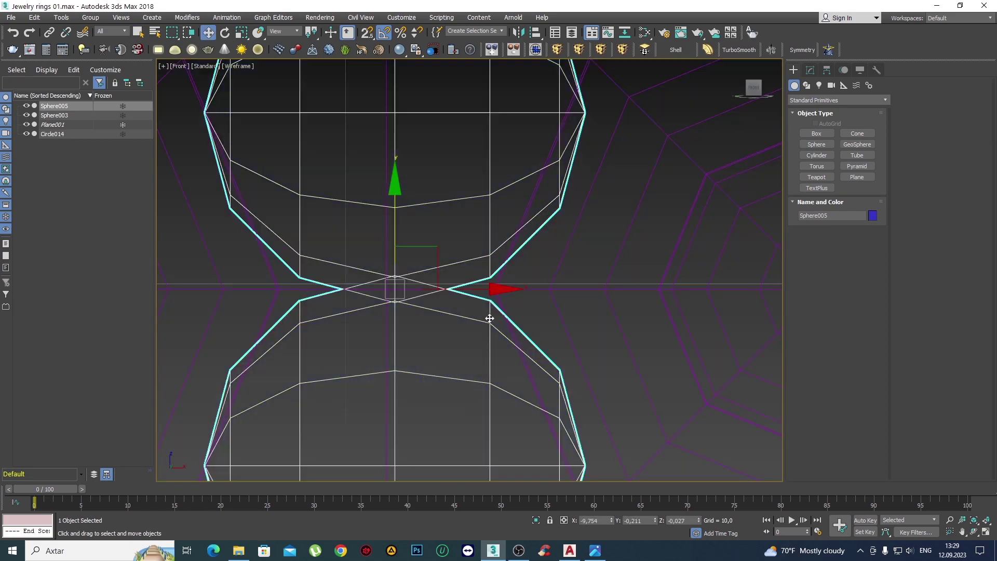
{"action": "middle_click_drag", "start_coordinate": [487, 318], "coordinate": [640, 287]}
{"action": "scroll", "coordinate": [594, 265], "scroll_direction": "up", "scroll_amount": 2}
{"action": "left_click_drag", "start_coordinate": [606, 267], "coordinate": [581, 273]}
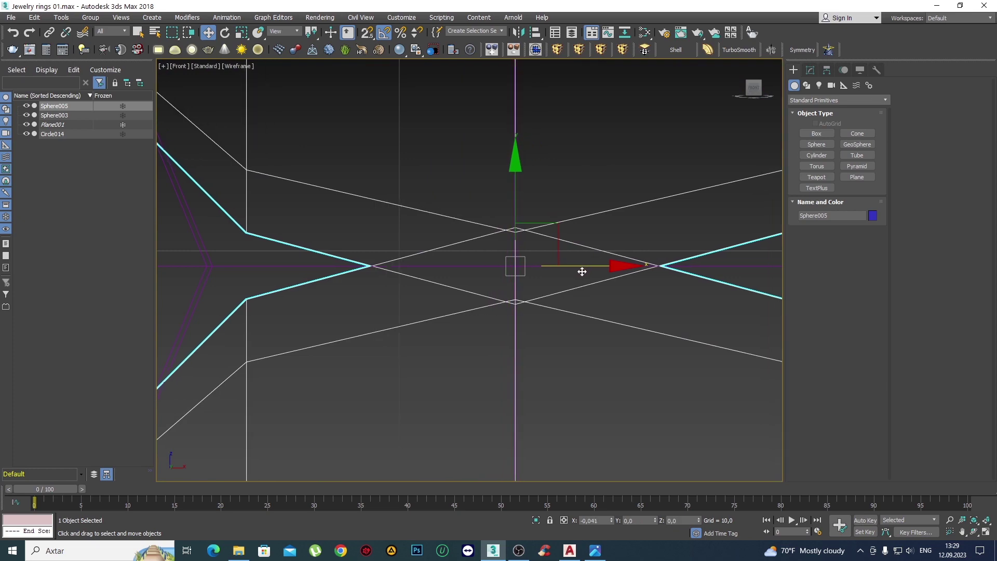
Restore shaded display with edges and recentre the view on the band.
{"action": "scroll", "coordinate": [582, 273], "scroll_direction": "down", "scroll_amount": 3}
{"action": "scroll", "coordinate": [569, 278], "scroll_direction": "down", "scroll_amount": 2}
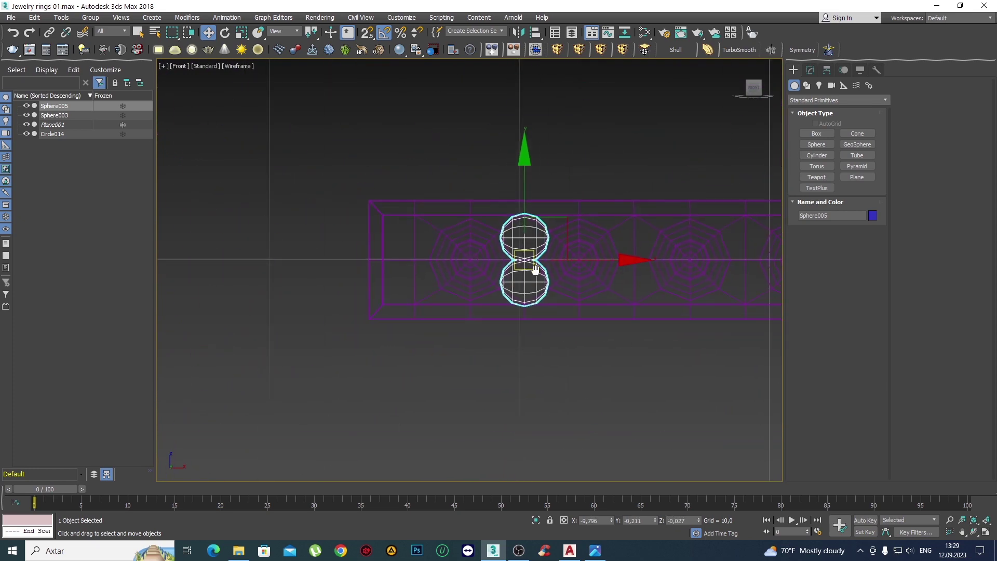
{"action": "key", "text": "F3"}
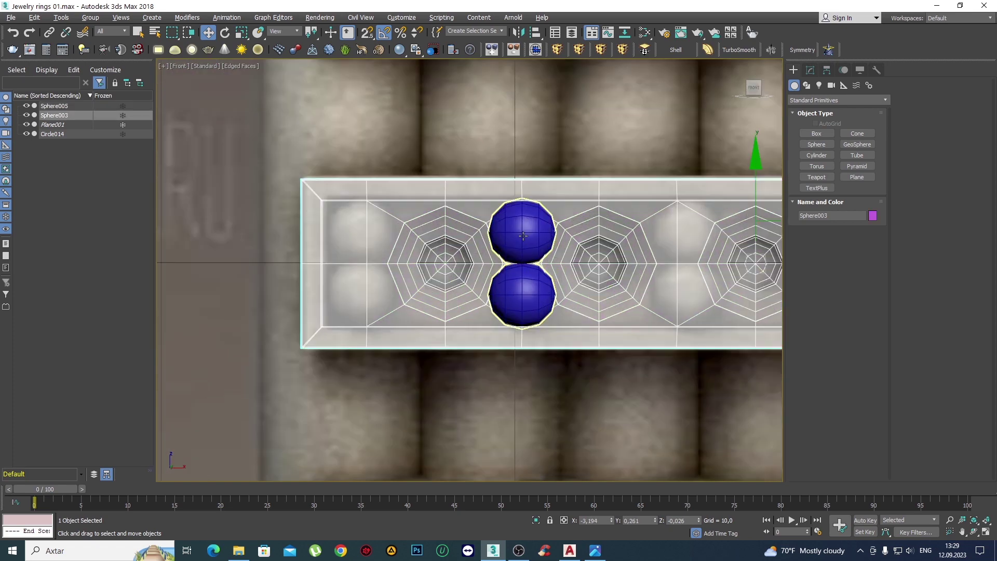
{"action": "scroll", "coordinate": [554, 252], "scroll_direction": "up", "scroll_amount": 2}
{"action": "middle_click_drag", "start_coordinate": [553, 251], "coordinate": [428, 242]}
{"action": "scroll", "coordinate": [457, 254], "scroll_direction": "up", "scroll_amount": 2}
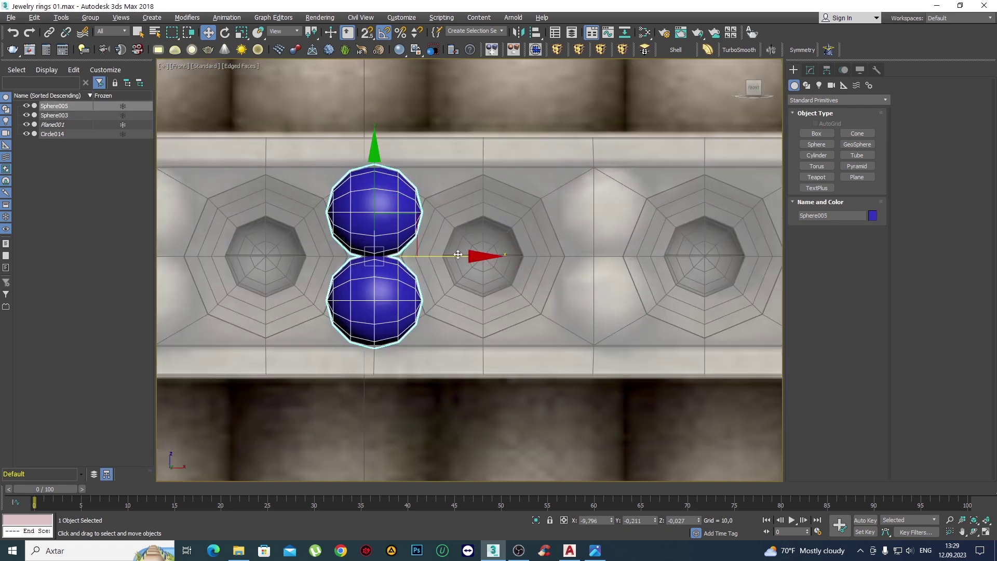
{"action": "scroll", "coordinate": [457, 256], "scroll_direction": "down", "scroll_amount": 4}
{"action": "middle_click_drag", "start_coordinate": [503, 258], "coordinate": [500, 206]}
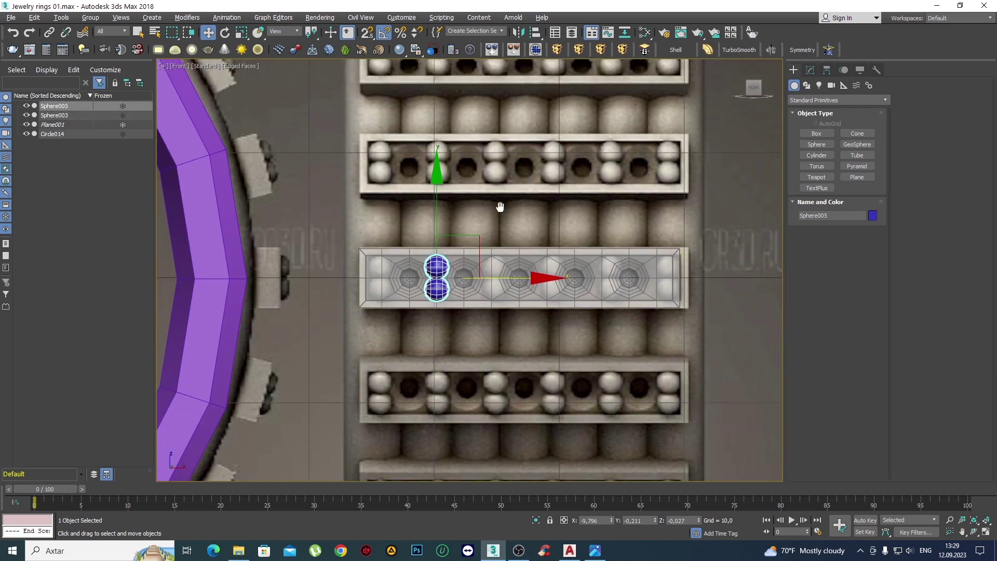
{"action": "scroll", "coordinate": [539, 296], "scroll_direction": "up", "scroll_amount": 2}
{"action": "scroll", "coordinate": [419, 283], "scroll_direction": "up", "scroll_amount": 5}
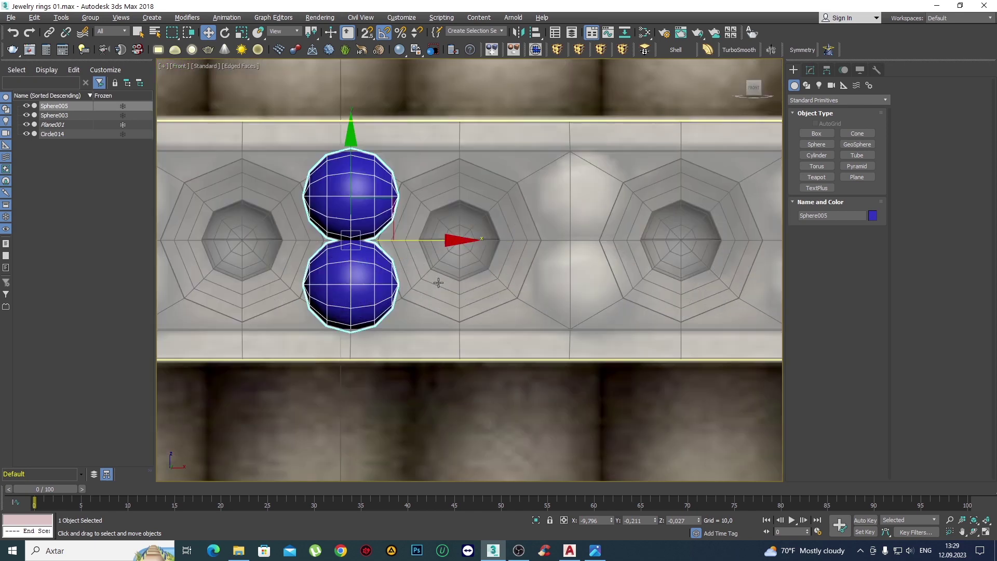
{"action": "scroll", "coordinate": [401, 222], "scroll_direction": "up", "scroll_amount": 2}
Clone the sphere pair along X into the next gap, make it see-through, and align it.
{"action": "left_click_drag", "start_coordinate": [400, 221], "coordinate": [709, 221], "text": "shift"}
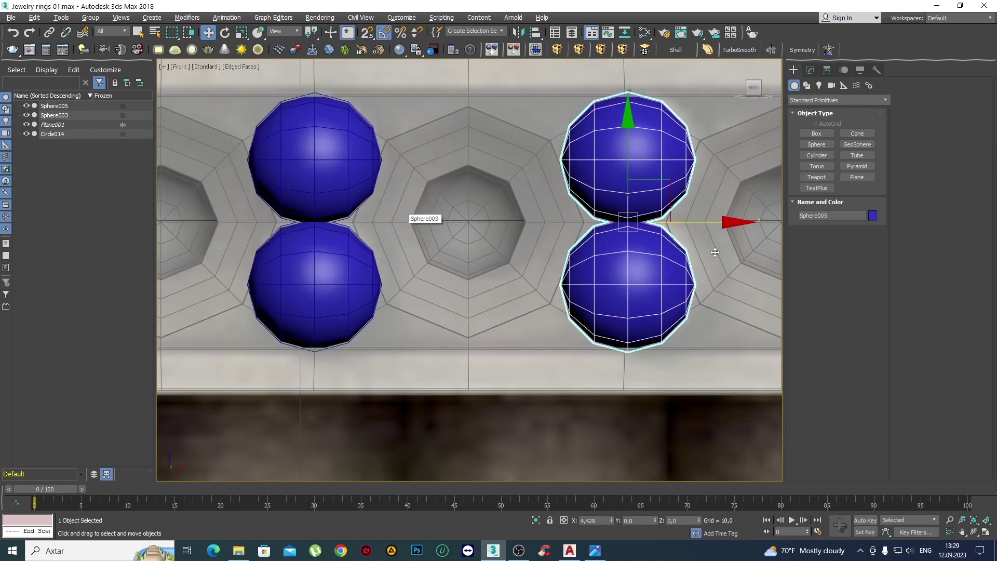
{"action": "key", "text": "Return"}
{"action": "scroll", "coordinate": [537, 270], "scroll_direction": "up", "scroll_amount": 3}
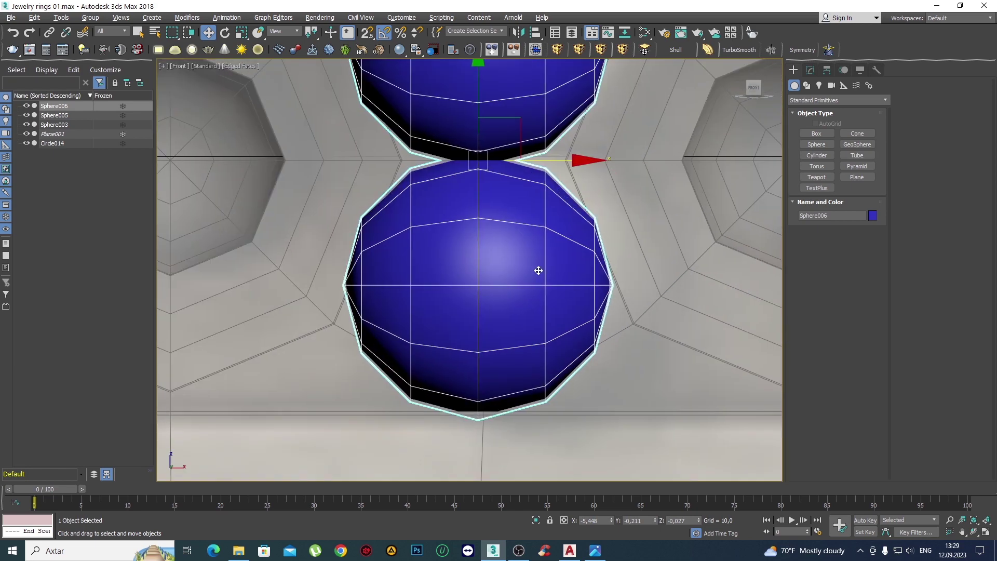
{"action": "left_click_drag", "start_coordinate": [541, 161], "coordinate": [548, 160]}
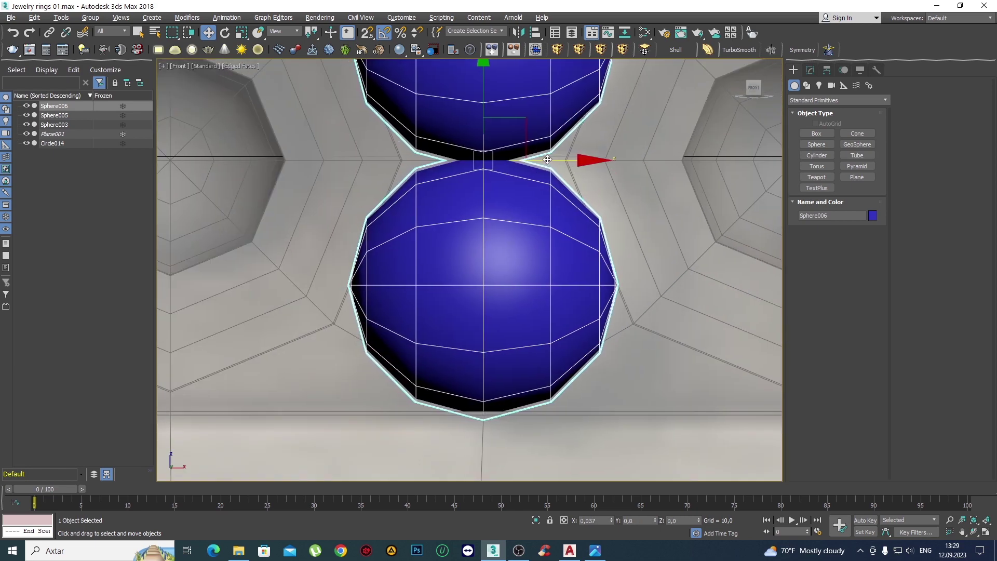
{"action": "key", "text": "alt+x"}
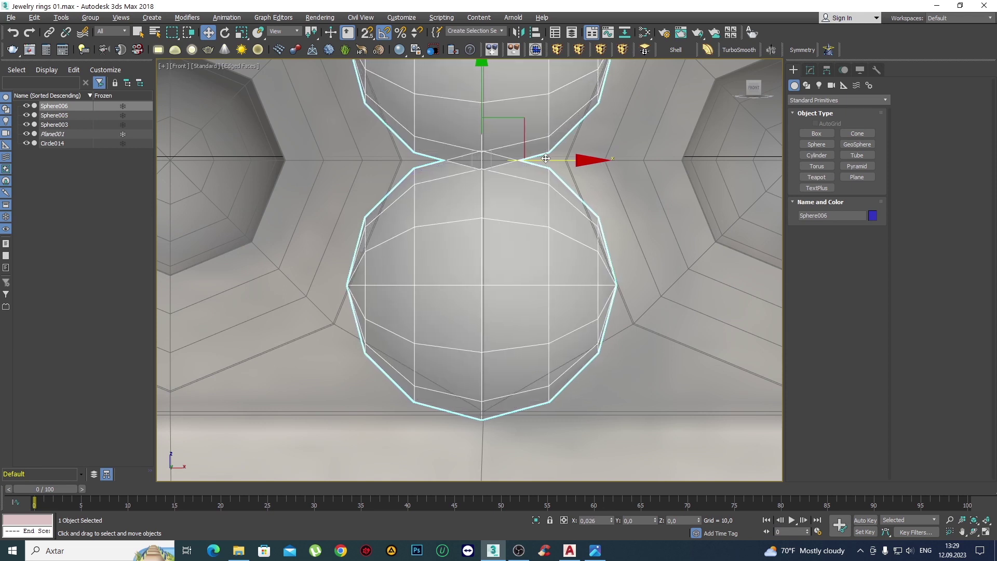
{"action": "left_click_drag", "start_coordinate": [548, 159], "coordinate": [548, 158]}
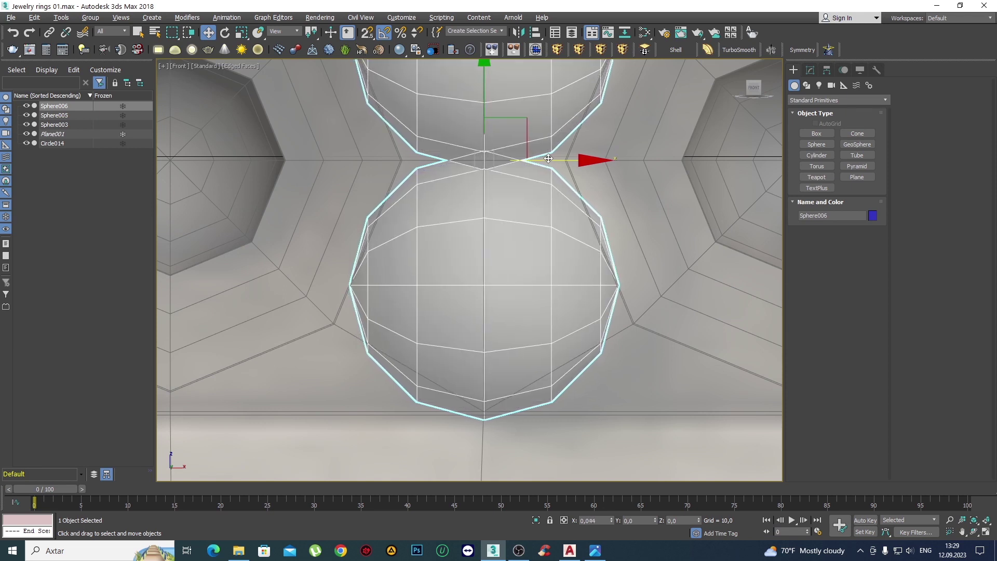
{"action": "scroll", "coordinate": [548, 158], "scroll_direction": "up", "scroll_amount": 3}
{"action": "scroll", "coordinate": [534, 156], "scroll_direction": "up", "scroll_amount": 2}
{"action": "left_click_drag", "start_coordinate": [469, 176], "coordinate": [466, 178]}
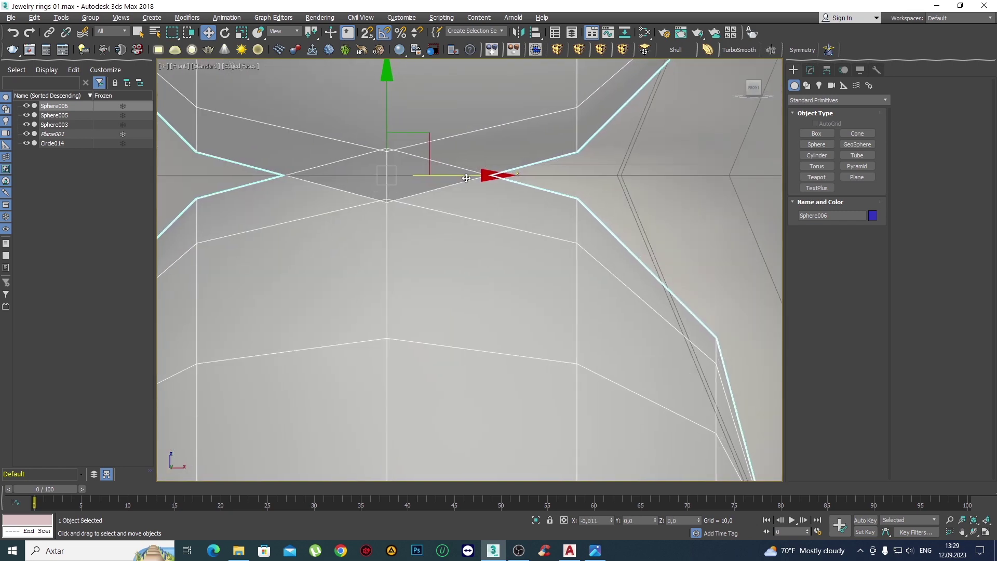
{"action": "scroll", "coordinate": [466, 177], "scroll_direction": "down", "scroll_amount": 3}
{"action": "scroll", "coordinate": [436, 187], "scroll_direction": "down", "scroll_amount": 3}
Clone the pair again as a Copy, Sphere007, and shift it left to align.
{"action": "left_click_drag", "start_coordinate": [408, 192], "coordinate": [520, 193], "text": "shift"}
{"action": "left_click", "coordinate": [506, 319]}
{"action": "scroll", "coordinate": [506, 319], "scroll_direction": "up", "scroll_amount": 3}
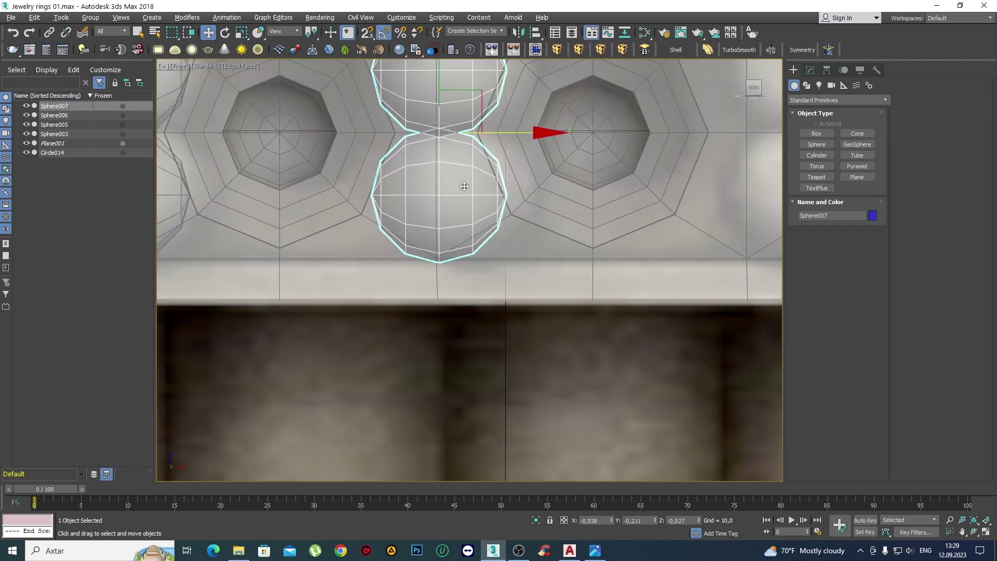
{"action": "scroll", "coordinate": [556, 302], "scroll_direction": "up", "scroll_amount": 4}
{"action": "scroll", "coordinate": [527, 247], "scroll_direction": "up", "scroll_amount": 3}
{"action": "left_click_drag", "start_coordinate": [522, 240], "coordinate": [505, 245]}
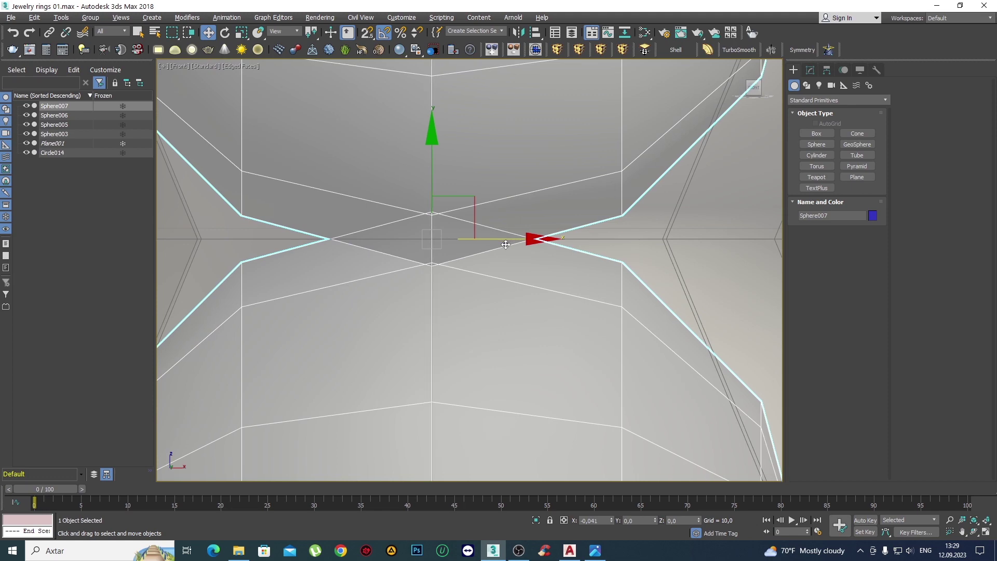
Bring the row of spheres into view and Shift-drag to begin another copy.
{"action": "scroll", "coordinate": [508, 246], "scroll_direction": "down", "scroll_amount": 8}
{"action": "middle_click_drag", "start_coordinate": [571, 260], "coordinate": [447, 264]}
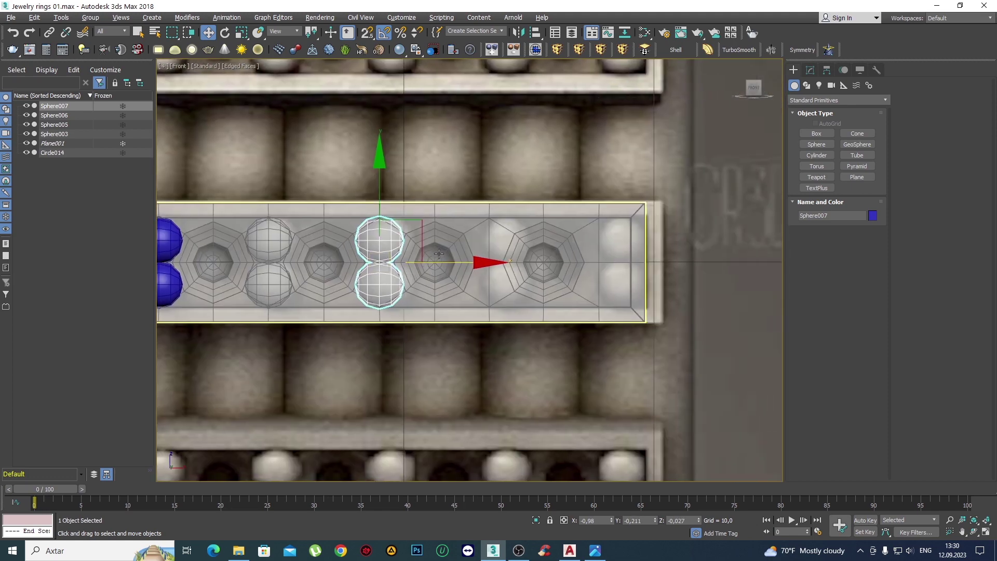
{"action": "left_click_drag", "start_coordinate": [447, 264], "coordinate": [551, 265], "text": "shift"}
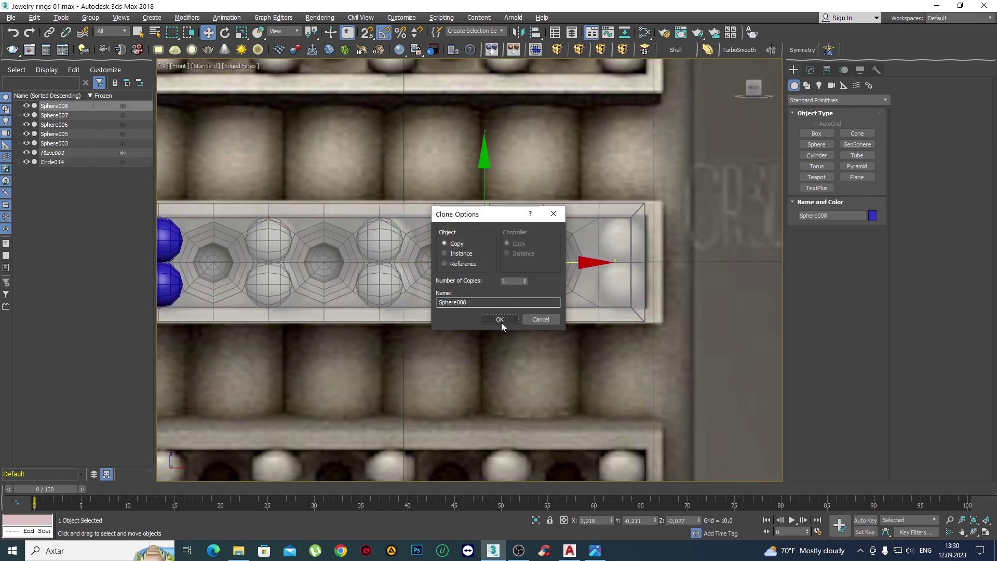
Confirm the Sphere008 copy and fine-tune its position along the band.
{"action": "left_click", "coordinate": [499, 322]}
{"action": "scroll", "coordinate": [498, 289], "scroll_direction": "up", "scroll_amount": 4}
{"action": "scroll", "coordinate": [498, 289], "scroll_direction": "up", "scroll_amount": 5}
{"action": "middle_click_drag", "start_coordinate": [466, 151], "coordinate": [488, 213]}
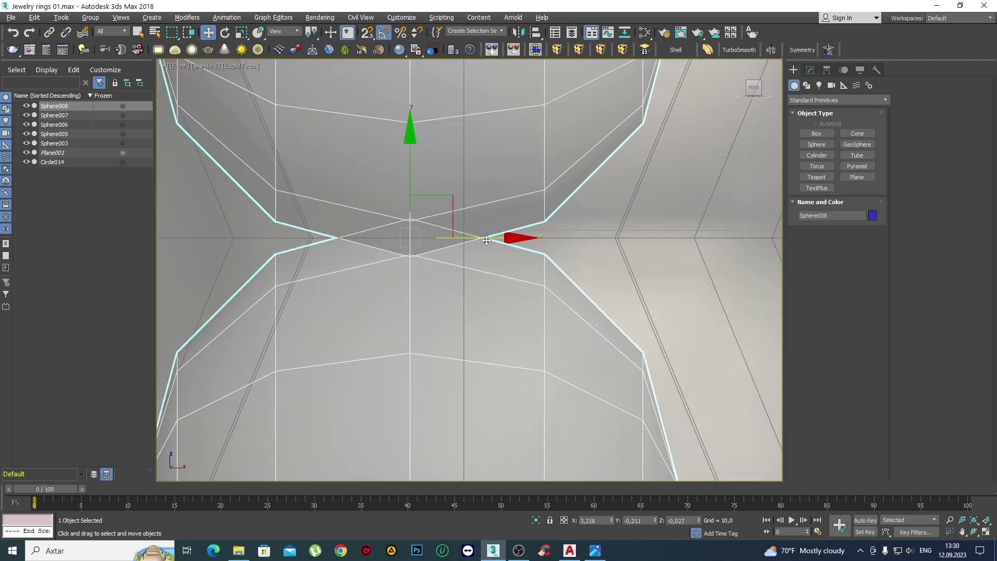
{"action": "left_click_drag", "start_coordinate": [486, 239], "coordinate": [540, 243]}
{"action": "scroll", "coordinate": [540, 243], "scroll_direction": "down", "scroll_amount": 5}
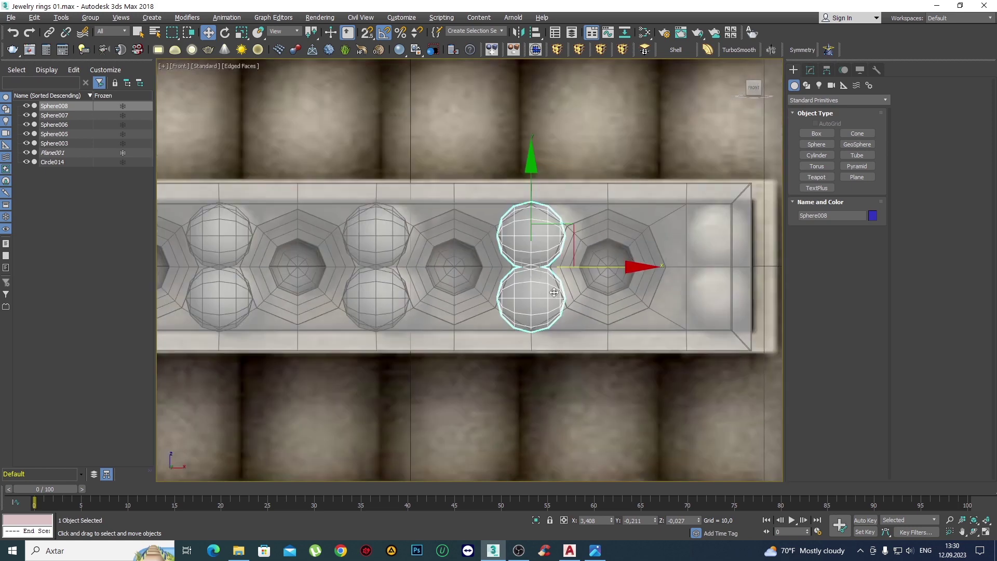
{"action": "scroll", "coordinate": [641, 242], "scroll_direction": "up", "scroll_amount": 1}
{"action": "scroll", "coordinate": [642, 249], "scroll_direction": "up", "scroll_amount": 1}
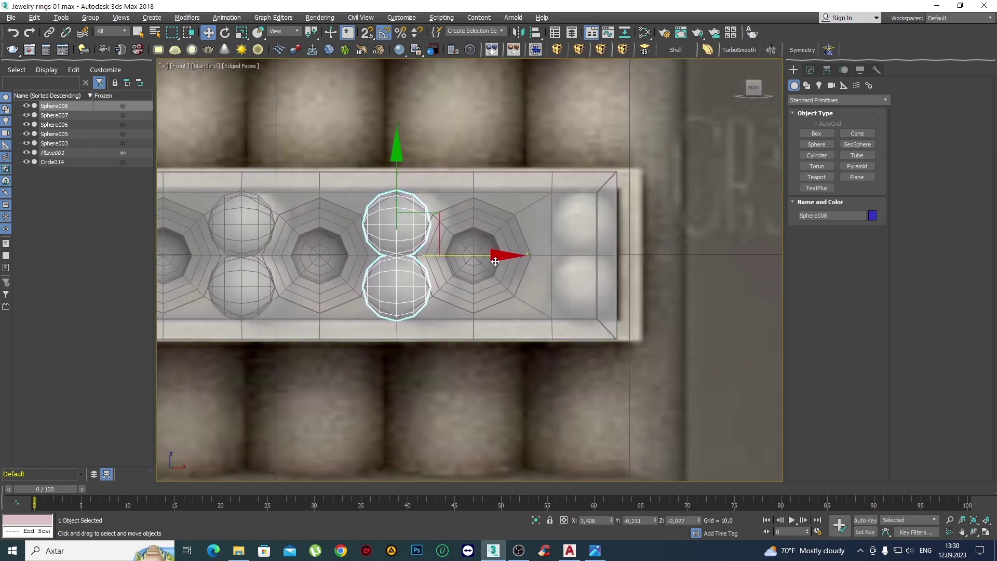
{"action": "scroll", "coordinate": [643, 268], "scroll_direction": "up", "scroll_amount": 1}
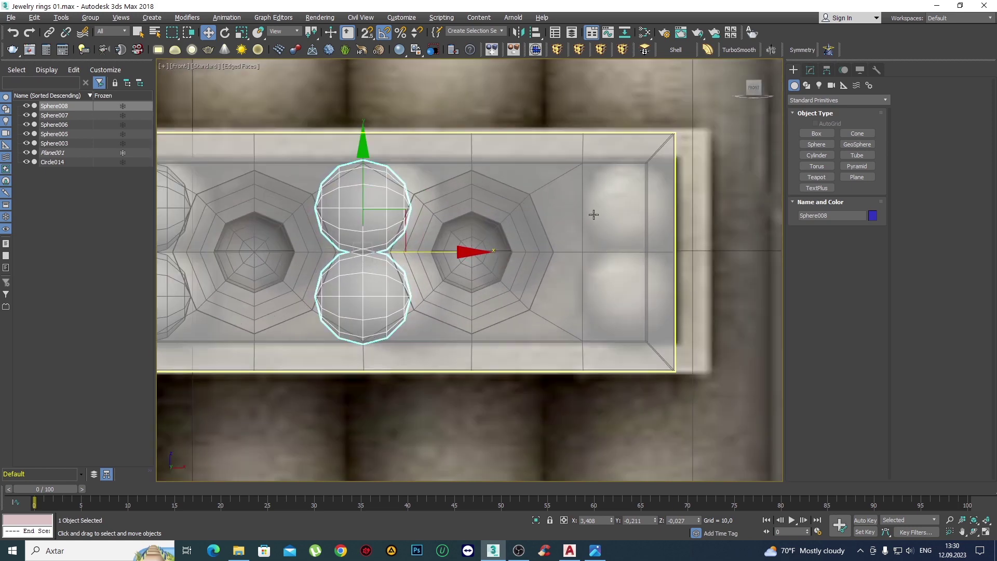
Clone the sphere pair into the next gap to the right and align it.
{"action": "mouse_move", "coordinate": [461, 260]}
{"action": "left_mouse_down"}
{"action": "mouse_move", "coordinate": [688, 260]}
{"action": "mouse_move", "coordinate": [671, 269]}
{"action": "left_mouse_up"}
{"action": "left_click", "coordinate": [503, 320]}
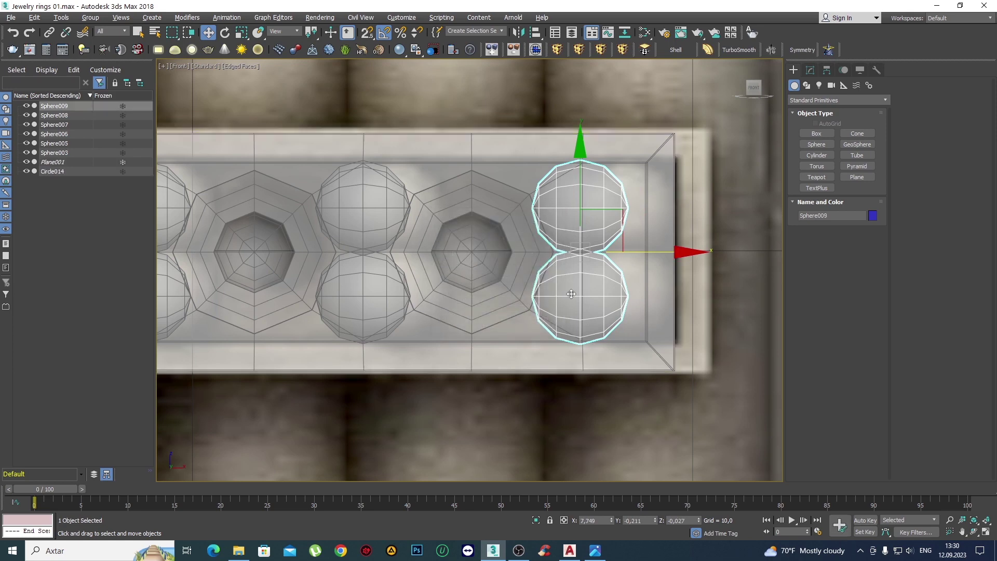
{"action": "scroll", "coordinate": [603, 209], "scroll_direction": "up", "scroll_amount": 5}
{"action": "scroll", "coordinate": [603, 209], "scroll_direction": "up", "scroll_amount": 3}
{"action": "left_click_drag", "start_coordinate": [619, 216], "coordinate": [628, 218]}
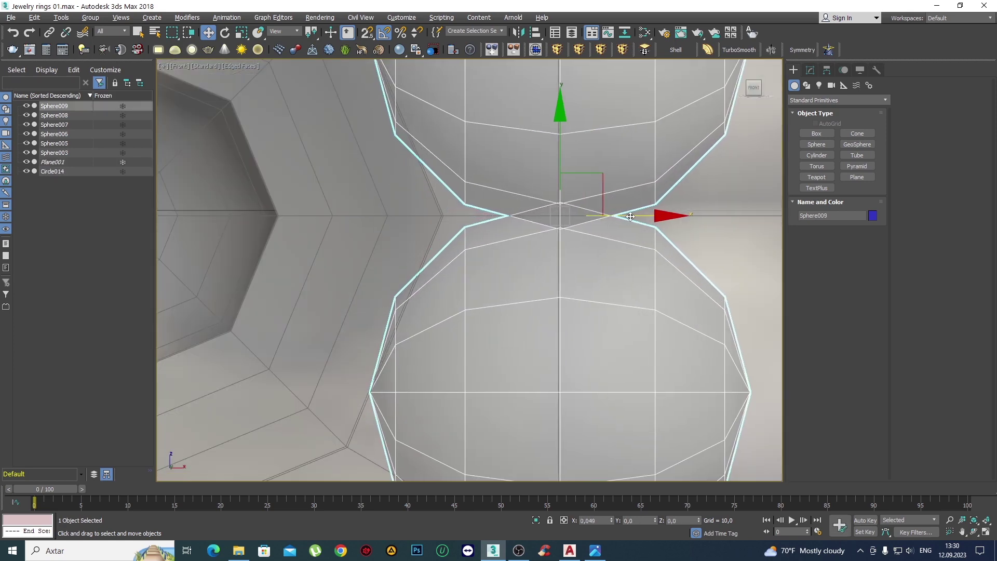
{"action": "scroll", "coordinate": [628, 219], "scroll_direction": "down", "scroll_amount": 5}
{"action": "scroll", "coordinate": [629, 219], "scroll_direction": "down", "scroll_amount": 3}
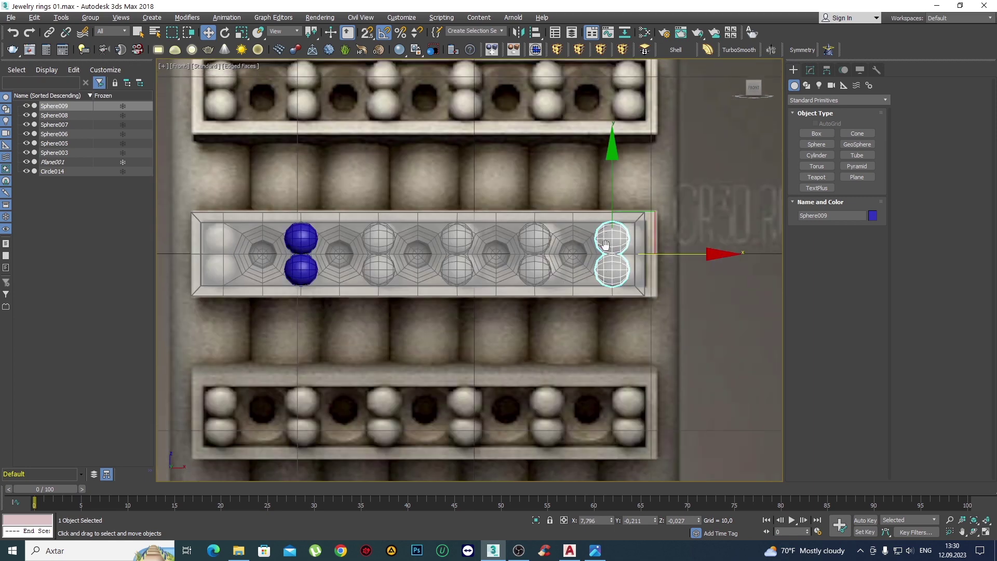
{"action": "middle_click_drag", "start_coordinate": [625, 68], "coordinate": [625, 136]}
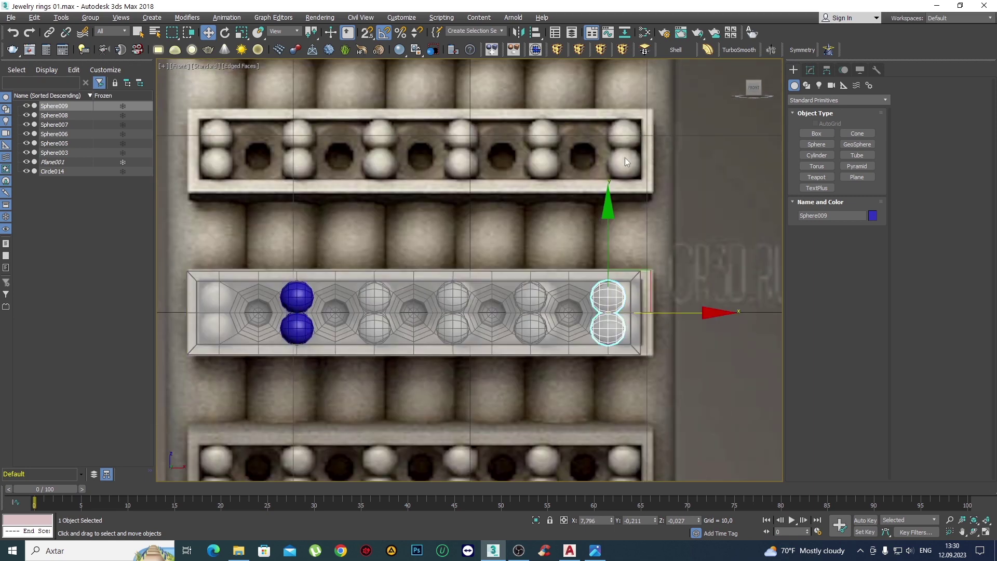
{"action": "scroll", "coordinate": [613, 312], "scroll_direction": "up", "scroll_amount": 3}
{"action": "scroll", "coordinate": [612, 311], "scroll_direction": "up", "scroll_amount": 3}
{"action": "scroll", "coordinate": [679, 262], "scroll_direction": "up", "scroll_amount": 2}
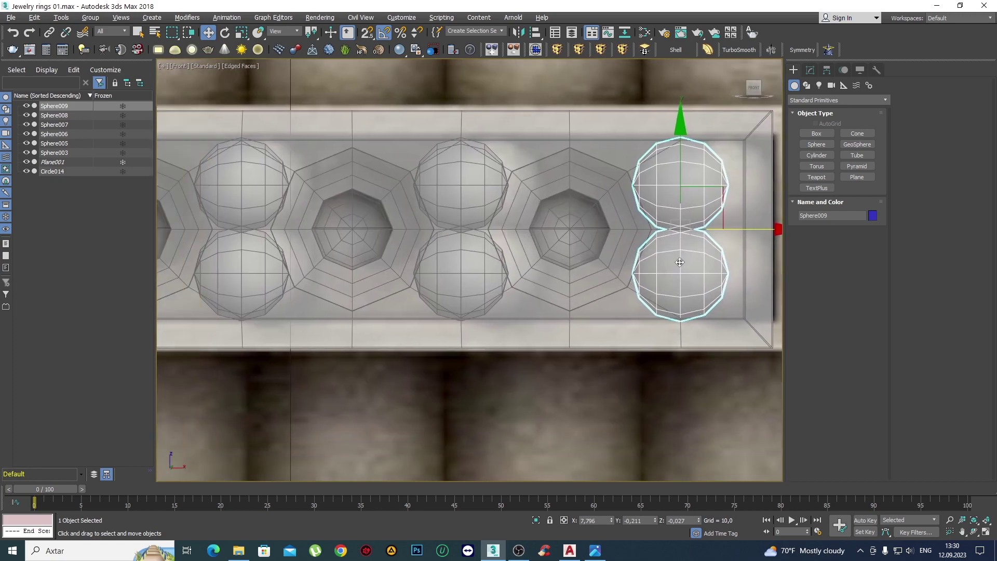
{"action": "scroll", "coordinate": [680, 263], "scroll_direction": "down", "scroll_amount": 4}
Copy the left-end pair to the left of the octagonal hole and align it.
{"action": "middle_click_drag", "start_coordinate": [367, 223], "coordinate": [555, 218]}
{"action": "left_click", "coordinate": [442, 209]}
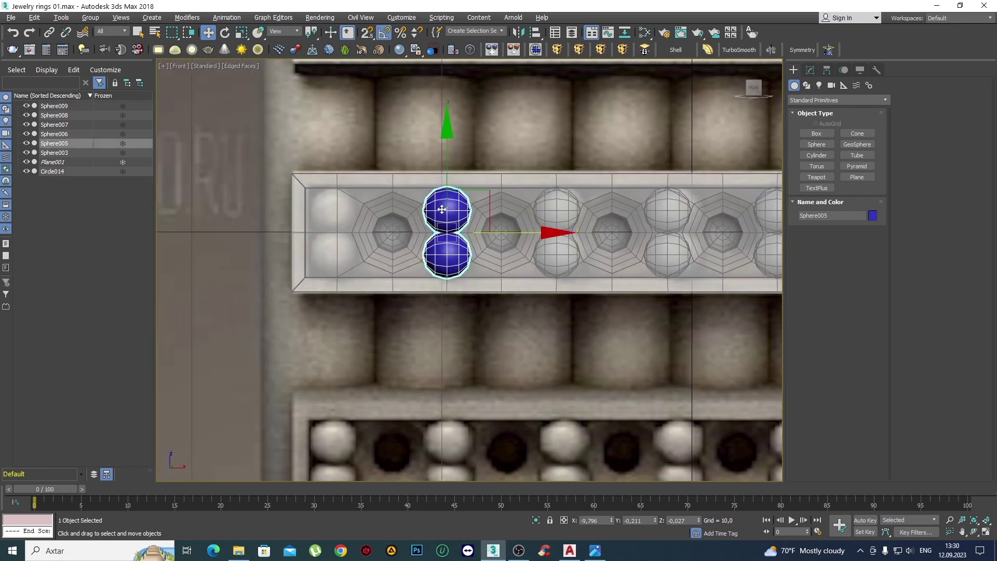
{"action": "middle_click_drag", "start_coordinate": [442, 209], "coordinate": [585, 244]}
{"action": "scroll", "coordinate": [552, 289], "scroll_direction": "up", "scroll_amount": 3}
{"action": "left_click_drag", "start_coordinate": [670, 273], "coordinate": [455, 276]}
{"action": "left_click", "coordinate": [499, 319]}
{"action": "scroll", "coordinate": [488, 265], "scroll_direction": "up", "scroll_amount": 3}
{"action": "scroll", "coordinate": [488, 264], "scroll_direction": "up", "scroll_amount": 5}
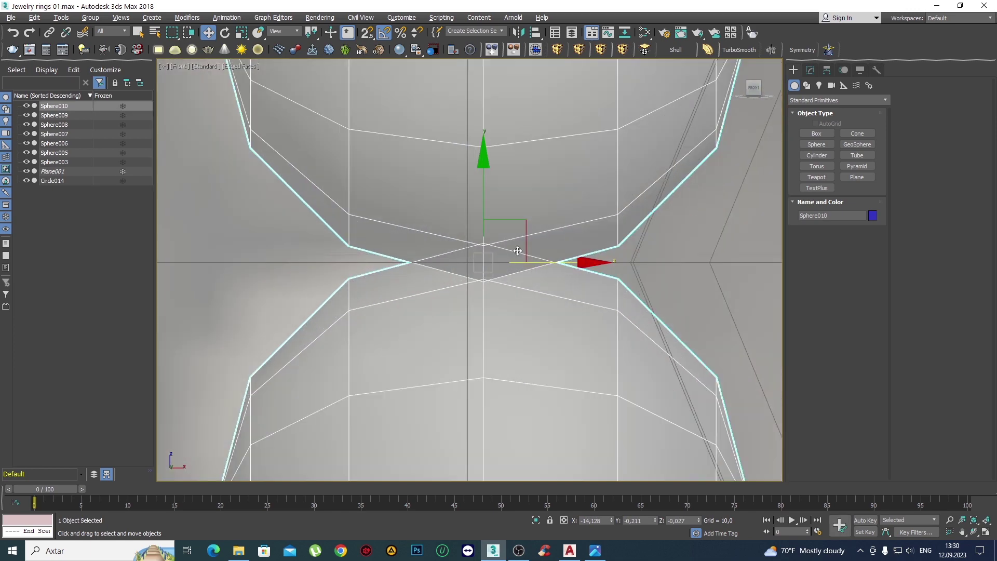
{"action": "scroll", "coordinate": [514, 260], "scroll_direction": "up", "scroll_amount": 2}
{"action": "left_click_drag", "start_coordinate": [524, 273], "coordinate": [499, 283]}
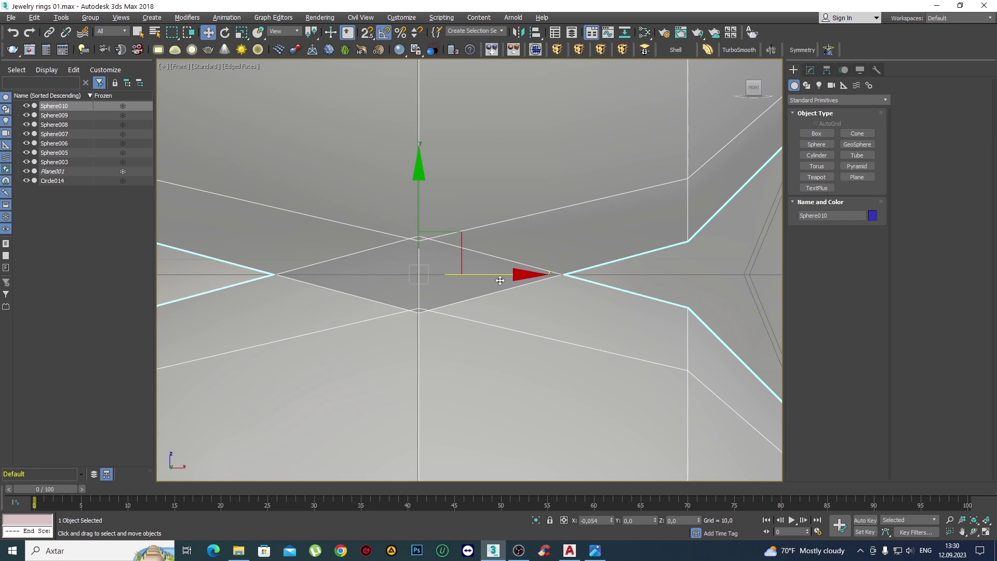
{"action": "scroll", "coordinate": [499, 282], "scroll_direction": "down", "scroll_amount": 3}
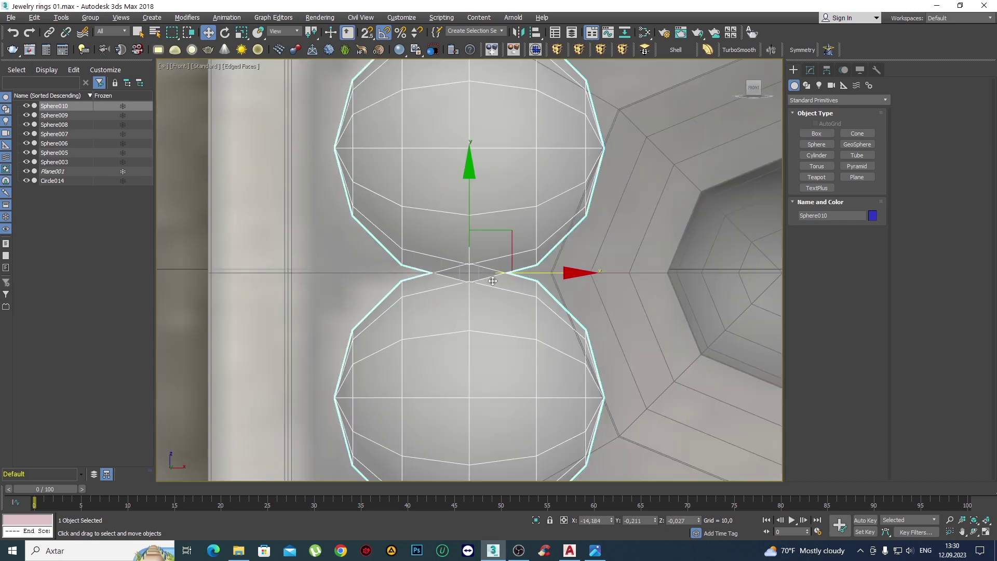
{"action": "scroll", "coordinate": [488, 275], "scroll_direction": "down", "scroll_amount": 4}
{"action": "scroll", "coordinate": [467, 264], "scroll_direction": "down", "scroll_amount": 3}
Select all six sphere pairs and attach them into one object, Sphere016.
{"action": "key", "text": "q"}
{"action": "left_click", "coordinate": [440, 251], "text": "ctrl"}
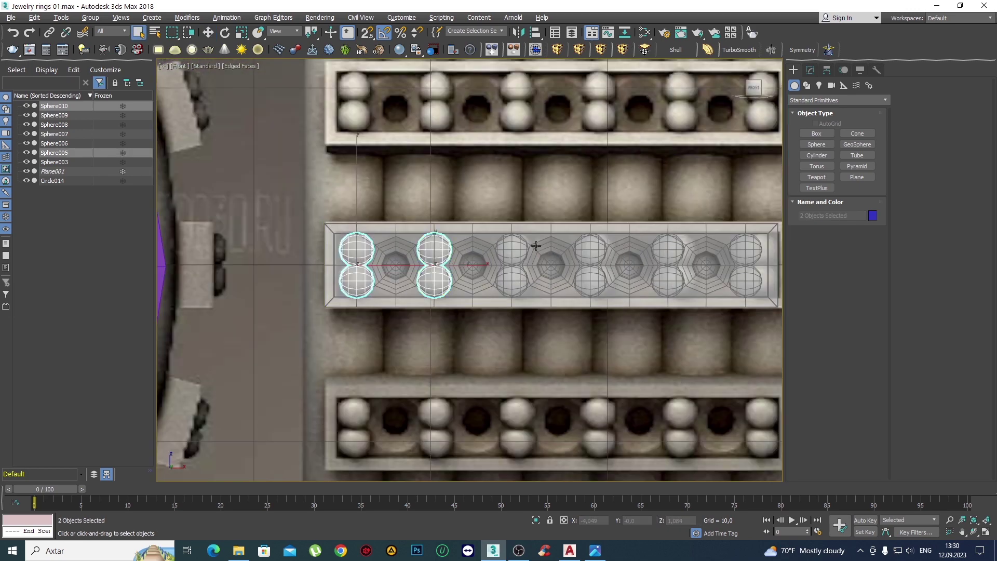
{"action": "left_click", "coordinate": [522, 244], "text": "ctrl"}
{"action": "left_click", "coordinate": [587, 245], "text": "ctrl"}
{"action": "left_click", "coordinate": [668, 245], "text": "ctrl"}
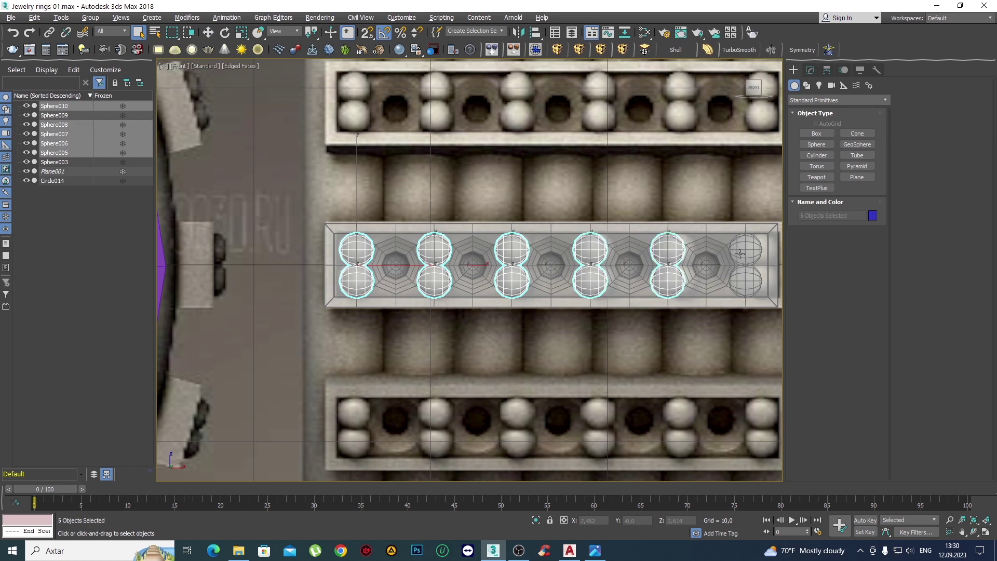
{"action": "left_click", "coordinate": [746, 247], "text": "ctrl"}
{"action": "middle_click_drag", "start_coordinate": [736, 156], "coordinate": [596, 155]}
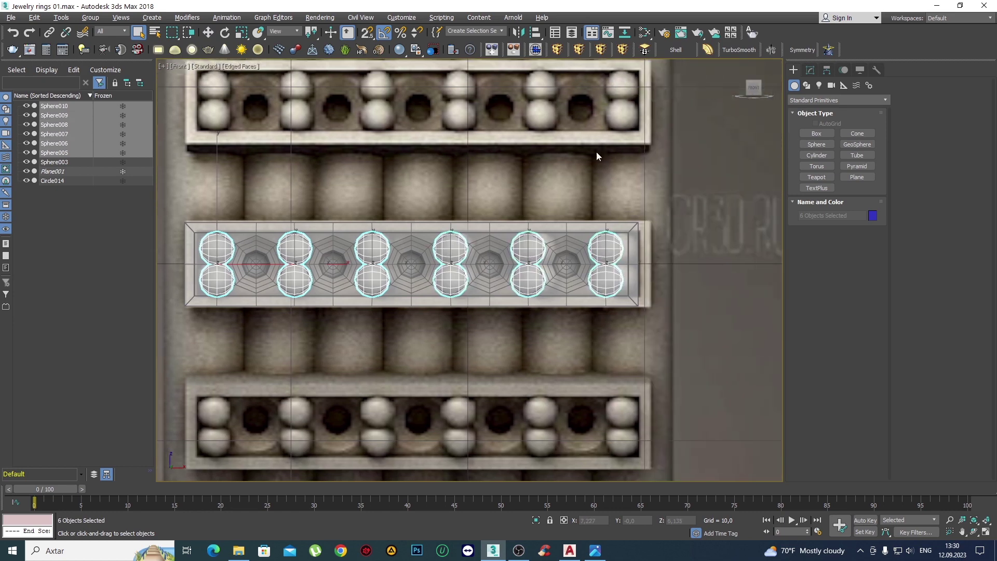
{"action": "left_click", "coordinate": [491, 50]}
Check the merged stones' stack, test-move and undo, then select the purple band.
{"action": "mouse_move", "coordinate": [485, 211]}
{"action": "middle_mouse_down"}
{"action": "mouse_move", "coordinate": [540, 229]}
{"action": "mouse_move", "coordinate": [564, 258]}
{"action": "middle_mouse_up"}
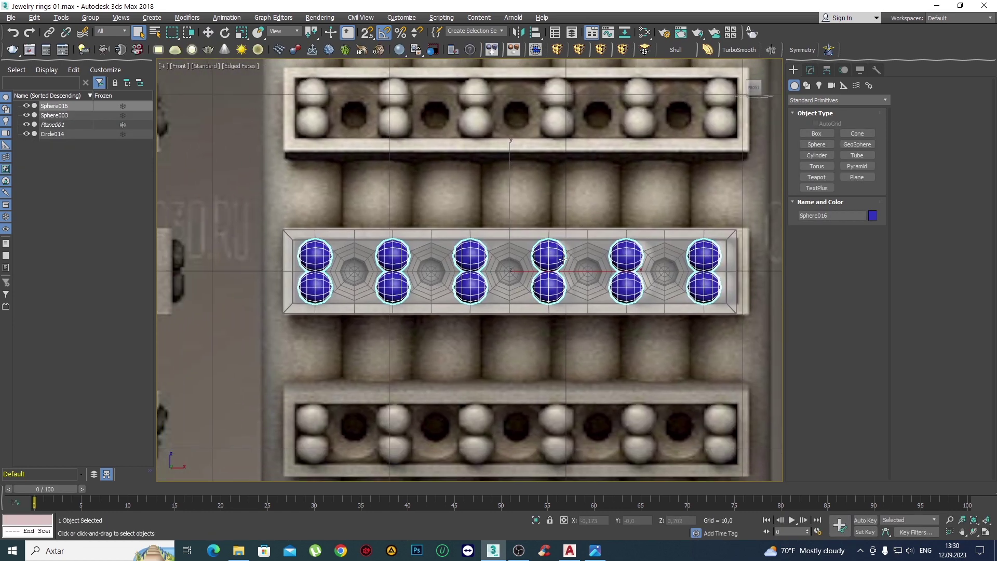
{"action": "left_click", "coordinate": [817, 155]}
{"action": "left_click", "coordinate": [809, 69]}
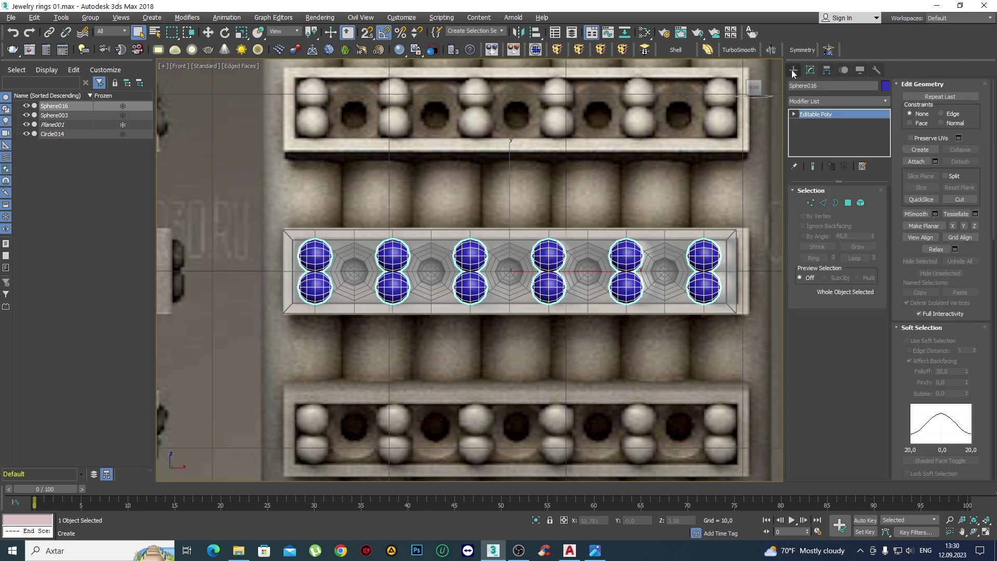
{"action": "left_click", "coordinate": [793, 69]}
{"action": "key", "text": "w"}
{"action": "left_click_drag", "start_coordinate": [509, 179], "coordinate": [510, 73]}
{"action": "key", "text": "ctrl+z"}
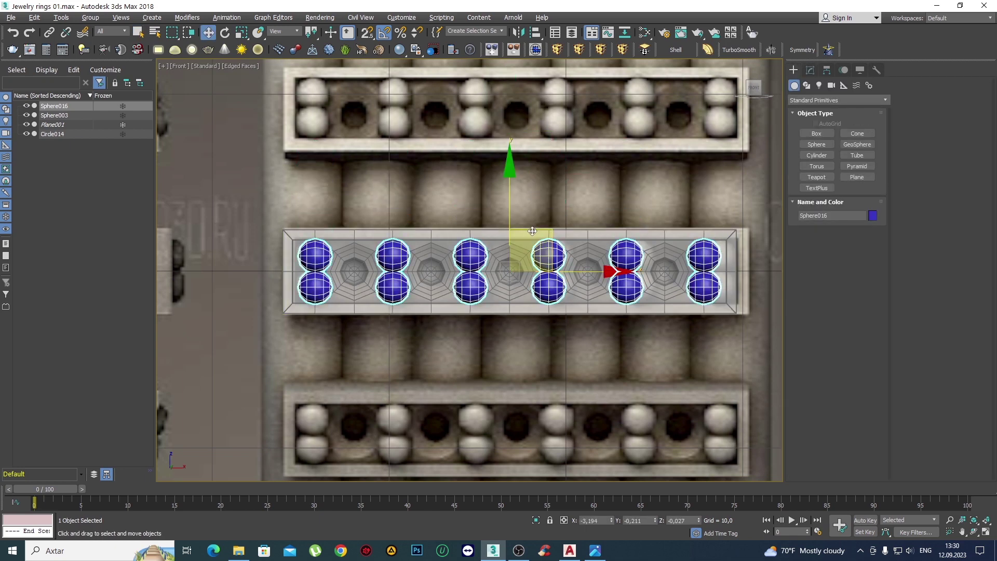
{"action": "key", "text": "q"}
{"action": "left_click", "coordinate": [432, 263]}
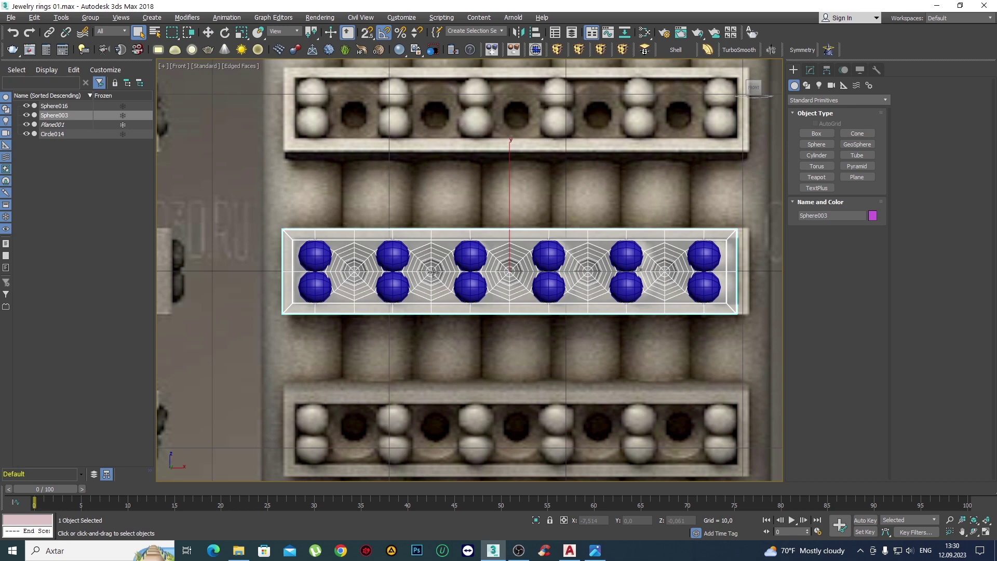
Pull the purple band's right-end vertices inward to the left along X.
{"action": "middle_click_drag", "start_coordinate": [420, 269], "coordinate": [505, 232]}
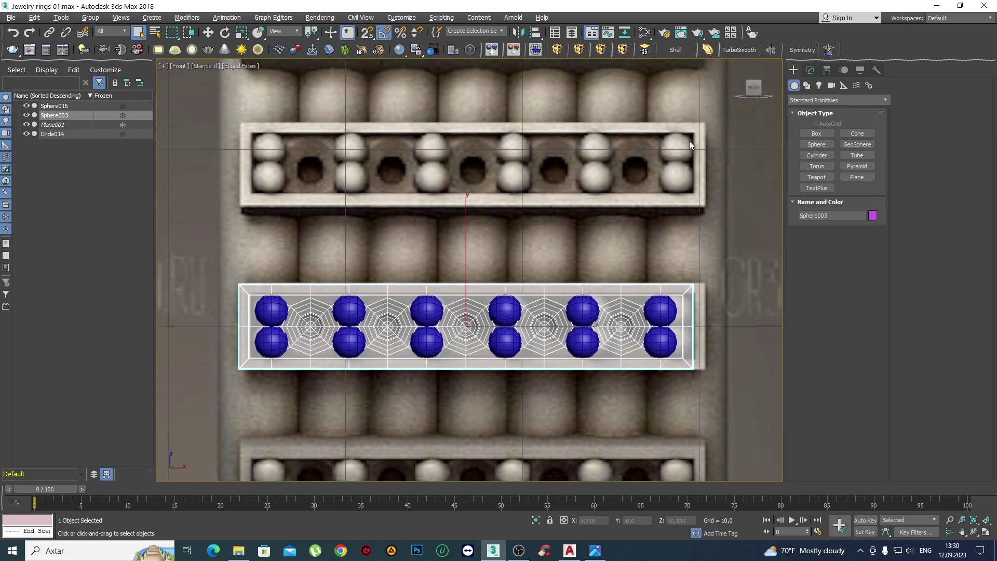
{"action": "scroll", "coordinate": [662, 314], "scroll_direction": "up", "scroll_amount": 4}
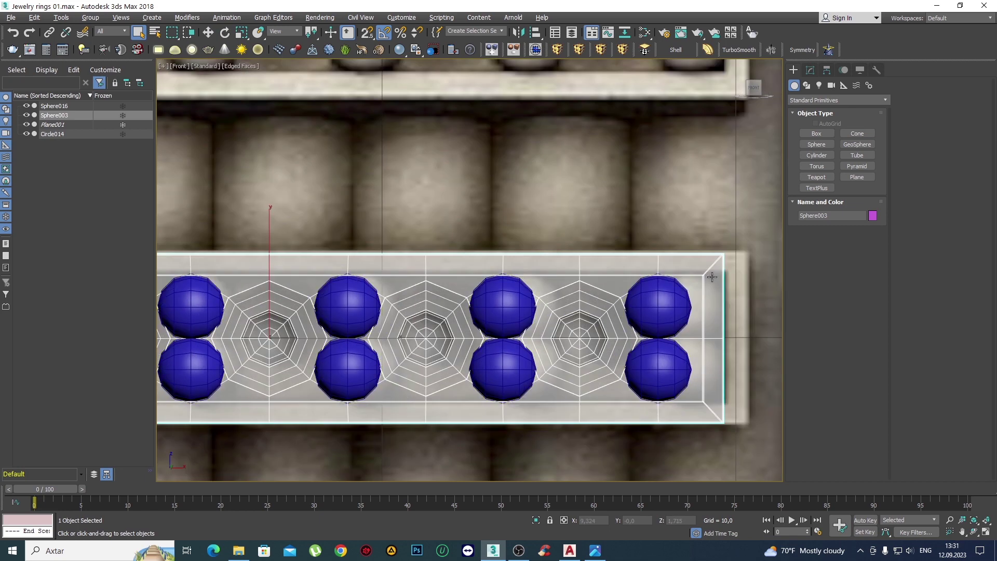
{"action": "middle_click_drag", "start_coordinate": [708, 279], "coordinate": [676, 217]}
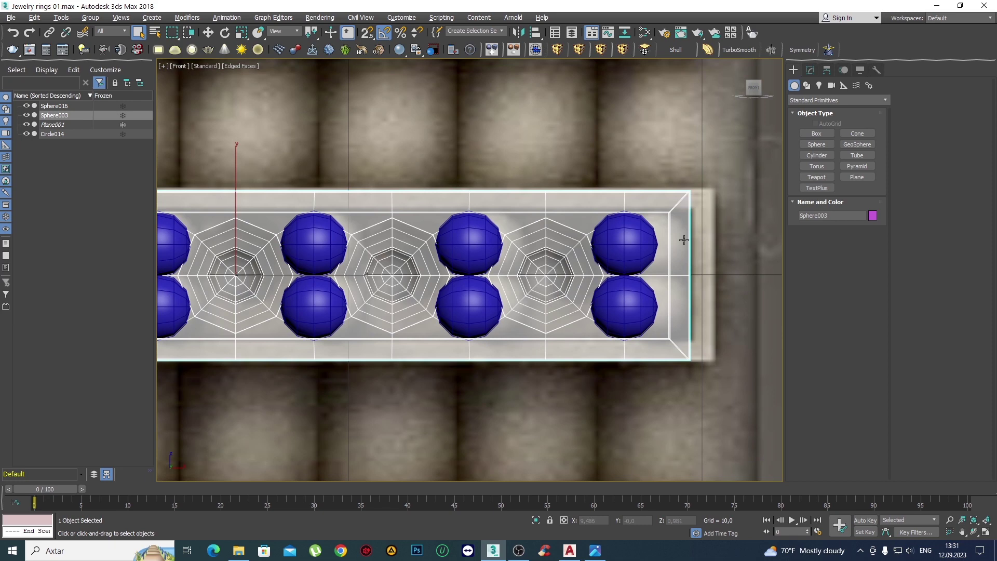
{"action": "key", "text": "1"}
{"action": "left_click_drag", "start_coordinate": [685, 369], "coordinate": [624, 128]}
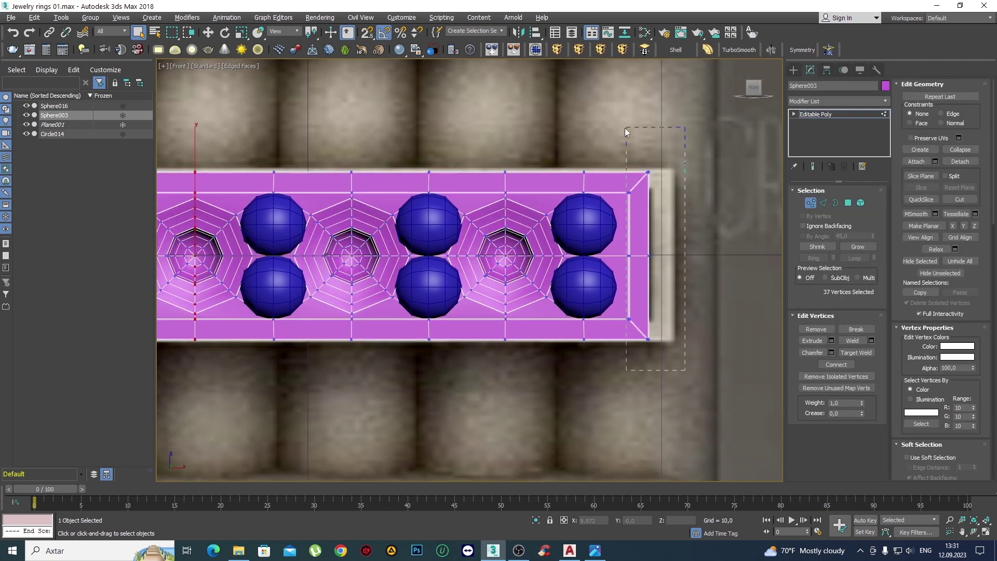
{"action": "scroll", "coordinate": [643, 274], "scroll_direction": "up", "scroll_amount": 4}
{"action": "key", "text": "w"}
{"action": "scroll", "coordinate": [646, 288], "scroll_direction": "up", "scroll_amount": 3}
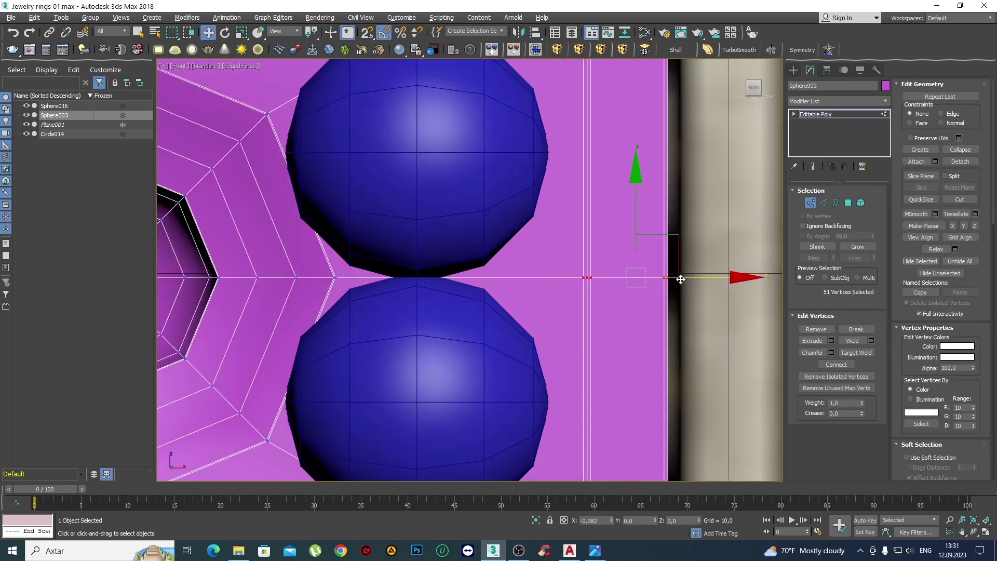
{"action": "left_click_drag", "start_coordinate": [680, 280], "coordinate": [646, 285]}
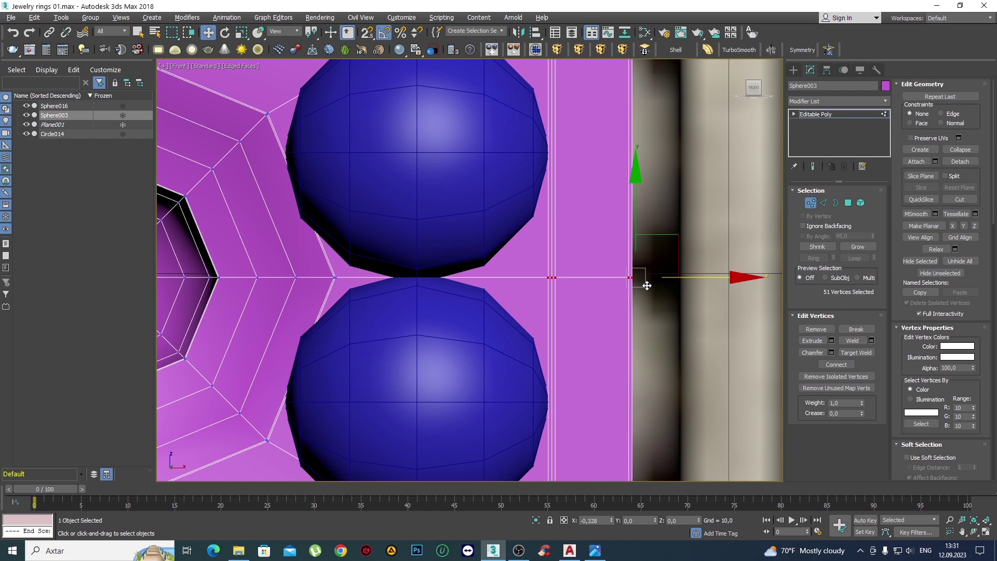
{"action": "key", "text": "F3"}
{"action": "left_click_drag", "start_coordinate": [646, 285], "coordinate": [649, 287]}
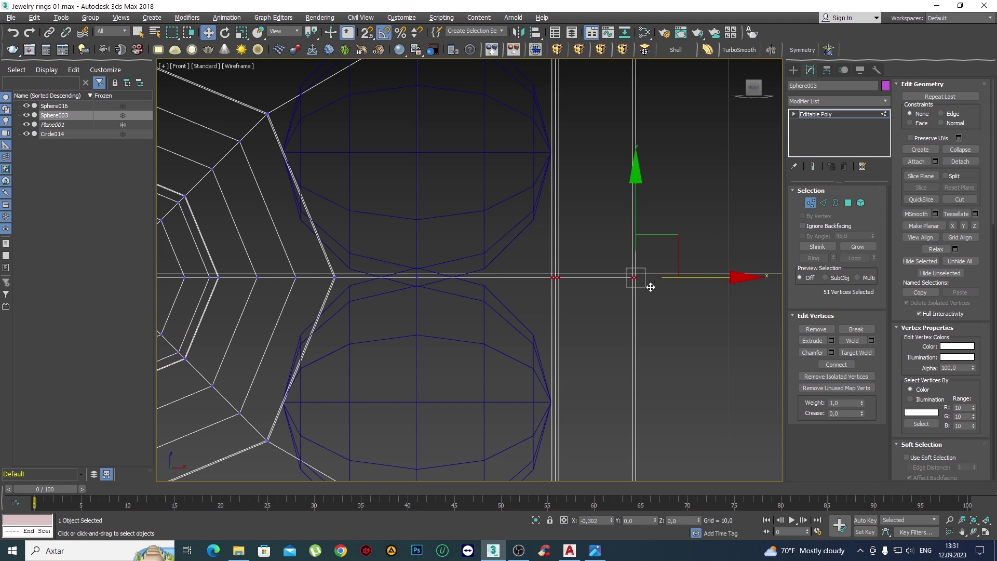
Pull the band's left-end vertices inward to the right along X so it fits the stones.
{"action": "scroll", "coordinate": [650, 287], "scroll_direction": "down", "scroll_amount": 5}
{"action": "scroll", "coordinate": [638, 296], "scroll_direction": "down", "scroll_amount": 3}
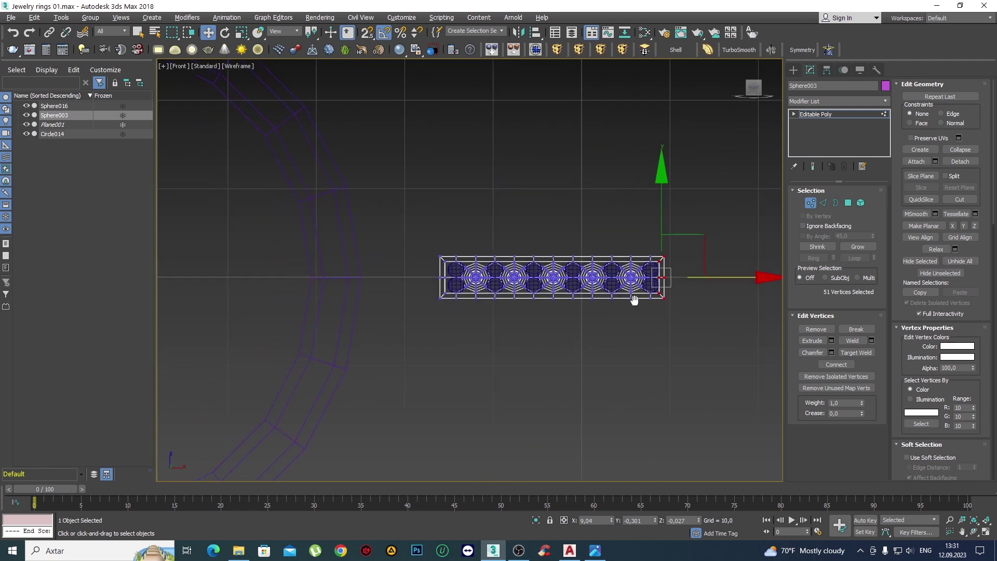
{"action": "scroll", "coordinate": [440, 303], "scroll_direction": "up", "scroll_amount": 5}
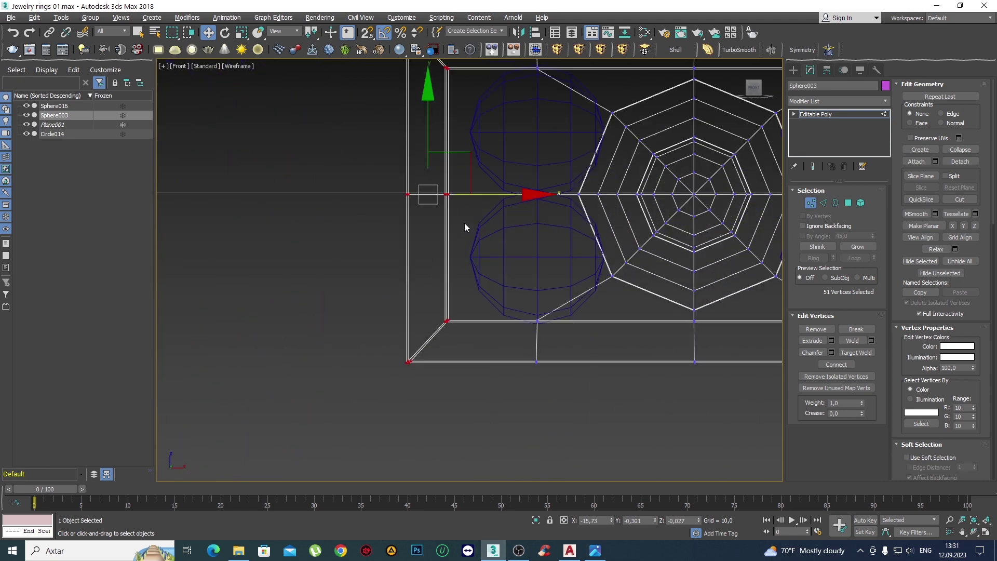
{"action": "mouse_move", "coordinate": [464, 223]}
{"action": "middle_mouse_down"}
{"action": "mouse_move", "coordinate": [426, 302]}
{"action": "mouse_move", "coordinate": [410, 304]}
{"action": "mouse_move", "coordinate": [405, 398]}
{"action": "middle_mouse_up"}
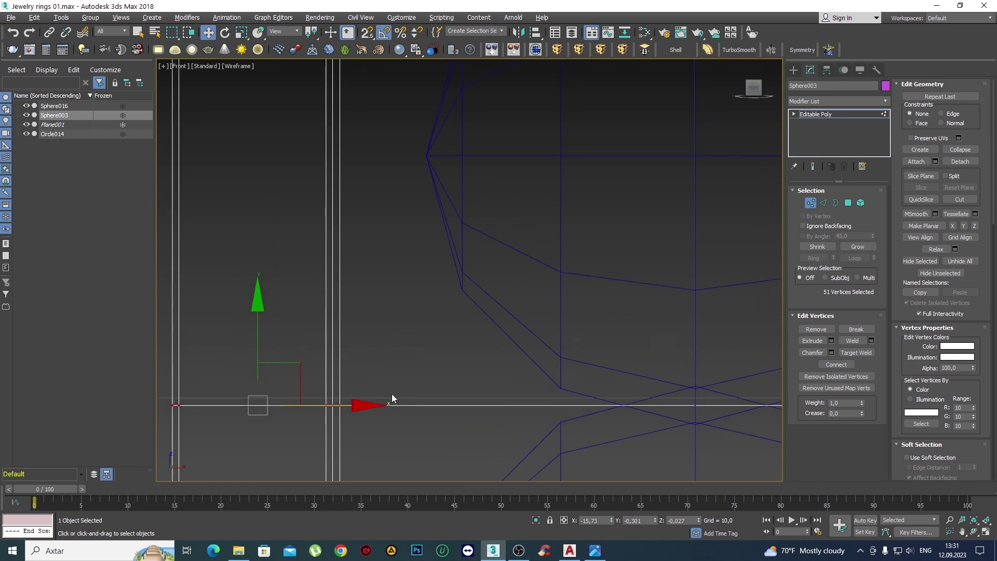
{"action": "left_click_drag", "start_coordinate": [362, 406], "coordinate": [447, 424]}
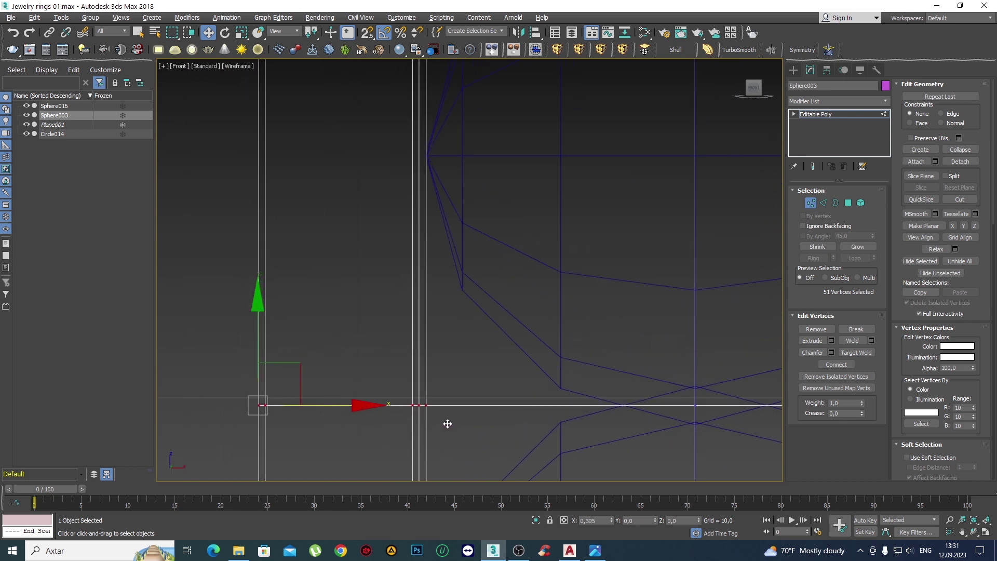
{"action": "scroll", "coordinate": [446, 220], "scroll_direction": "down", "scroll_amount": 5}
{"action": "scroll", "coordinate": [438, 252], "scroll_direction": "down", "scroll_amount": 3}
{"action": "scroll", "coordinate": [488, 263], "scroll_direction": "down", "scroll_amount": 2}
{"action": "key", "text": "F3"}
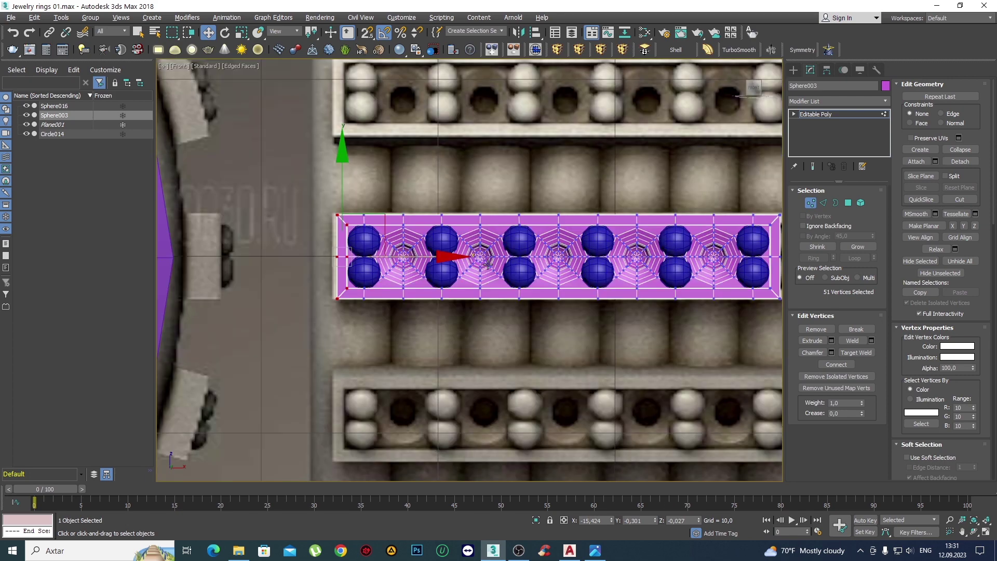
{"action": "middle_click_drag", "start_coordinate": [488, 263], "coordinate": [453, 267]}
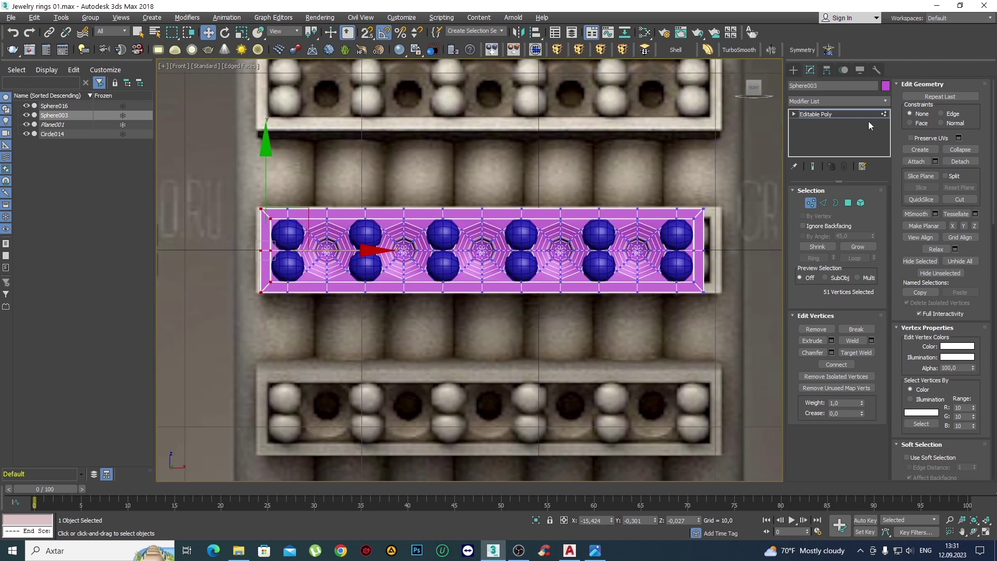
{"action": "right_click", "coordinate": [857, 114]}
Attach the blue stones Sphere016 and the purple band Sphere003 into one object.
{"action": "left_click", "coordinate": [793, 71]}
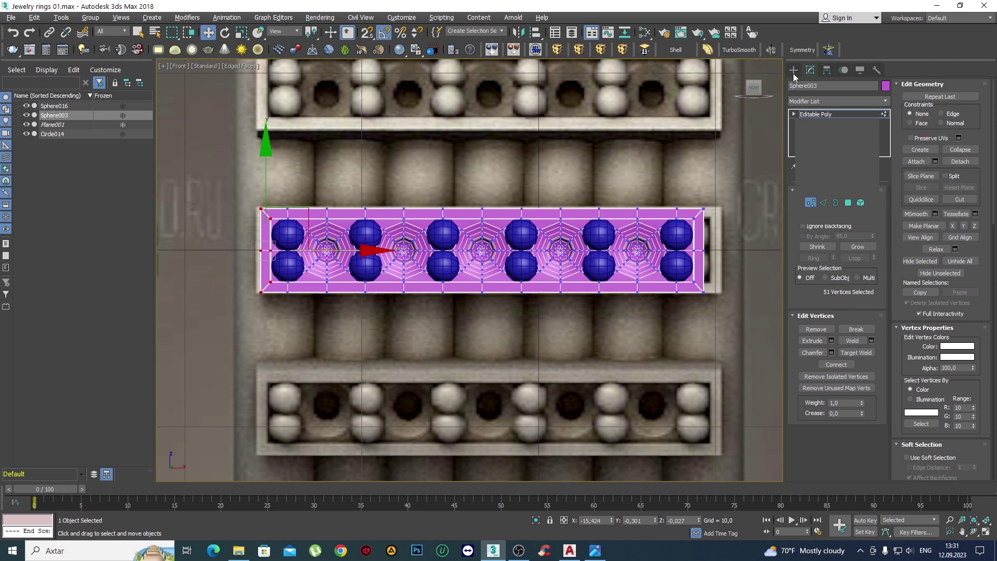
{"action": "left_click", "coordinate": [527, 229]}
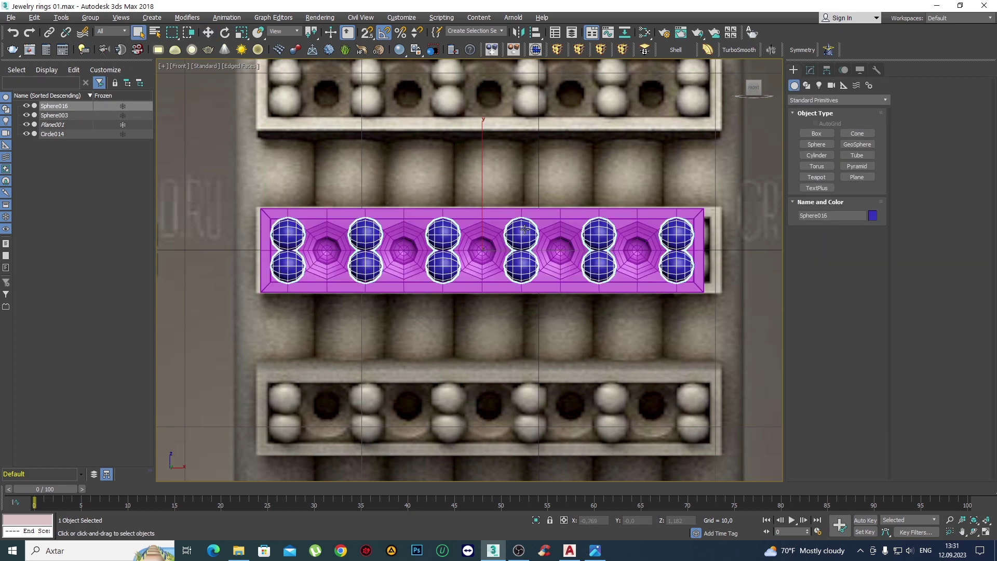
{"action": "left_click", "coordinate": [484, 218], "text": "ctrl"}
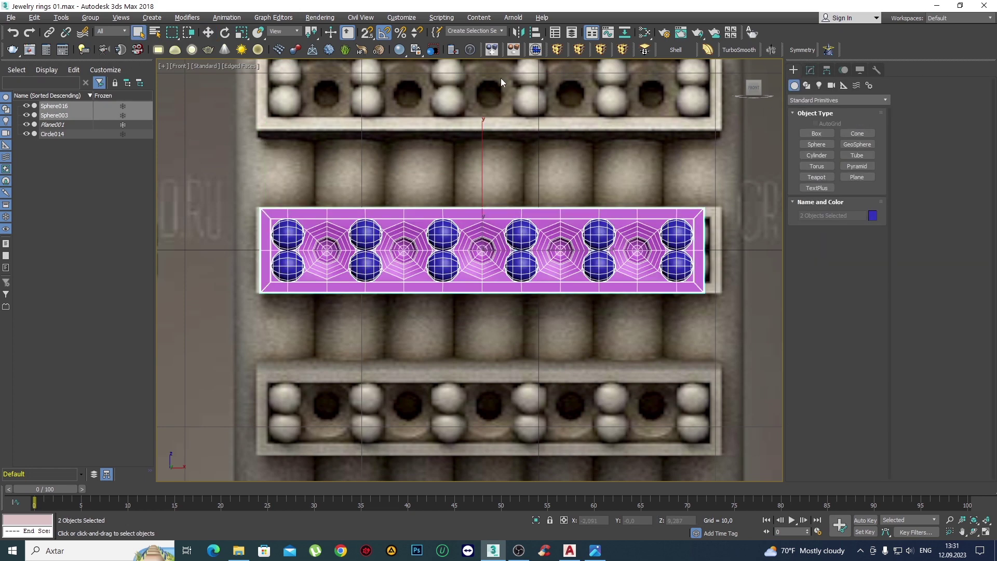
{"action": "left_click", "coordinate": [493, 50]}
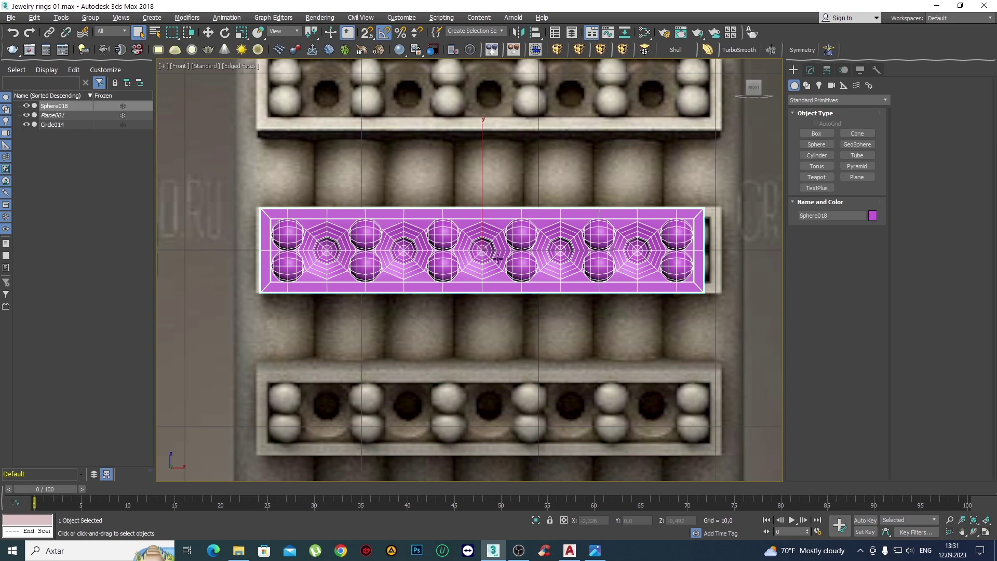
{"action": "key", "text": "p"}
{"action": "mouse_move", "coordinate": [499, 265]}
{"action": "middle_mouse_down", "text": "alt"}
{"action": "mouse_move", "coordinate": [509, 314]}
{"action": "mouse_move", "coordinate": [454, 301]}
{"action": "mouse_move", "coordinate": [576, 244]}
{"action": "middle_mouse_up", "text": "alt"}
{"action": "key", "text": "F4"}
{"action": "key", "text": "F4"}
Apply TurboSmooth to the merged piece with Iterations set to 2.
{"action": "left_click", "coordinate": [737, 50]}
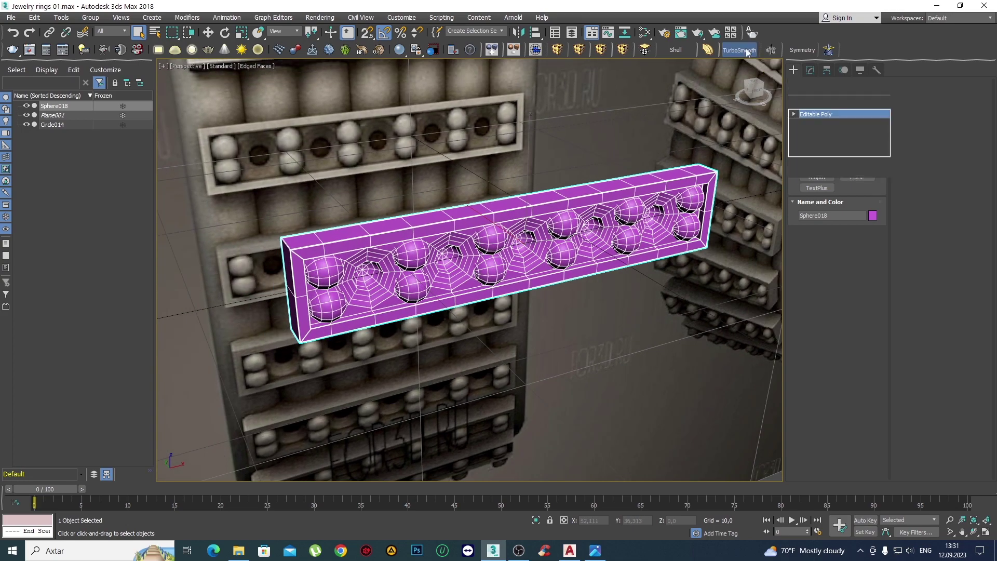
{"action": "key", "text": "F4"}
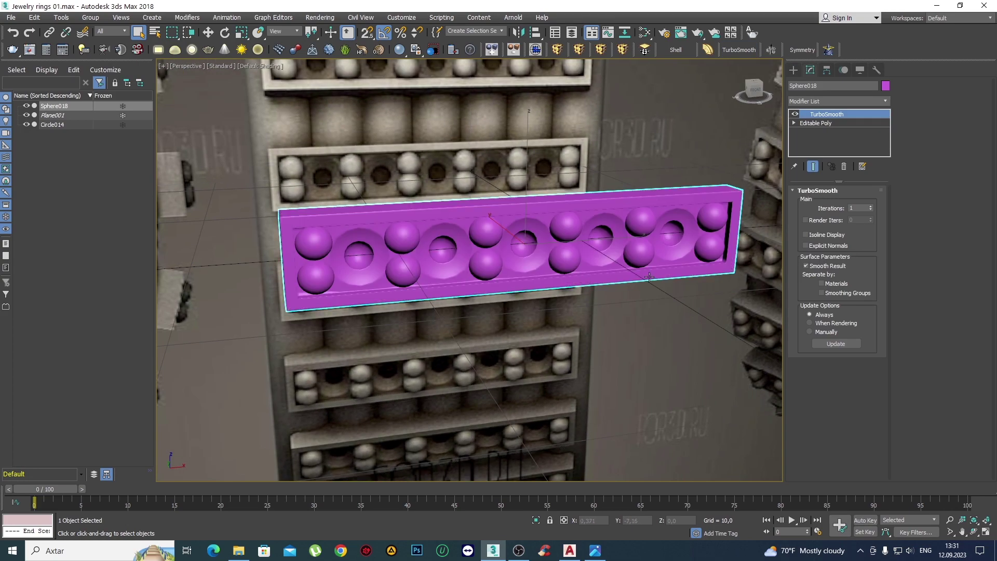
{"action": "middle_click_drag", "start_coordinate": [583, 282], "coordinate": [736, 258], "text": "alt"}
{"action": "left_click", "coordinate": [870, 206]}
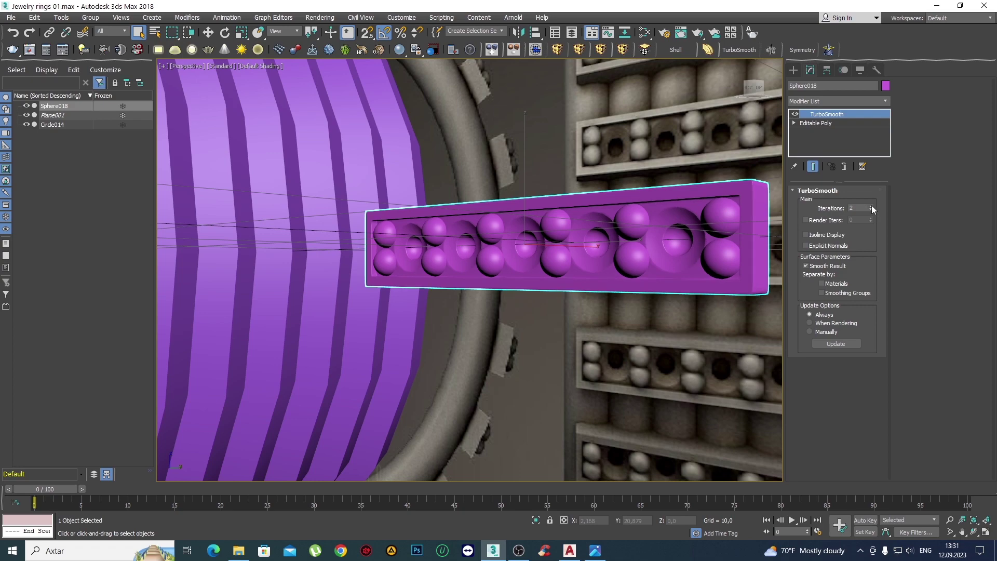
{"action": "mouse_move", "coordinate": [501, 263]}
{"action": "middle_mouse_down", "text": "alt"}
{"action": "mouse_move", "coordinate": [528, 262]}
{"action": "mouse_move", "coordinate": [529, 273]}
{"action": "mouse_move", "coordinate": [525, 265]}
{"action": "middle_mouse_up", "text": "alt"}
{"action": "key", "text": "F4"}
{"action": "key", "text": "F4"}
{"action": "scroll", "coordinate": [529, 265], "scroll_direction": "down", "scroll_amount": 5}
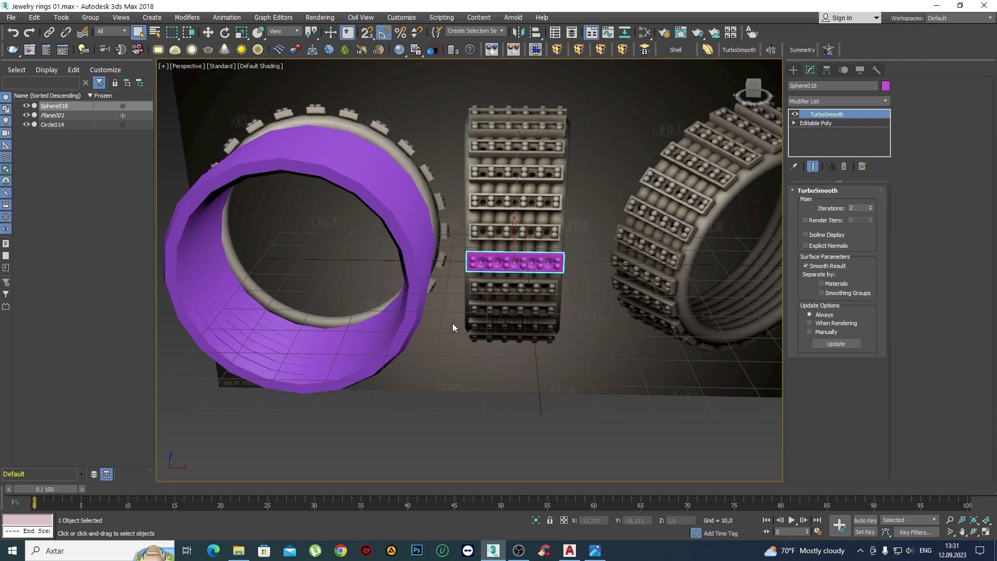
{"action": "mouse_move", "coordinate": [452, 324]}
{"action": "middle_mouse_down", "text": "alt"}
{"action": "mouse_move", "coordinate": [425, 258]}
{"action": "mouse_move", "coordinate": [711, 216]}
{"action": "middle_mouse_up", "text": "alt"}
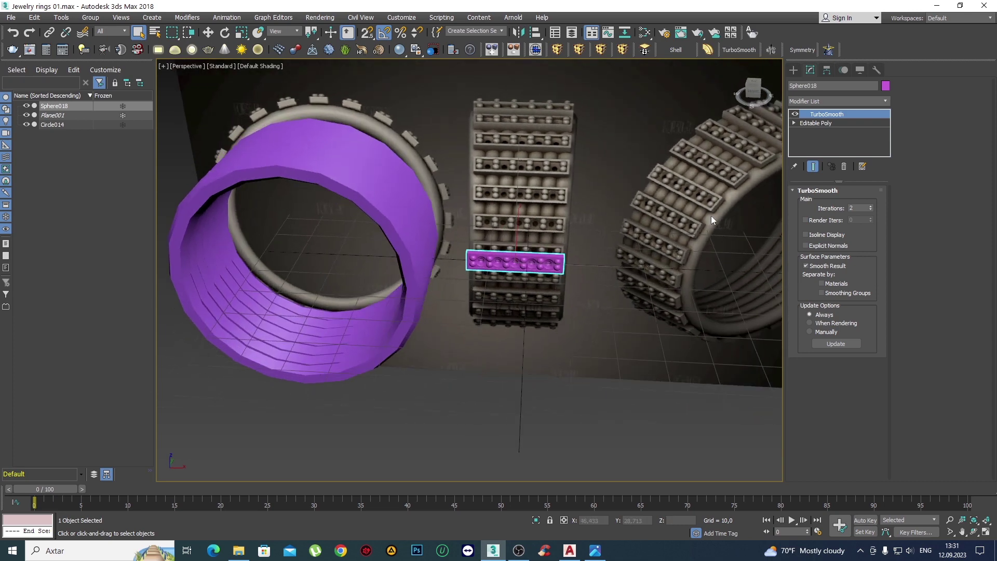
Collapse the TurboSmooth into Sphere018 and frame it in the Front view.
{"action": "right_click", "coordinate": [822, 116]}
{"action": "left_click", "coordinate": [842, 130]}
{"action": "left_click", "coordinate": [793, 70]}
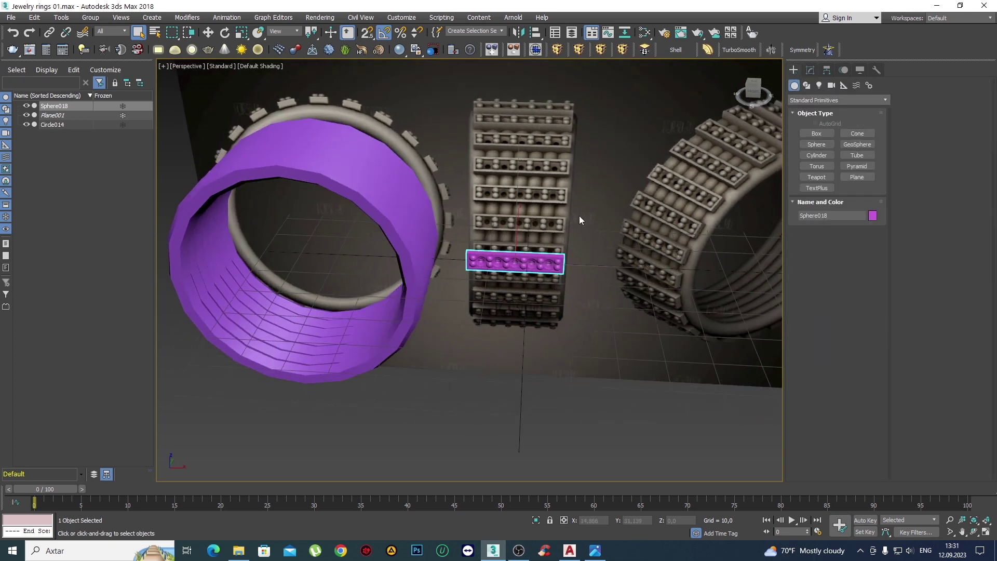
{"action": "key", "text": "f"}
{"action": "key", "text": "z"}
{"action": "scroll", "coordinate": [587, 258], "scroll_direction": "down", "scroll_amount": 2}
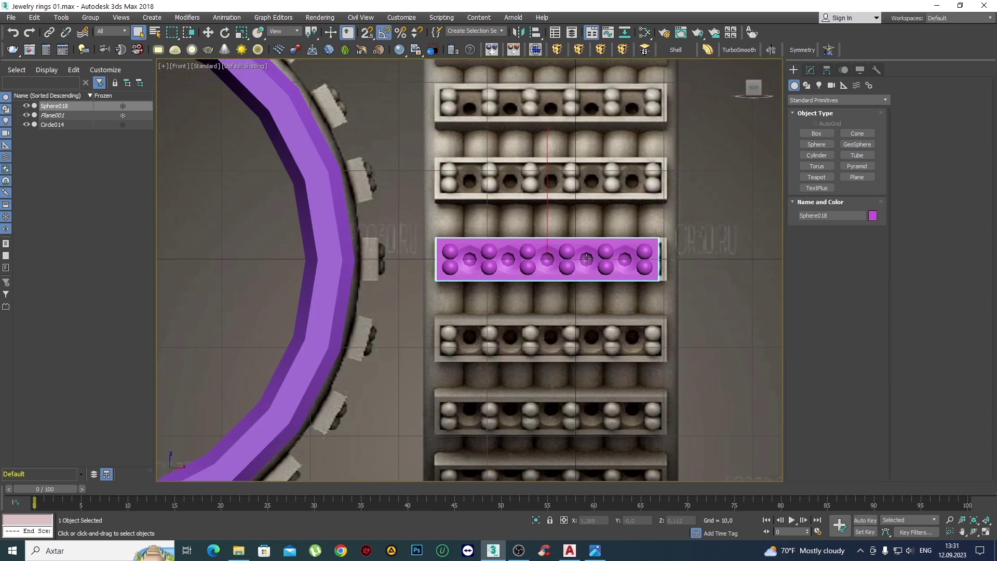
{"action": "scroll", "coordinate": [586, 258], "scroll_direction": "down", "scroll_amount": 5}
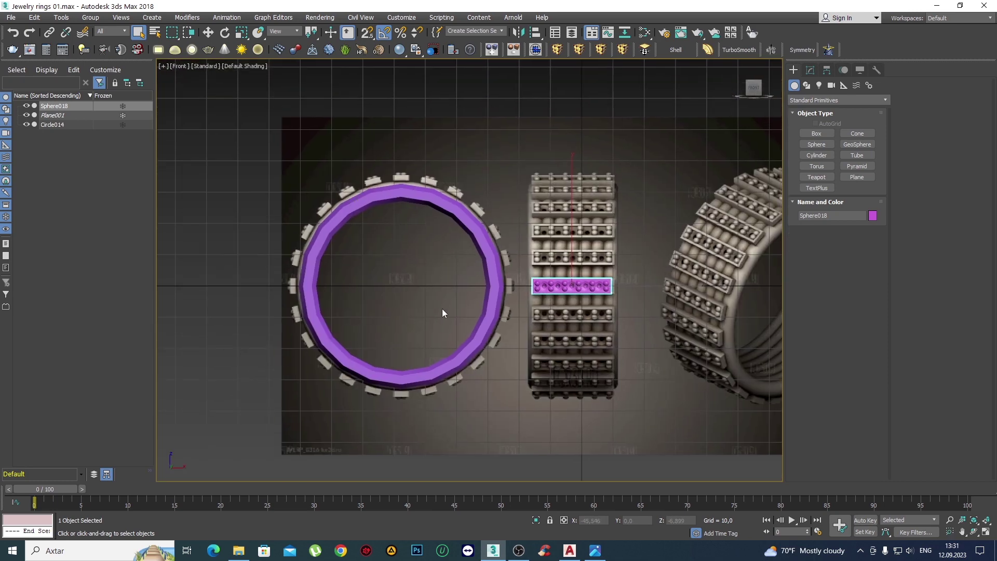
Rotate the ring's circle Circle014 by -45° on Y.
{"action": "scroll", "coordinate": [431, 229], "scroll_direction": "up", "scroll_amount": 4}
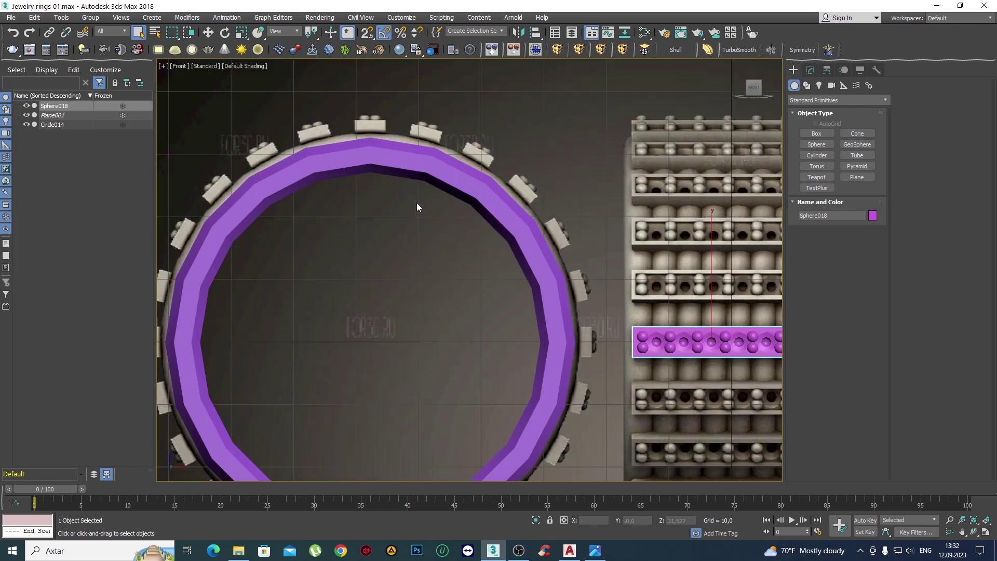
{"action": "left_click", "coordinate": [406, 161]}
{"action": "middle_click_drag", "start_coordinate": [406, 161], "coordinate": [447, 132]}
{"action": "key", "text": "e"}
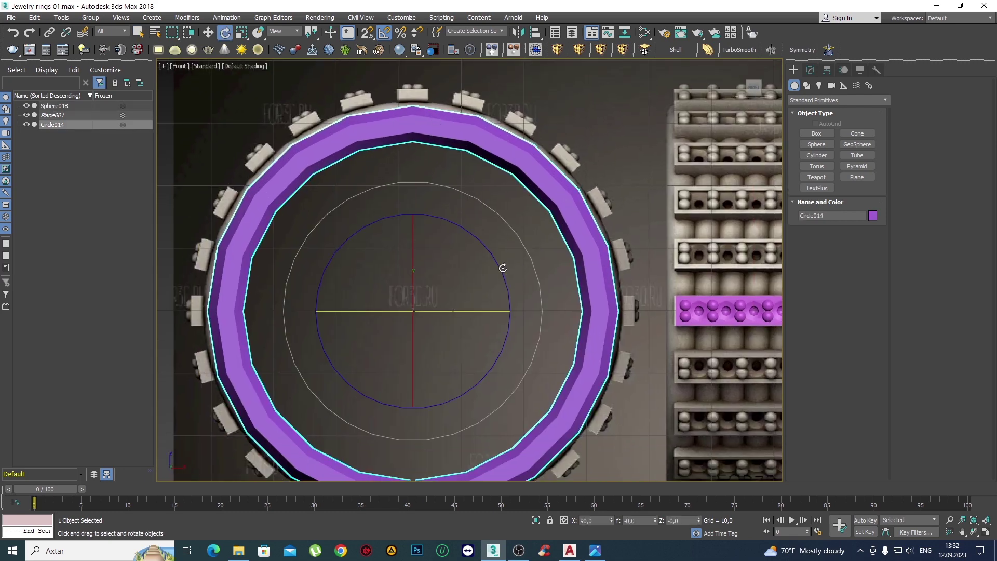
{"action": "left_click_drag", "start_coordinate": [498, 263], "coordinate": [496, 263]}
{"action": "scroll", "coordinate": [433, 219], "scroll_direction": "up", "scroll_amount": 3}
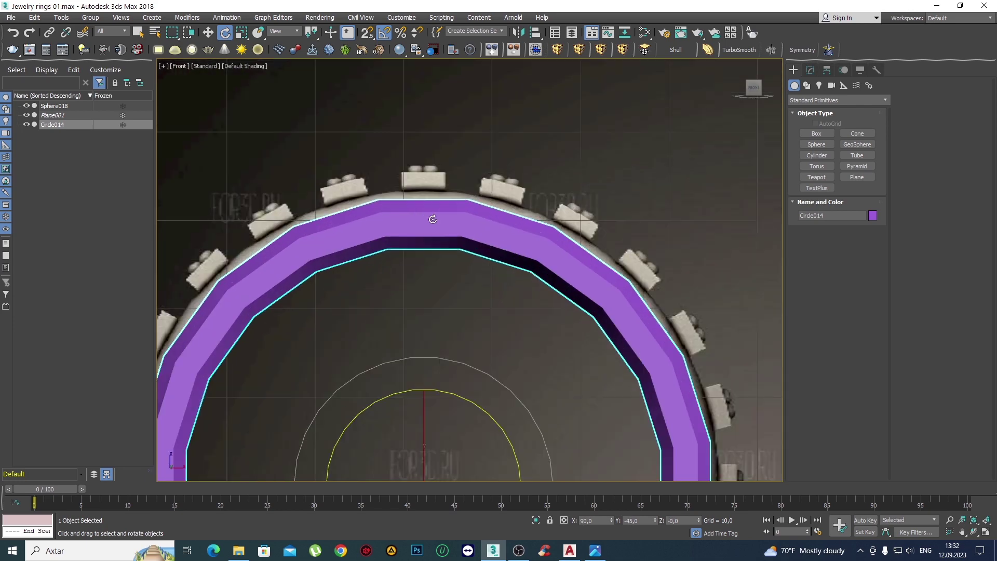
{"action": "scroll", "coordinate": [432, 220], "scroll_direction": "up", "scroll_amount": 2}
{"action": "scroll", "coordinate": [489, 224], "scroll_direction": "down", "scroll_amount": 5}
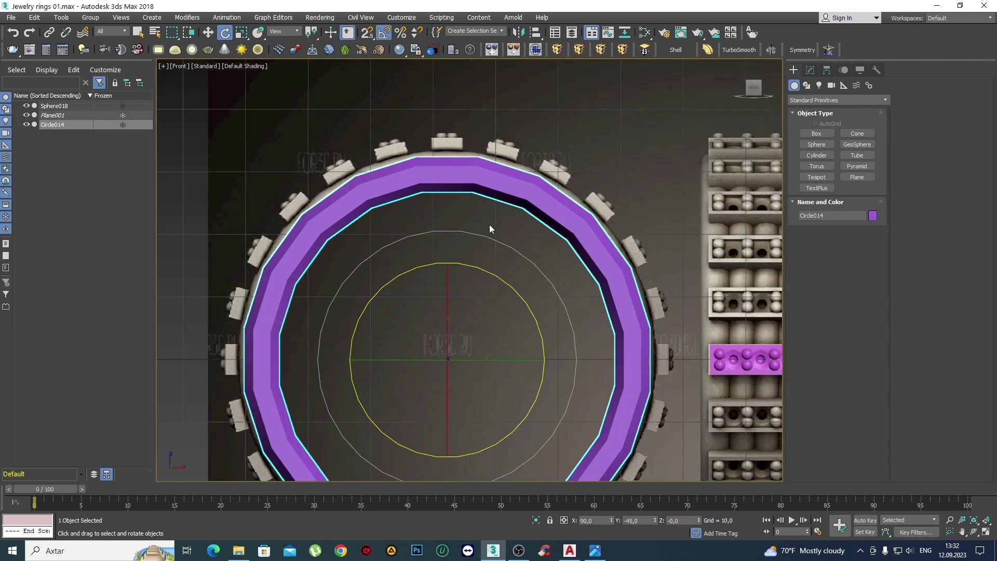
{"action": "scroll", "coordinate": [472, 249], "scroll_direction": "down", "scroll_amount": 3}
Select Sphere018 and toggle Affect Pivot Only on and off in the Hierarchy panel.
{"action": "left_click", "coordinate": [641, 292]}
{"action": "scroll", "coordinate": [642, 292], "scroll_direction": "up", "scroll_amount": 5}
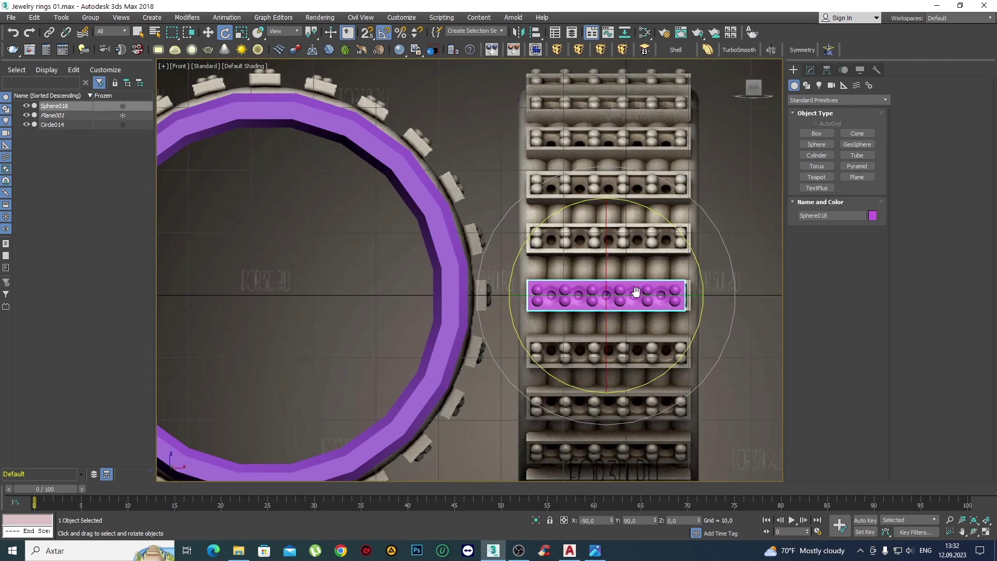
{"action": "middle_click_drag", "start_coordinate": [641, 292], "coordinate": [610, 292]}
{"action": "key", "text": "q"}
{"action": "left_click", "coordinate": [828, 71]}
{"action": "left_click", "coordinate": [835, 143]}
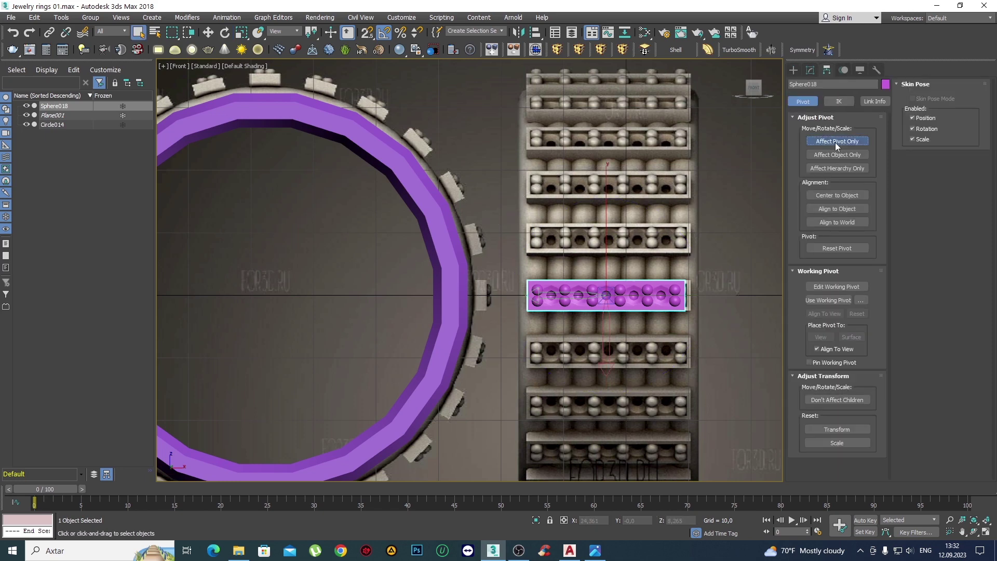
{"action": "left_click", "coordinate": [821, 142]}
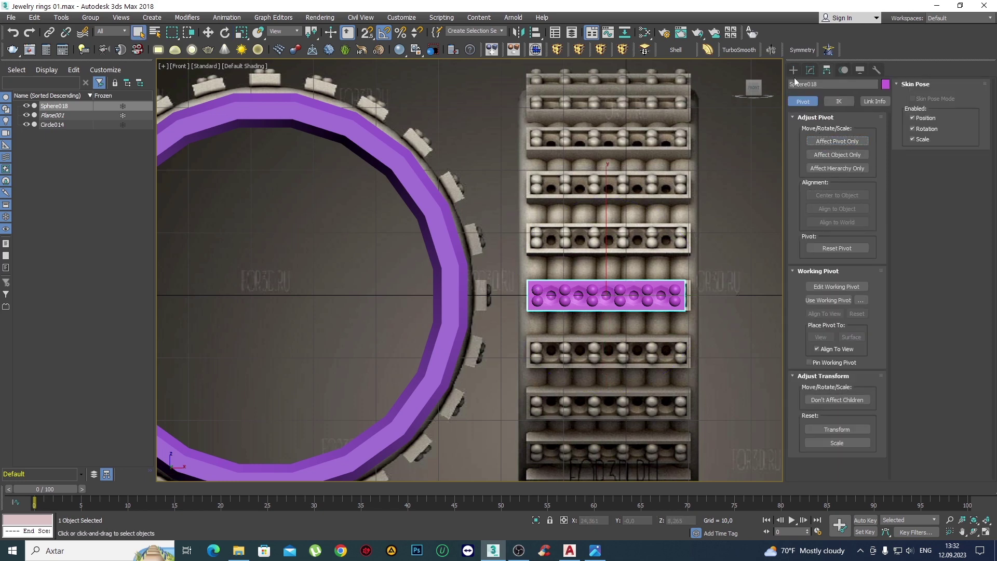
{"action": "left_click", "coordinate": [793, 70]}
Rotate the stone strip 90° so it stands edge-on in the front view.
{"action": "middle_click_drag", "start_coordinate": [681, 257], "coordinate": [619, 251]}
{"action": "key", "text": "e"}
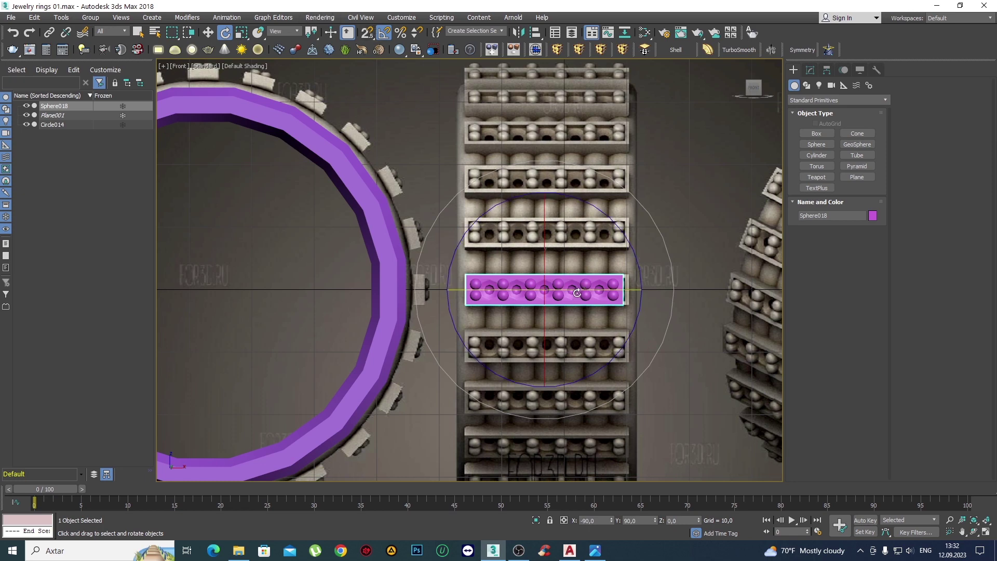
{"action": "left_click_drag", "start_coordinate": [576, 292], "coordinate": [588, 292]}
{"action": "middle_click_drag", "start_coordinate": [612, 223], "coordinate": [706, 260]}
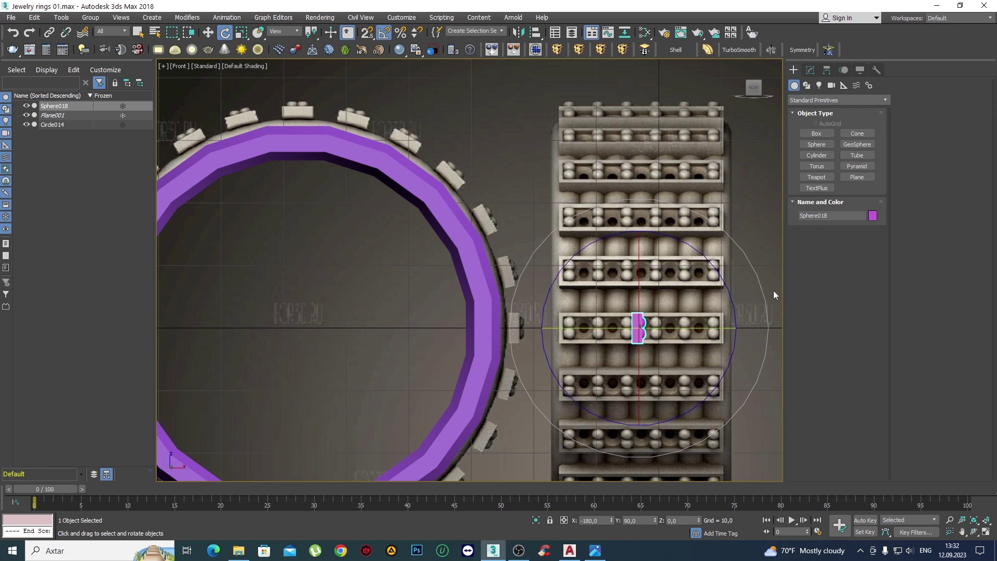
Rotate the pink piece Sphere018 90° and move it to the top of the ring.
{"action": "middle_click_drag", "start_coordinate": [708, 299], "coordinate": [754, 302]}
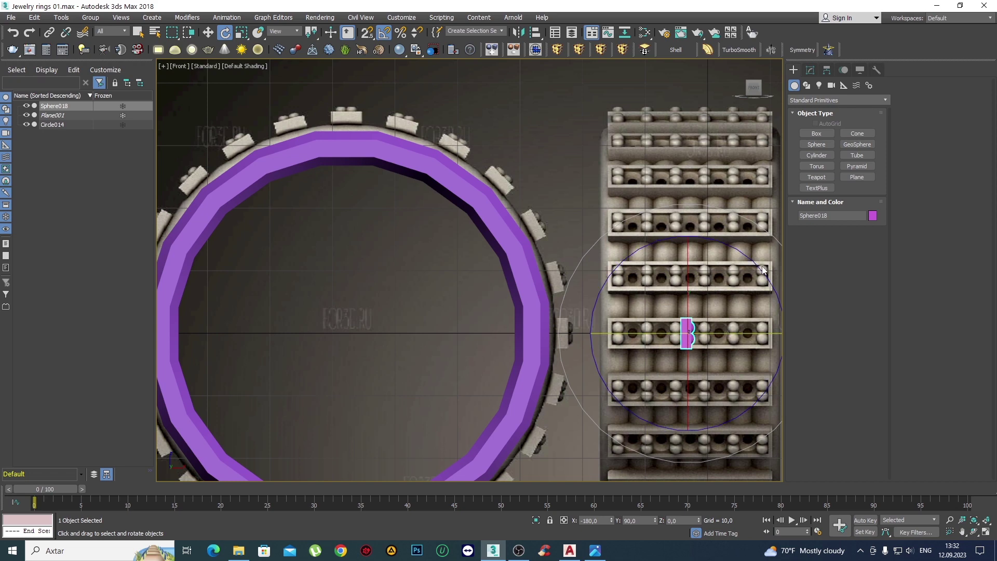
{"action": "left_click_drag", "start_coordinate": [763, 270], "coordinate": [752, 258]}
{"action": "key", "text": "w"}
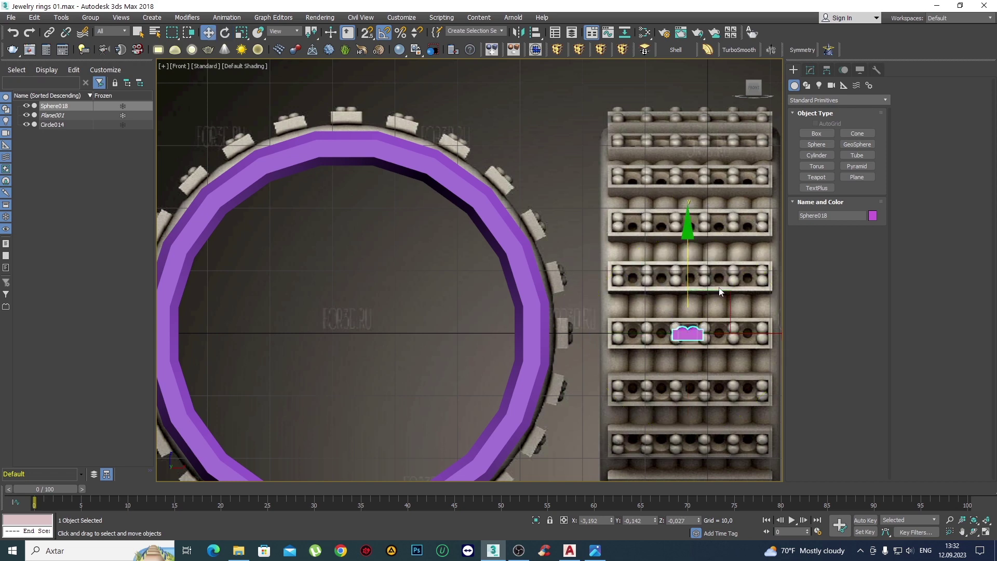
{"action": "left_click_drag", "start_coordinate": [724, 295], "coordinate": [358, 98]}
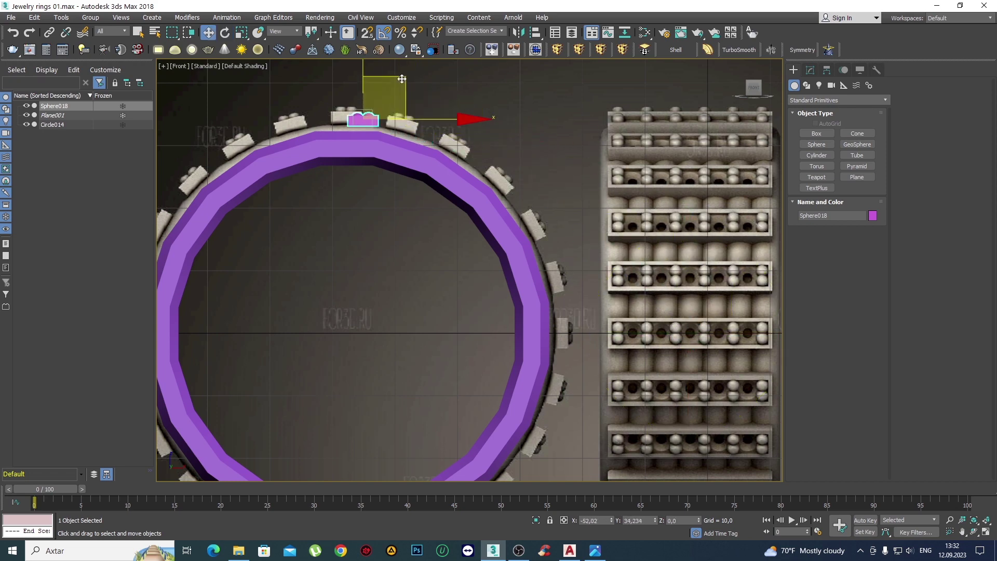
Nudge the pink piece down onto the purple band and slightly right along X.
{"action": "scroll", "coordinate": [332, 109], "scroll_direction": "up", "scroll_amount": 4}
{"action": "scroll", "coordinate": [415, 156], "scroll_direction": "up", "scroll_amount": 2}
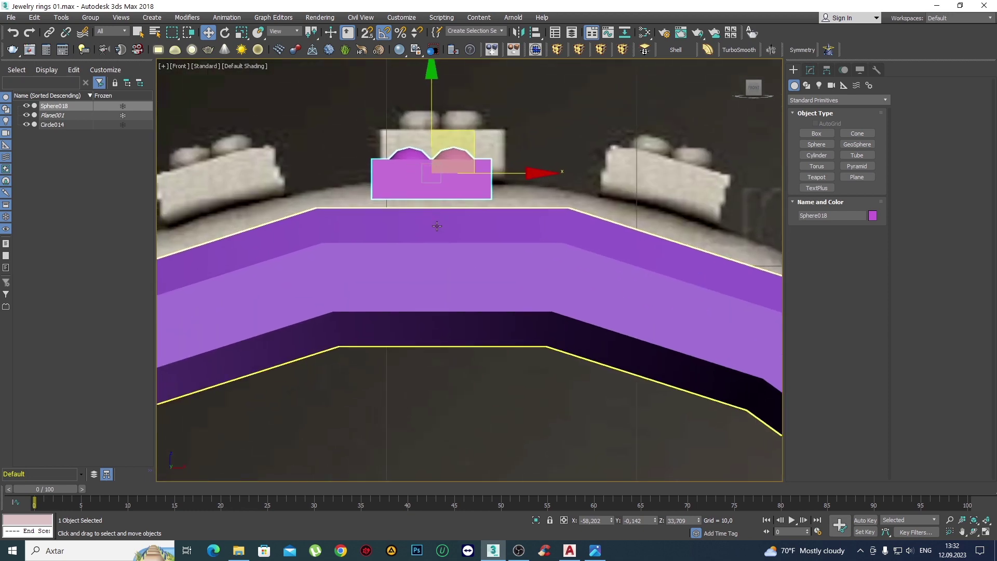
{"action": "mouse_move", "coordinate": [432, 222]}
{"action": "middle_mouse_down"}
{"action": "mouse_move", "coordinate": [408, 205]}
{"action": "mouse_move", "coordinate": [432, 209]}
{"action": "middle_mouse_up"}
{"action": "key", "text": "F4"}
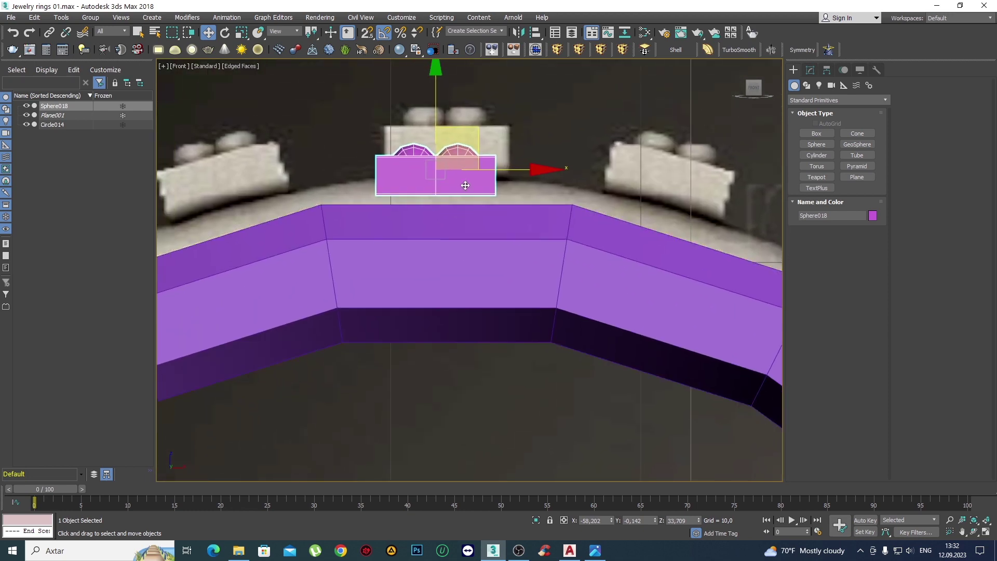
{"action": "left_click_drag", "start_coordinate": [479, 134], "coordinate": [485, 142]}
{"action": "scroll", "coordinate": [485, 143], "scroll_direction": "up", "scroll_amount": 2}
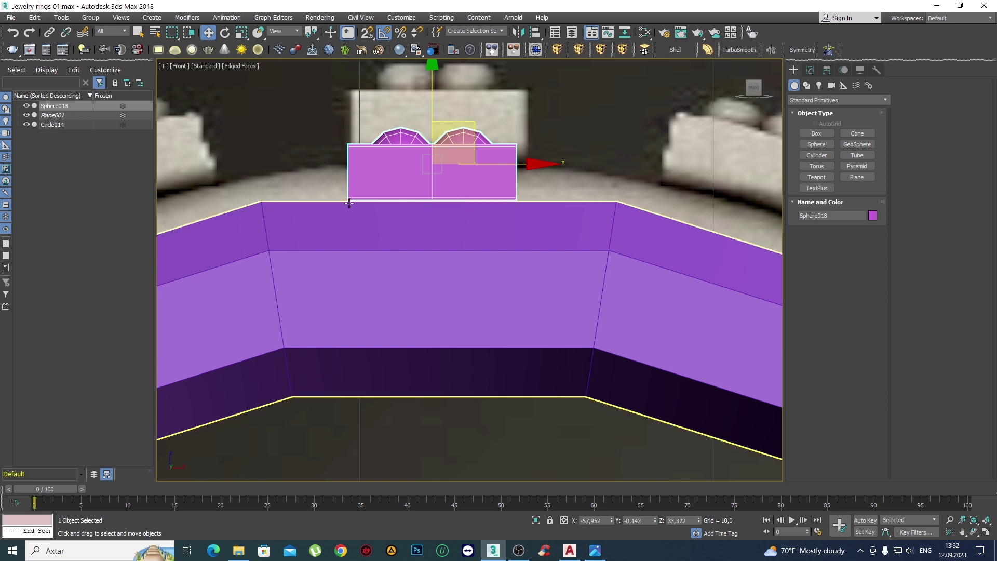
{"action": "left_click_drag", "start_coordinate": [518, 164], "coordinate": [520, 164]}
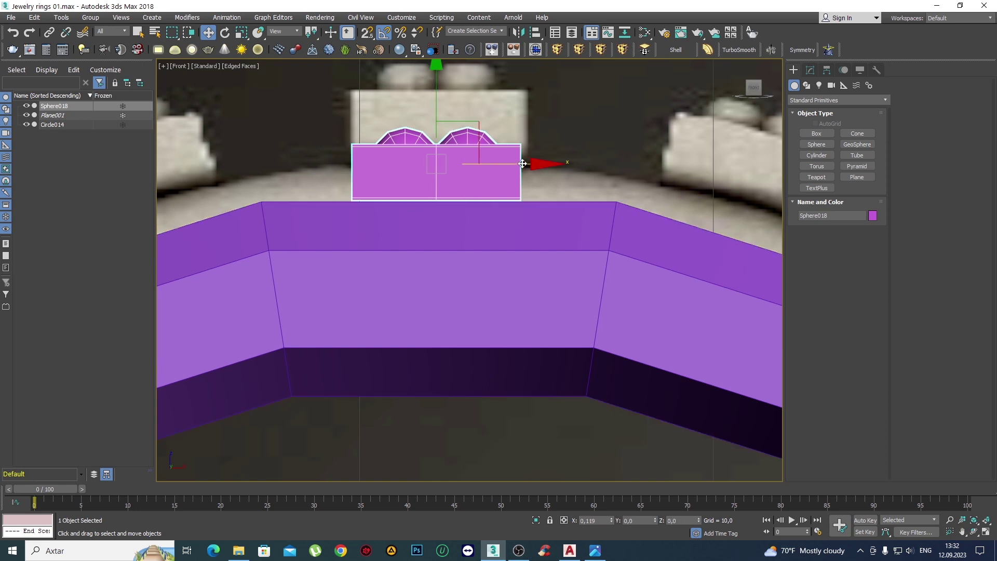
{"action": "scroll", "coordinate": [513, 171], "scroll_direction": "down", "scroll_amount": 2}
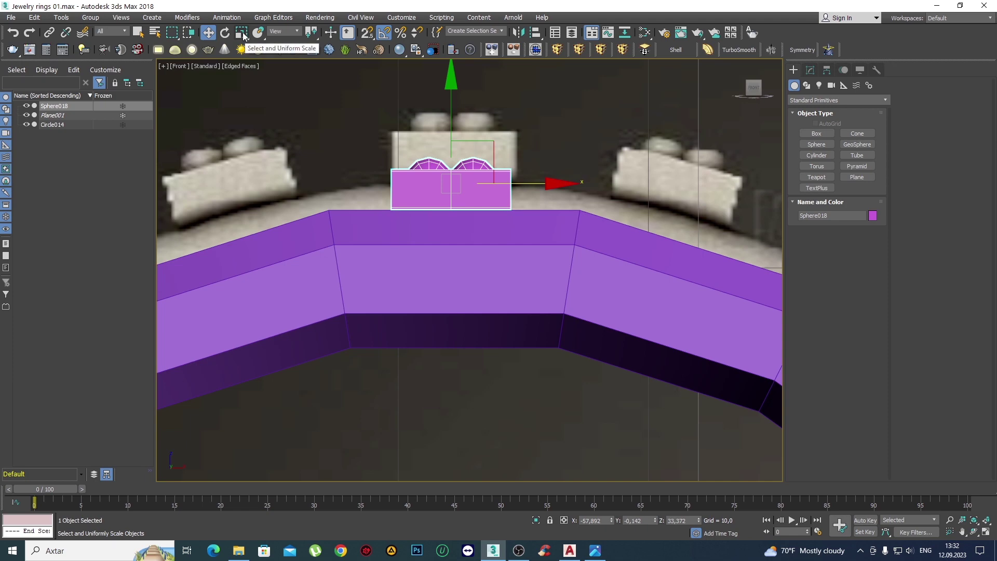
{"action": "scroll", "coordinate": [442, 196], "scroll_direction": "down", "scroll_amount": 10}
{"action": "scroll", "coordinate": [482, 239], "scroll_direction": "up", "scroll_amount": 2}
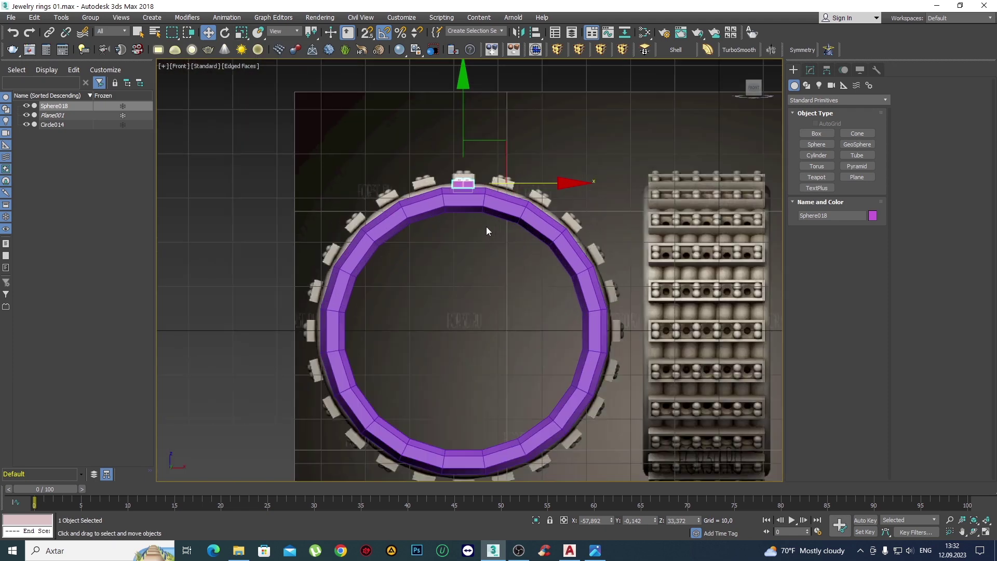
{"action": "scroll", "coordinate": [420, 220], "scroll_direction": "down", "scroll_amount": 2}
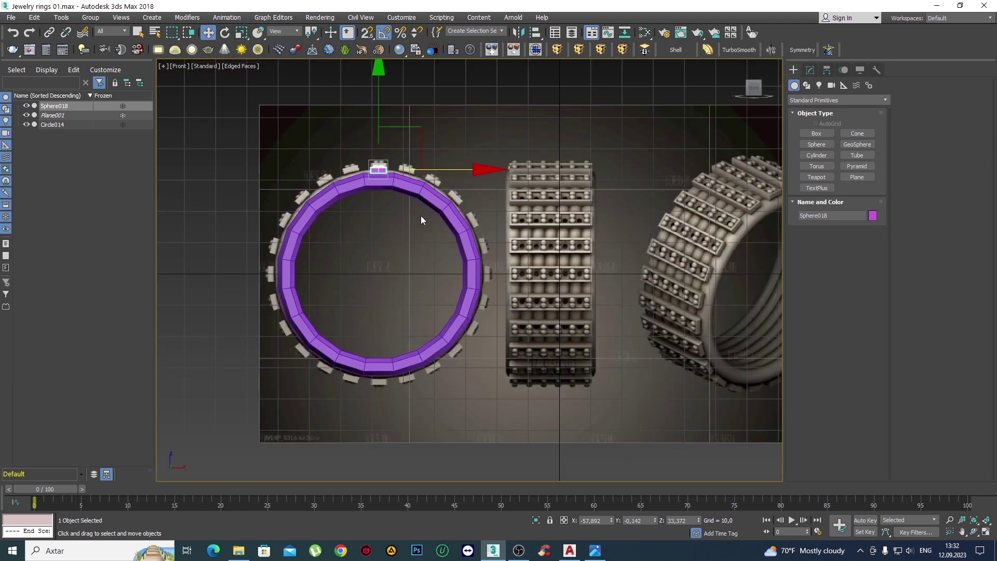
{"action": "scroll", "coordinate": [403, 199], "scroll_direction": "up", "scroll_amount": 5}
{"action": "scroll", "coordinate": [412, 205], "scroll_direction": "up", "scroll_amount": 2}
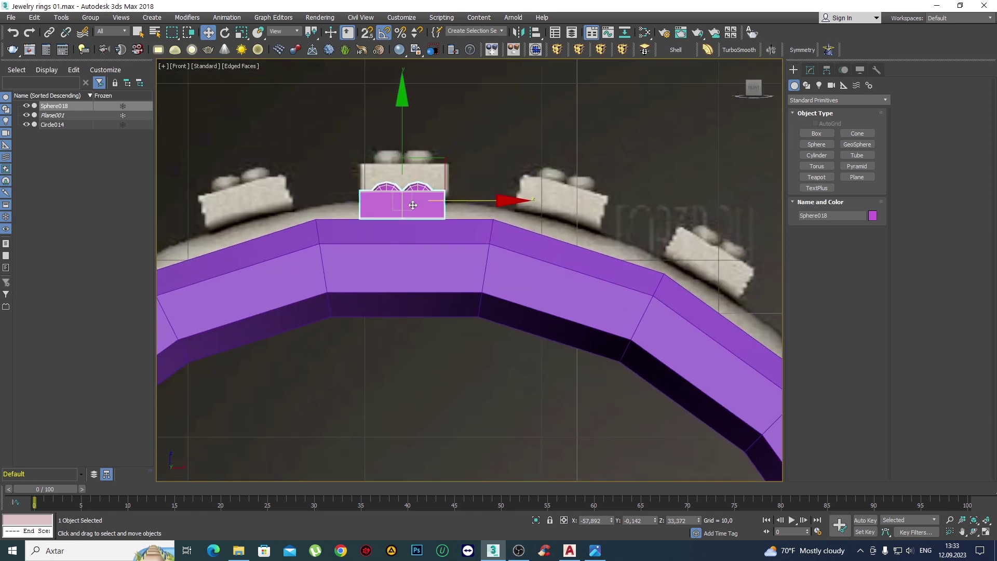
{"action": "left_click", "coordinate": [242, 33]}
Scale Sphere018 to 110% using the Scale Transform Type-In Offset % field.
{"action": "right_click", "coordinate": [242, 34]}
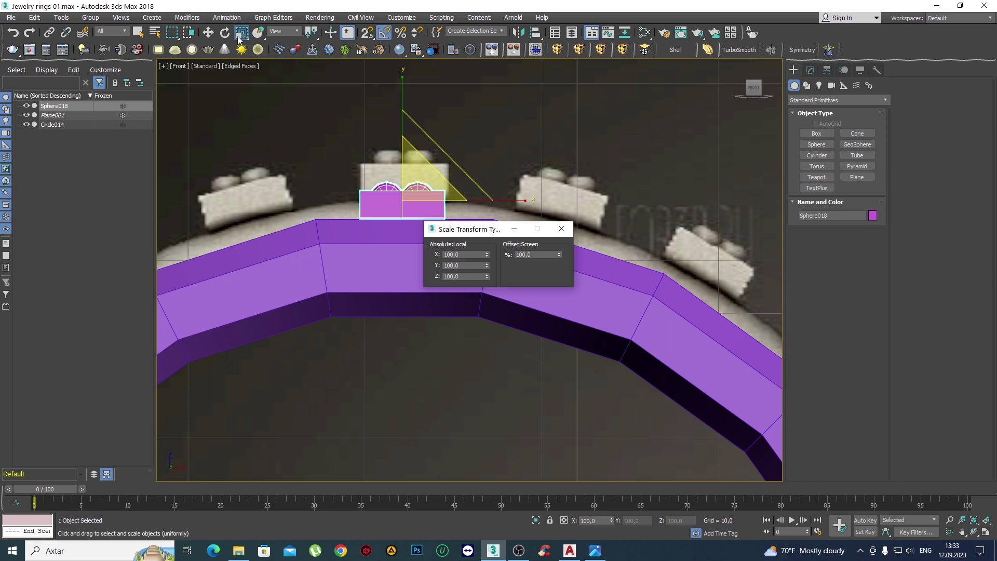
{"action": "mouse_move", "coordinate": [242, 33]}
{"action": "left_mouse_down"}
{"action": "mouse_move", "coordinate": [245, 82]}
{"action": "mouse_move", "coordinate": [242, 49]}
{"action": "left_mouse_up"}
{"action": "double_click", "coordinate": [540, 256]}
{"action": "type", "text": "110"}
{"action": "key", "text": "Return"}
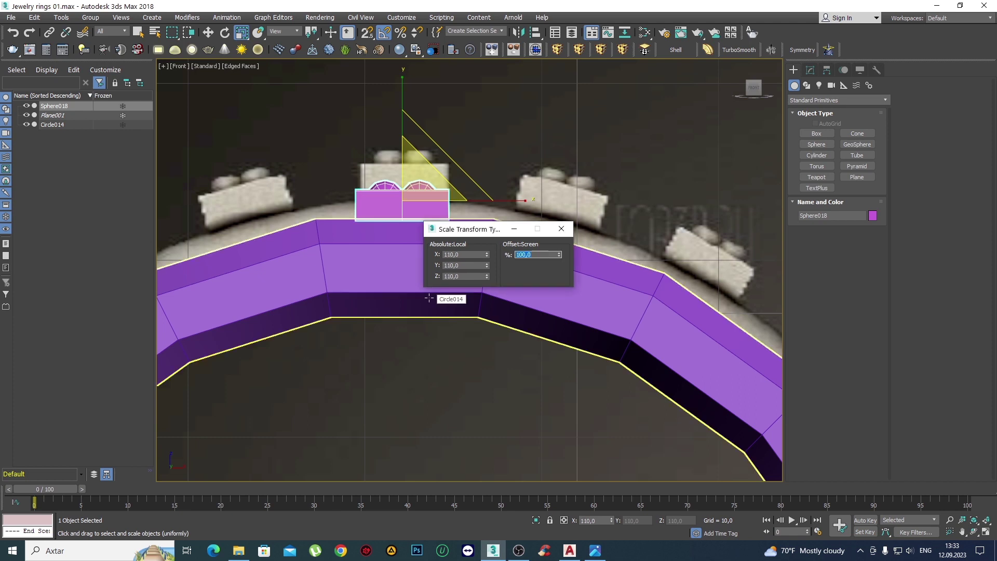
{"action": "left_click", "coordinate": [561, 228]}
{"action": "scroll", "coordinate": [467, 249], "scroll_direction": "up", "scroll_amount": 2}
Add a TurboSmooth modifier with 2 iterations to the ring band Circle014.
{"action": "left_click", "coordinate": [517, 258]}
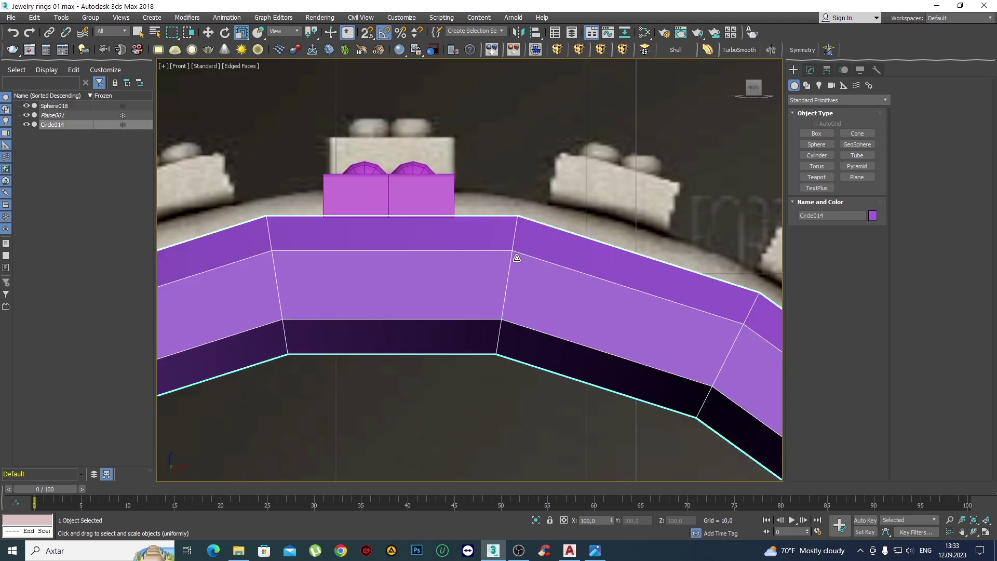
{"action": "left_click", "coordinate": [739, 50]}
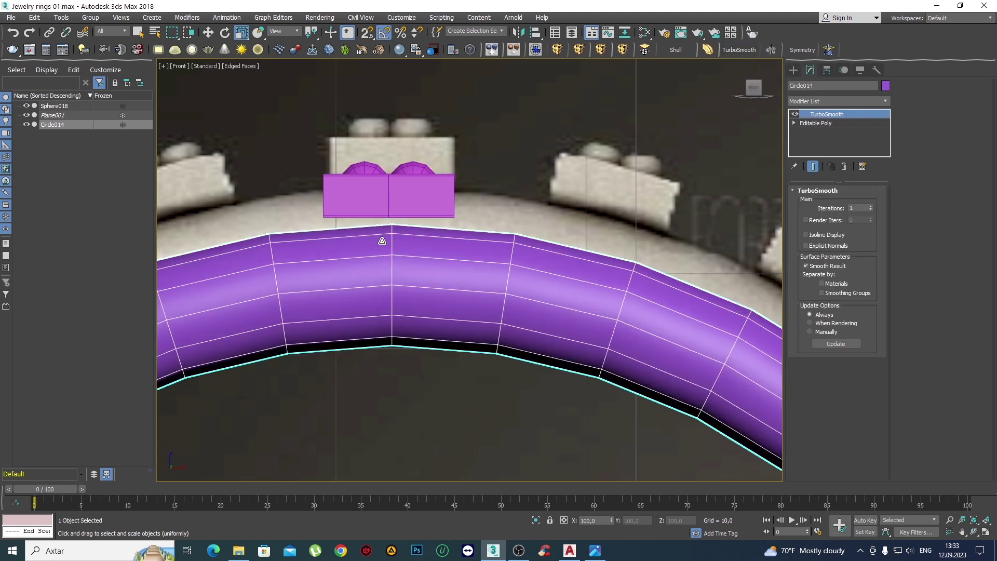
{"action": "left_click", "coordinate": [871, 207]}
{"action": "scroll", "coordinate": [538, 238], "scroll_direction": "down", "scroll_amount": 5}
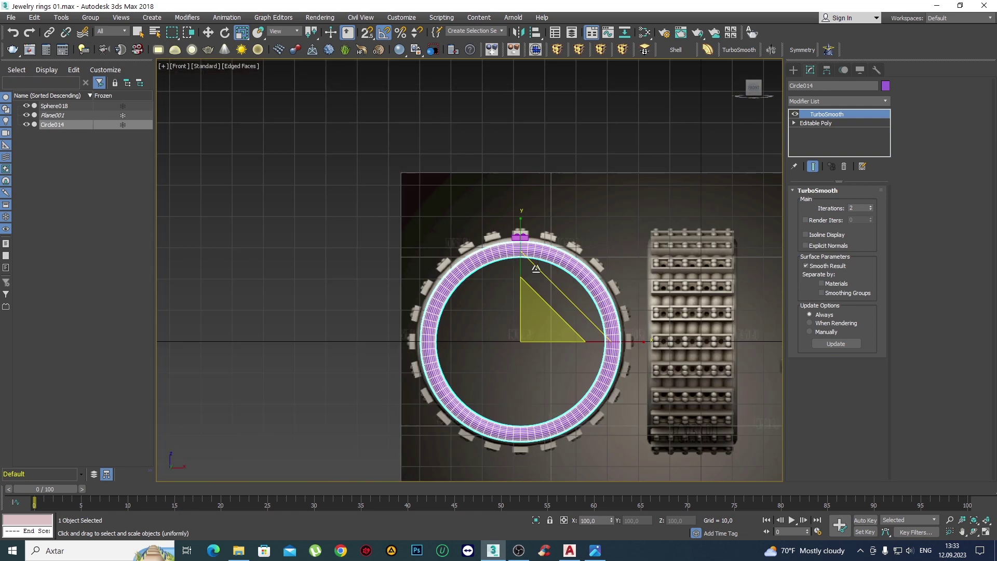
{"action": "scroll", "coordinate": [539, 269], "scroll_direction": "up", "scroll_amount": 3}
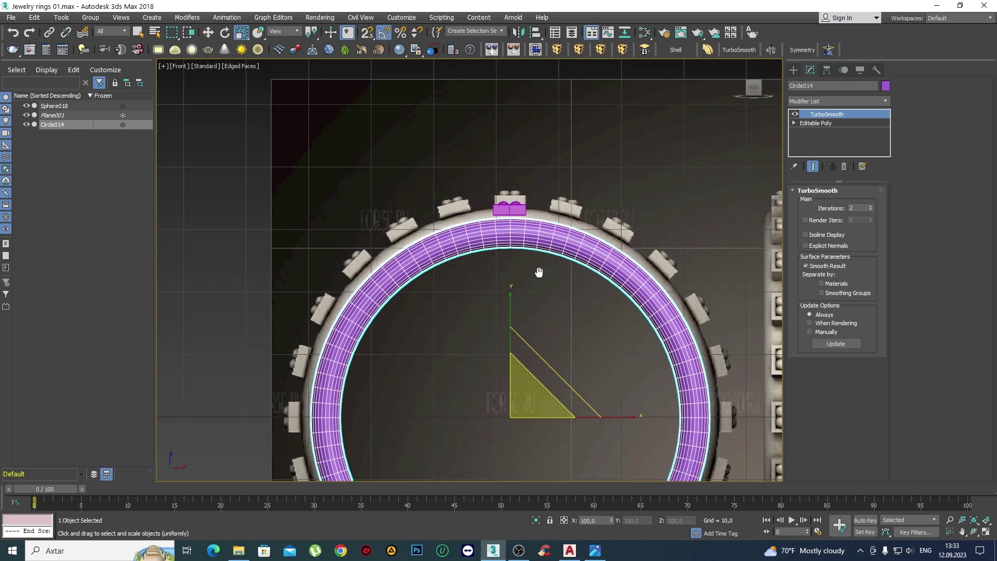
{"action": "scroll", "coordinate": [628, 196], "scroll_direction": "up", "scroll_amount": 2}
{"action": "left_click", "coordinate": [793, 69]}
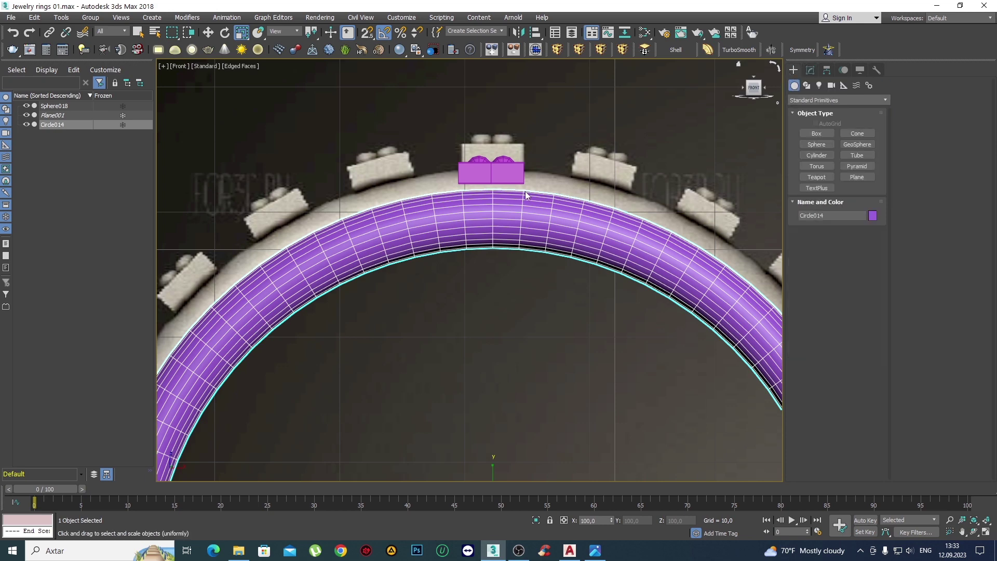
{"action": "scroll", "coordinate": [495, 188], "scroll_direction": "down", "scroll_amount": 5}
{"action": "left_click", "coordinate": [495, 188]}
Inspect the pink setting piece in shaded Top view and from several Perspective angles.
{"action": "key", "text": "t"}
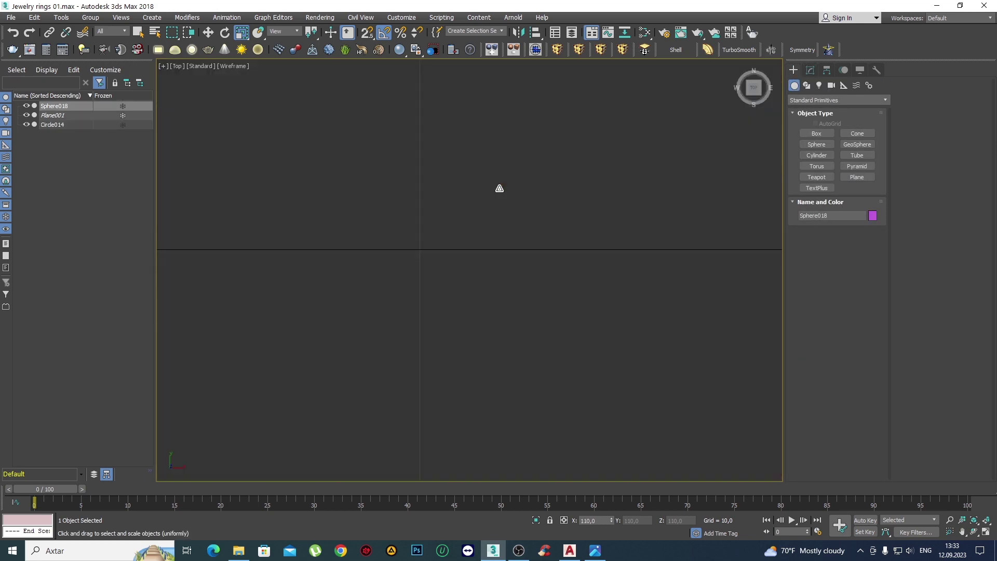
{"action": "key", "text": "z"}
{"action": "middle_click_drag", "start_coordinate": [489, 228], "coordinate": [483, 209]}
{"action": "scroll", "coordinate": [482, 210], "scroll_direction": "down", "scroll_amount": 3}
{"action": "scroll", "coordinate": [485, 271], "scroll_direction": "up", "scroll_amount": 1}
{"action": "key", "text": "F3"}
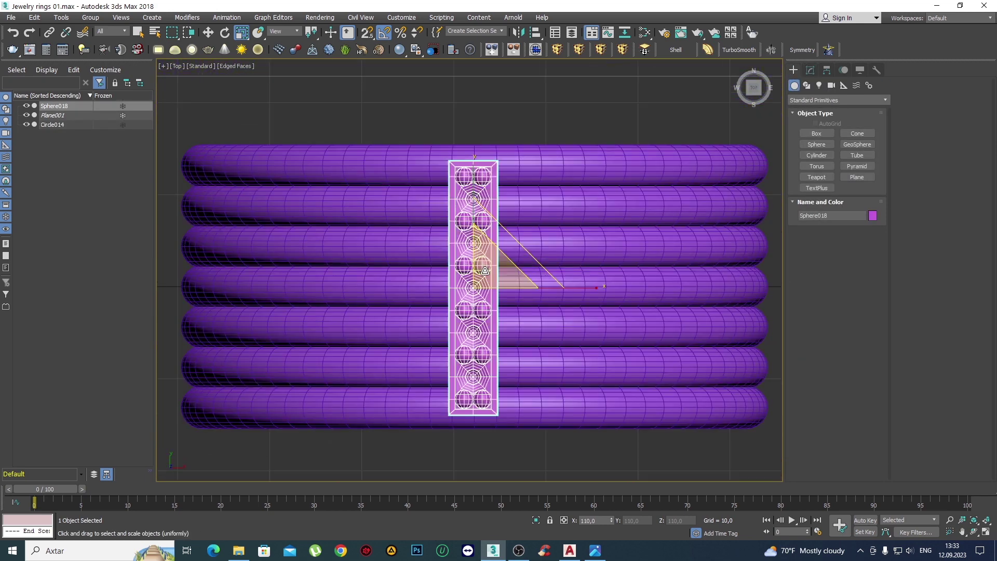
{"action": "scroll", "coordinate": [484, 271], "scroll_direction": "down", "scroll_amount": 3}
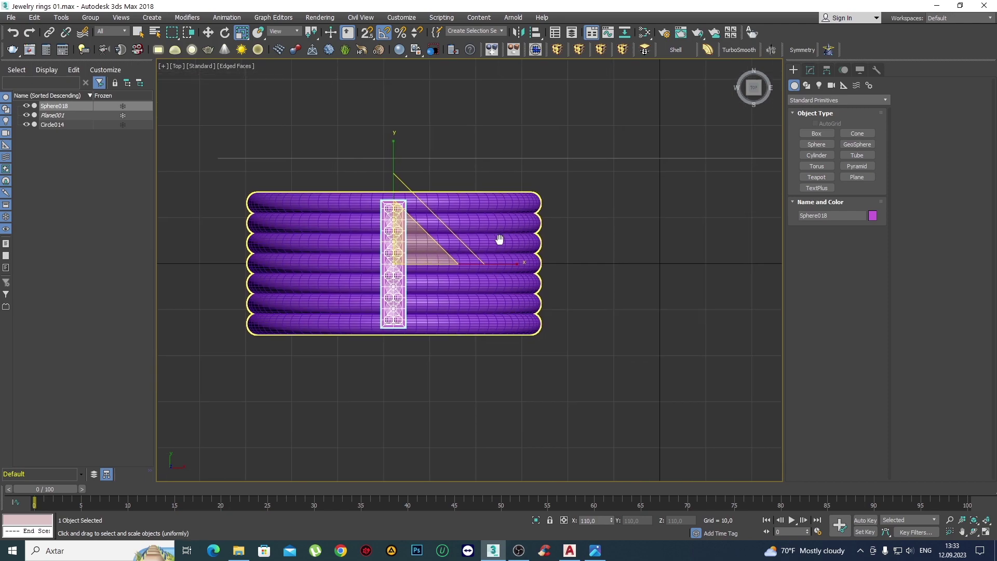
{"action": "scroll", "coordinate": [498, 267], "scroll_direction": "down", "scroll_amount": 3}
{"action": "key", "text": "p"}
{"action": "middle_click_drag", "start_coordinate": [499, 267], "coordinate": [543, 198], "text": "alt"}
{"action": "scroll", "coordinate": [653, 224], "scroll_direction": "up", "scroll_amount": 3}
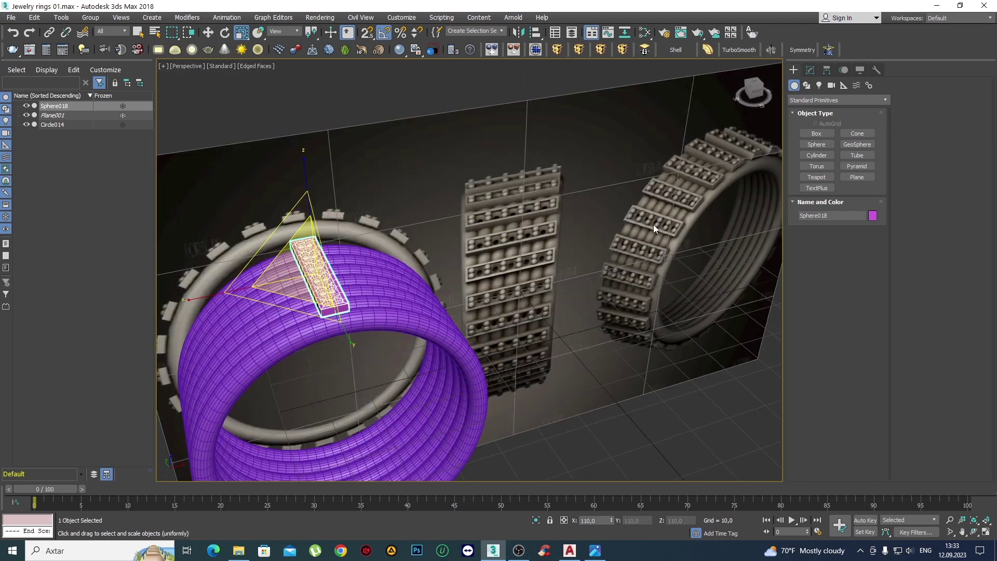
{"action": "mouse_move", "coordinate": [616, 232]}
{"action": "middle_mouse_down", "text": "alt"}
{"action": "mouse_move", "coordinate": [466, 267]}
{"action": "mouse_move", "coordinate": [530, 278]}
{"action": "mouse_move", "coordinate": [420, 278]}
{"action": "mouse_move", "coordinate": [418, 270]}
{"action": "mouse_move", "coordinate": [450, 253]}
{"action": "middle_mouse_up", "text": "alt"}
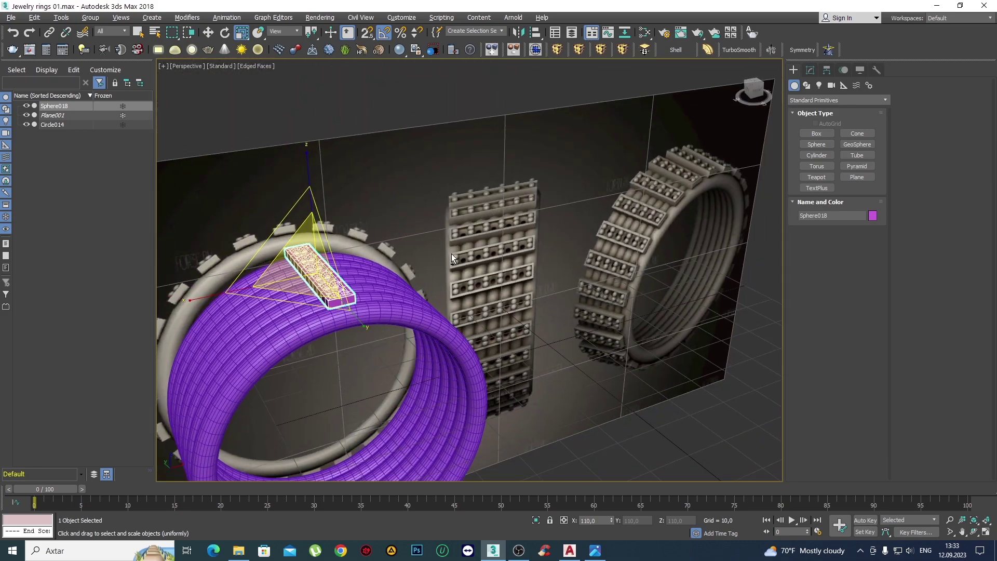
{"action": "scroll", "coordinate": [695, 259], "scroll_direction": "up", "scroll_amount": 5}
{"action": "scroll", "coordinate": [564, 253], "scroll_direction": "down", "scroll_amount": 5}
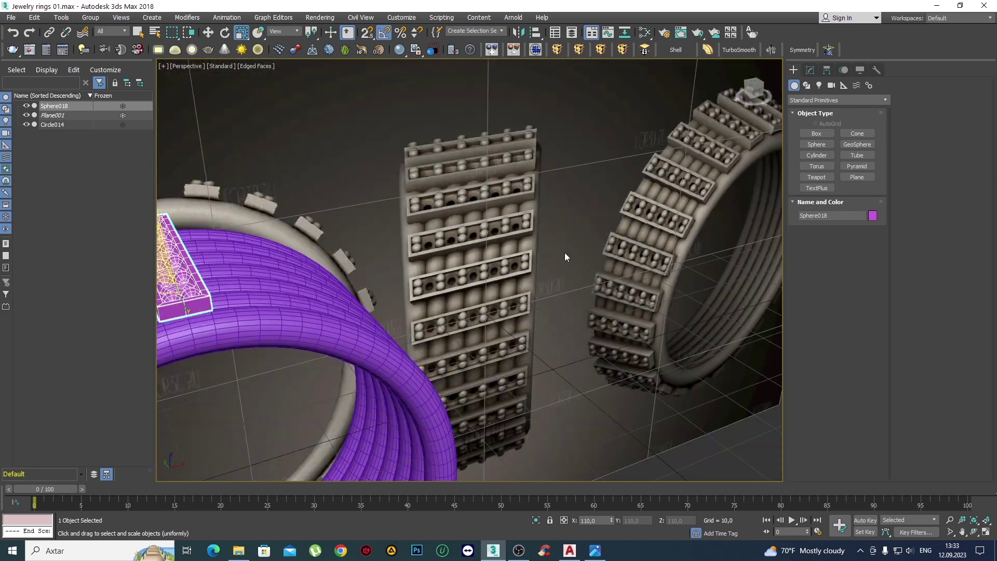
{"action": "mouse_move", "coordinate": [565, 252]}
{"action": "middle_mouse_down", "text": "alt"}
{"action": "mouse_move", "coordinate": [529, 320]}
{"action": "mouse_move", "coordinate": [431, 295]}
{"action": "middle_mouse_up", "text": "alt"}
{"action": "scroll", "coordinate": [529, 320], "scroll_direction": "up", "scroll_amount": 5}
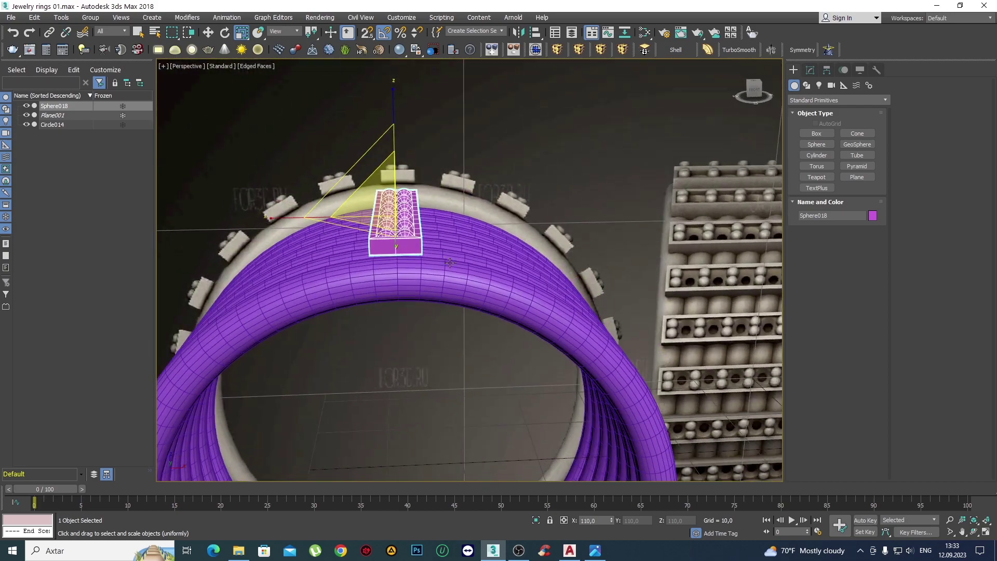
Return to Front view, enter Vertex mode and start box-selecting the piece's vertices.
{"action": "key", "text": "f"}
{"action": "scroll", "coordinate": [490, 187], "scroll_direction": "up", "scroll_amount": 2}
{"action": "scroll", "coordinate": [491, 197], "scroll_direction": "up", "scroll_amount": 2}
{"action": "scroll", "coordinate": [485, 203], "scroll_direction": "up", "scroll_amount": 2}
{"action": "middle_click_drag", "start_coordinate": [549, 212], "coordinate": [543, 230]}
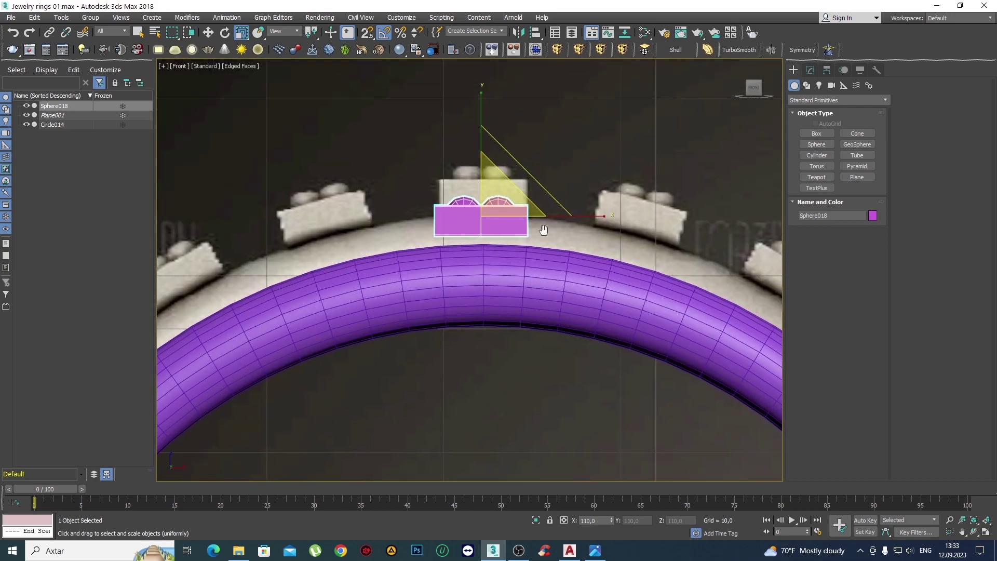
{"action": "scroll", "coordinate": [522, 240], "scroll_direction": "up", "scroll_amount": 3}
{"action": "key", "text": "1"}
{"action": "left_click_drag", "start_coordinate": [552, 278], "coordinate": [381, 254]}
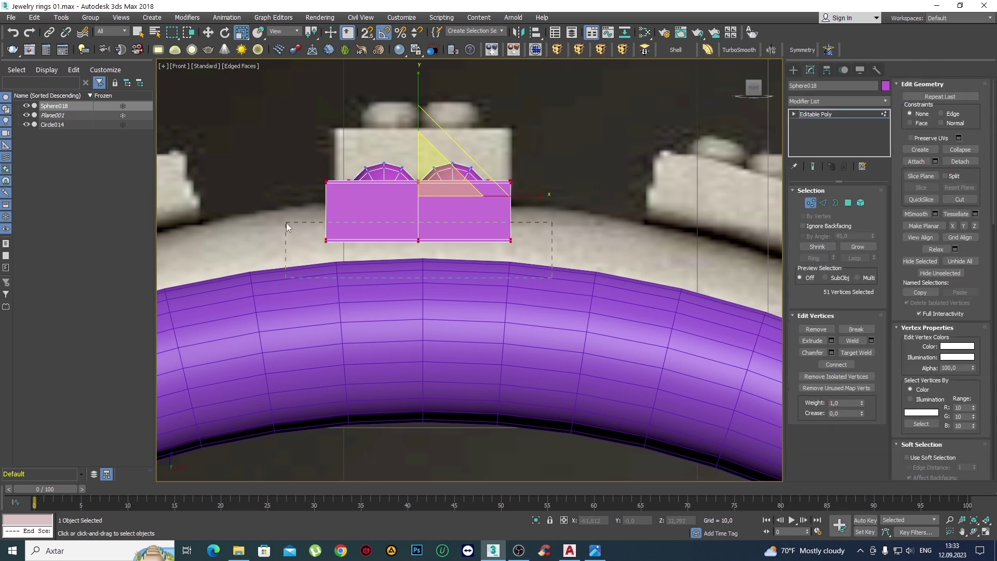
Marquee-select the strip's bottom vertices in wireframe Front view, adding the rest with Ctrl.
{"action": "left_click_drag", "start_coordinate": [287, 225], "coordinate": [286, 225]}
{"action": "key", "text": "w"}
{"action": "key", "text": "F3"}
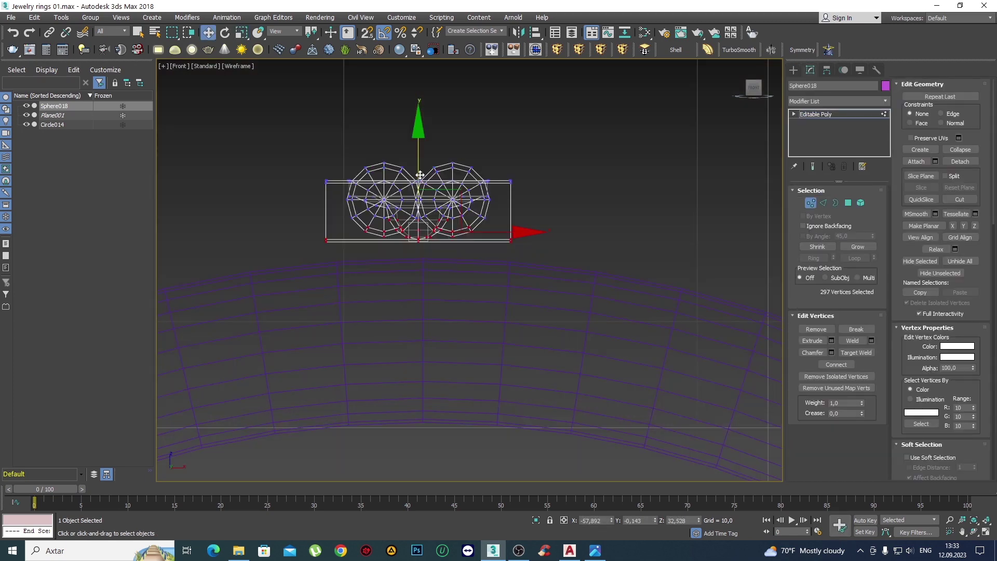
{"action": "left_click", "coordinate": [374, 274]}
{"action": "scroll", "coordinate": [358, 252], "scroll_direction": "up", "scroll_amount": 3}
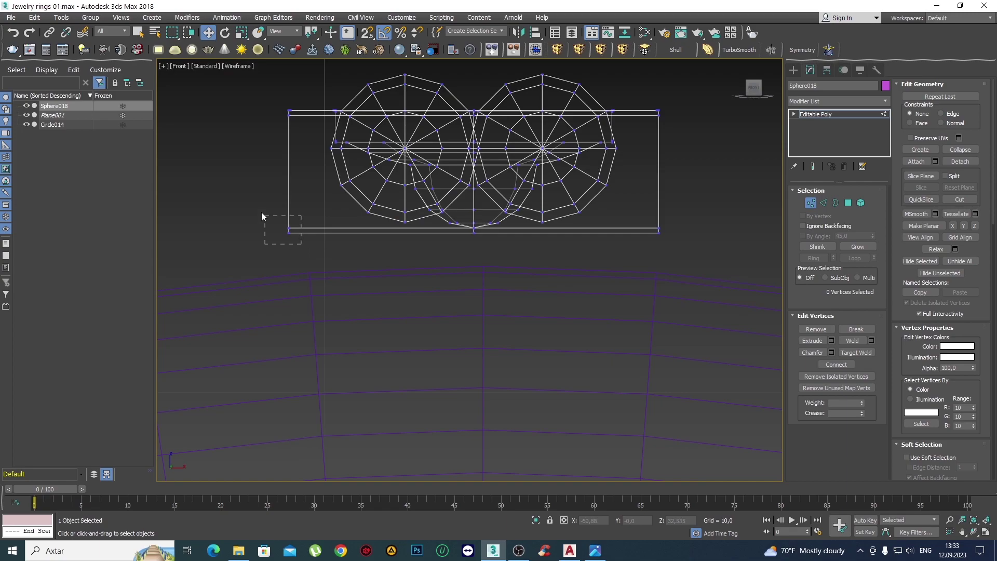
{"action": "left_click_drag", "start_coordinate": [262, 216], "coordinate": [262, 216]}
{"action": "scroll", "coordinate": [498, 232], "scroll_direction": "up", "scroll_amount": 5}
{"action": "mouse_move", "coordinate": [497, 232]}
{"action": "middle_mouse_down"}
{"action": "mouse_move", "coordinate": [442, 260]}
{"action": "mouse_move", "coordinate": [477, 251]}
{"action": "mouse_move", "coordinate": [533, 289]}
{"action": "mouse_move", "coordinate": [626, 306]}
{"action": "mouse_move", "coordinate": [594, 274]}
{"action": "mouse_move", "coordinate": [671, 289]}
{"action": "middle_mouse_up"}
{"action": "left_click_drag", "start_coordinate": [610, 232], "coordinate": [610, 231], "text": "ctrl"}
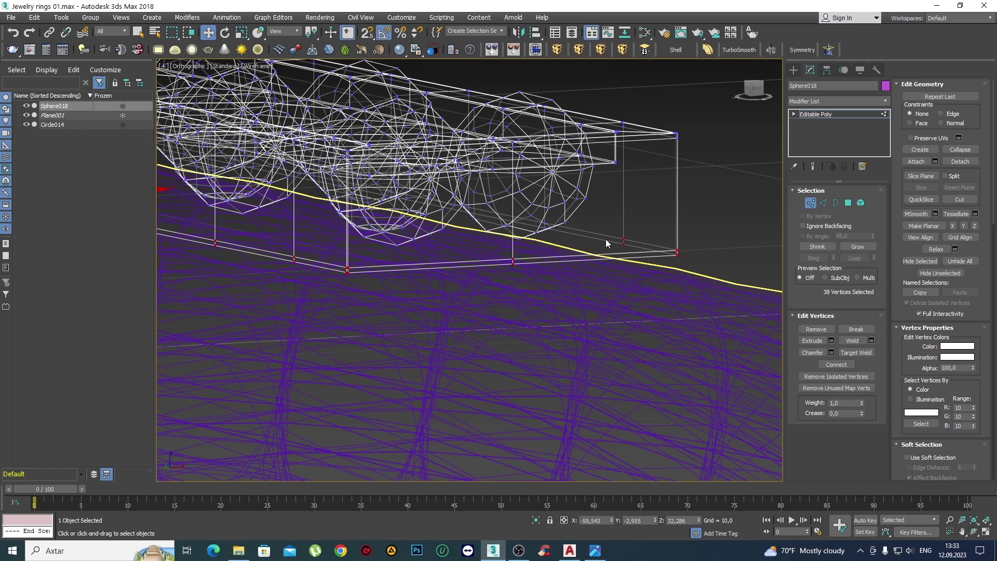
{"action": "mouse_move", "coordinate": [605, 238]}
{"action": "middle_mouse_down", "text": "alt"}
{"action": "mouse_move", "coordinate": [390, 194]}
{"action": "mouse_move", "coordinate": [541, 183]}
{"action": "mouse_move", "coordinate": [590, 194]}
{"action": "mouse_move", "coordinate": [541, 218]}
{"action": "mouse_move", "coordinate": [625, 222]}
{"action": "mouse_move", "coordinate": [497, 266]}
{"action": "middle_mouse_up", "text": "alt"}
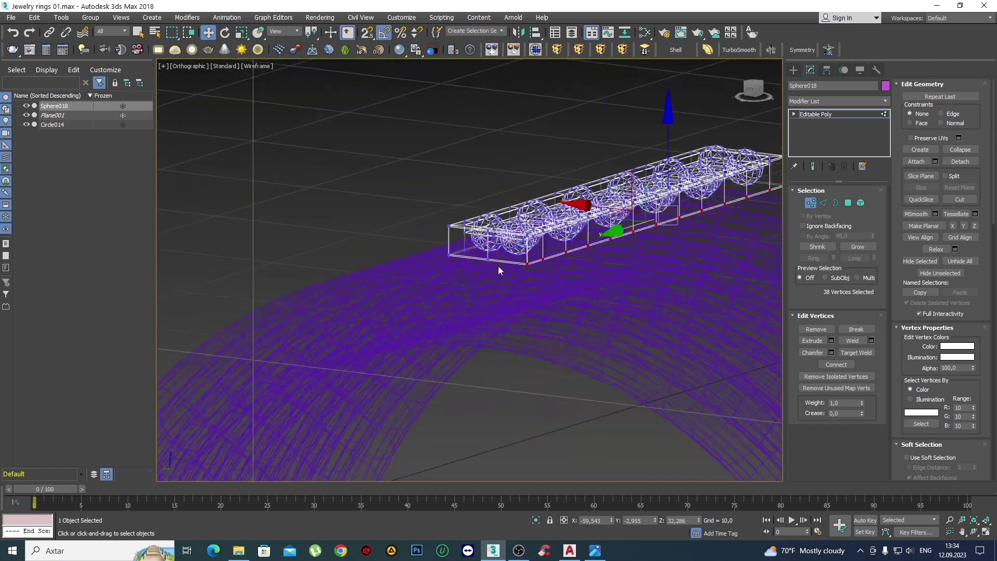
{"action": "scroll", "coordinate": [497, 265], "scroll_direction": "up", "scroll_amount": 3}
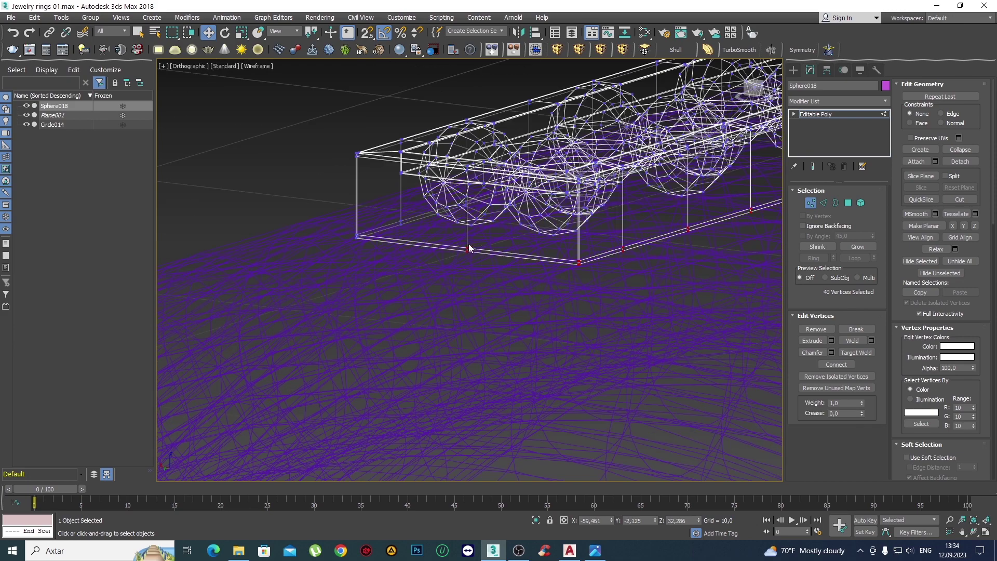
{"action": "scroll", "coordinate": [485, 242], "scroll_direction": "down", "scroll_amount": 5}
Select the strip's bottom edges in Edge mode within the framed Front view.
{"action": "key", "text": "f"}
{"action": "key", "text": "z"}
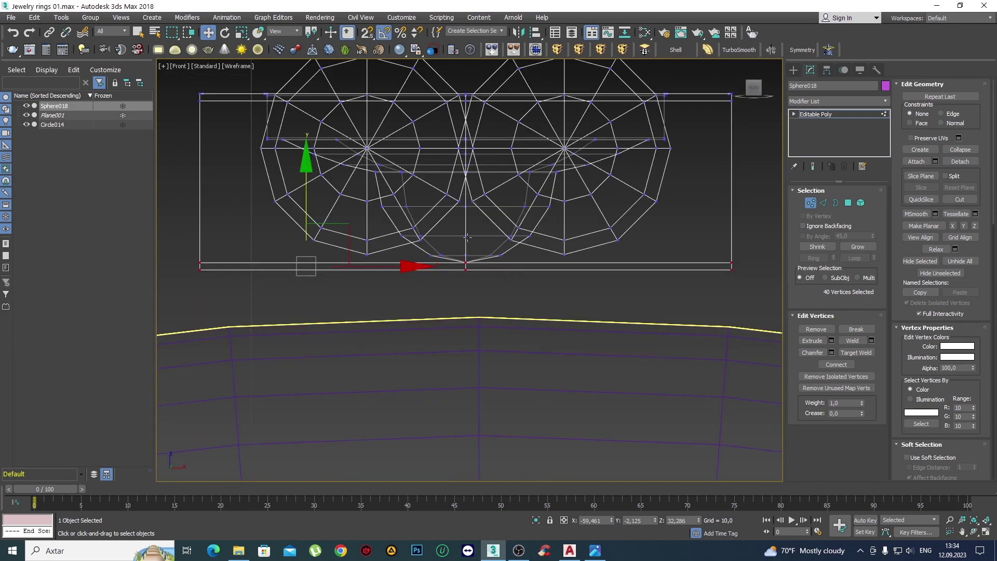
{"action": "key", "text": "3"}
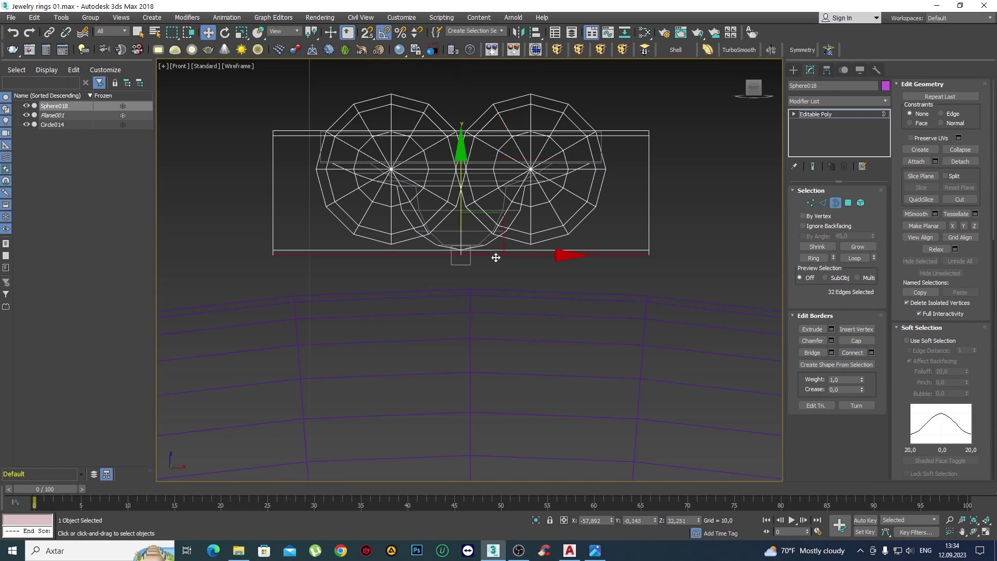
{"action": "key", "text": "2"}
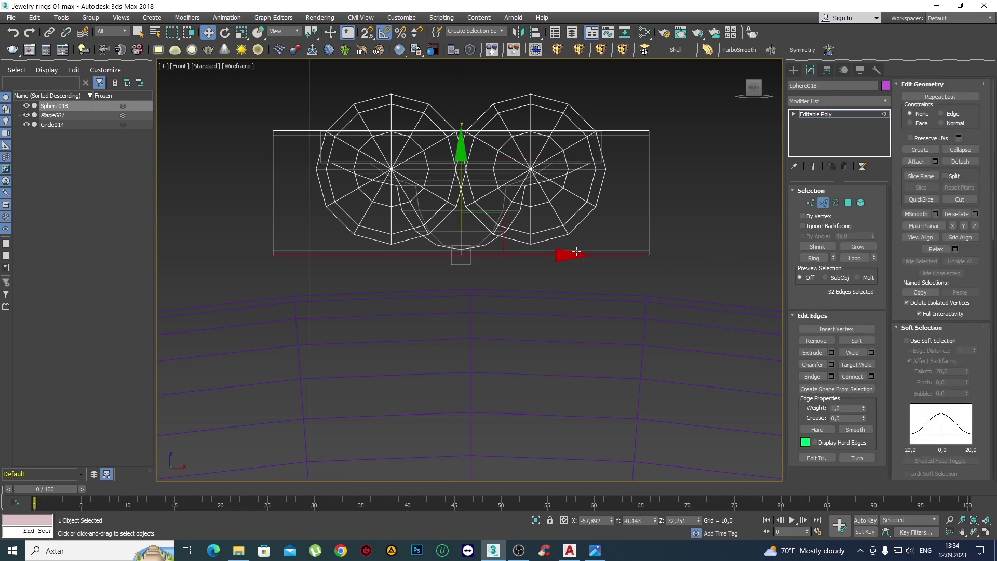
{"action": "scroll", "coordinate": [577, 253], "scroll_direction": "up", "scroll_amount": 2}
{"action": "left_click", "coordinate": [608, 249], "text": "ctrl"}
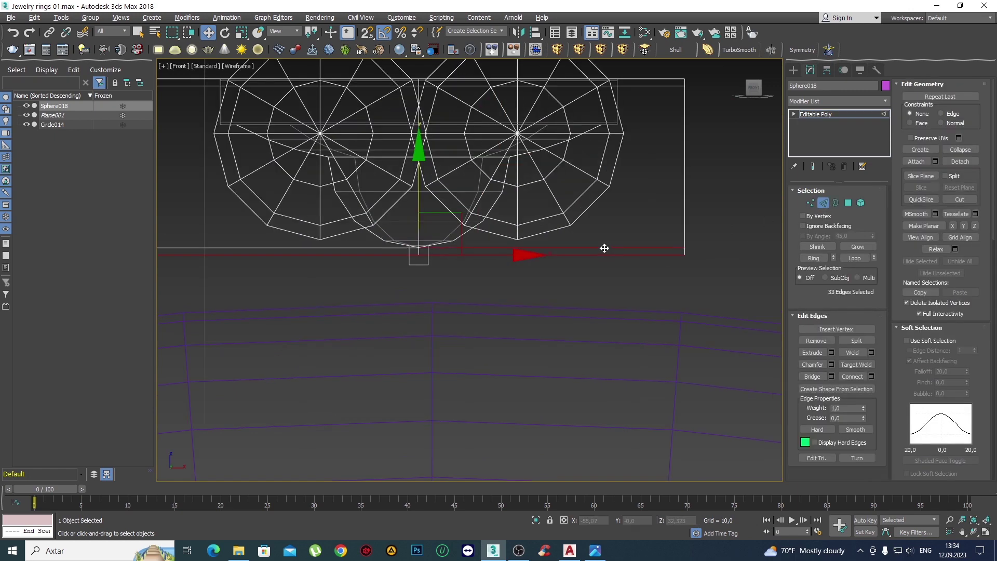
{"action": "scroll", "coordinate": [474, 269], "scroll_direction": "down", "scroll_amount": 3}
Check the strip in Perspective, then move its bottom edges down toward the band.
{"action": "key", "text": "p"}
{"action": "middle_click_drag", "start_coordinate": [467, 288], "coordinate": [506, 266]}
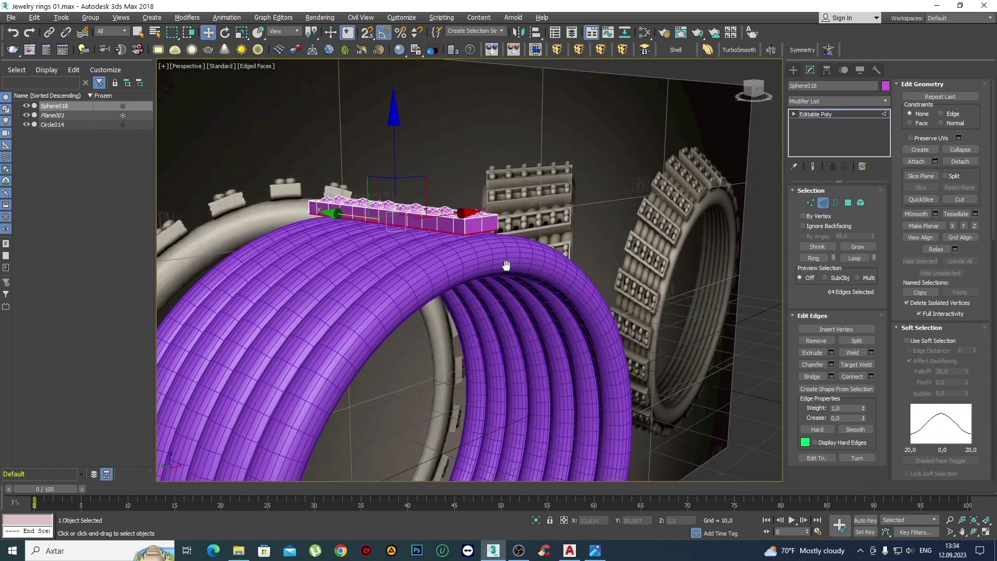
{"action": "scroll", "coordinate": [506, 265], "scroll_direction": "up", "scroll_amount": 3}
{"action": "mouse_move", "coordinate": [481, 227]}
{"action": "middle_mouse_down", "text": "alt"}
{"action": "mouse_move", "coordinate": [275, 227]}
{"action": "mouse_move", "coordinate": [474, 236]}
{"action": "middle_mouse_up", "text": "alt"}
{"action": "key", "text": "f"}
{"action": "scroll", "coordinate": [475, 239], "scroll_direction": "up", "scroll_amount": 2}
{"action": "scroll", "coordinate": [485, 229], "scroll_direction": "up", "scroll_amount": 2}
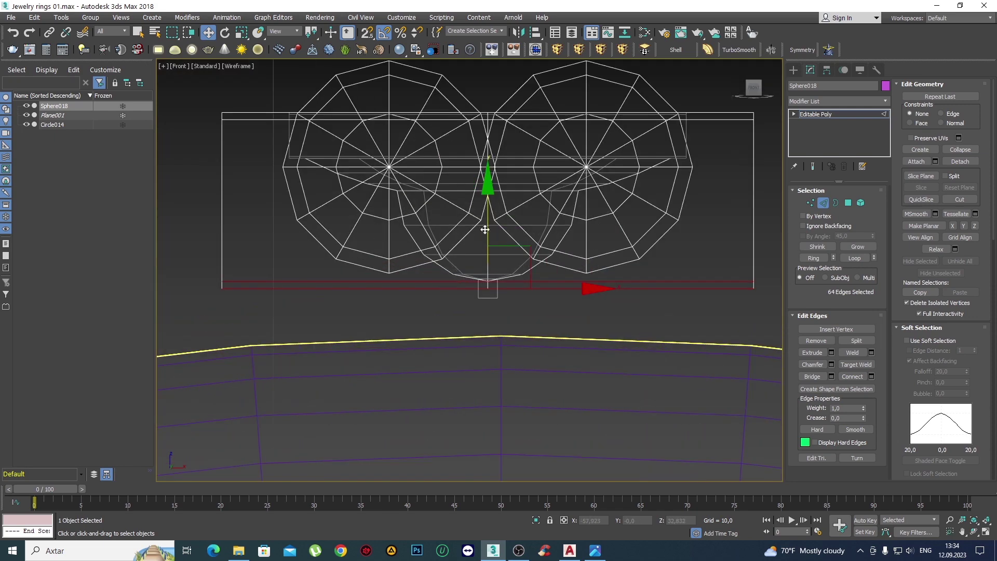
{"action": "left_click_drag", "start_coordinate": [489, 209], "coordinate": [481, 236]}
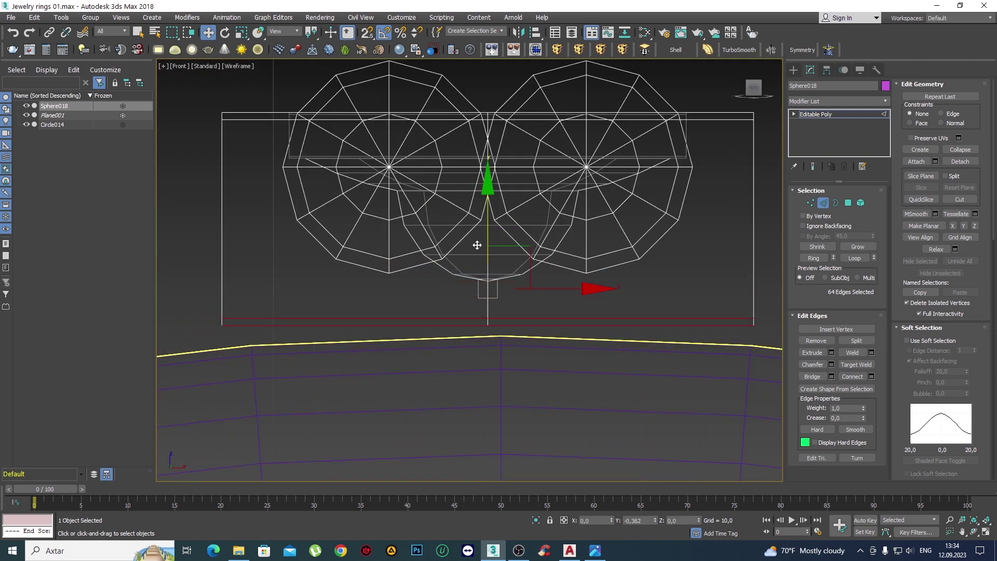
{"action": "scroll", "coordinate": [479, 254], "scroll_direction": "down", "scroll_amount": 3}
{"action": "scroll", "coordinate": [481, 272], "scroll_direction": "up", "scroll_amount": 1}
{"action": "key", "text": "F3"}
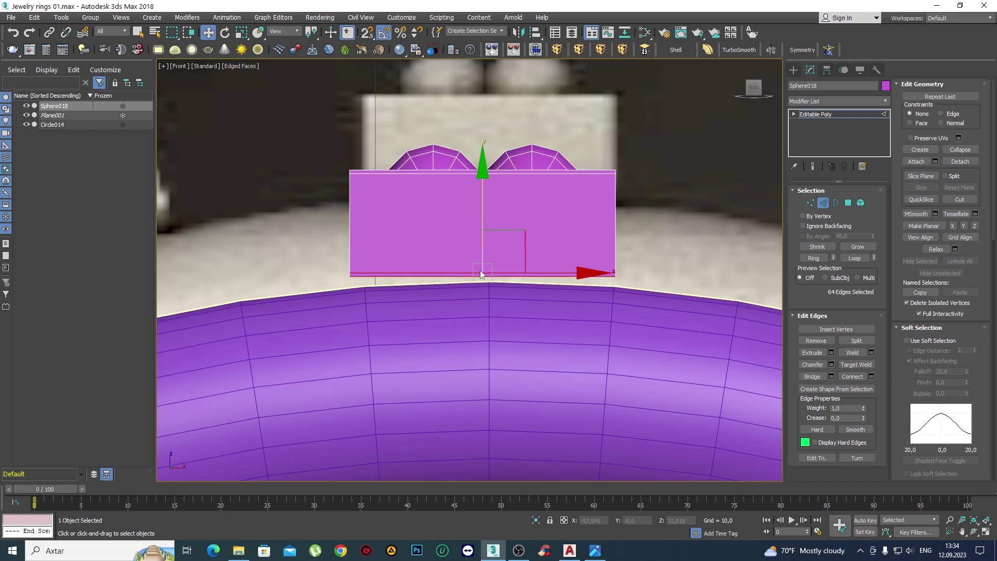
{"action": "scroll", "coordinate": [480, 274], "scroll_direction": "down", "scroll_amount": 3}
{"action": "scroll", "coordinate": [464, 224], "scroll_direction": "down", "scroll_amount": 4}
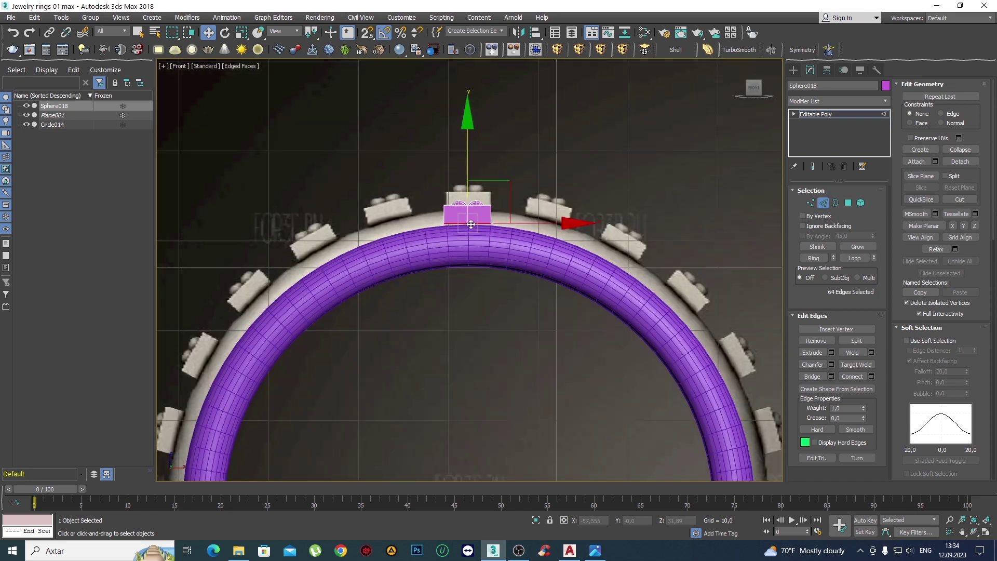
{"action": "scroll", "coordinate": [474, 224], "scroll_direction": "up", "scroll_amount": 3}
{"action": "scroll", "coordinate": [475, 224], "scroll_direction": "up", "scroll_amount": 1}
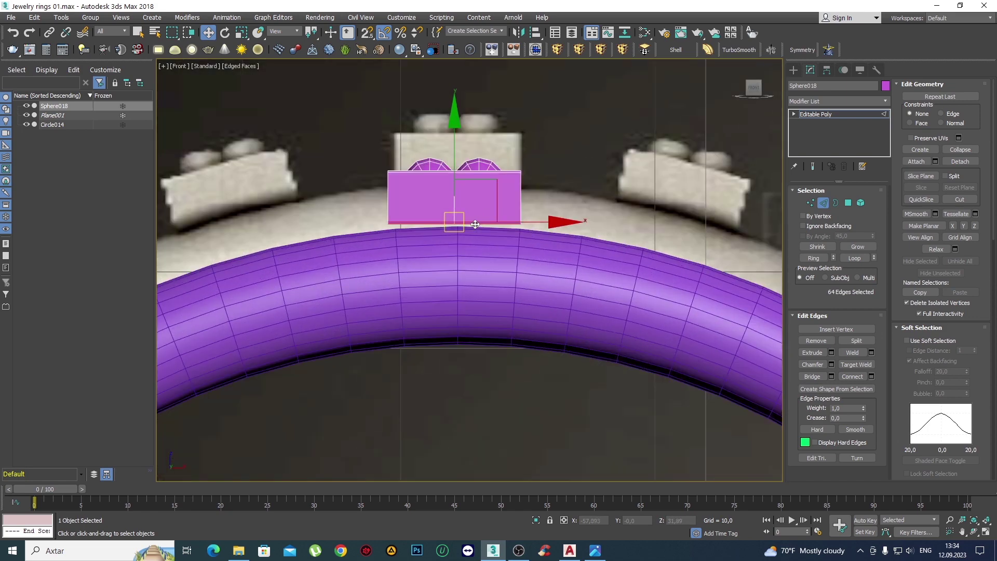
Lower the bottom edges further along Y until they meet the band surface.
{"action": "middle_click_drag", "start_coordinate": [474, 225], "coordinate": [523, 294], "text": "alt"}
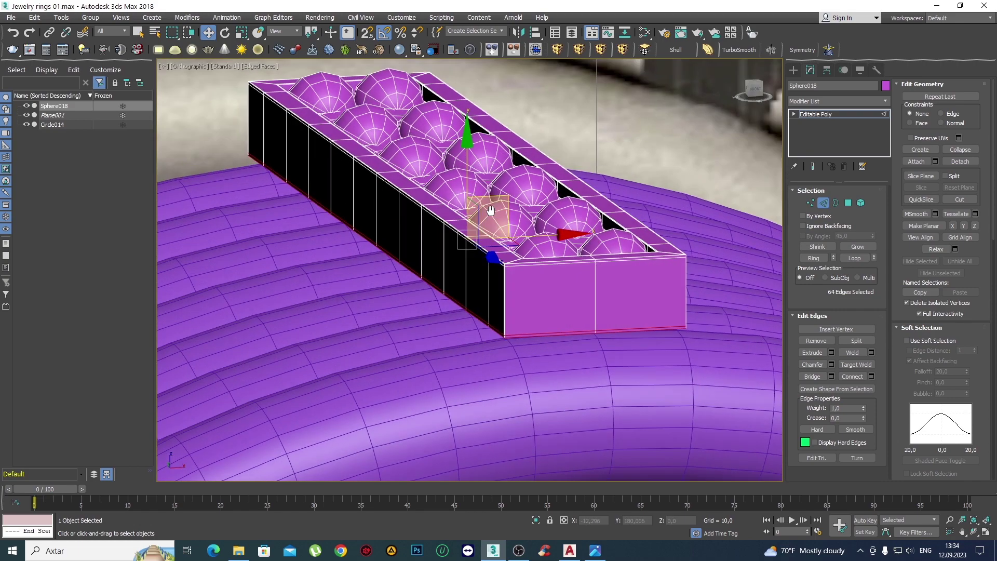
{"action": "key", "text": "f"}
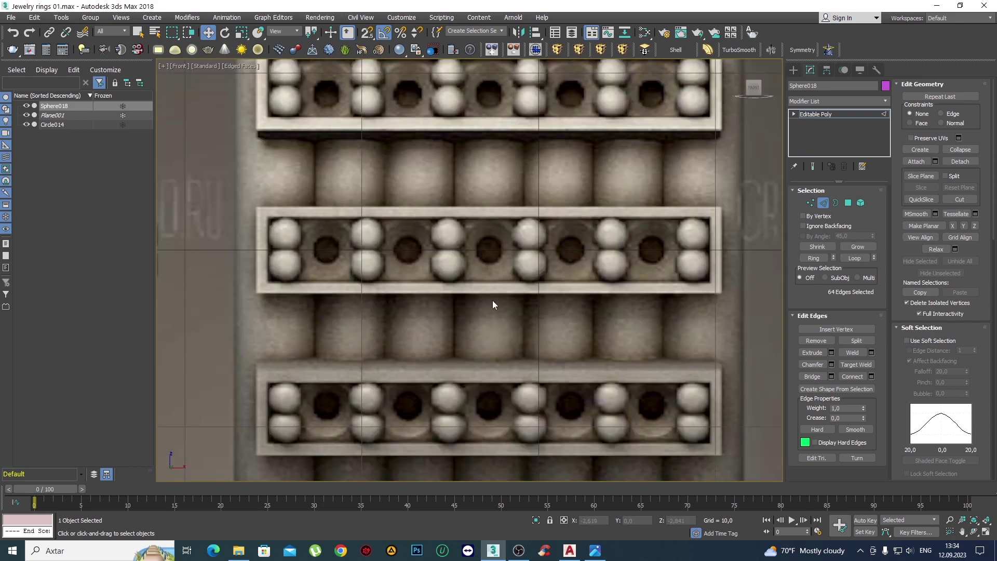
{"action": "key", "text": "z"}
{"action": "scroll", "coordinate": [482, 285], "scroll_direction": "down", "scroll_amount": 3}
{"action": "scroll", "coordinate": [473, 259], "scroll_direction": "down", "scroll_amount": 2}
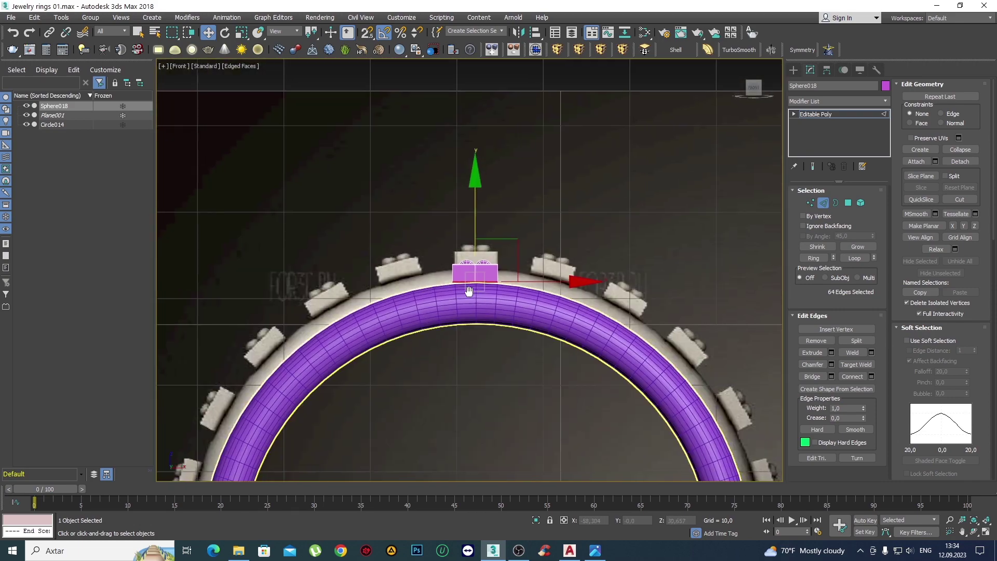
{"action": "scroll", "coordinate": [463, 227], "scroll_direction": "up", "scroll_amount": 2}
{"action": "scroll", "coordinate": [464, 229], "scroll_direction": "up", "scroll_amount": 3}
{"action": "scroll", "coordinate": [473, 171], "scroll_direction": "down", "scroll_amount": 8}
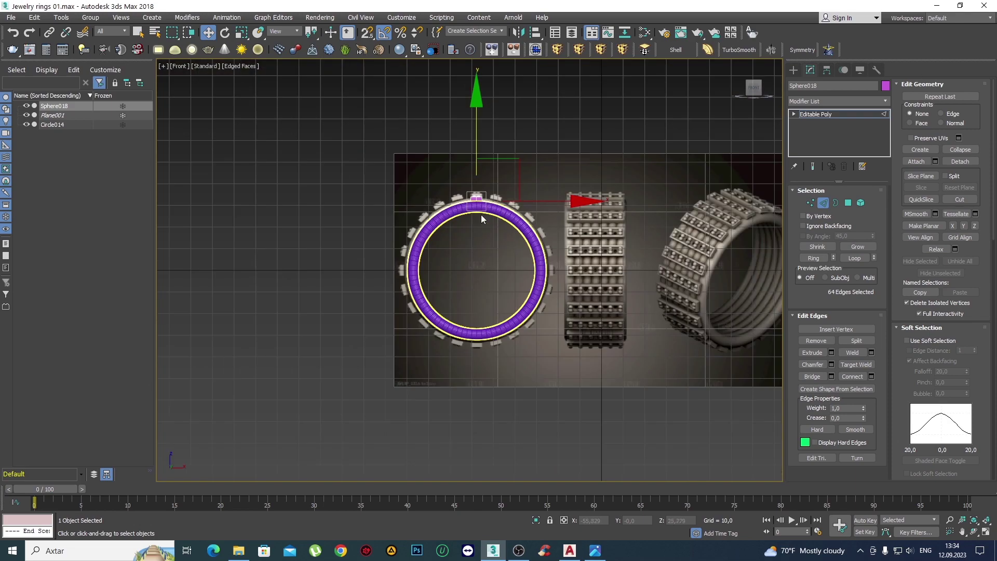
{"action": "scroll", "coordinate": [484, 246], "scroll_direction": "up", "scroll_amount": 2}
{"action": "scroll", "coordinate": [484, 213], "scroll_direction": "up", "scroll_amount": 4}
{"action": "scroll", "coordinate": [460, 151], "scroll_direction": "up", "scroll_amount": 2}
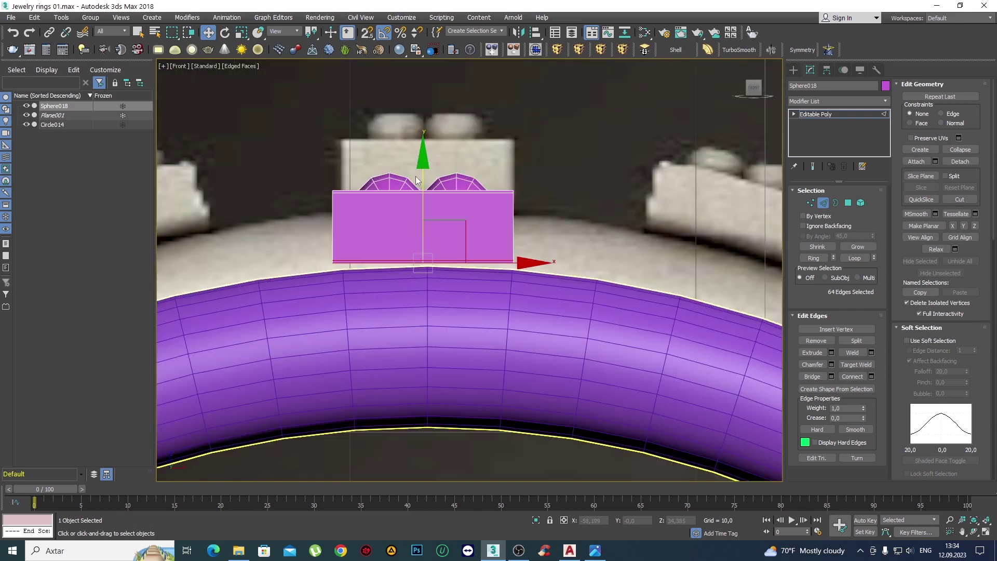
{"action": "left_click_drag", "start_coordinate": [421, 172], "coordinate": [422, 180]}
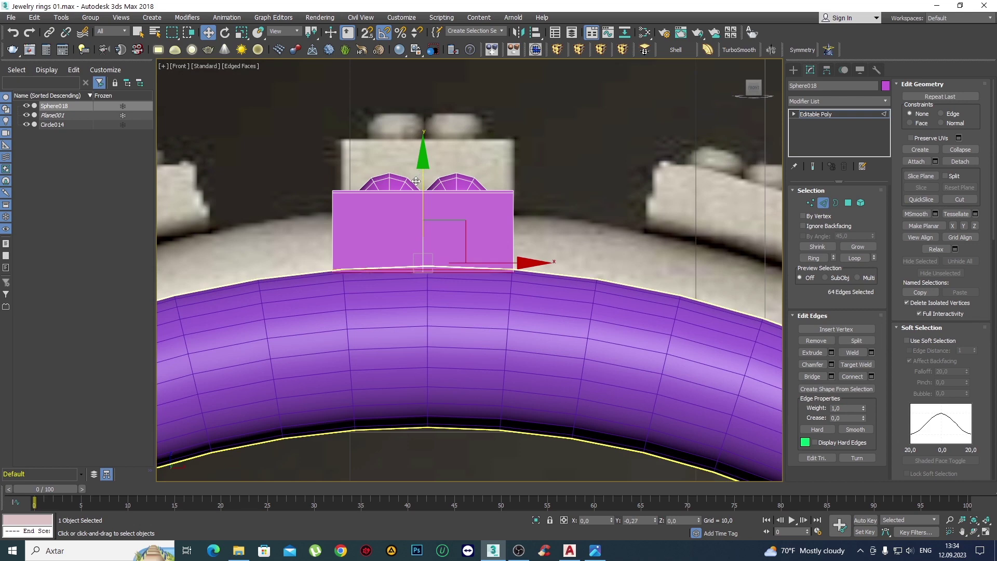
{"action": "scroll", "coordinate": [429, 291], "scroll_direction": "up", "scroll_amount": 5}
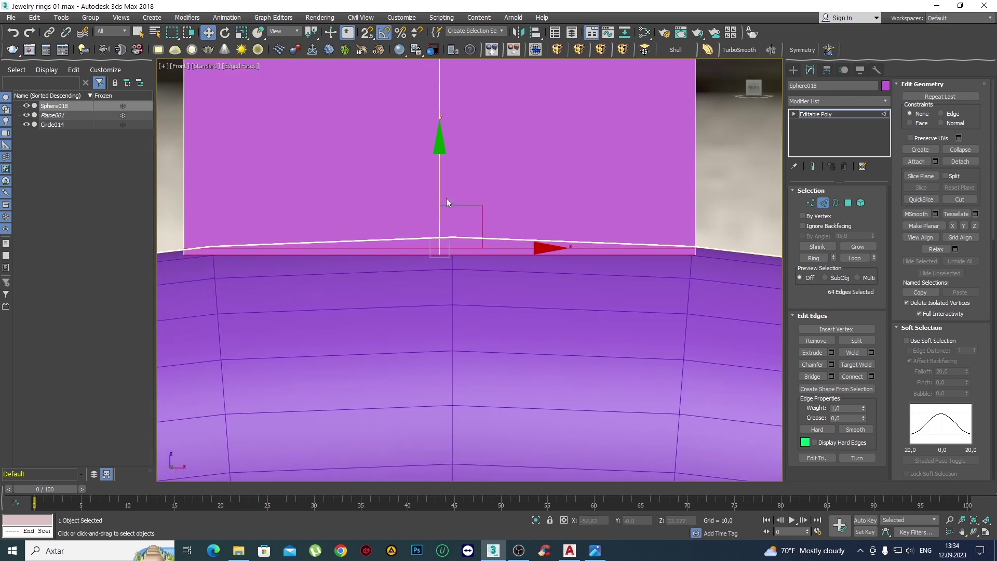
{"action": "left_click_drag", "start_coordinate": [439, 163], "coordinate": [440, 189]}
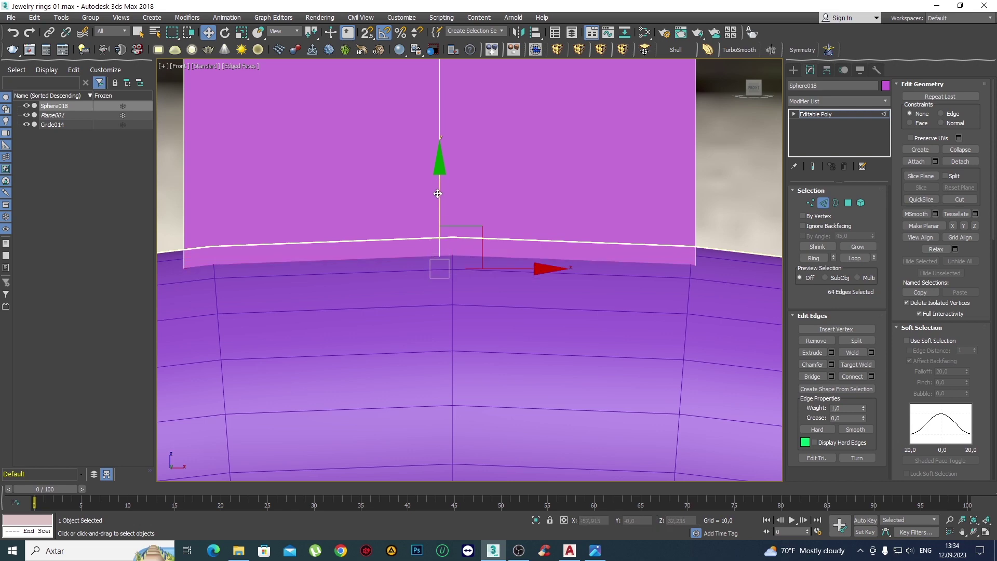
{"action": "scroll", "coordinate": [443, 238], "scroll_direction": "down", "scroll_amount": 5}
{"action": "scroll", "coordinate": [451, 234], "scroll_direction": "up", "scroll_amount": 3}
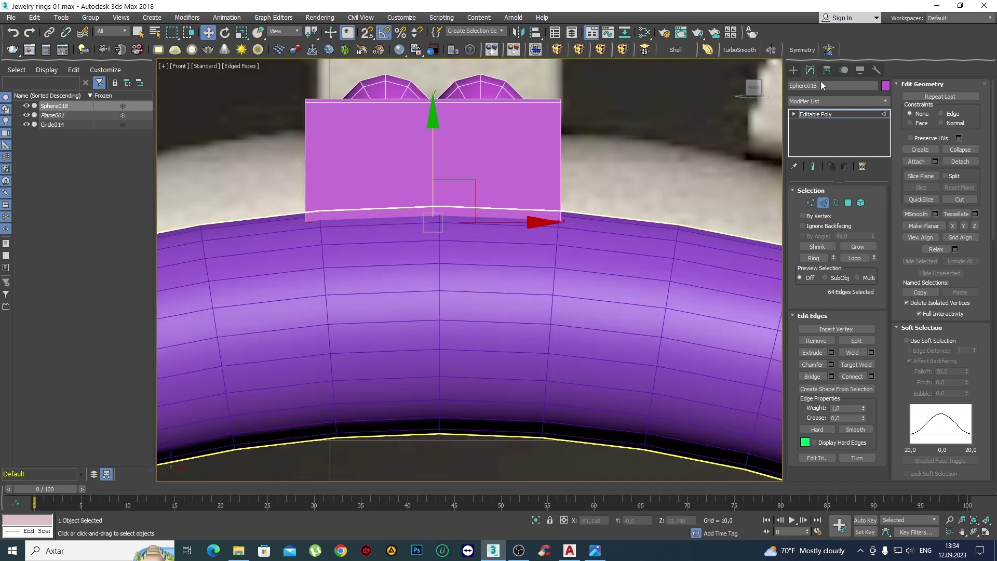
Exit edge editing and shift the whole strip along X to centre it on the ring.
{"action": "left_click", "coordinate": [793, 70]}
{"action": "scroll", "coordinate": [435, 233], "scroll_direction": "up", "scroll_amount": 2}
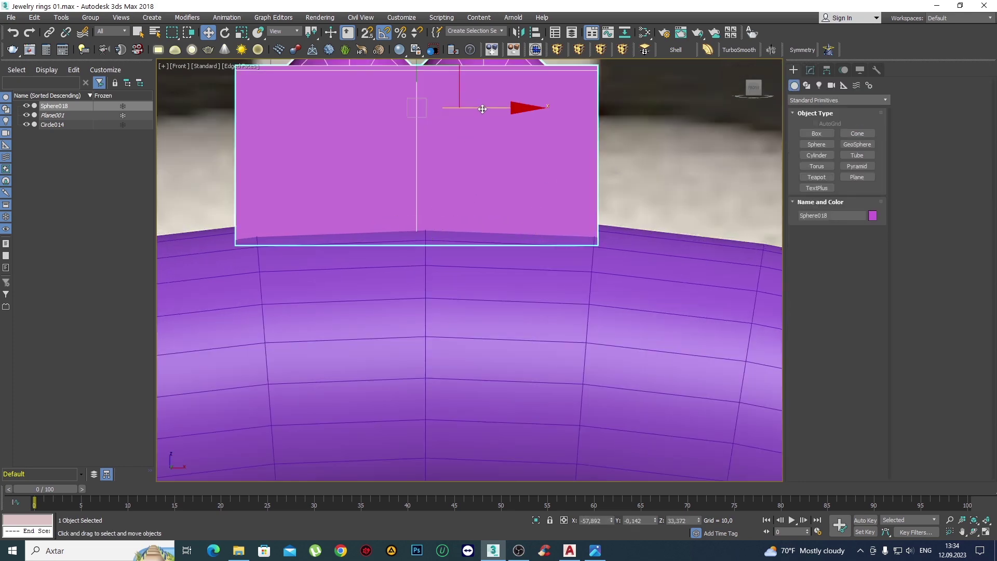
{"action": "left_click_drag", "start_coordinate": [482, 109], "coordinate": [491, 109]}
{"action": "scroll", "coordinate": [454, 224], "scroll_direction": "up", "scroll_amount": 2}
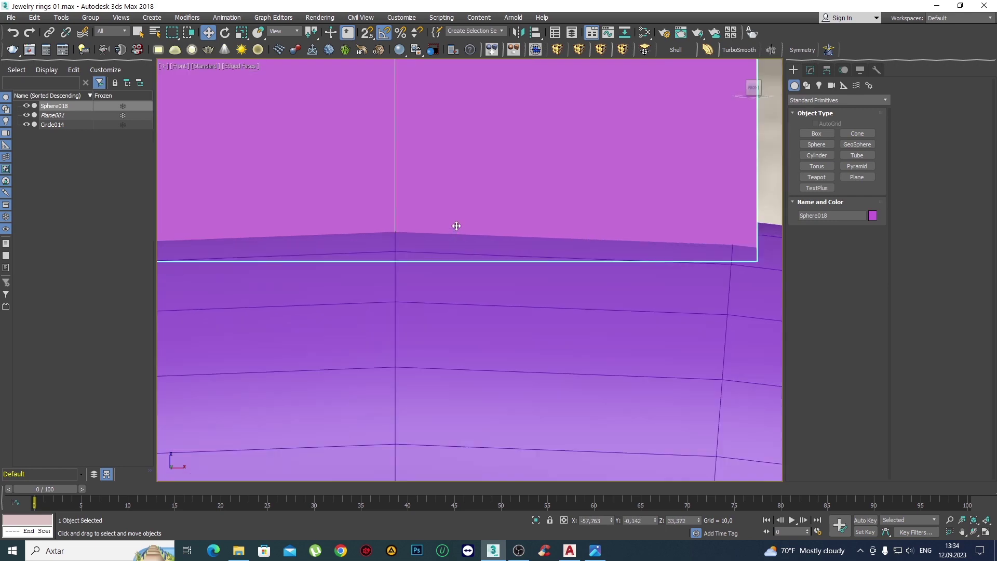
{"action": "middle_click_drag", "start_coordinate": [454, 225], "coordinate": [497, 309]}
{"action": "key", "text": "F3"}
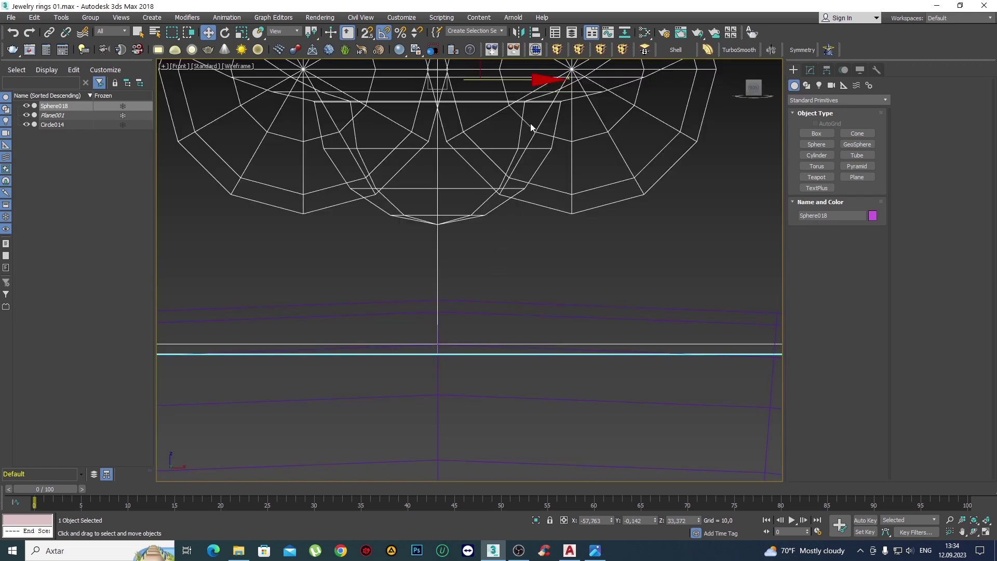
{"action": "scroll", "coordinate": [493, 182], "scroll_direction": "down", "scroll_amount": 3}
{"action": "key", "text": "F3"}
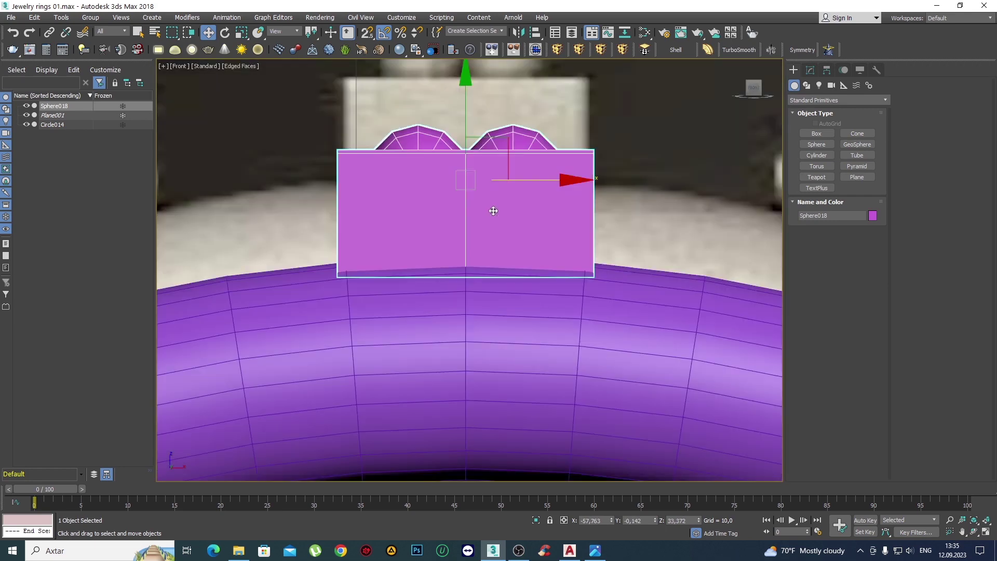
{"action": "scroll", "coordinate": [461, 228], "scroll_direction": "up", "scroll_amount": 2}
{"action": "left_click_drag", "start_coordinate": [498, 154], "coordinate": [499, 152]}
{"action": "scroll", "coordinate": [483, 195], "scroll_direction": "down", "scroll_amount": 3}
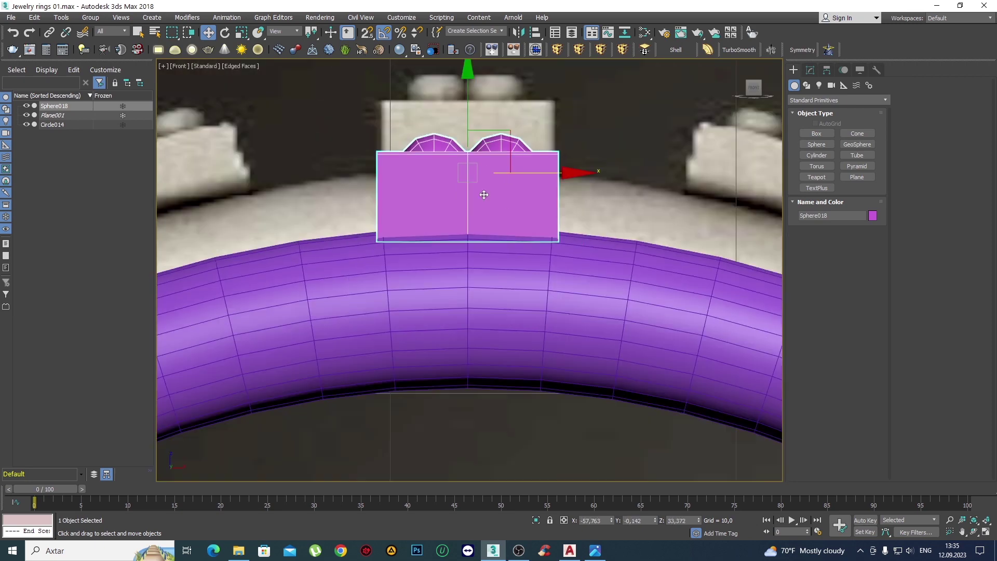
{"action": "key", "text": "F3"}
{"action": "key", "text": "F3"}
{"action": "scroll", "coordinate": [467, 197], "scroll_direction": "down", "scroll_amount": 4}
Select the ring band Circle014 in plain selection mode.
{"action": "scroll", "coordinate": [463, 195], "scroll_direction": "down", "scroll_amount": 4}
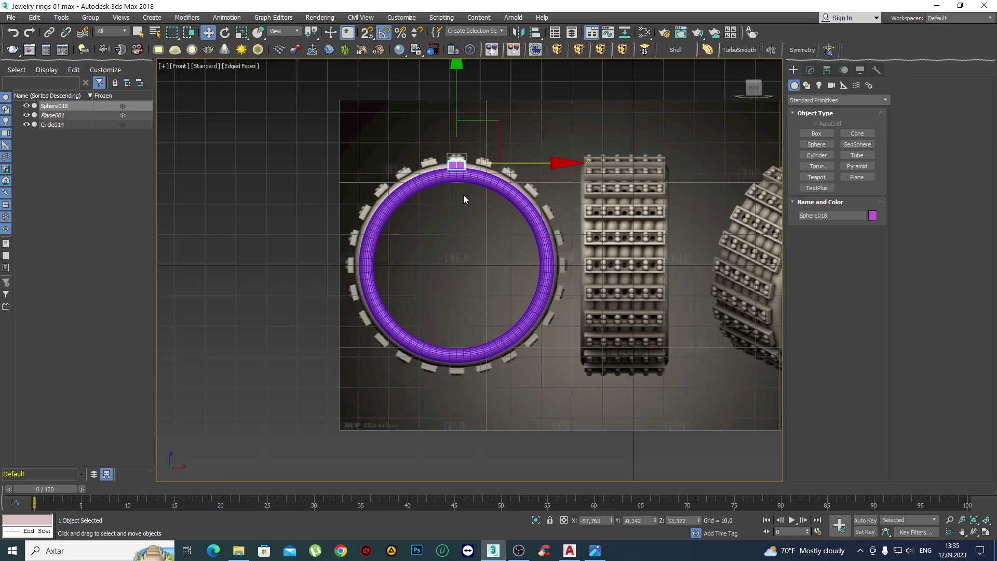
{"action": "scroll", "coordinate": [465, 198], "scroll_direction": "up", "scroll_amount": 1}
{"action": "key", "text": "q"}
{"action": "left_click", "coordinate": [477, 167]}
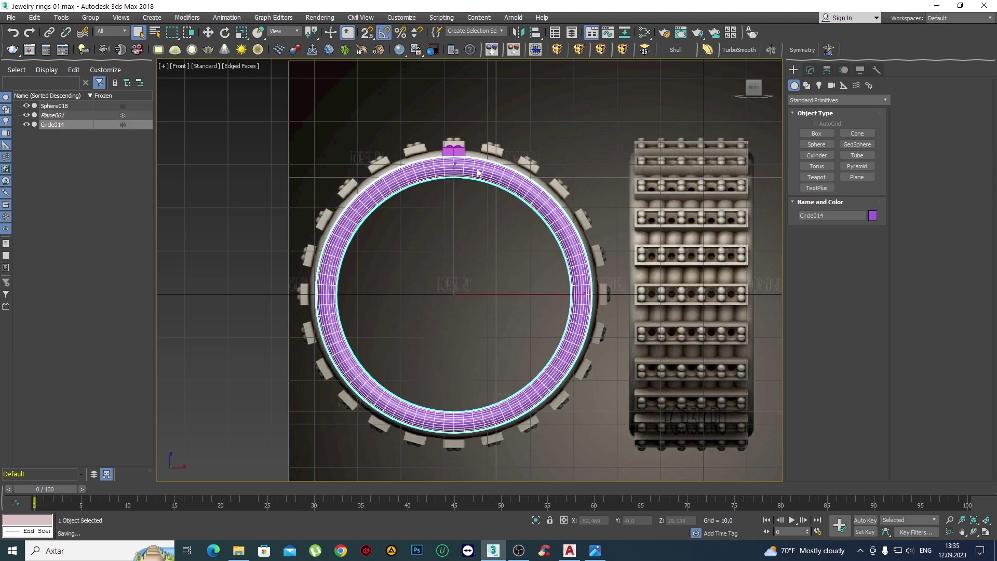
{"action": "scroll", "coordinate": [488, 186], "scroll_direction": "up", "scroll_amount": 2}
{"action": "scroll", "coordinate": [491, 201], "scroll_direction": "up", "scroll_amount": 2}
{"action": "scroll", "coordinate": [409, 218], "scroll_direction": "down", "scroll_amount": 4}
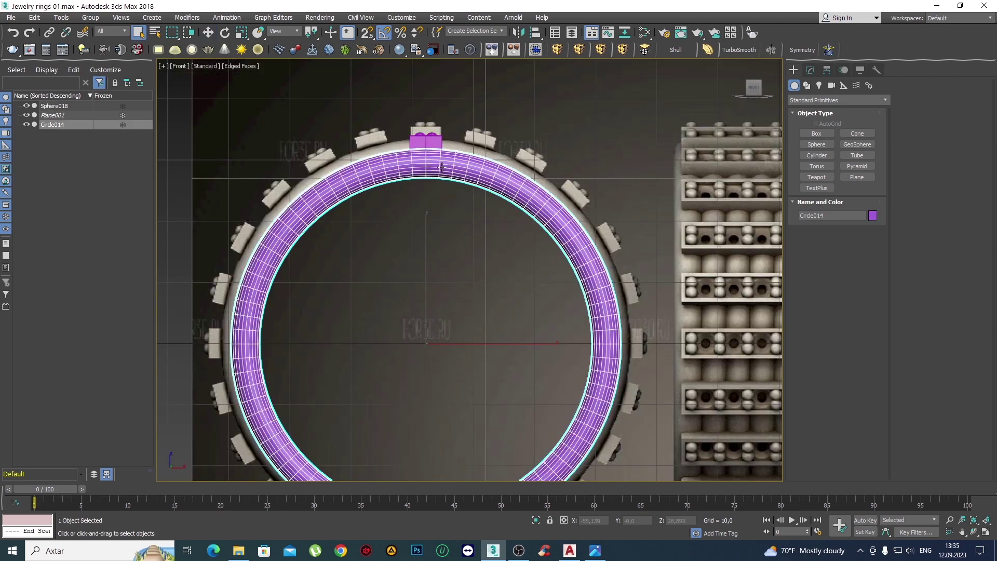
{"action": "left_click", "coordinate": [432, 140]}
{"action": "scroll", "coordinate": [432, 140], "scroll_direction": "up", "scroll_amount": 4}
{"action": "scroll", "coordinate": [432, 148], "scroll_direction": "up", "scroll_amount": 6}
{"action": "scroll", "coordinate": [432, 151], "scroll_direction": "down", "scroll_amount": 6}
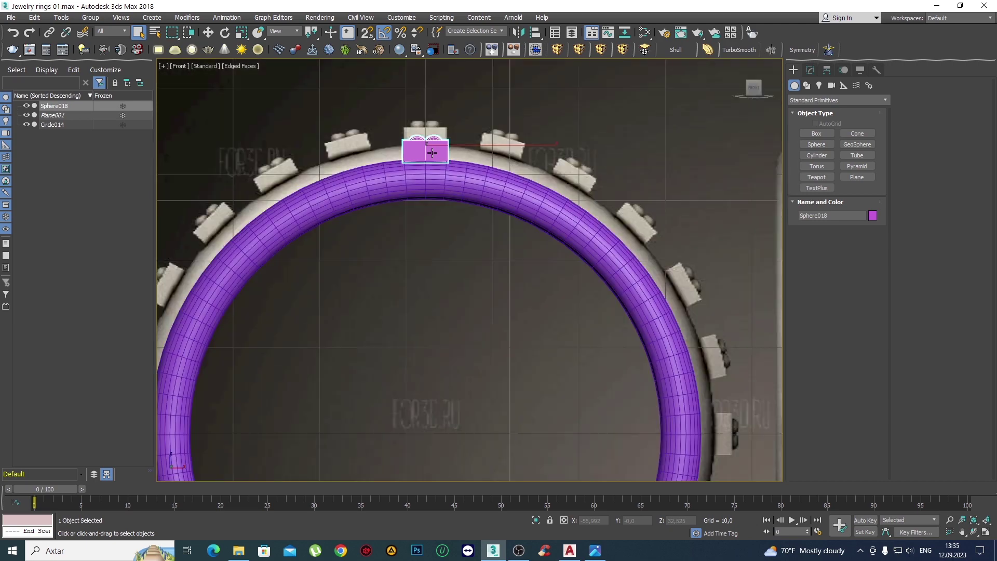
{"action": "scroll", "coordinate": [436, 153], "scroll_direction": "up", "scroll_amount": 1}
{"action": "left_click", "coordinate": [440, 154]}
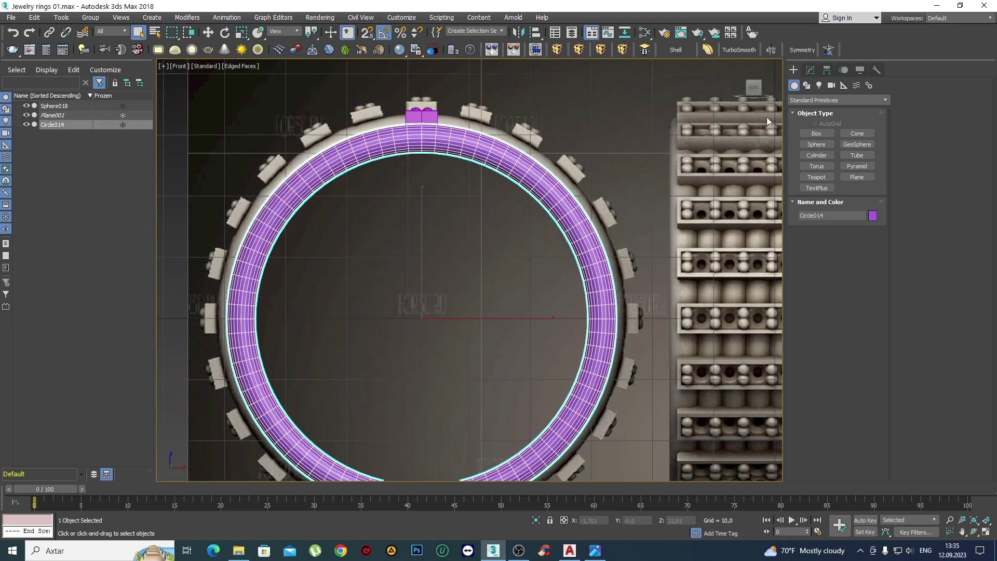
Toggle Affect Pivot Only on and off to check the band's pivot.
{"action": "left_click", "coordinate": [824, 72]}
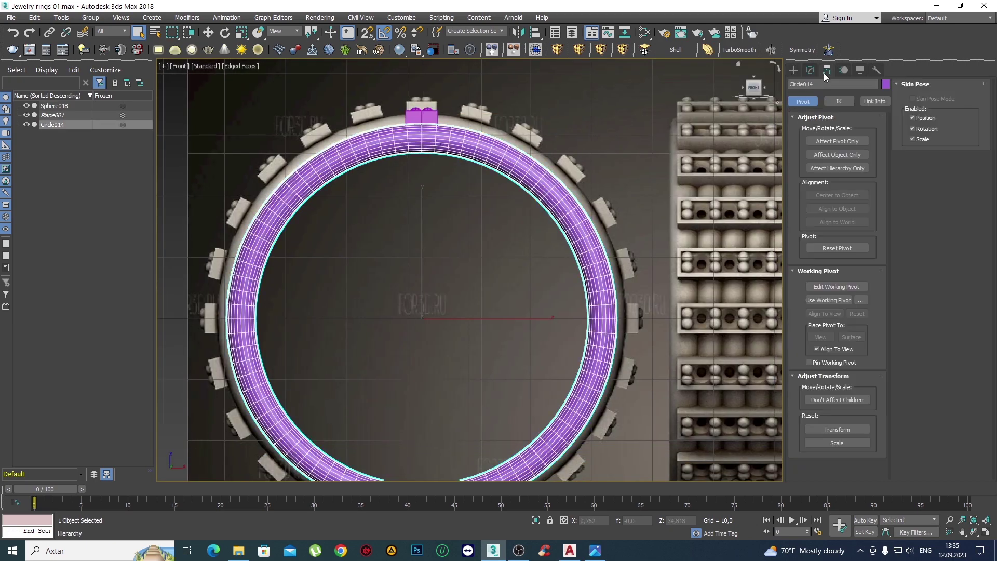
{"action": "left_click", "coordinate": [832, 138]}
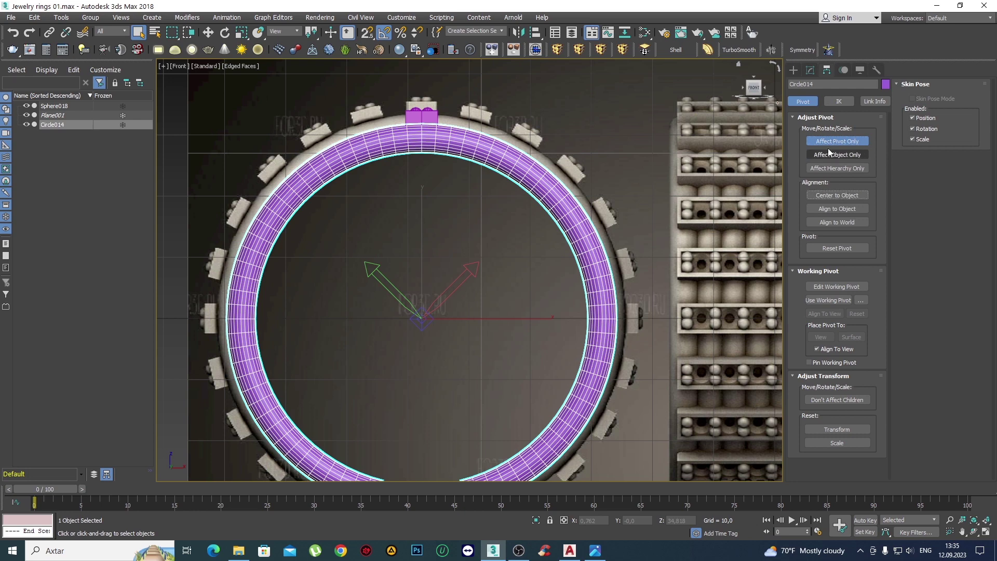
{"action": "left_click", "coordinate": [831, 142]}
Delete the TurboSmooth modifier from Circle014's modifier stack.
{"action": "left_click", "coordinate": [810, 70]}
{"action": "right_click", "coordinate": [825, 114]}
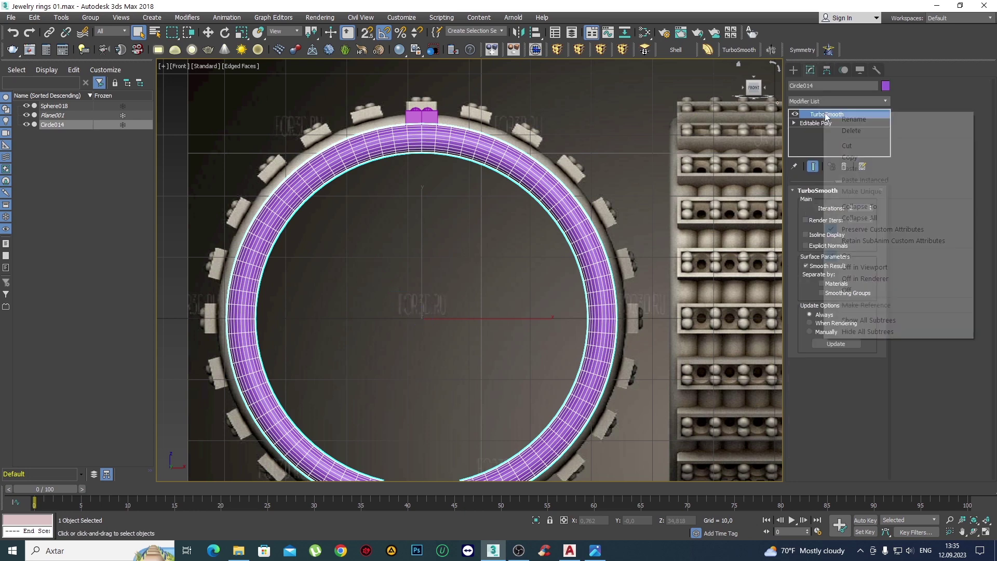
{"action": "left_click", "coordinate": [847, 131]}
{"action": "left_click", "coordinate": [793, 69]}
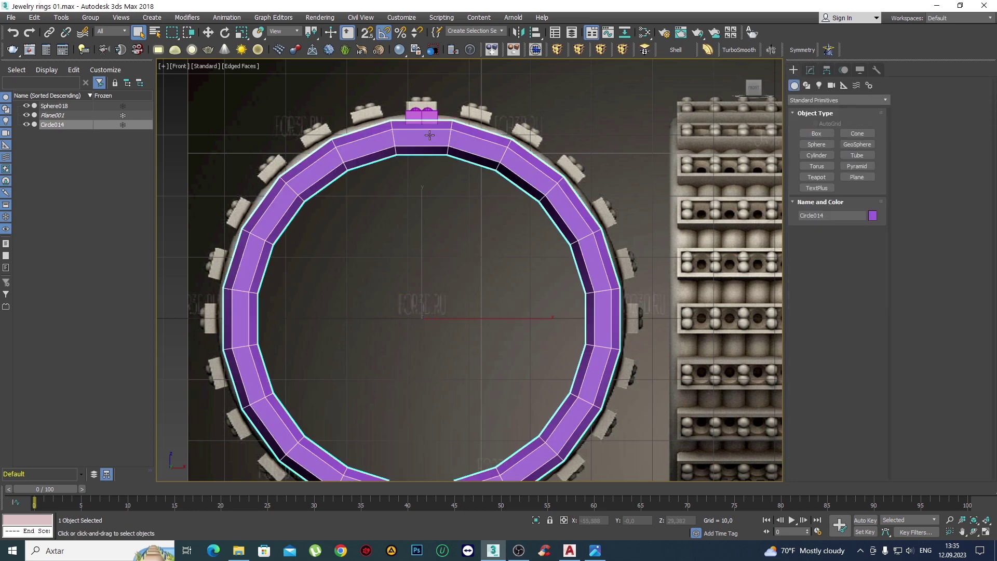
Select the stone-setting piece sitting on top of the ring.
{"action": "left_click", "coordinate": [421, 116]}
{"action": "scroll", "coordinate": [422, 115], "scroll_direction": "up", "scroll_amount": 3}
{"action": "scroll", "coordinate": [422, 115], "scroll_direction": "up", "scroll_amount": 2}
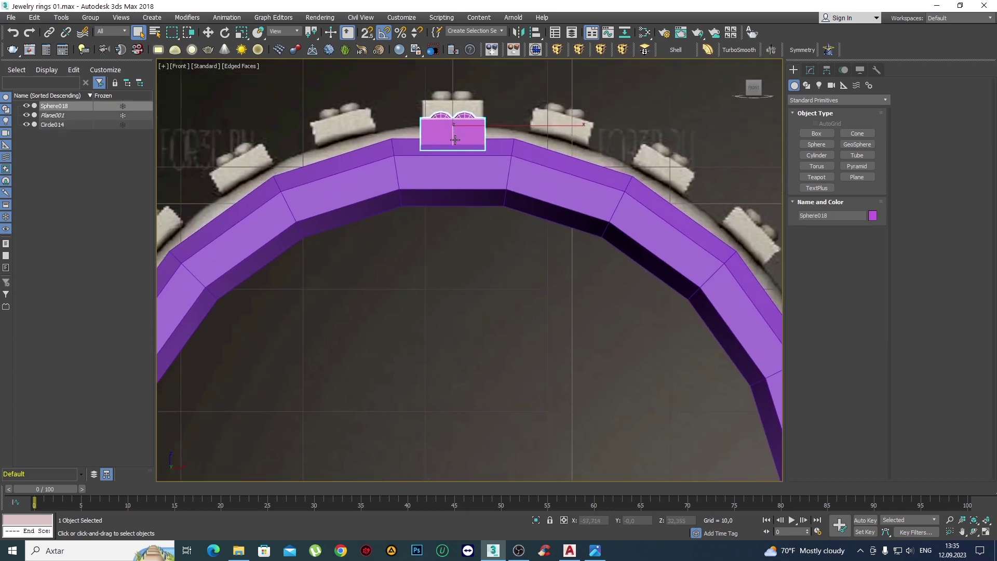
{"action": "scroll", "coordinate": [470, 194], "scroll_direction": "down", "scroll_amount": 5}
{"action": "scroll", "coordinate": [474, 198], "scroll_direction": "up", "scroll_amount": 3}
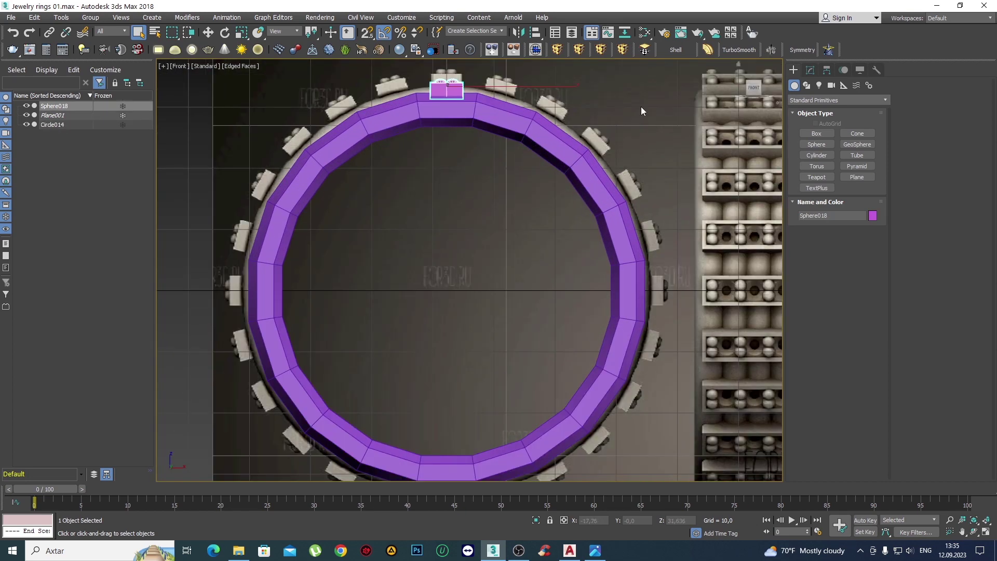
Centre the stone-setting piece's pivot on the object using Affect Pivot Only.
{"action": "left_click", "coordinate": [826, 70]}
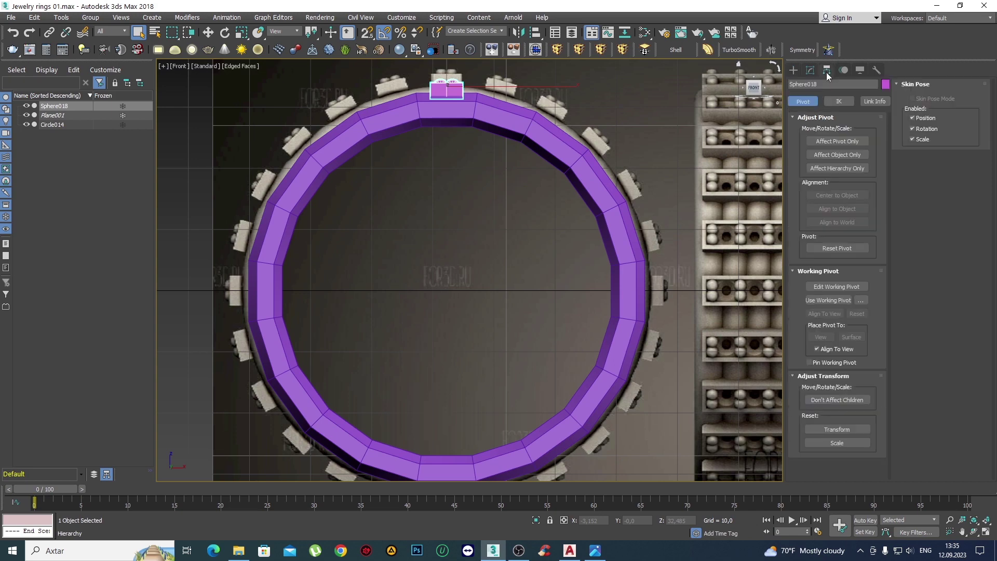
{"action": "left_click", "coordinate": [826, 138]}
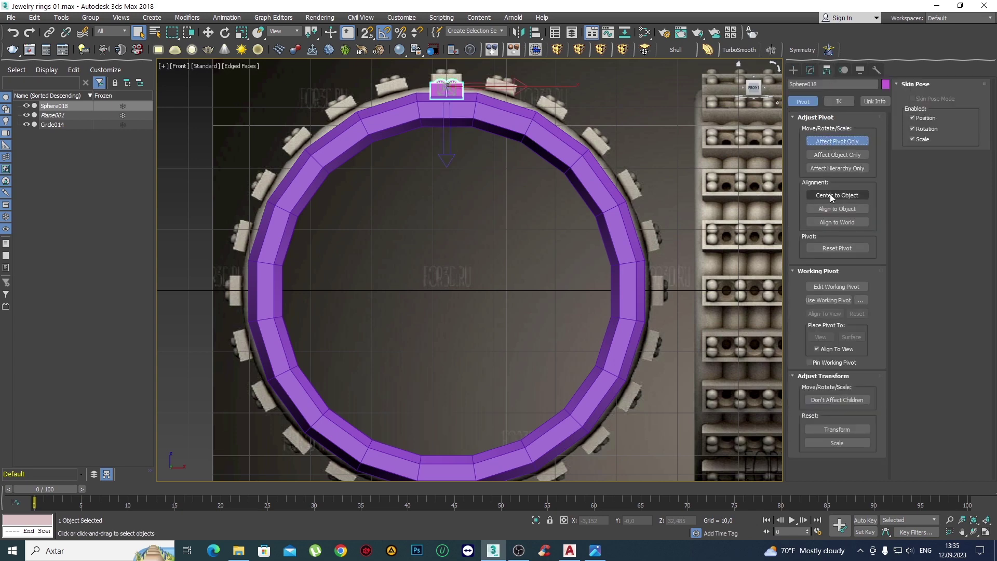
{"action": "left_click", "coordinate": [829, 194]}
{"action": "left_click", "coordinate": [830, 141]}
{"action": "left_click", "coordinate": [793, 70]}
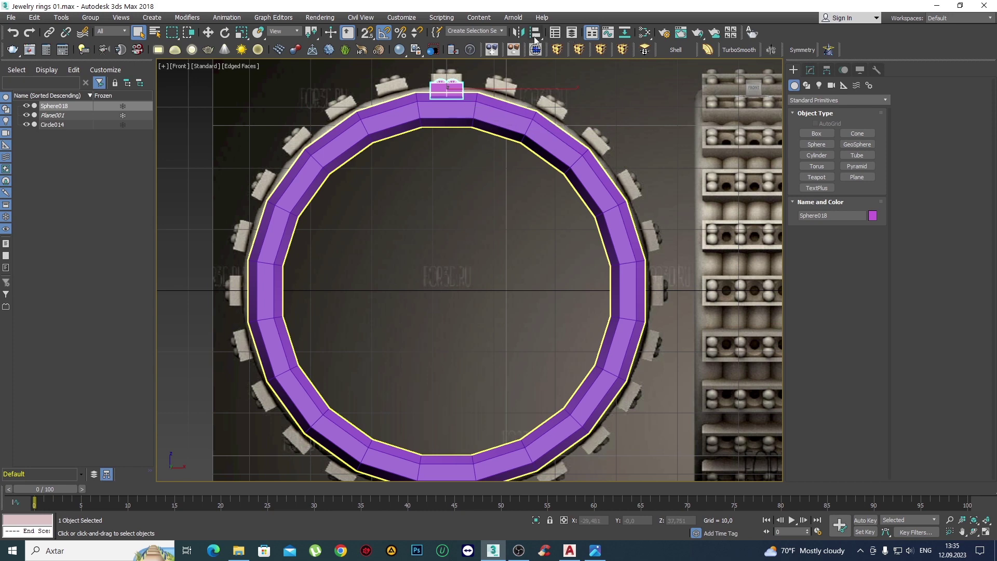
Align the piece to the centre of the ring band Circle014.
{"action": "left_click", "coordinate": [535, 36]}
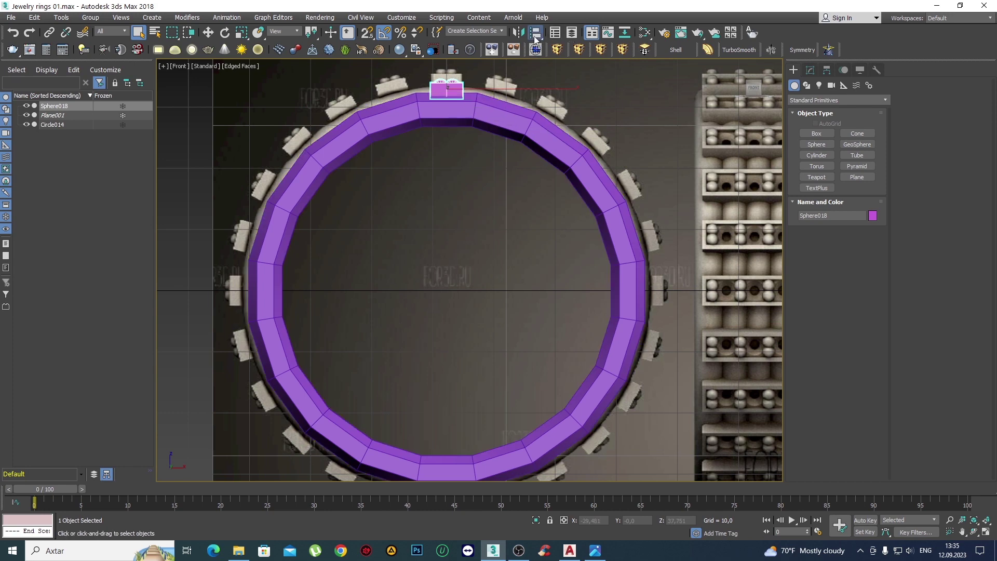
{"action": "left_click", "coordinate": [499, 130]}
{"action": "left_click", "coordinate": [503, 360]}
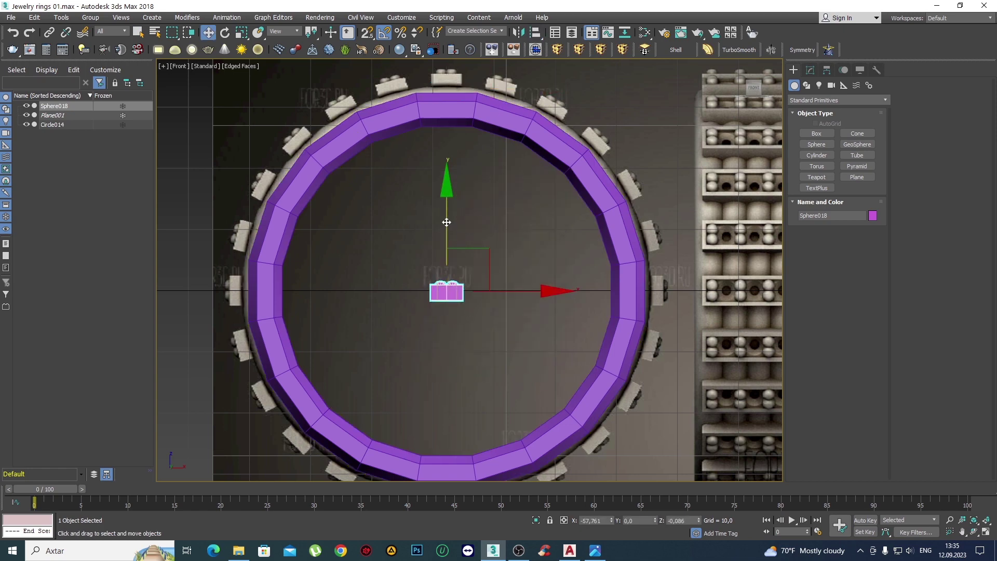
Raise Sphere018 along Y onto the ring band's top edge.
{"action": "left_click_drag", "start_coordinate": [446, 223], "coordinate": [447, 104]}
{"action": "scroll", "coordinate": [508, 258], "scroll_direction": "up", "scroll_amount": 3}
{"action": "scroll", "coordinate": [507, 258], "scroll_direction": "up", "scroll_amount": 3}
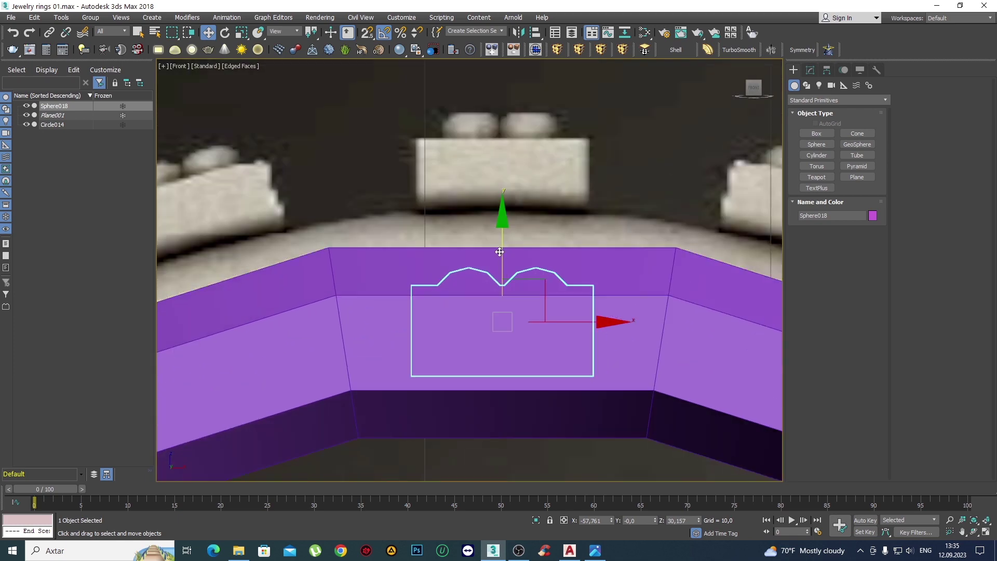
{"action": "left_click_drag", "start_coordinate": [507, 258], "coordinate": [507, 147]}
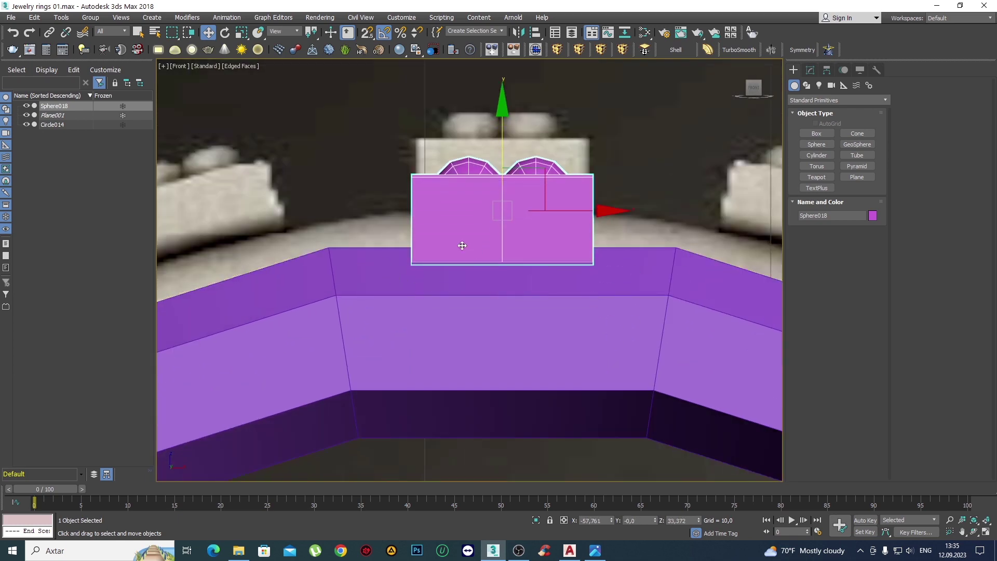
{"action": "scroll", "coordinate": [485, 241], "scroll_direction": "up", "scroll_amount": 4}
{"action": "scroll", "coordinate": [518, 150], "scroll_direction": "down", "scroll_amount": 5}
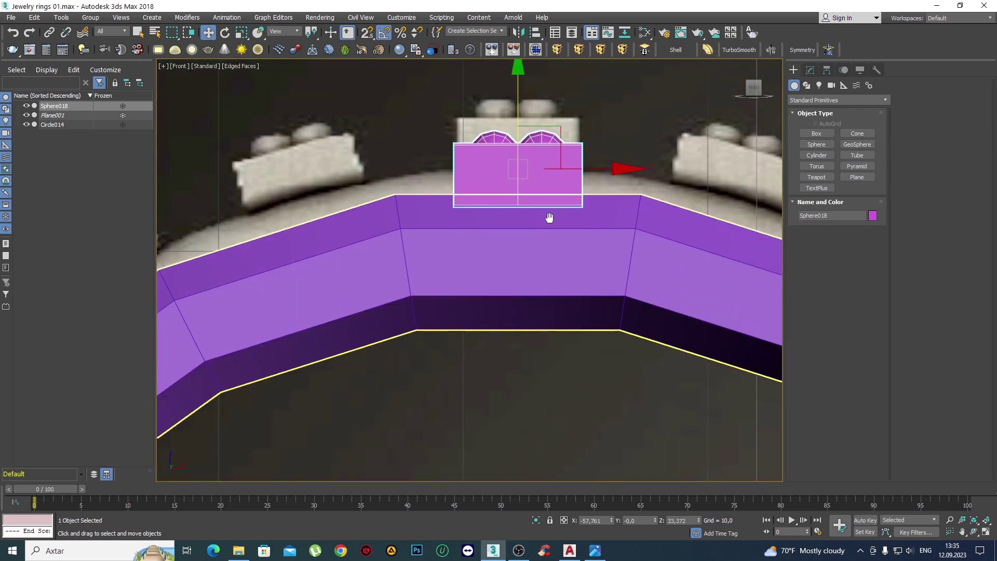
{"action": "middle_click_drag", "start_coordinate": [549, 218], "coordinate": [513, 232]}
Reselect the ring band Circle014.
{"action": "left_click", "coordinate": [512, 234]}
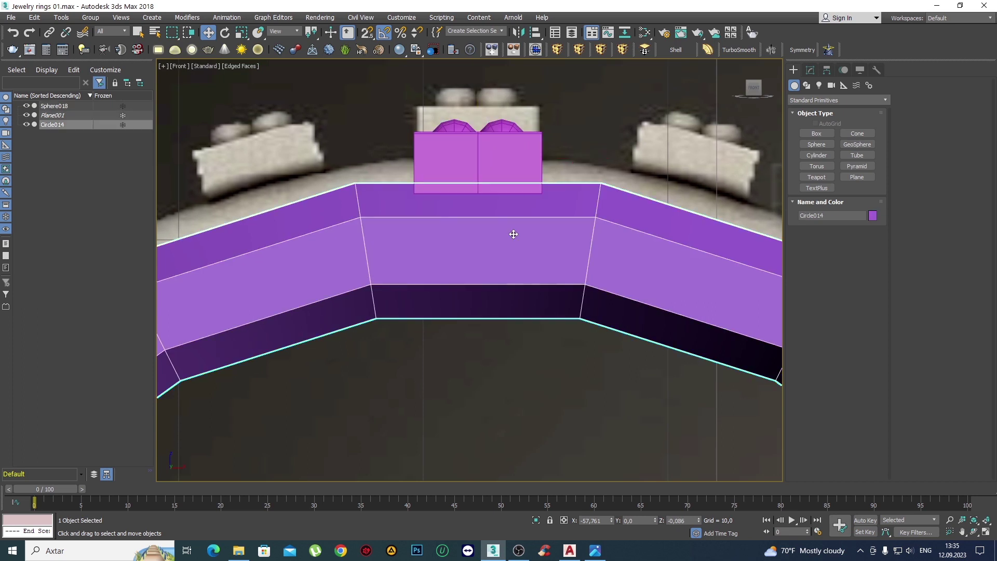
{"action": "left_click", "coordinate": [497, 172]}
{"action": "left_click", "coordinate": [487, 224]}
Add TurboSmooth with 2 iterations to the ring band Circle014.
{"action": "left_click", "coordinate": [811, 70]}
{"action": "left_click", "coordinate": [744, 50]}
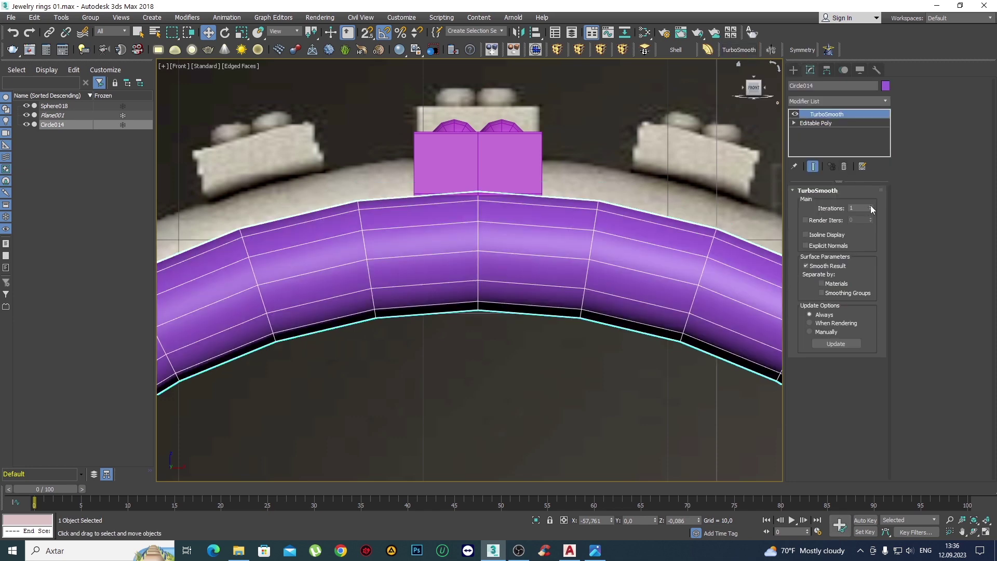
{"action": "left_click", "coordinate": [871, 207]}
Lower the stone-setting piece Sphere018 slightly onto the band.
{"action": "left_click", "coordinate": [496, 155]}
{"action": "key", "text": "z"}
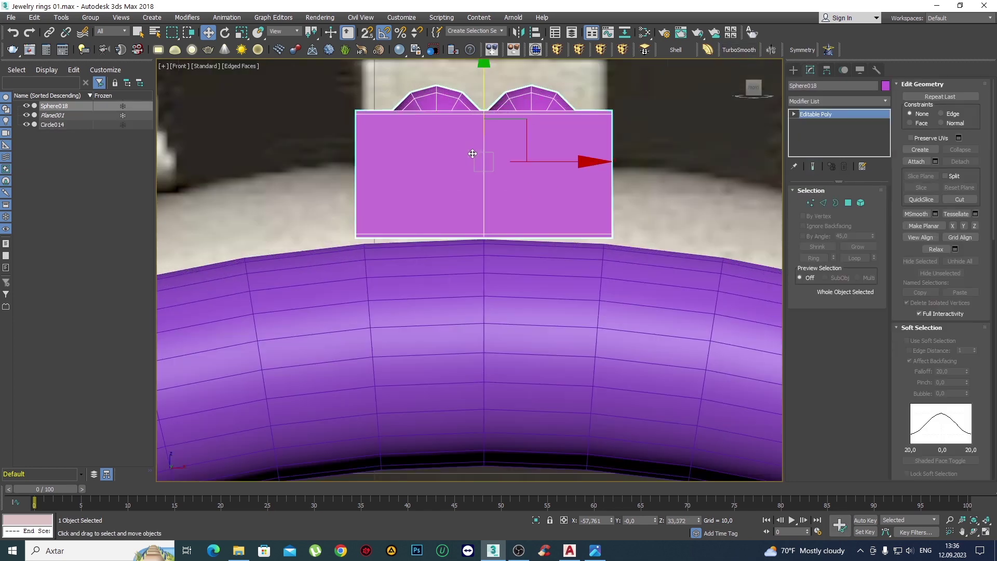
{"action": "left_click_drag", "start_coordinate": [483, 112], "coordinate": [482, 129]}
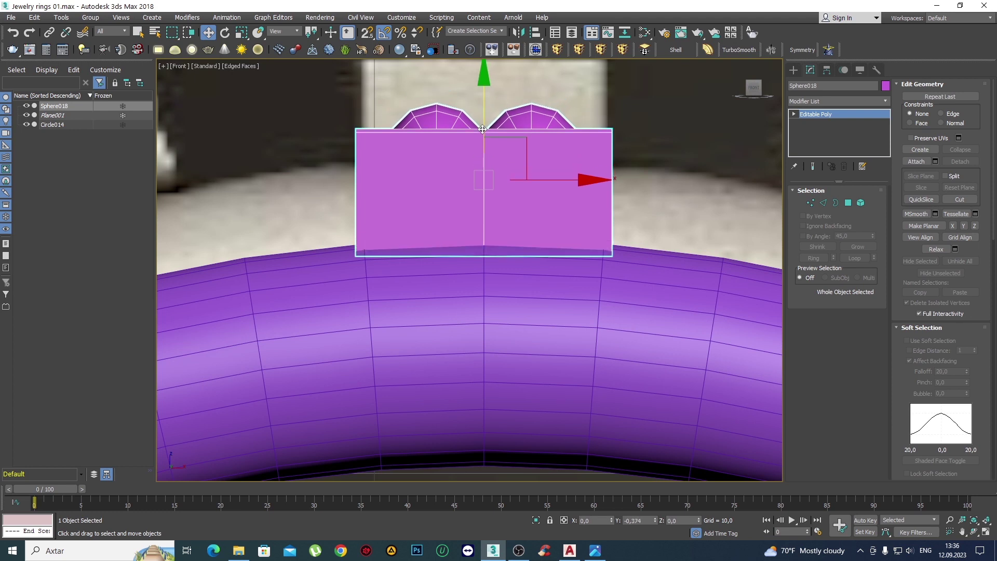
Add TurboSmooth with 2 iterations to Sphere018.
{"action": "left_click", "coordinate": [738, 50]}
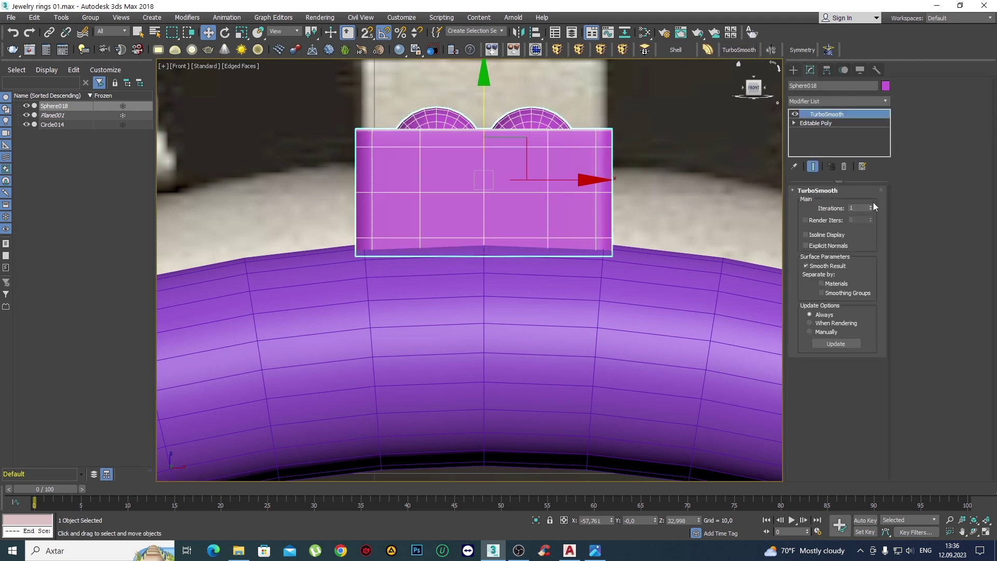
{"action": "left_click", "coordinate": [871, 206]}
{"action": "scroll", "coordinate": [460, 206], "scroll_direction": "down", "scroll_amount": 5}
{"action": "scroll", "coordinate": [528, 220], "scroll_direction": "up", "scroll_amount": 4}
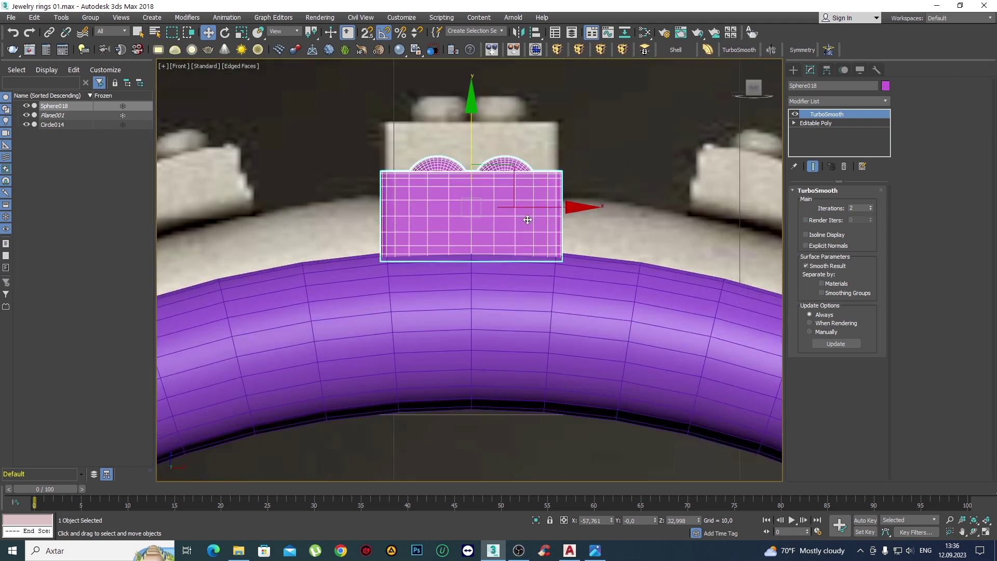
{"action": "scroll", "coordinate": [527, 225], "scroll_direction": "up", "scroll_amount": 2}
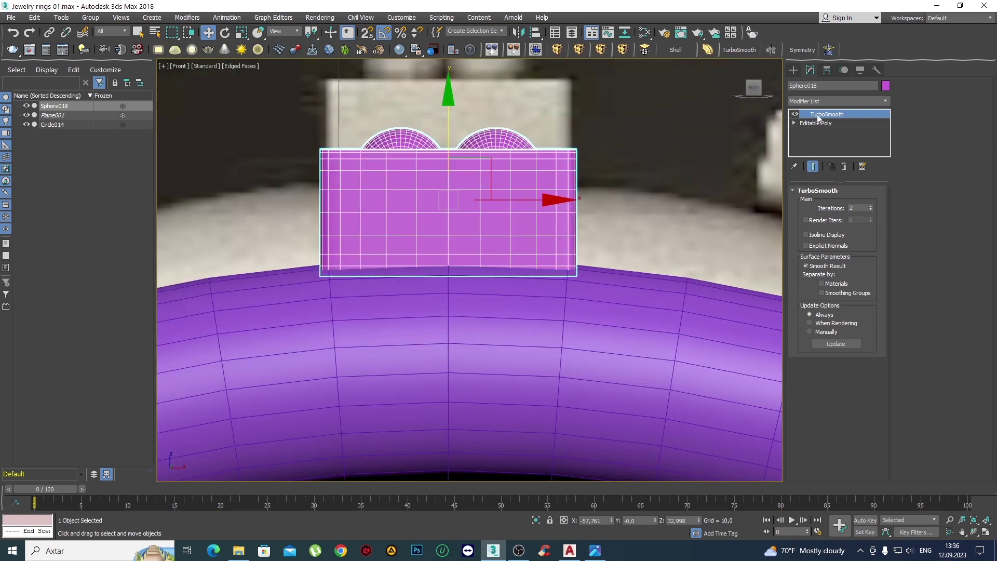
Delete the TurboSmooth modifiers from both Sphere018 and Circle014.
{"action": "right_click", "coordinate": [817, 114]}
{"action": "left_click", "coordinate": [836, 133]}
{"action": "left_click", "coordinate": [623, 295]}
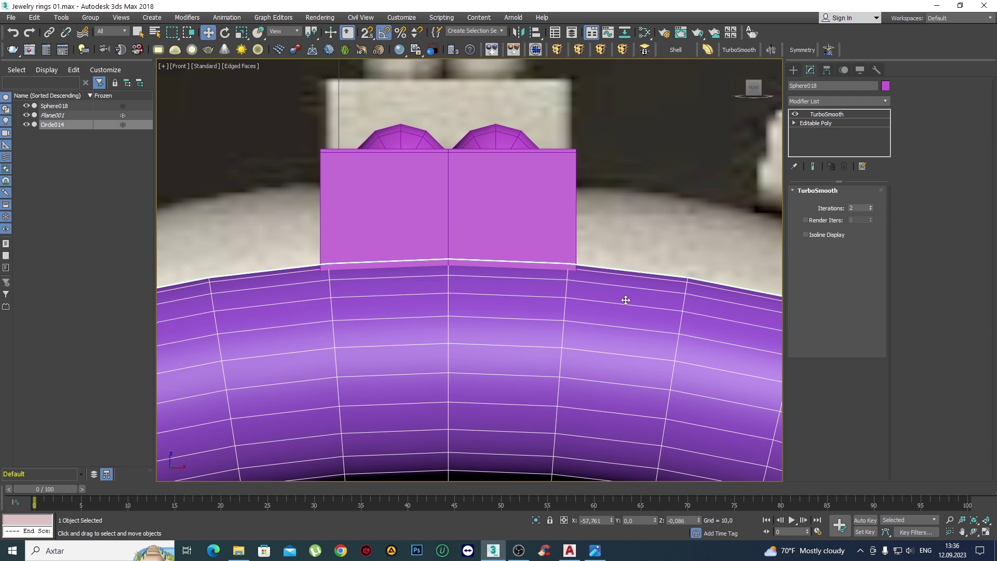
{"action": "right_click", "coordinate": [841, 115]}
{"action": "left_click", "coordinate": [854, 132]}
{"action": "scroll", "coordinate": [476, 191], "scroll_direction": "down", "scroll_amount": 6}
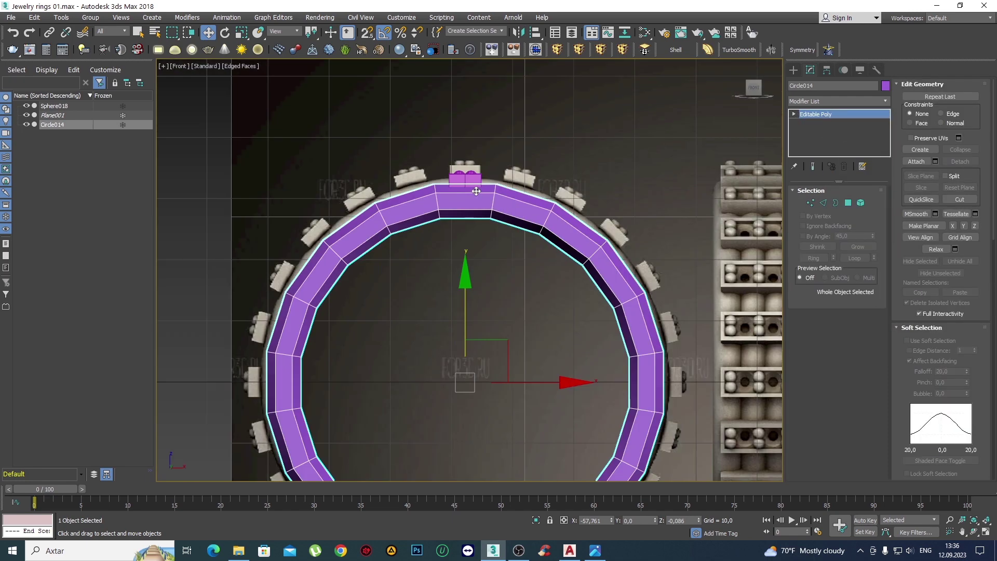
Select the stone-setting piece in plain selection mode.
{"action": "left_click", "coordinate": [471, 176]}
{"action": "key", "text": "q"}
{"action": "scroll", "coordinate": [471, 171], "scroll_direction": "down", "scroll_amount": 2}
{"action": "scroll", "coordinate": [474, 145], "scroll_direction": "down", "scroll_amount": 3}
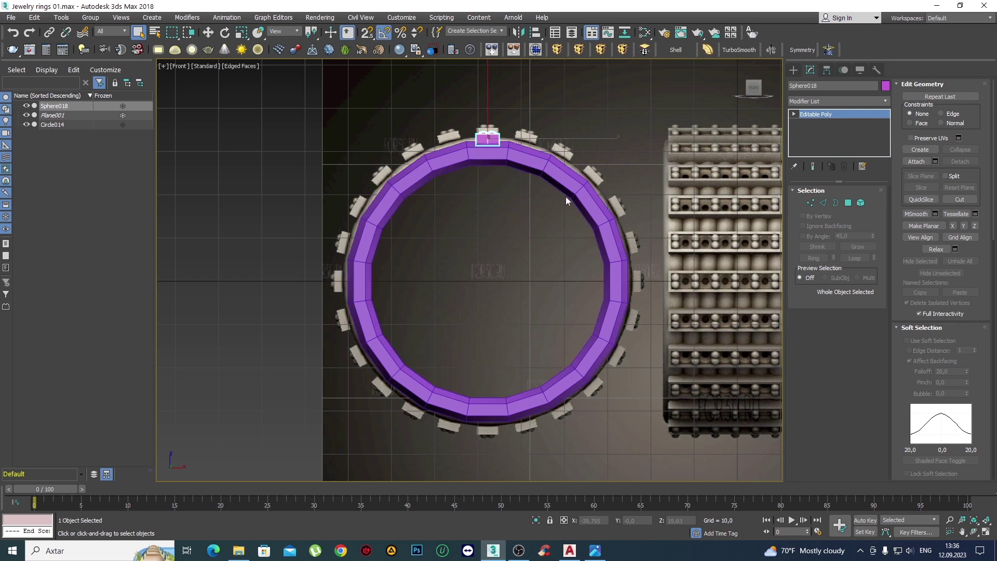
Align Sphere018's pivot to Circle014's centre in X, Y and Z via Affect Pivot Only.
{"action": "left_click", "coordinate": [825, 70]}
{"action": "left_click", "coordinate": [846, 143]}
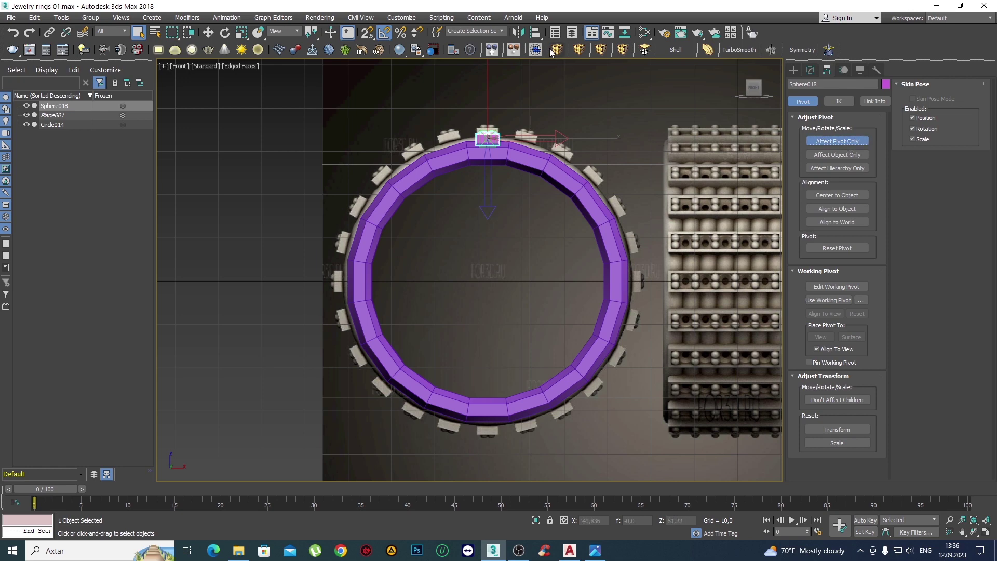
{"action": "left_click", "coordinate": [535, 32]}
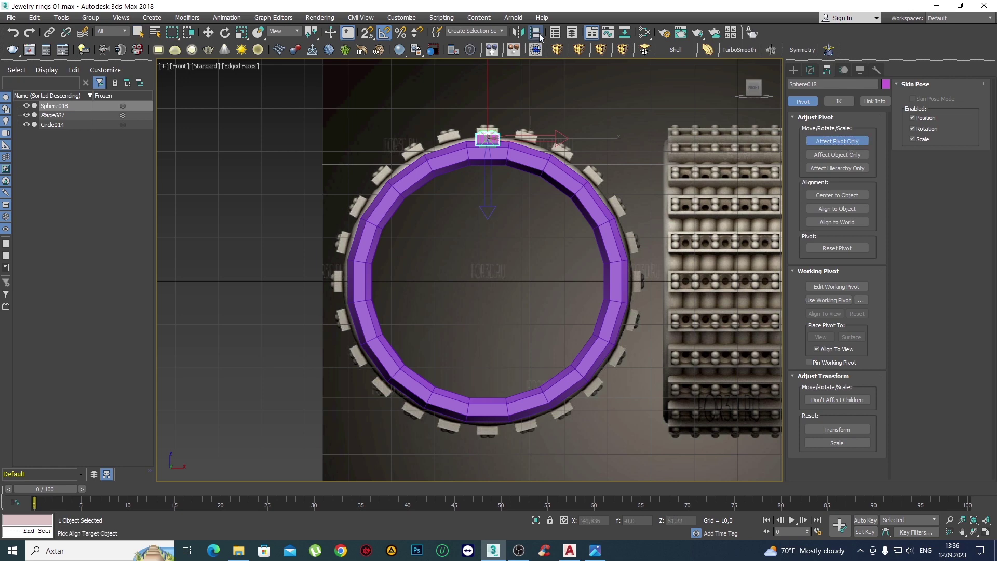
{"action": "left_click", "coordinate": [539, 168]}
{"action": "left_click_drag", "start_coordinate": [505, 176], "coordinate": [652, 123]}
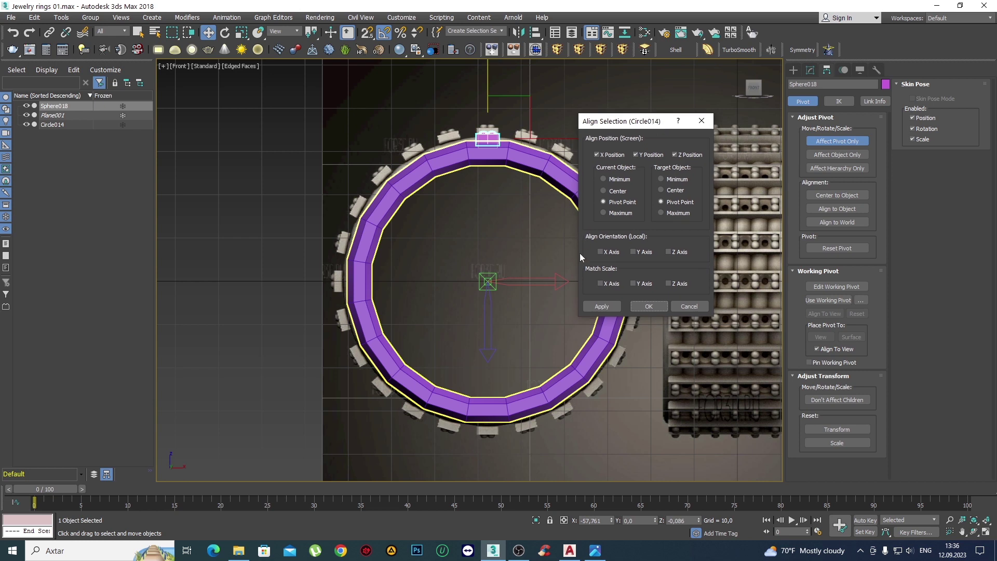
{"action": "left_click", "coordinate": [614, 192]}
{"action": "left_click", "coordinate": [653, 306]}
{"action": "left_click", "coordinate": [859, 142]}
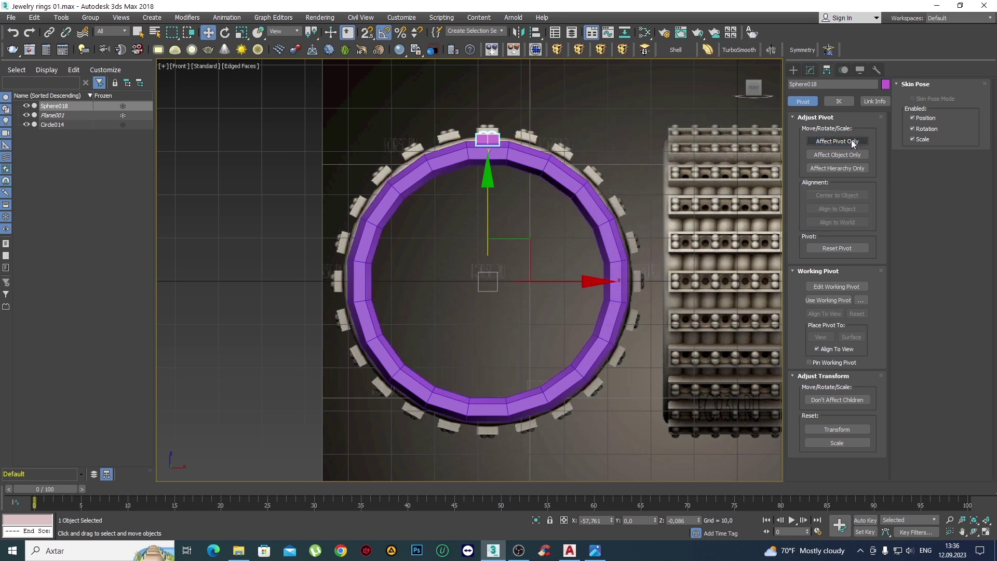
{"action": "left_click", "coordinate": [793, 67]}
{"action": "middle_click_drag", "start_coordinate": [655, 166], "coordinate": [609, 166]}
Test-rotate the strip around the ring centre with the Rotate tool.
{"action": "key", "text": "e"}
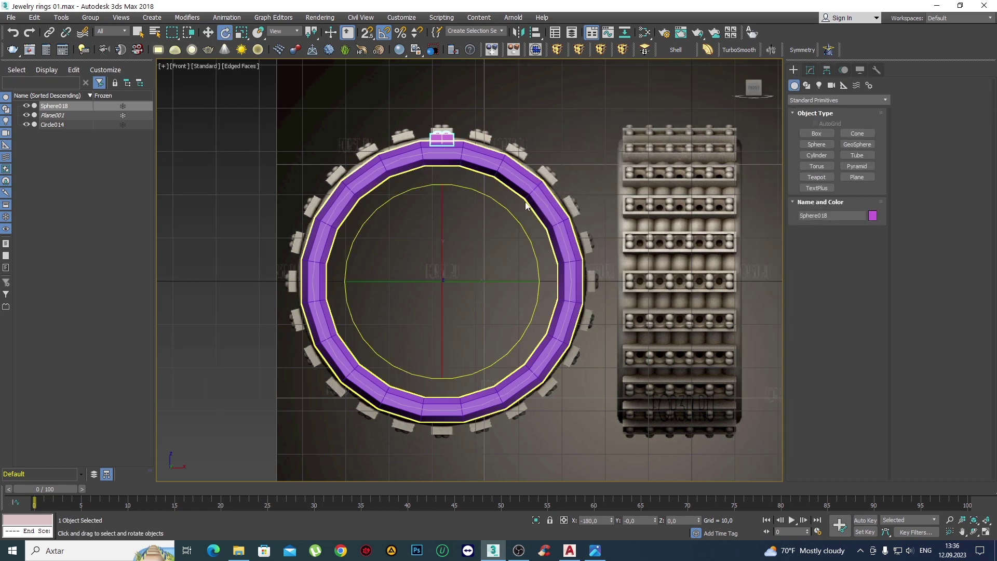
{"action": "left_click_drag", "start_coordinate": [514, 218], "coordinate": [562, 228]}
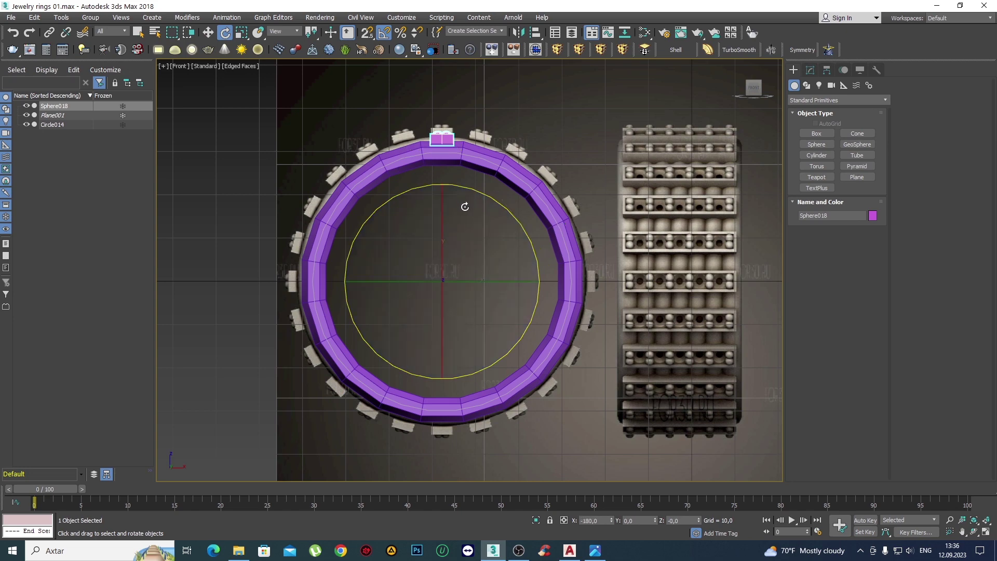
{"action": "middle_click_drag", "start_coordinate": [464, 207], "coordinate": [483, 187]}
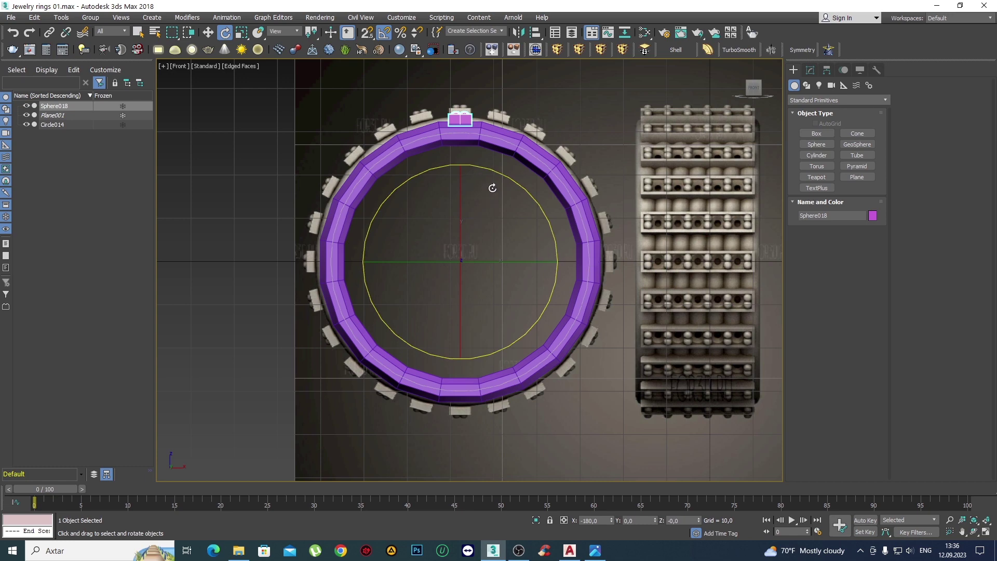
{"action": "middle_click_drag", "start_coordinate": [478, 185], "coordinate": [495, 182]}
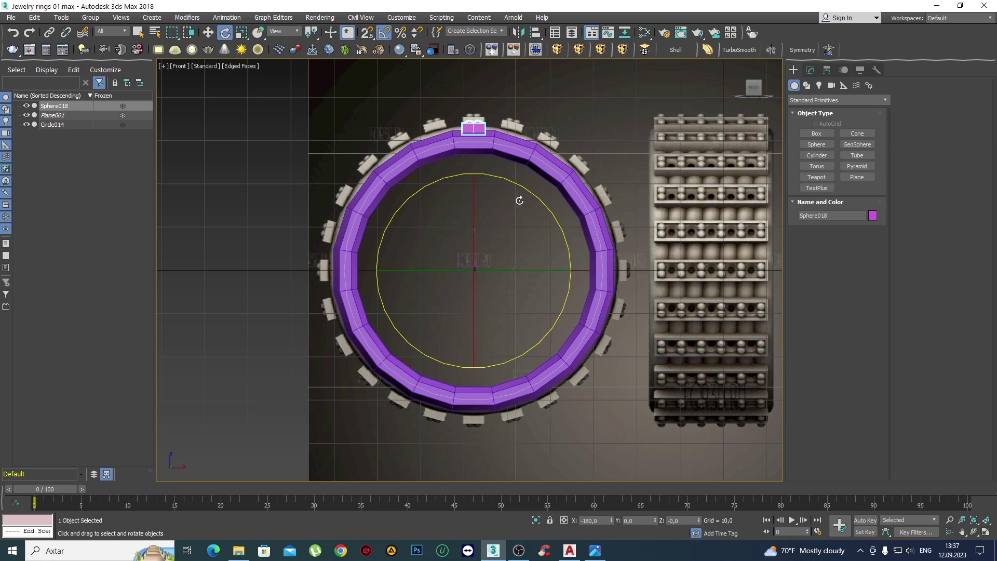
Set the angle snap to 18° in the snap settings.
{"action": "right_click", "coordinate": [385, 34]}
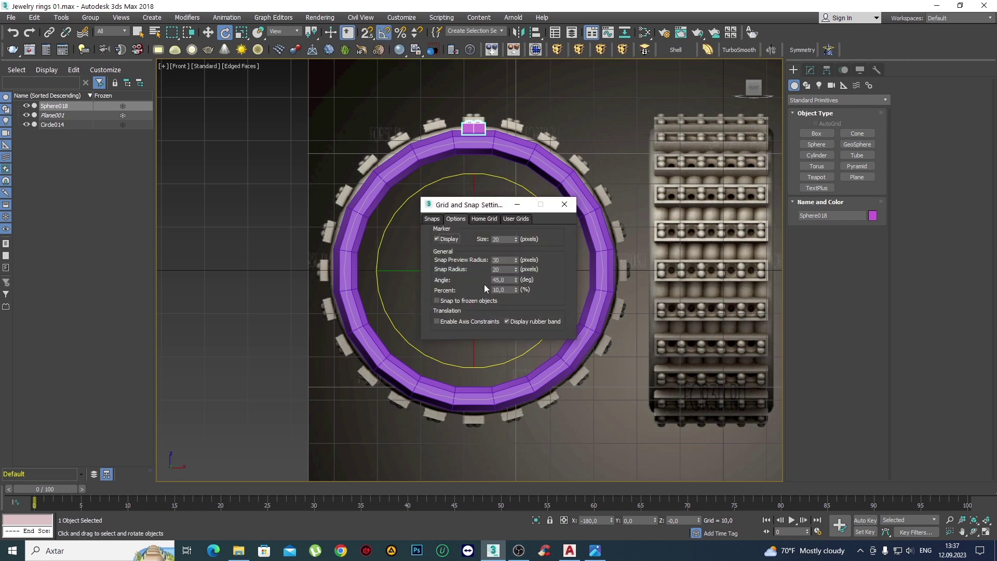
{"action": "left_click_drag", "start_coordinate": [496, 208], "coordinate": [699, 99]}
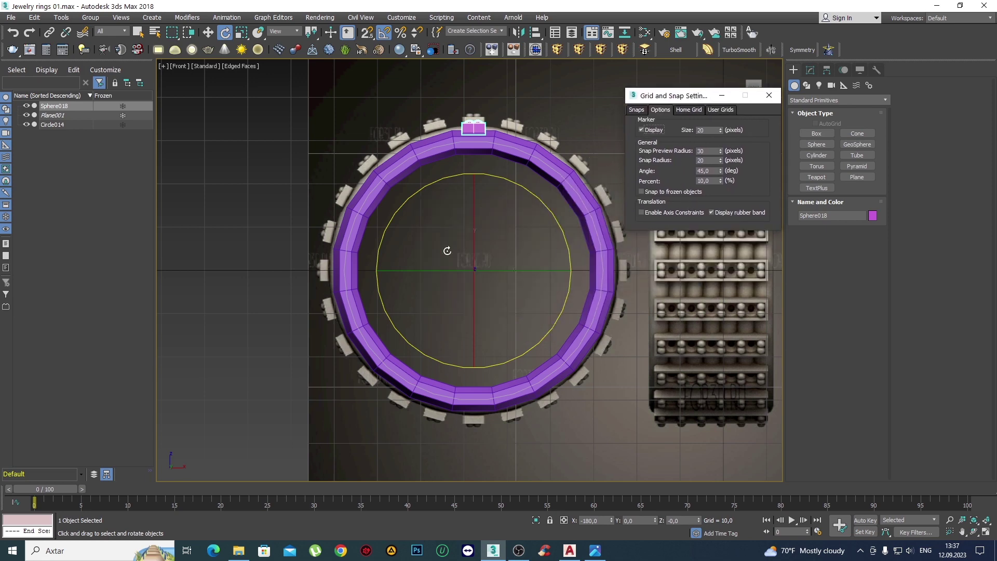
{"action": "middle_click_drag", "start_coordinate": [485, 196], "coordinate": [434, 182]}
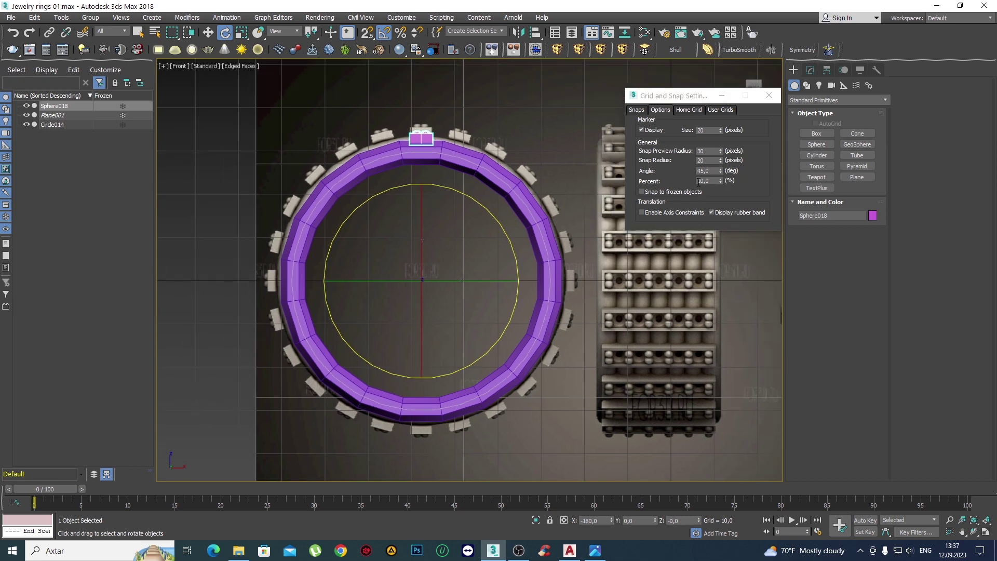
{"action": "double_click", "coordinate": [714, 170]}
{"action": "type", "text": "18"}
{"action": "key", "text": "Return"}
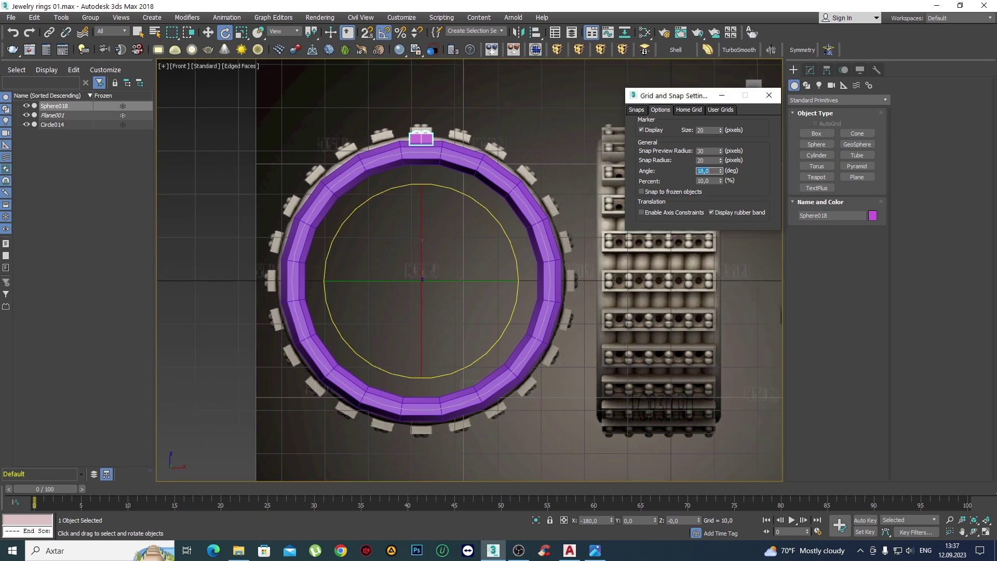
{"action": "left_click_drag", "start_coordinate": [488, 214], "coordinate": [492, 216]}
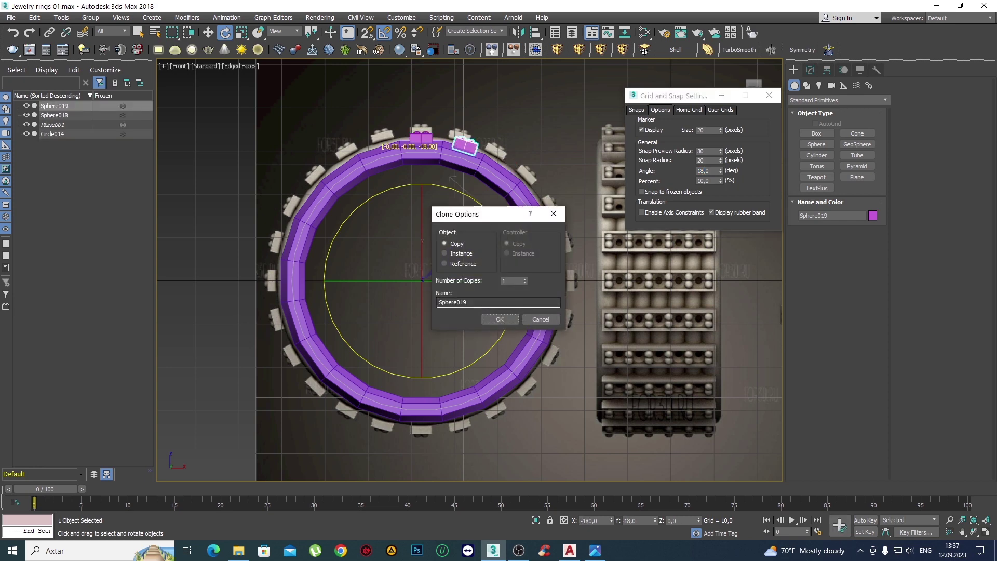
{"action": "left_click", "coordinate": [541, 318]}
{"action": "left_click", "coordinate": [768, 95]}
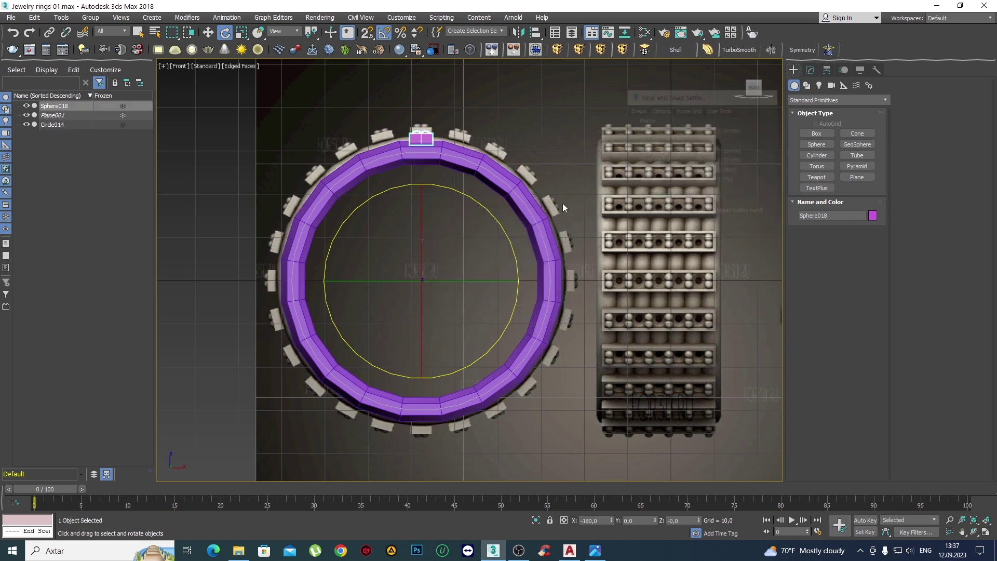
Shift-rotate the strip -18° and set Number of Copies to 19.
{"action": "left_click_drag", "start_coordinate": [494, 216], "coordinate": [497, 219]}
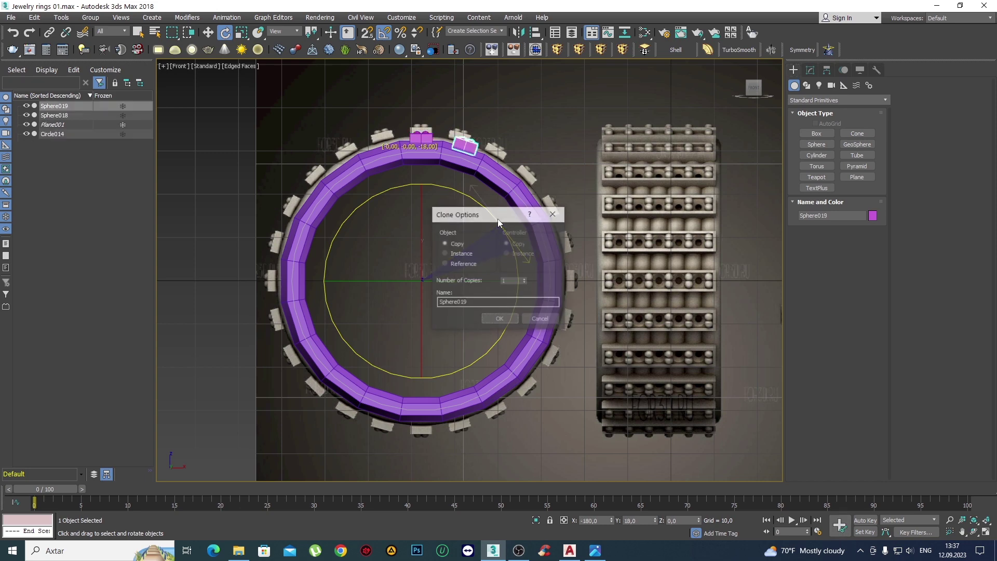
{"action": "left_click", "coordinate": [524, 278]}
{"action": "left_click", "coordinate": [525, 278]}
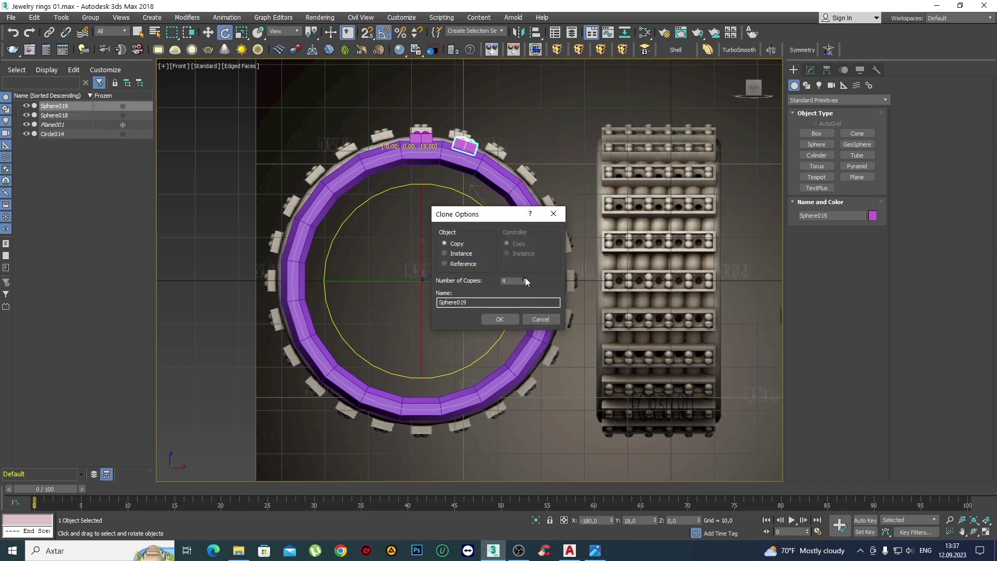
{"action": "left_click_drag", "start_coordinate": [525, 281], "coordinate": [525, 264]}
Create the 19 rotated strip copies and view them in Perspective.
{"action": "left_click", "coordinate": [499, 319]}
{"action": "scroll", "coordinate": [425, 173], "scroll_direction": "up", "scroll_amount": 3}
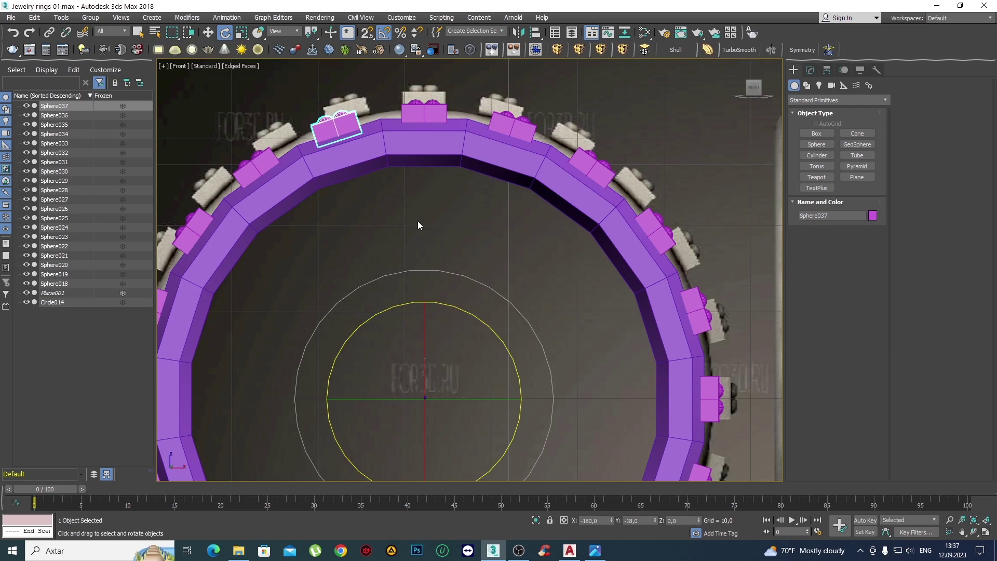
{"action": "scroll", "coordinate": [418, 225], "scroll_direction": "down", "scroll_amount": 5}
{"action": "key", "text": "p"}
{"action": "scroll", "coordinate": [502, 214], "scroll_direction": "down", "scroll_amount": 5}
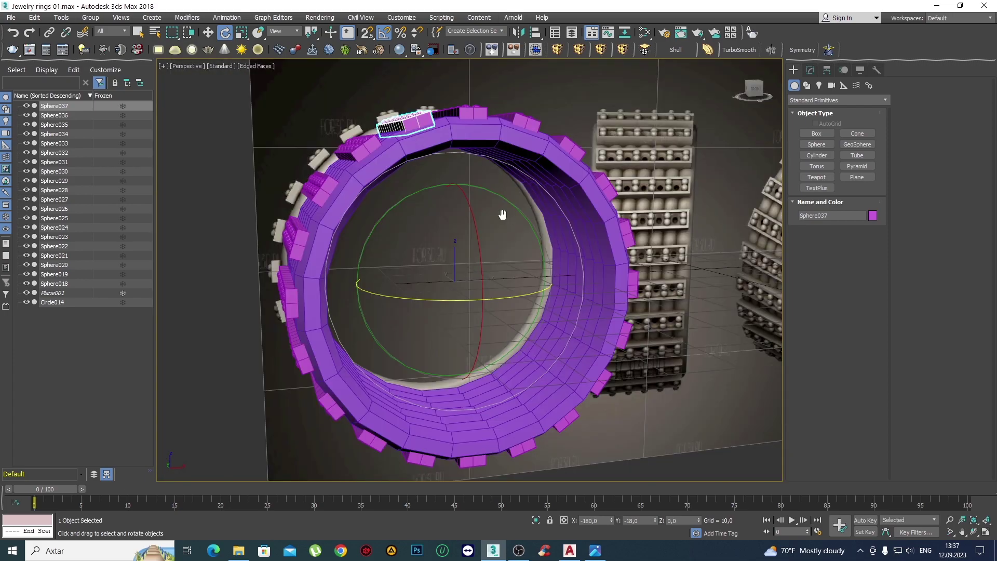
{"action": "key", "text": "q"}
{"action": "mouse_move", "coordinate": [502, 215]}
{"action": "middle_mouse_down", "text": "alt"}
{"action": "mouse_move", "coordinate": [597, 323]}
{"action": "mouse_move", "coordinate": [533, 307]}
{"action": "mouse_move", "coordinate": [519, 249]}
{"action": "mouse_move", "coordinate": [534, 207]}
{"action": "mouse_move", "coordinate": [478, 205]}
{"action": "middle_mouse_up", "text": "alt"}
{"action": "scroll", "coordinate": [533, 307], "scroll_direction": "up", "scroll_amount": 3}
Apply TurboSmooth to Circle014 alone, then remove it.
{"action": "left_click", "coordinate": [519, 249]}
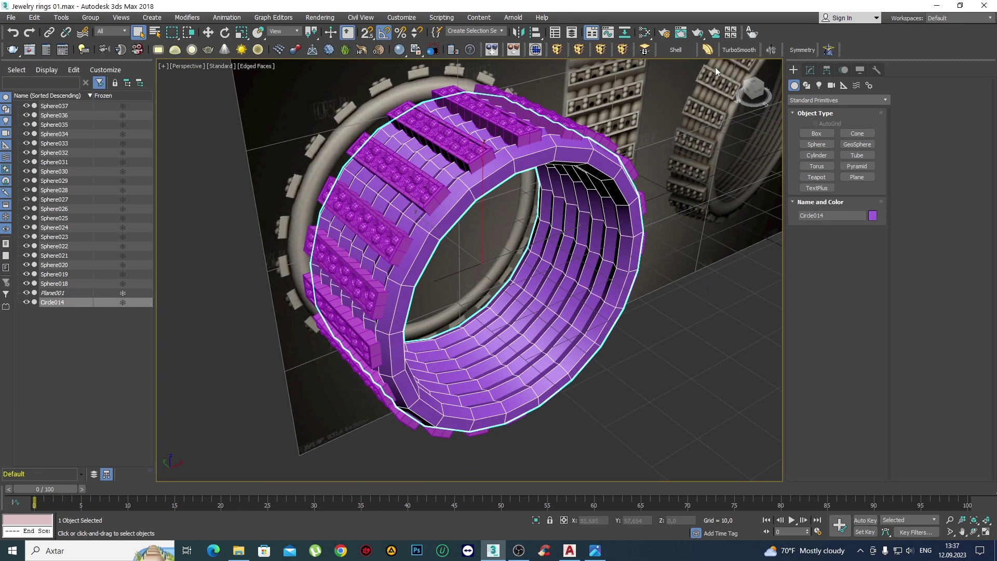
{"action": "left_click", "coordinate": [734, 49]}
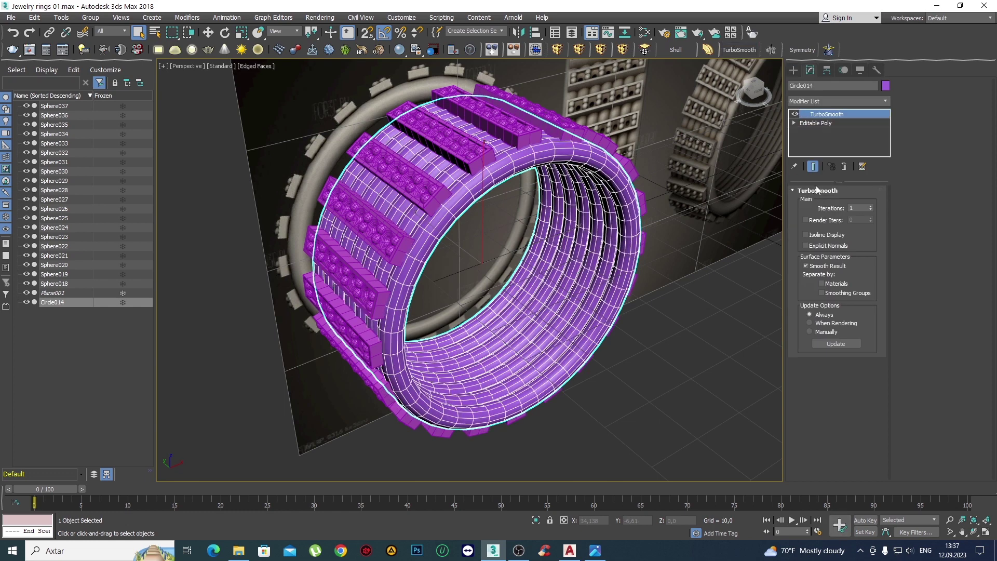
{"action": "right_click", "coordinate": [842, 112]}
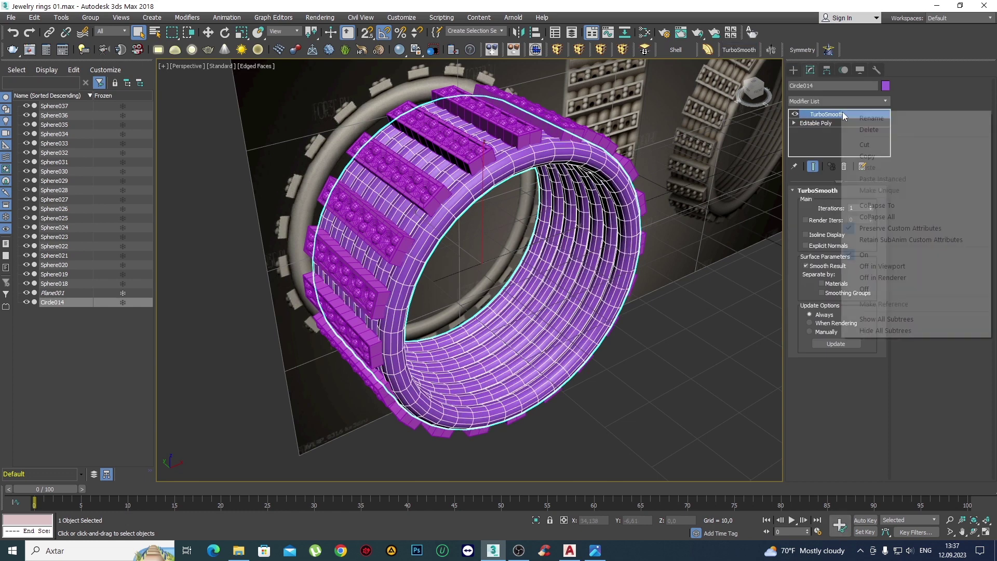
{"action": "left_click", "coordinate": [859, 125]}
Give the band and all twenty strips TurboSmooth with 2 iterations in Default Shading.
{"action": "scroll", "coordinate": [639, 409], "scroll_direction": "down", "scroll_amount": 3}
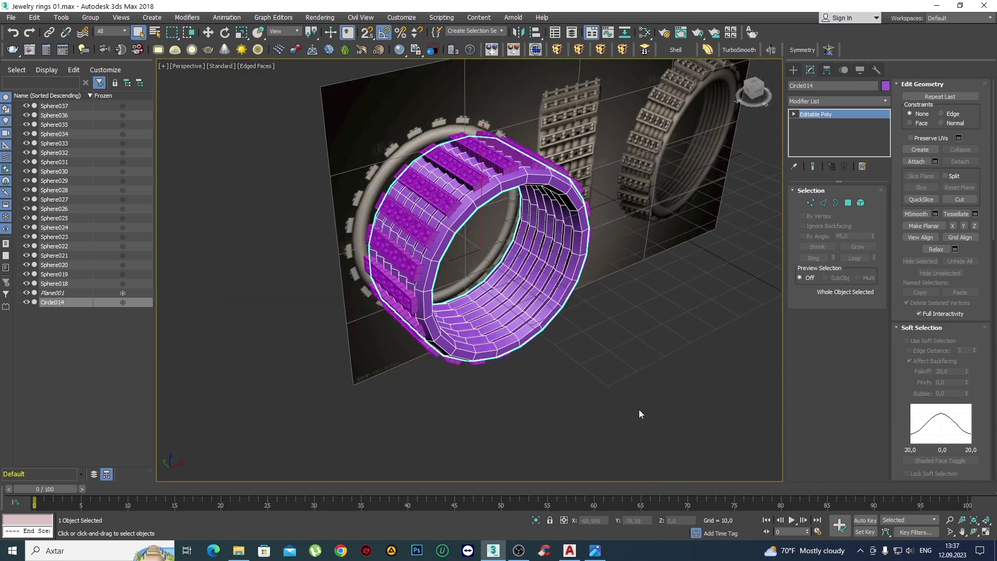
{"action": "left_click_drag", "start_coordinate": [465, 142], "coordinate": [303, 98]}
{"action": "scroll", "coordinate": [455, 217], "scroll_direction": "up", "scroll_amount": 2}
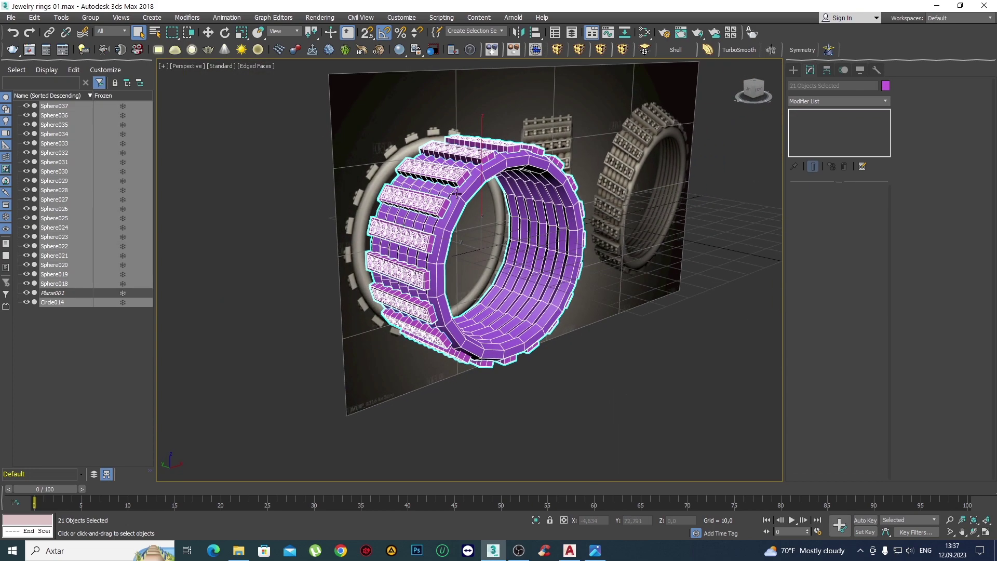
{"action": "scroll", "coordinate": [455, 217], "scroll_direction": "up", "scroll_amount": 2}
{"action": "left_click", "coordinate": [739, 50]}
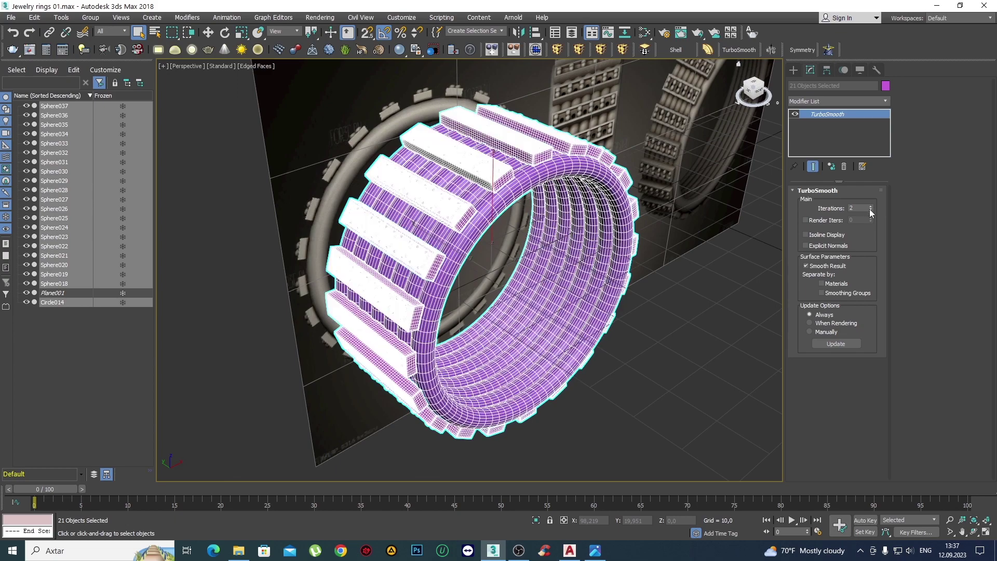
{"action": "left_click", "coordinate": [793, 68]}
{"action": "key", "text": "F4"}
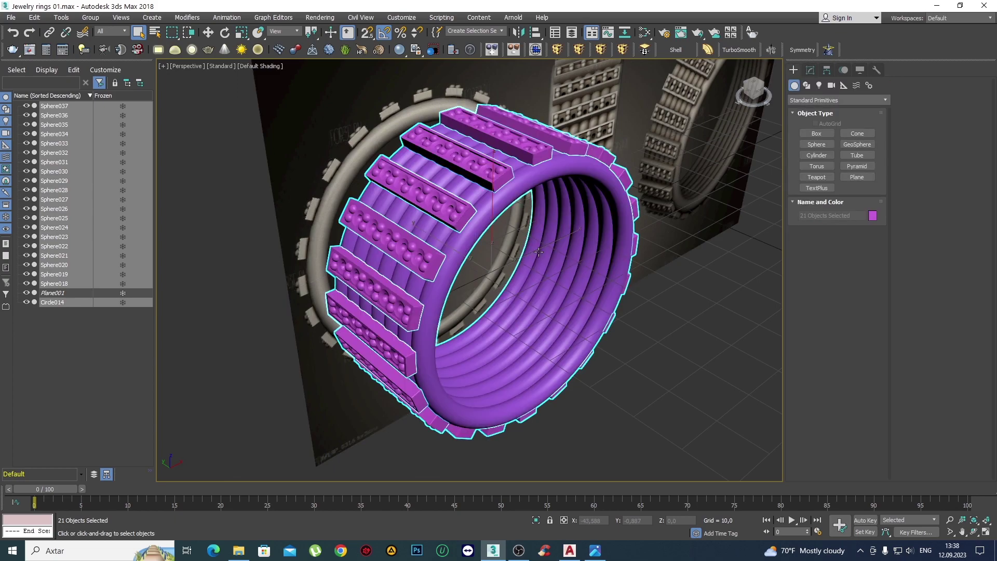
Orbit around the smoothed ring to inspect the result.
{"action": "mouse_move", "coordinate": [545, 264]}
{"action": "middle_mouse_down", "text": "alt"}
{"action": "mouse_move", "coordinate": [559, 253]}
{"action": "mouse_move", "coordinate": [526, 236]}
{"action": "mouse_move", "coordinate": [536, 258]}
{"action": "mouse_move", "coordinate": [498, 263]}
{"action": "mouse_move", "coordinate": [531, 256]}
{"action": "middle_mouse_up", "text": "alt"}
{"action": "scroll", "coordinate": [498, 263], "scroll_direction": "up", "scroll_amount": 3}
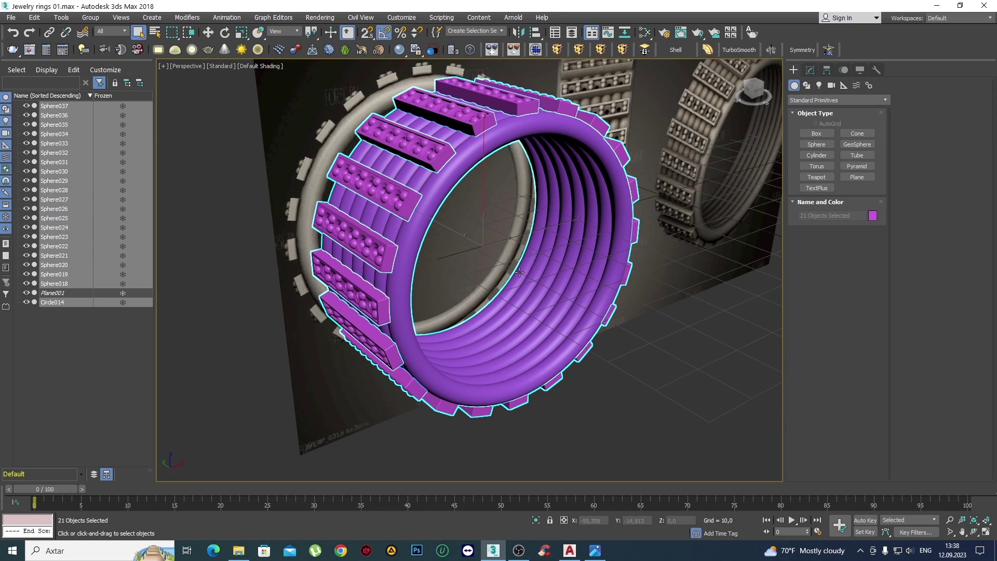
{"action": "scroll", "coordinate": [520, 273], "scroll_direction": "down", "scroll_amount": 3}
{"action": "scroll", "coordinate": [484, 311], "scroll_direction": "up", "scroll_amount": 3}
{"action": "mouse_move", "coordinate": [484, 311]}
{"action": "middle_mouse_down", "text": "alt"}
{"action": "mouse_move", "coordinate": [469, 298]}
{"action": "mouse_move", "coordinate": [481, 291]}
{"action": "middle_mouse_up", "text": "alt"}
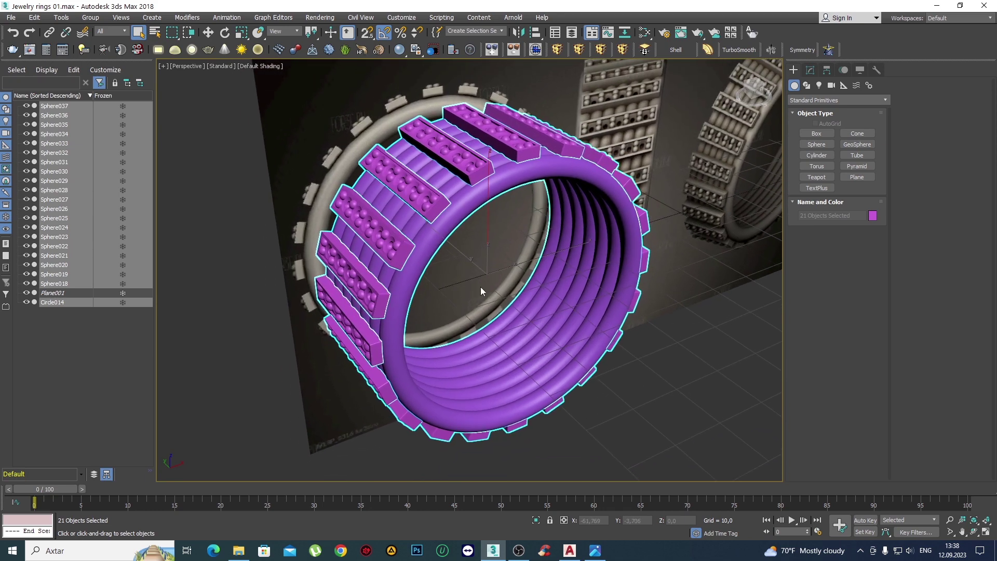
Delete the shared TurboSmooth from all selected ring parts.
{"action": "left_click", "coordinate": [810, 71]}
{"action": "right_click", "coordinate": [828, 116]}
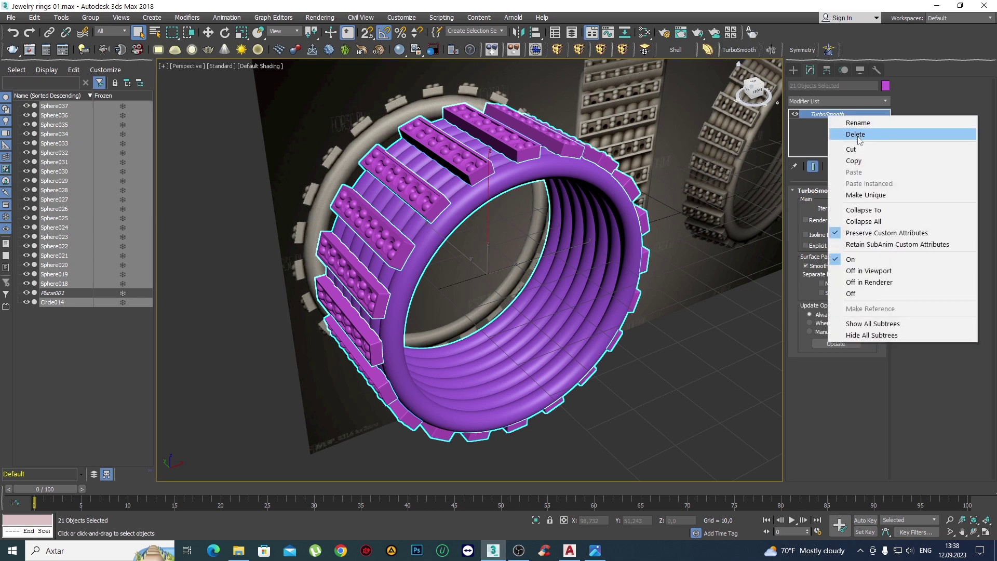
{"action": "left_click", "coordinate": [843, 134]}
{"action": "scroll", "coordinate": [650, 188], "scroll_direction": "down", "scroll_amount": 2}
{"action": "middle_click_drag", "start_coordinate": [650, 188], "coordinate": [513, 213], "text": "alt"}
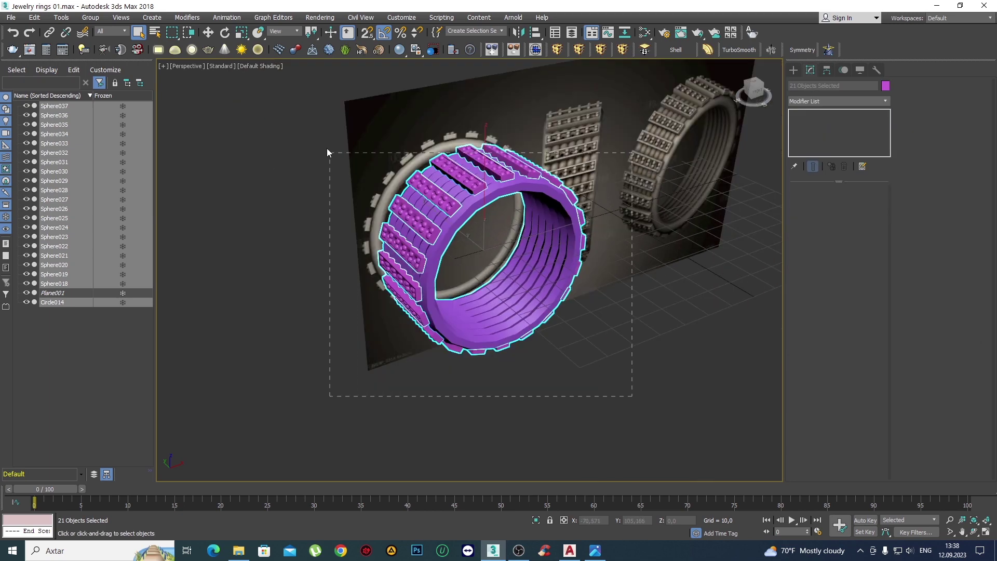
Merge all selected ring parts into one object.
{"action": "left_click", "coordinate": [494, 50]}
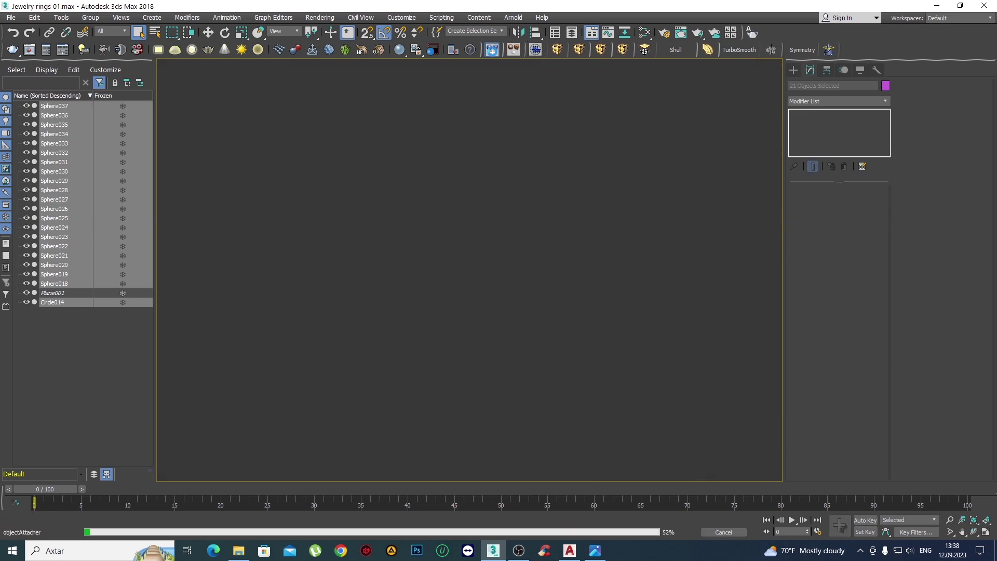
{"action": "scroll", "coordinate": [462, 193], "scroll_direction": "up", "scroll_amount": 3}
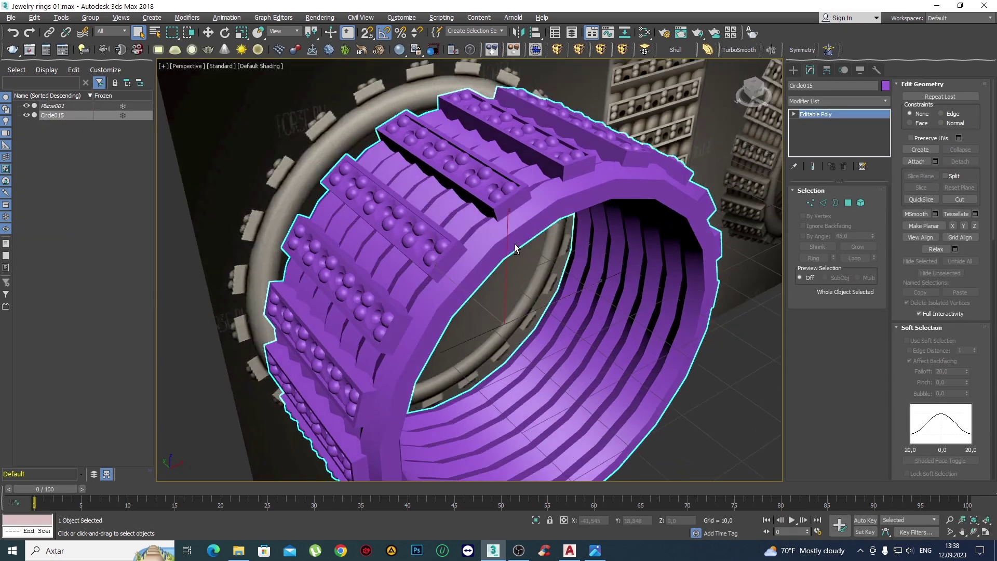
{"action": "scroll", "coordinate": [462, 193], "scroll_direction": "down", "scroll_amount": 3}
{"action": "middle_click_drag", "start_coordinate": [571, 234], "coordinate": [648, 276], "text": "alt"}
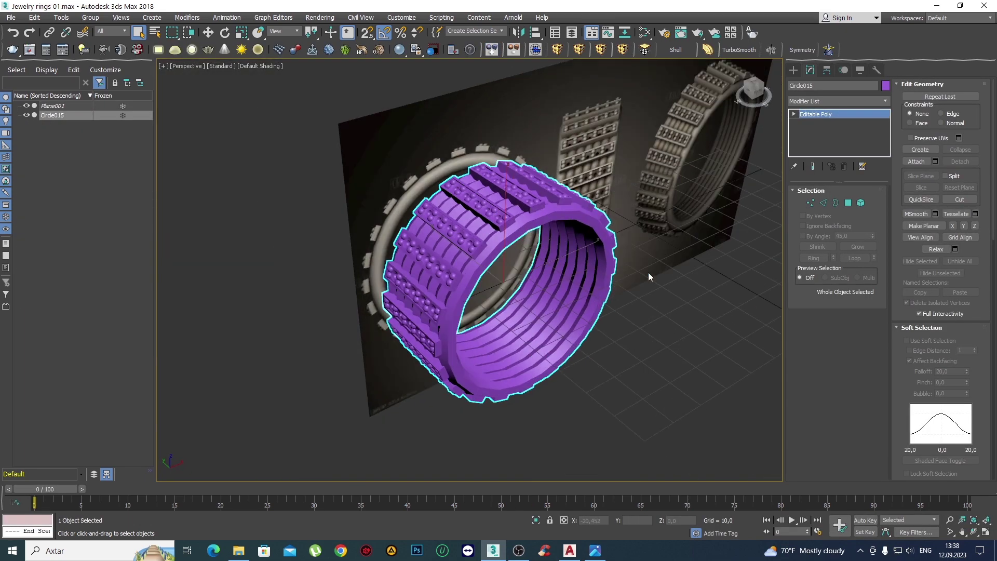
Set the ring's object colour to grey.
{"action": "left_click", "coordinate": [885, 87]}
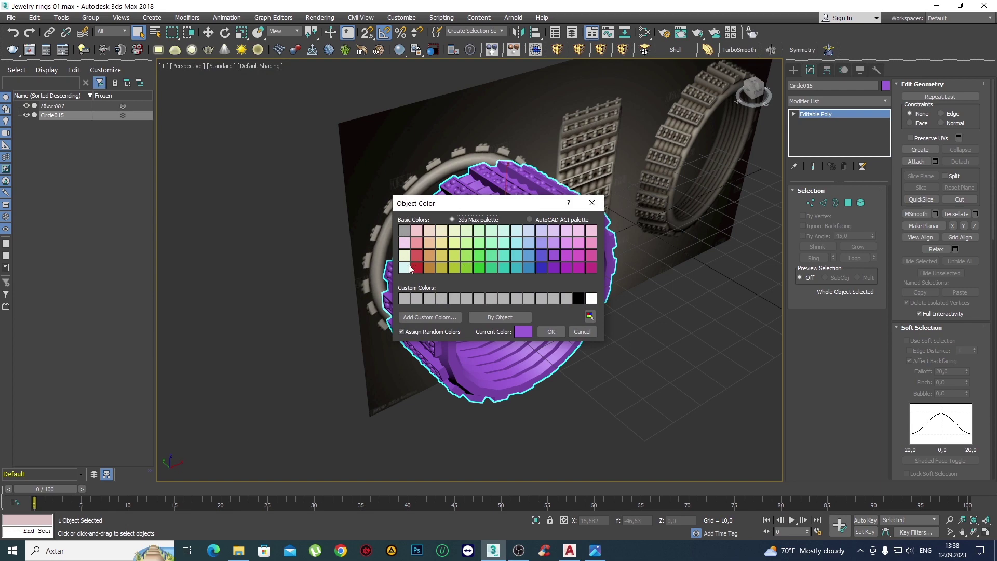
{"action": "left_click", "coordinate": [407, 231]}
{"action": "left_click", "coordinate": [552, 332]}
{"action": "scroll", "coordinate": [568, 280], "scroll_direction": "up", "scroll_amount": 3}
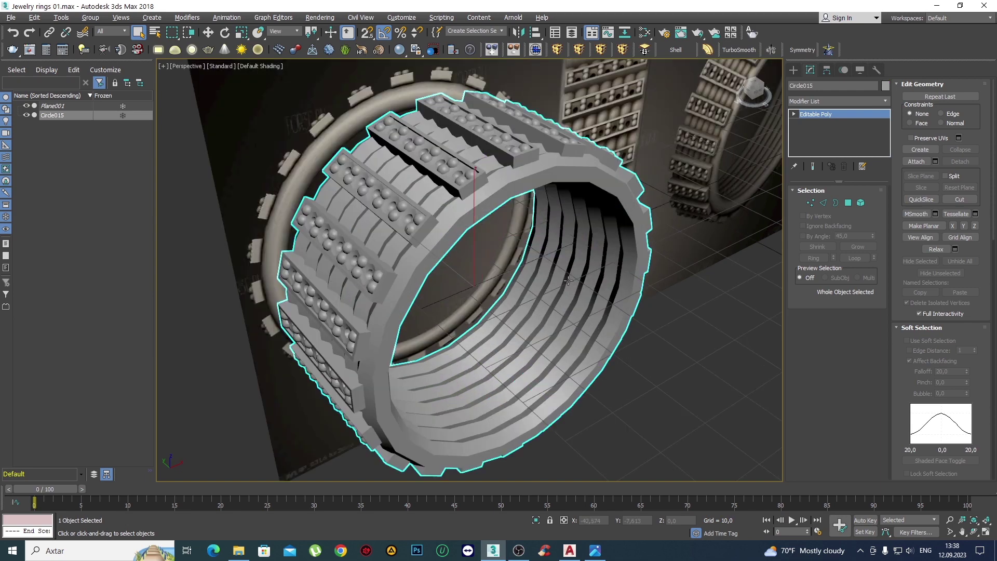
{"action": "middle_click_drag", "start_coordinate": [568, 281], "coordinate": [539, 262], "text": "alt"}
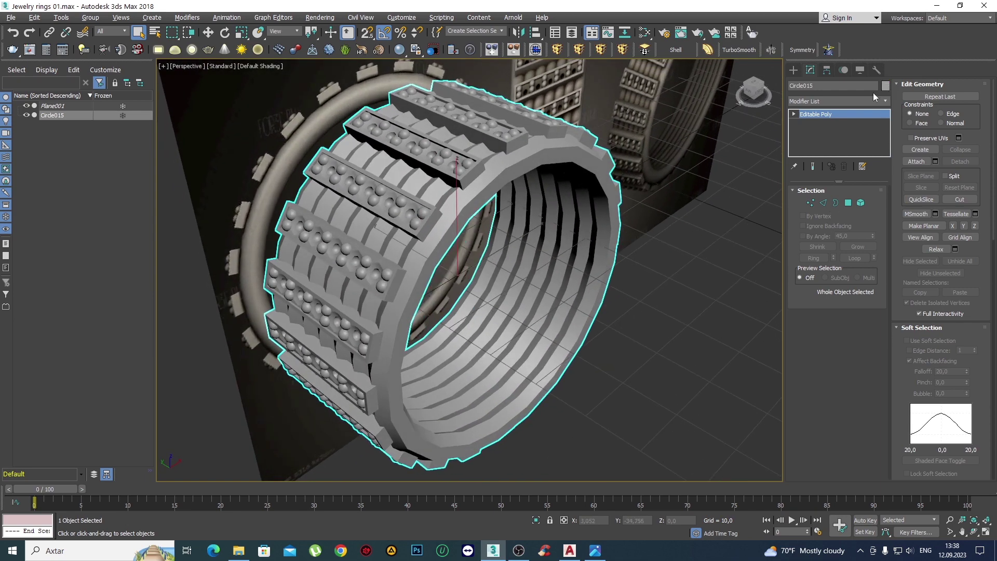
Change the ring's object colour to gold-orange.
{"action": "left_click", "coordinate": [885, 85]}
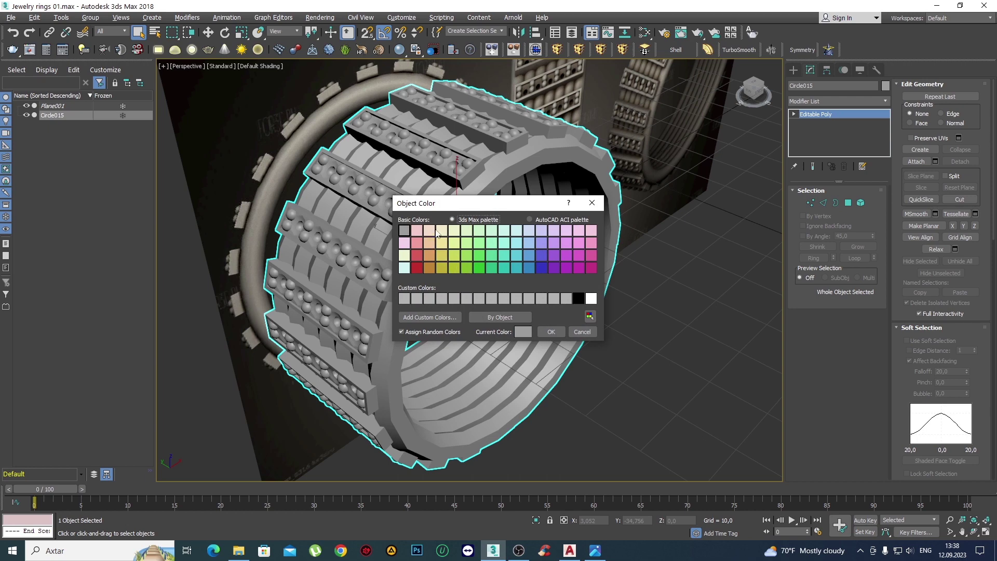
{"action": "left_click", "coordinate": [431, 269]}
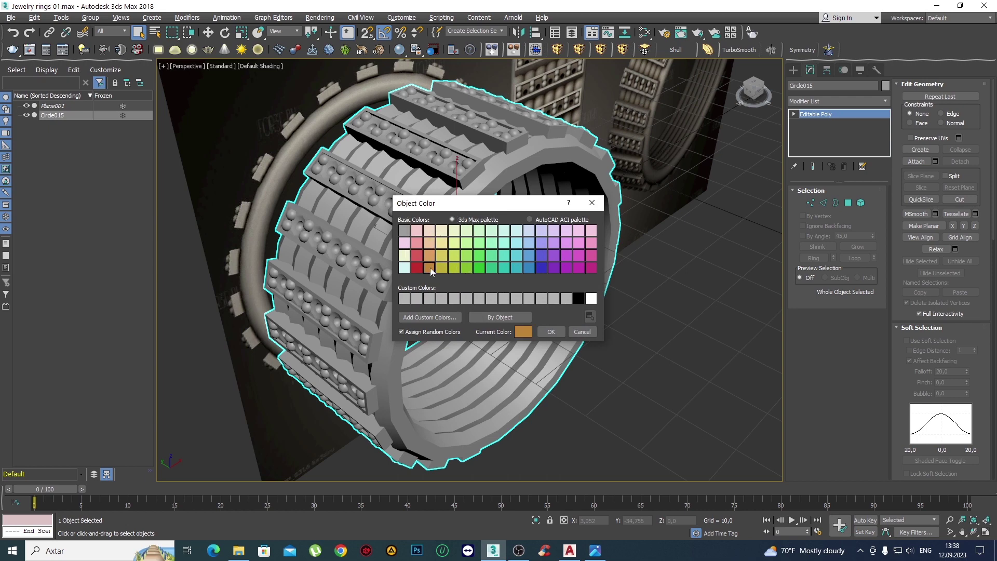
{"action": "left_click", "coordinate": [551, 331]}
{"action": "mouse_move", "coordinate": [551, 331]}
{"action": "middle_mouse_down", "text": "alt"}
{"action": "mouse_move", "coordinate": [502, 267]}
{"action": "mouse_move", "coordinate": [525, 267]}
{"action": "middle_mouse_up", "text": "alt"}
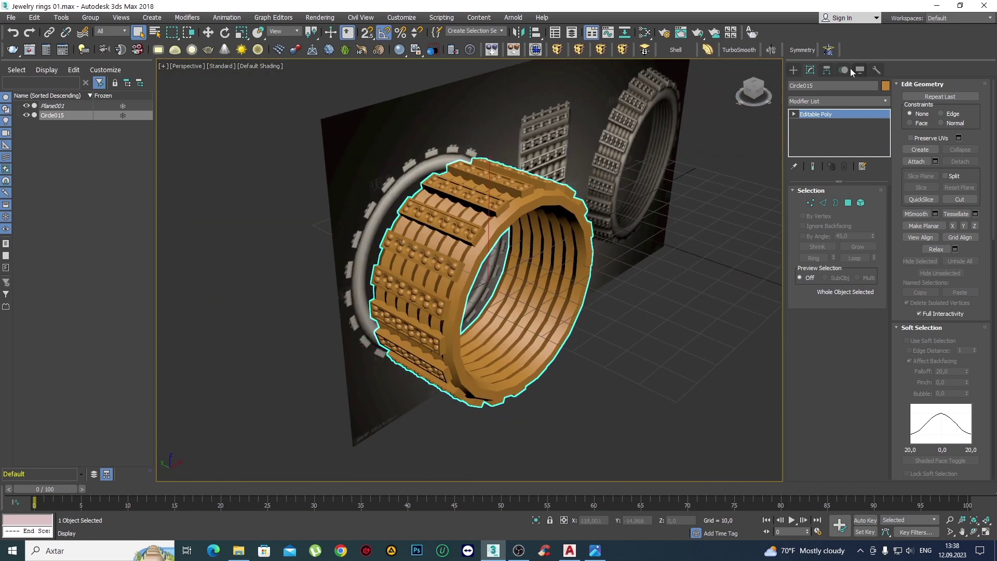
{"action": "left_click", "coordinate": [793, 69]}
{"action": "middle_click_drag", "start_coordinate": [496, 285], "coordinate": [468, 256], "text": "alt"}
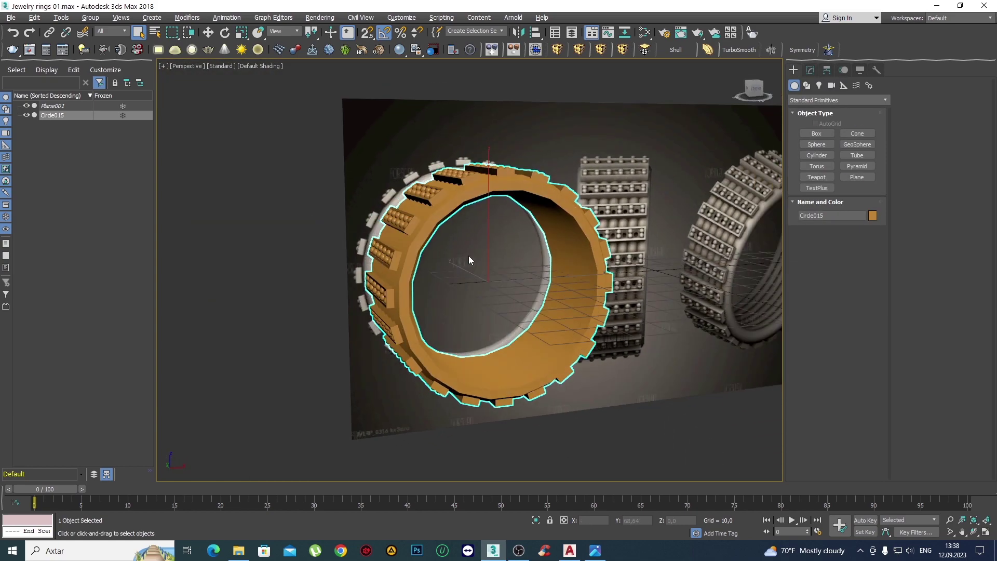
Toggle Affect Pivot Only, then frame the ring in front and perspective views.
{"action": "left_click", "coordinate": [826, 70]}
{"action": "left_click", "coordinate": [837, 140]}
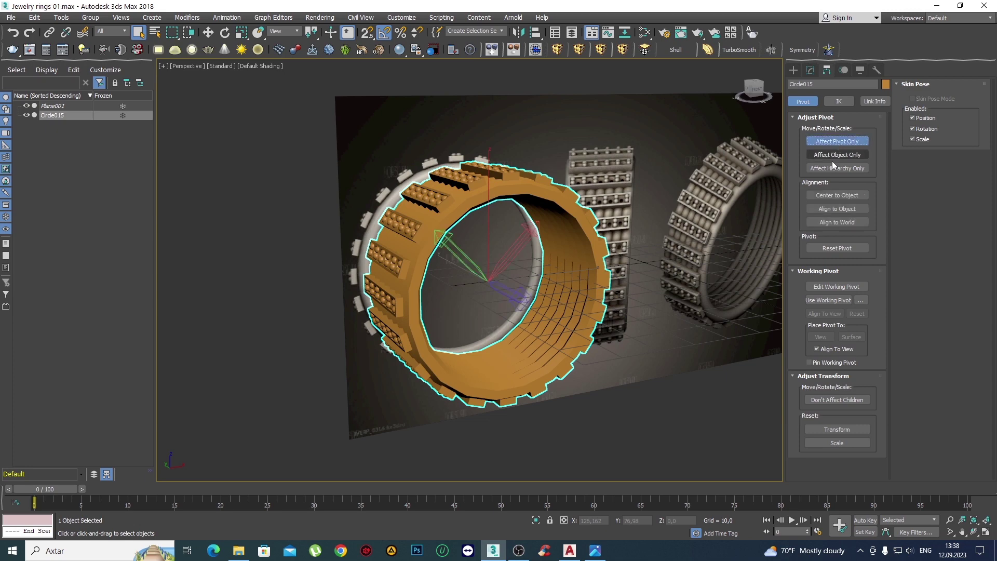
{"action": "left_click", "coordinate": [820, 140]}
{"action": "left_click", "coordinate": [793, 69]}
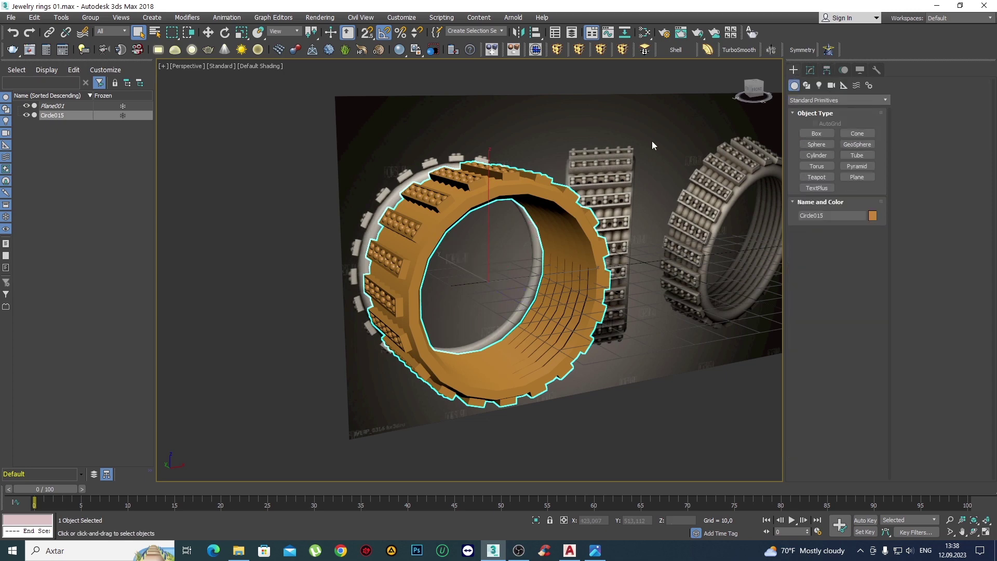
{"action": "scroll", "coordinate": [521, 216], "scroll_direction": "down", "scroll_amount": 2}
{"action": "key", "text": "f"}
{"action": "key", "text": "z"}
{"action": "key", "text": "w"}
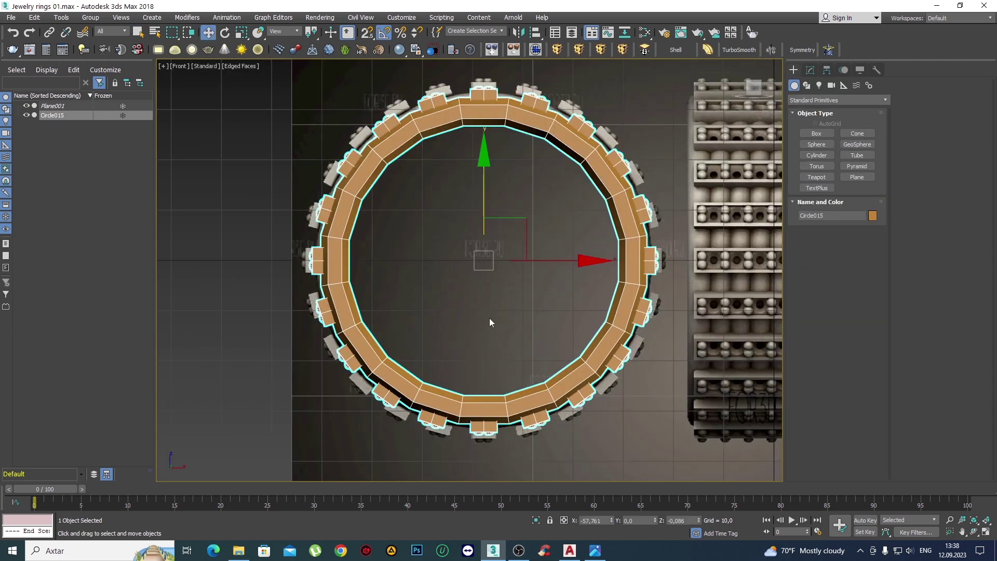
{"action": "scroll", "coordinate": [488, 311], "scroll_direction": "down", "scroll_amount": 2}
{"action": "key", "text": "p"}
{"action": "scroll", "coordinate": [502, 302], "scroll_direction": "up", "scroll_amount": 2}
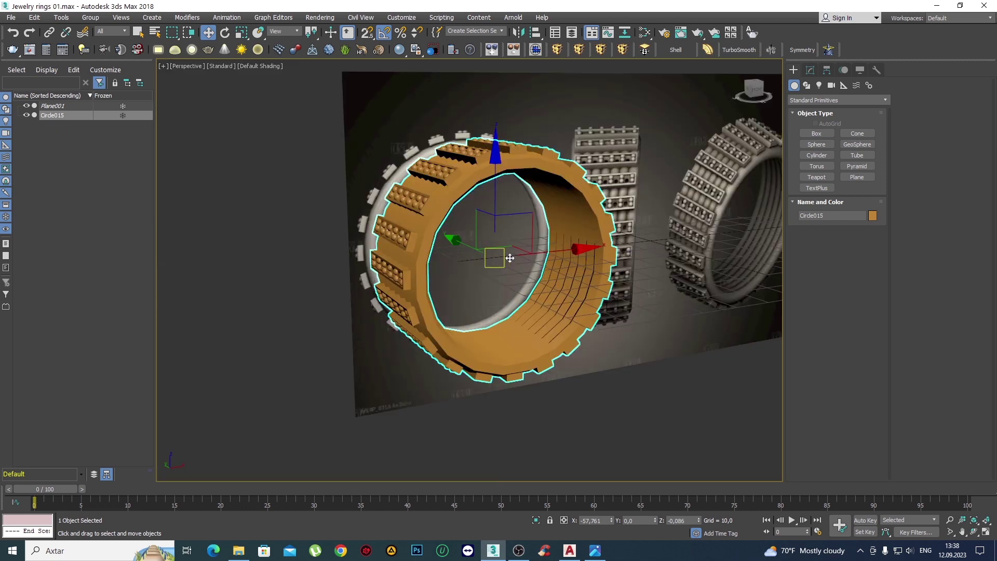
Re-enable Affect Pivot Only and orbit closer to examine the ring's pivot.
{"action": "left_click", "coordinate": [837, 141]}
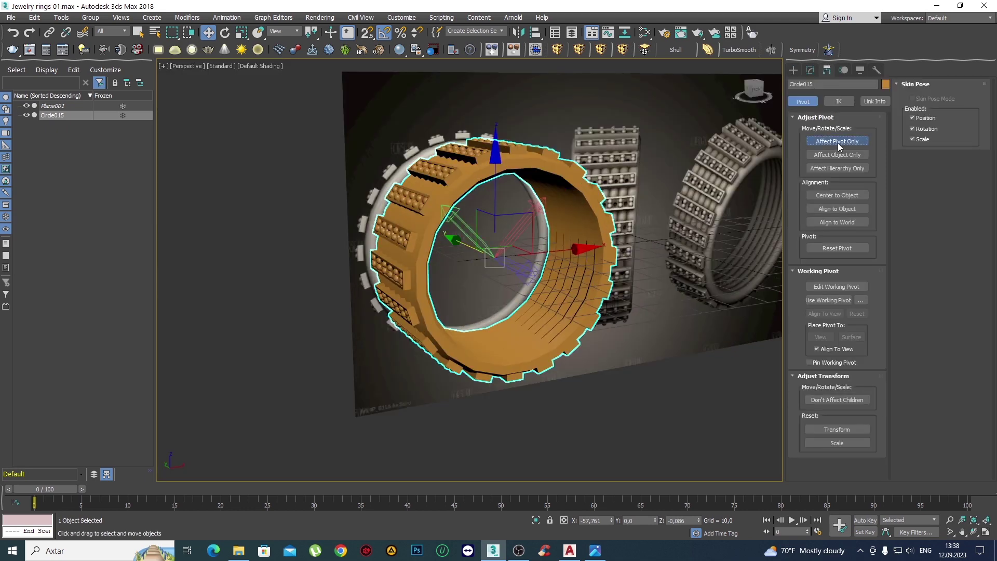
{"action": "left_click", "coordinate": [753, 88]}
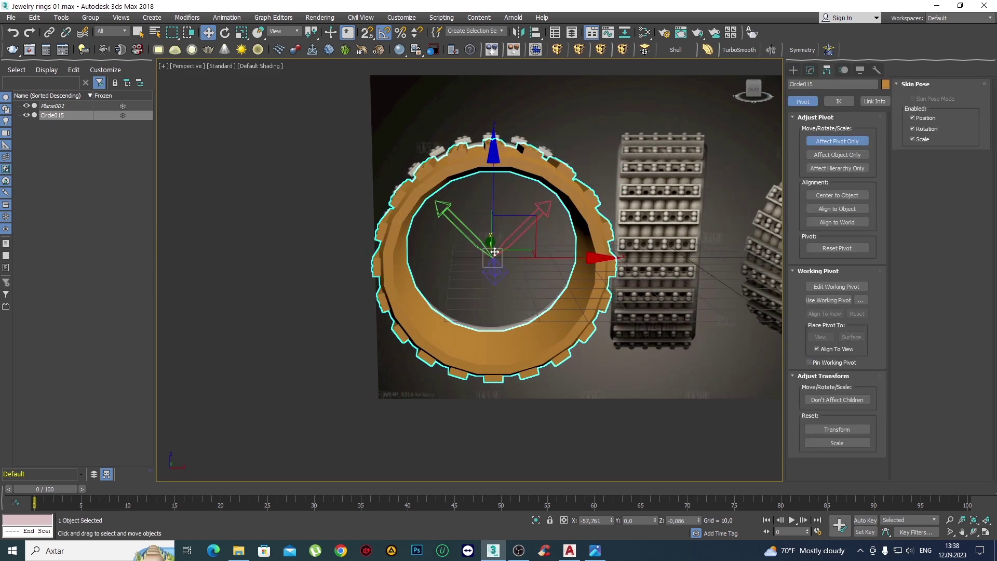
{"action": "mouse_move", "coordinate": [507, 241]}
{"action": "middle_mouse_down", "text": "alt"}
{"action": "mouse_move", "coordinate": [525, 245]}
{"action": "mouse_move", "coordinate": [498, 236]}
{"action": "middle_mouse_up", "text": "alt"}
{"action": "scroll", "coordinate": [527, 245], "scroll_direction": "up", "scroll_amount": 3}
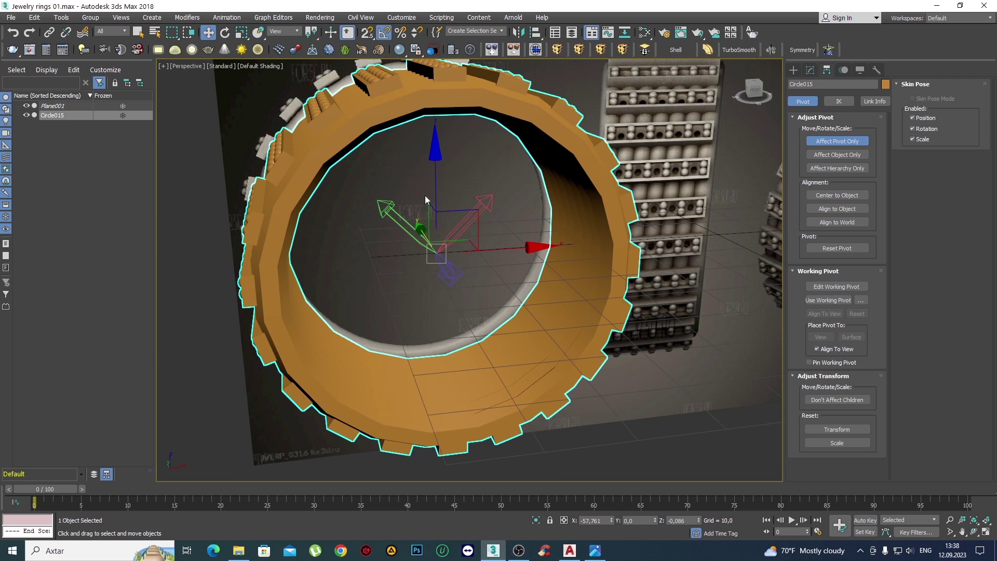
{"action": "left_click", "coordinate": [794, 71]}
Apply Reset XForm to the ring and collapse the XForm into its editable poly.
{"action": "left_click", "coordinate": [882, 69]}
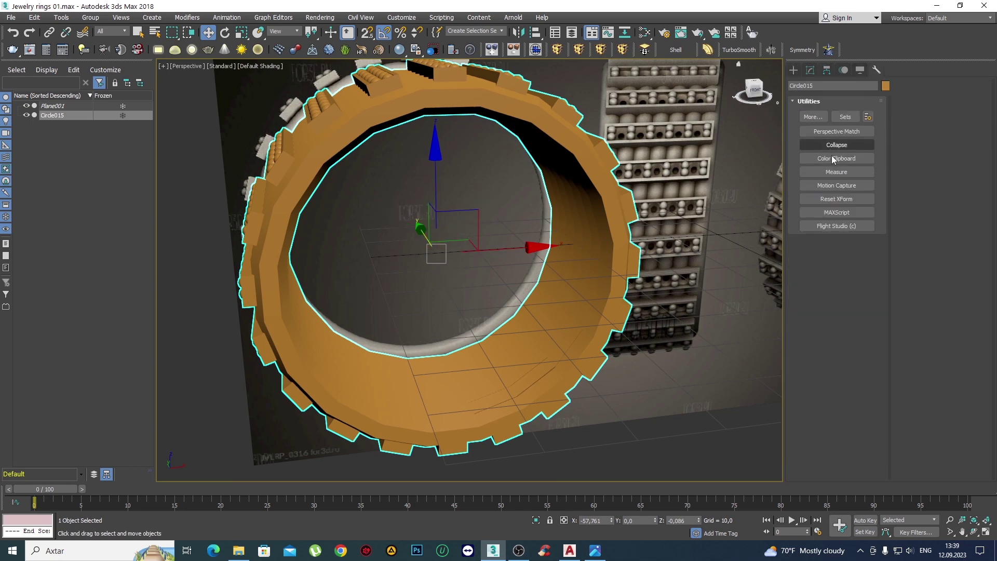
{"action": "left_click", "coordinate": [832, 198]}
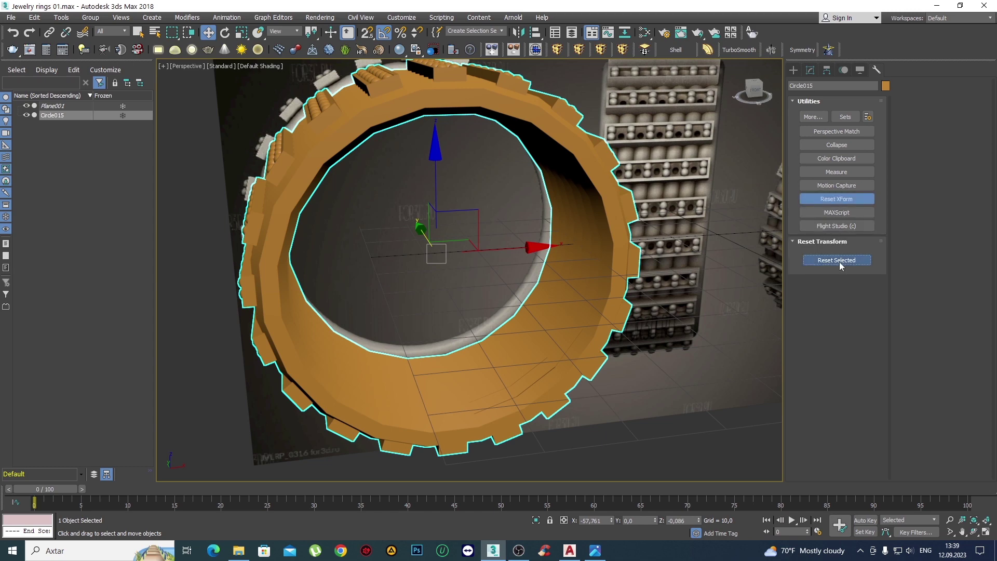
{"action": "left_click", "coordinate": [839, 263]}
{"action": "left_click", "coordinate": [836, 199]}
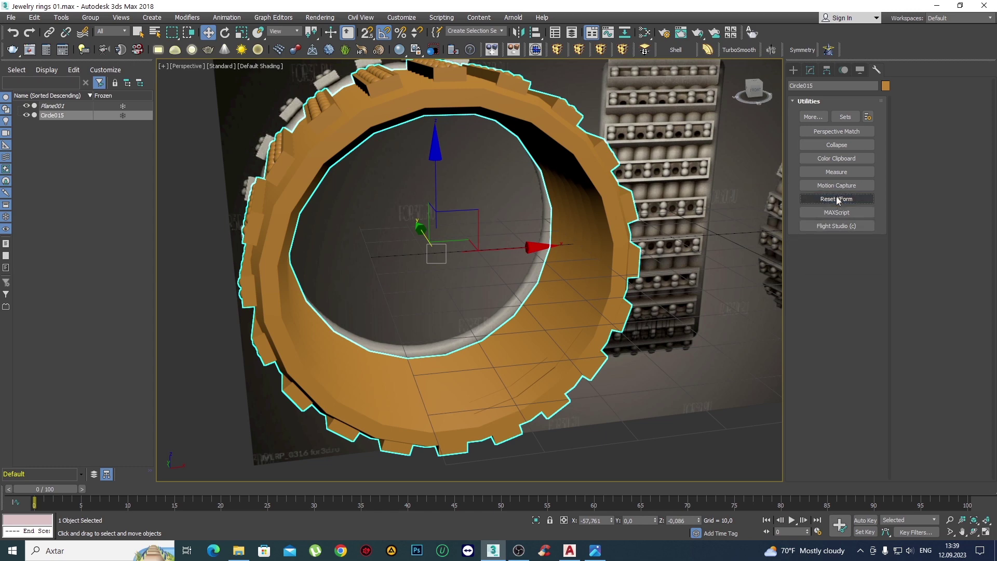
{"action": "left_click", "coordinate": [809, 71]}
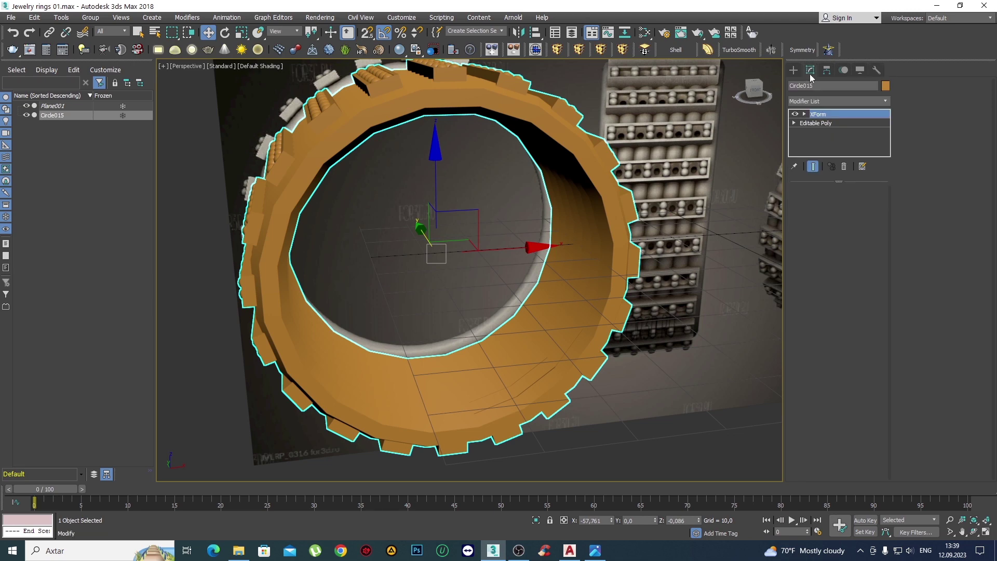
{"action": "right_click", "coordinate": [823, 118]}
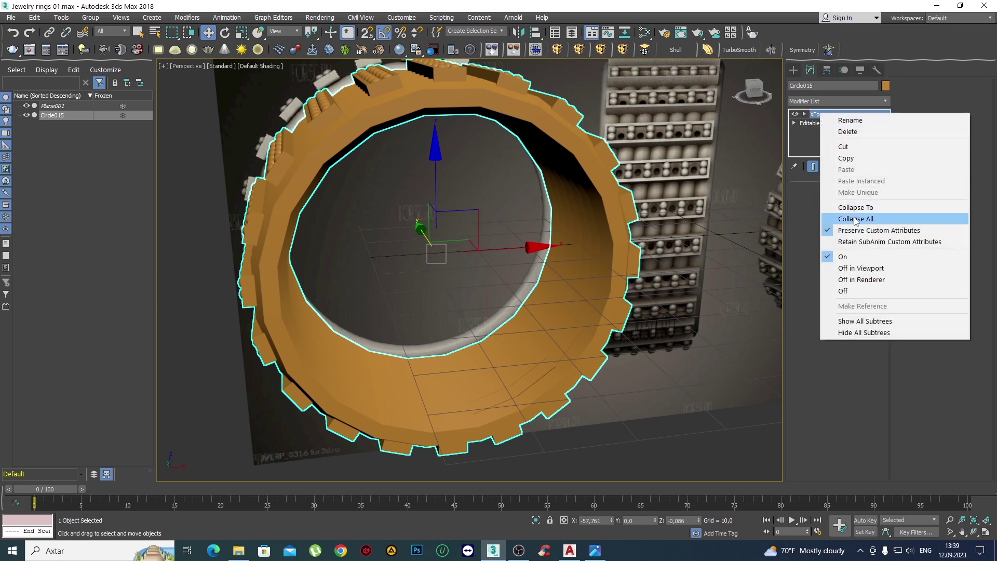
{"action": "left_click", "coordinate": [854, 223]}
Check the ring's pivot with Affect Pivot Only, orbiting around it, then return to selection.
{"action": "left_click", "coordinate": [794, 70]}
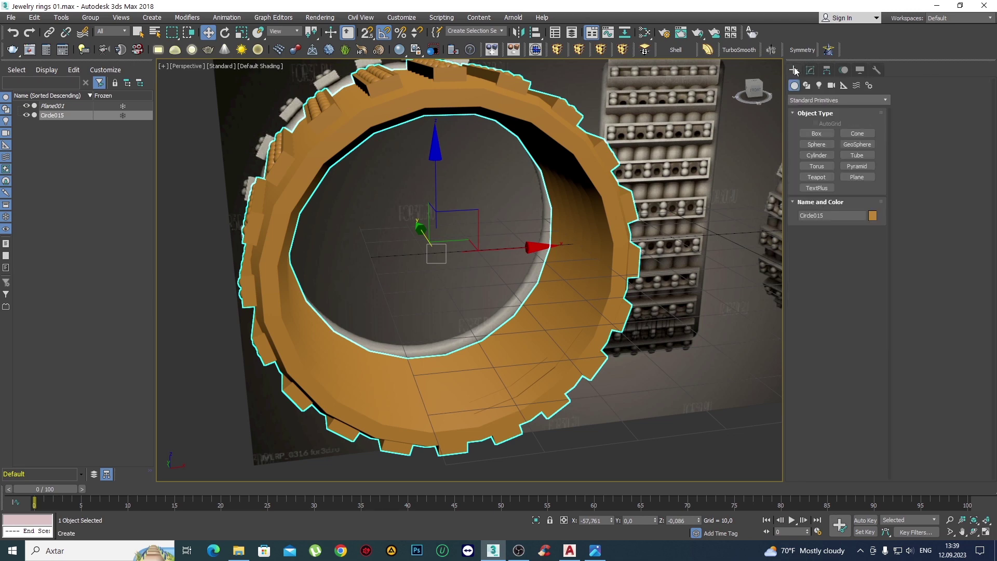
{"action": "left_click", "coordinate": [827, 71]}
{"action": "left_click", "coordinate": [832, 142]}
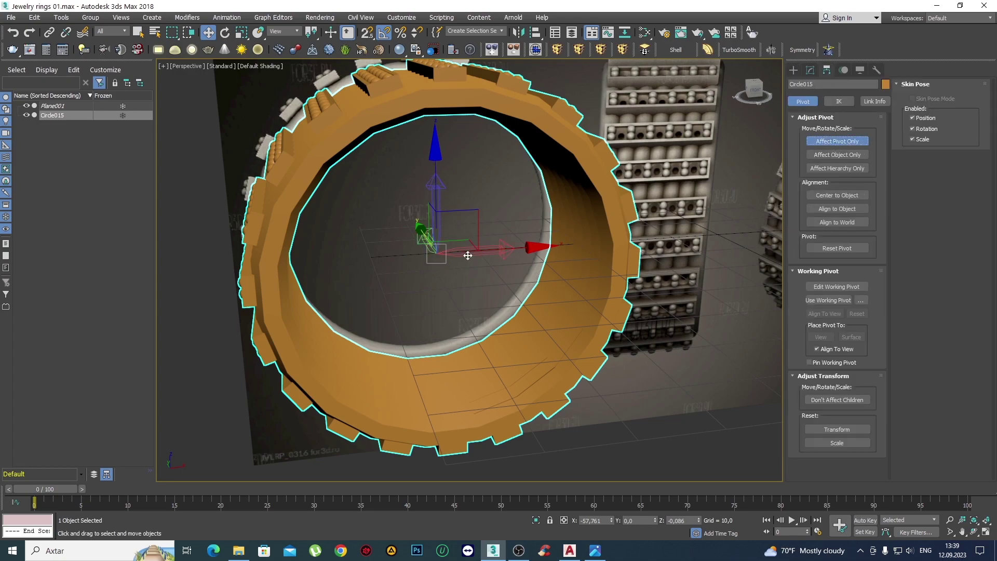
{"action": "middle_click_drag", "start_coordinate": [478, 255], "coordinate": [504, 266], "text": "alt"}
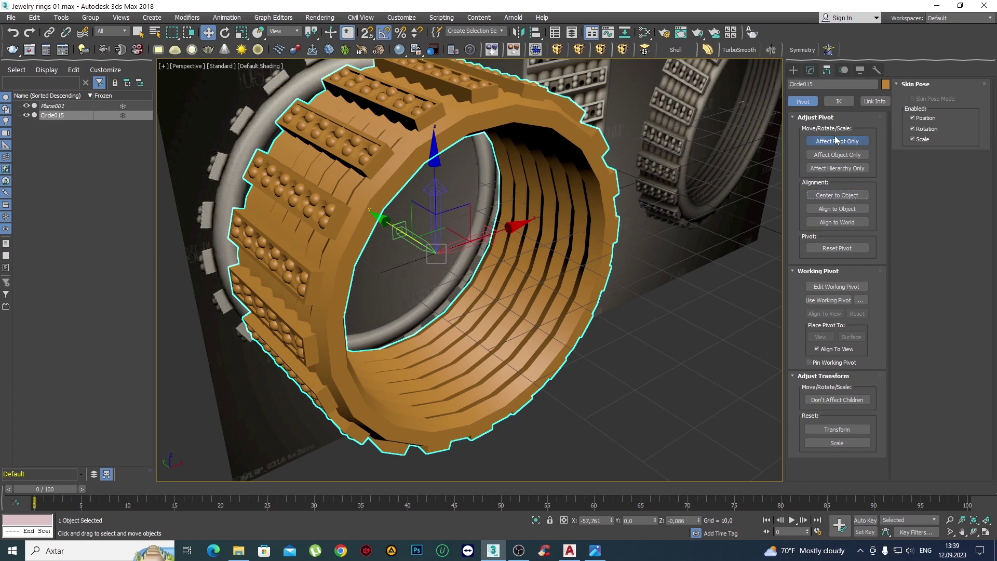
{"action": "left_click", "coordinate": [833, 138]}
{"action": "left_click", "coordinate": [792, 70]}
{"action": "mouse_move", "coordinate": [519, 250]}
{"action": "middle_mouse_down", "text": "alt"}
{"action": "mouse_move", "coordinate": [493, 265]}
{"action": "mouse_move", "coordinate": [516, 257]}
{"action": "mouse_move", "coordinate": [550, 272]}
{"action": "mouse_move", "coordinate": [537, 271]}
{"action": "middle_mouse_up", "text": "alt"}
{"action": "key", "text": "q"}
{"action": "scroll", "coordinate": [507, 244], "scroll_direction": "up", "scroll_amount": 3}
{"action": "mouse_move", "coordinate": [536, 234]}
{"action": "middle_mouse_down", "text": "alt"}
{"action": "mouse_move", "coordinate": [575, 256]}
{"action": "mouse_move", "coordinate": [561, 253]}
{"action": "middle_mouse_up", "text": "alt"}
Add TurboSmooth to the ring with Iterations set to 2.
{"action": "left_click", "coordinate": [739, 50]}
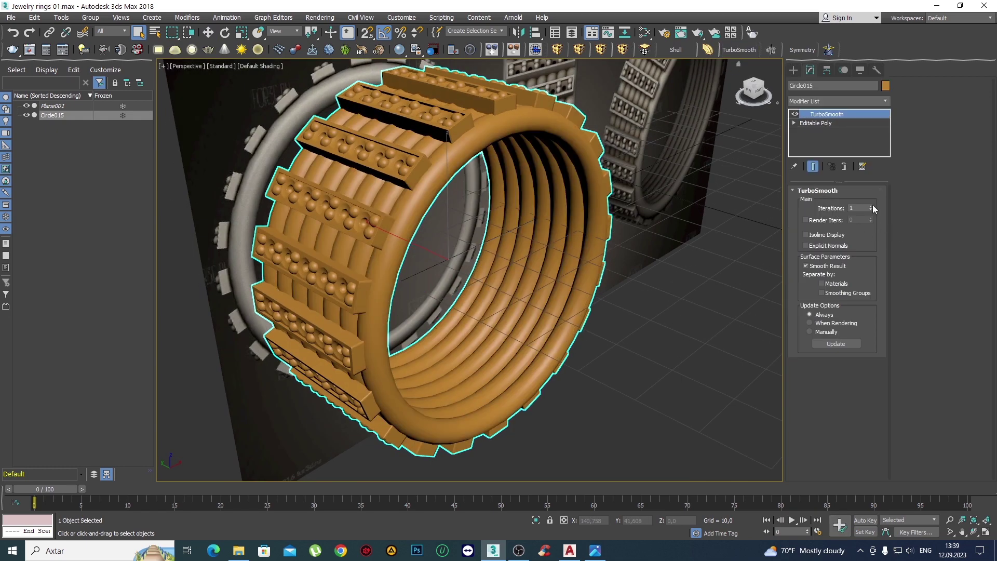
{"action": "left_click", "coordinate": [870, 206]}
{"action": "scroll", "coordinate": [508, 240], "scroll_direction": "down", "scroll_amount": 3}
{"action": "mouse_move", "coordinate": [509, 239]}
{"action": "middle_mouse_down", "text": "alt"}
{"action": "mouse_move", "coordinate": [519, 244]}
{"action": "mouse_move", "coordinate": [480, 219]}
{"action": "middle_mouse_up", "text": "alt"}
{"action": "scroll", "coordinate": [508, 240], "scroll_direction": "up", "scroll_amount": 4}
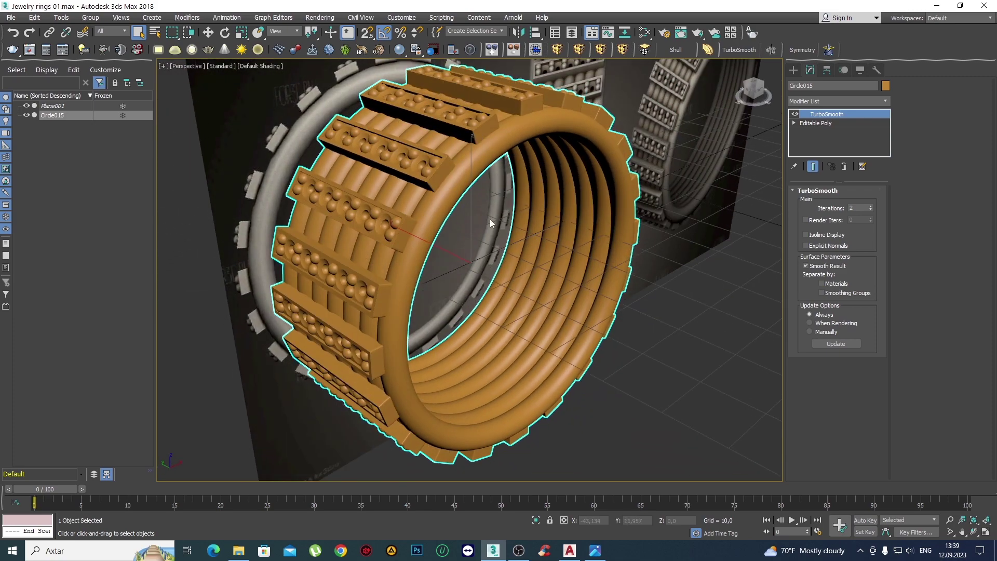
Toggle TurboSmooth off and on to compare, then save the file.
{"action": "left_click", "coordinate": [795, 113]}
{"action": "left_click", "coordinate": [797, 113]}
{"action": "mouse_move", "coordinate": [564, 192]}
{"action": "middle_mouse_down", "text": "alt"}
{"action": "mouse_move", "coordinate": [522, 189]}
{"action": "mouse_move", "coordinate": [489, 253]}
{"action": "mouse_move", "coordinate": [575, 256]}
{"action": "mouse_move", "coordinate": [581, 224]}
{"action": "mouse_move", "coordinate": [549, 170]}
{"action": "mouse_move", "coordinate": [512, 162]}
{"action": "mouse_move", "coordinate": [407, 216]}
{"action": "mouse_move", "coordinate": [453, 281]}
{"action": "mouse_move", "coordinate": [514, 323]}
{"action": "mouse_move", "coordinate": [545, 267]}
{"action": "mouse_move", "coordinate": [531, 247]}
{"action": "mouse_move", "coordinate": [507, 263]}
{"action": "mouse_move", "coordinate": [470, 258]}
{"action": "mouse_move", "coordinate": [547, 294]}
{"action": "middle_mouse_up", "text": "alt"}
{"action": "scroll", "coordinate": [522, 189], "scroll_direction": "down", "scroll_amount": 5}
{"action": "scroll", "coordinate": [490, 253], "scroll_direction": "up", "scroll_amount": 5}
{"action": "key", "text": "ctrl+s"}
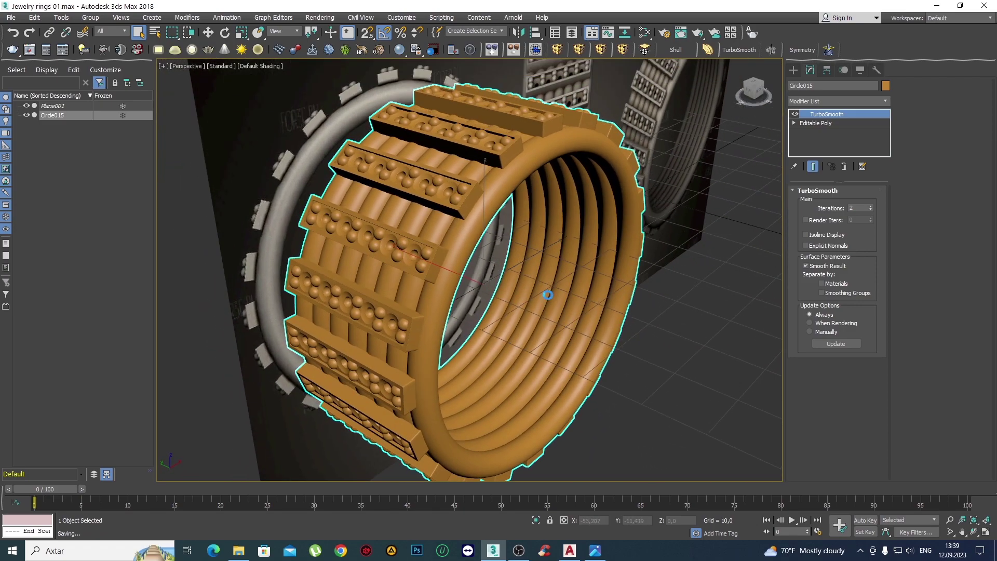
{"action": "mouse_move", "coordinate": [572, 340]}
{"action": "middle_mouse_down", "text": "alt"}
{"action": "mouse_move", "coordinate": [503, 305]}
{"action": "mouse_move", "coordinate": [521, 272]}
{"action": "mouse_move", "coordinate": [546, 273]}
{"action": "mouse_move", "coordinate": [545, 290]}
{"action": "mouse_move", "coordinate": [568, 301]}
{"action": "mouse_move", "coordinate": [423, 285]}
{"action": "mouse_move", "coordinate": [447, 305]}
{"action": "mouse_move", "coordinate": [456, 288]}
{"action": "mouse_move", "coordinate": [534, 296]}
{"action": "mouse_move", "coordinate": [552, 284]}
{"action": "middle_mouse_up", "text": "alt"}
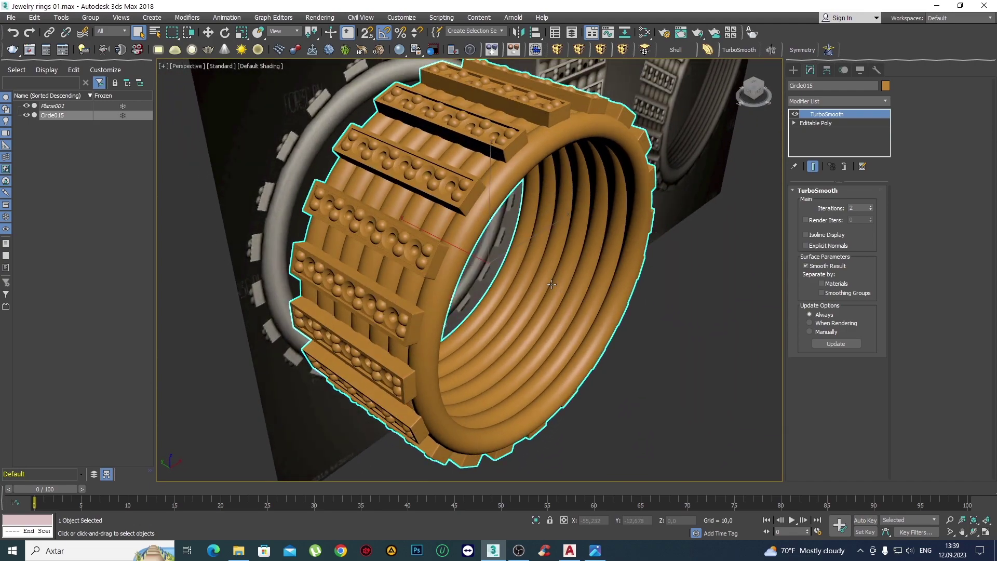